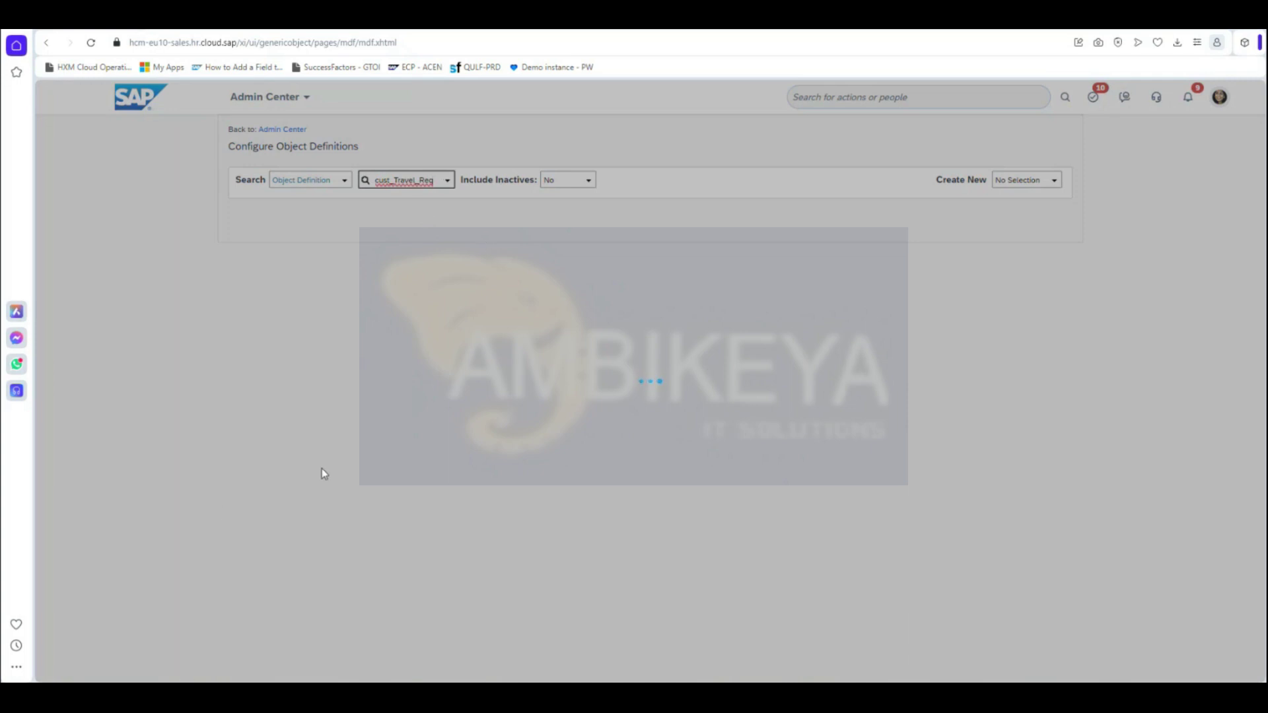
Review the cust_Travel_Req object definition, including its general settings, fields and security section.
{"action": "scroll", "coordinate": [697, 466], "scroll_direction": "down", "scroll_amount": 5}
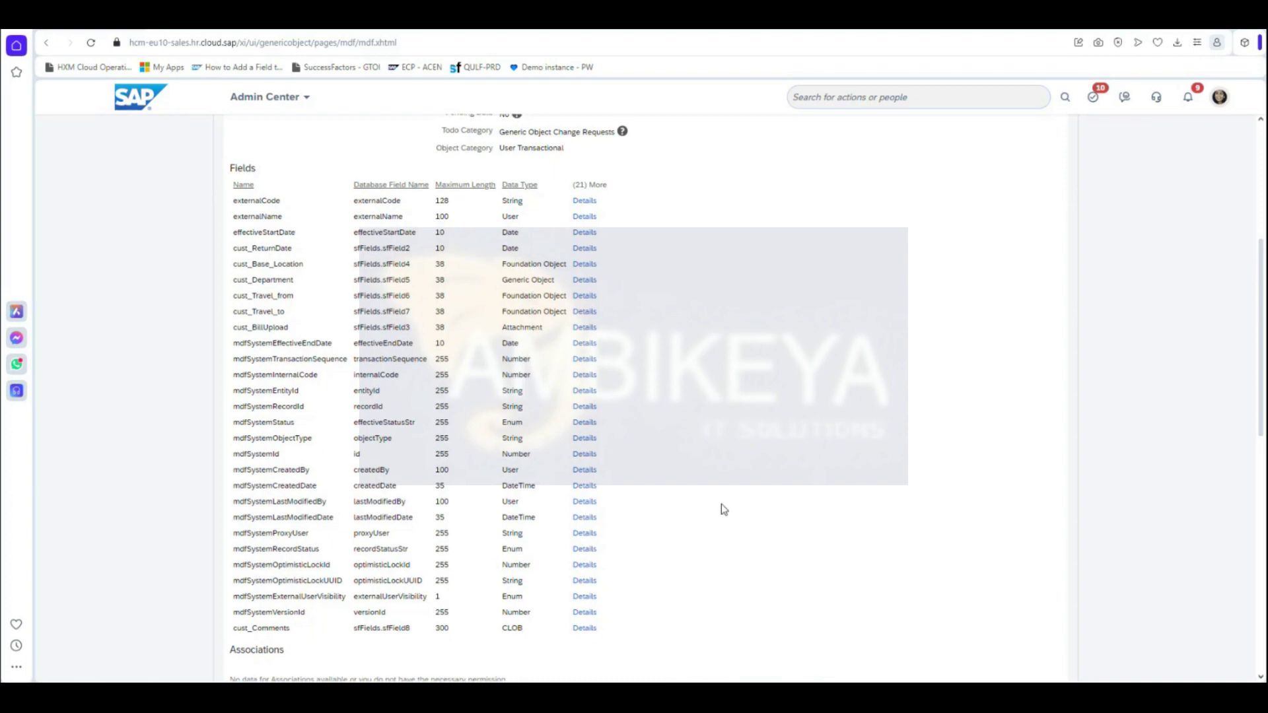
{"action": "scroll", "coordinate": [723, 509], "scroll_direction": "down", "scroll_amount": 4}
{"action": "scroll", "coordinate": [722, 505], "scroll_direction": "down", "scroll_amount": 2}
{"action": "scroll", "coordinate": [334, 391], "scroll_direction": "up", "scroll_amount": 1}
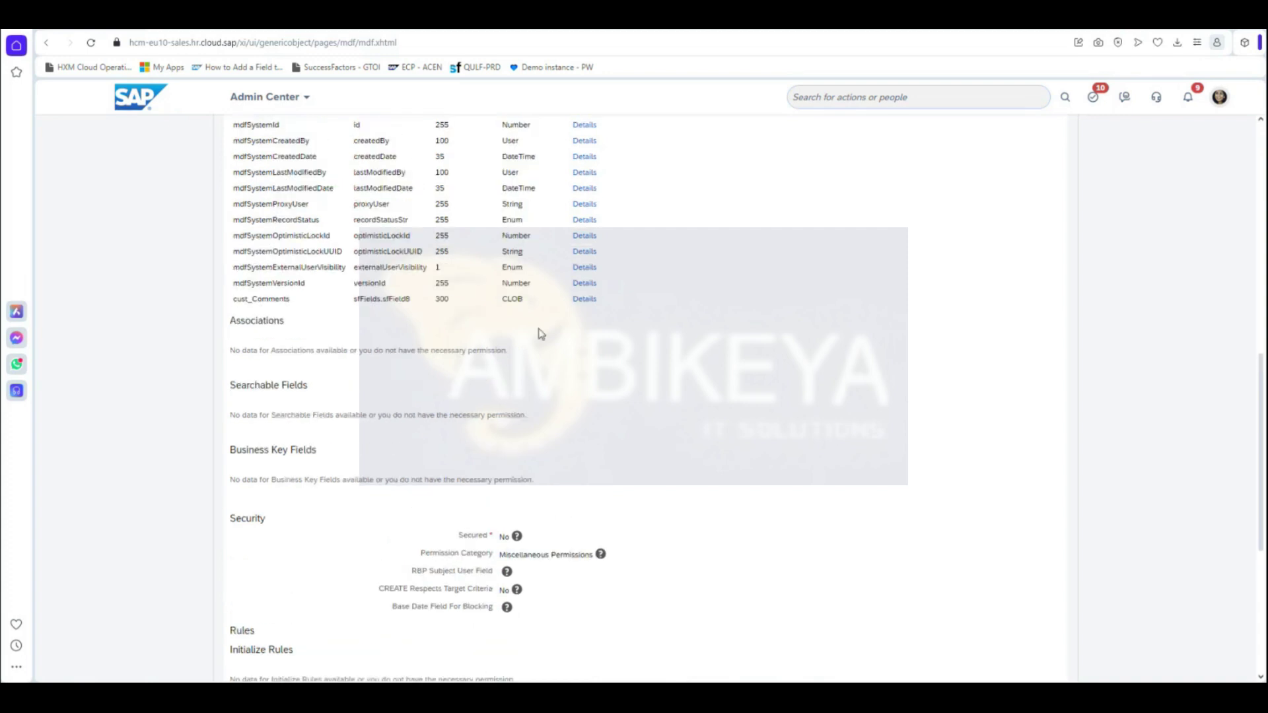
{"action": "left_click_drag", "start_coordinate": [528, 304], "coordinate": [486, 308]}
{"action": "left_click", "coordinate": [695, 431]}
{"action": "scroll", "coordinate": [670, 486], "scroll_direction": "up", "scroll_amount": 10}
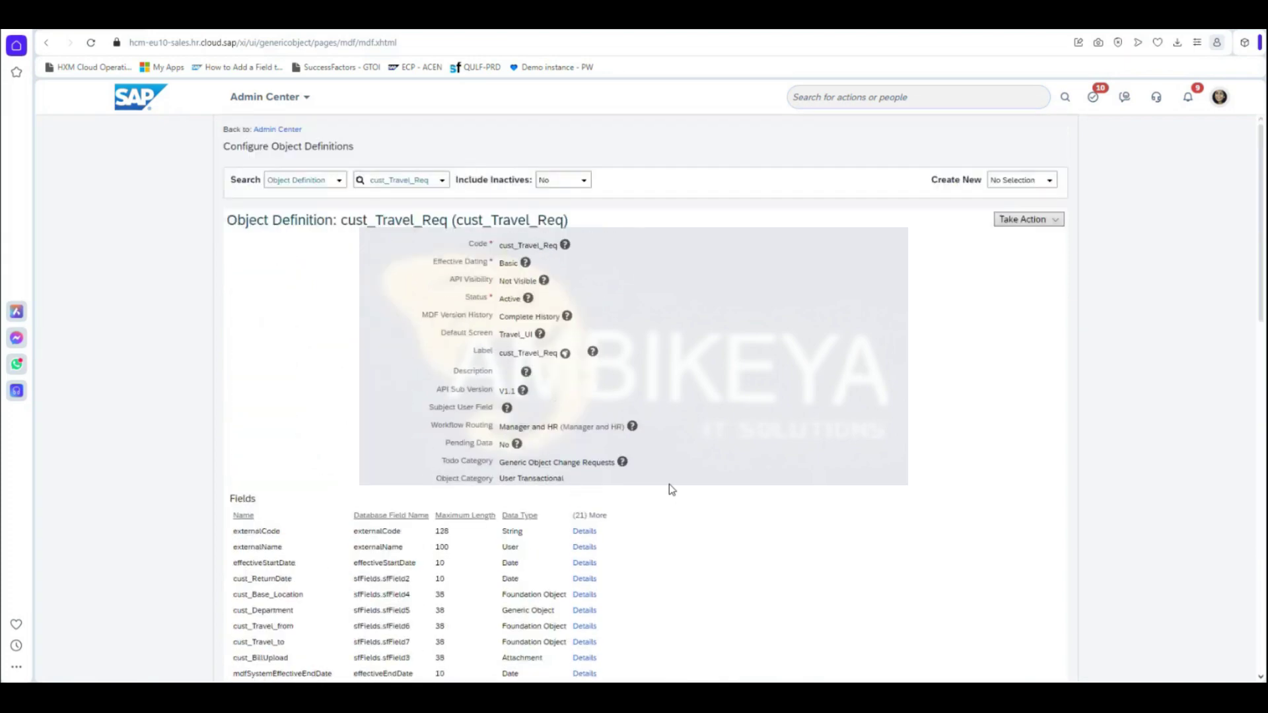
Open the Admin Center in a separate browser tab, keeping the object definition open.
{"action": "right_click", "coordinate": [284, 132]}
{"action": "left_click", "coordinate": [343, 147]}
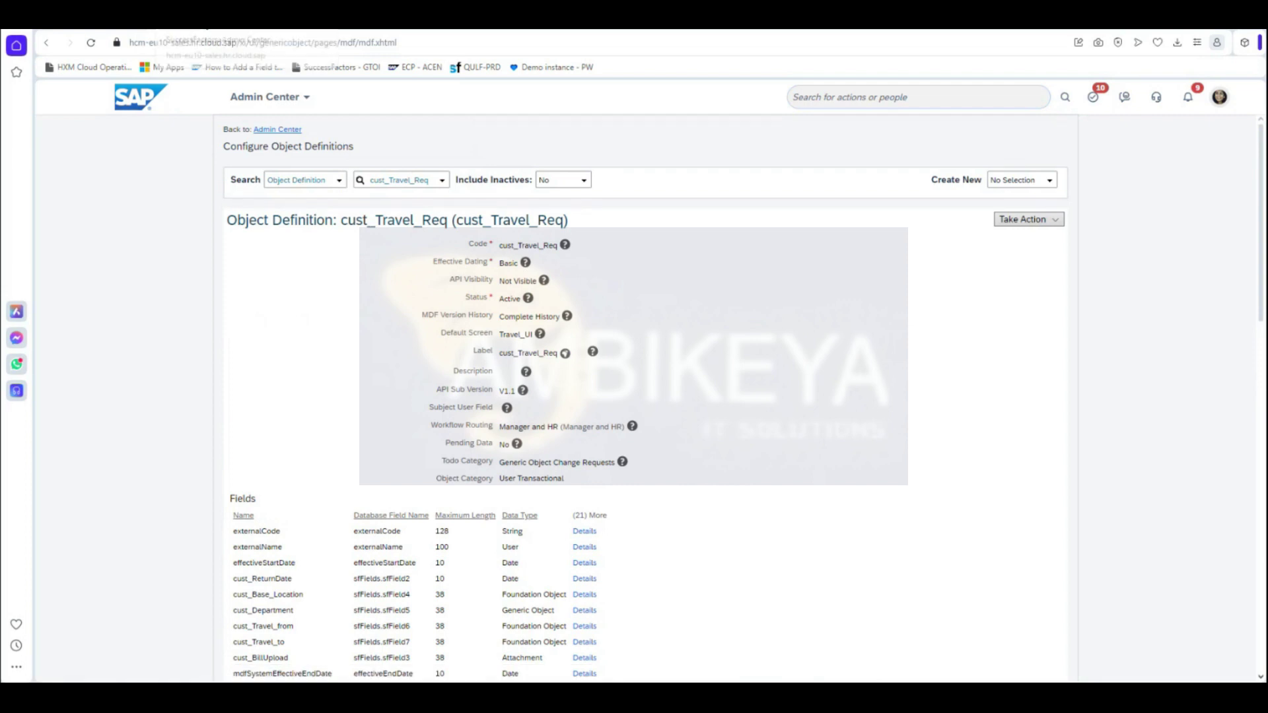
{"action": "left_click", "coordinate": [218, 25]}
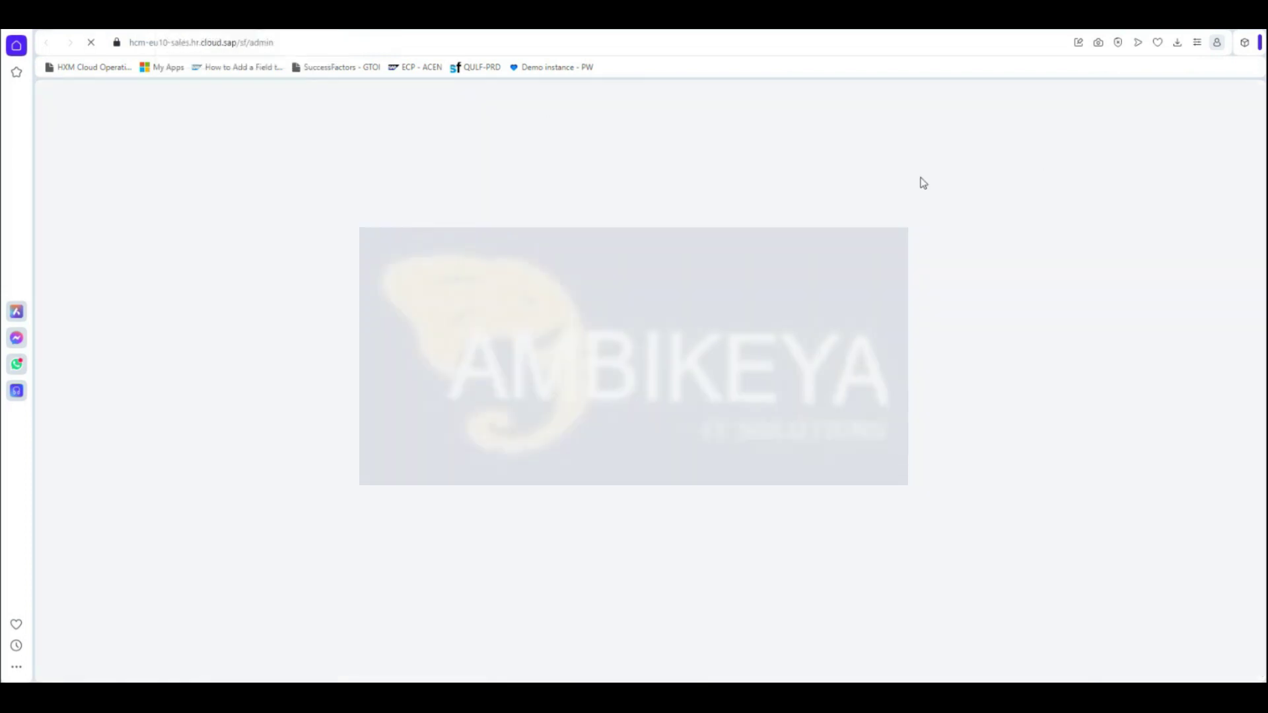
Examine the details of the cust_Base_Location field in the cust_Travel_Req object definition.
{"action": "scroll", "coordinate": [847, 595], "scroll_direction": "down", "scroll_amount": 15}
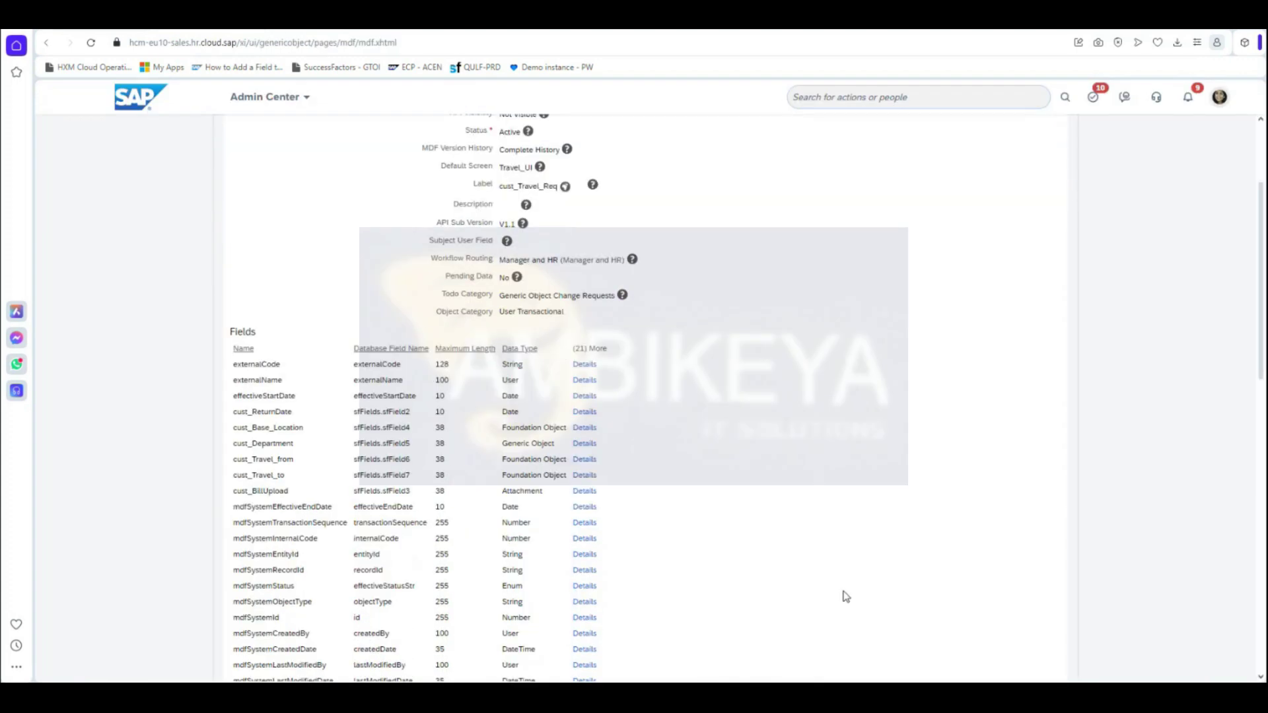
{"action": "scroll", "coordinate": [847, 594], "scroll_direction": "up", "scroll_amount": 8}
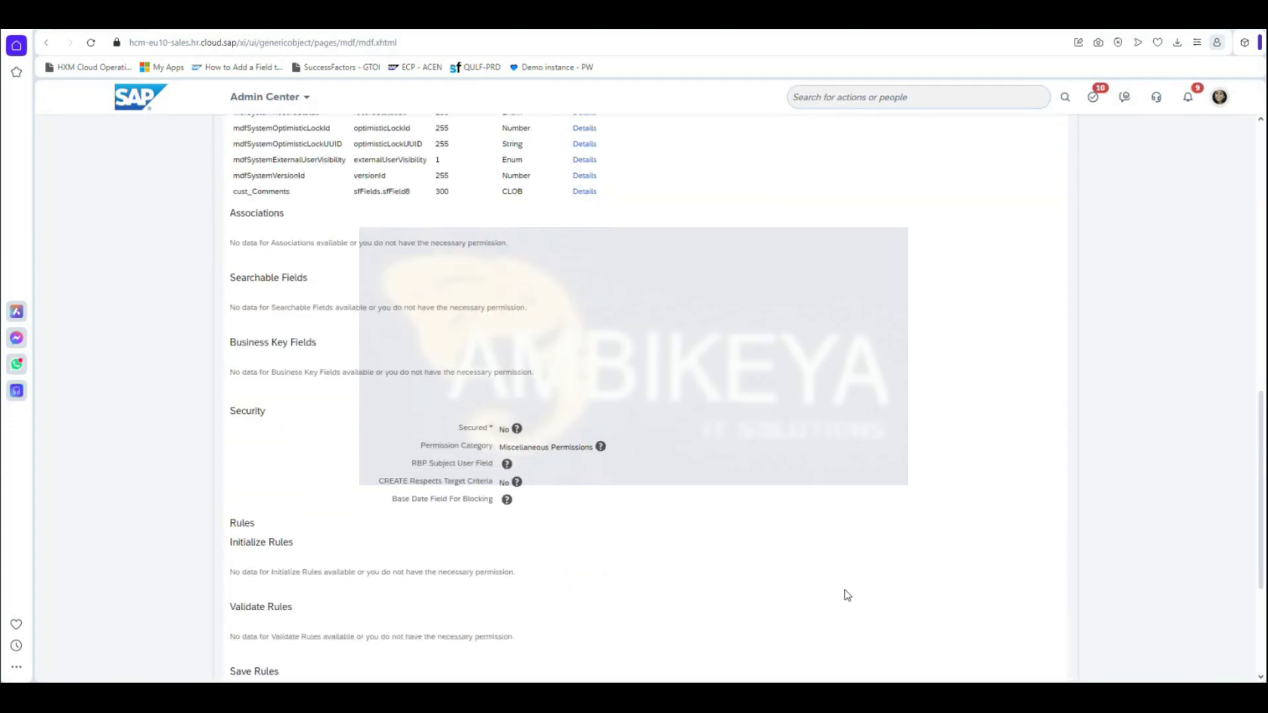
{"action": "scroll", "coordinate": [848, 594], "scroll_direction": "up", "scroll_amount": 2}
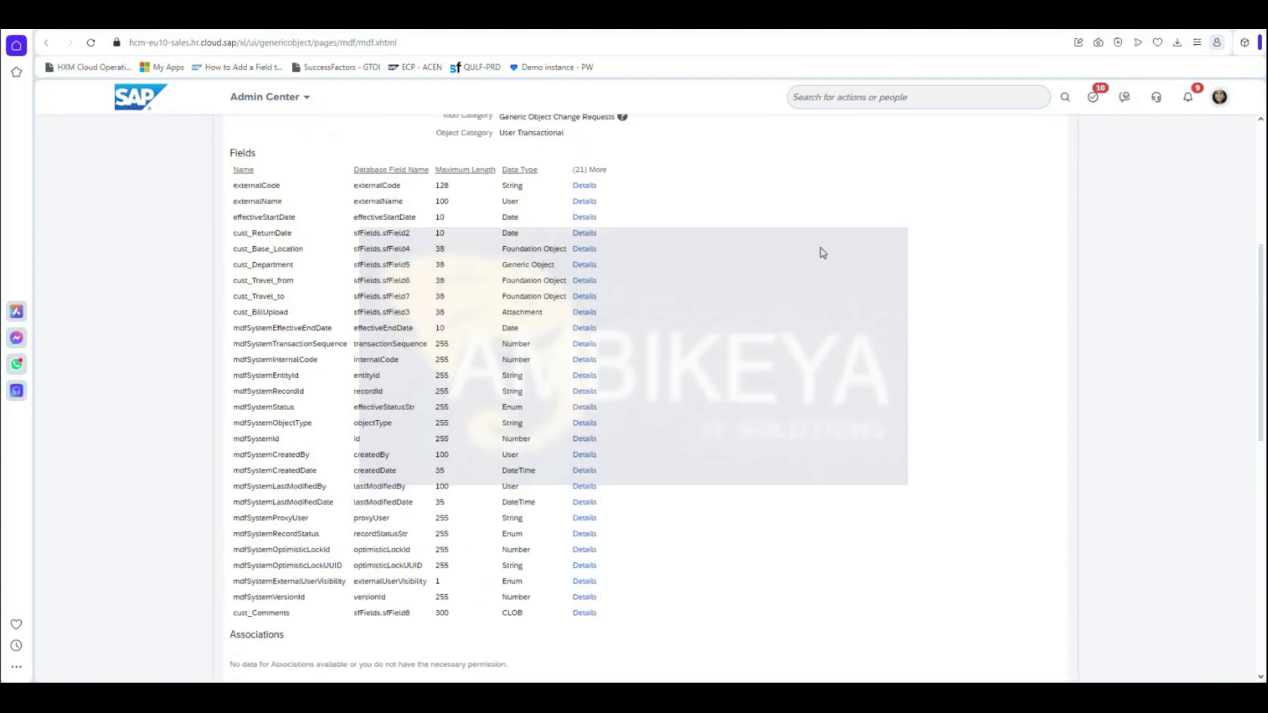
{"action": "left_click", "coordinate": [582, 249]}
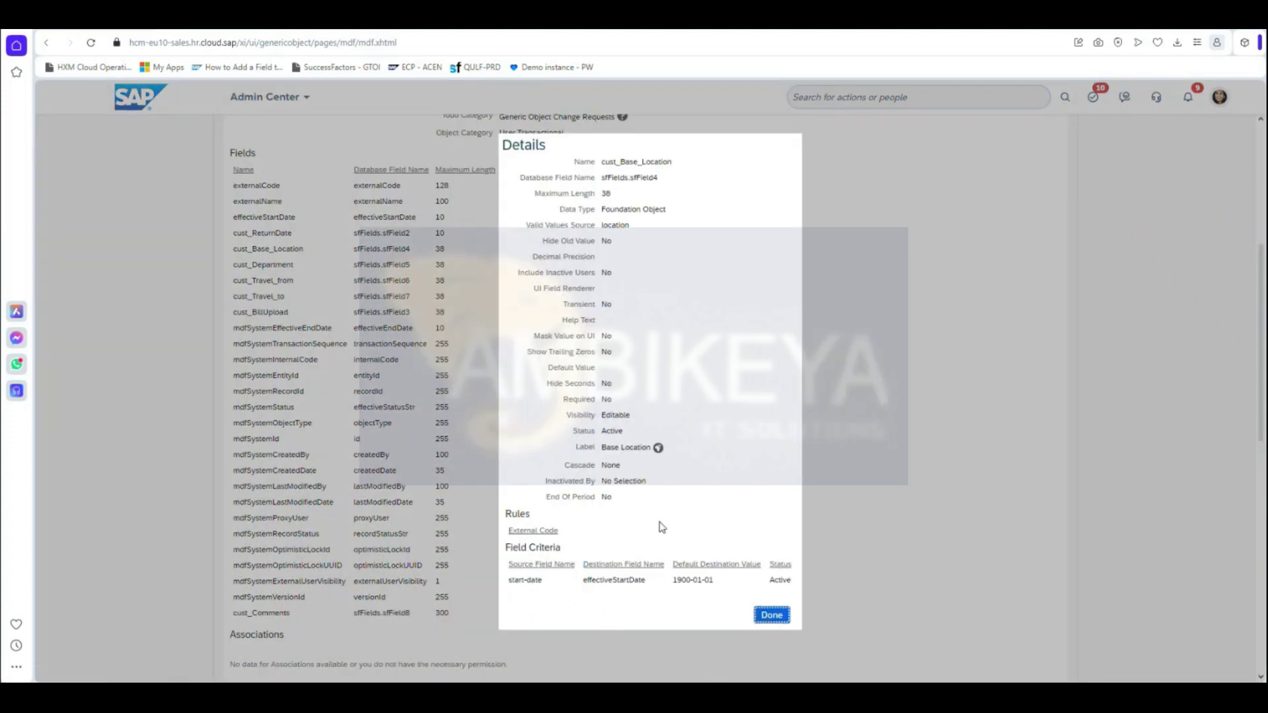
{"action": "left_click", "coordinate": [771, 615]}
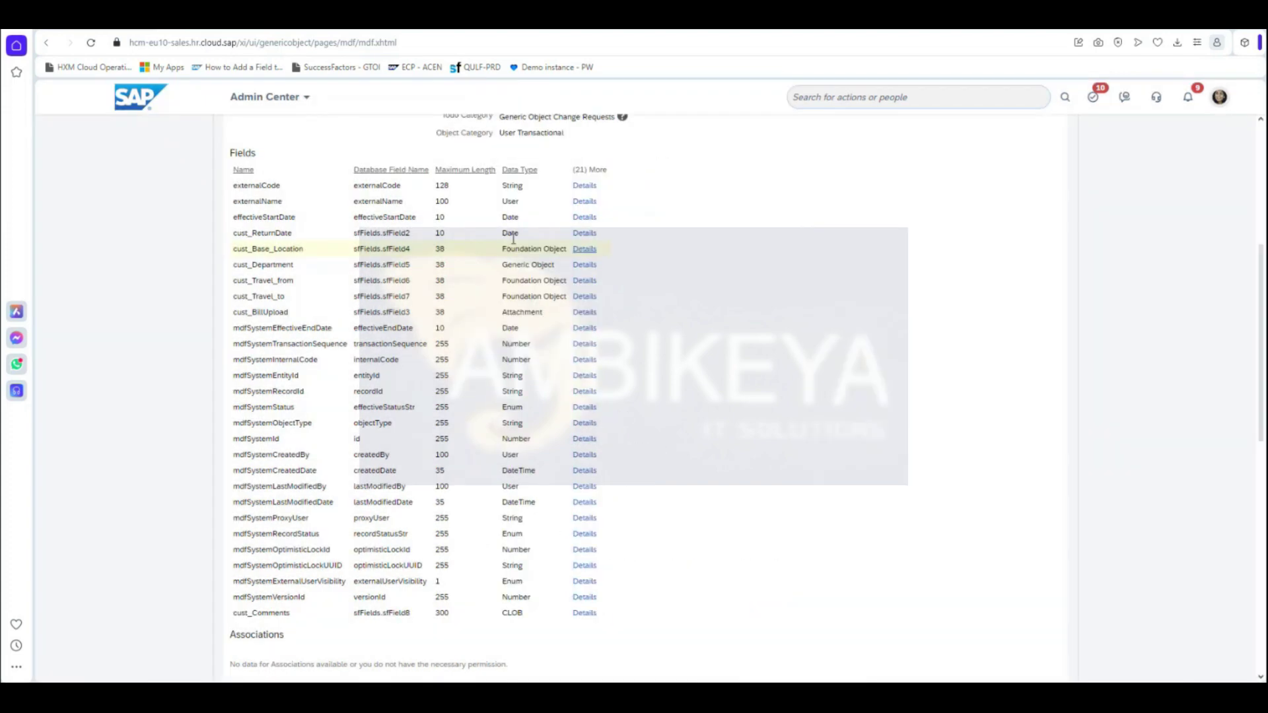
Examine the externalName field's details and the Travel_Location_DF business rule attached to it, closing both when finished.
{"action": "left_click", "coordinate": [584, 203]}
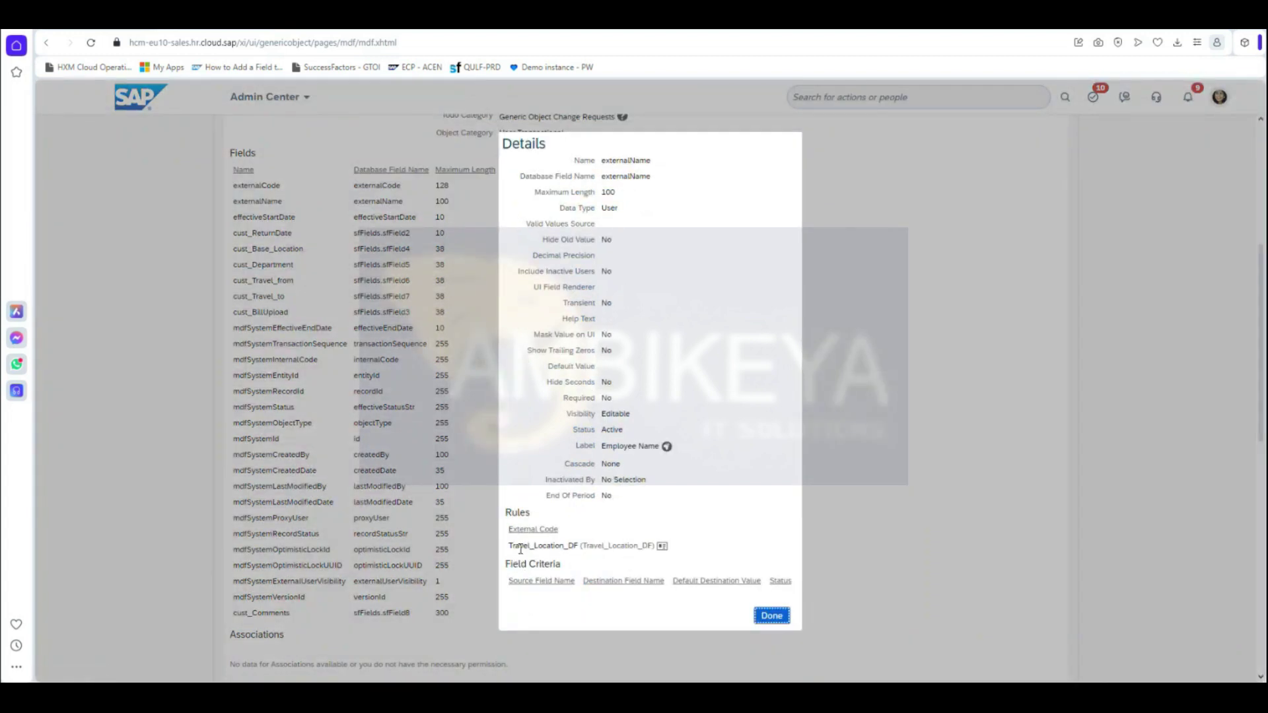
{"action": "left_click", "coordinate": [661, 545]}
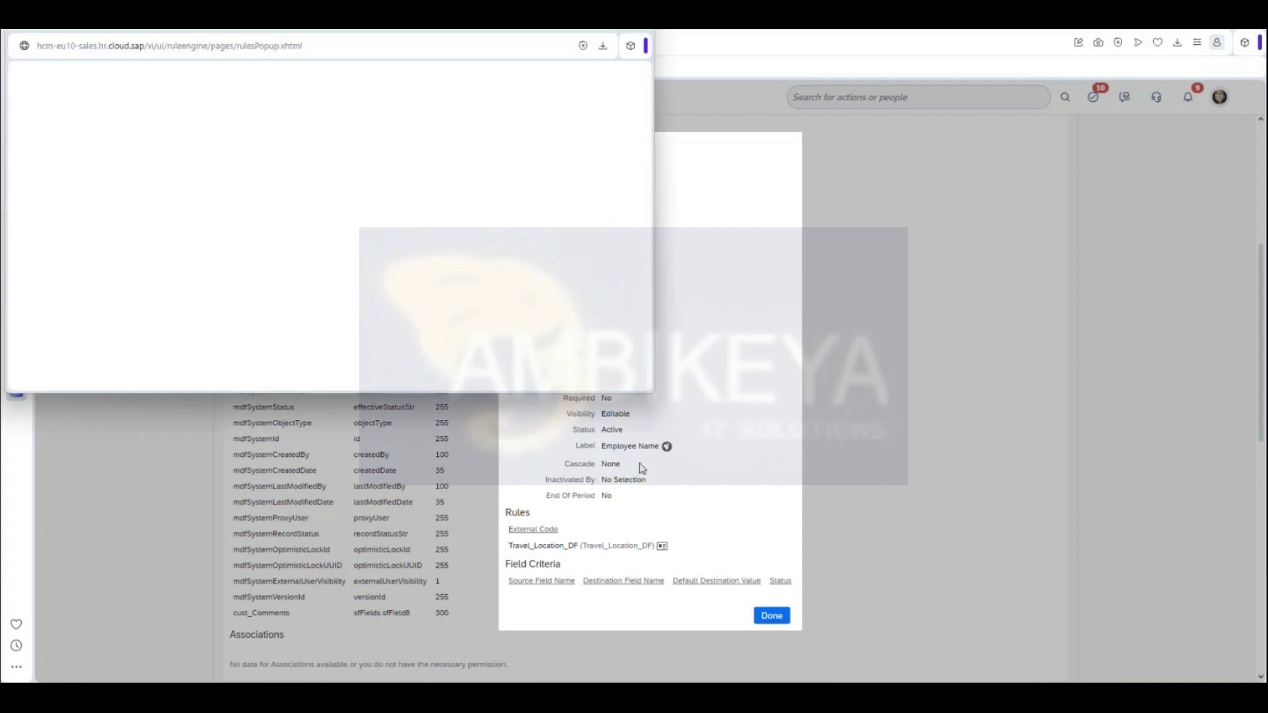
{"action": "left_click", "coordinate": [617, 30]}
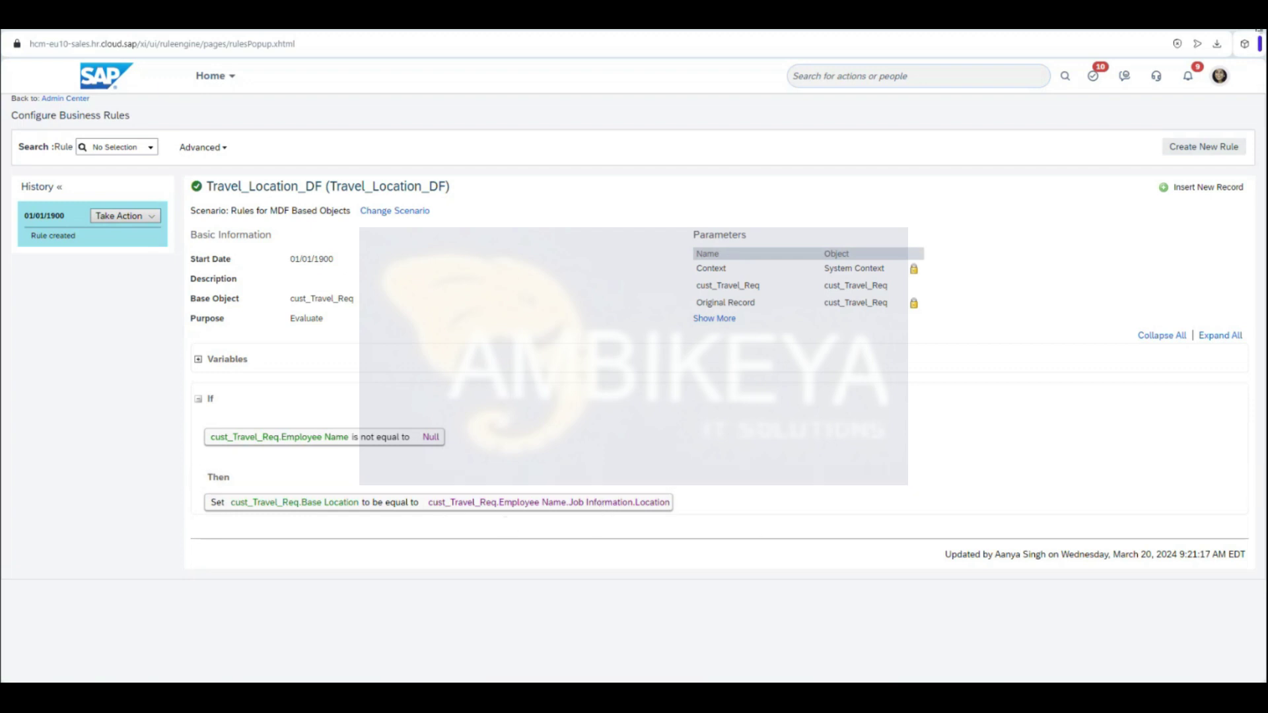
{"action": "left_click", "coordinate": [1259, 28]}
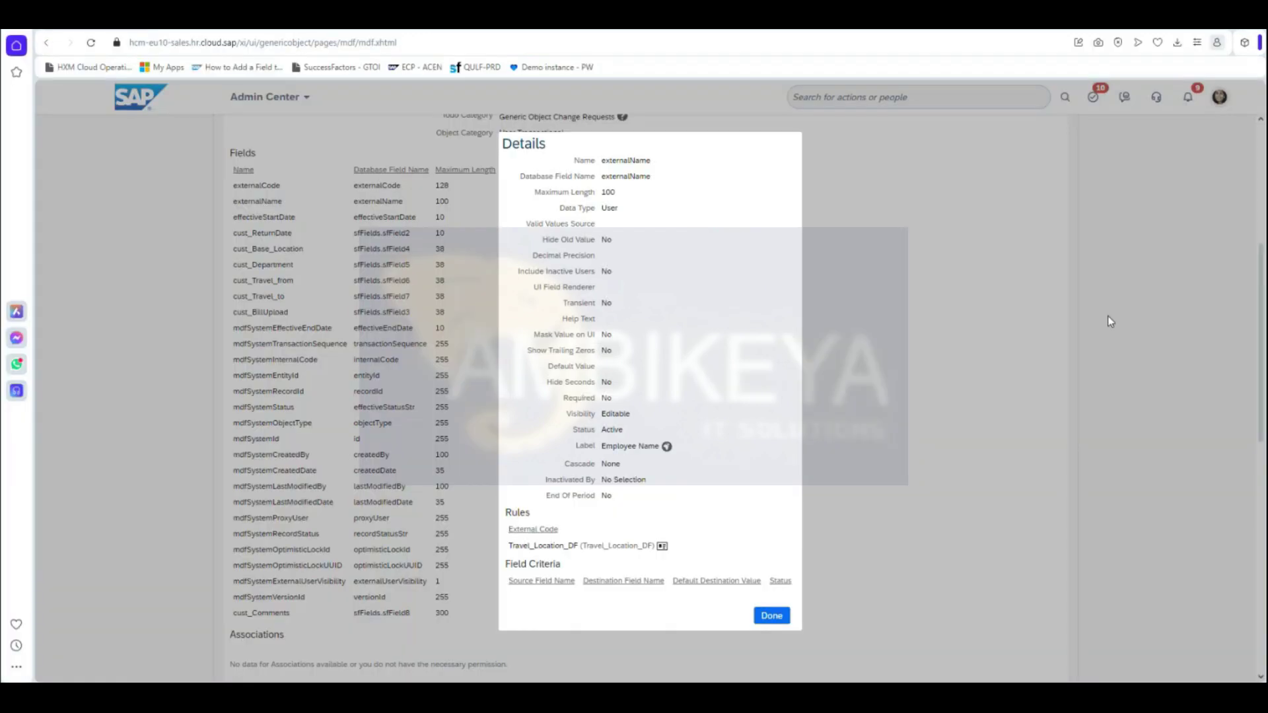
{"action": "left_click", "coordinate": [779, 615]}
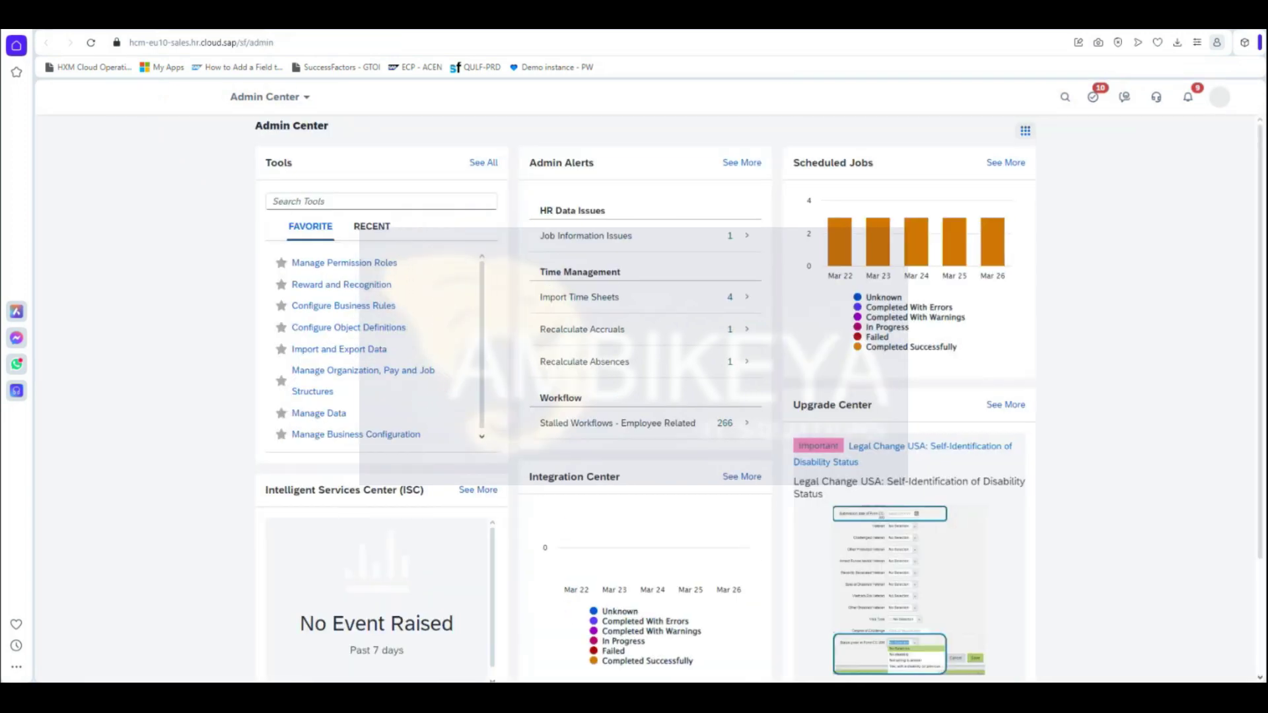
In the Admin Center tab, open Manage Data and start a new cust_Travel_Req record.
{"action": "left_click", "coordinate": [873, 99]}
{"action": "type", "text": "manage data"}
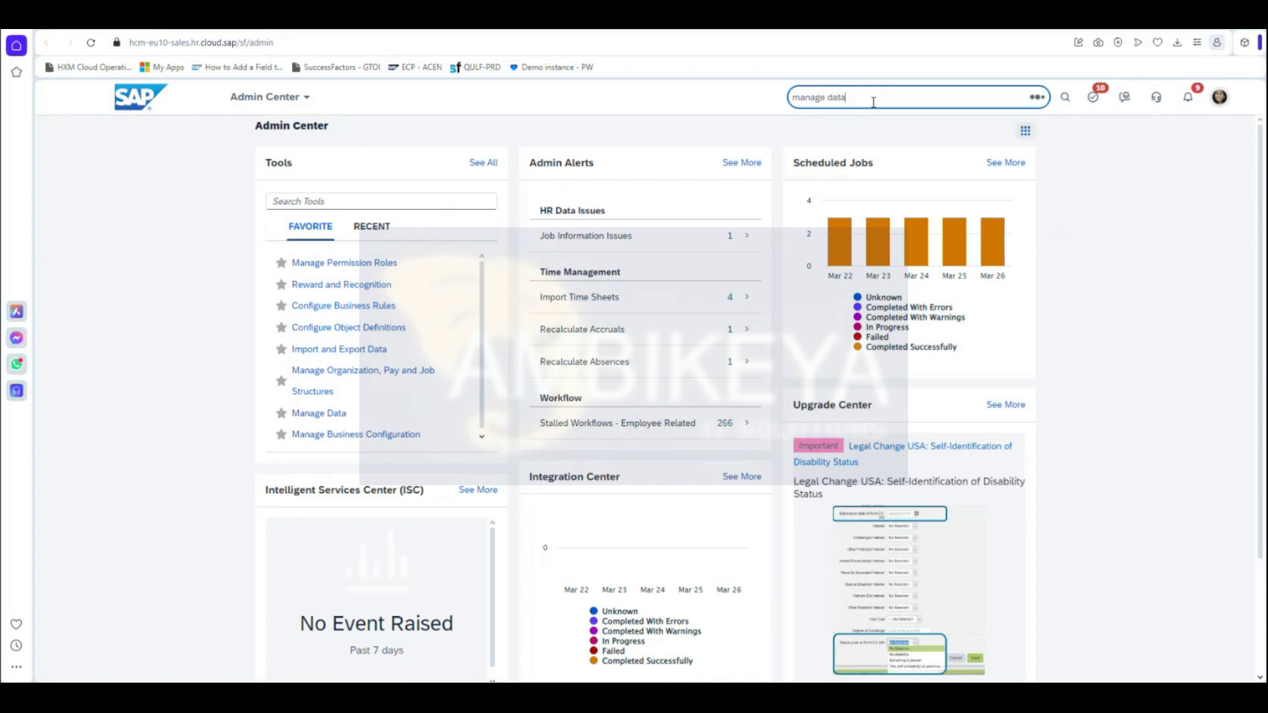
{"action": "left_click", "coordinate": [829, 122]}
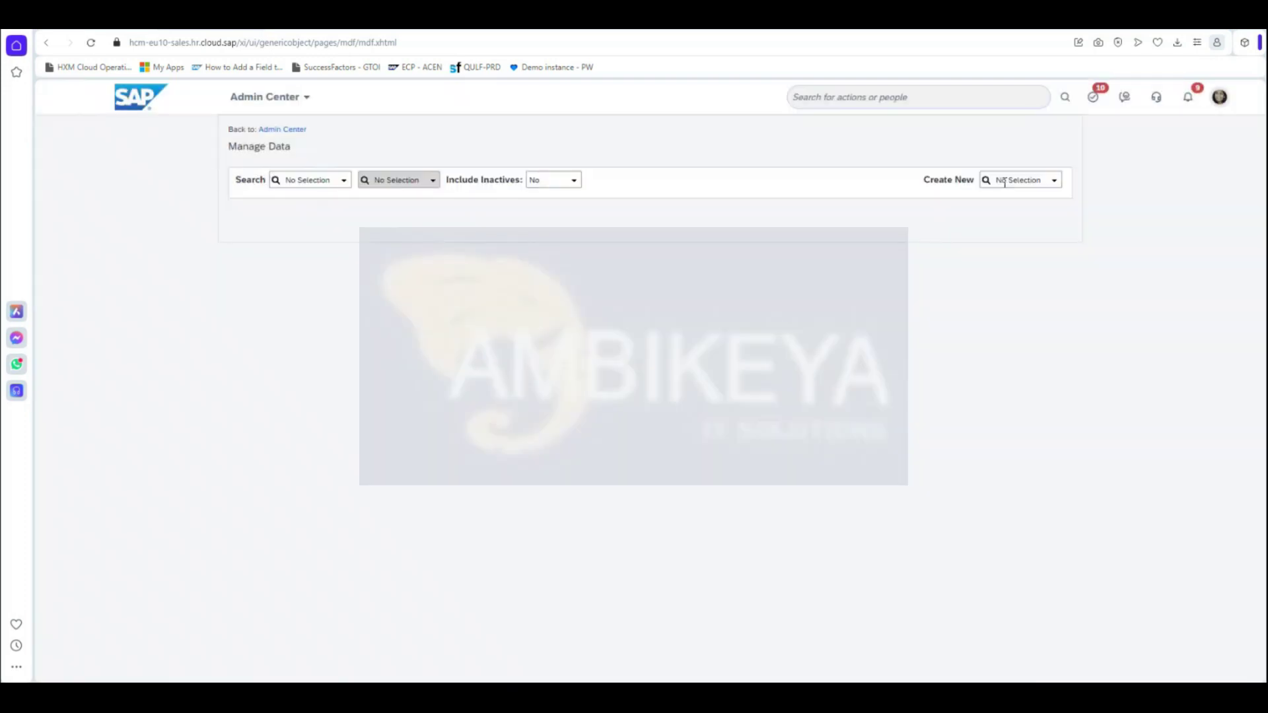
{"action": "left_click", "coordinate": [1004, 181]}
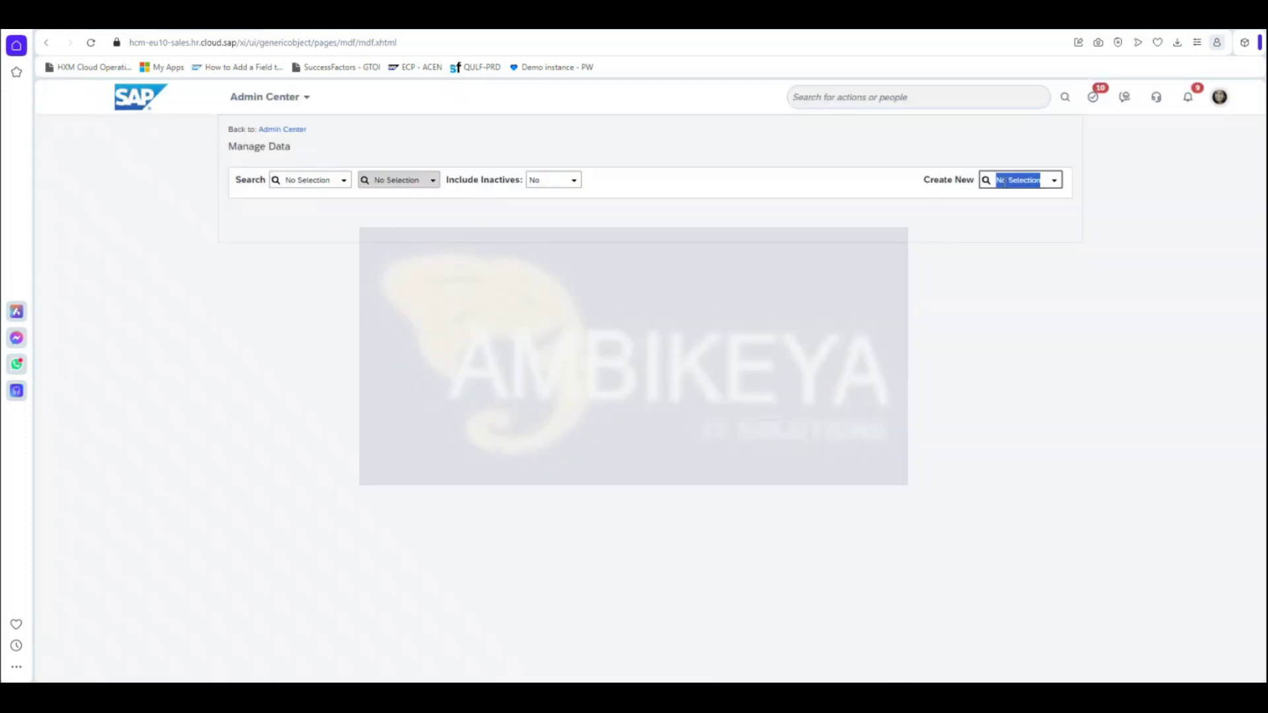
{"action": "type", "text": "travel"}
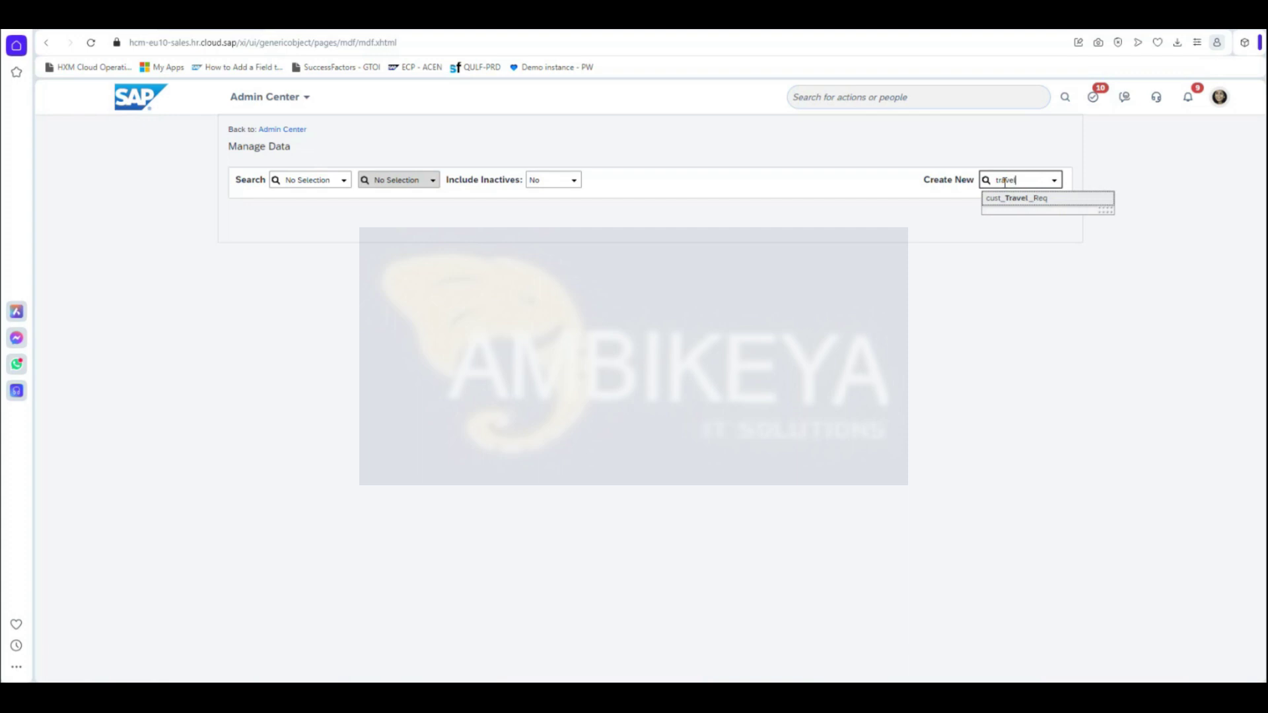
{"action": "left_click", "coordinate": [1031, 199]}
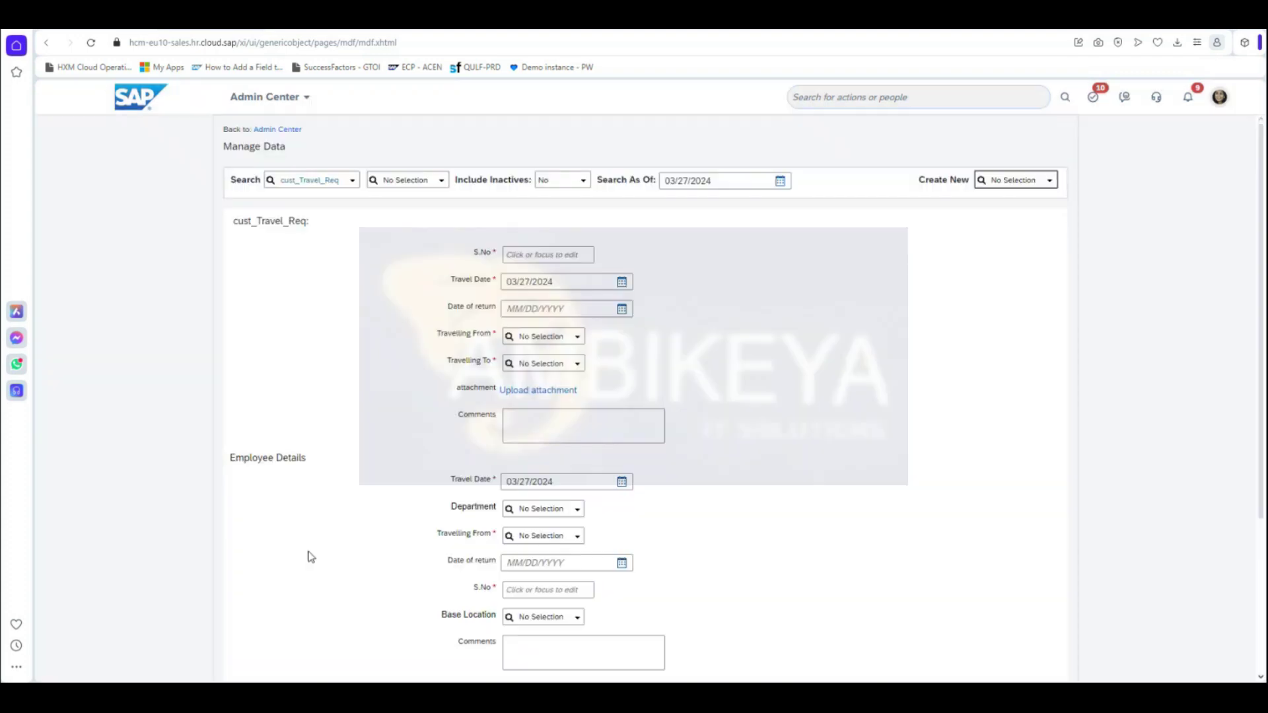
Enter 1 as the S.No, examine the form's travel and Employee Details fields, and discard the new record.
{"action": "left_click", "coordinate": [546, 255]}
{"action": "type", "text": "1"}
{"action": "left_click", "coordinate": [723, 315]}
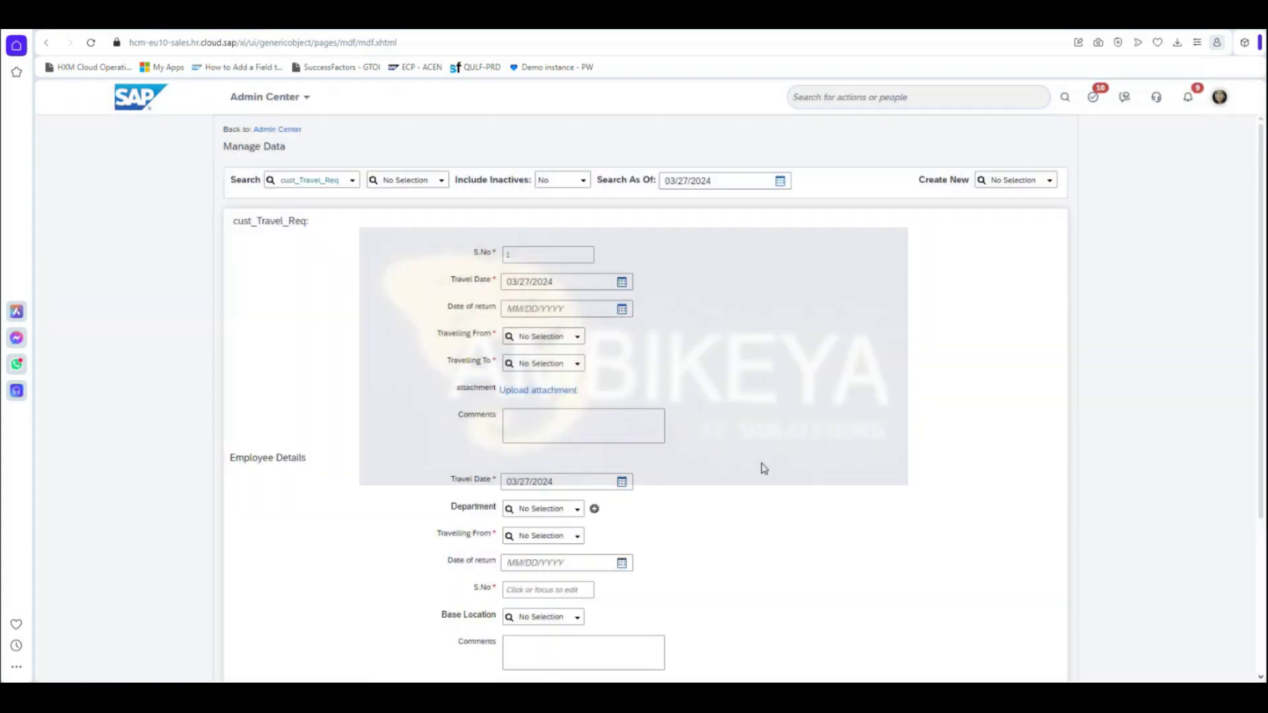
{"action": "scroll", "coordinate": [764, 469], "scroll_direction": "down", "scroll_amount": 2}
{"action": "scroll", "coordinate": [764, 469], "scroll_direction": "down", "scroll_amount": 2}
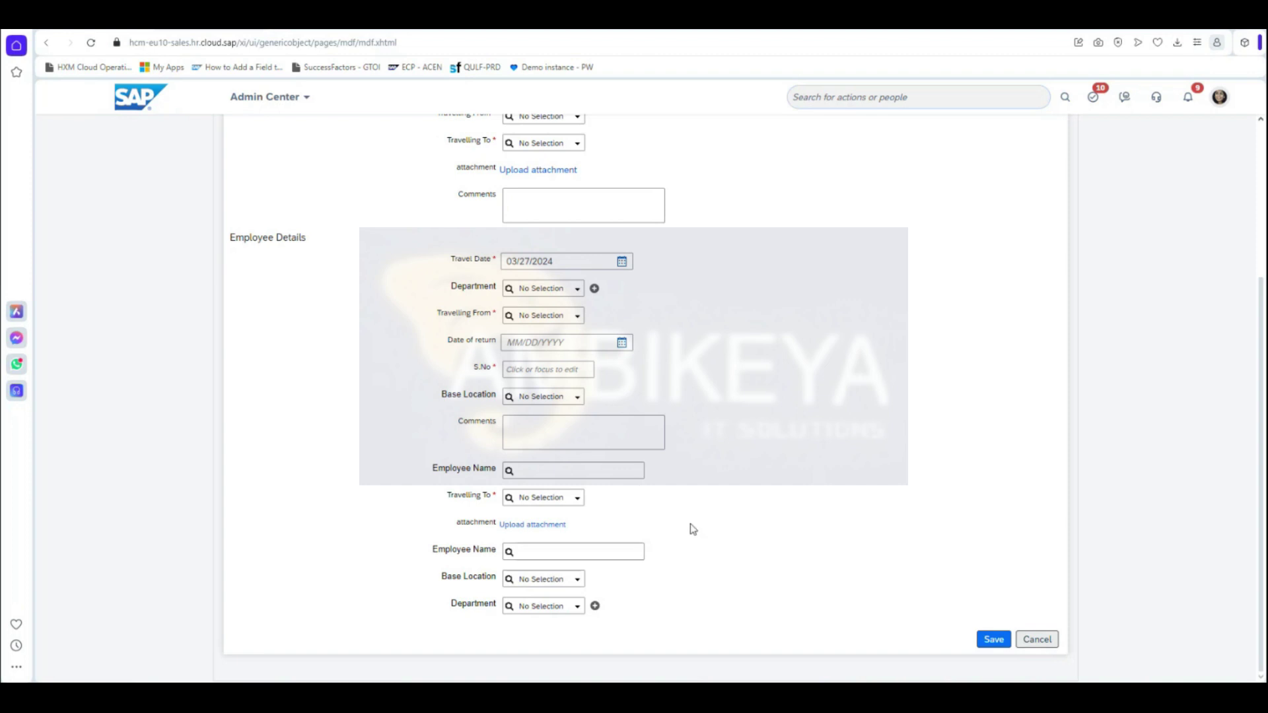
{"action": "scroll", "coordinate": [695, 529], "scroll_direction": "up", "scroll_amount": 4}
{"action": "scroll", "coordinate": [702, 524], "scroll_direction": "down", "scroll_amount": 3}
{"action": "left_click", "coordinate": [1037, 640]}
{"action": "left_click", "coordinate": [693, 450]}
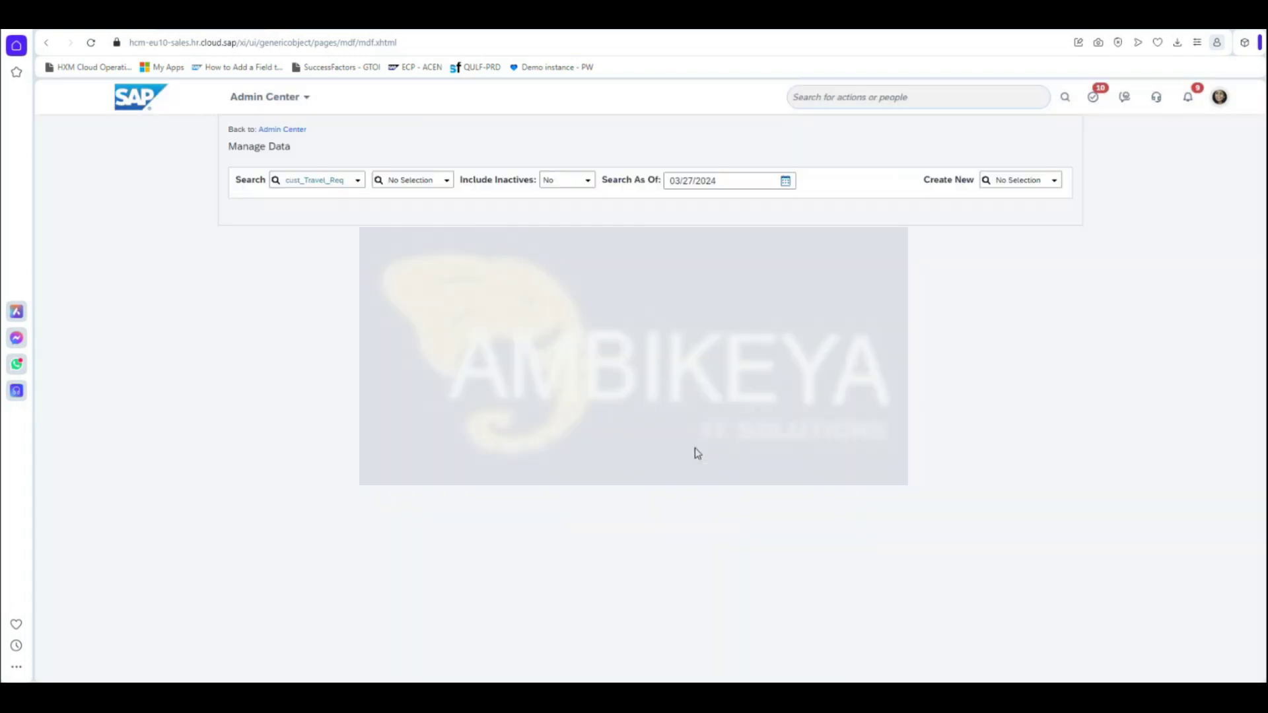
Find and open the Manage Configuration UI tool.
{"action": "left_click", "coordinate": [883, 99]}
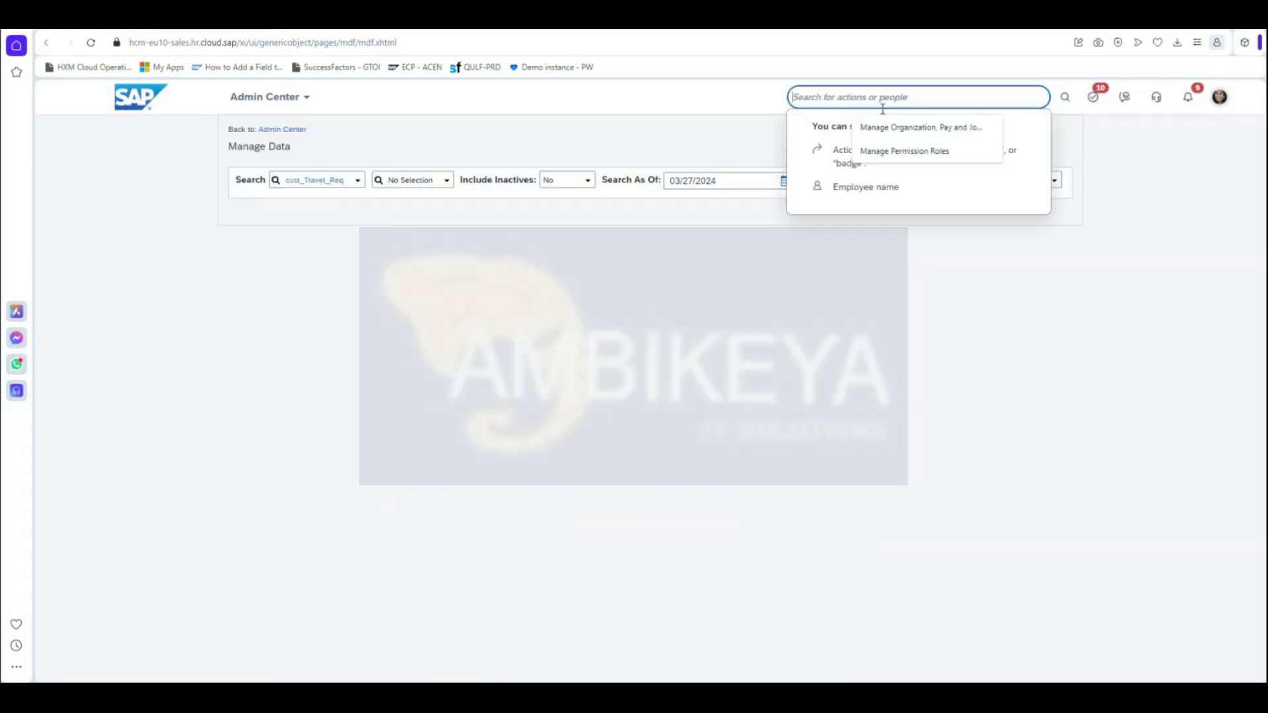
{"action": "type", "text": "confi"}
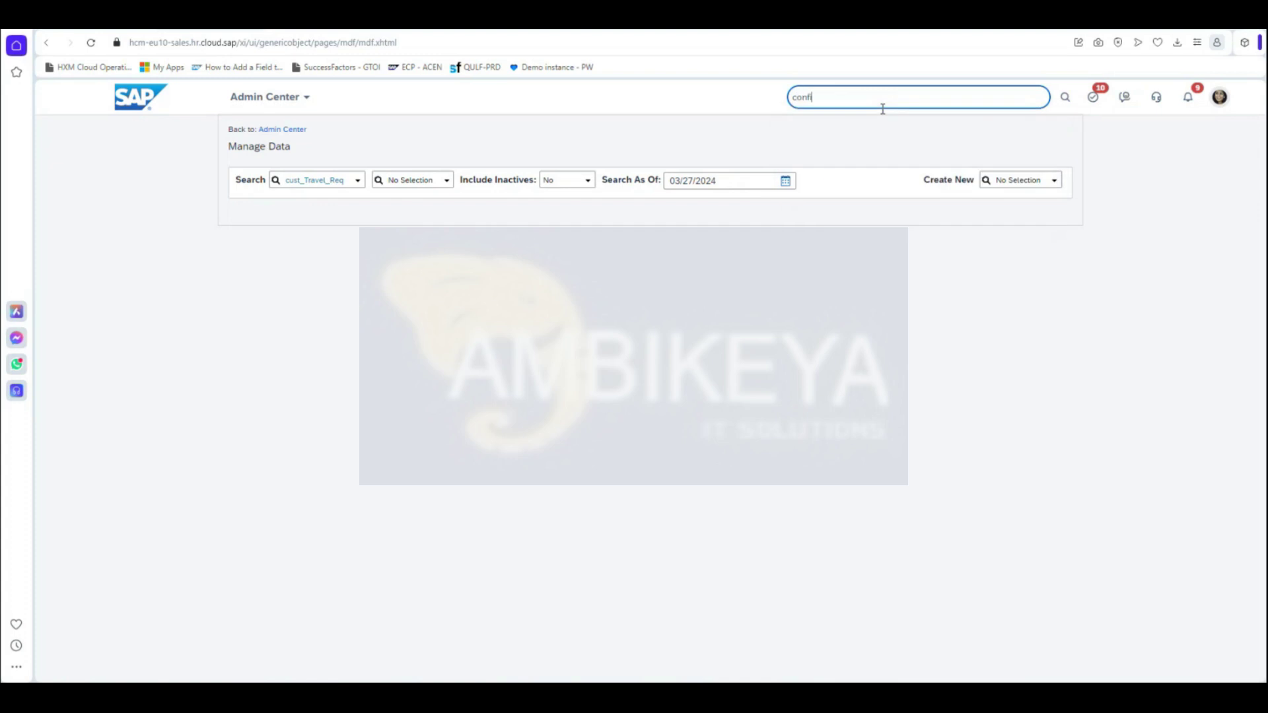
{"action": "type", "text": "u"}
{"action": "key", "text": "BackSpace"}
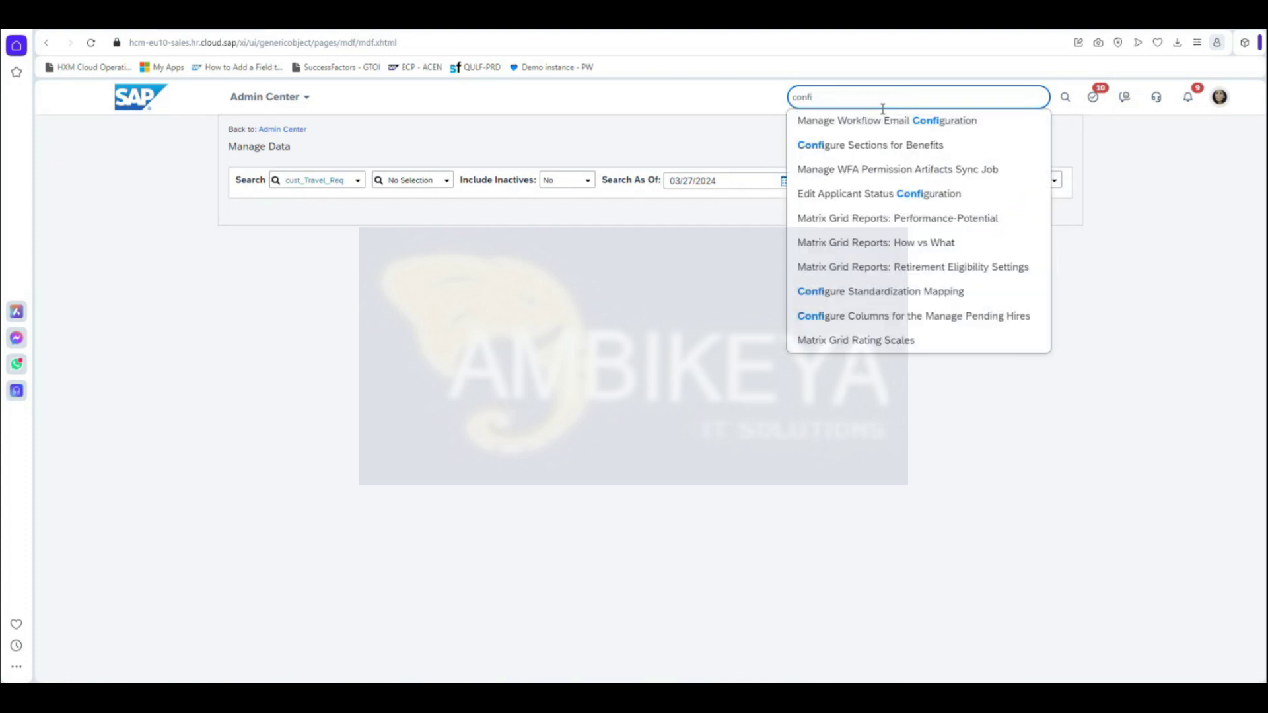
{"action": "type", "text": "guraion UI"}
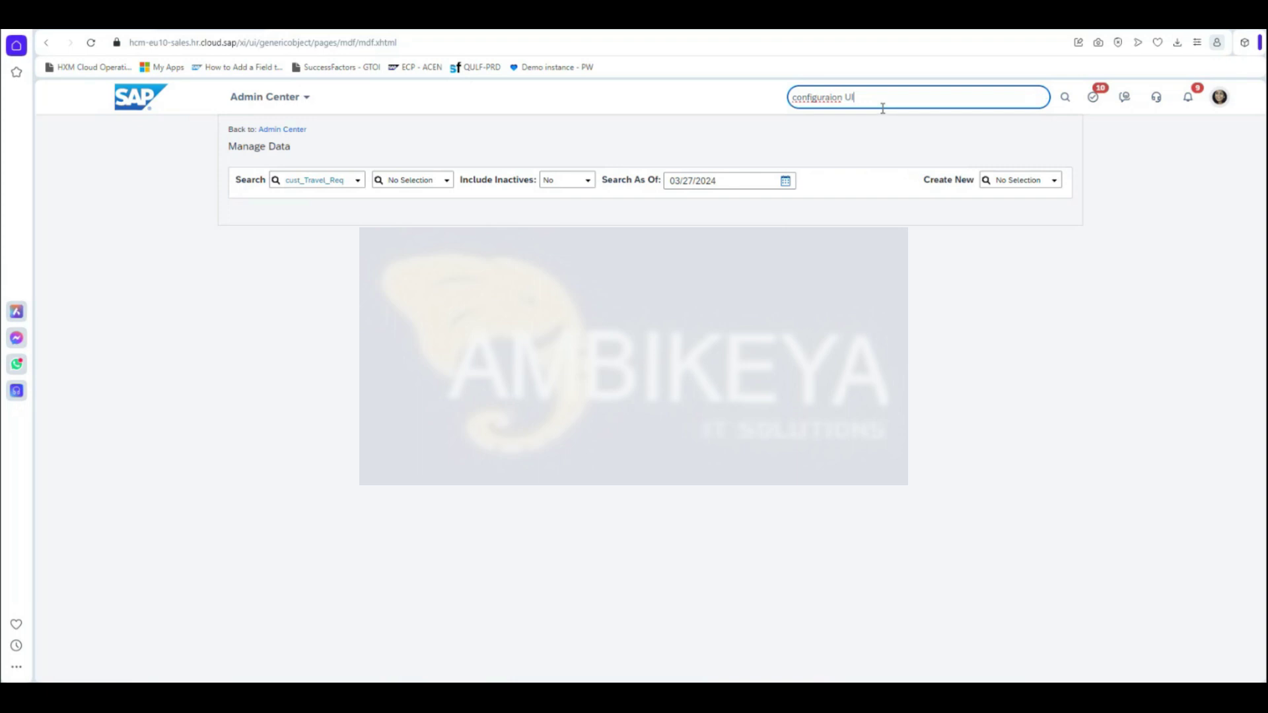
{"action": "key", "text": "BackSpace"}
{"action": "type", "text": "UI"}
{"action": "left_click", "coordinate": [882, 123]}
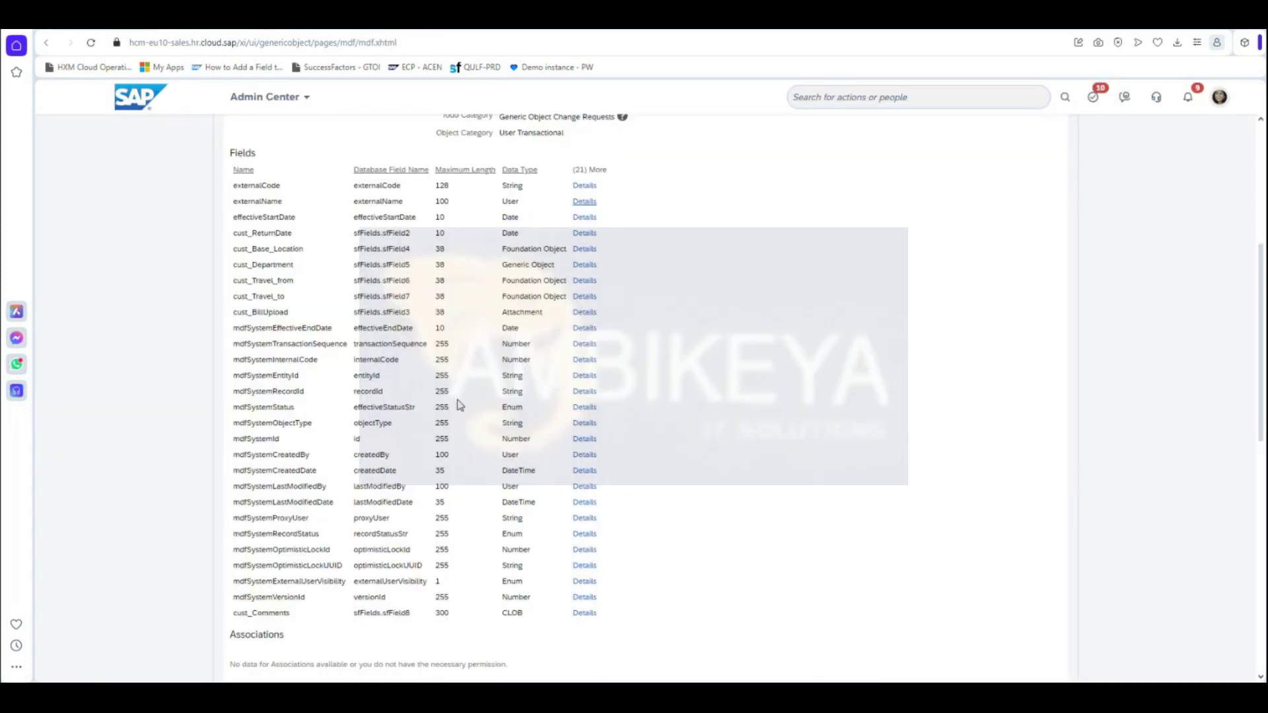
Copy the default screen name Travel_UI from the cust_Travel_Req object definition and load that configuration in Manage Configuration UI.
{"action": "scroll", "coordinate": [460, 405], "scroll_direction": "up", "scroll_amount": 5}
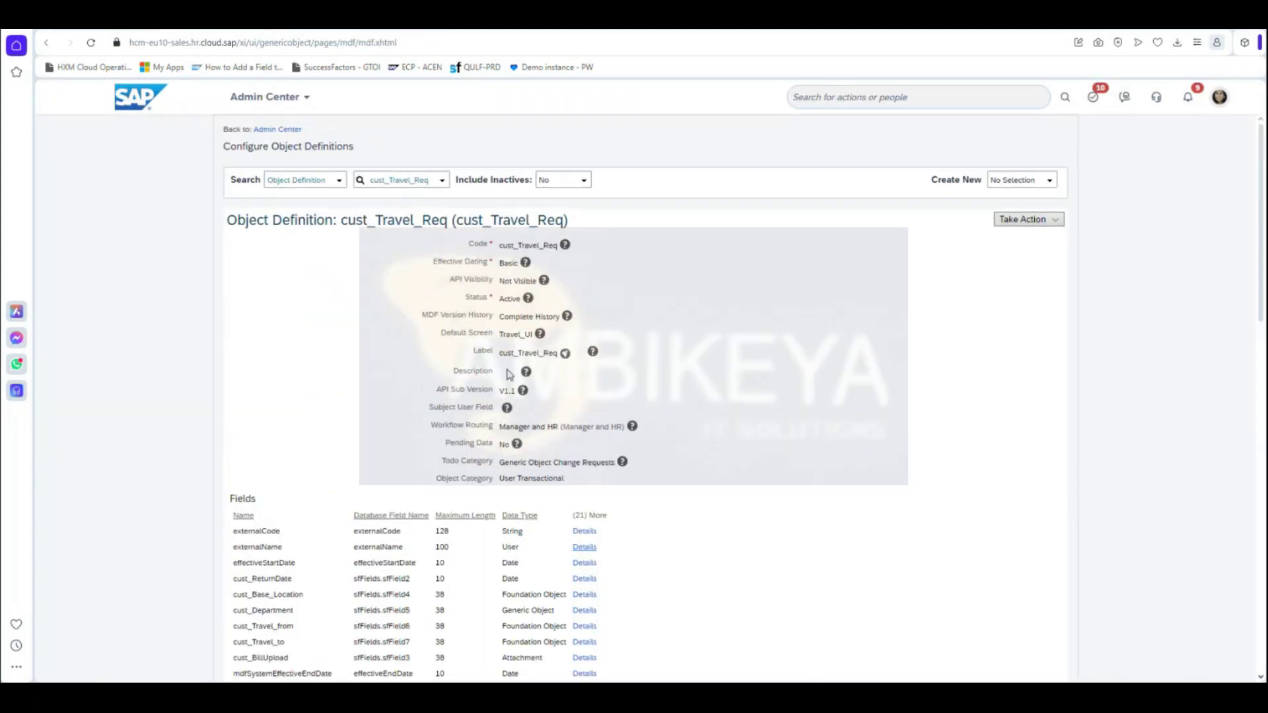
{"action": "left_click_drag", "start_coordinate": [500, 336], "coordinate": [537, 337]}
{"action": "key", "text": "ctrl+c"}
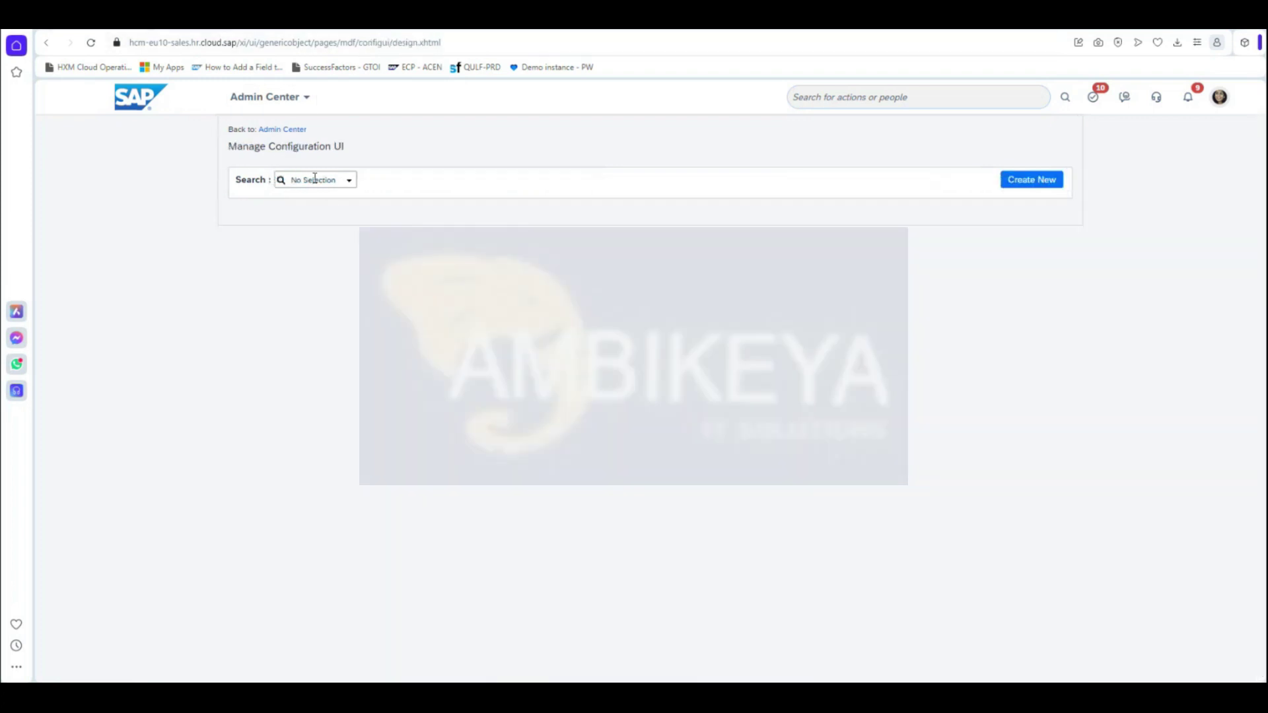
{"action": "left_click", "coordinate": [314, 178]}
{"action": "key", "text": "ctrl+v"}
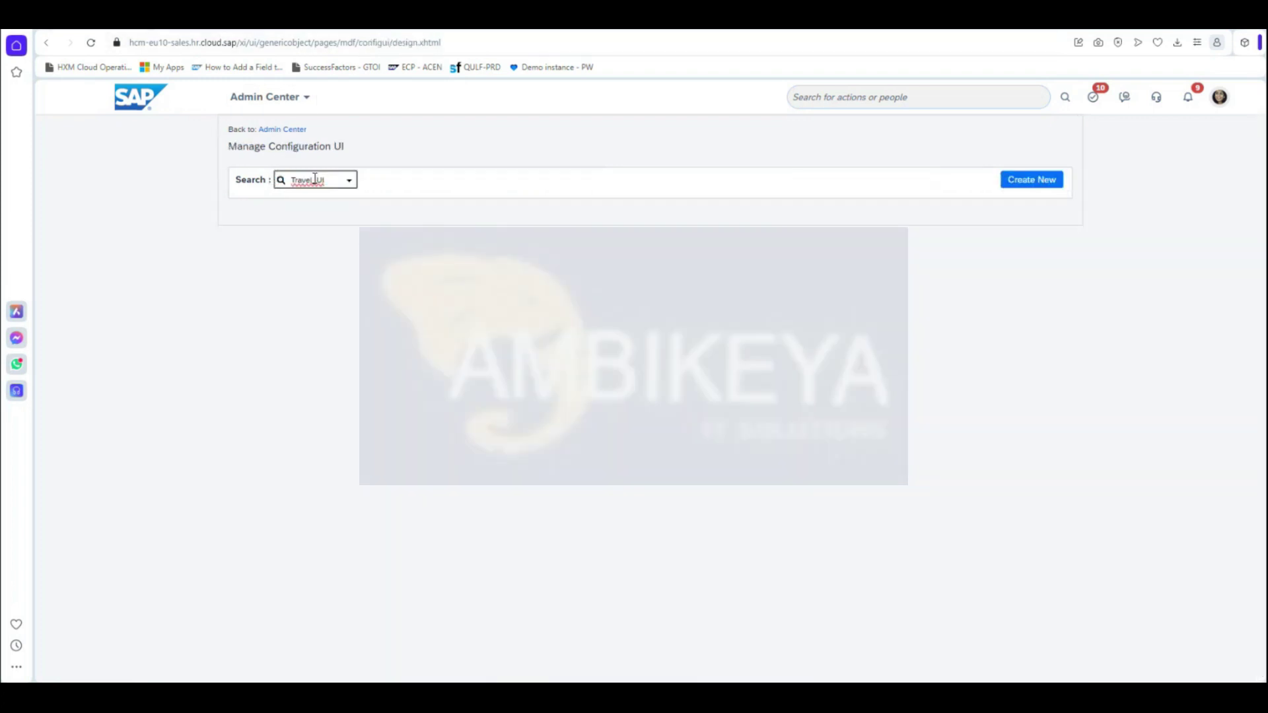
{"action": "left_click", "coordinate": [331, 200]}
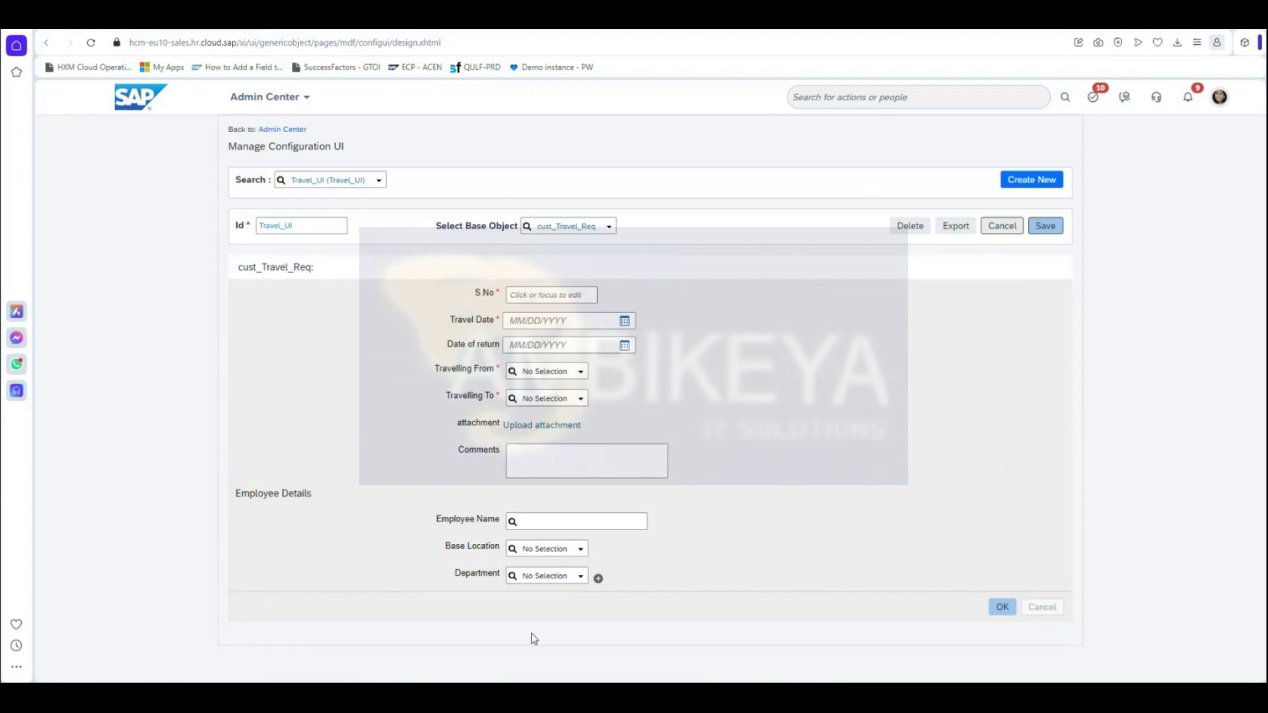
Delete the Travel_UI configuration and start a new, blank configuration UI.
{"action": "left_click", "coordinate": [909, 227]}
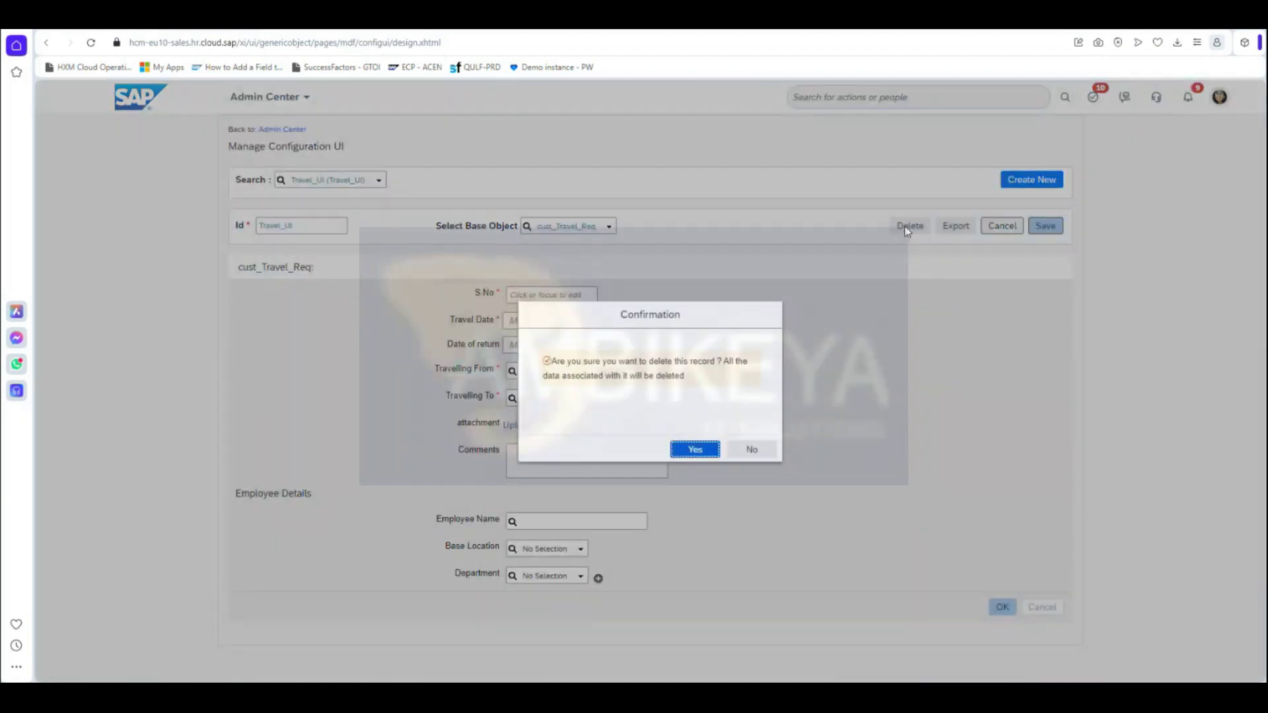
{"action": "left_click", "coordinate": [684, 455]}
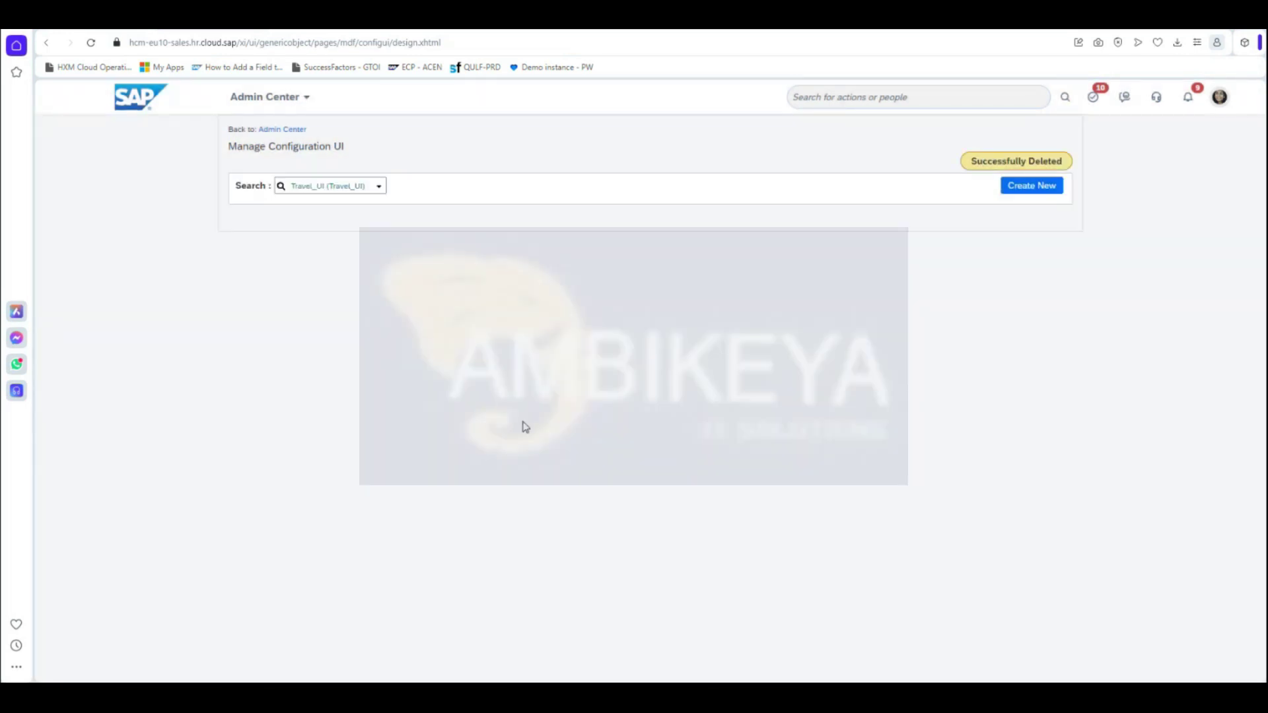
{"action": "left_click", "coordinate": [1039, 192]}
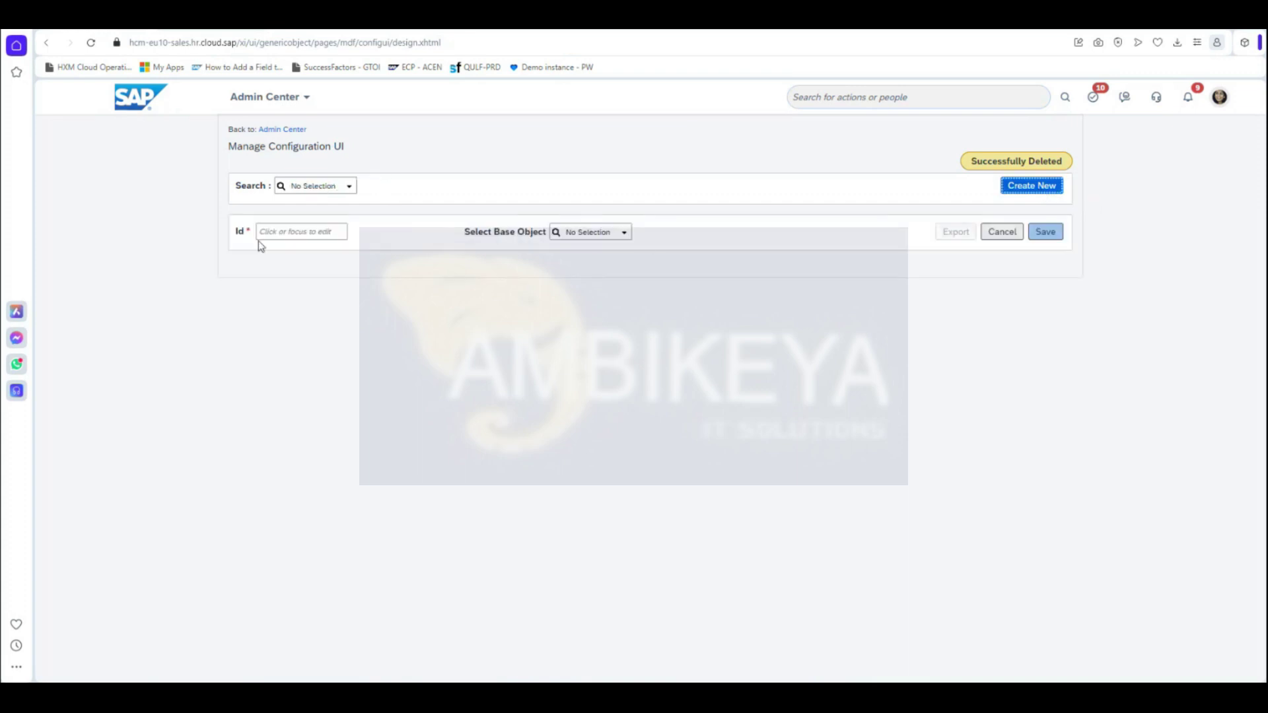
Set the base object to cust_Travel_Req, enter Travel_UI as the configuration's Id, and save it.
{"action": "left_click", "coordinate": [627, 236]}
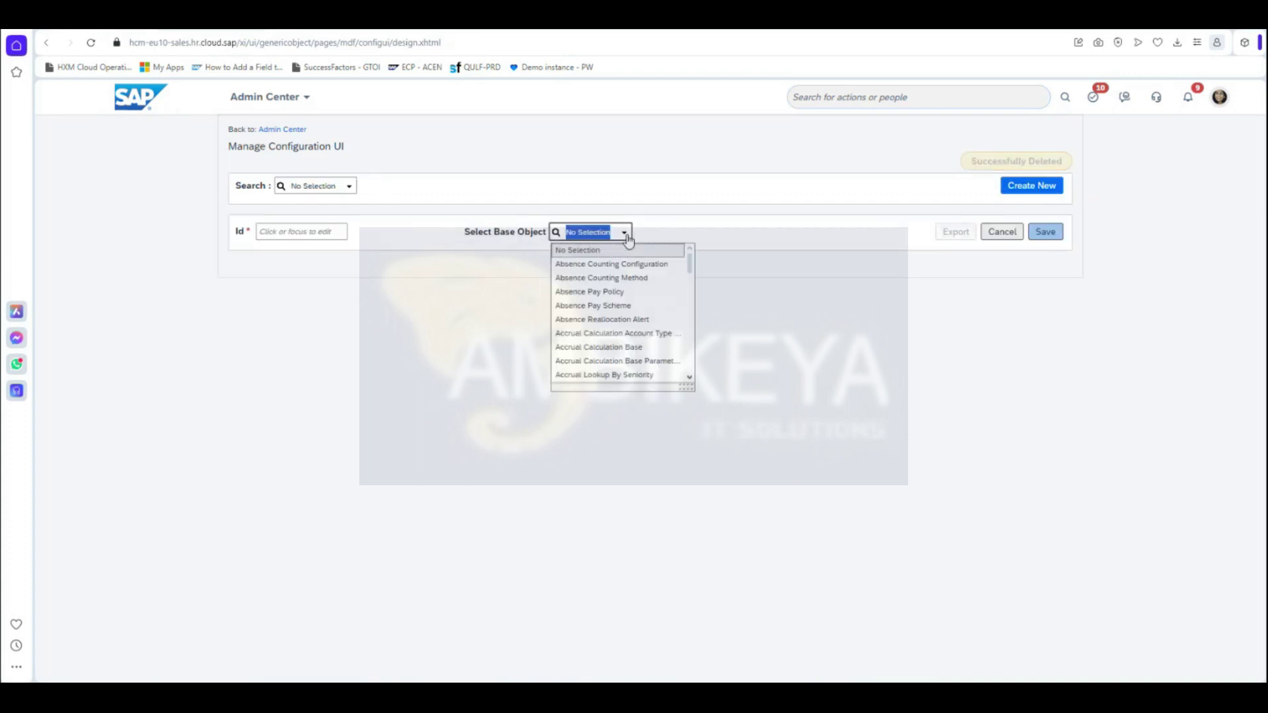
{"action": "type", "text": "travel"}
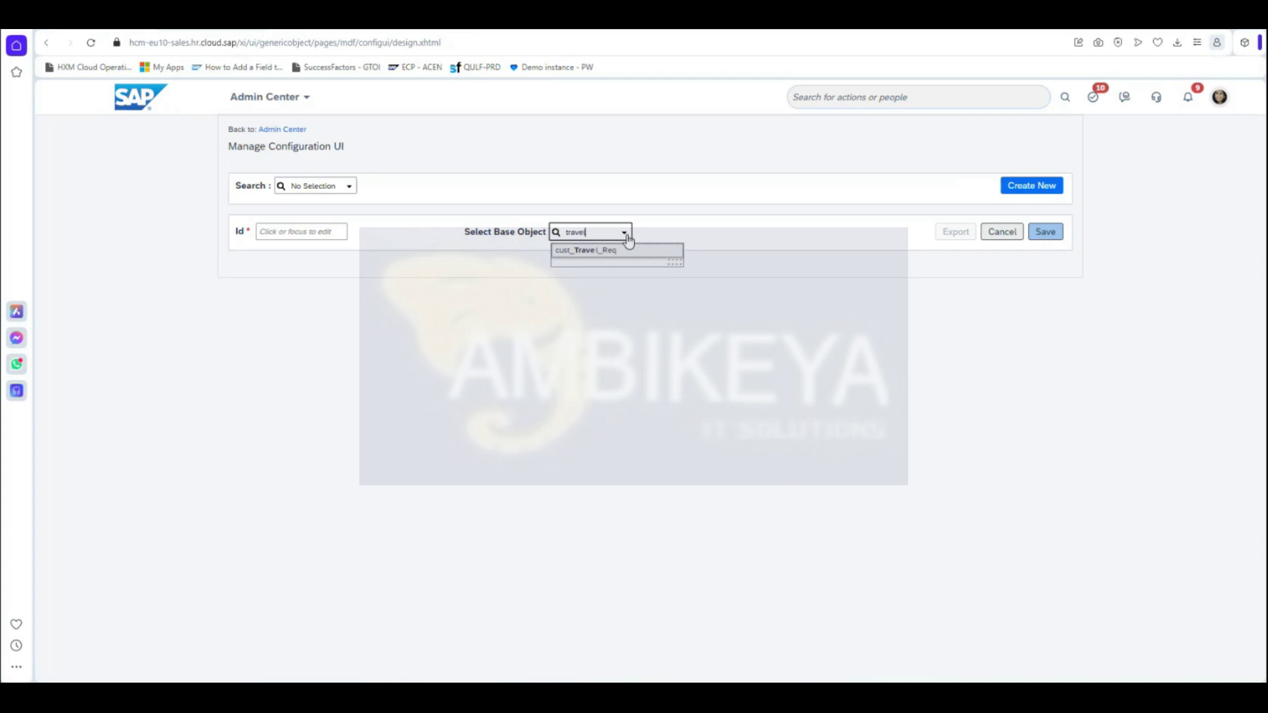
{"action": "left_click", "coordinate": [613, 251]}
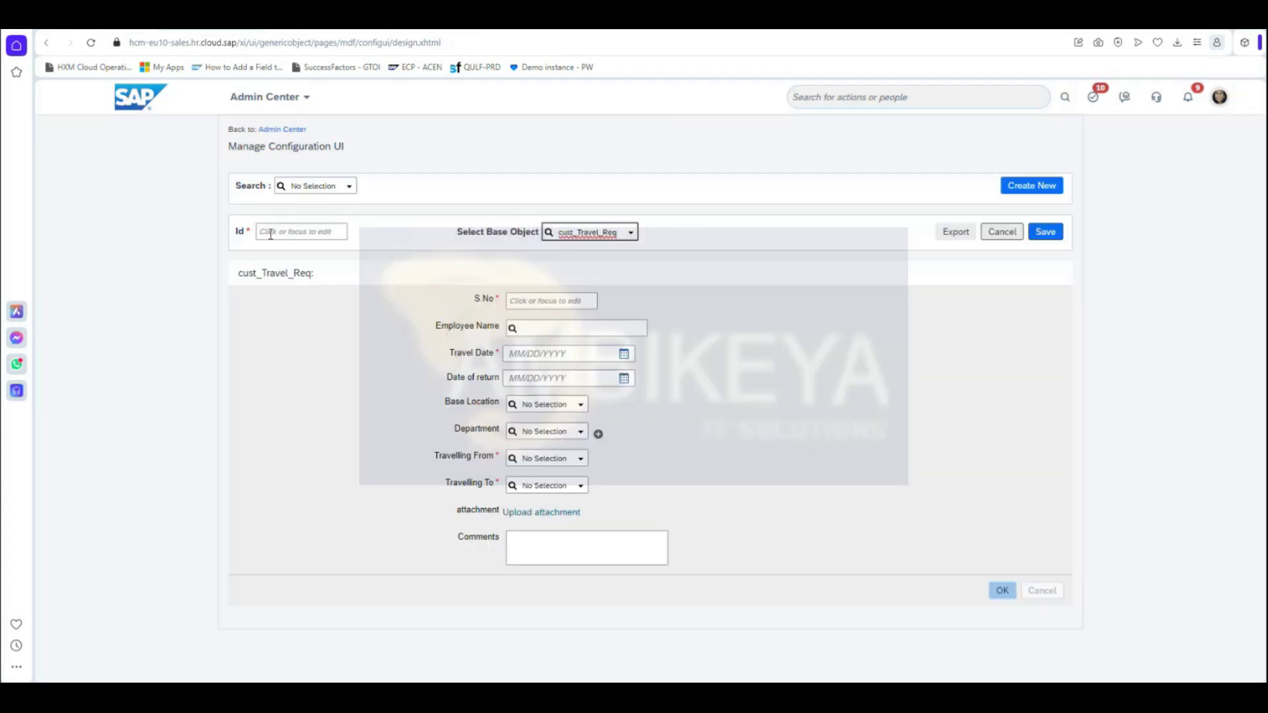
{"action": "left_click", "coordinate": [271, 232]}
{"action": "type", "text": "Travel_UI"}
{"action": "left_click", "coordinate": [206, 349]}
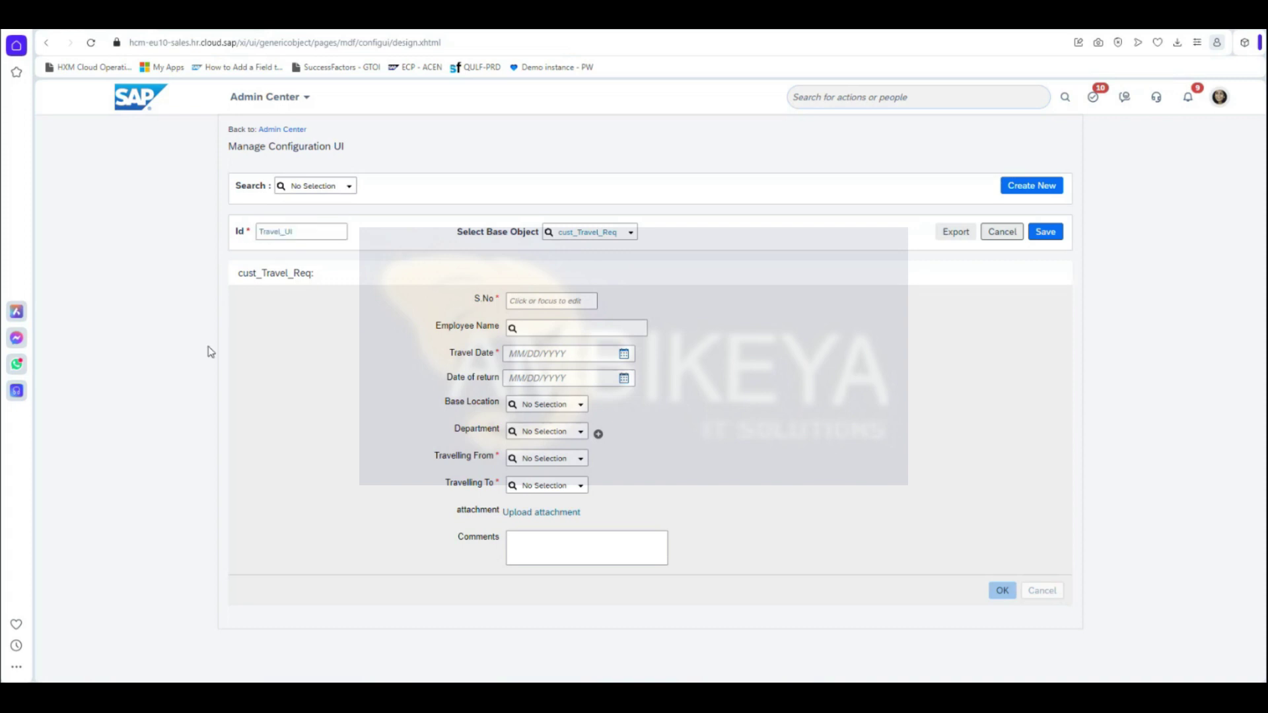
{"action": "mouse_move", "coordinate": [636, 449]}
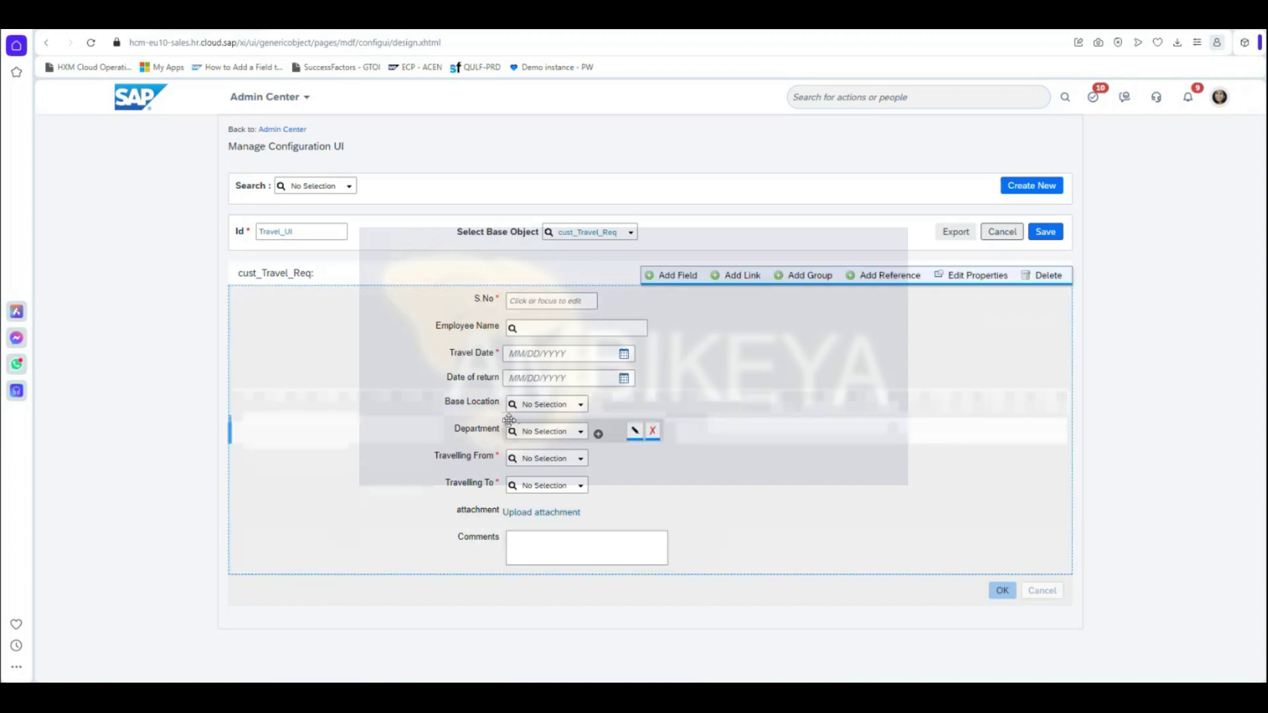
{"action": "left_click", "coordinate": [1044, 234]}
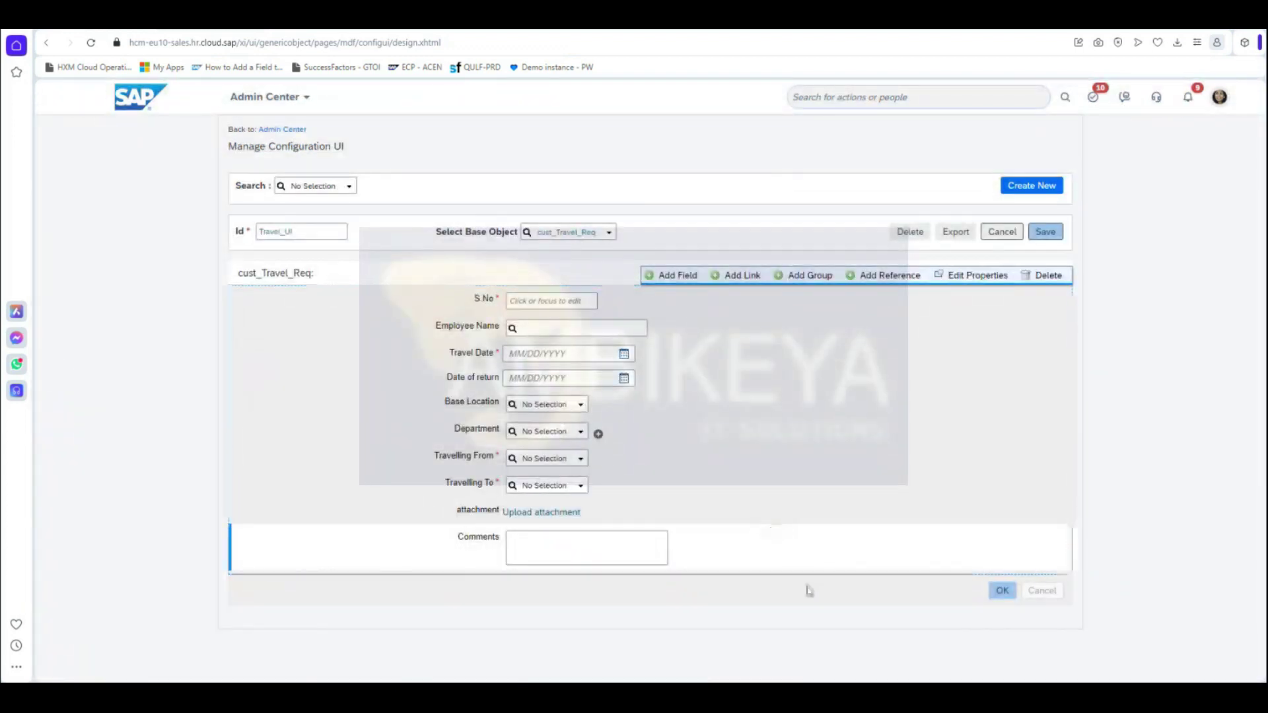
Return to the Admin Center, then find and open the Manage Data tool.
{"action": "left_click", "coordinate": [111, 18]}
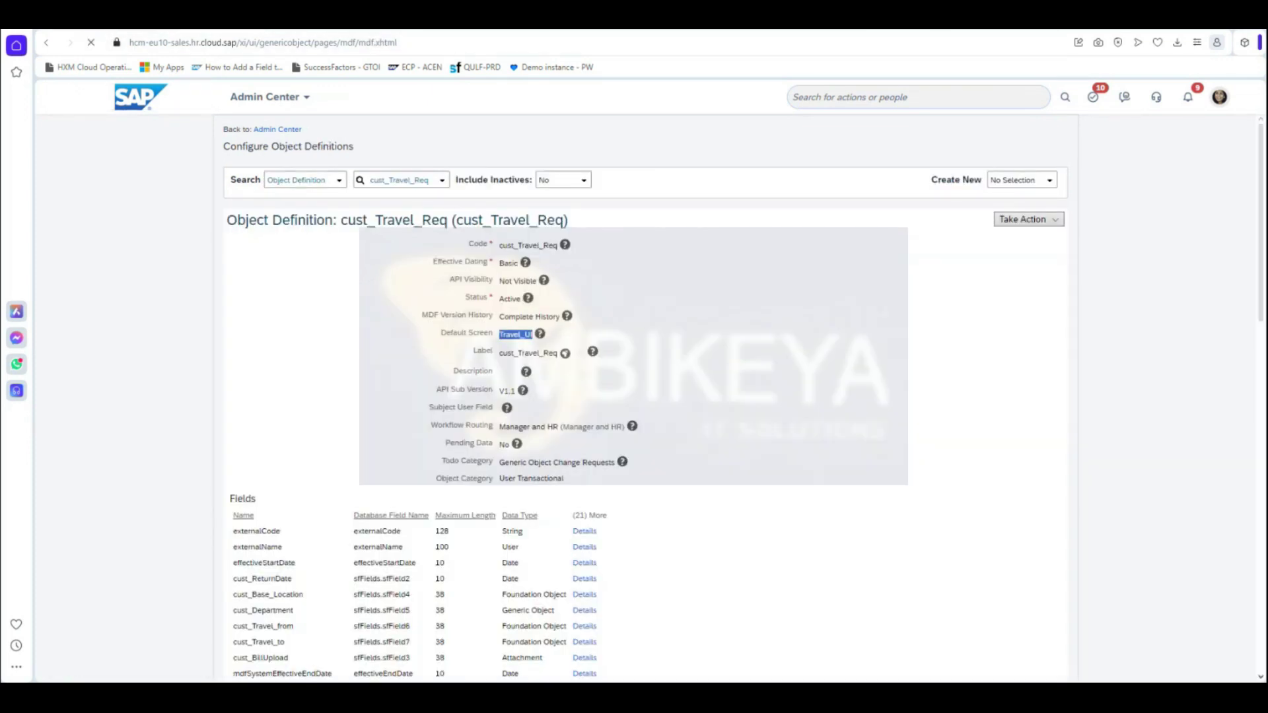
{"action": "left_click", "coordinate": [213, 18]}
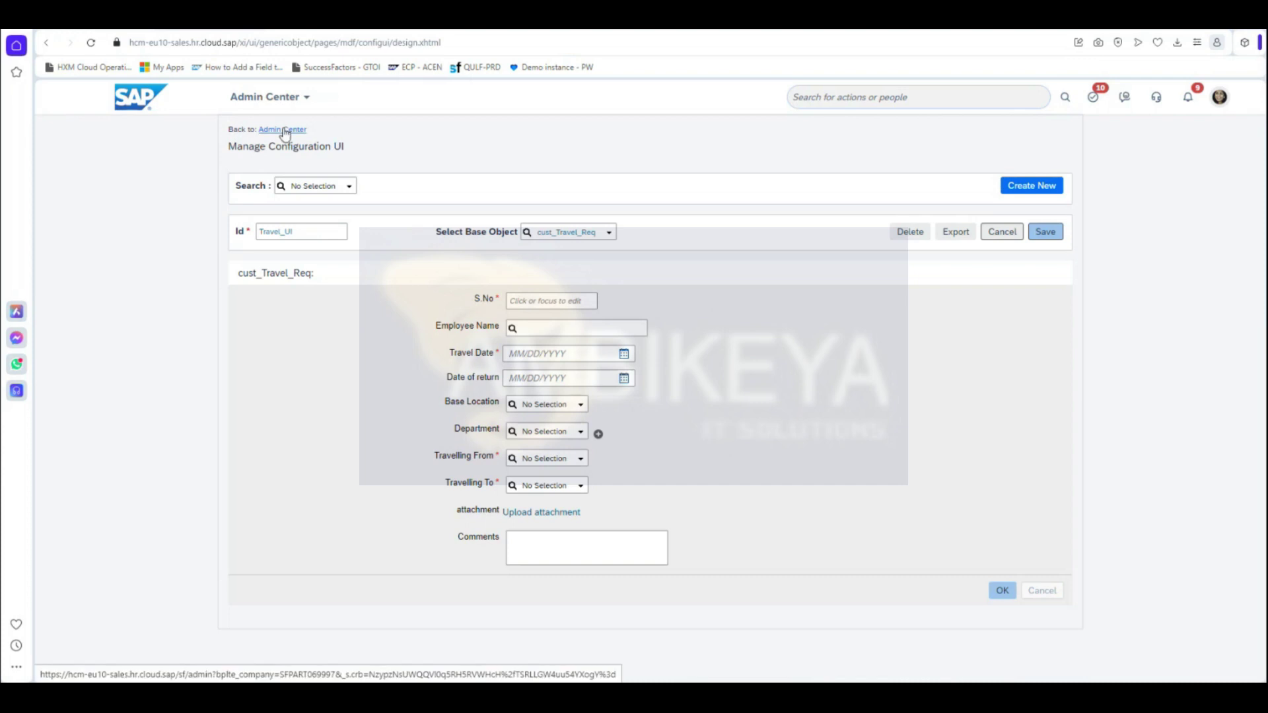
{"action": "left_click", "coordinate": [326, 26]}
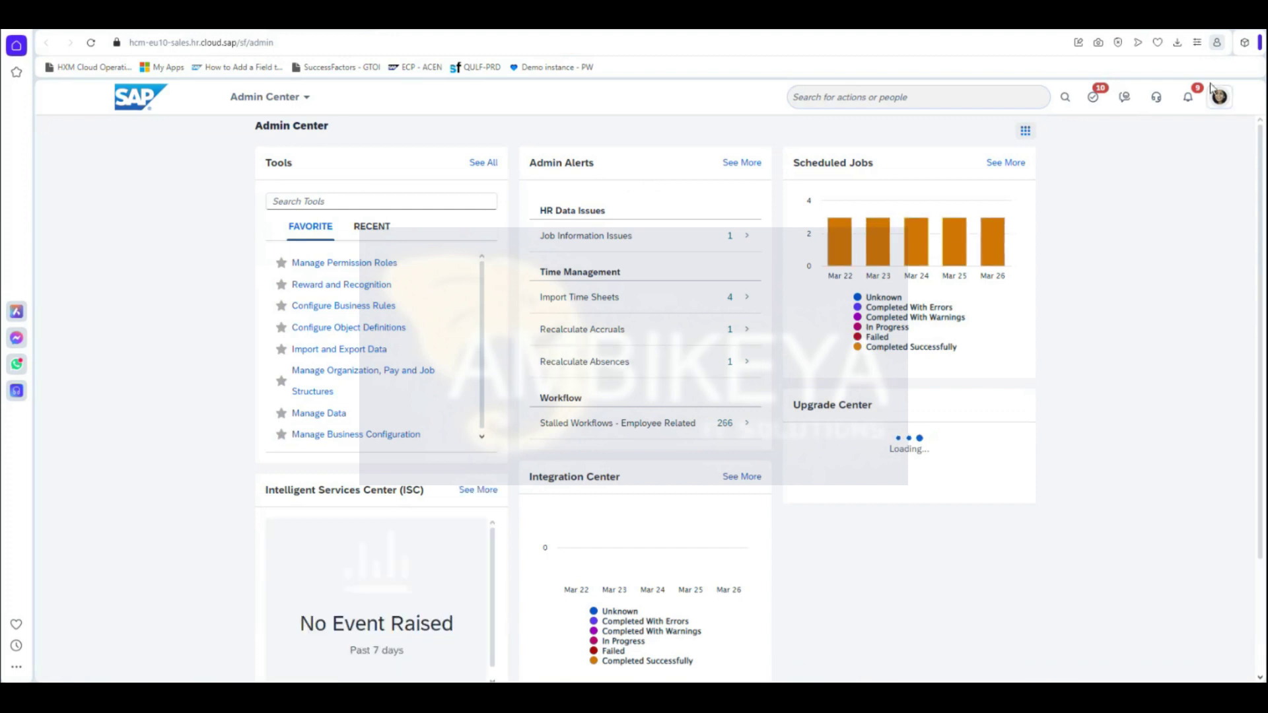
{"action": "left_click", "coordinate": [931, 97]}
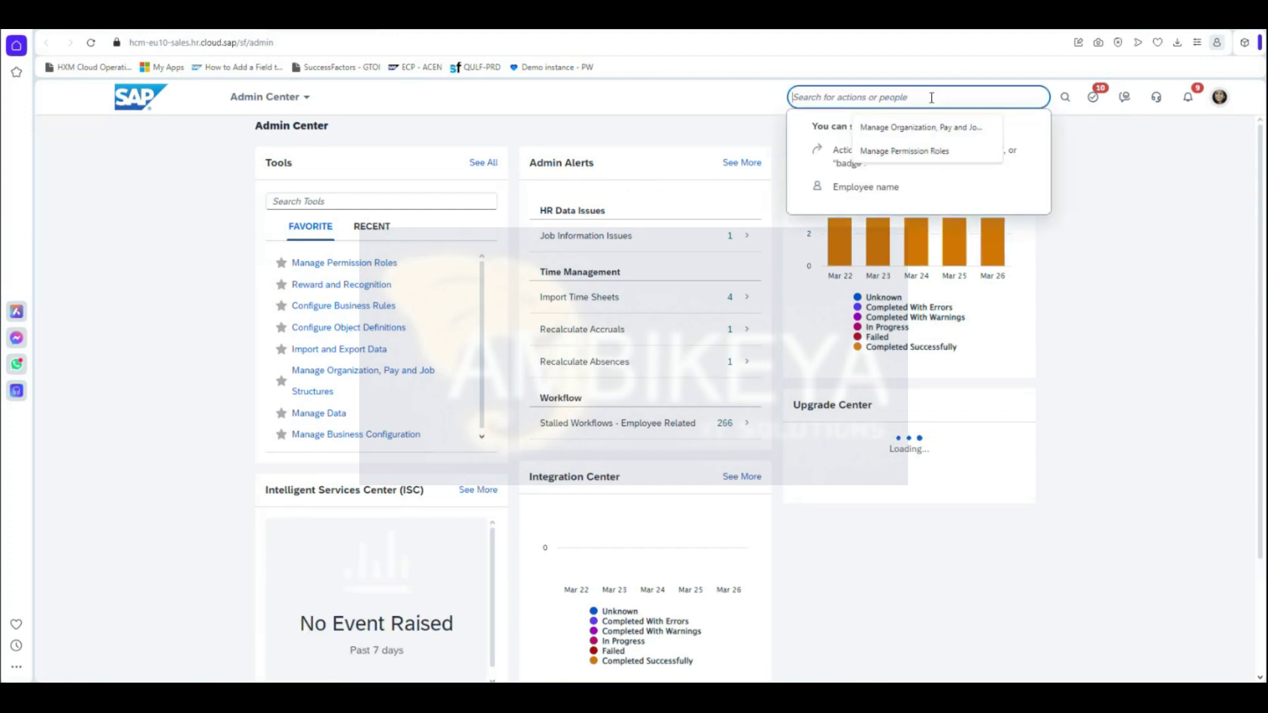
{"action": "type", "text": "manage data"}
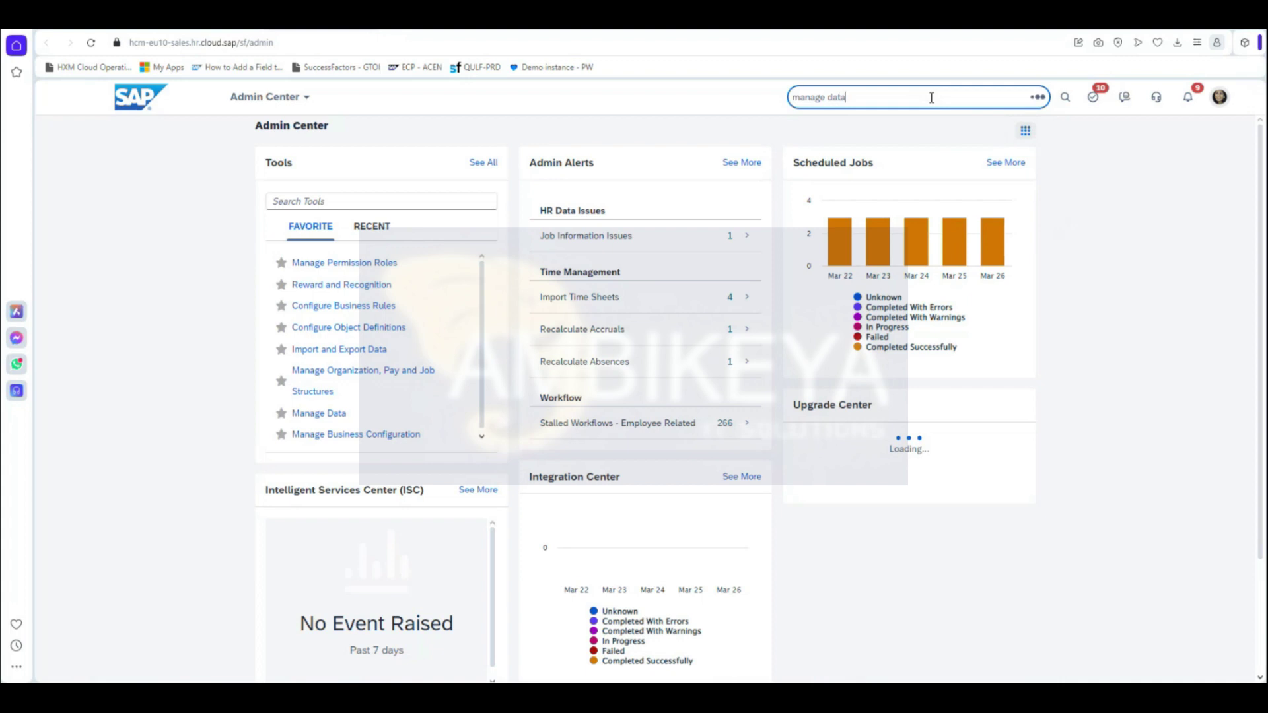
{"action": "left_click", "coordinate": [834, 123]}
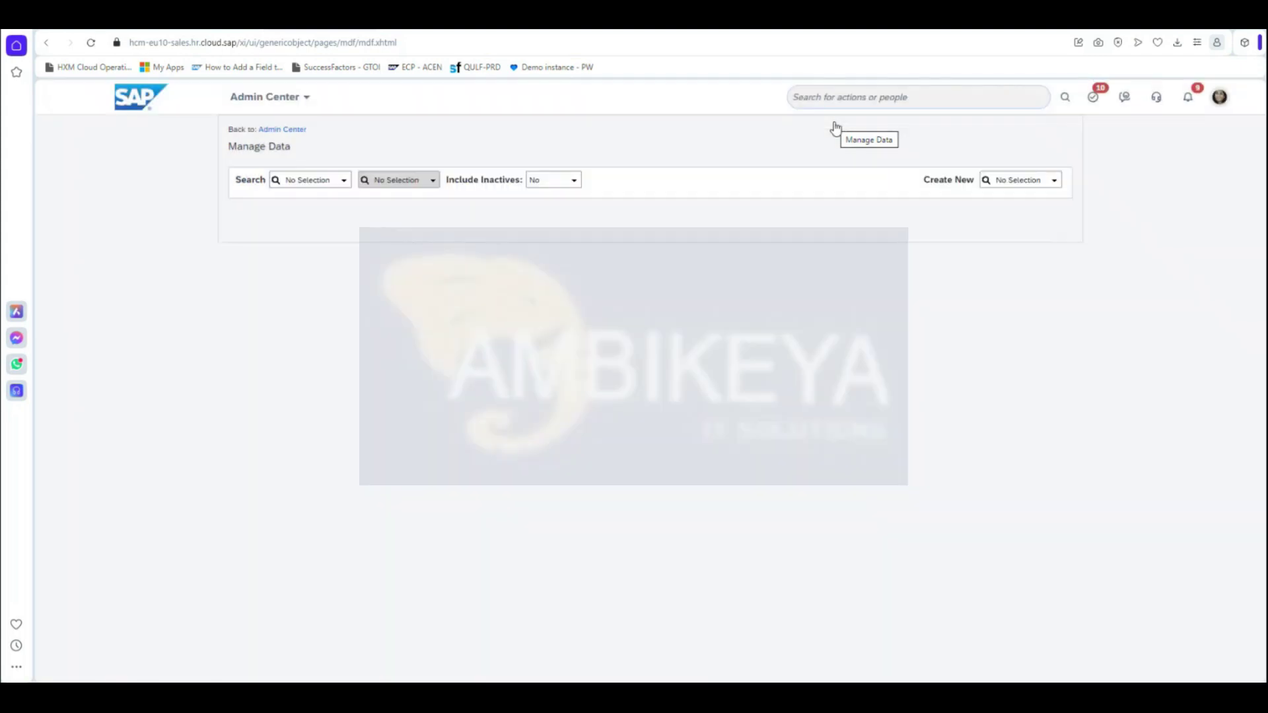
Start a new cust_Travel_Req record with 1 as the S.No and choose an employee in Employee Name.
{"action": "left_click", "coordinate": [1031, 181]}
{"action": "type", "text": "travel"}
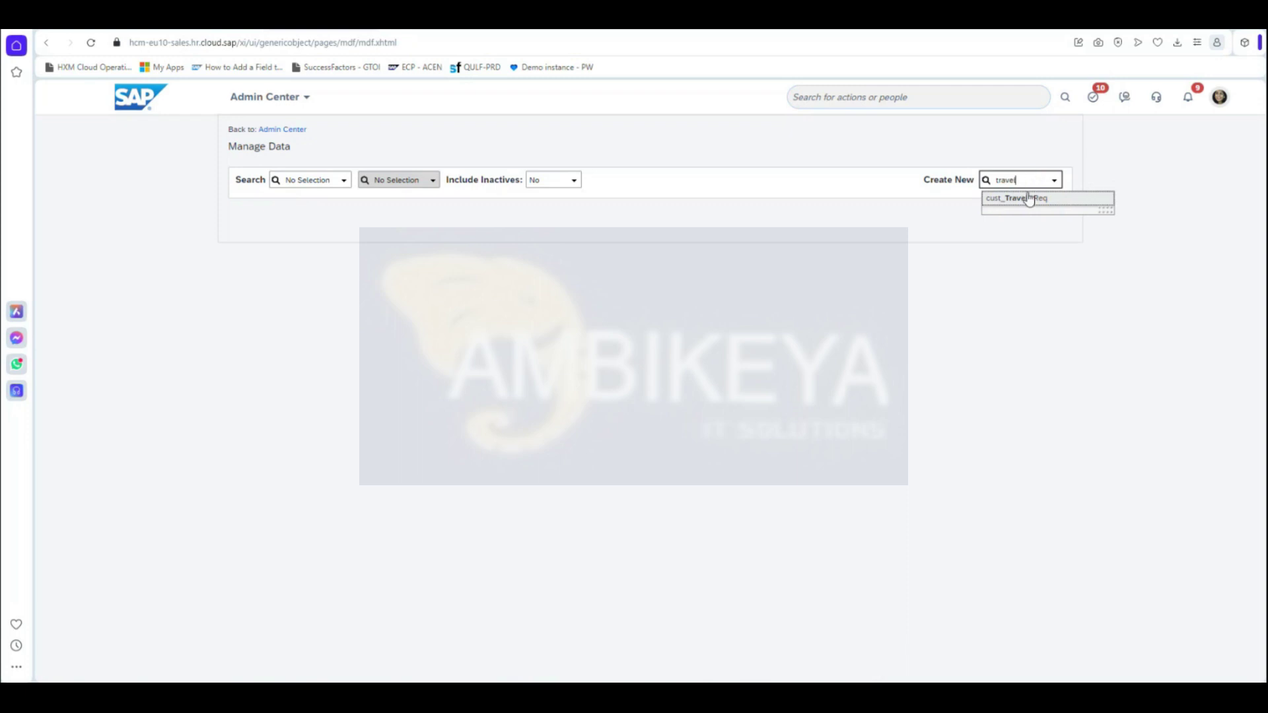
{"action": "left_click", "coordinate": [1028, 198]}
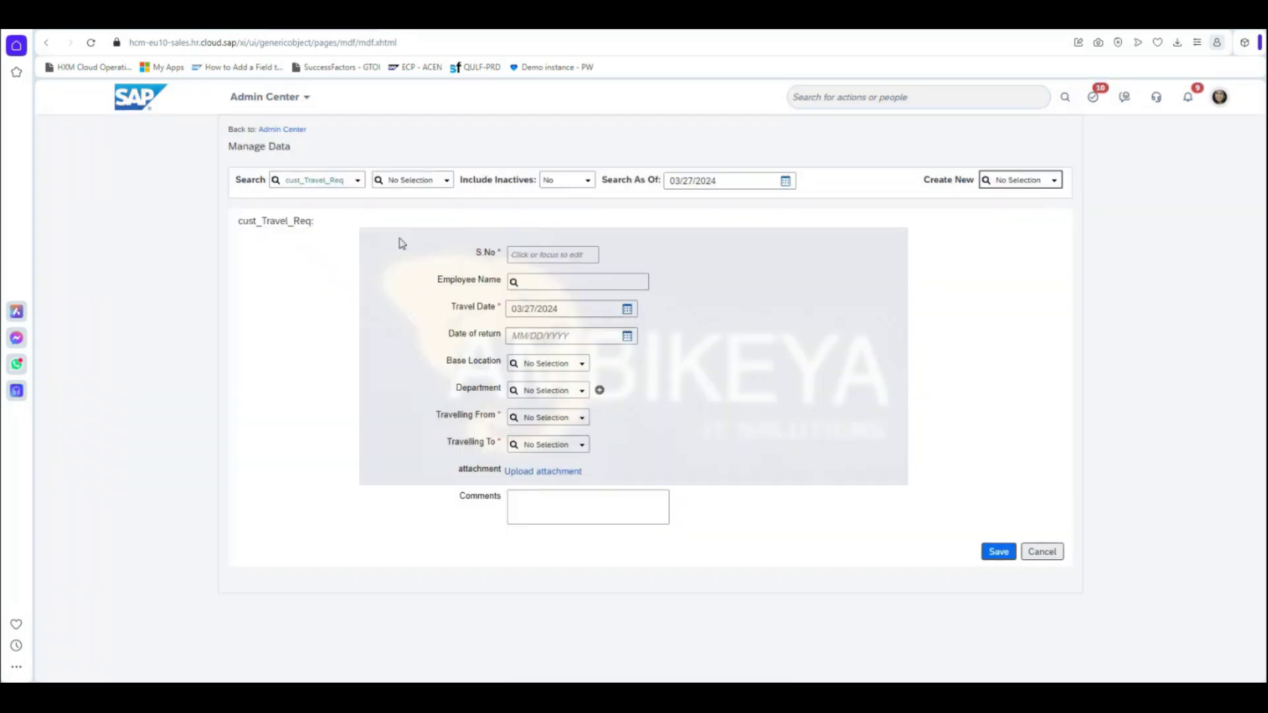
{"action": "left_click", "coordinate": [529, 254]}
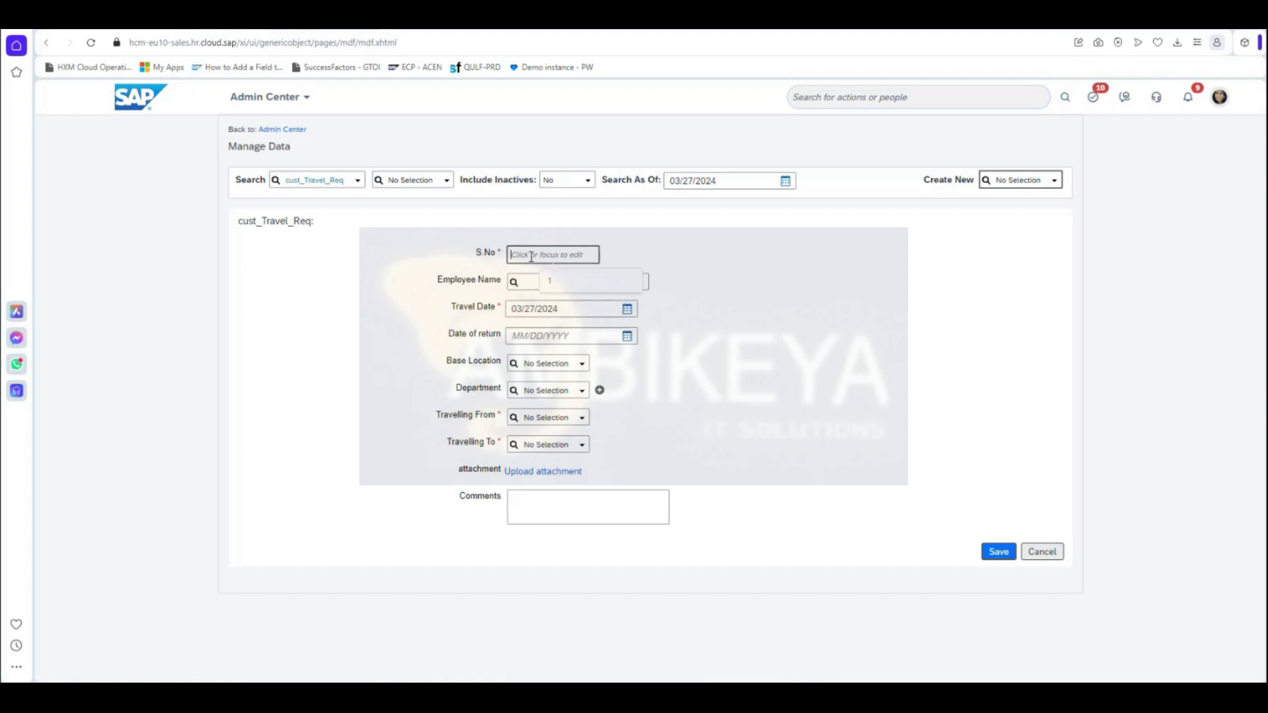
{"action": "left_click", "coordinate": [538, 283]}
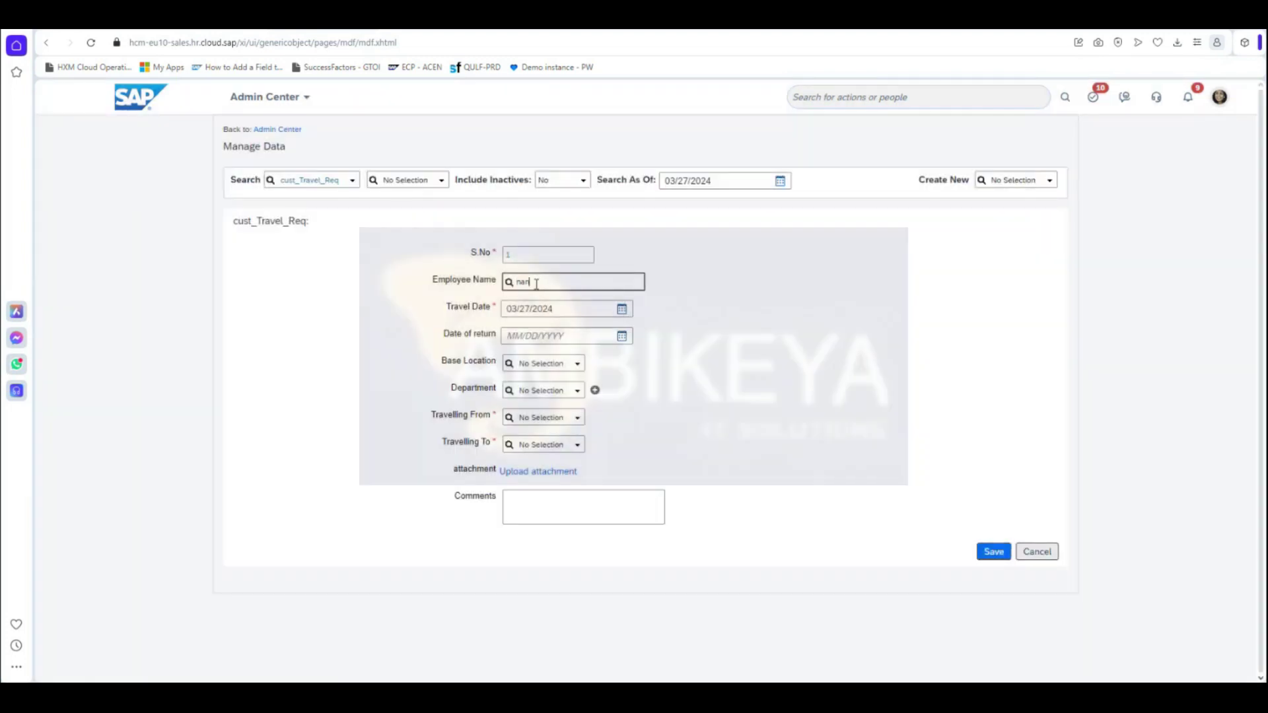
{"action": "type", "text": "nand"}
{"action": "left_click", "coordinate": [564, 305]}
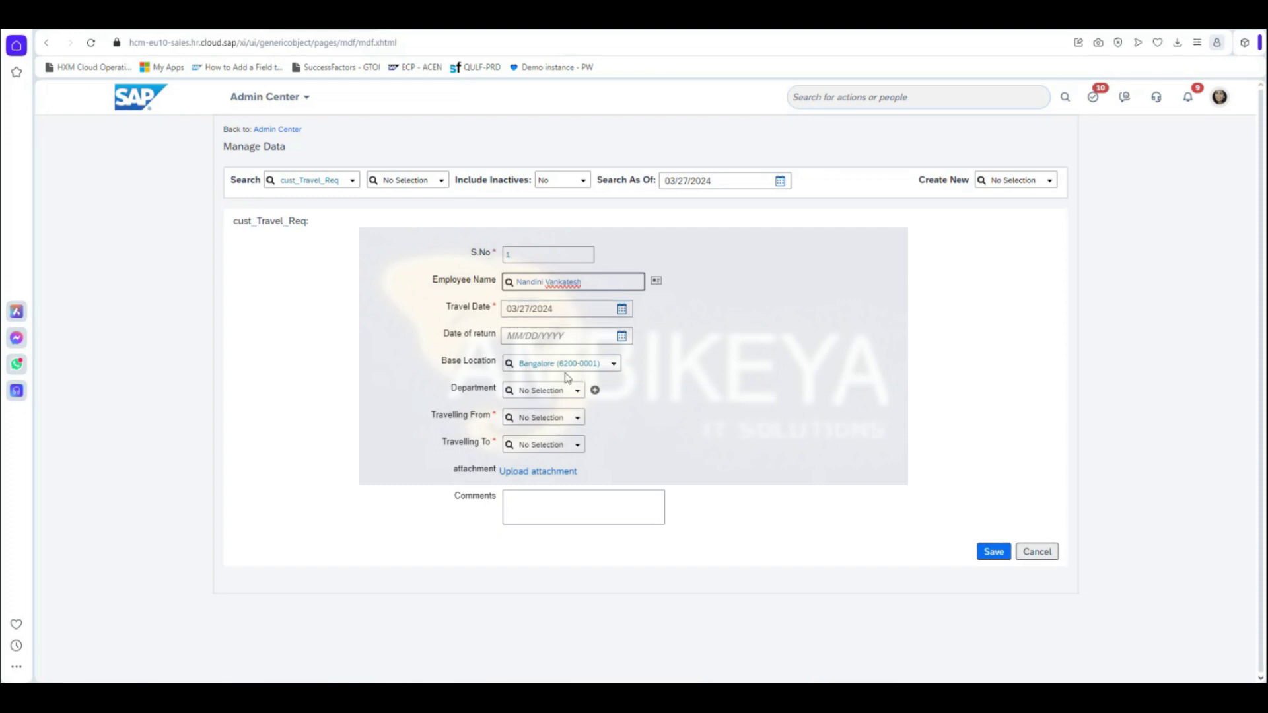
Examine the Travelling From choices and the cust_Travel_Req form heading, and discard the unsaved record.
{"action": "left_click", "coordinate": [573, 418]}
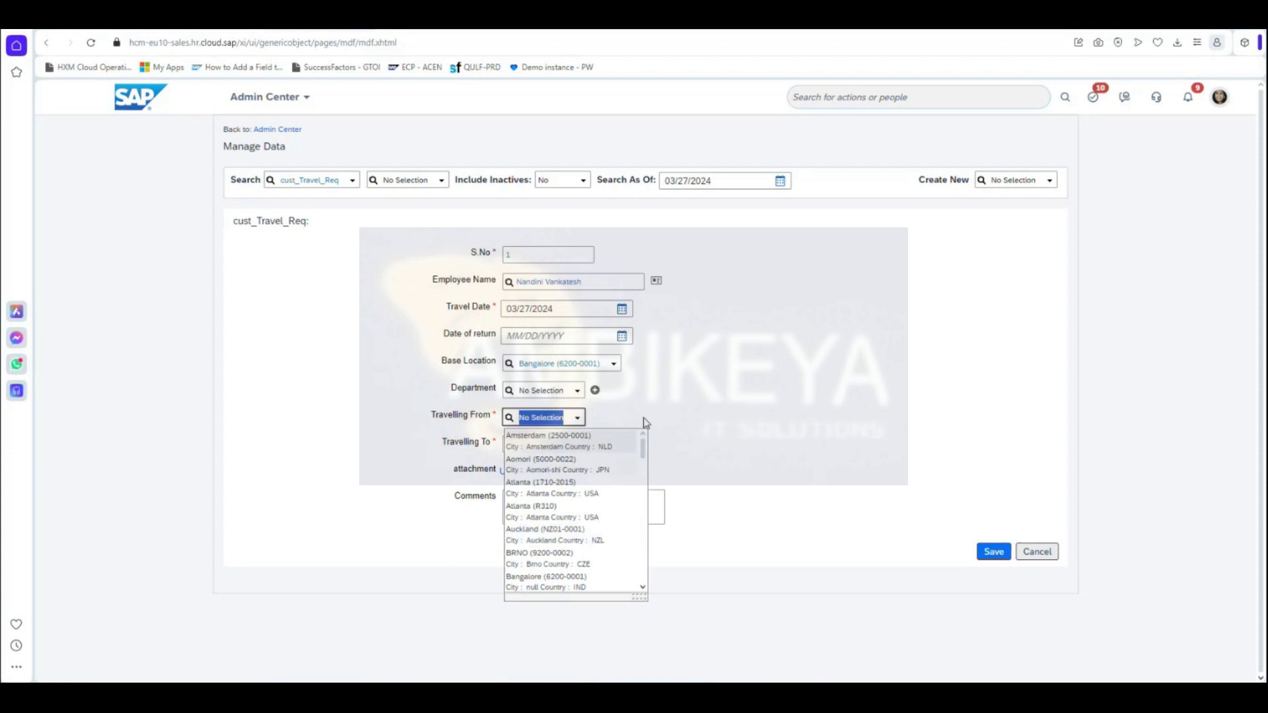
{"action": "left_click", "coordinate": [662, 408]}
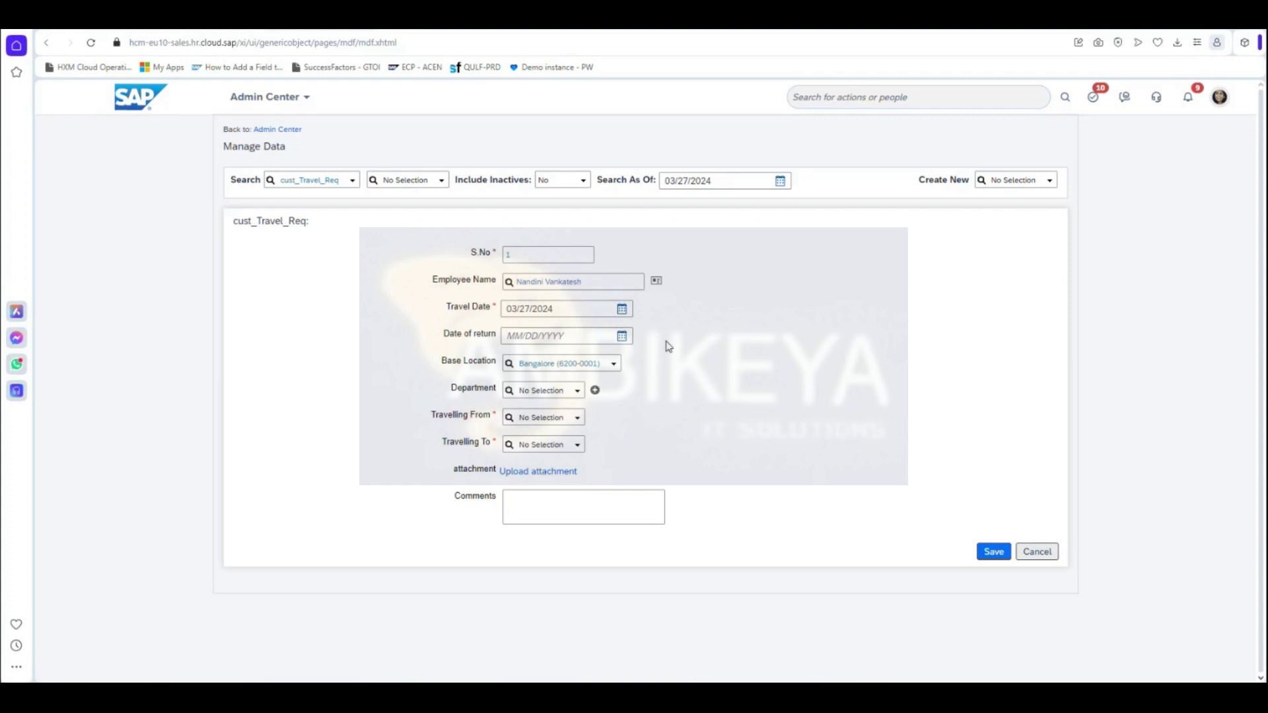
{"action": "left_click_drag", "start_coordinate": [313, 226], "coordinate": [230, 221]}
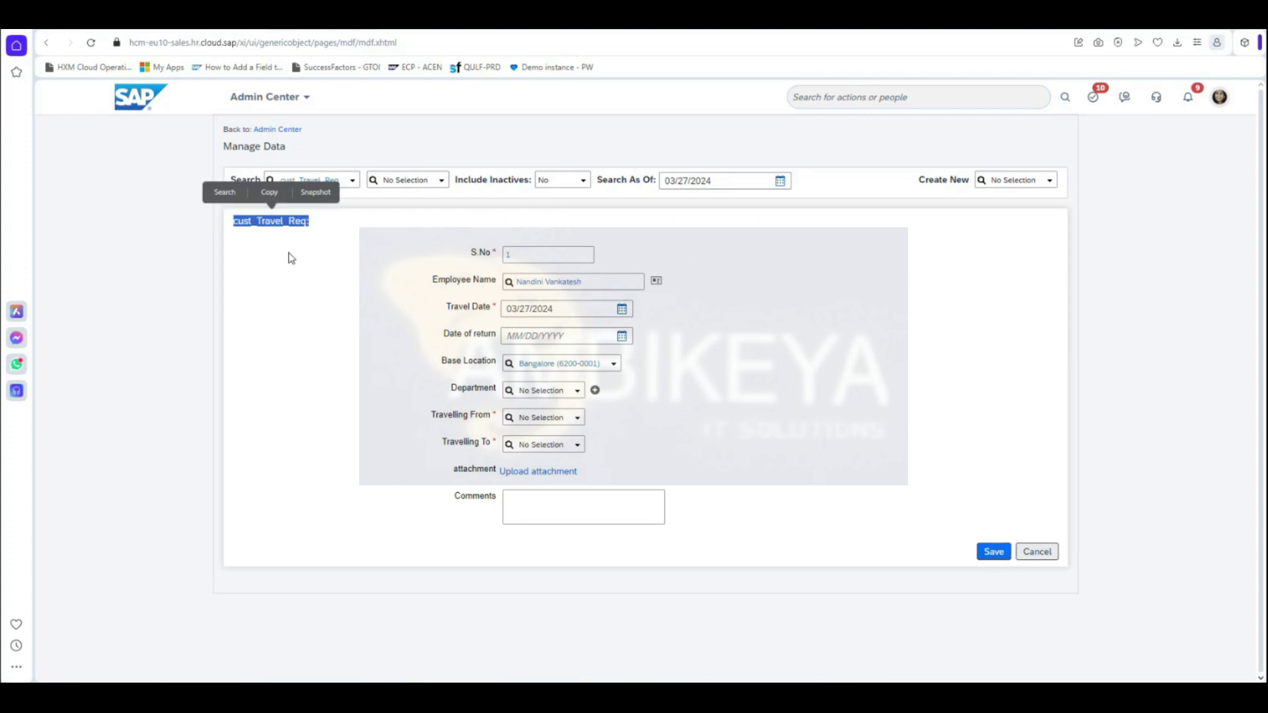
{"action": "left_click", "coordinate": [344, 260]}
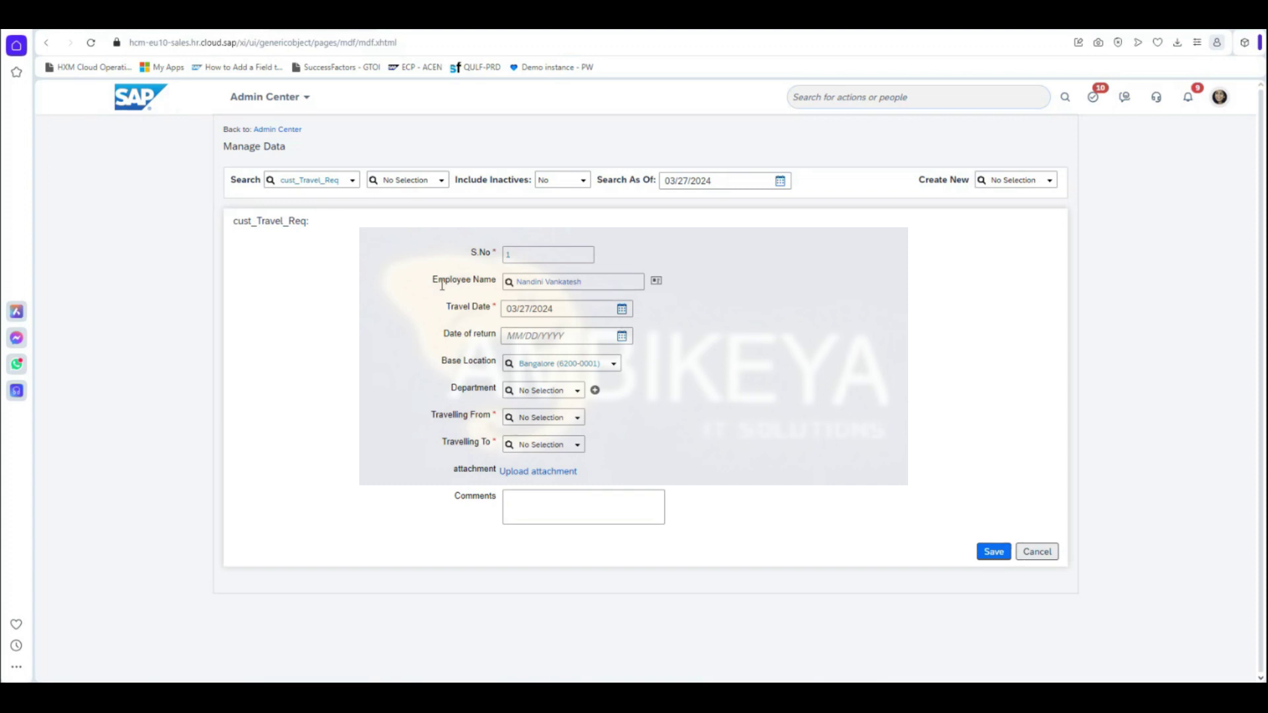
{"action": "left_click", "coordinate": [1043, 557]}
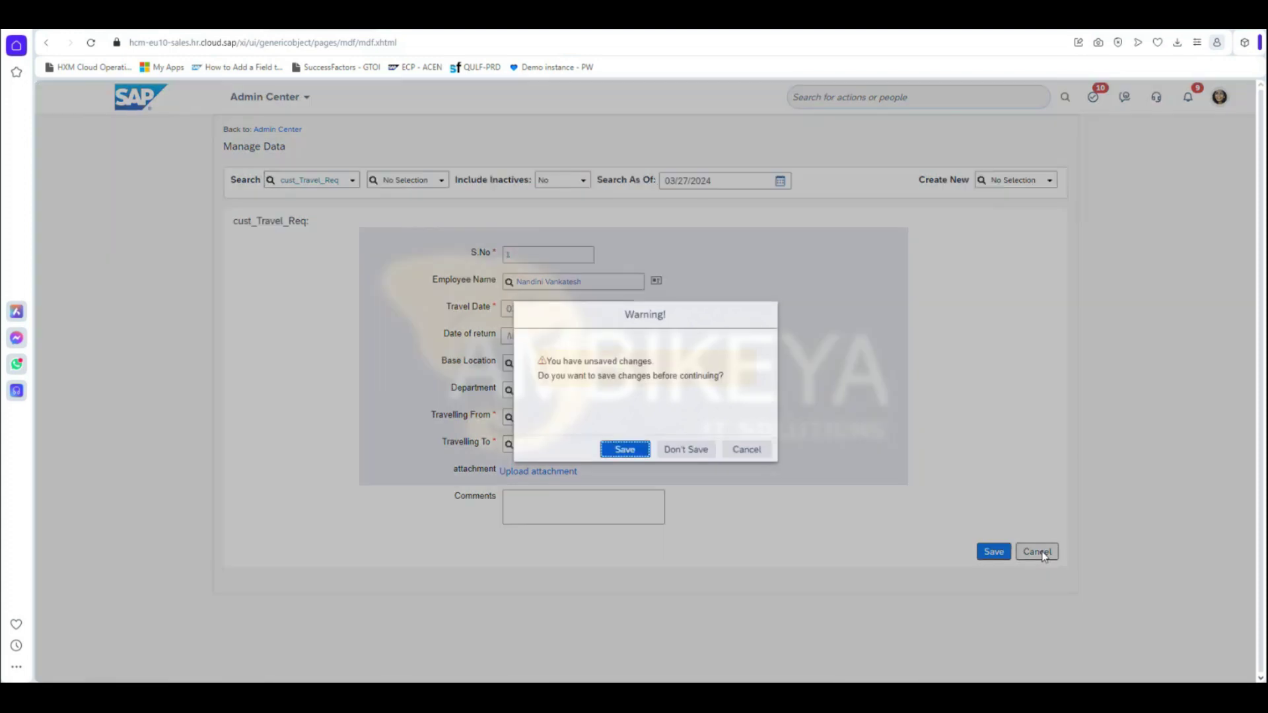
{"action": "left_click", "coordinate": [685, 450]}
Find and open the Configure People Profile tool.
{"action": "left_click", "coordinate": [824, 90]}
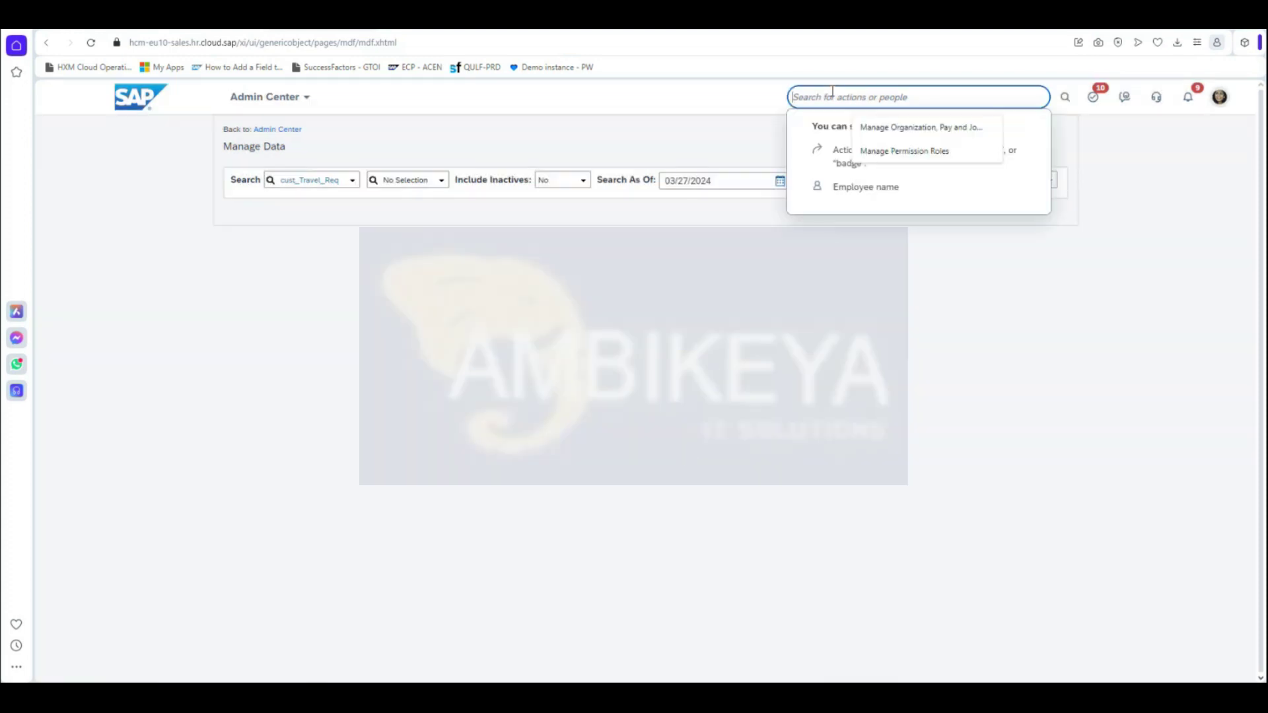
{"action": "type", "text": "configure people profile"}
{"action": "left_click", "coordinate": [864, 121]}
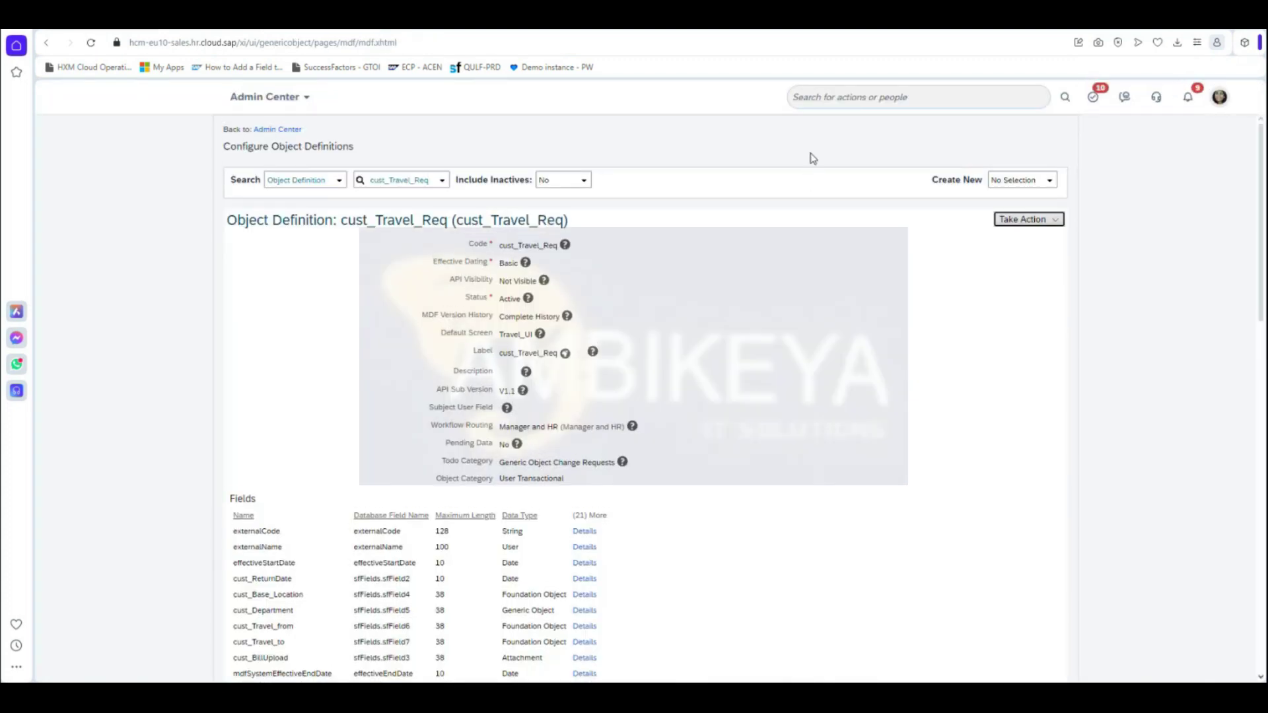
Search for the HR Project Manager by name and open that employee's profile.
{"action": "left_click", "coordinate": [816, 97]}
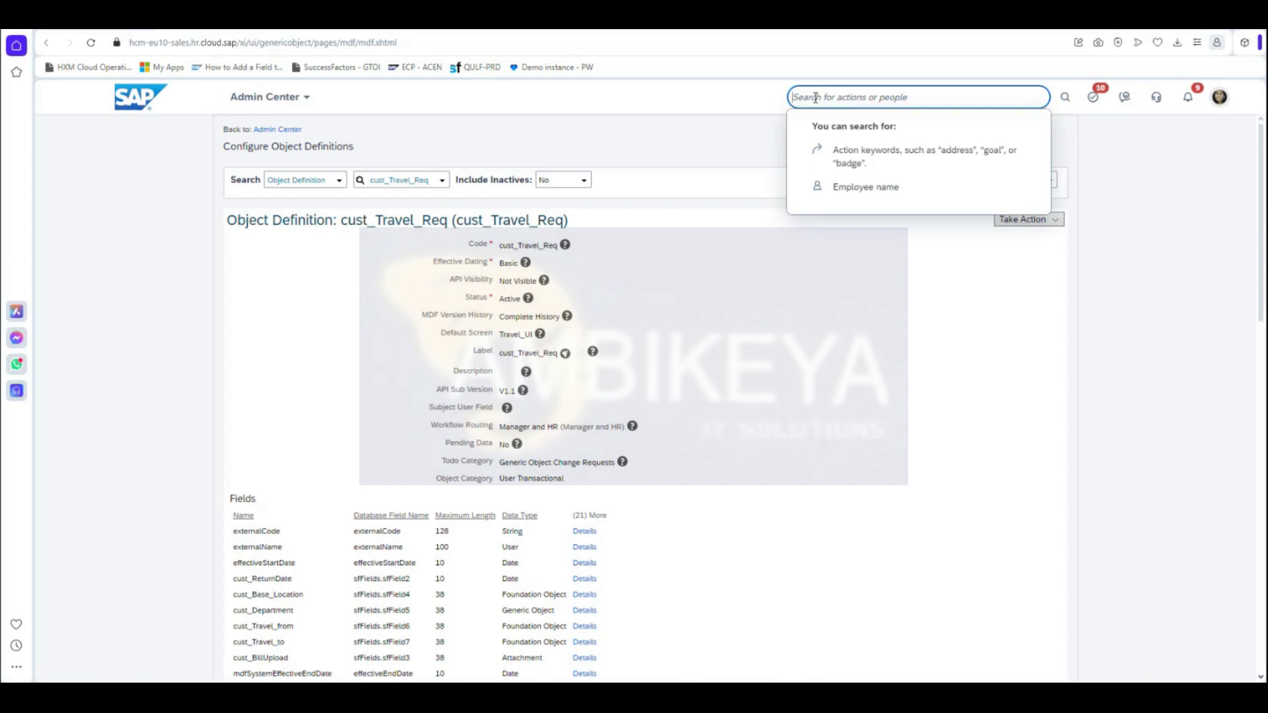
{"action": "type", "text": "alex"}
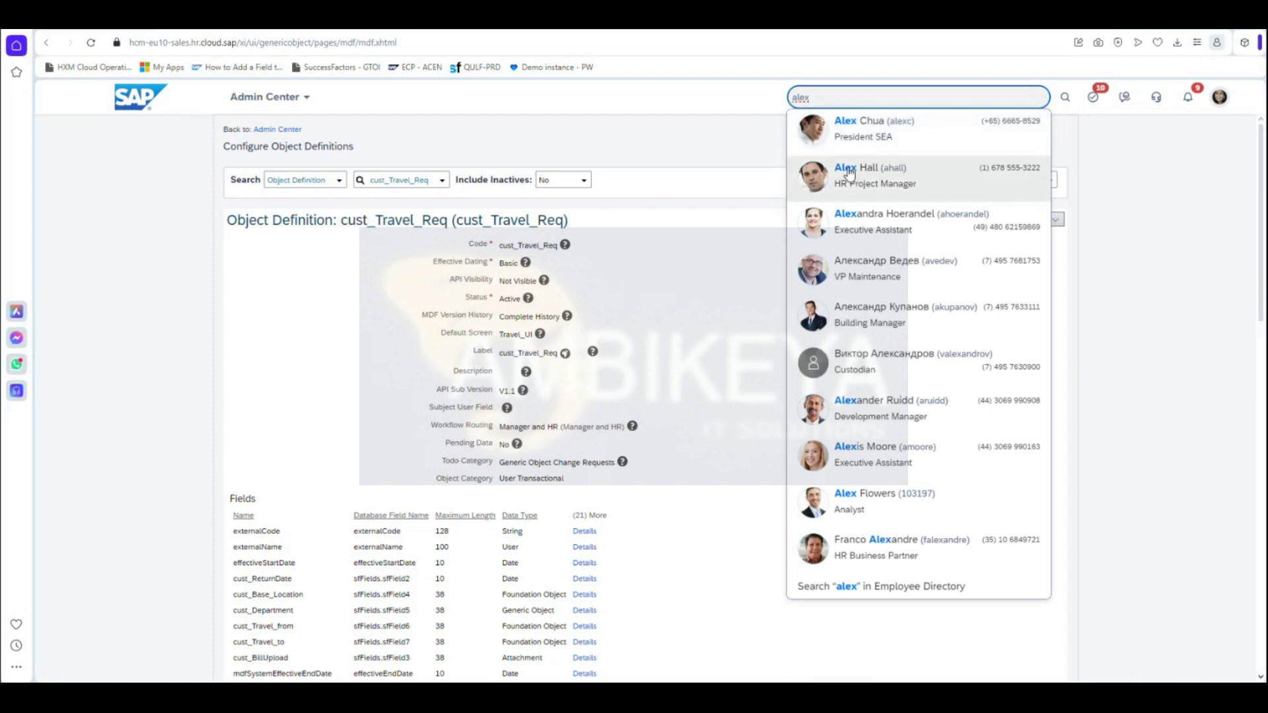
{"action": "left_click", "coordinate": [851, 173]}
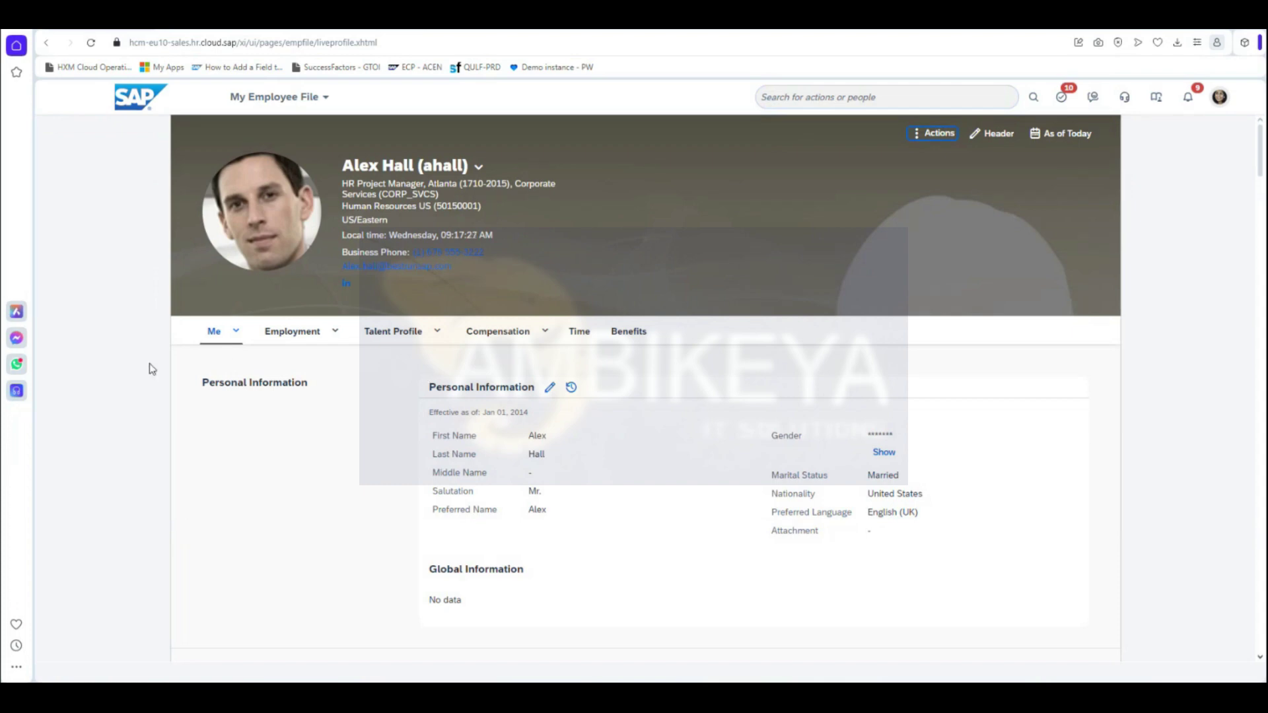
Examine the subsections listed under Me, Employment and Compensation in the employee's profile.
{"action": "left_click", "coordinate": [238, 337]}
{"action": "left_click", "coordinate": [331, 338]}
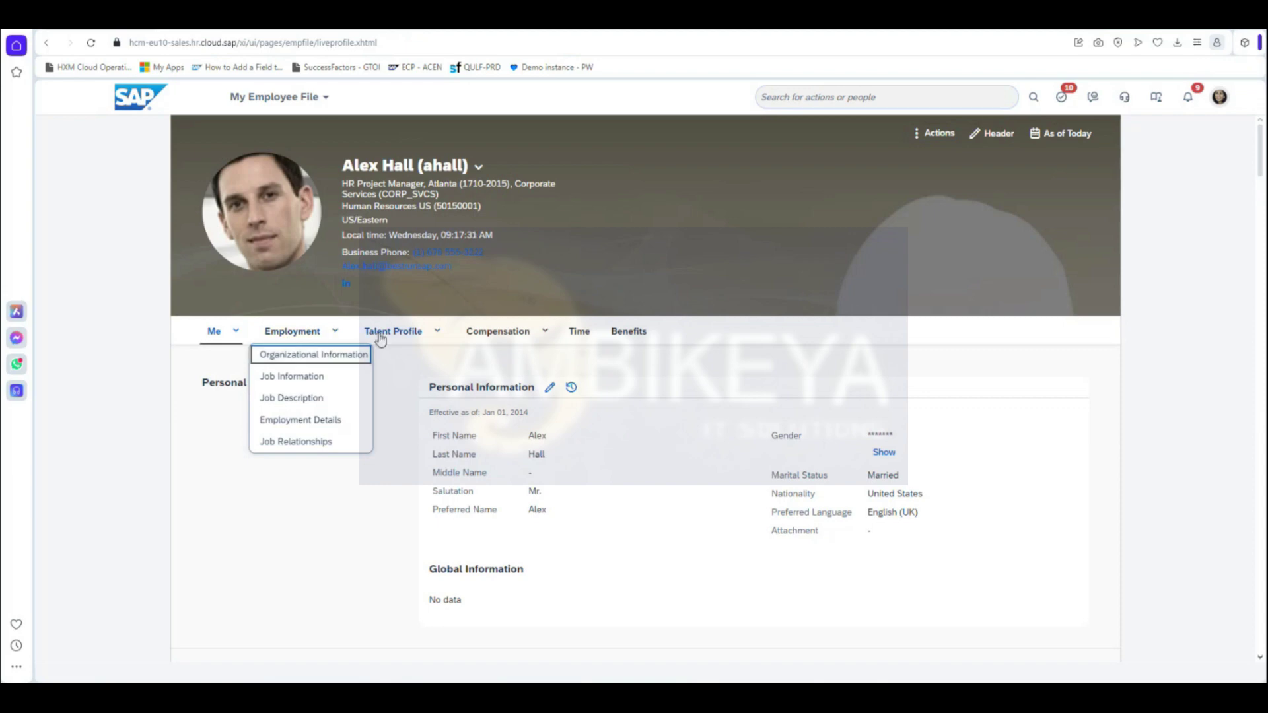
{"action": "key", "text": "Down"}
{"action": "key", "text": "Down"}
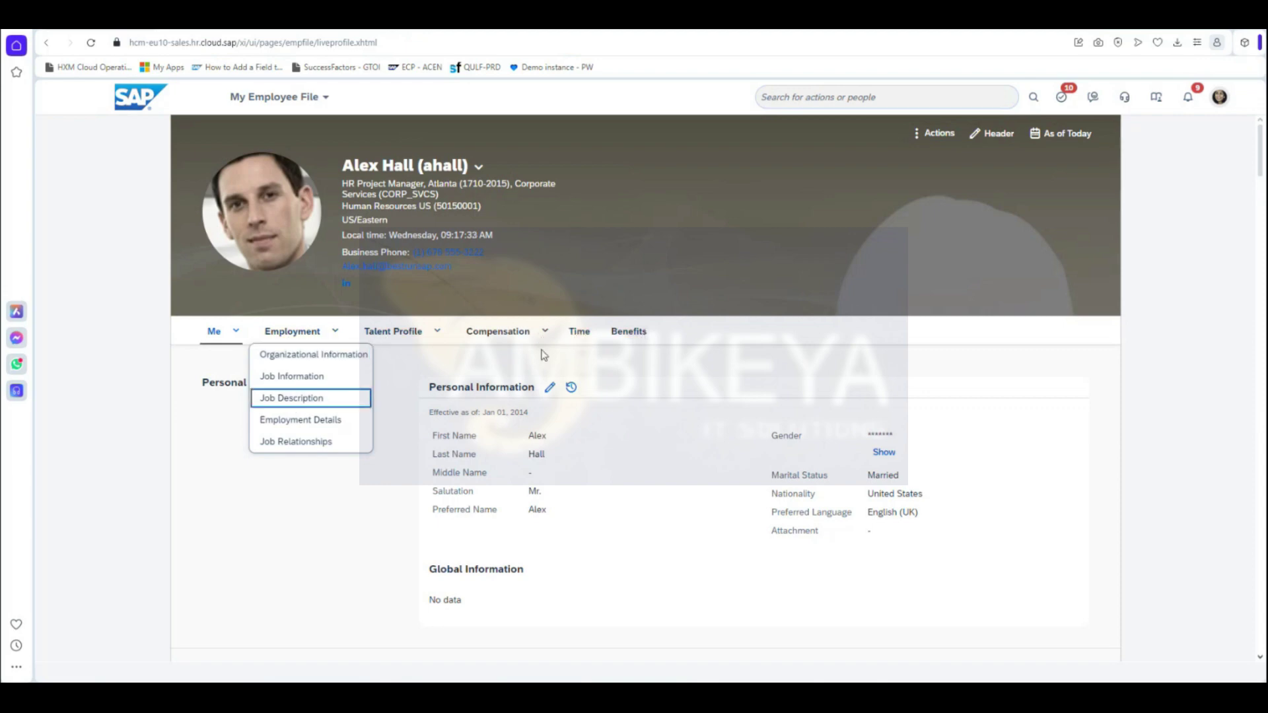
{"action": "left_click", "coordinate": [545, 338]}
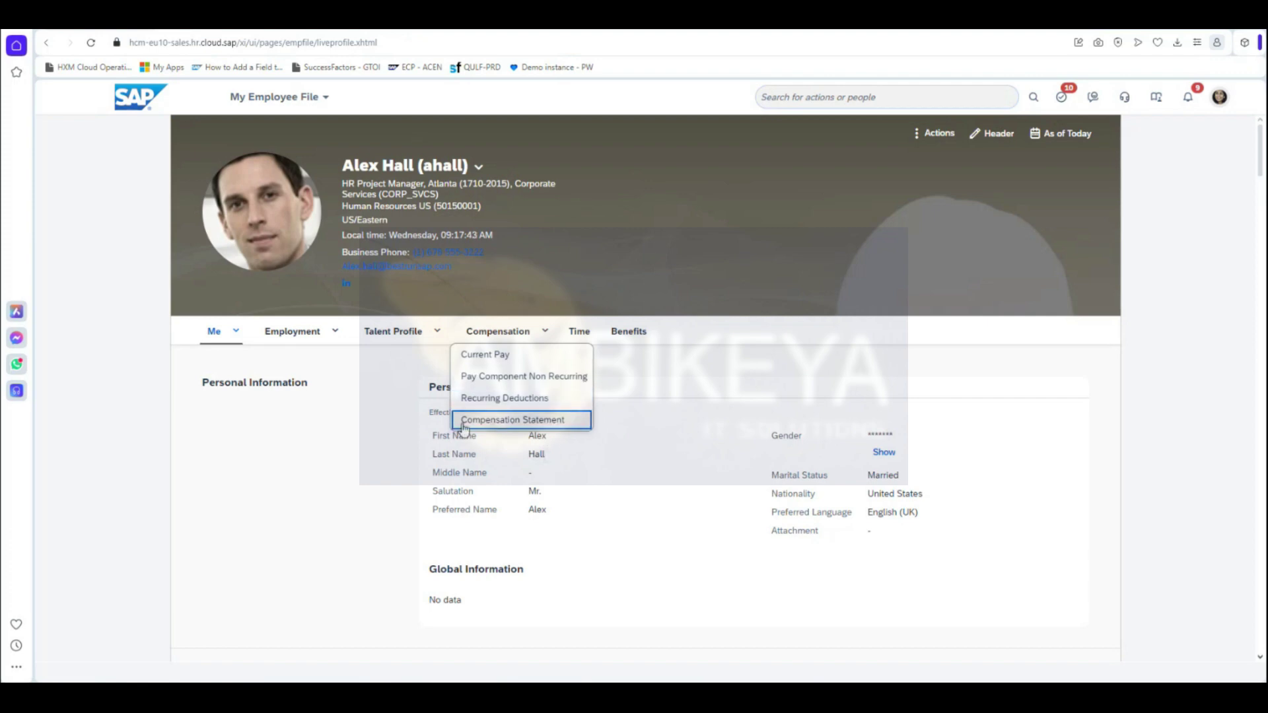
Return to Configure People Profile and examine its sections, subsections and blocks from Me through Comp Statement (Commissions).
{"action": "left_click", "coordinate": [314, 27]}
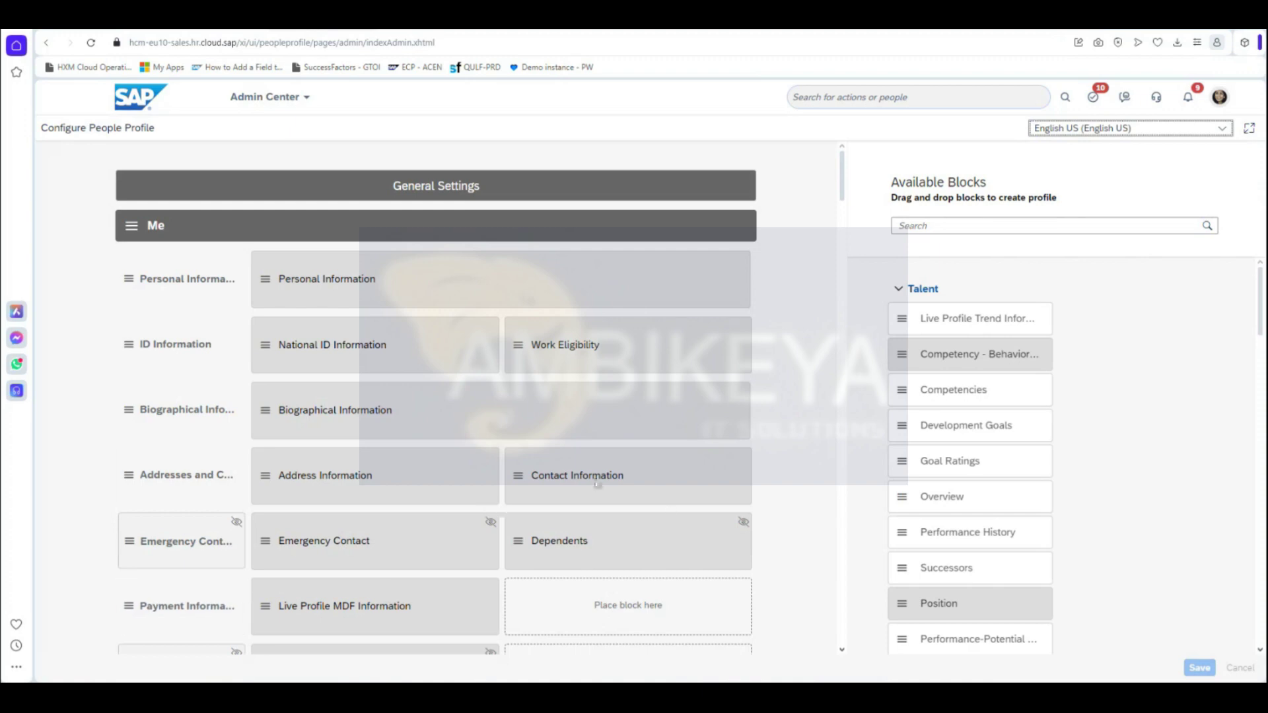
{"action": "scroll", "coordinate": [597, 484], "scroll_direction": "down", "scroll_amount": 10}
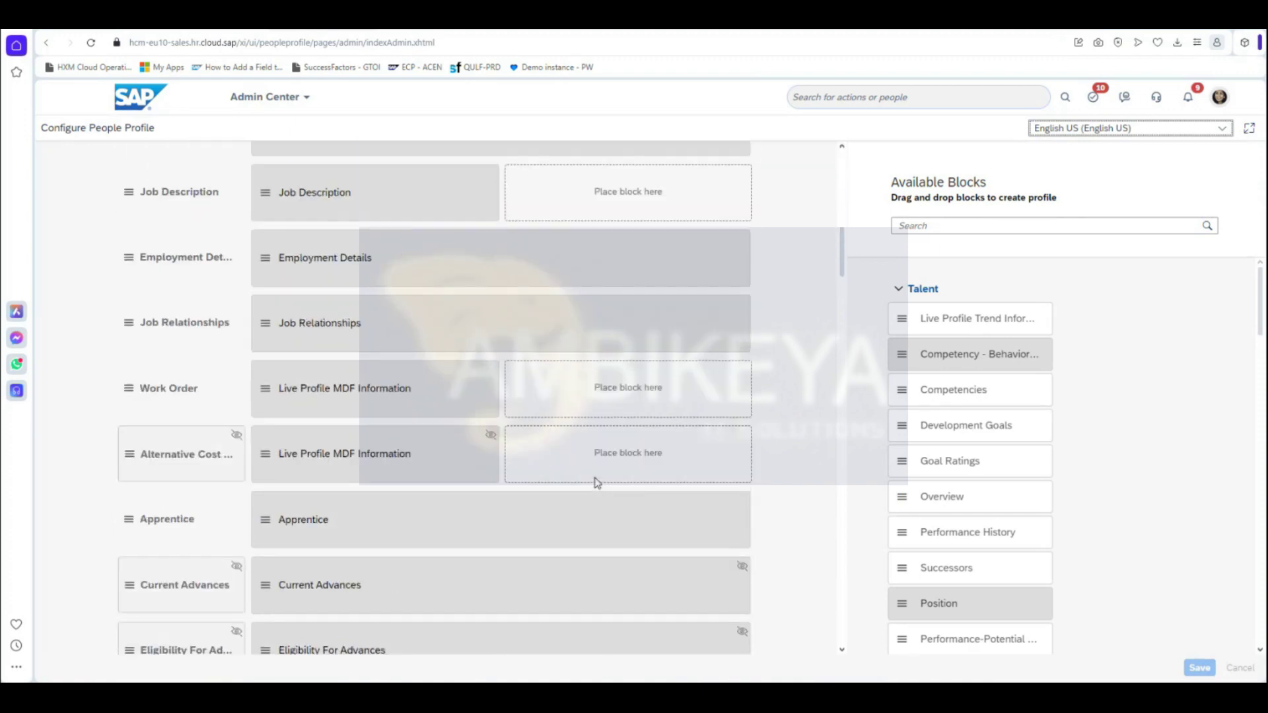
{"action": "scroll", "coordinate": [597, 484], "scroll_direction": "down", "scroll_amount": 15}
{"action": "scroll", "coordinate": [607, 465], "scroll_direction": "down", "scroll_amount": 20}
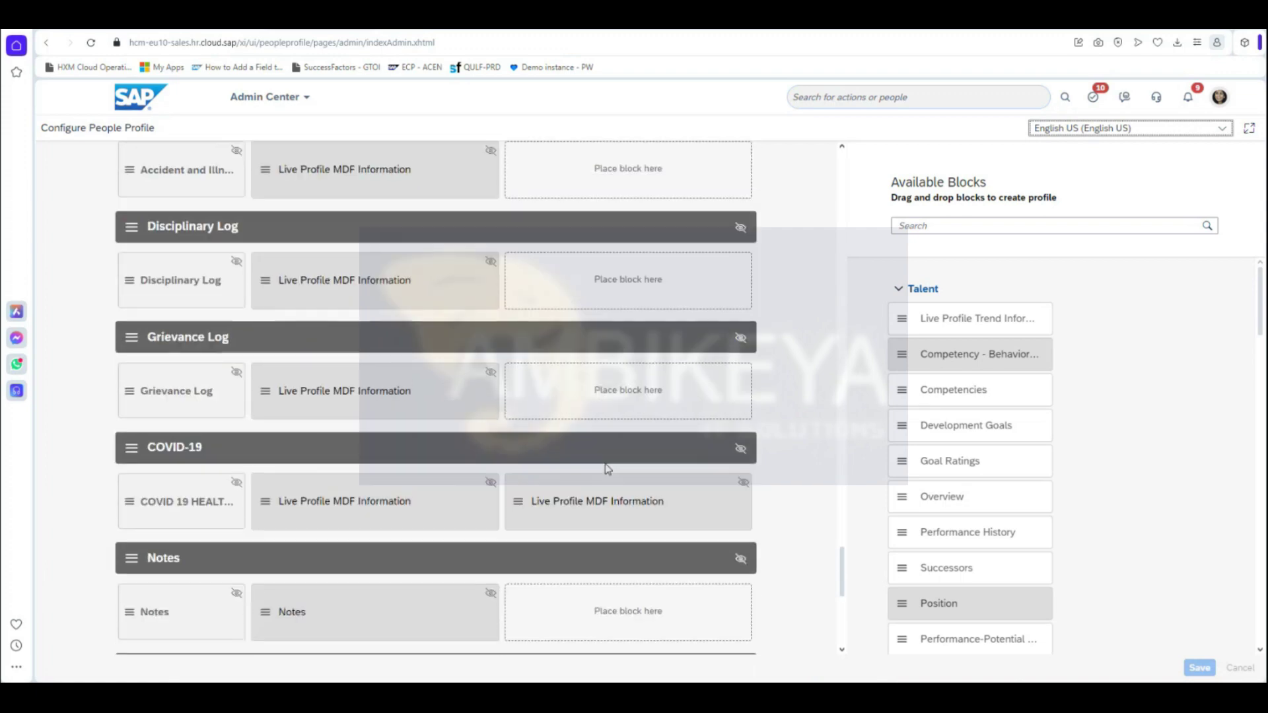
{"action": "scroll", "coordinate": [608, 469], "scroll_direction": "down", "scroll_amount": 10}
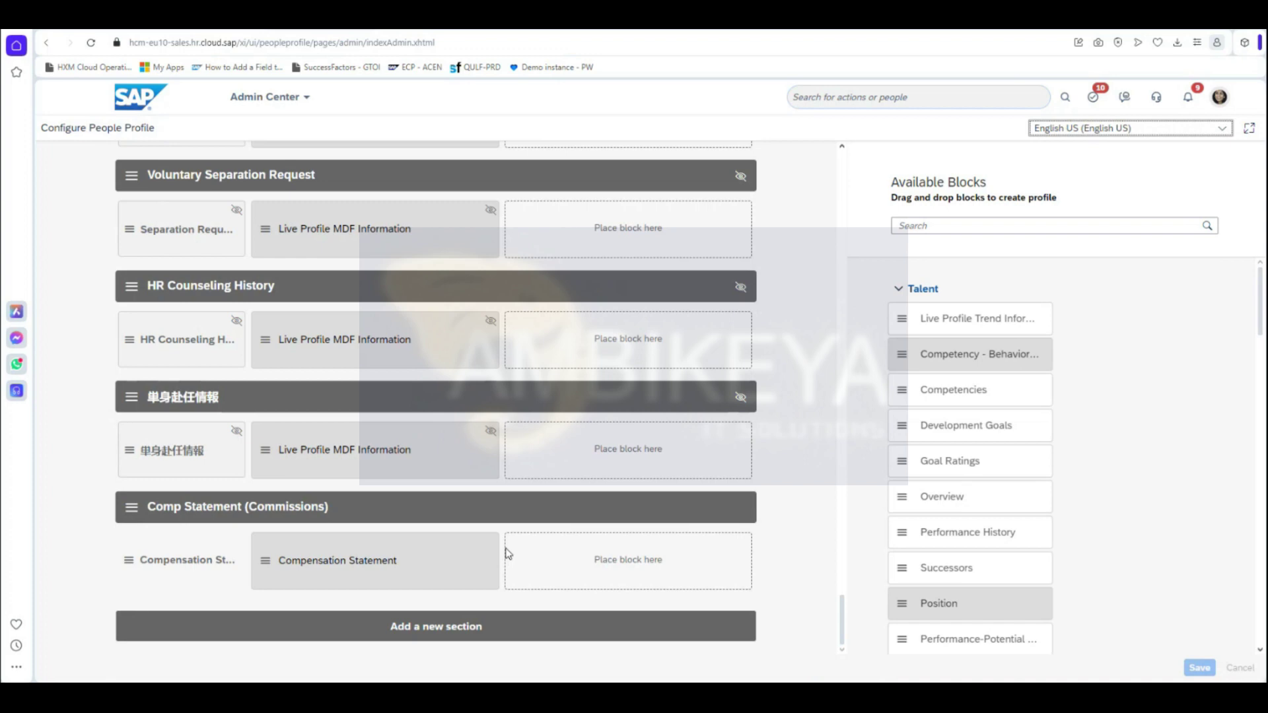
{"action": "scroll", "coordinate": [508, 554], "scroll_direction": "up", "scroll_amount": 20}
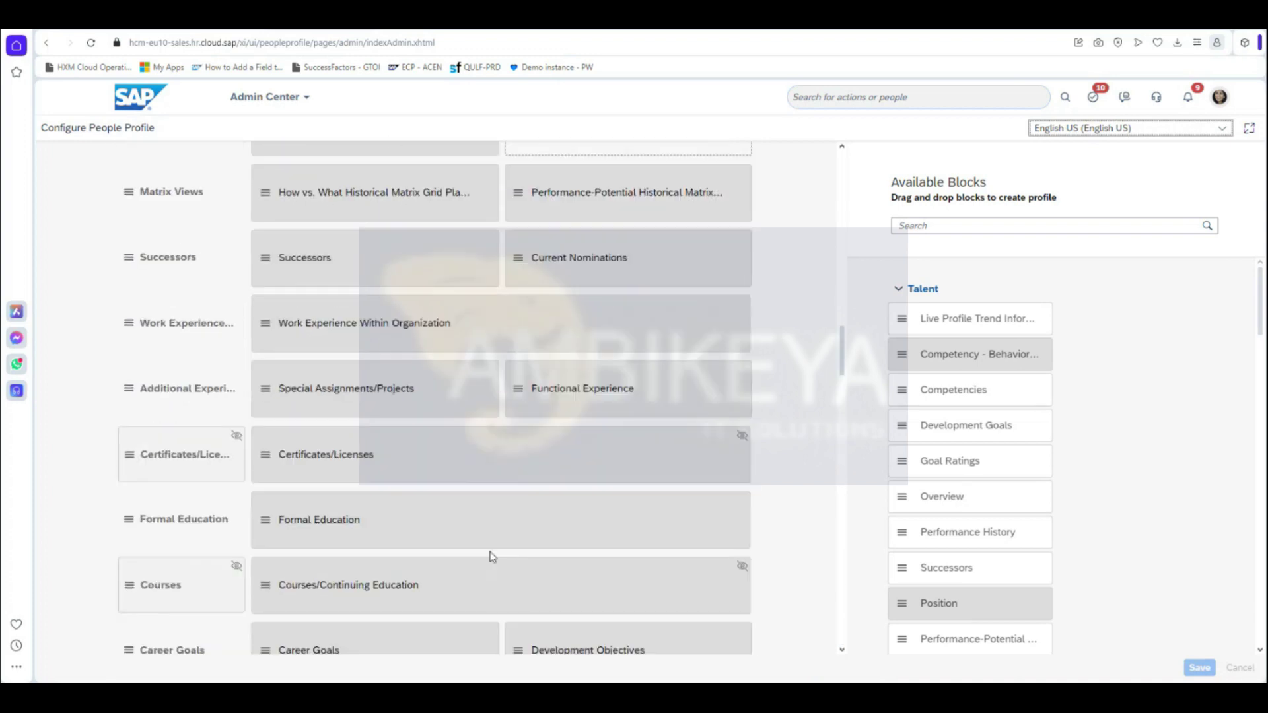
{"action": "scroll", "coordinate": [492, 557], "scroll_direction": "up", "scroll_amount": 15}
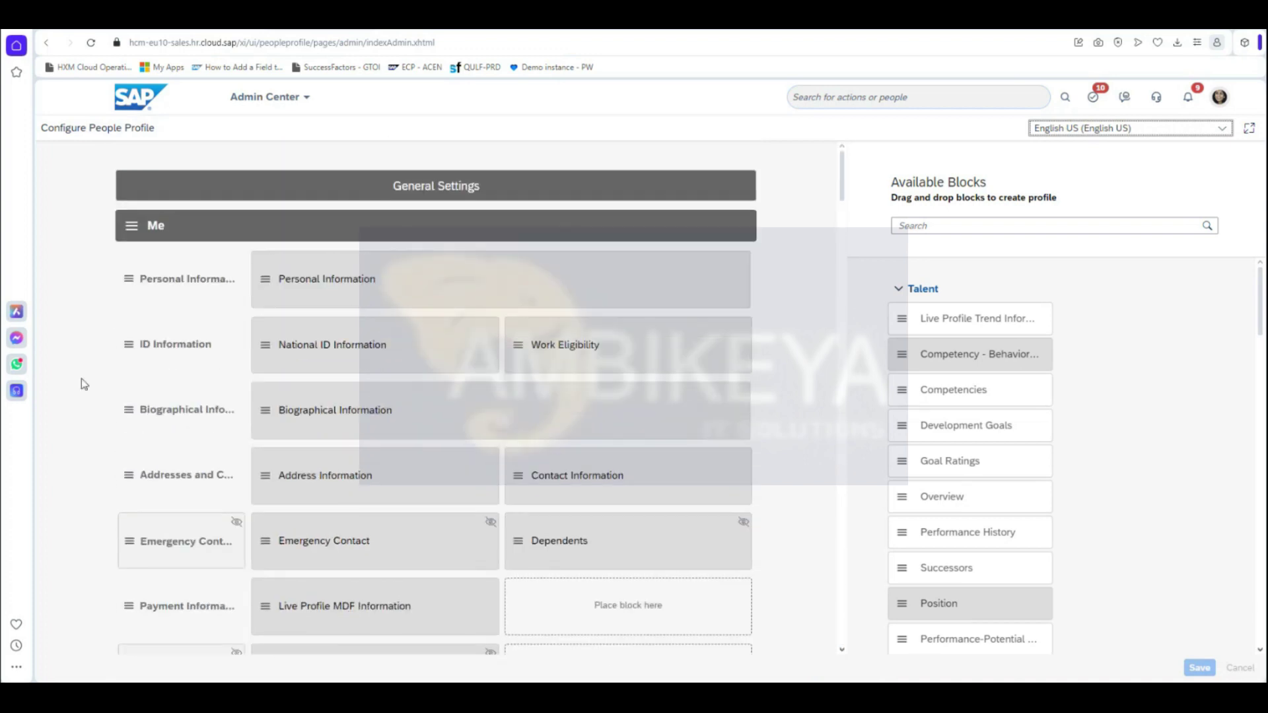
Open the Me section's settings and compare its configured subsections with the Me section in the employee's profile.
{"action": "left_click", "coordinate": [156, 225]}
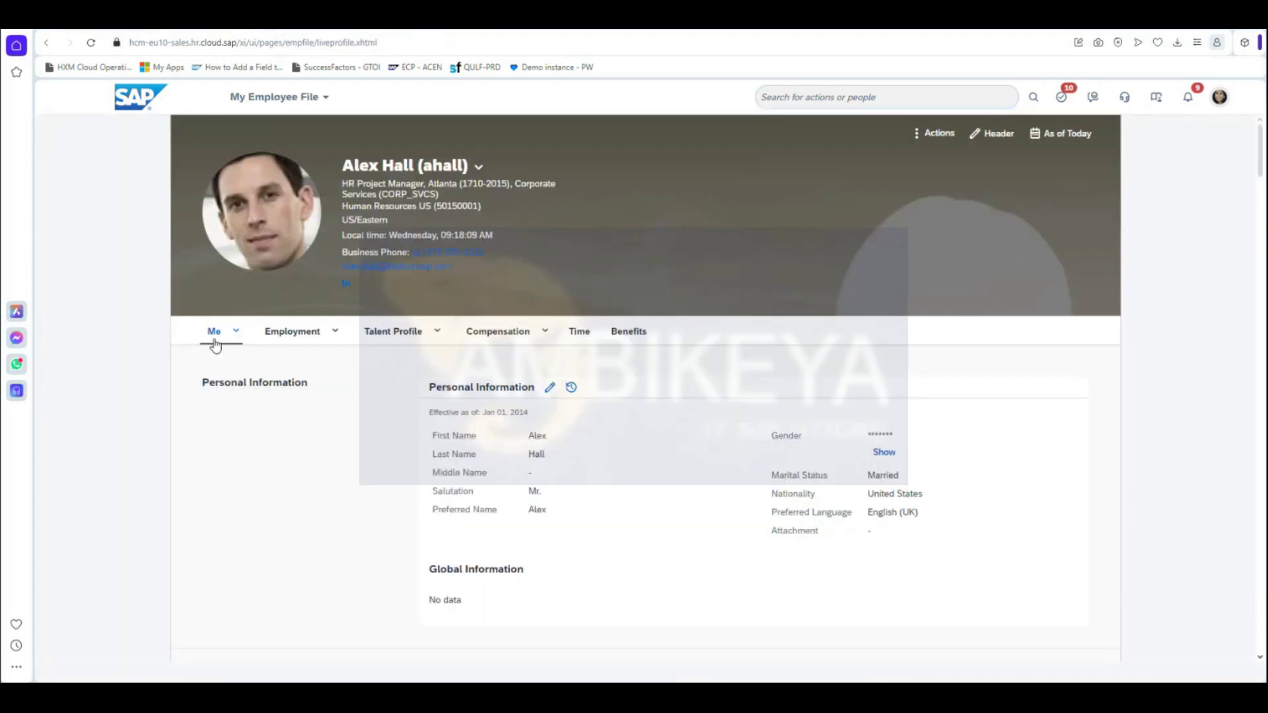
{"action": "left_click_drag", "start_coordinate": [236, 228], "coordinate": [198, 328]}
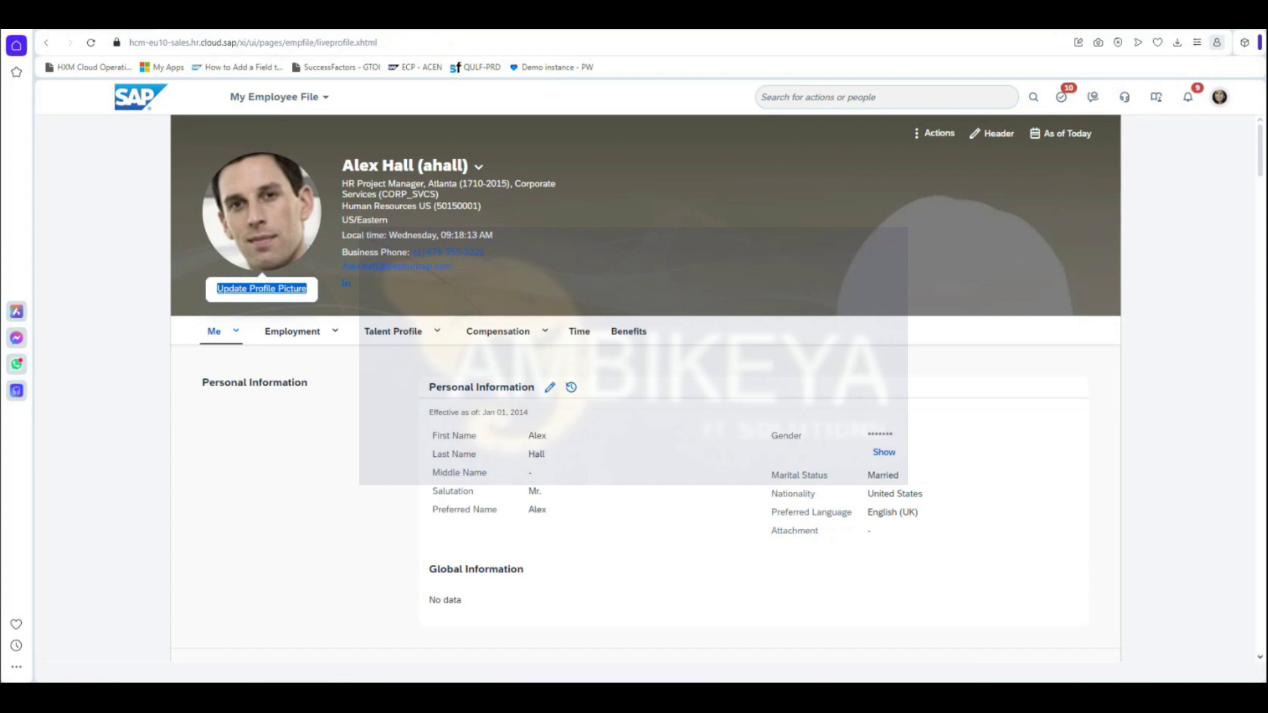
{"action": "left_click", "coordinate": [236, 333]}
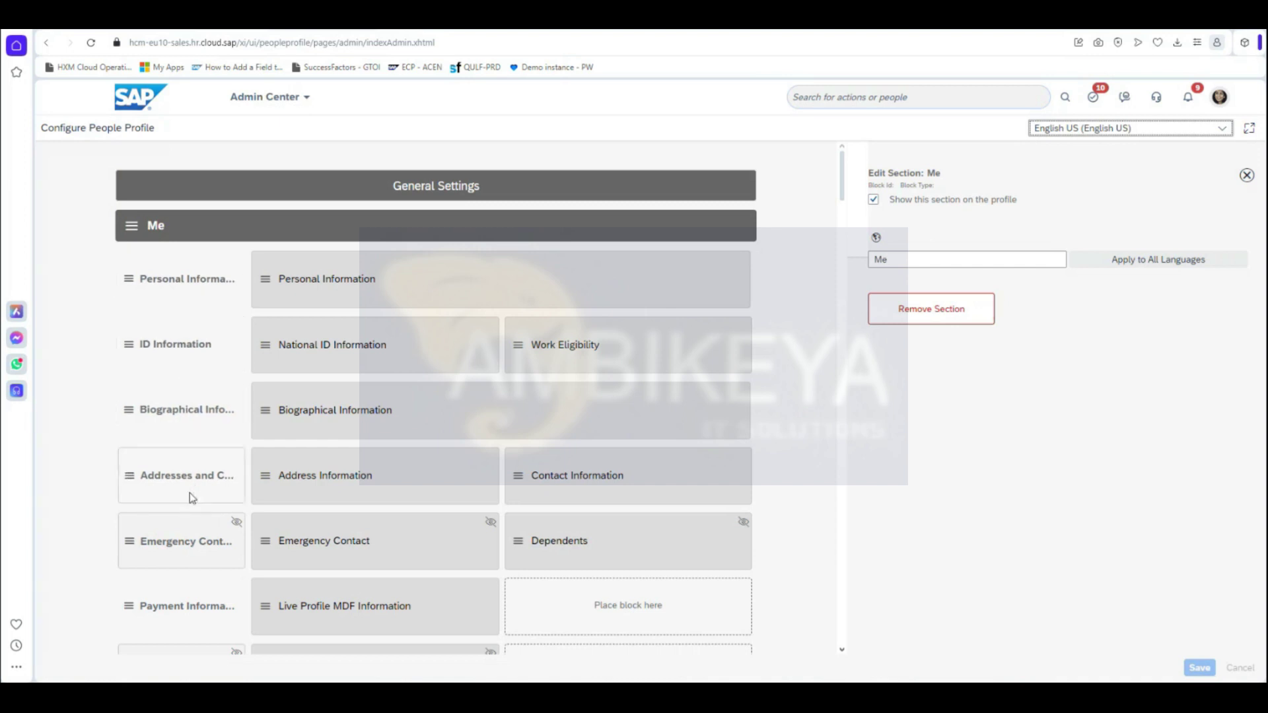
{"action": "scroll", "coordinate": [192, 613], "scroll_direction": "down", "scroll_amount": 2}
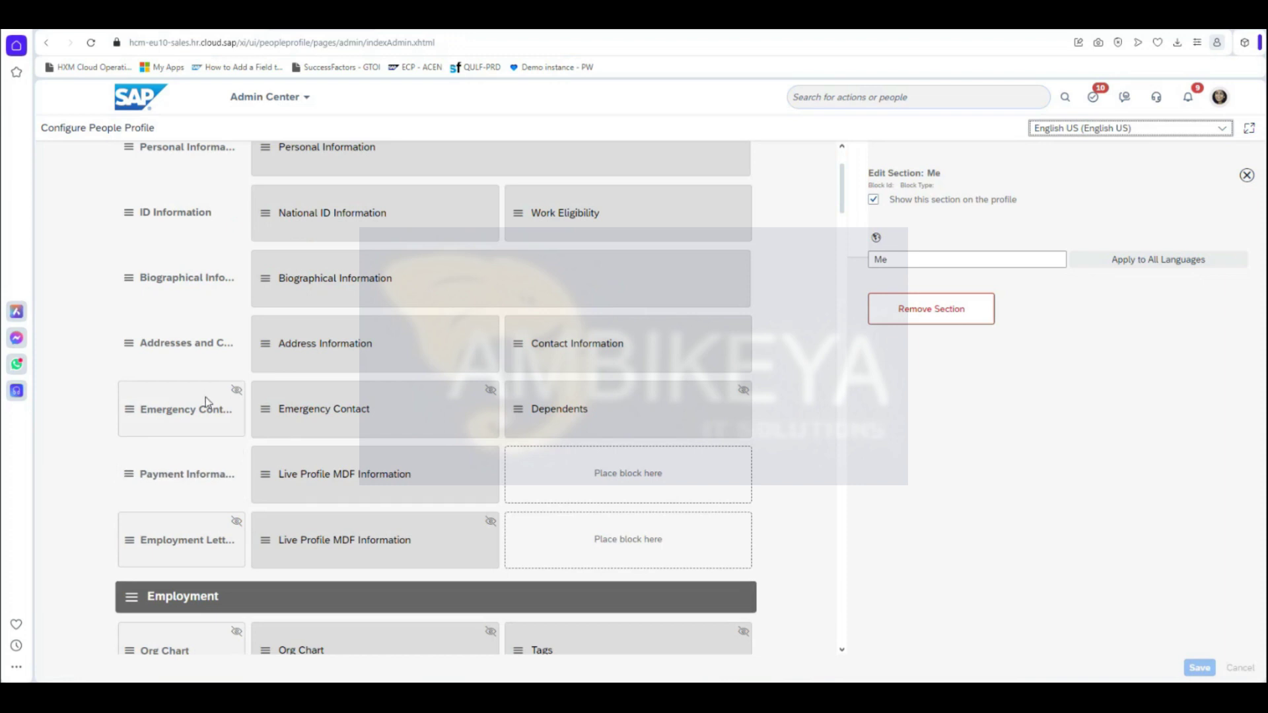
{"action": "scroll", "coordinate": [205, 397], "scroll_direction": "up", "scroll_amount": 2}
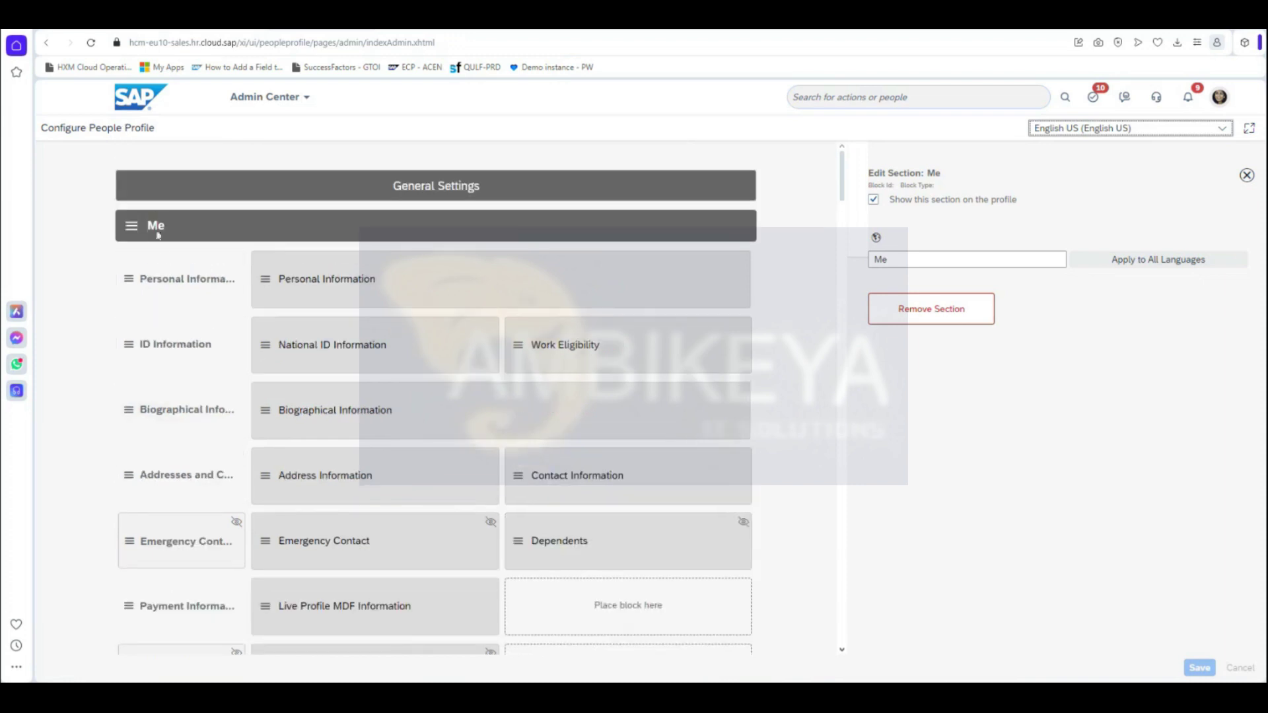
Open the Personal Information subsection's settings, hide it from the profile, and set it to show again.
{"action": "left_click", "coordinate": [182, 279]}
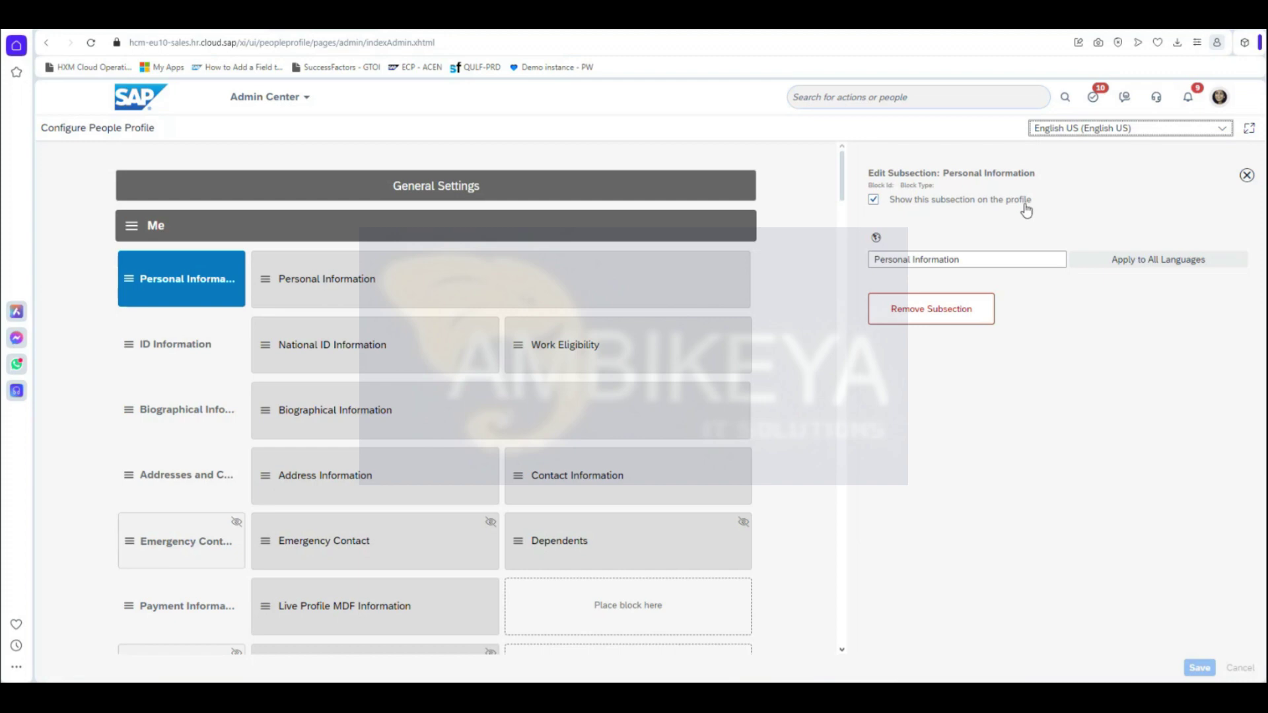
{"action": "left_click", "coordinate": [874, 200]}
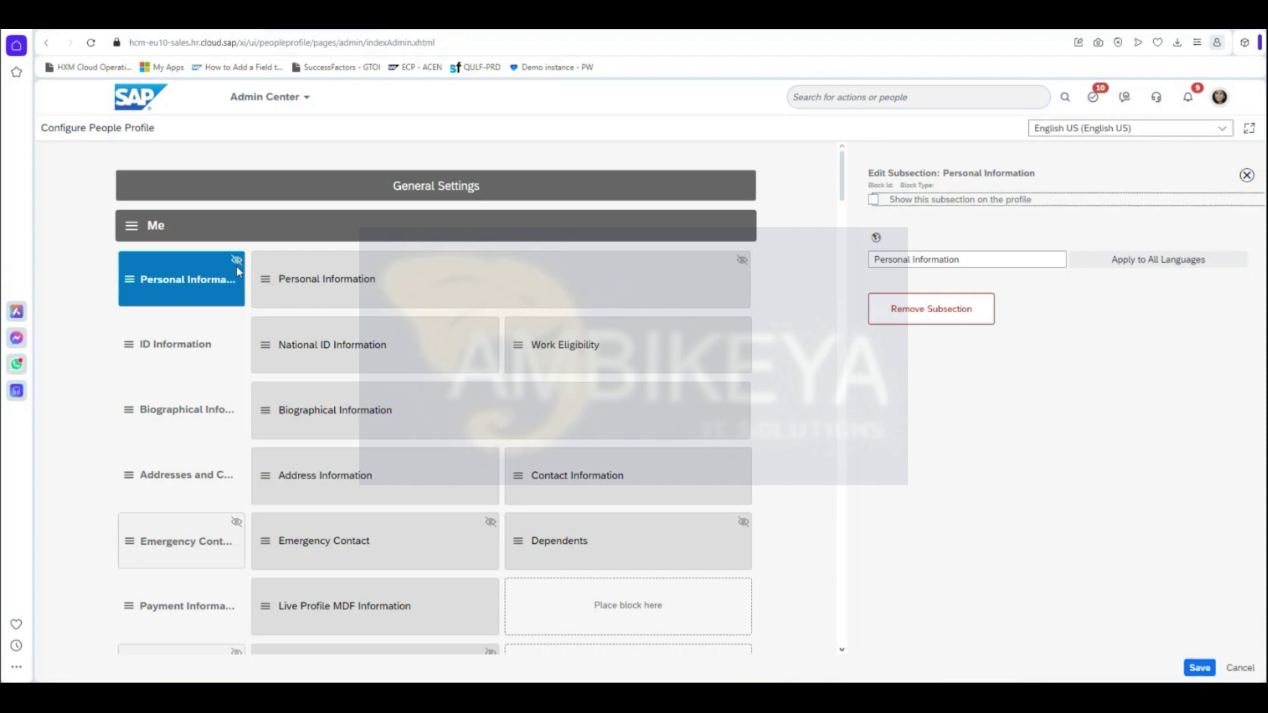
{"action": "left_click", "coordinate": [874, 199]}
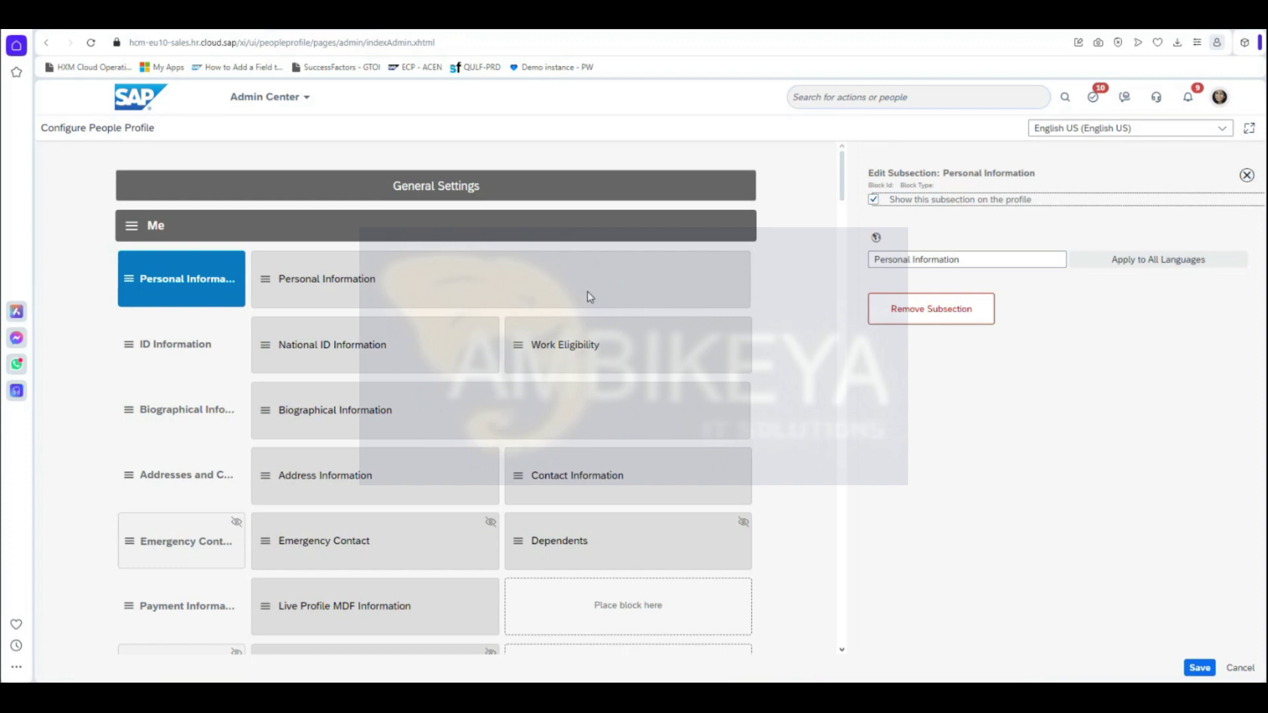
Examine the Personal Information subsection's label and its translations in the alternative languages, and close the translations.
{"action": "left_click", "coordinate": [884, 269]}
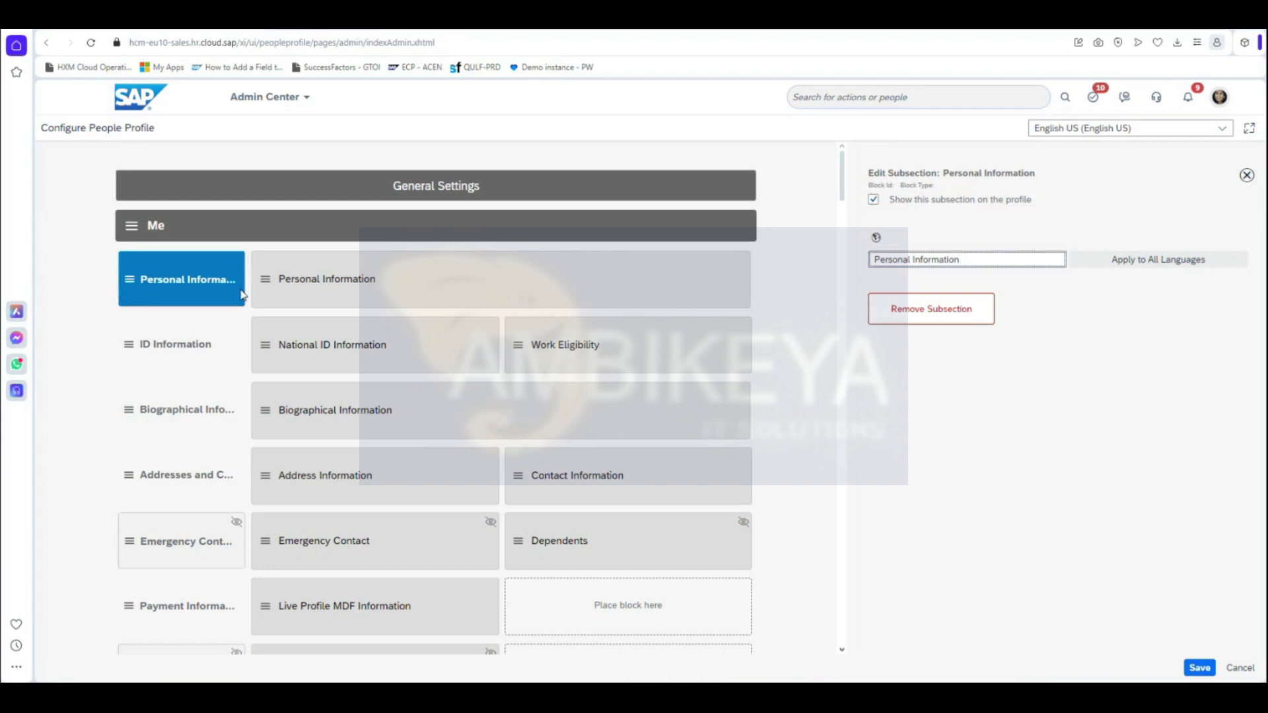
{"action": "left_click_drag", "start_coordinate": [960, 260], "coordinate": [871, 252]}
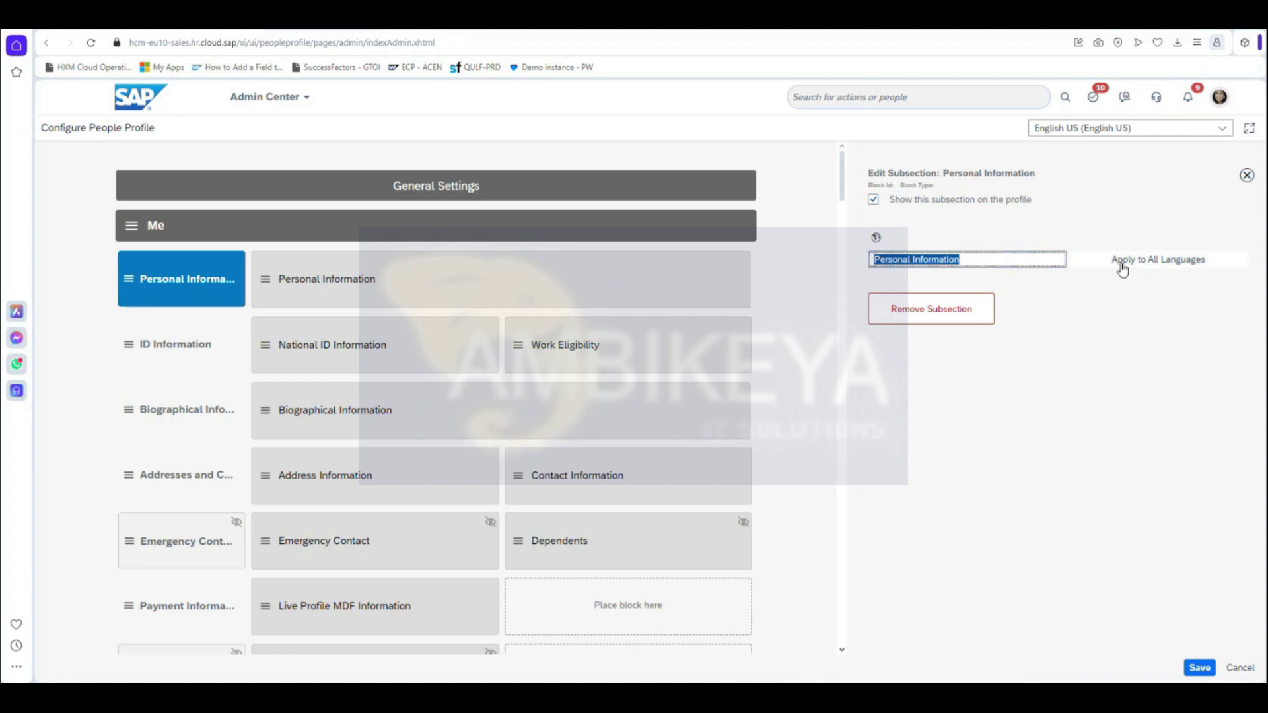
{"action": "left_click", "coordinate": [876, 239]}
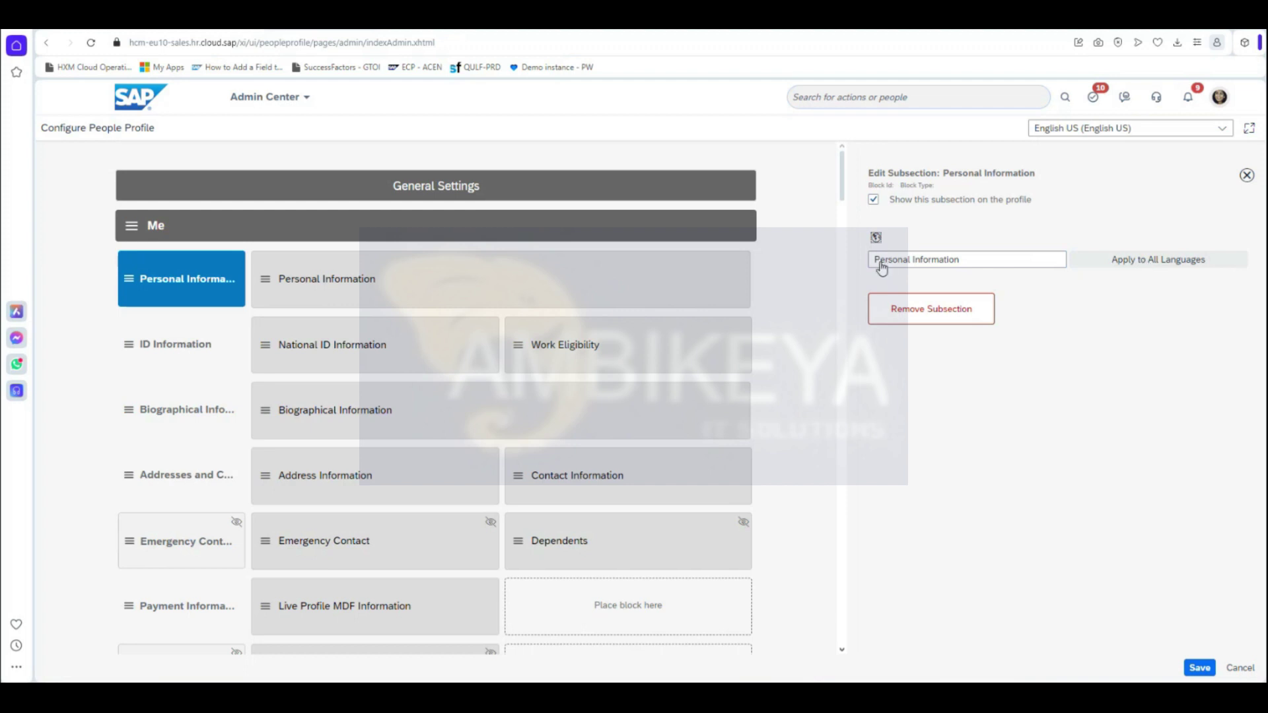
{"action": "left_click", "coordinate": [877, 239]}
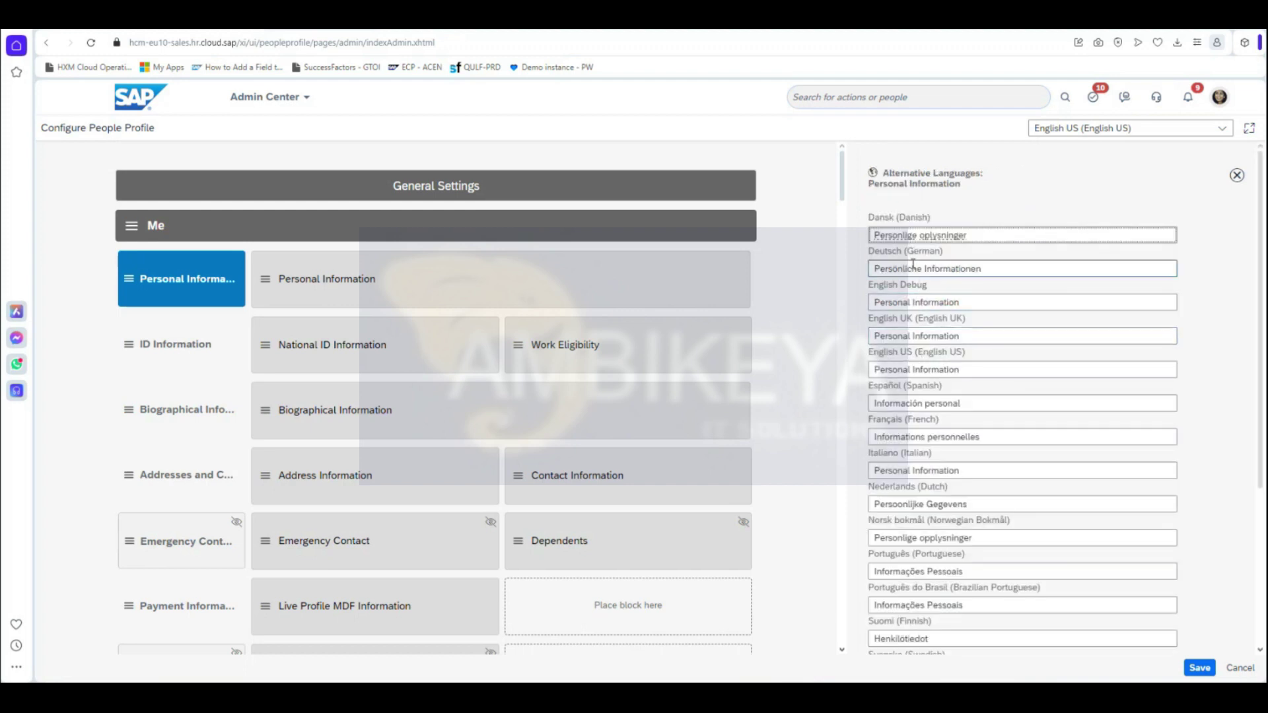
{"action": "left_click", "coordinate": [915, 302]}
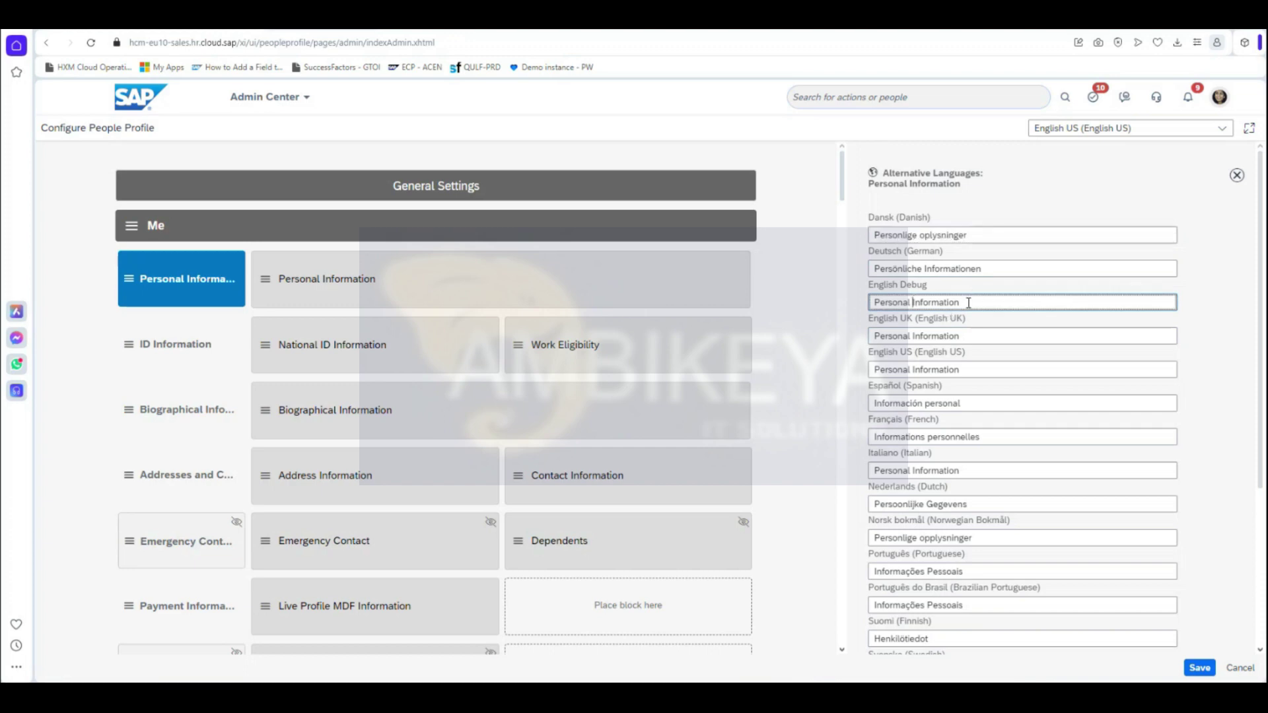
{"action": "left_click", "coordinate": [983, 326]}
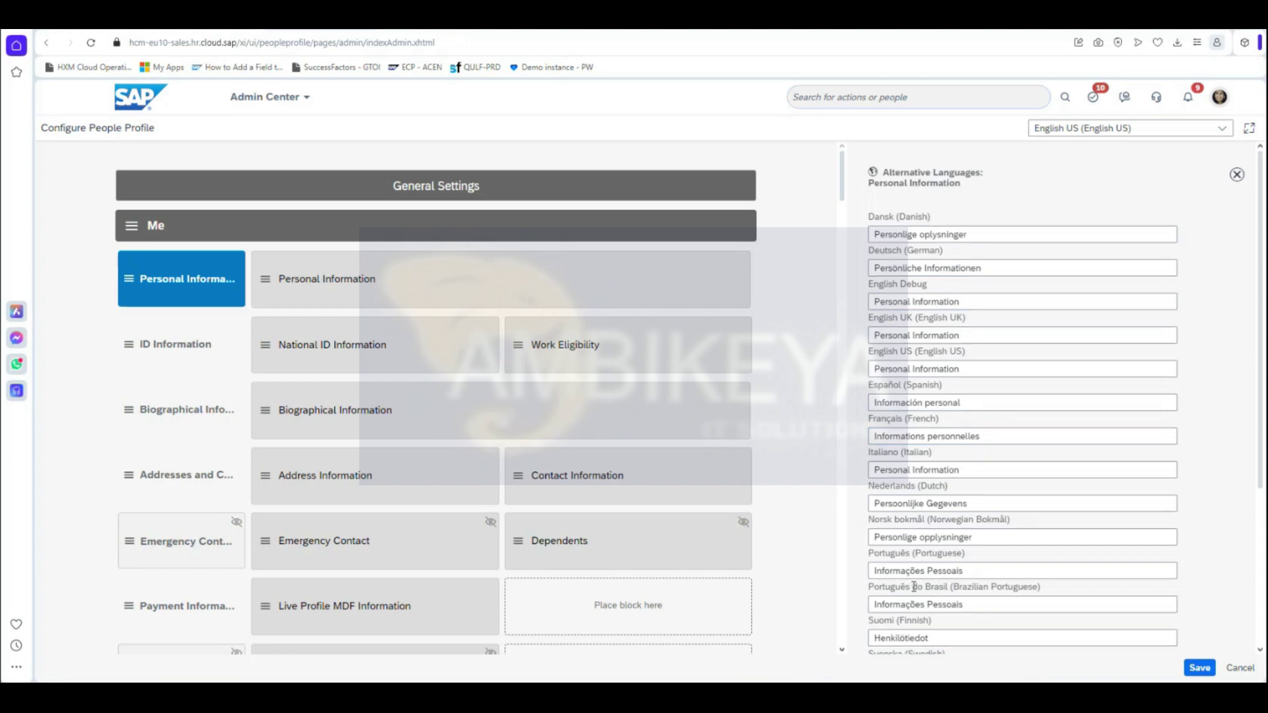
{"action": "scroll", "coordinate": [941, 592], "scroll_direction": "down", "scroll_amount": 4}
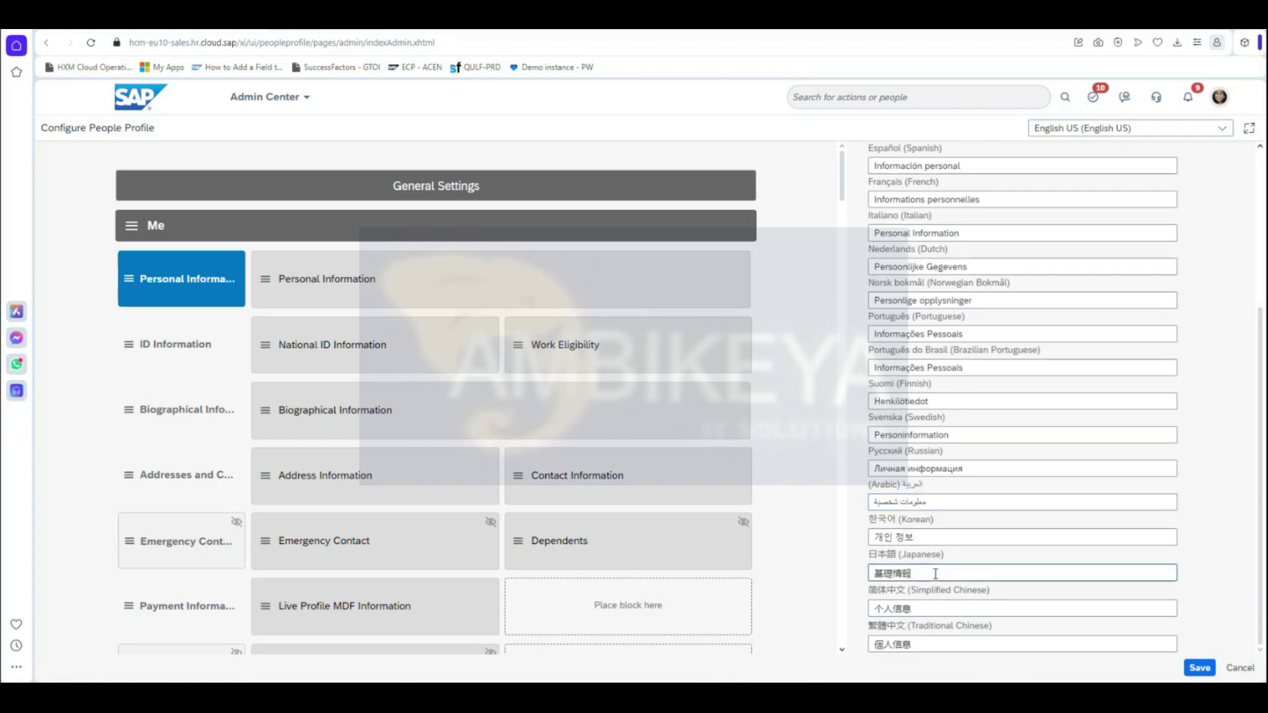
{"action": "scroll", "coordinate": [959, 639], "scroll_direction": "up", "scroll_amount": 3}
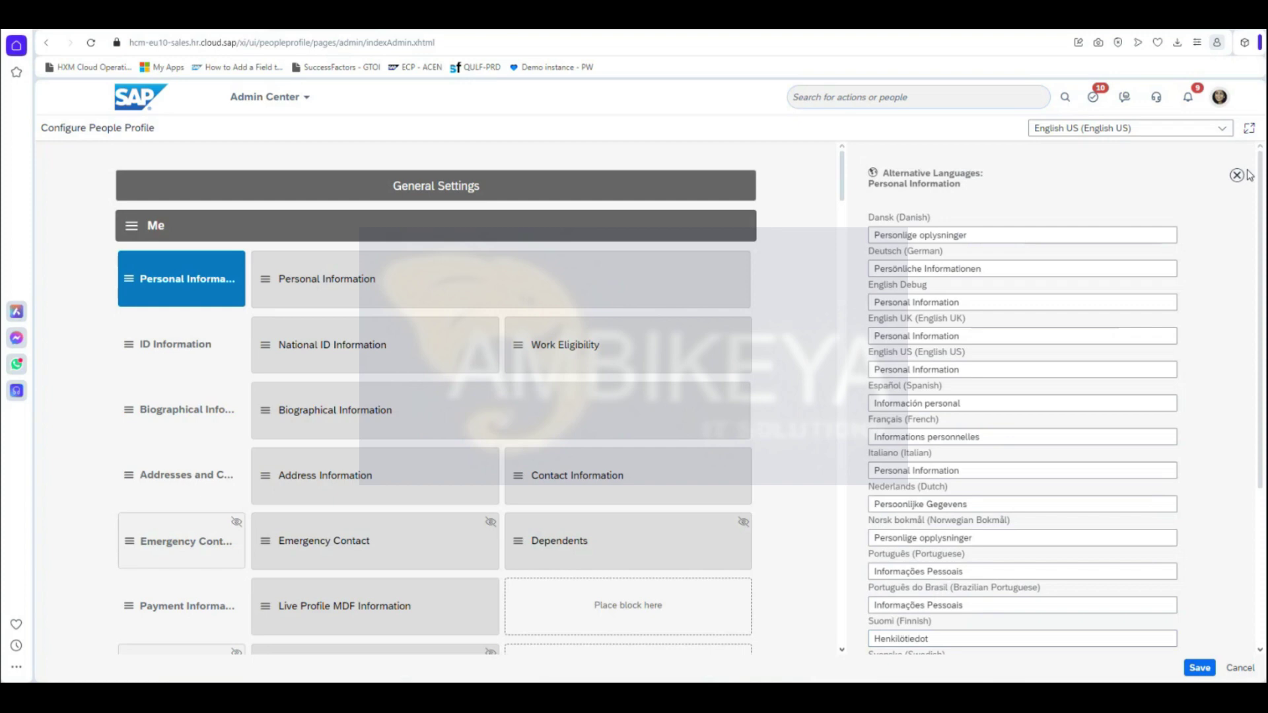
{"action": "left_click", "coordinate": [1237, 177]}
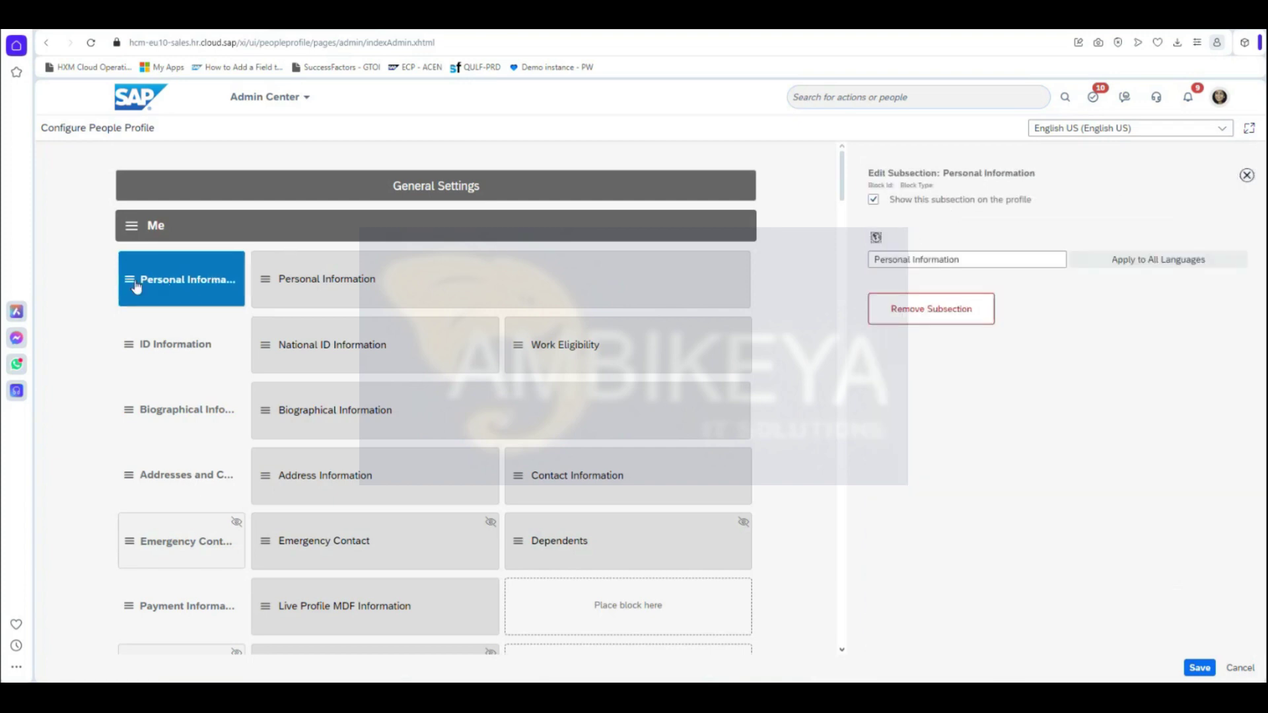
Open the Personal Information block's settings and compare the subsection heading and block contents in the employee's profile.
{"action": "left_click", "coordinate": [317, 283]}
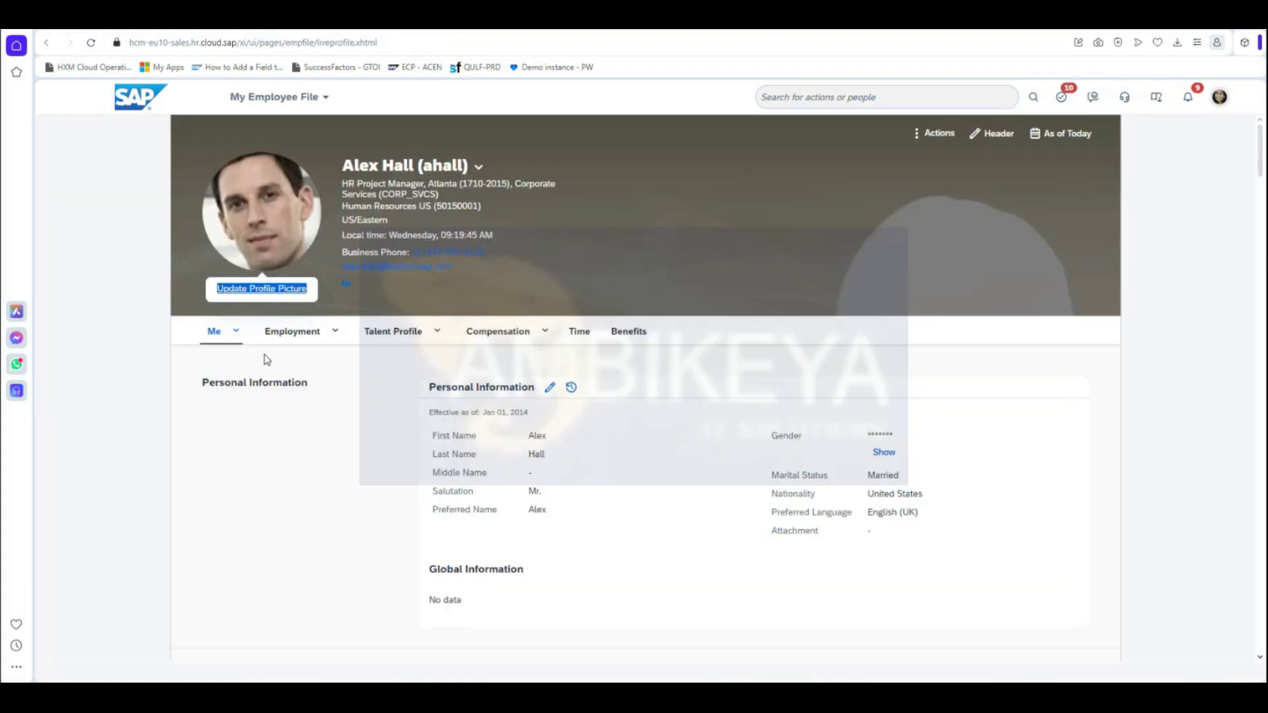
{"action": "left_click", "coordinate": [241, 332]}
{"action": "left_click", "coordinate": [269, 358]}
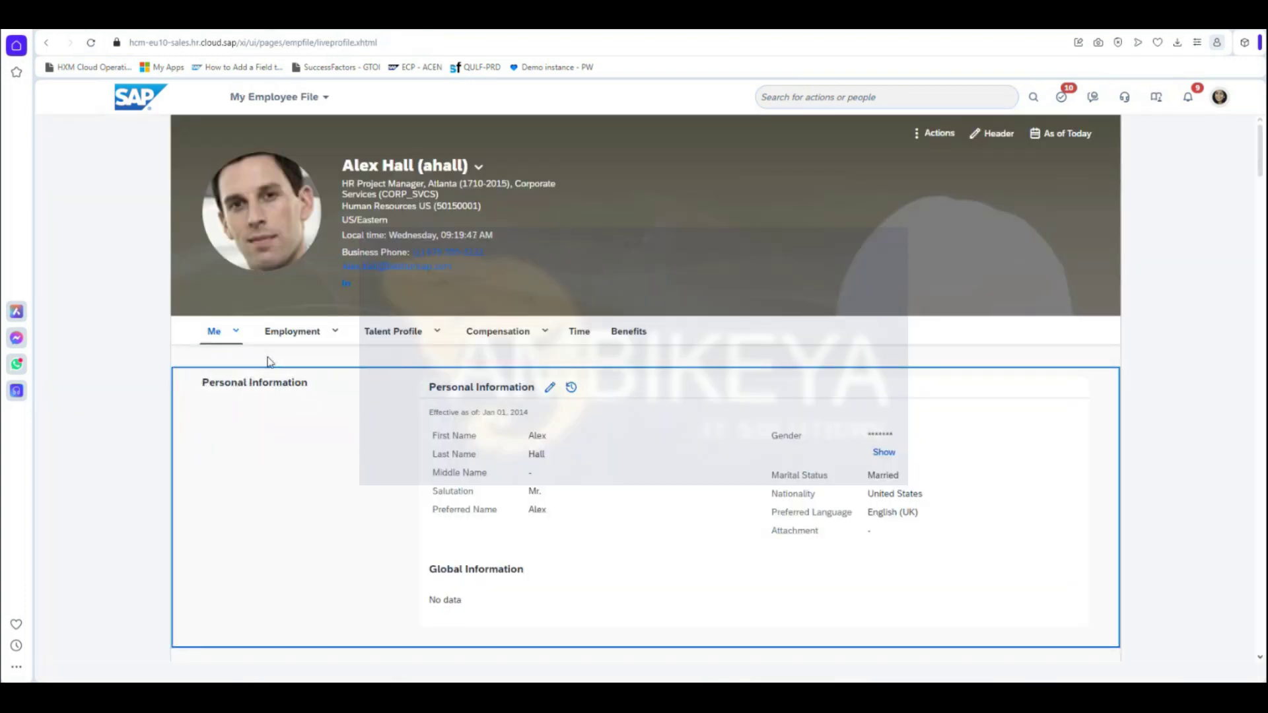
{"action": "left_click_drag", "start_coordinate": [429, 388], "coordinate": [535, 390]}
{"action": "left_click_drag", "start_coordinate": [309, 392], "coordinate": [197, 387]}
{"action": "left_click_drag", "start_coordinate": [306, 387], "coordinate": [216, 389]}
{"action": "left_click", "coordinate": [248, 390]}
{"action": "left_click_drag", "start_coordinate": [426, 392], "coordinate": [634, 557]}
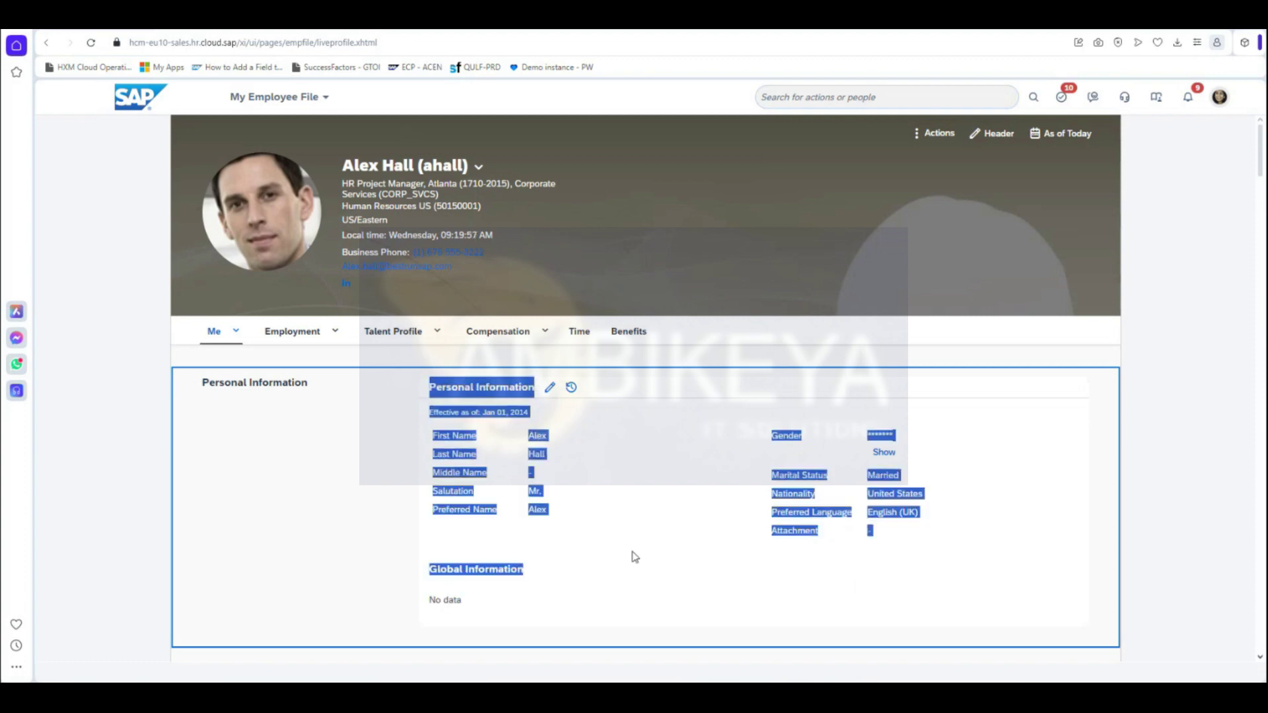
{"action": "left_click", "coordinate": [561, 565]}
{"action": "left_click_drag", "start_coordinate": [218, 284], "coordinate": [307, 285]}
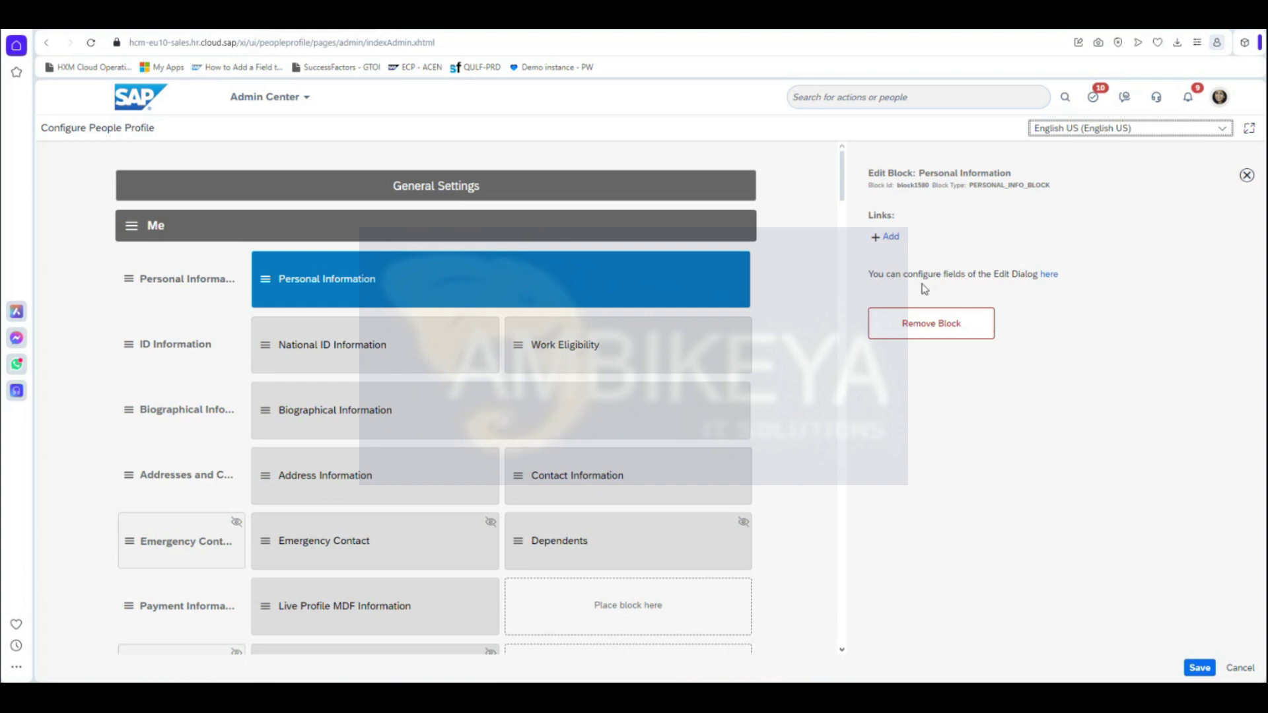
Examine the Personal Information edit dialog's field layout, try moving First Name after Middle Name, and discard the changes.
{"action": "left_click", "coordinate": [1047, 276]}
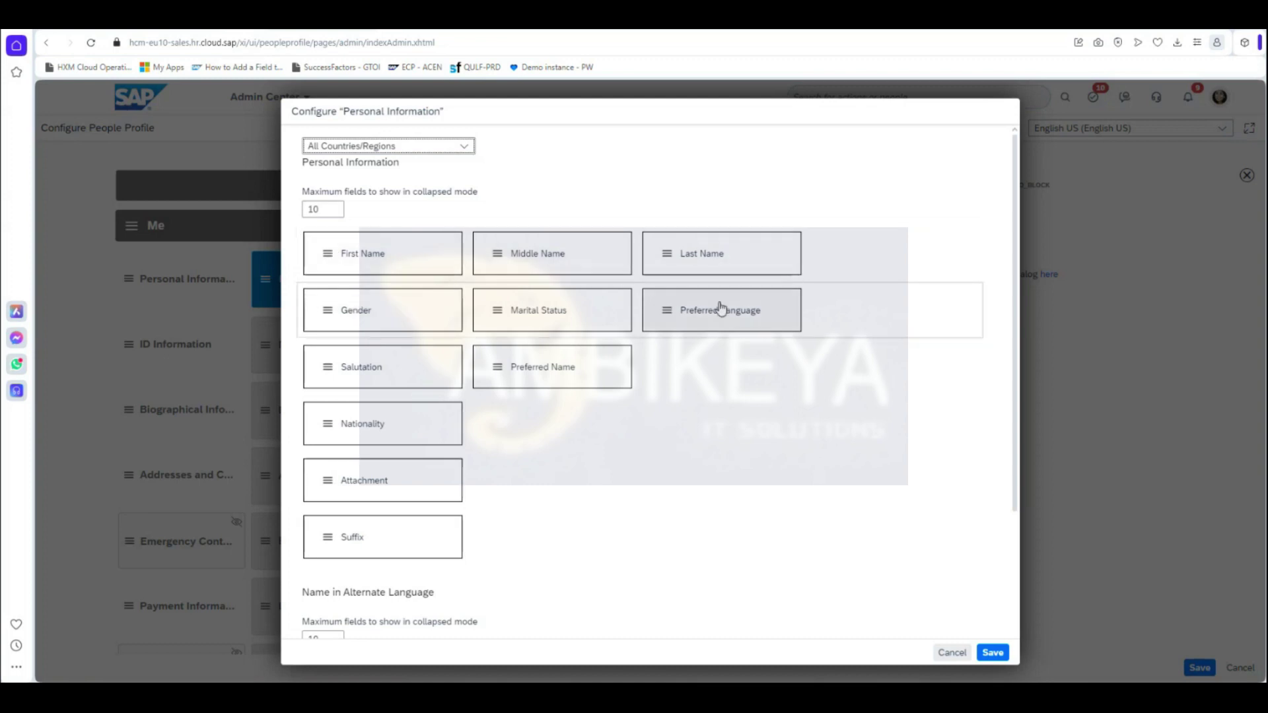
{"action": "scroll", "coordinate": [391, 545], "scroll_direction": "down", "scroll_amount": 3}
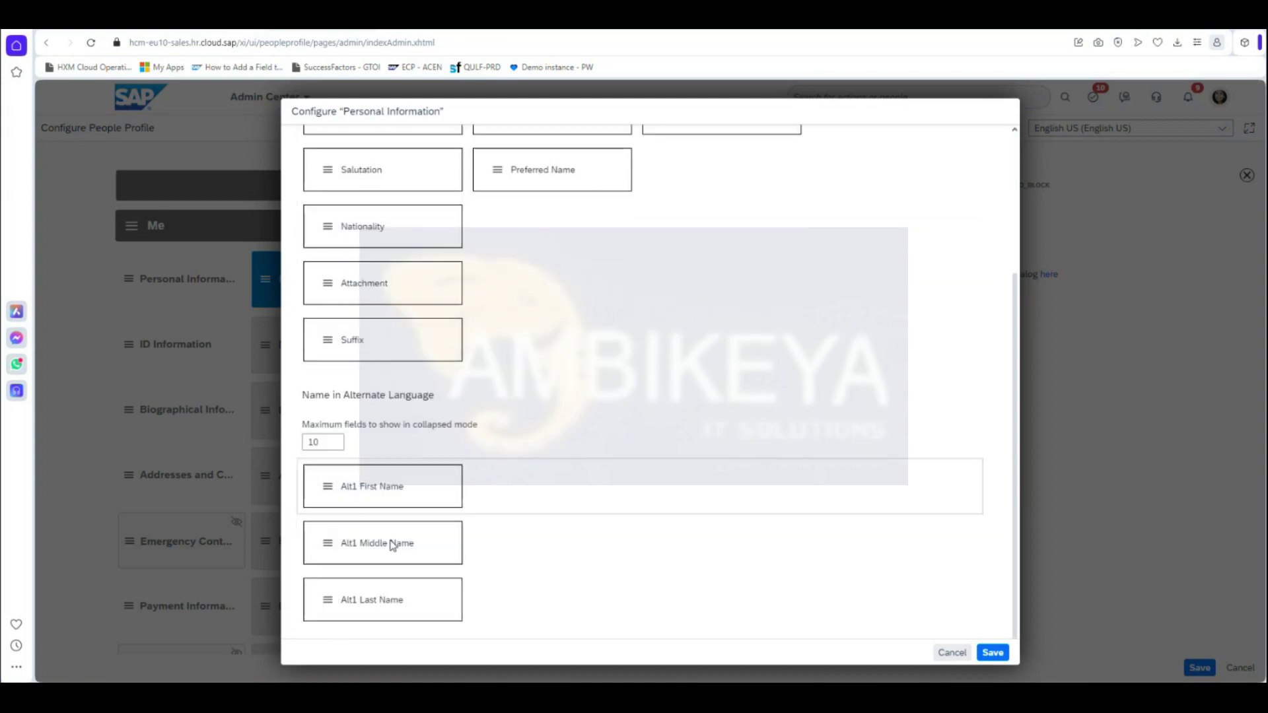
{"action": "scroll", "coordinate": [597, 476], "scroll_direction": "up", "scroll_amount": 3}
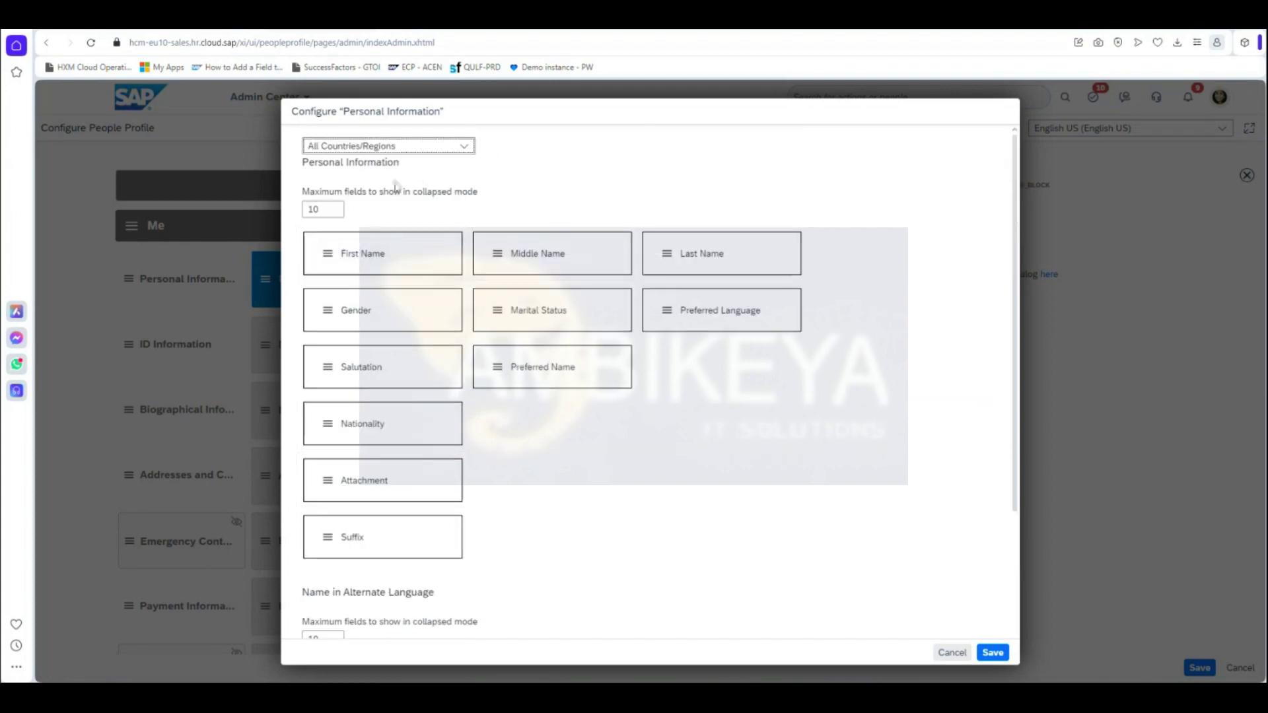
{"action": "mouse_move", "coordinate": [368, 257]}
{"action": "left_mouse_down"}
{"action": "mouse_move", "coordinate": [538, 260]}
{"action": "mouse_move", "coordinate": [385, 264]}
{"action": "left_mouse_up"}
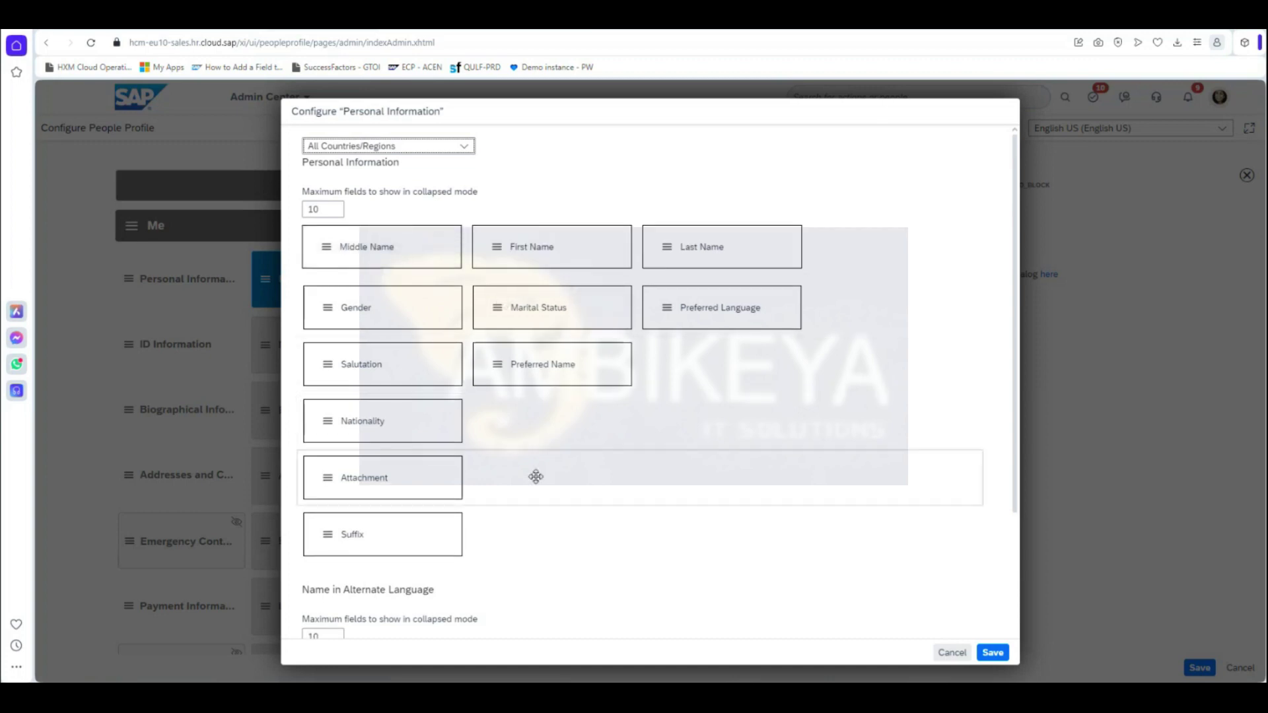
{"action": "scroll", "coordinate": [535, 477], "scroll_direction": "down", "scroll_amount": 3}
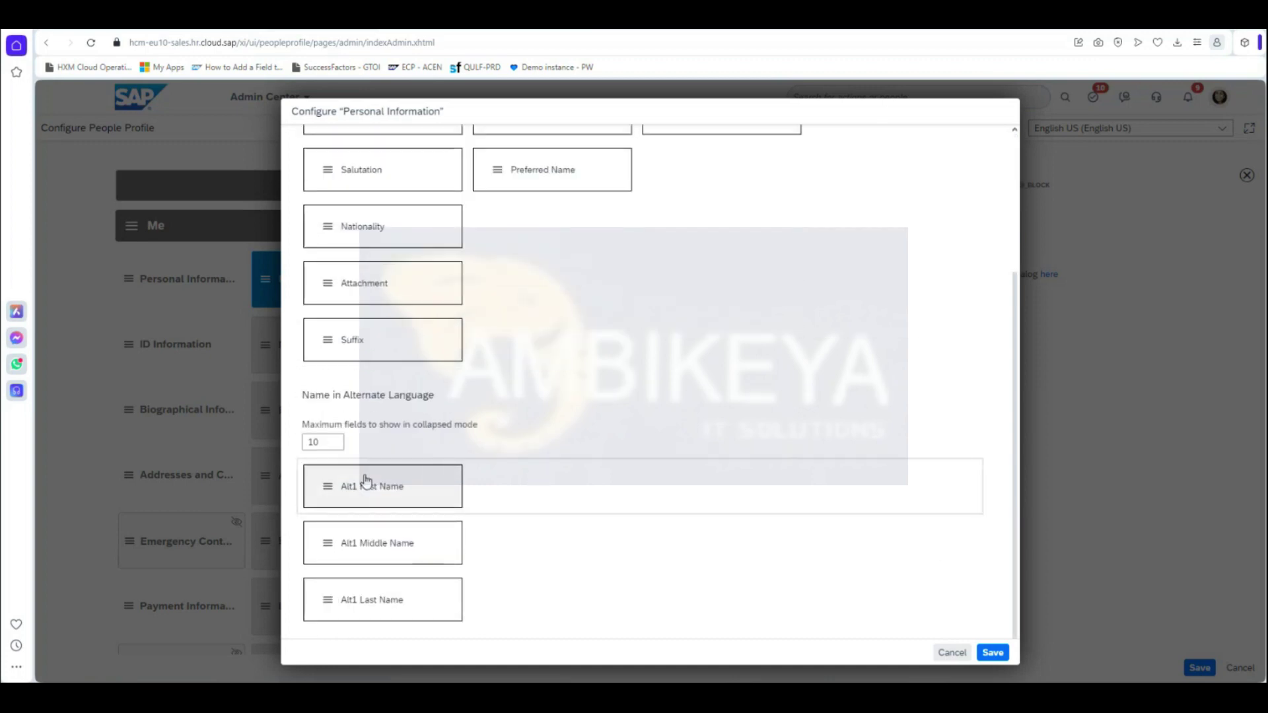
{"action": "left_click", "coordinate": [952, 652]}
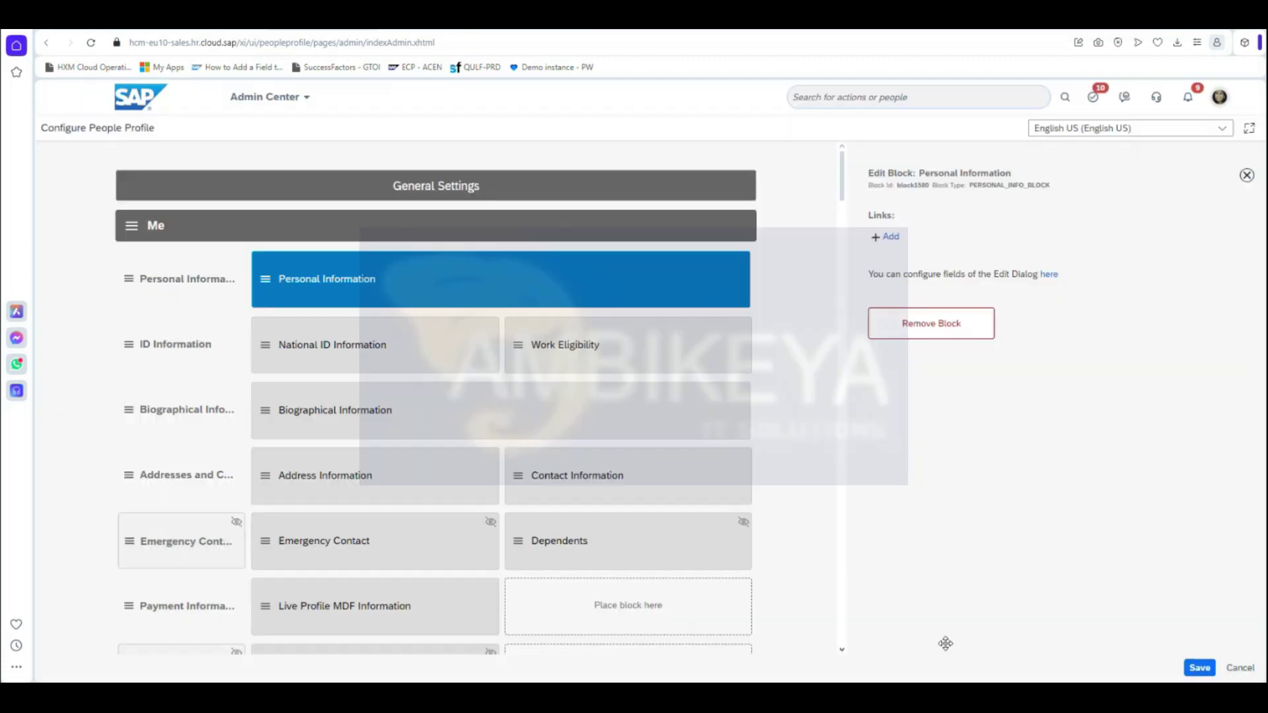
Try adding a link row with URL and Text to Display fields to the Personal Information block, and remove it.
{"action": "left_click", "coordinate": [892, 240]}
{"action": "left_click", "coordinate": [925, 240]}
{"action": "left_click", "coordinate": [1138, 243]}
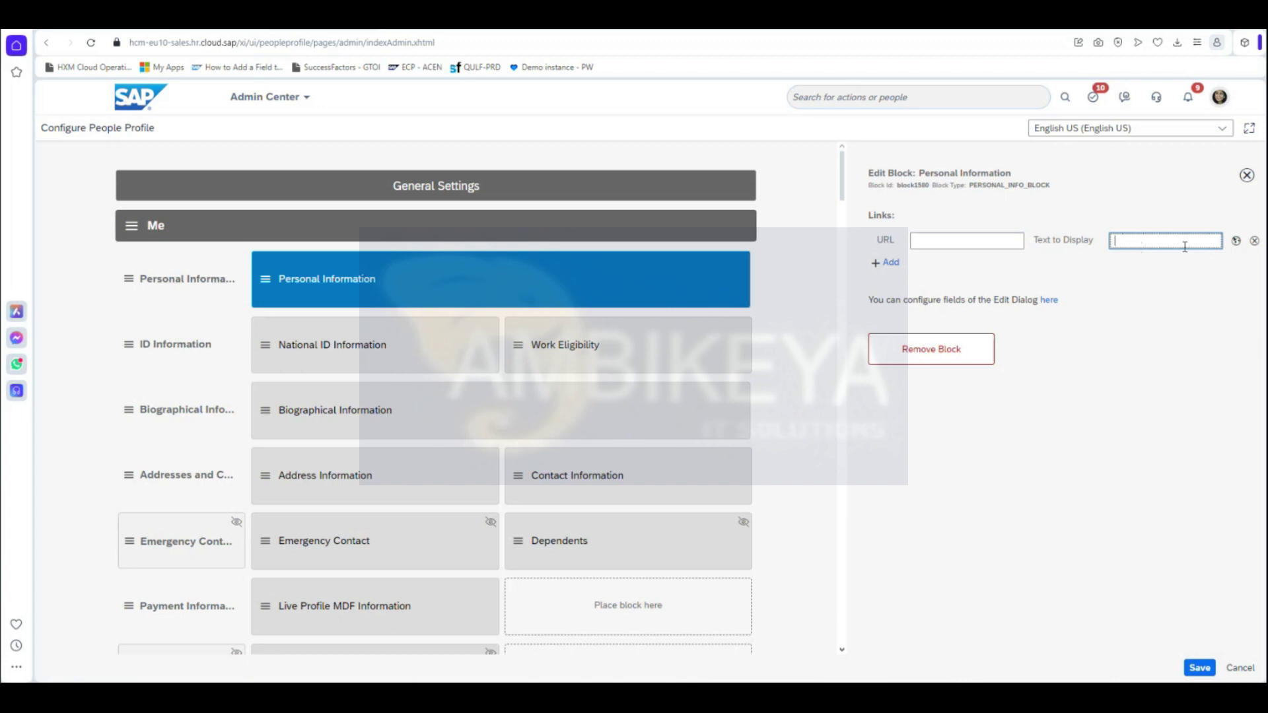
{"action": "left_click", "coordinate": [920, 242]}
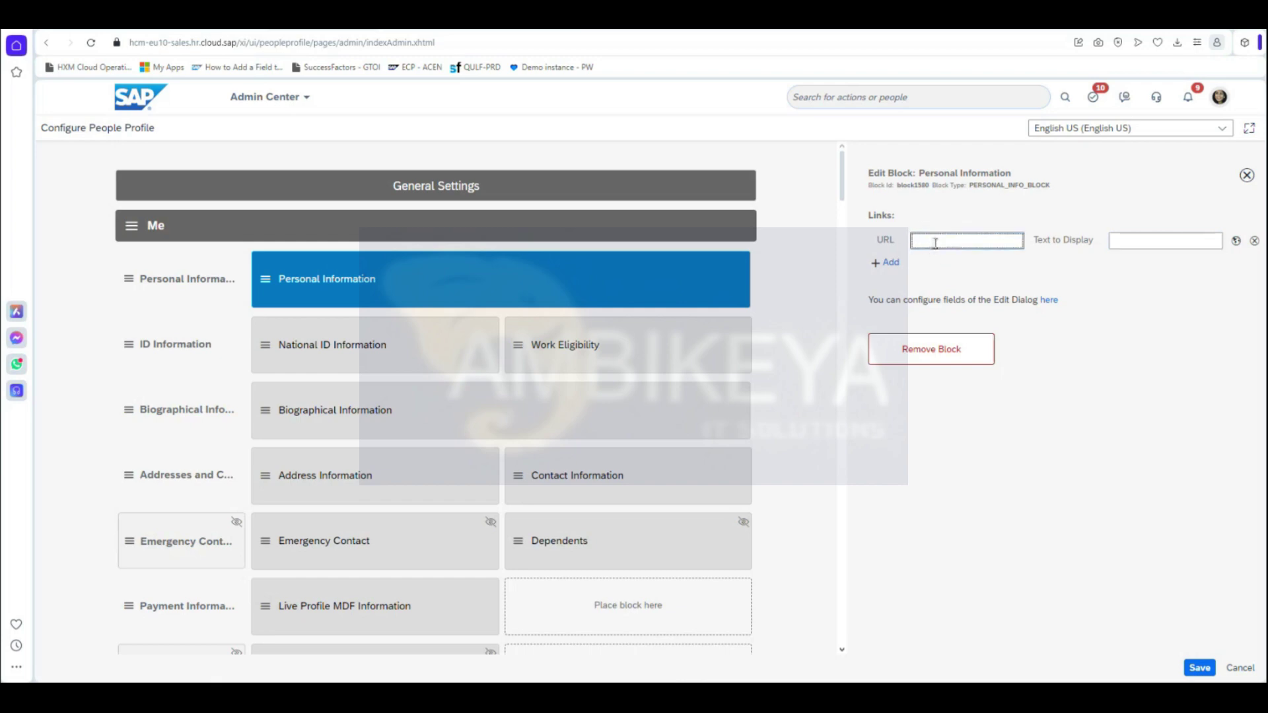
{"action": "left_click", "coordinate": [1254, 241]}
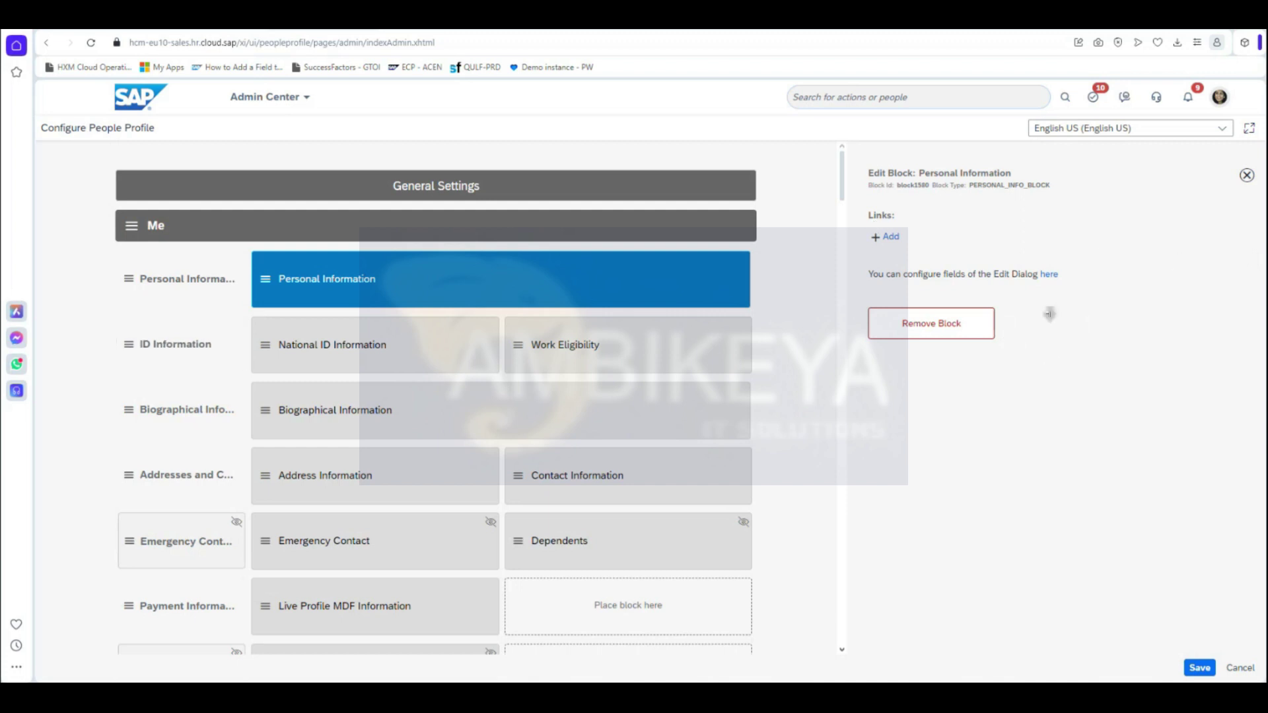
Examine the settings of the ID Information subsection and its National ID Information block, and look through the Employment and talent sections' layout.
{"action": "left_click", "coordinate": [200, 343]}
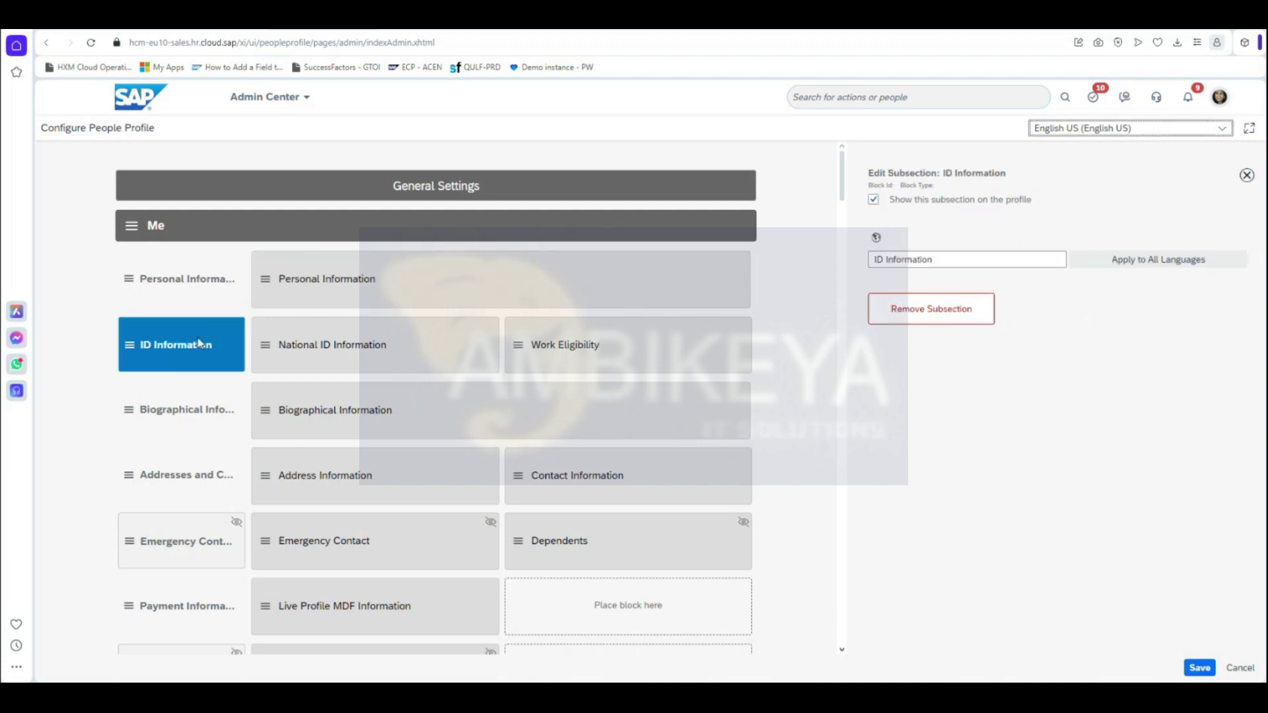
{"action": "left_click", "coordinate": [301, 347]}
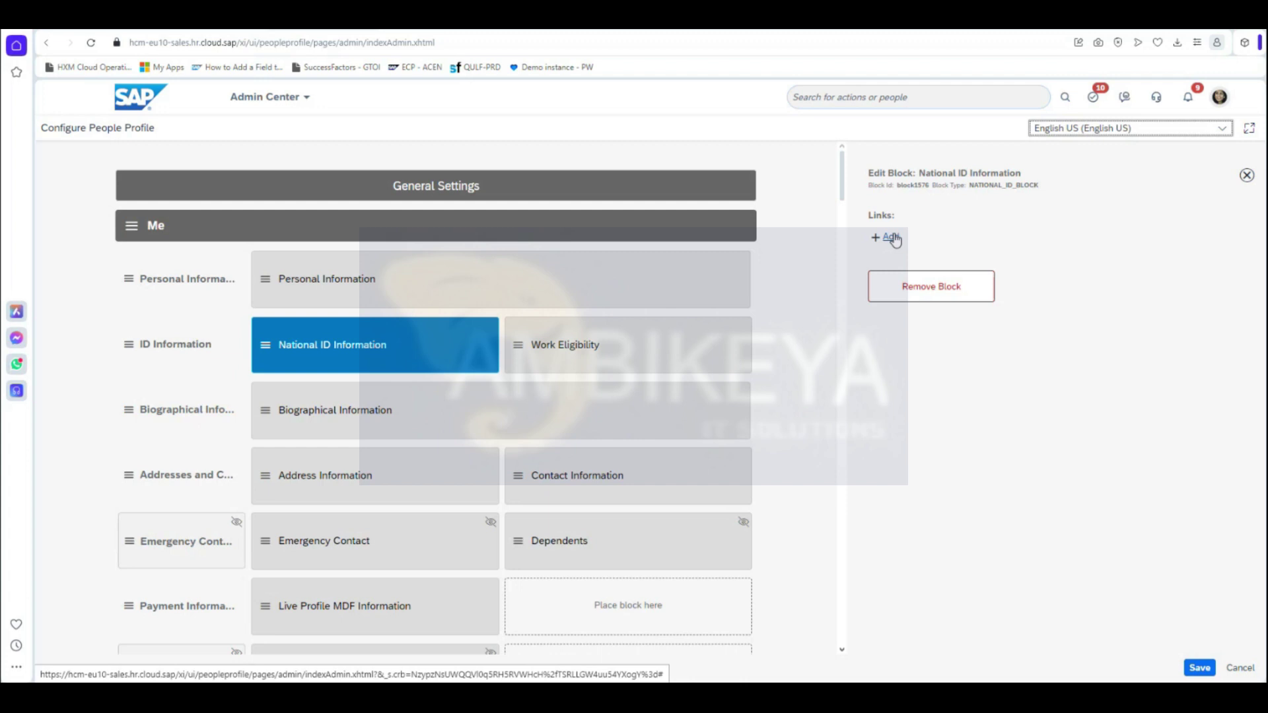
{"action": "scroll", "coordinate": [443, 555], "scroll_direction": "down", "scroll_amount": 5}
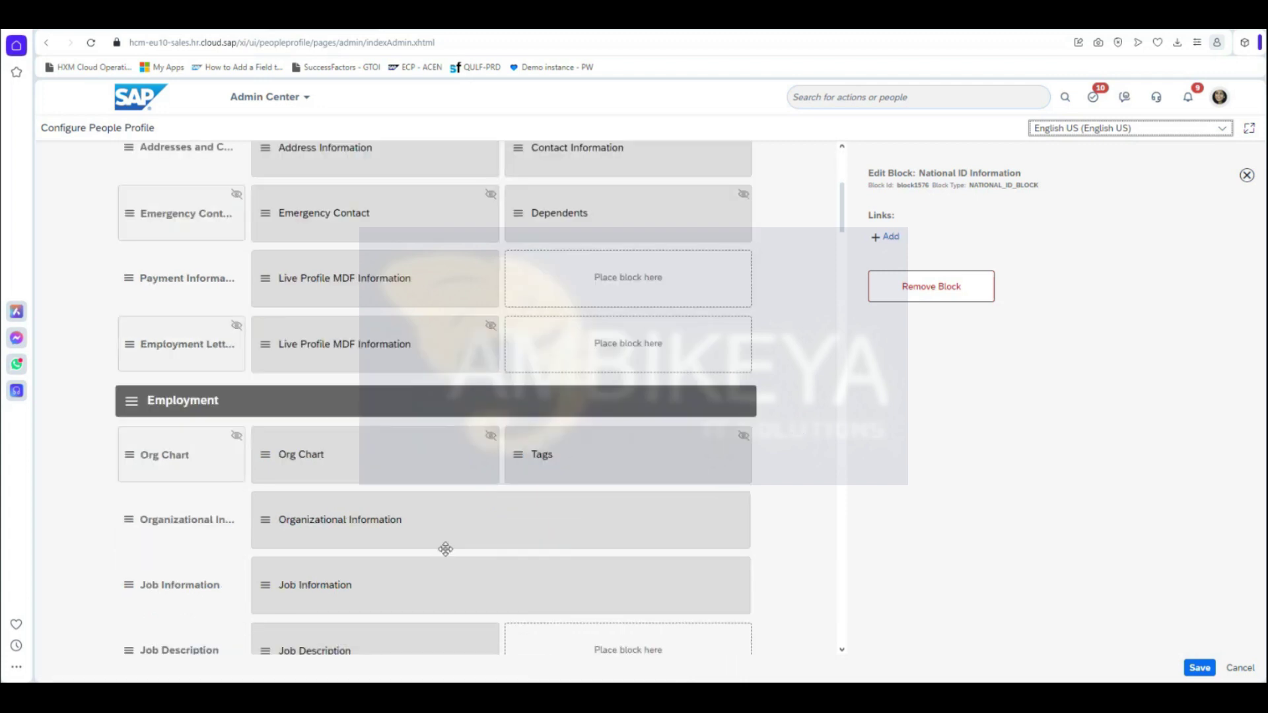
{"action": "scroll", "coordinate": [418, 528], "scroll_direction": "down", "scroll_amount": 15}
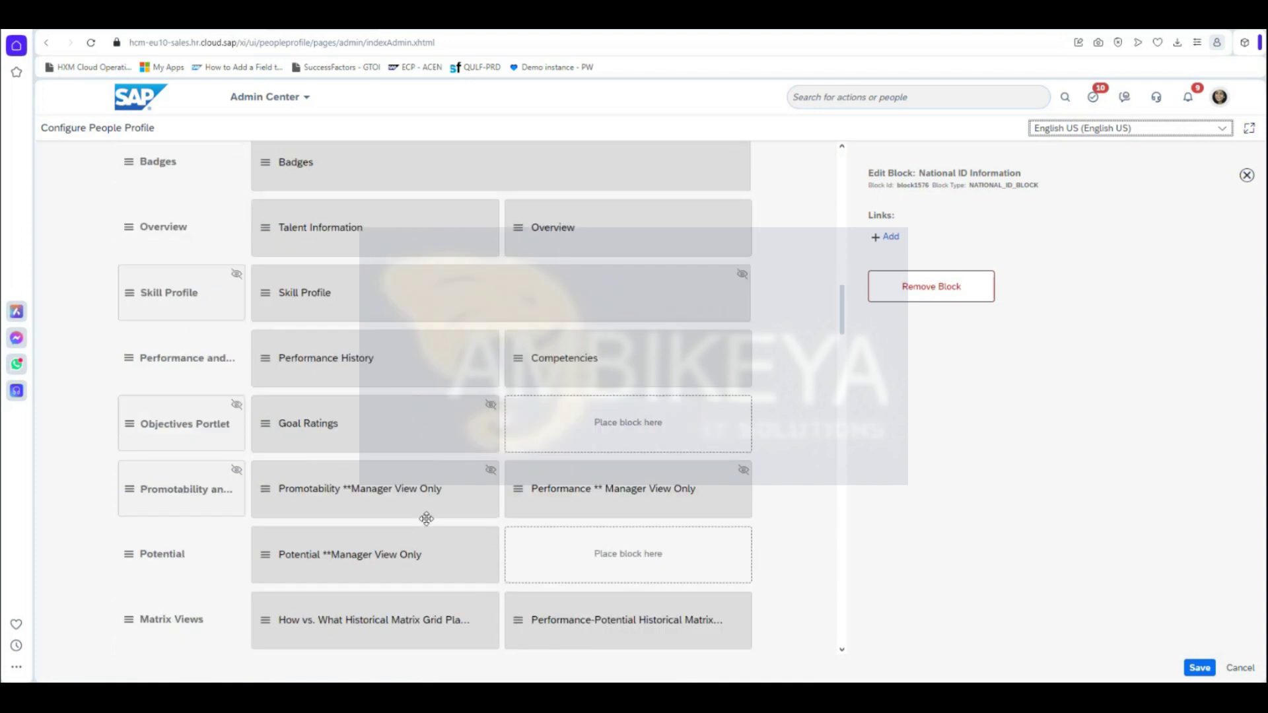
{"action": "scroll", "coordinate": [426, 518], "scroll_direction": "up", "scroll_amount": 20}
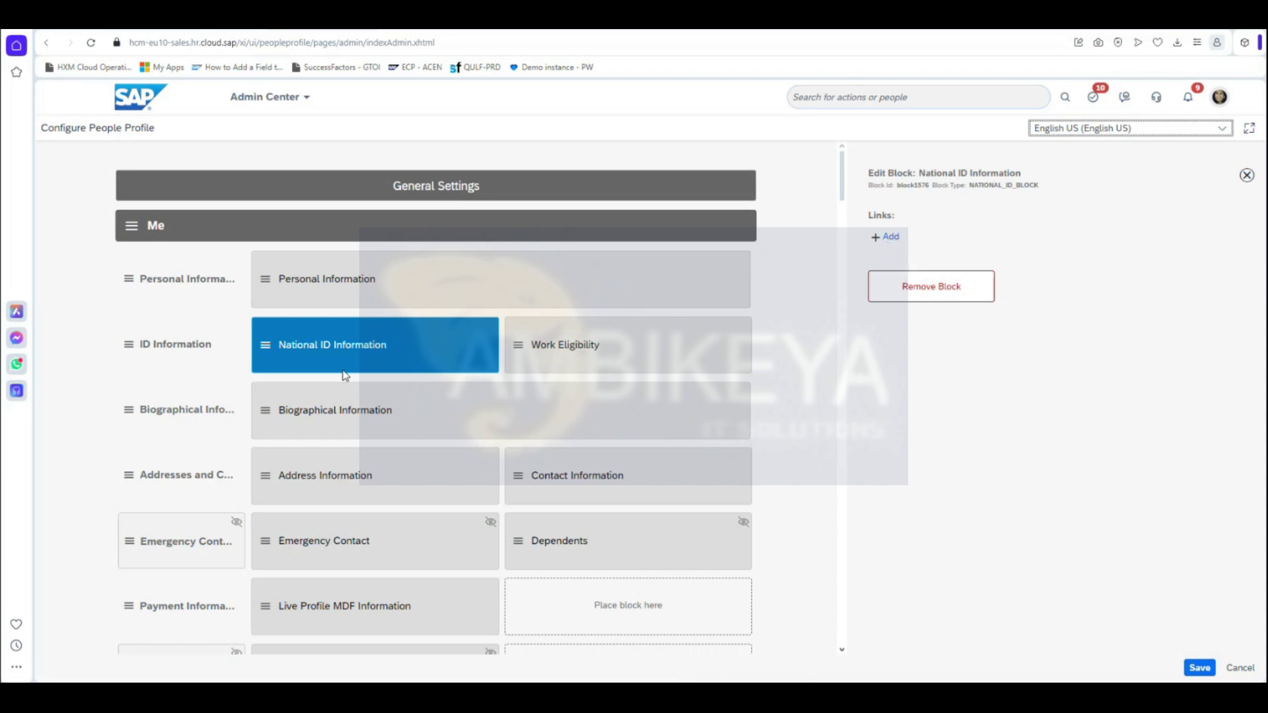
{"action": "scroll", "coordinate": [343, 375], "scroll_direction": "down", "scroll_amount": 1}
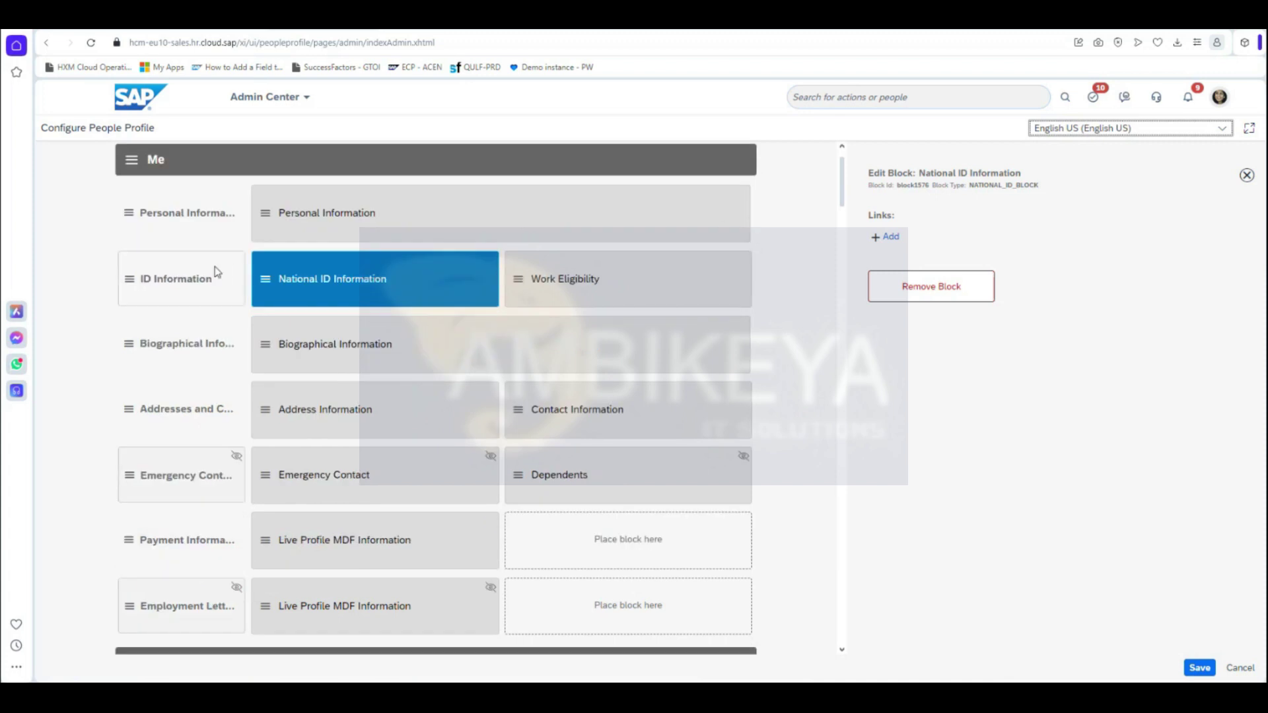
Compare the Personal Information subsection and block settings with those of the National ID Information and Work Eligibility blocks, noting the Edit Dialog option.
{"action": "left_click", "coordinate": [198, 224]}
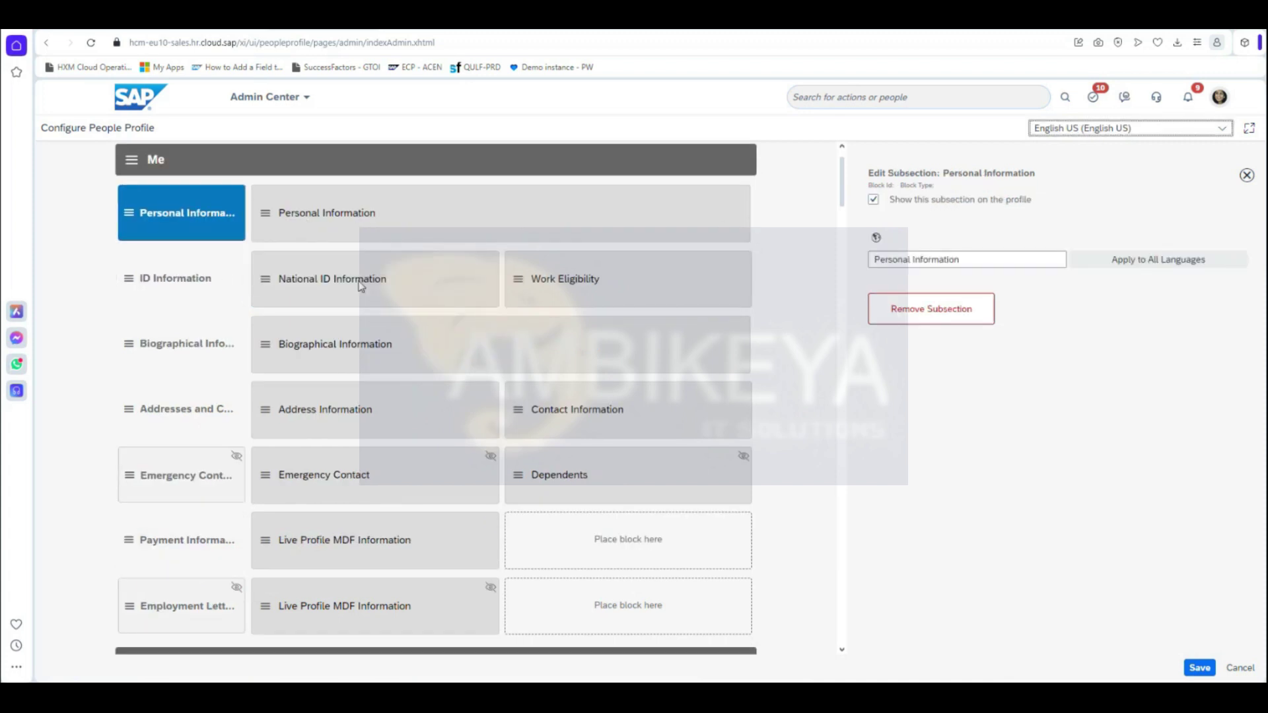
{"action": "left_click", "coordinate": [361, 284]}
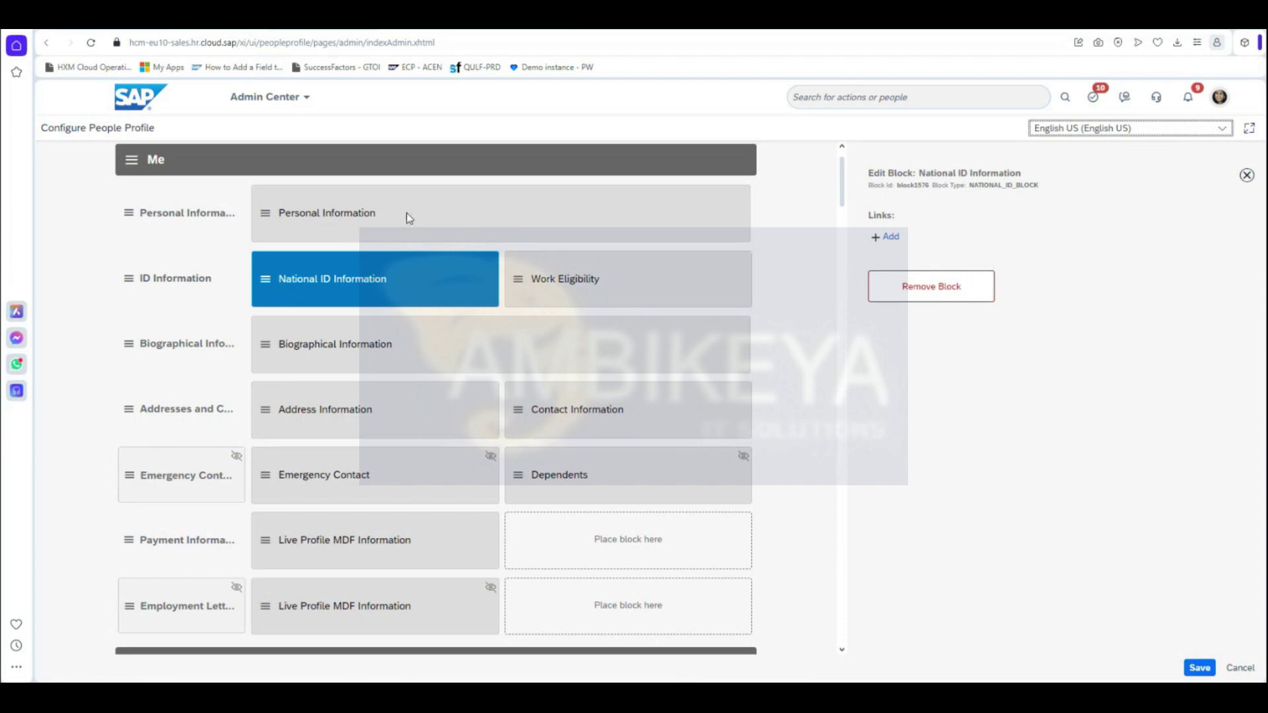
{"action": "left_click", "coordinate": [282, 220]}
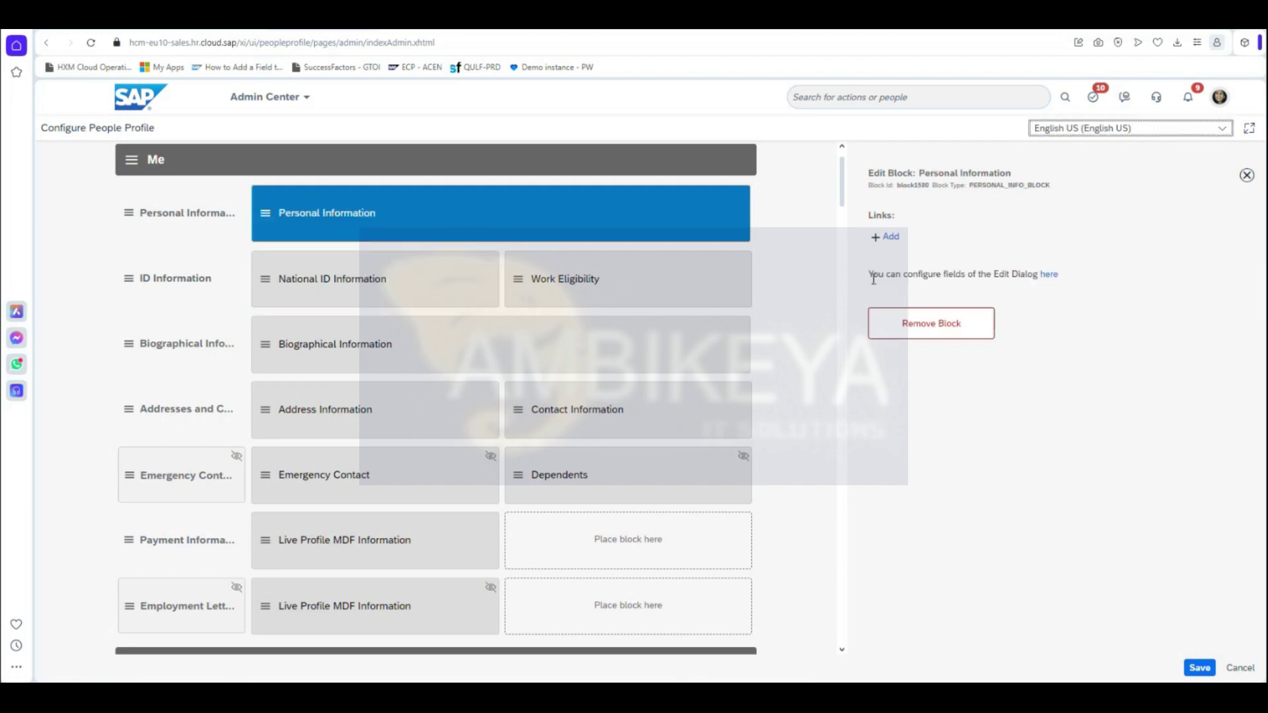
{"action": "left_click_drag", "start_coordinate": [875, 274], "coordinate": [1057, 277]}
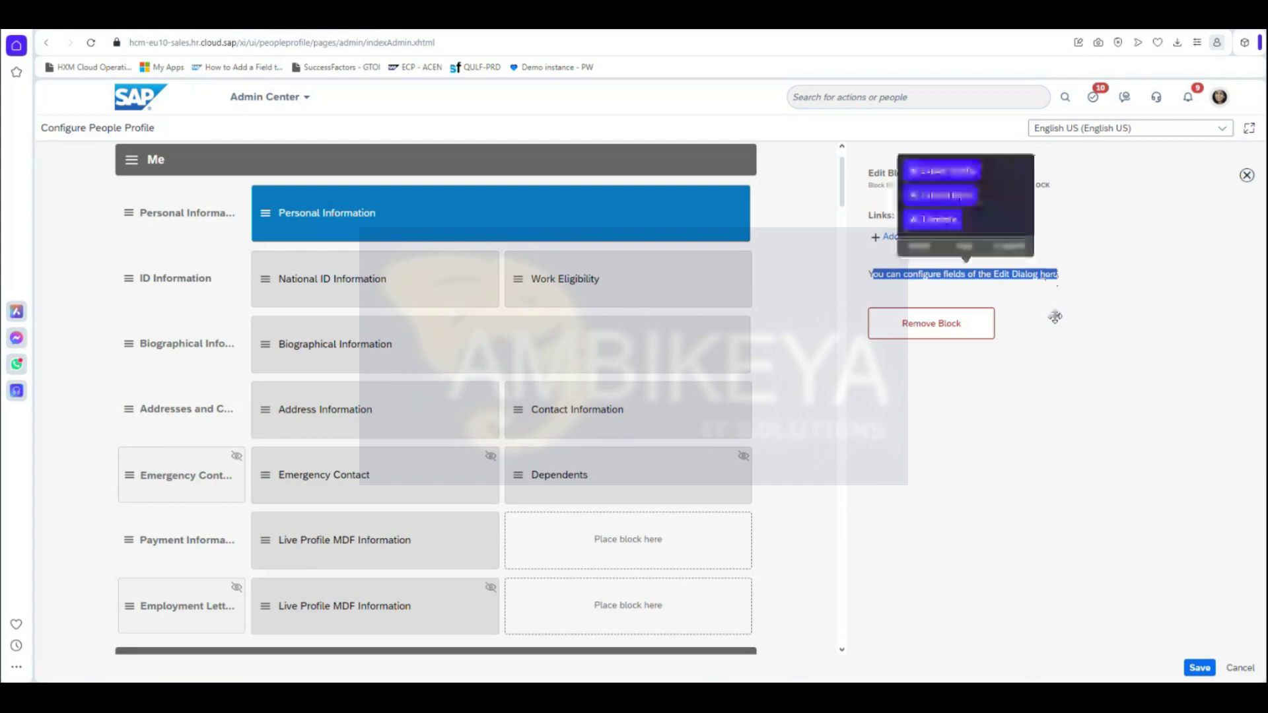
{"action": "left_click", "coordinate": [989, 382]}
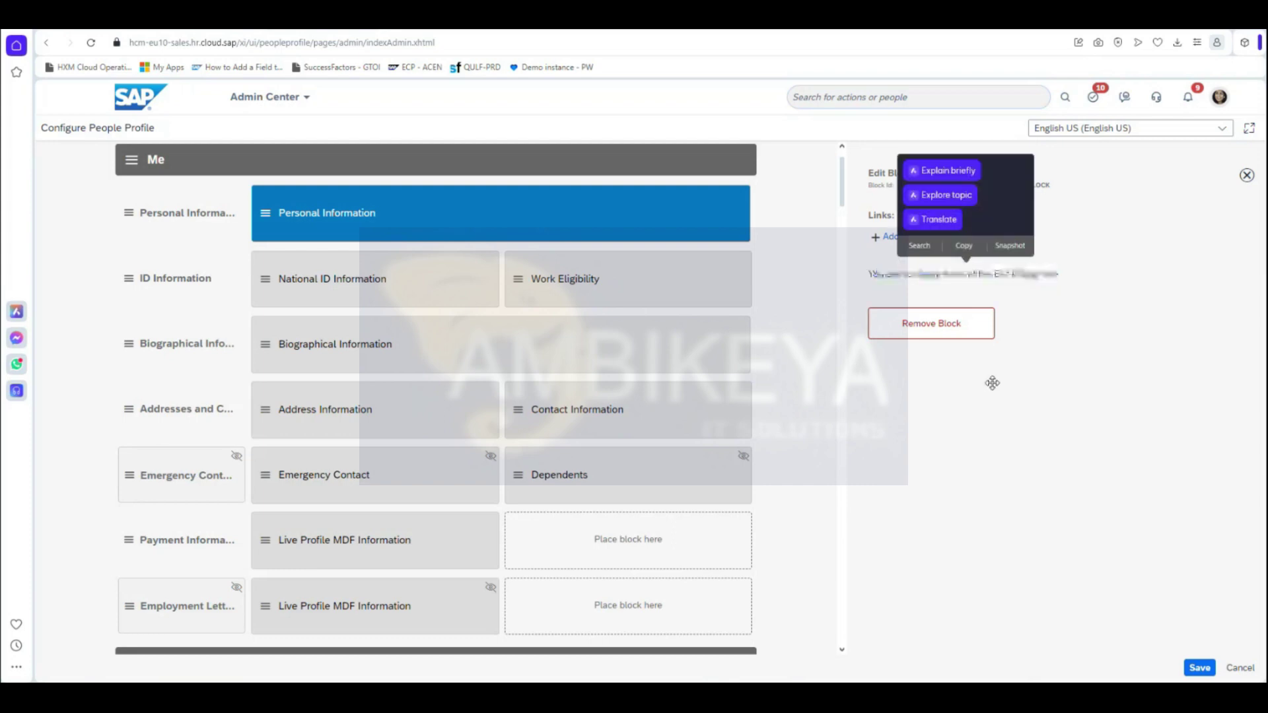
{"action": "left_click", "coordinate": [332, 289]}
{"action": "left_click", "coordinate": [624, 284]}
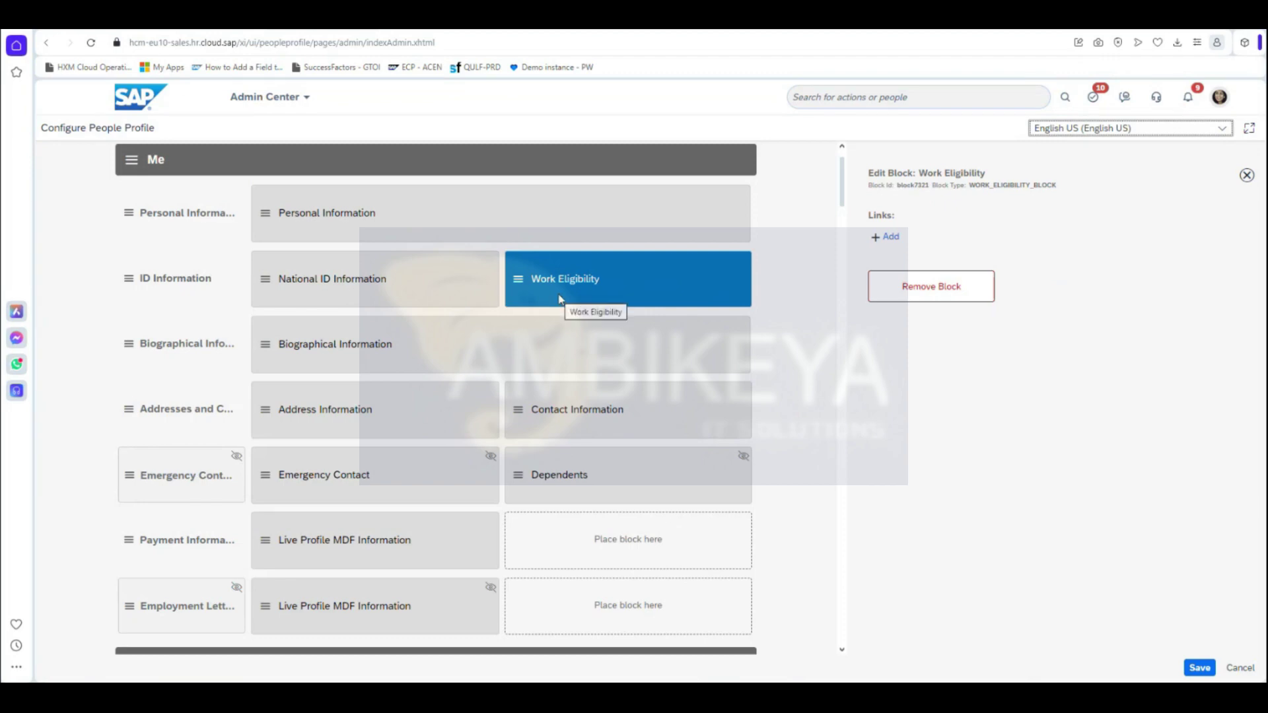
{"action": "left_click", "coordinate": [300, 280]}
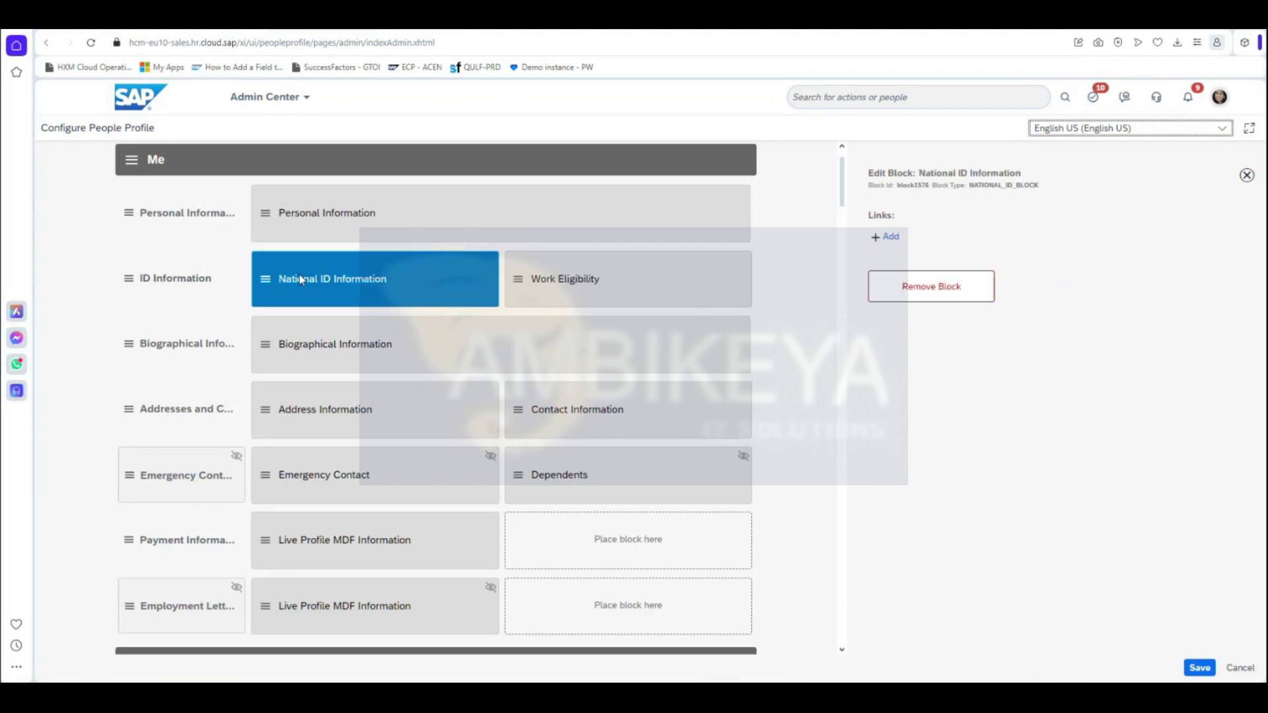
{"action": "left_click", "coordinate": [583, 279]}
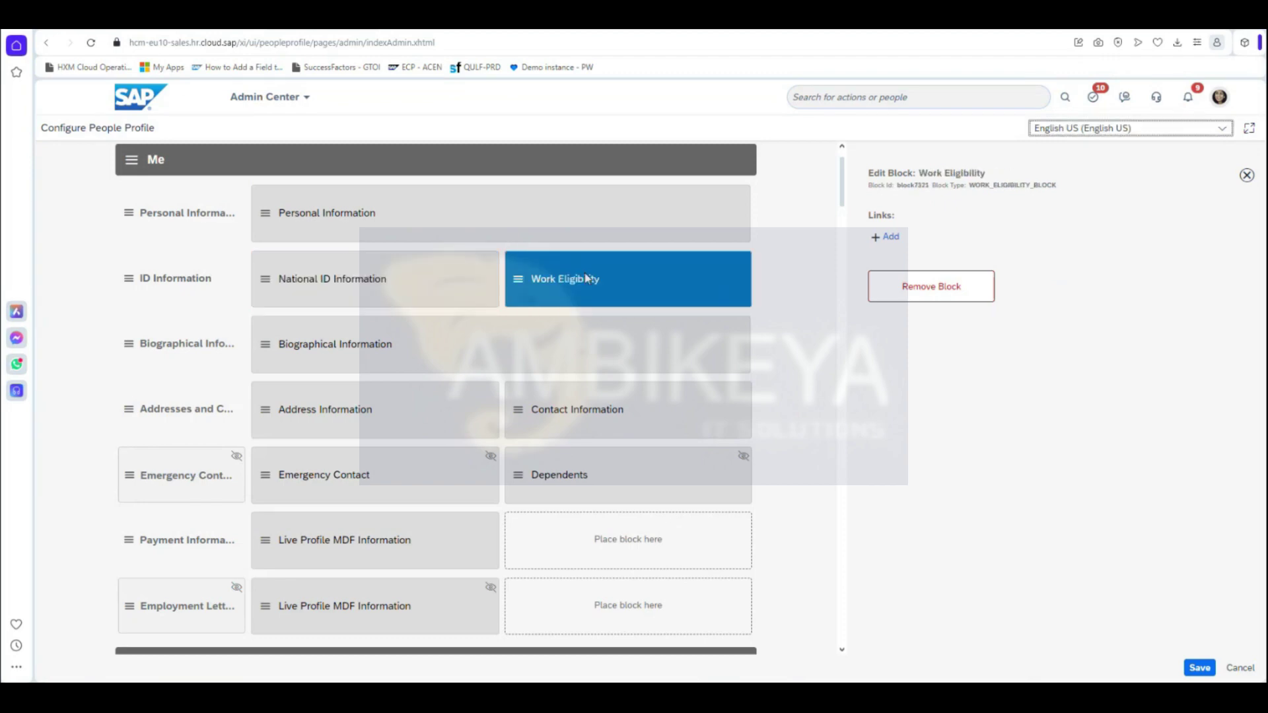
Compare the settings of the Biographical Information, Address Information and Contact Information blocks.
{"action": "left_click", "coordinate": [375, 357]}
{"action": "left_click", "coordinate": [355, 408]}
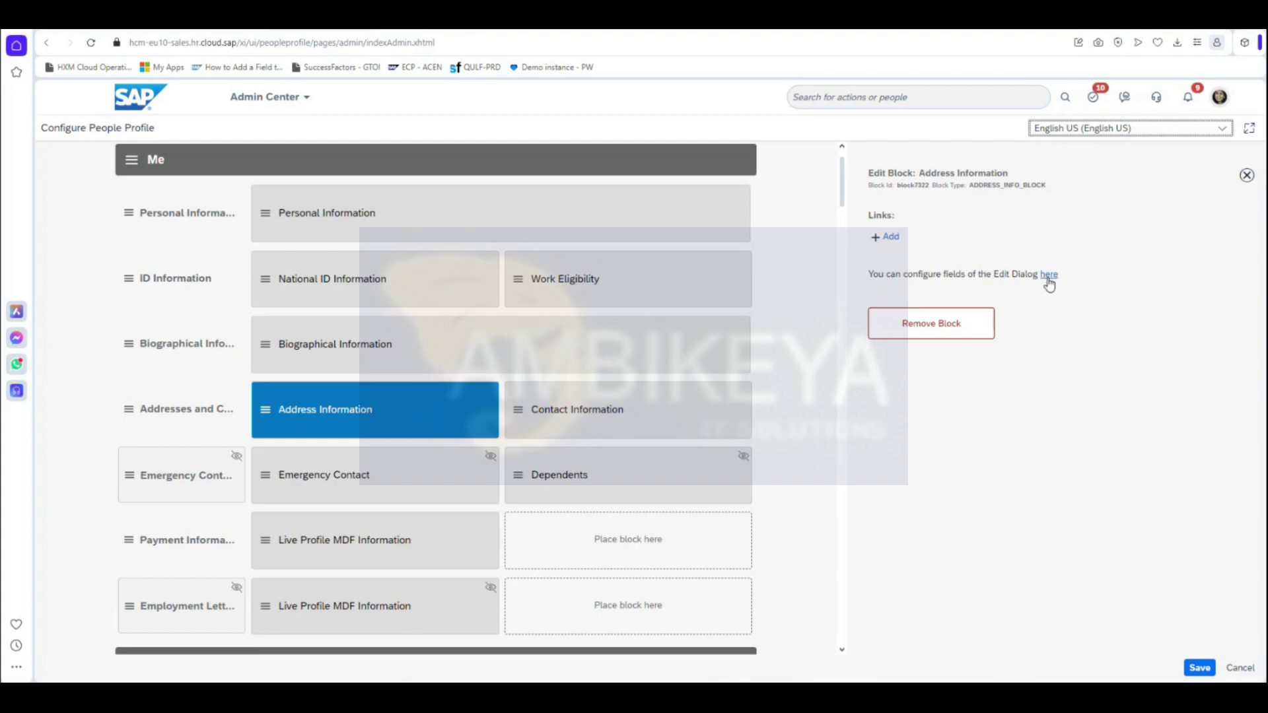
{"action": "left_click", "coordinate": [602, 414]}
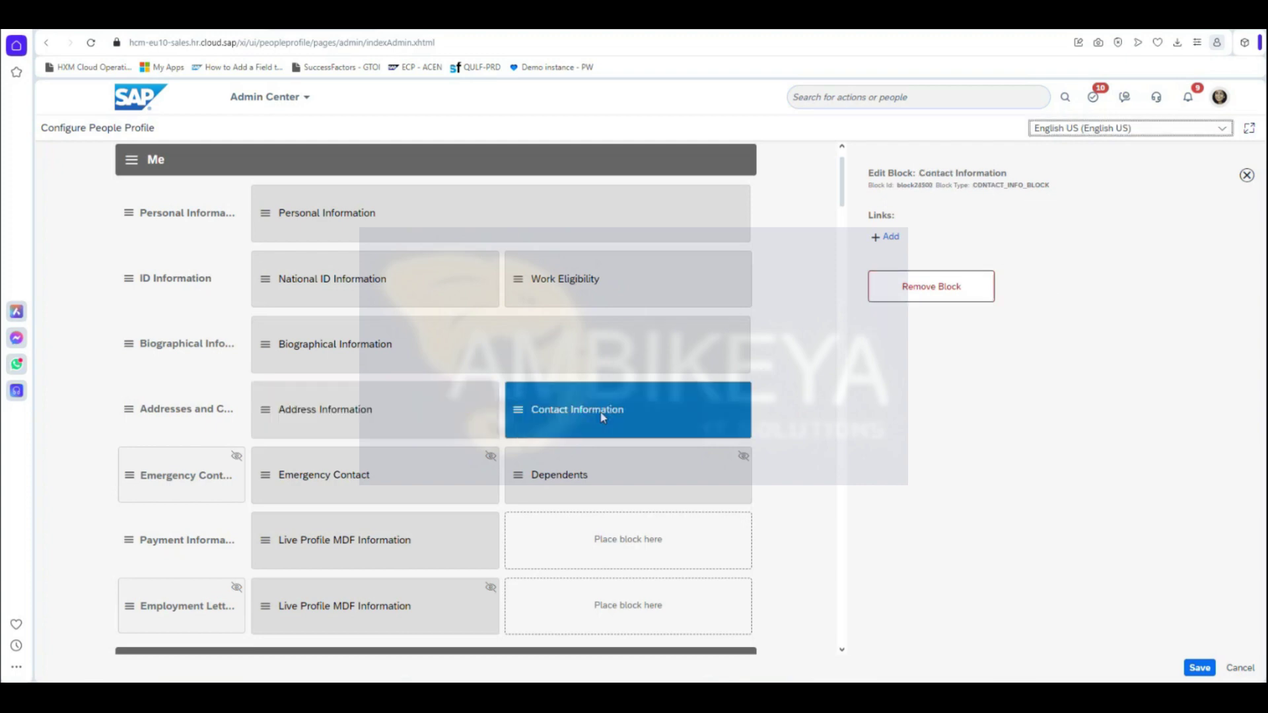
{"action": "left_click", "coordinate": [371, 416]}
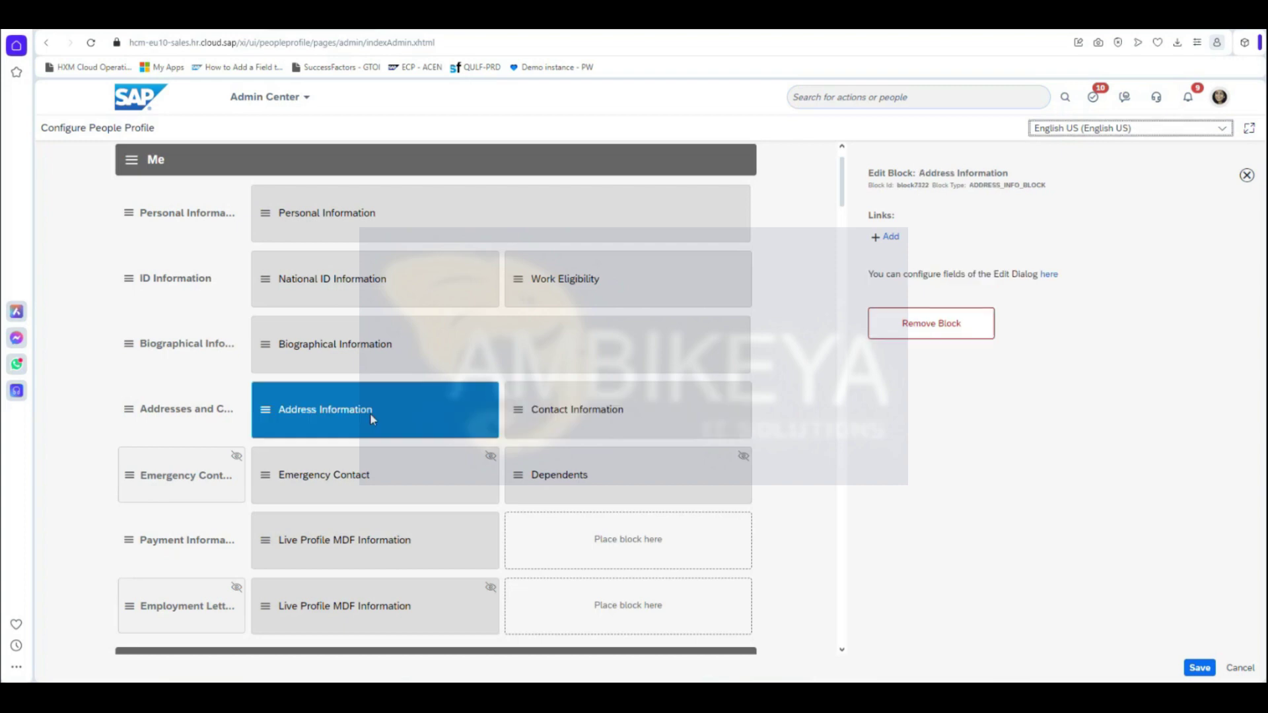
Examine the Emergency Contact and Dependents subsection and its blocks, and check the employee profile's Me section for it.
{"action": "left_click", "coordinate": [228, 489]}
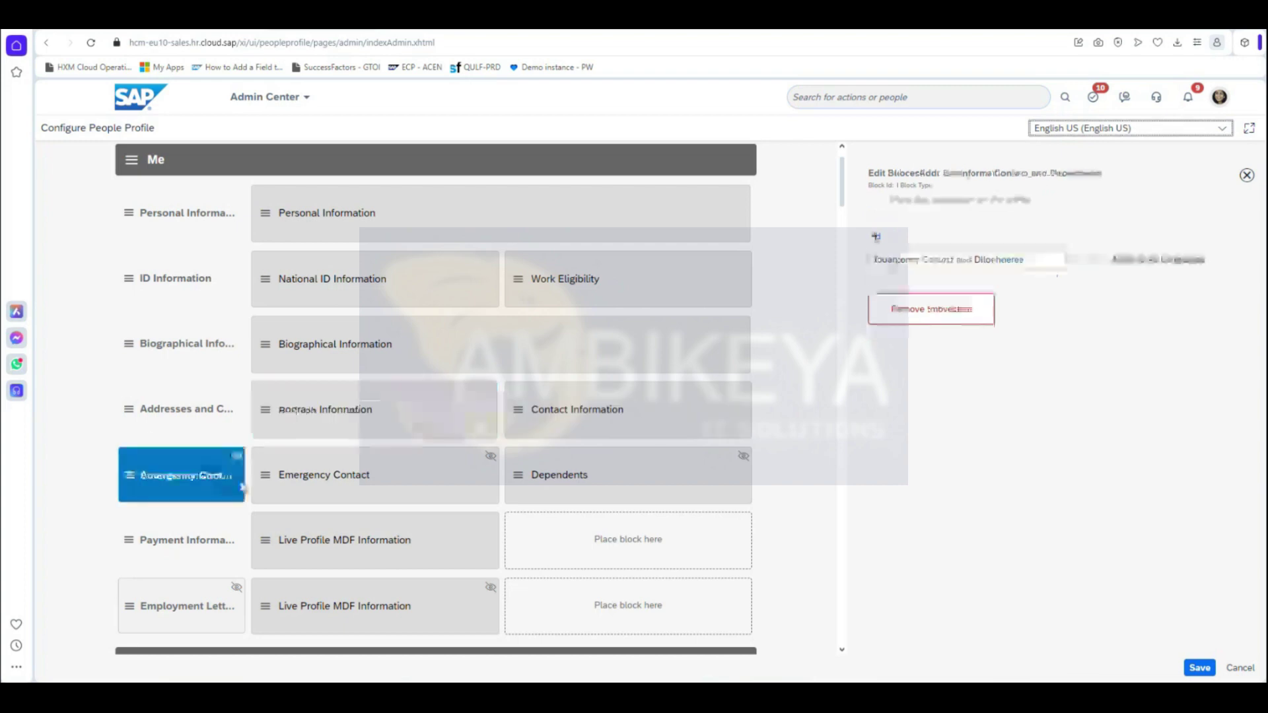
{"action": "left_click", "coordinate": [377, 489]}
{"action": "left_click", "coordinate": [601, 493]}
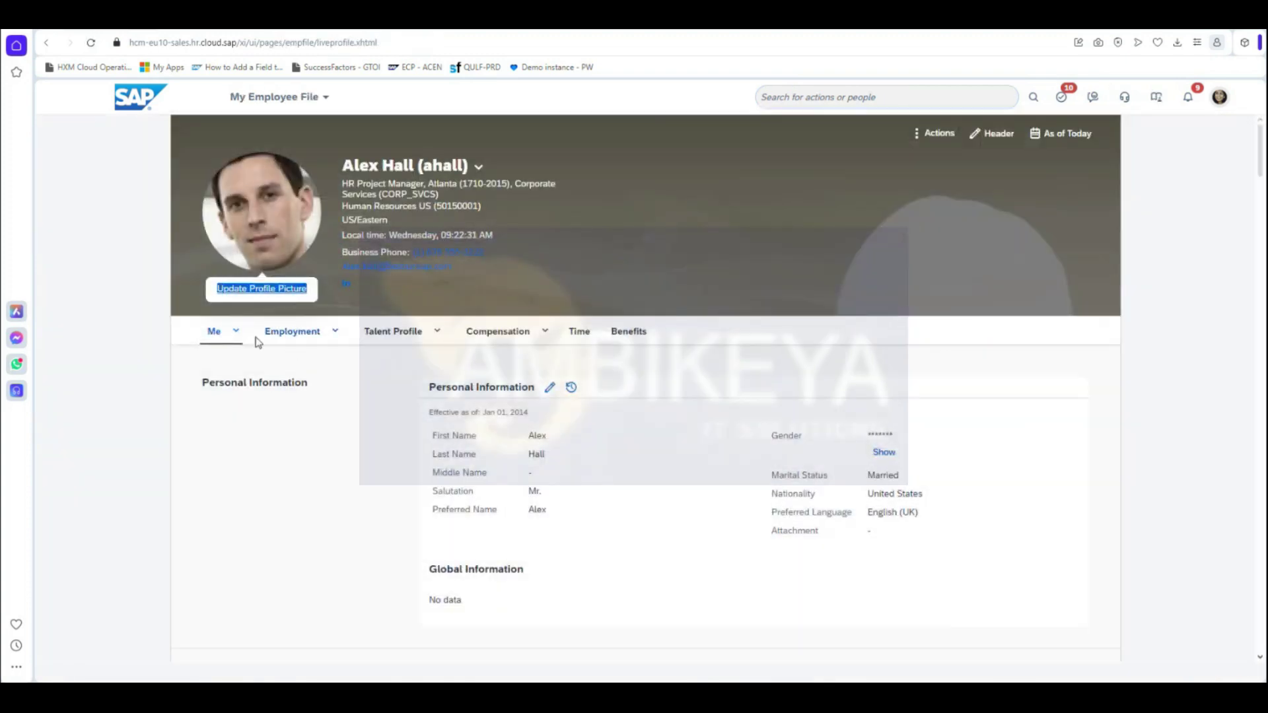
{"action": "left_click", "coordinate": [242, 337]}
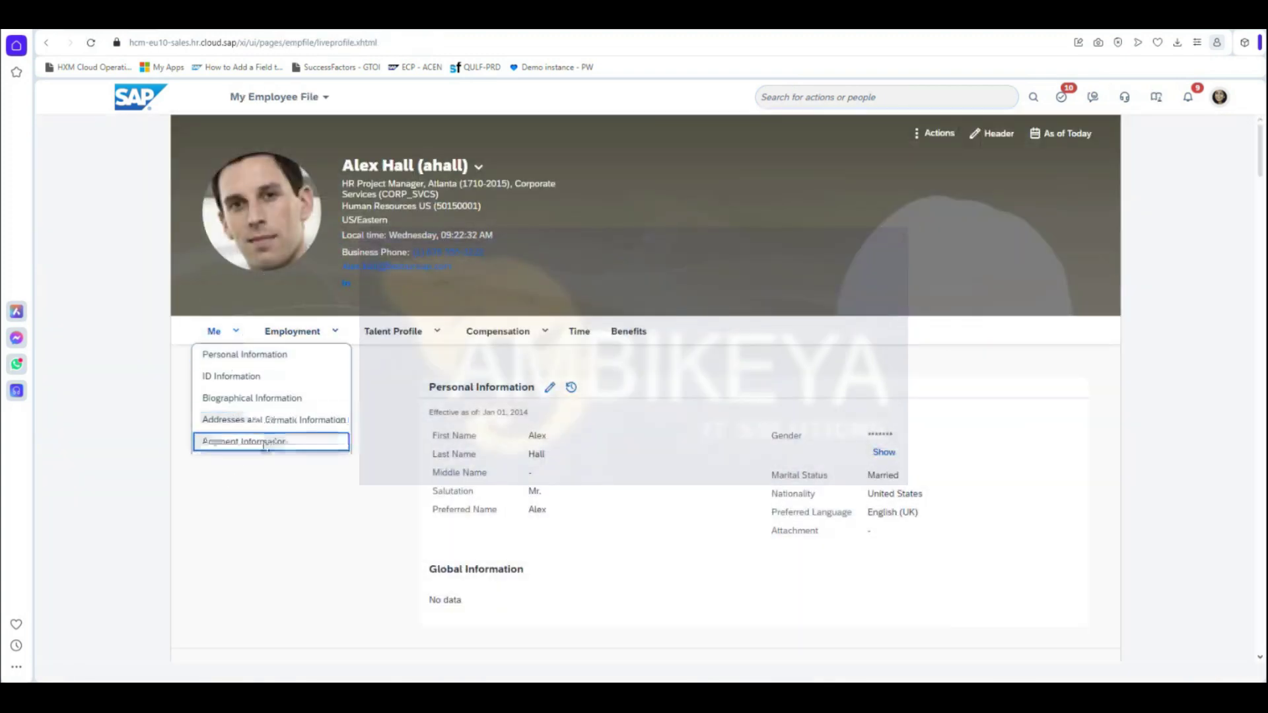
{"action": "left_click", "coordinate": [284, 496]}
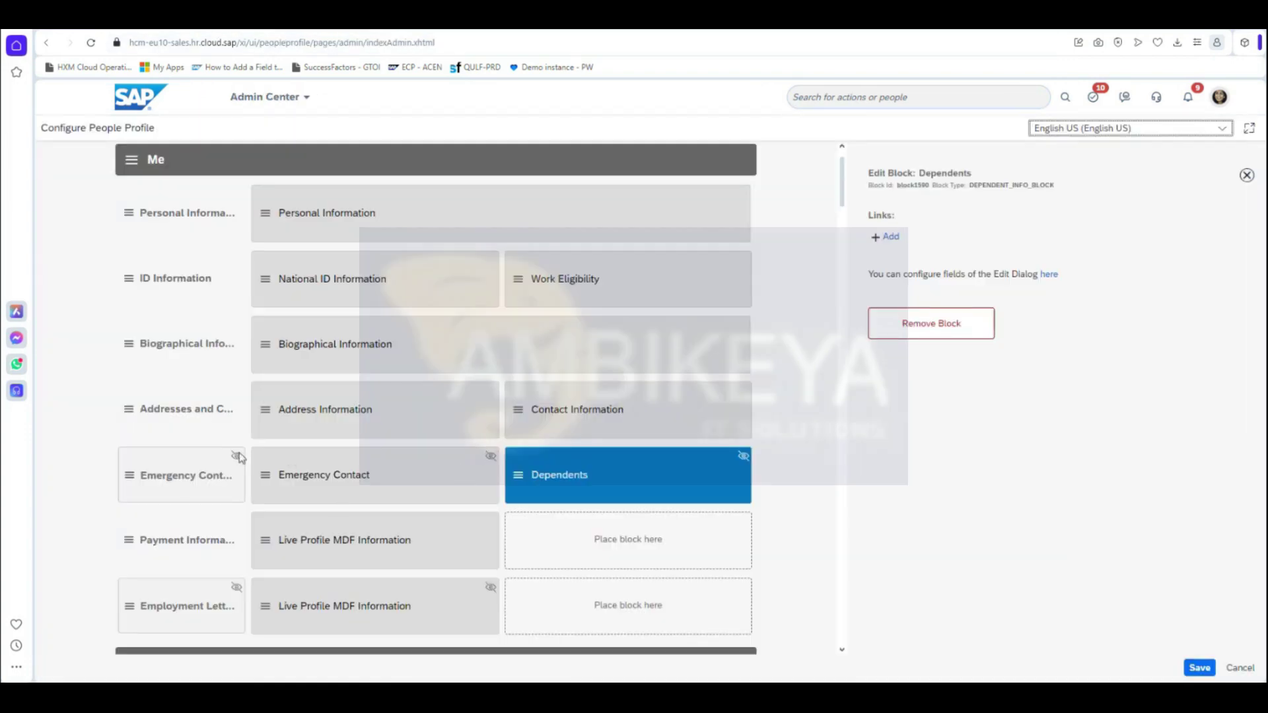
Set the Emergency Contact and Dependents subsection to show on the profile and save the configuration.
{"action": "left_click", "coordinate": [239, 457]}
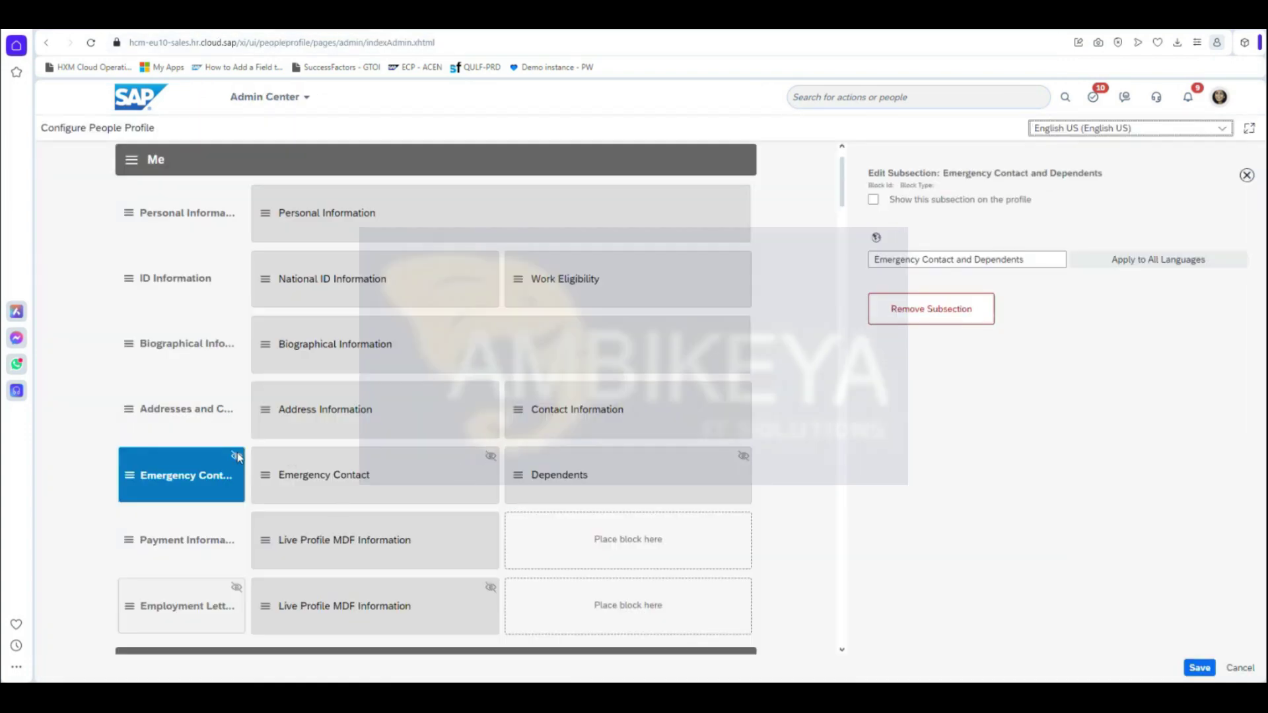
{"action": "left_click", "coordinate": [874, 200]}
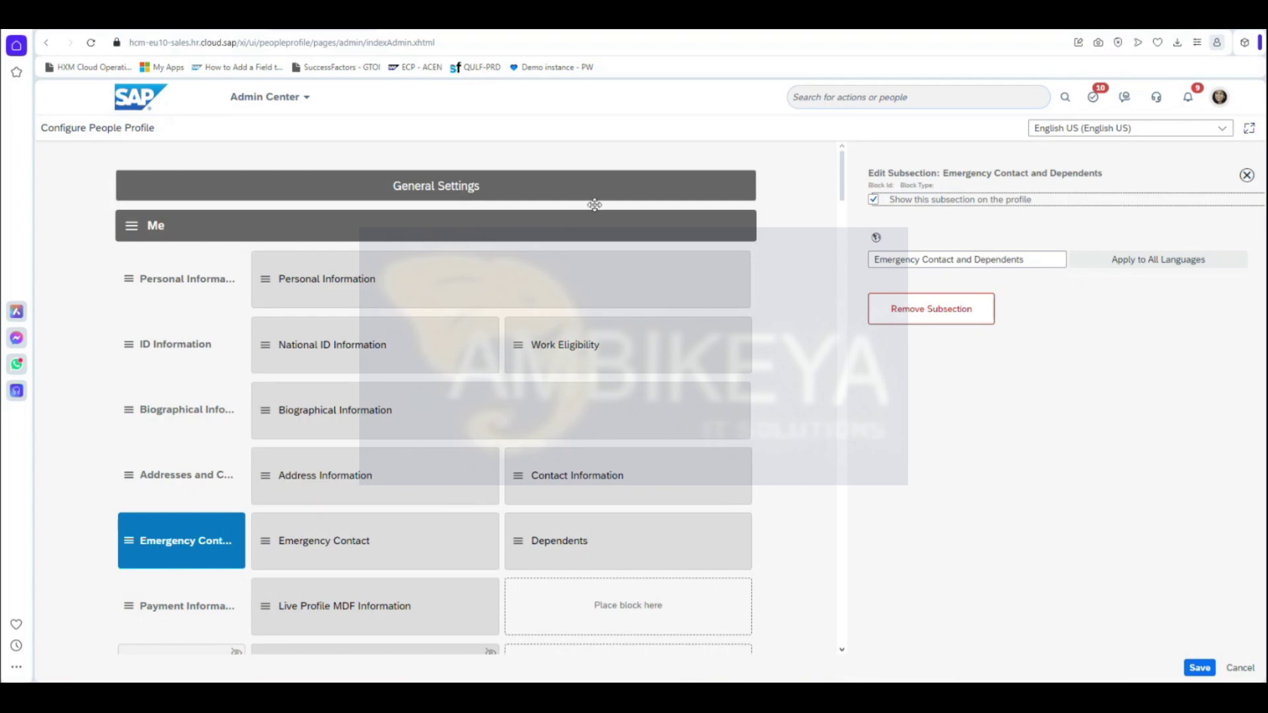
{"action": "left_click", "coordinate": [1232, 531]}
{"action": "left_click", "coordinate": [1199, 668]}
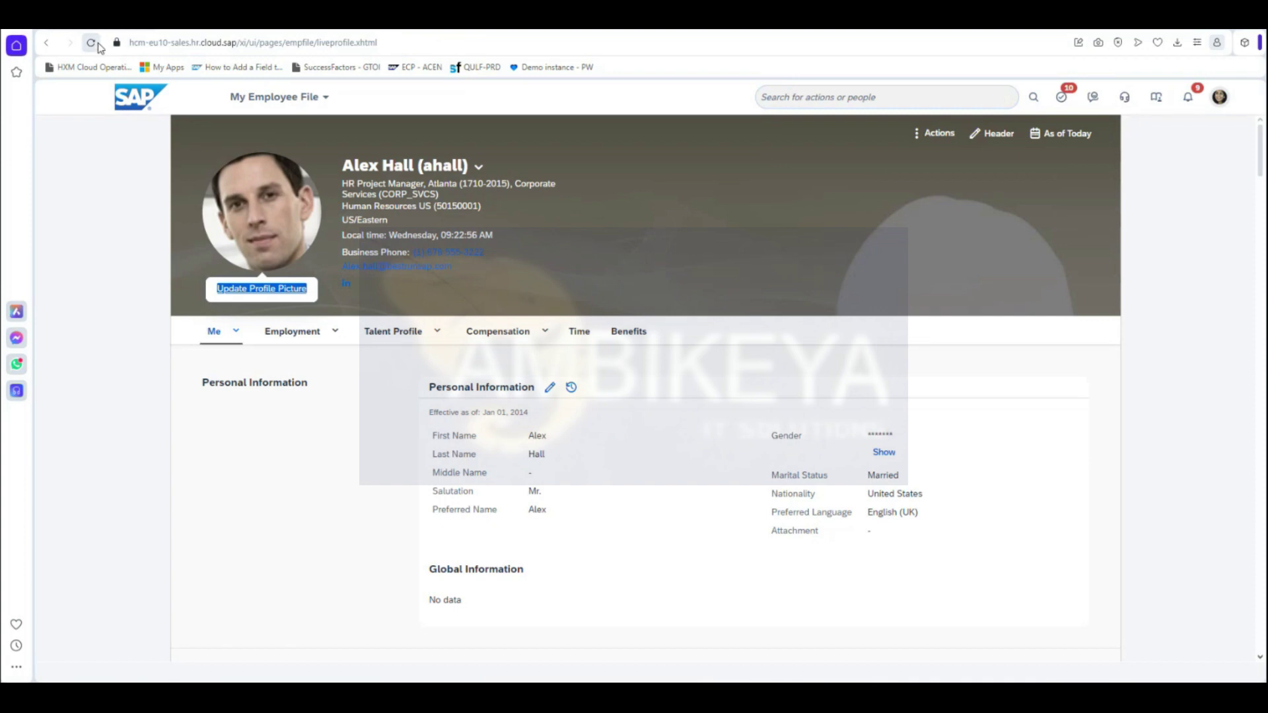
Reload the employee's profile and view the Emergency Contact and Dependents and ID Information subsections under Me.
{"action": "left_click", "coordinate": [97, 44]}
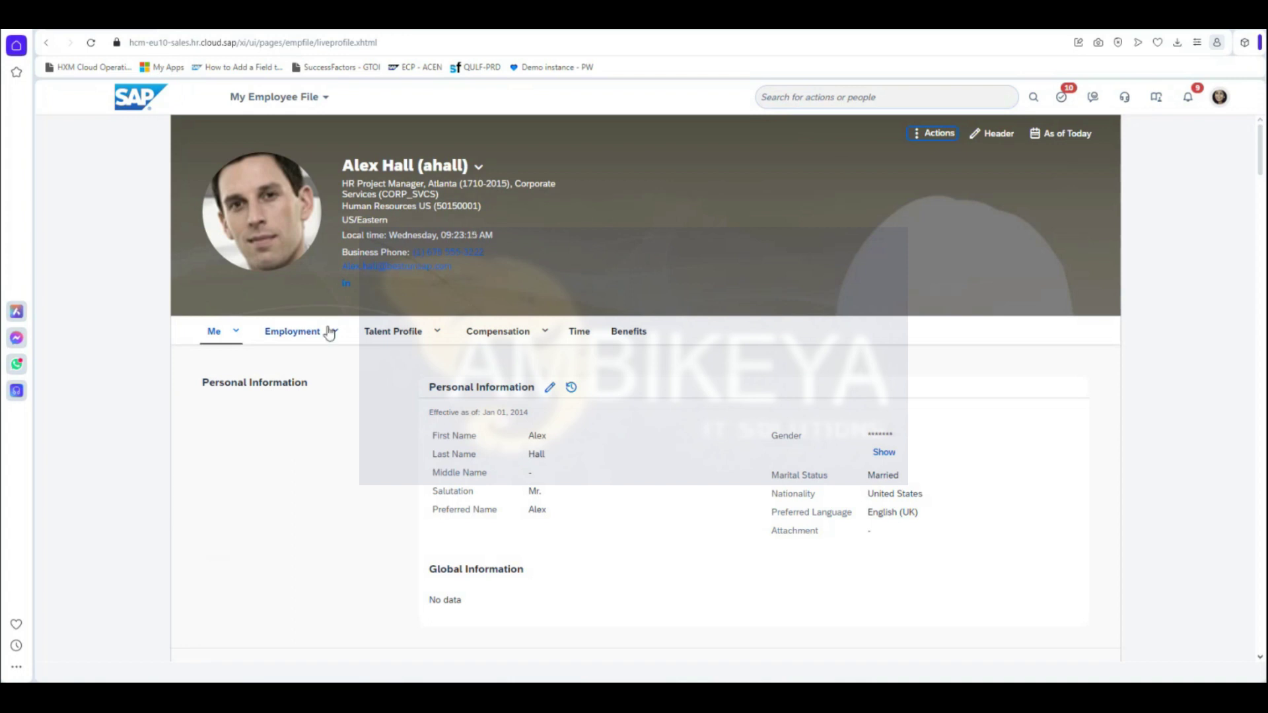
{"action": "left_click", "coordinate": [236, 337]}
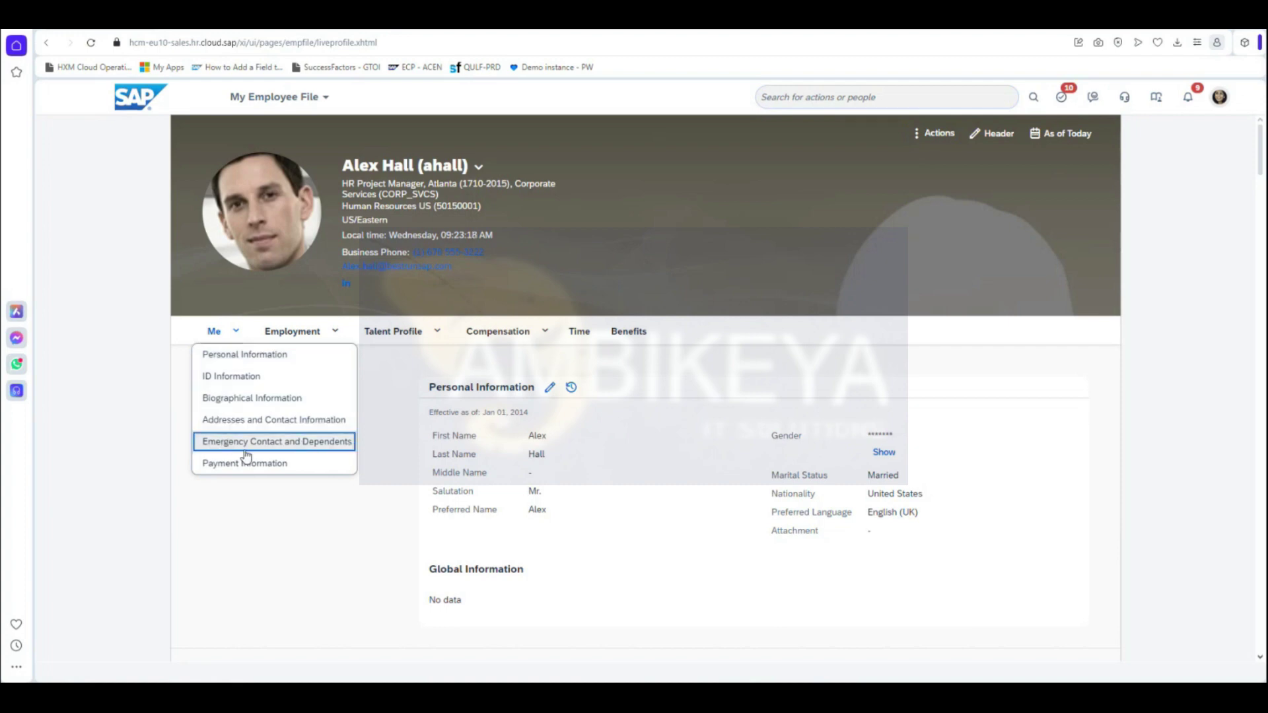
{"action": "left_click", "coordinate": [291, 443]}
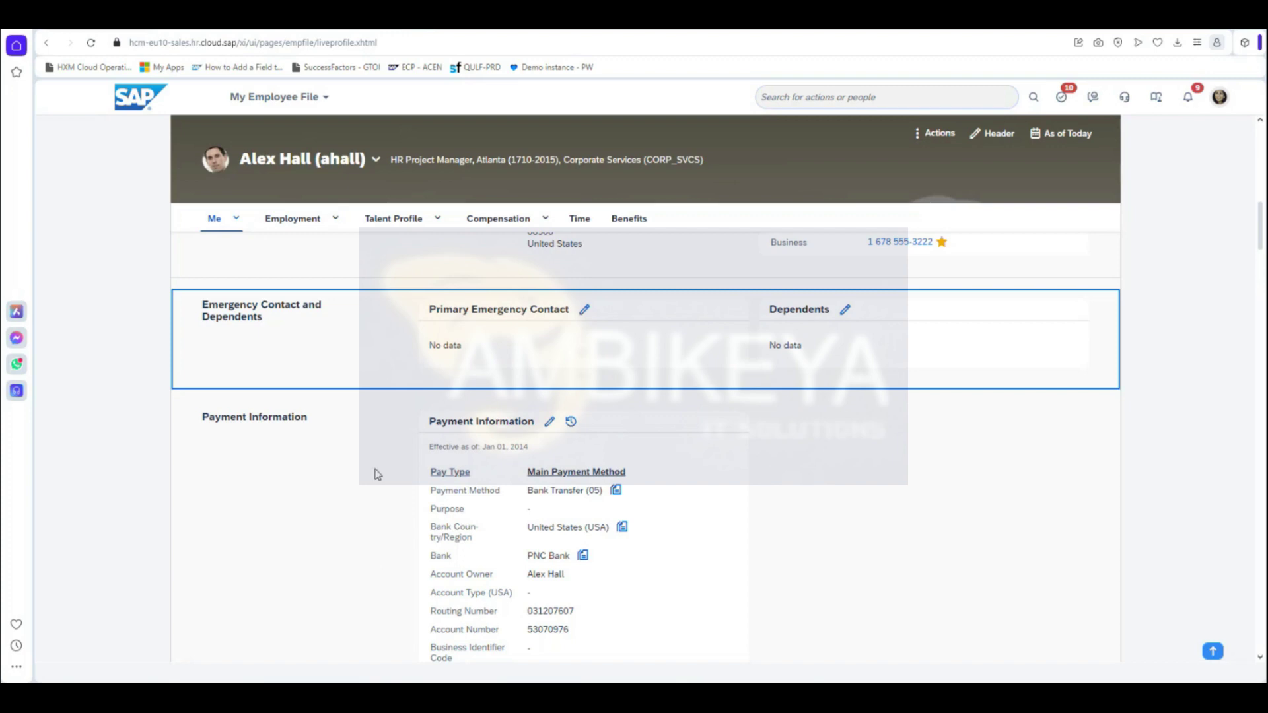
{"action": "left_click", "coordinate": [238, 220]}
{"action": "left_click", "coordinate": [255, 288]}
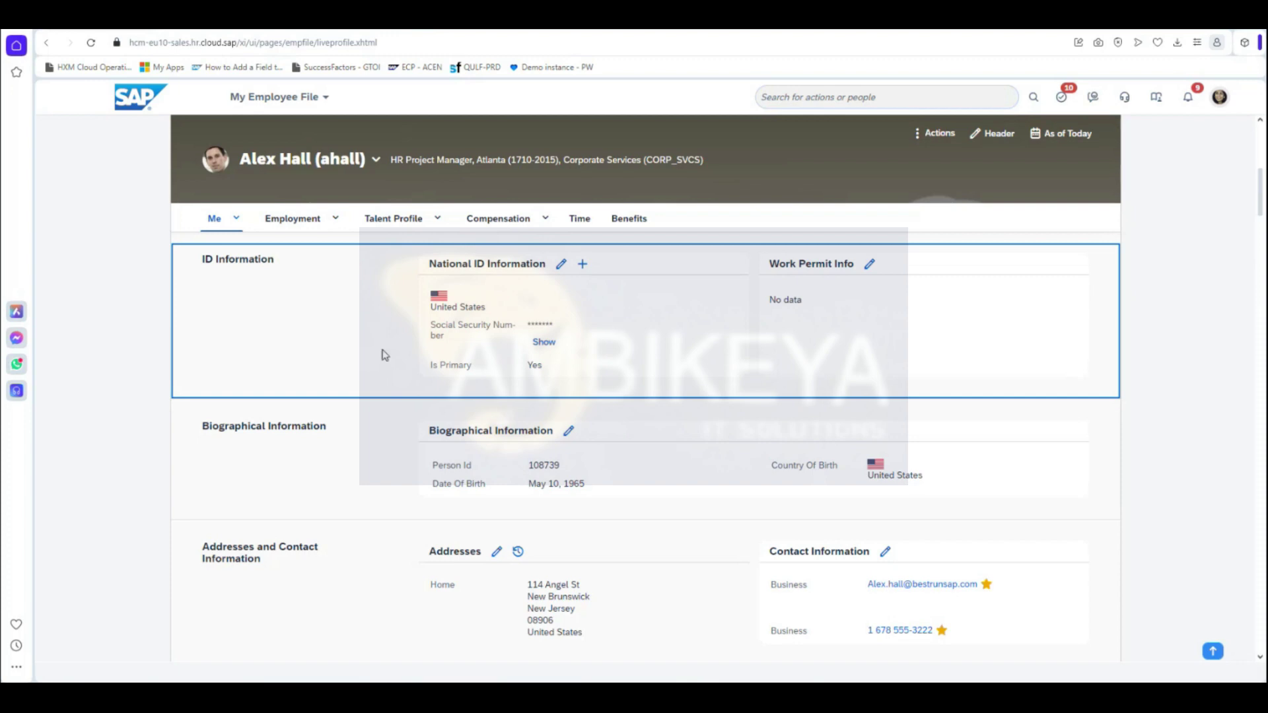
Return to the People Profile configuration and examine the Employment Letters subsection's settings in the Me section.
{"action": "left_click", "coordinate": [311, 23]}
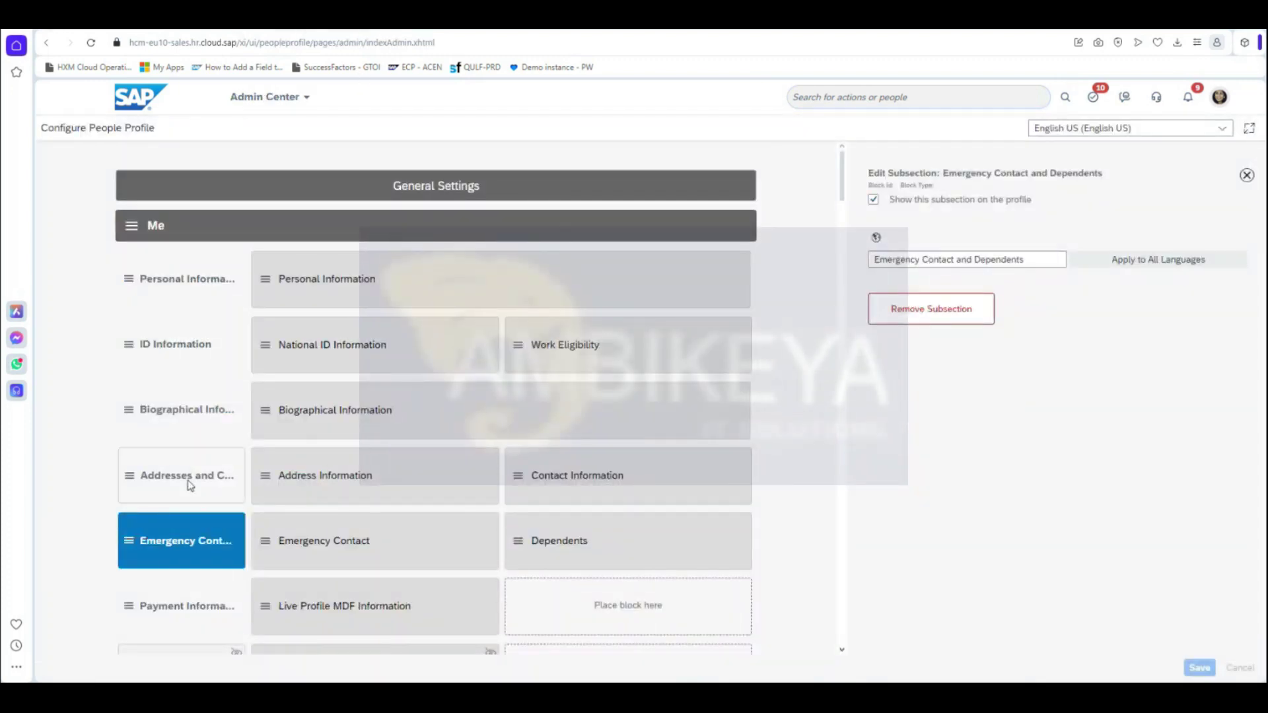
{"action": "scroll", "coordinate": [440, 503], "scroll_direction": "down", "scroll_amount": 4}
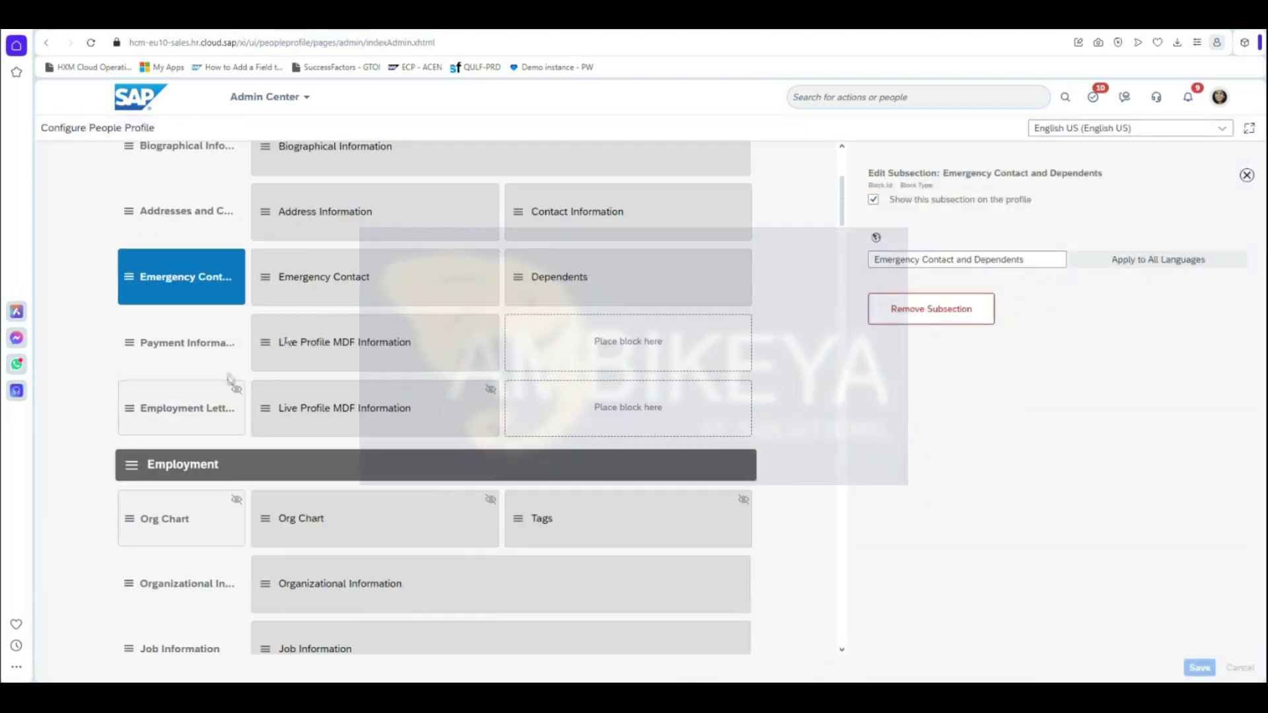
{"action": "left_click", "coordinate": [207, 421]}
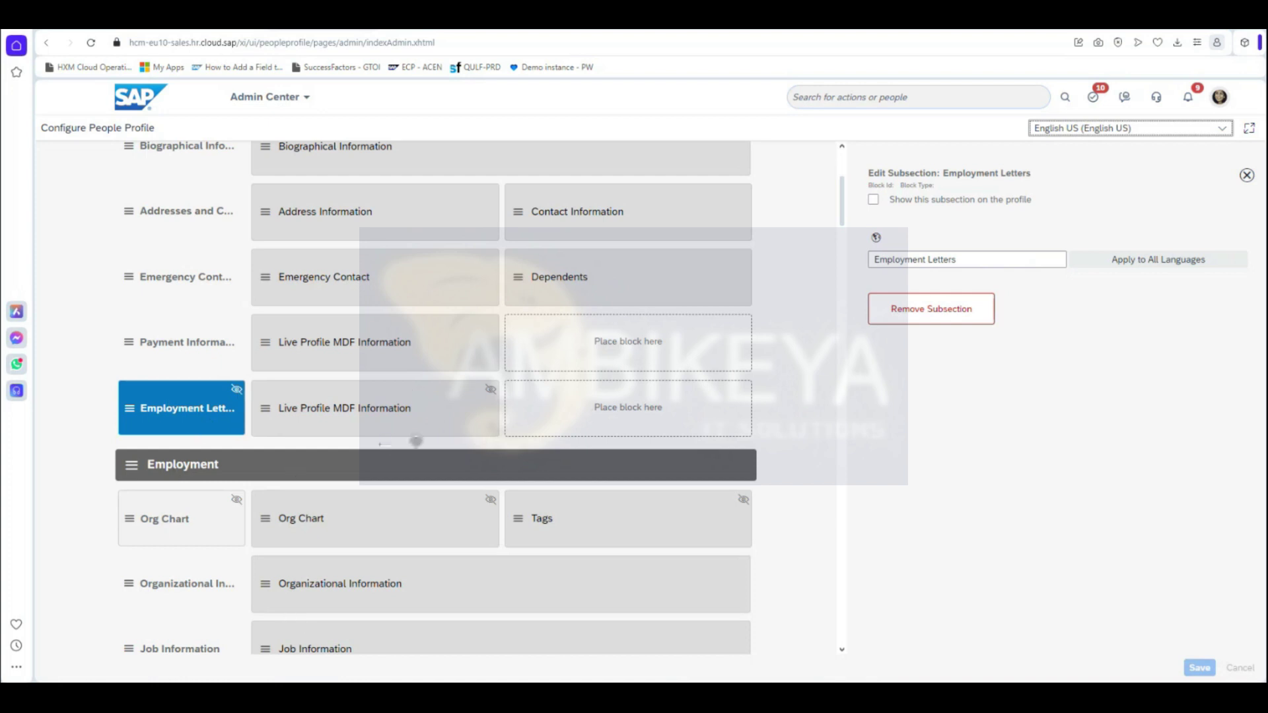
{"action": "scroll", "coordinate": [416, 463], "scroll_direction": "up", "scroll_amount": 4}
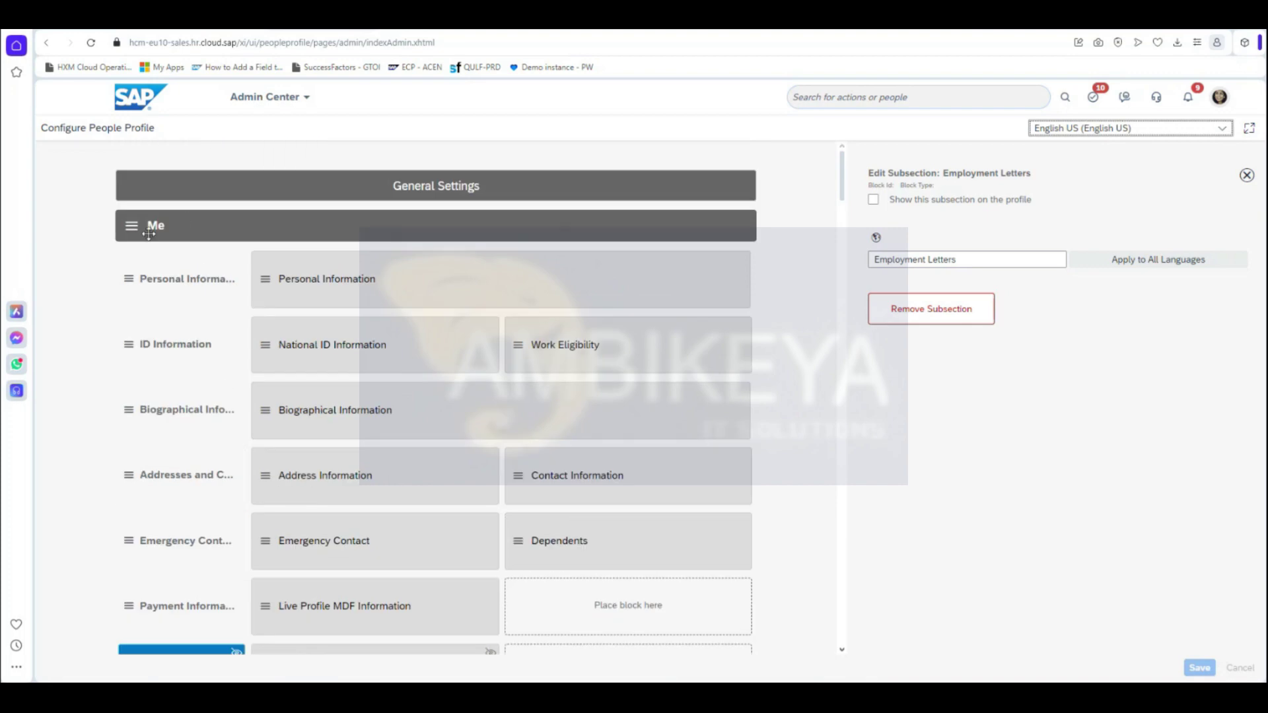
Examine the settings of the Employment section, including its profile visibility and section name.
{"action": "scroll", "coordinate": [280, 414], "scroll_direction": "down", "scroll_amount": 1}
{"action": "scroll", "coordinate": [280, 413], "scroll_direction": "down", "scroll_amount": 3}
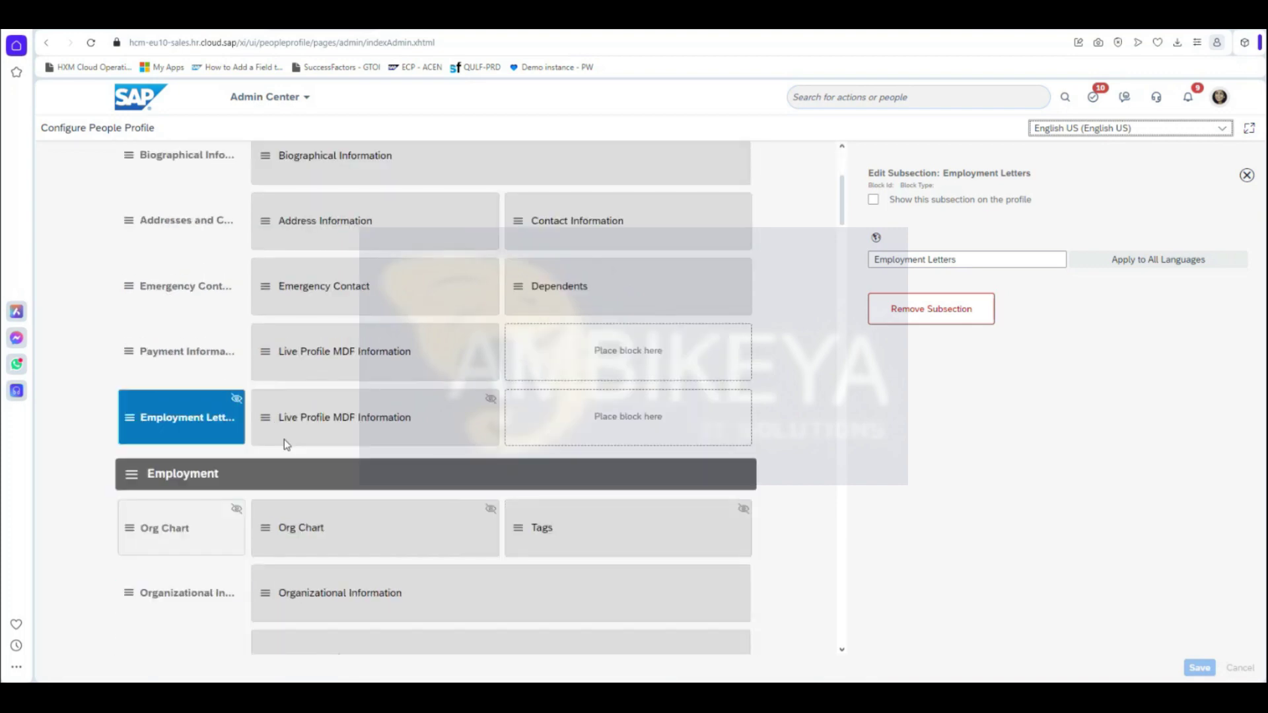
{"action": "left_click", "coordinate": [255, 463]}
{"action": "scroll", "coordinate": [308, 470], "scroll_direction": "down", "scroll_amount": 3}
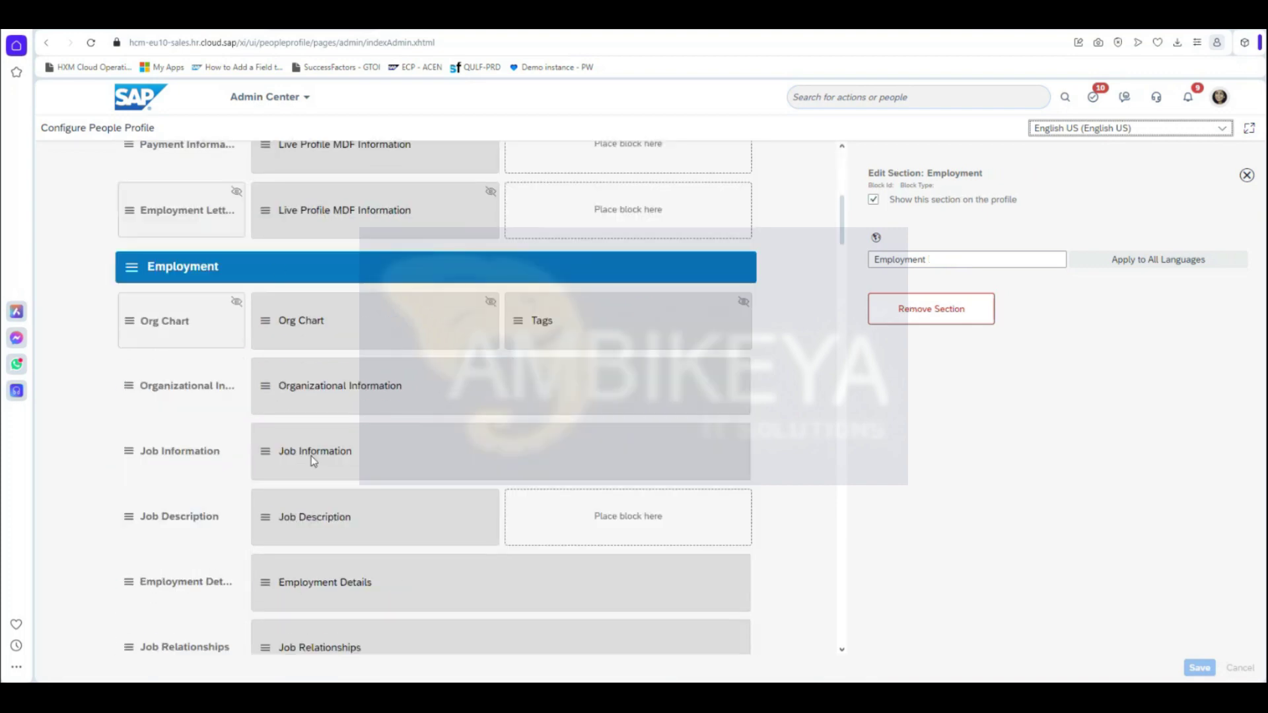
{"action": "left_click", "coordinate": [199, 269]}
{"action": "left_click_drag", "start_coordinate": [265, 268], "coordinate": [266, 330]}
{"action": "left_click", "coordinate": [202, 273]}
{"action": "left_click", "coordinate": [204, 273]}
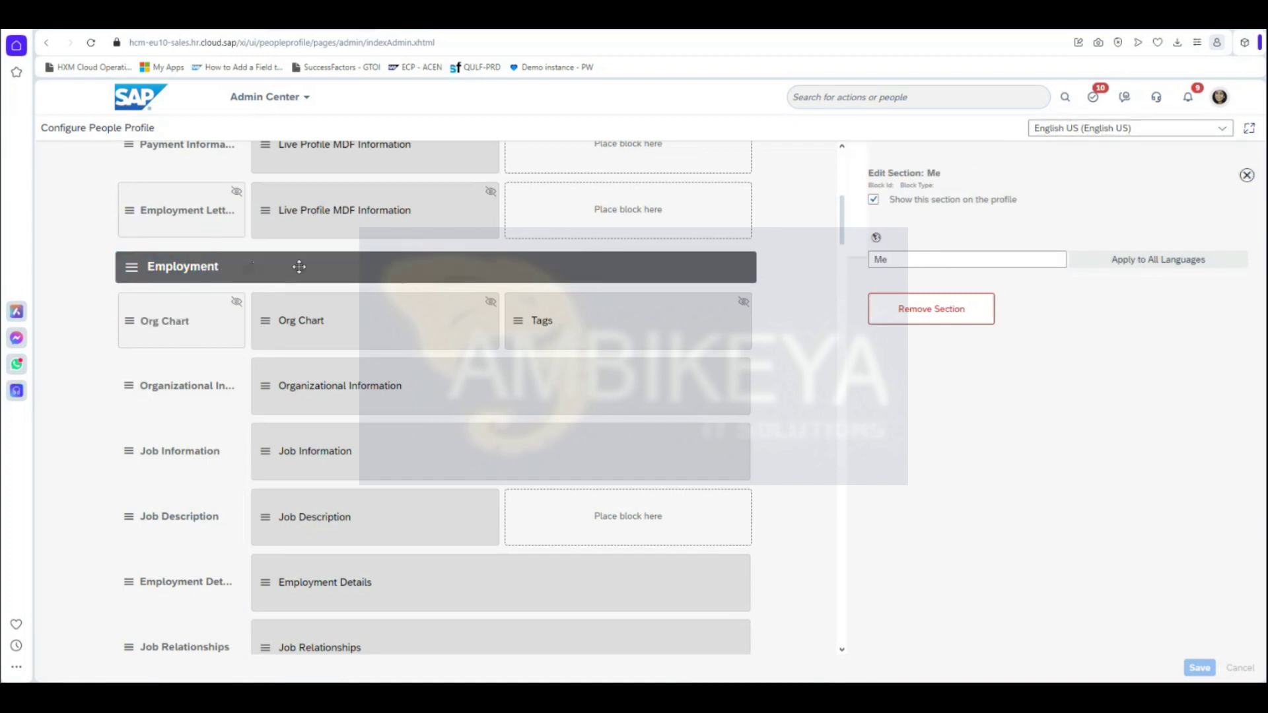
{"action": "left_click_drag", "start_coordinate": [300, 267], "coordinate": [445, 318]}
{"action": "left_click", "coordinate": [379, 259]}
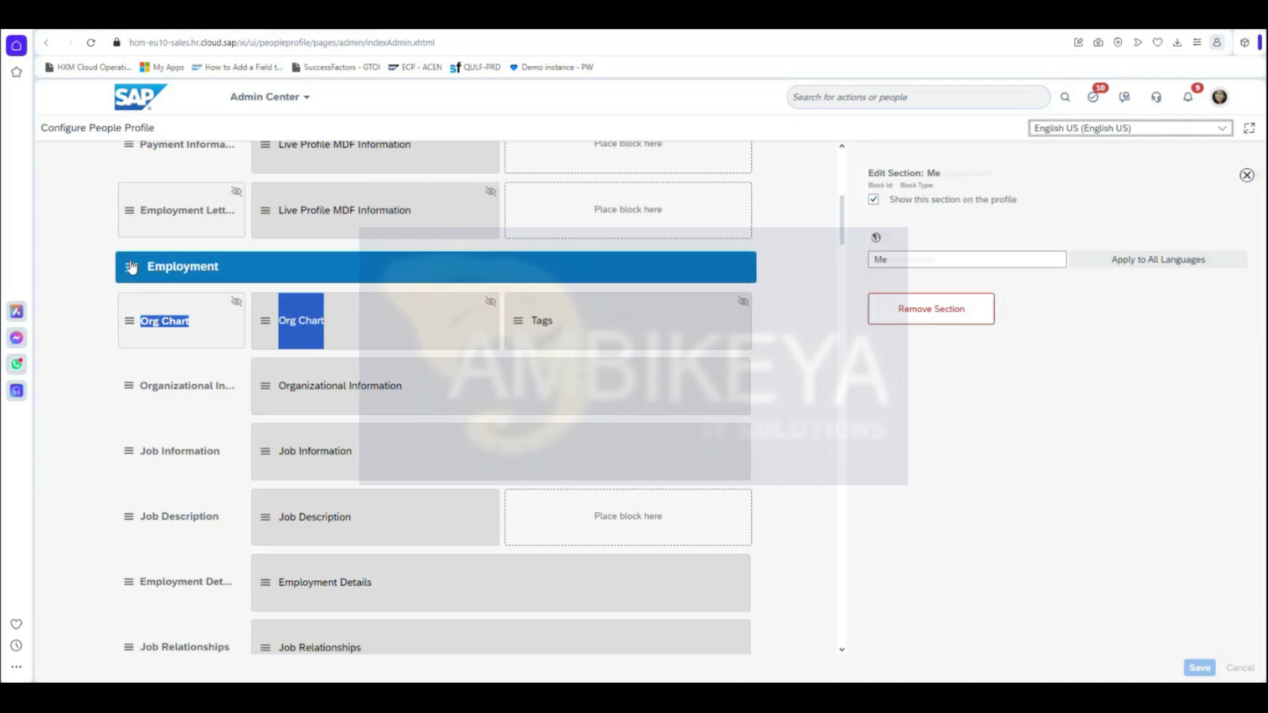
{"action": "left_click", "coordinate": [943, 264]}
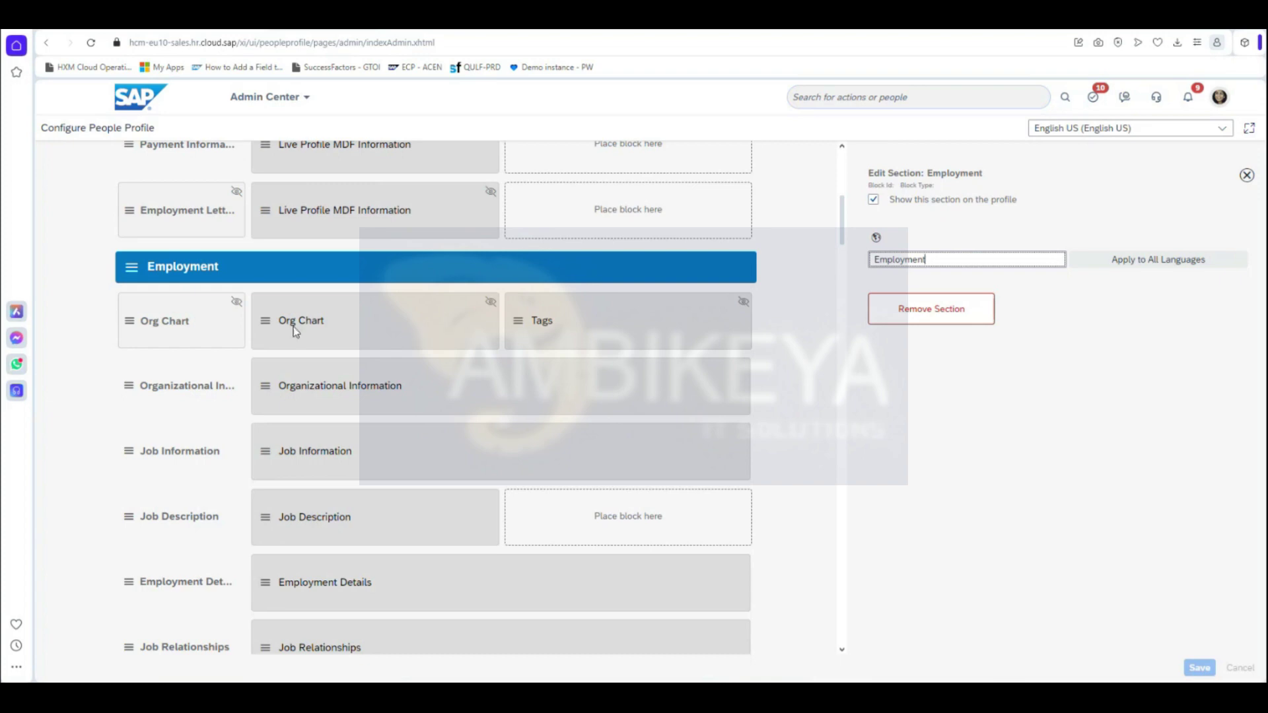
Set the Org Chart subsection in the Employment section to show on the profile and save the configuration.
{"action": "left_click", "coordinate": [192, 318]}
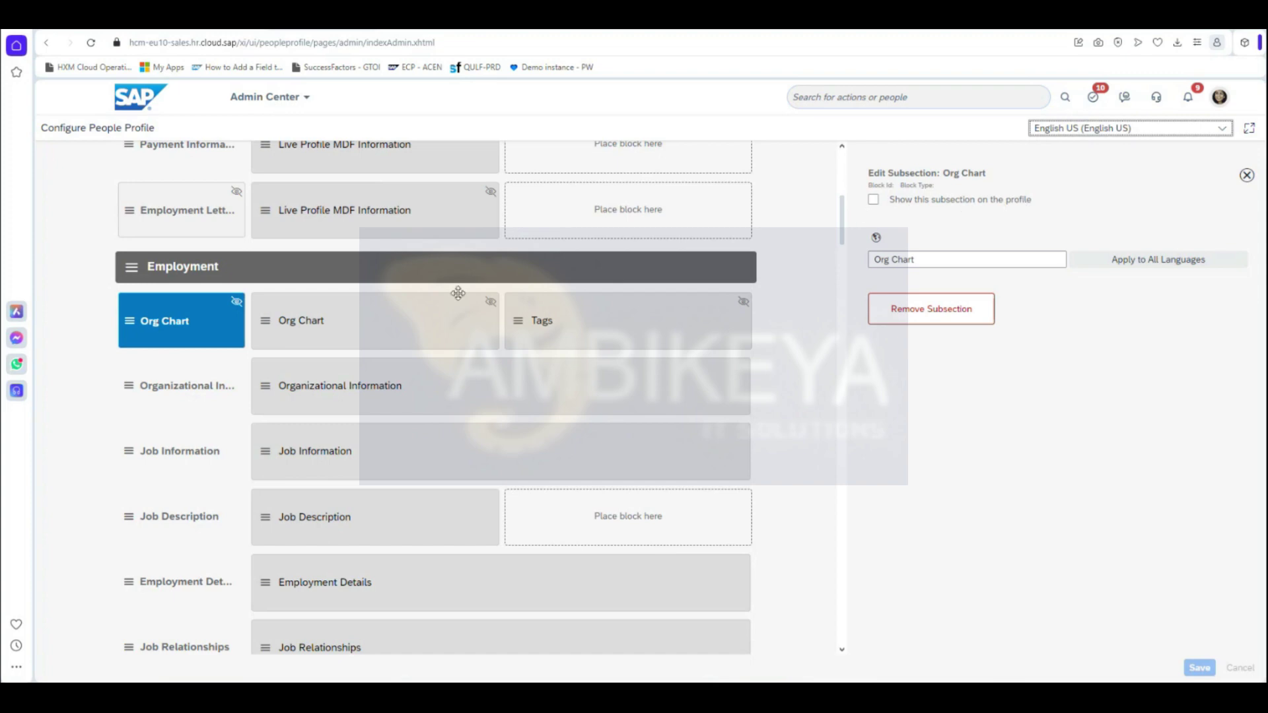
{"action": "left_click", "coordinate": [874, 200]}
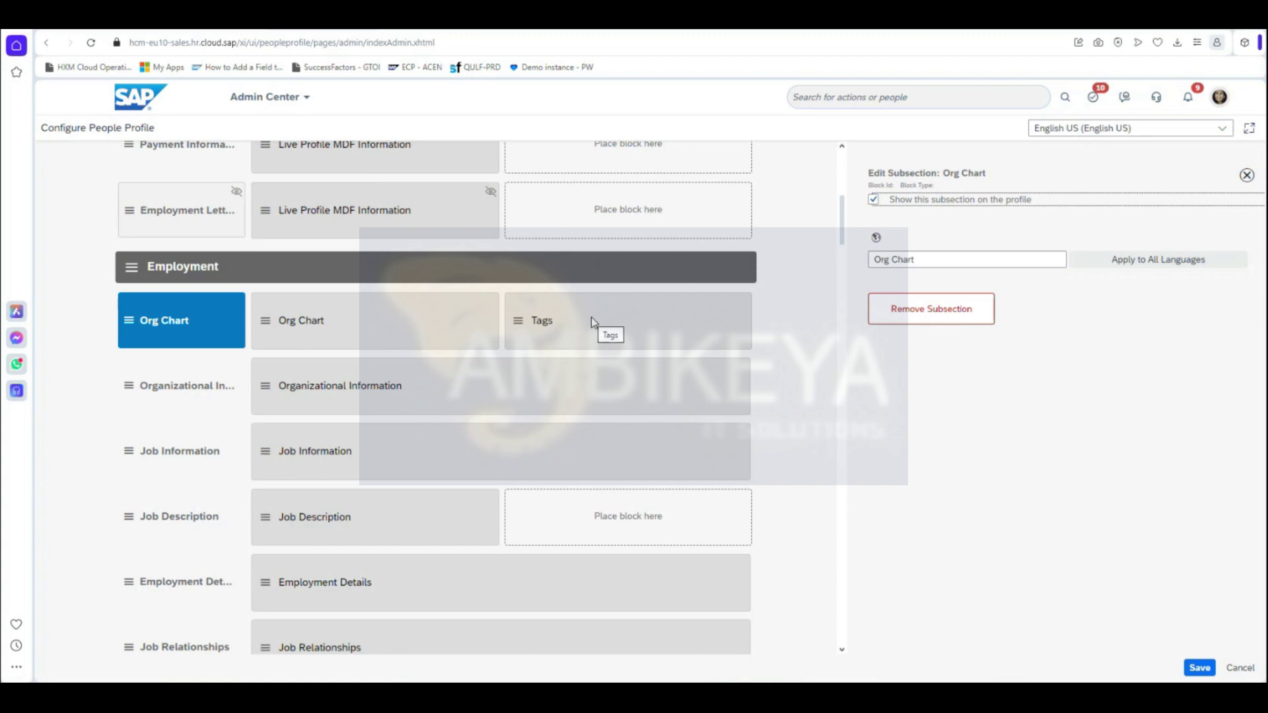
{"action": "scroll", "coordinate": [534, 562], "scroll_direction": "down", "scroll_amount": 5}
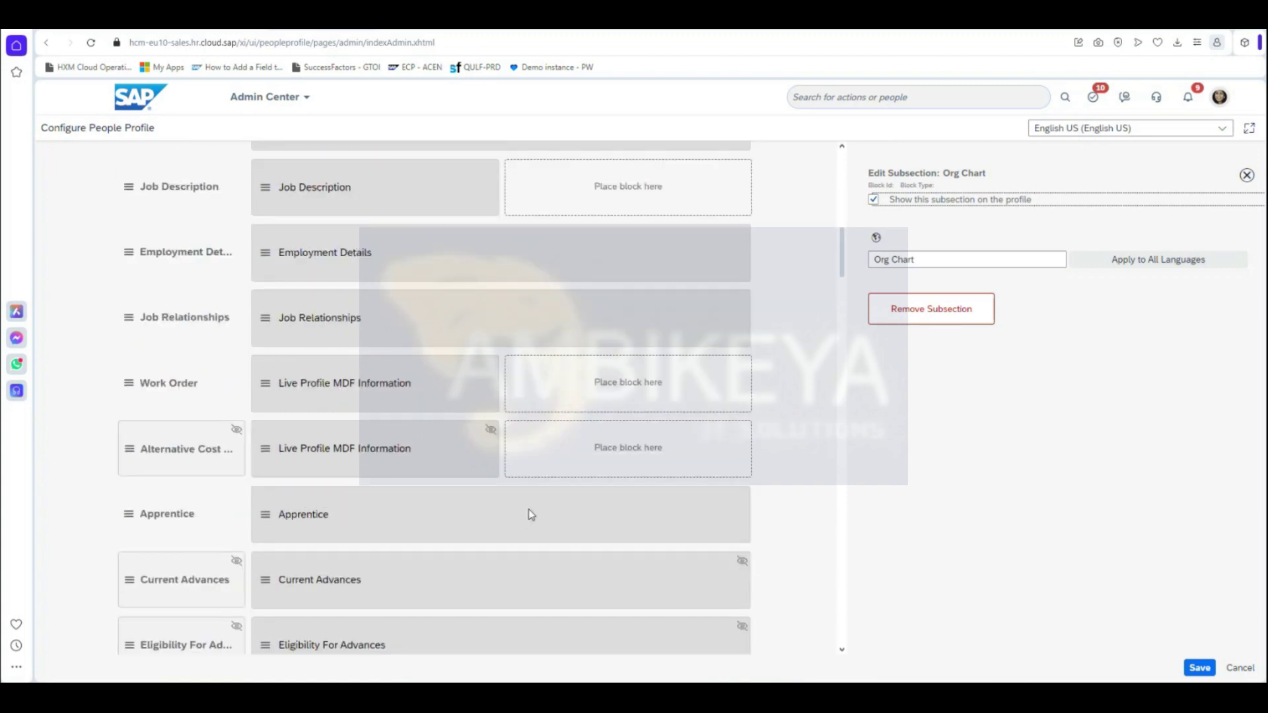
{"action": "scroll", "coordinate": [540, 513], "scroll_direction": "down", "scroll_amount": 3}
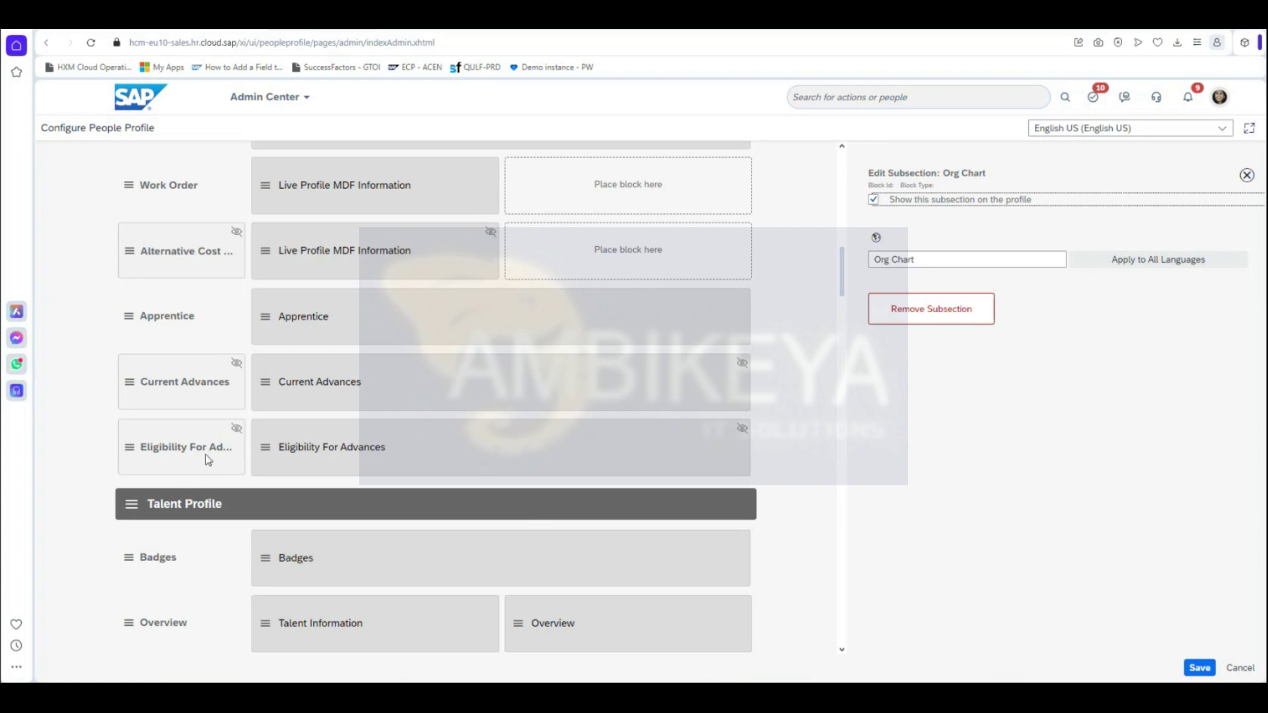
{"action": "scroll", "coordinate": [568, 486], "scroll_direction": "up", "scroll_amount": 7}
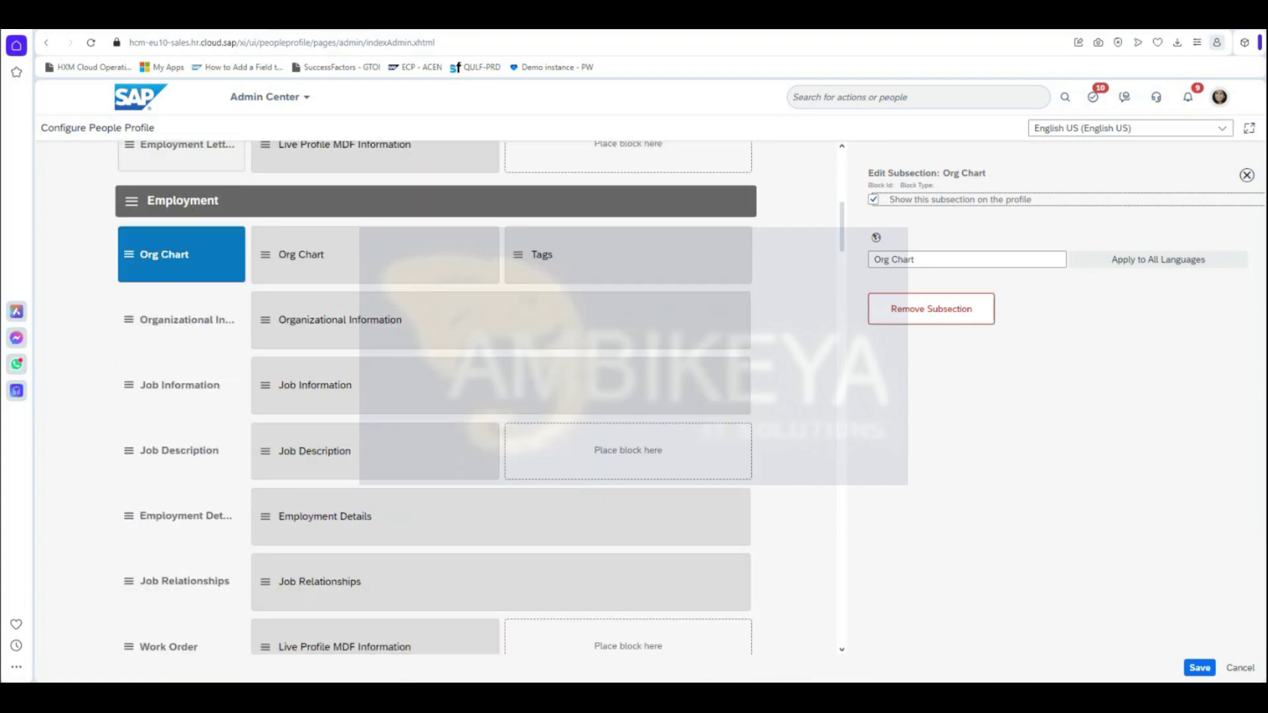
{"action": "left_click", "coordinate": [1199, 667]}
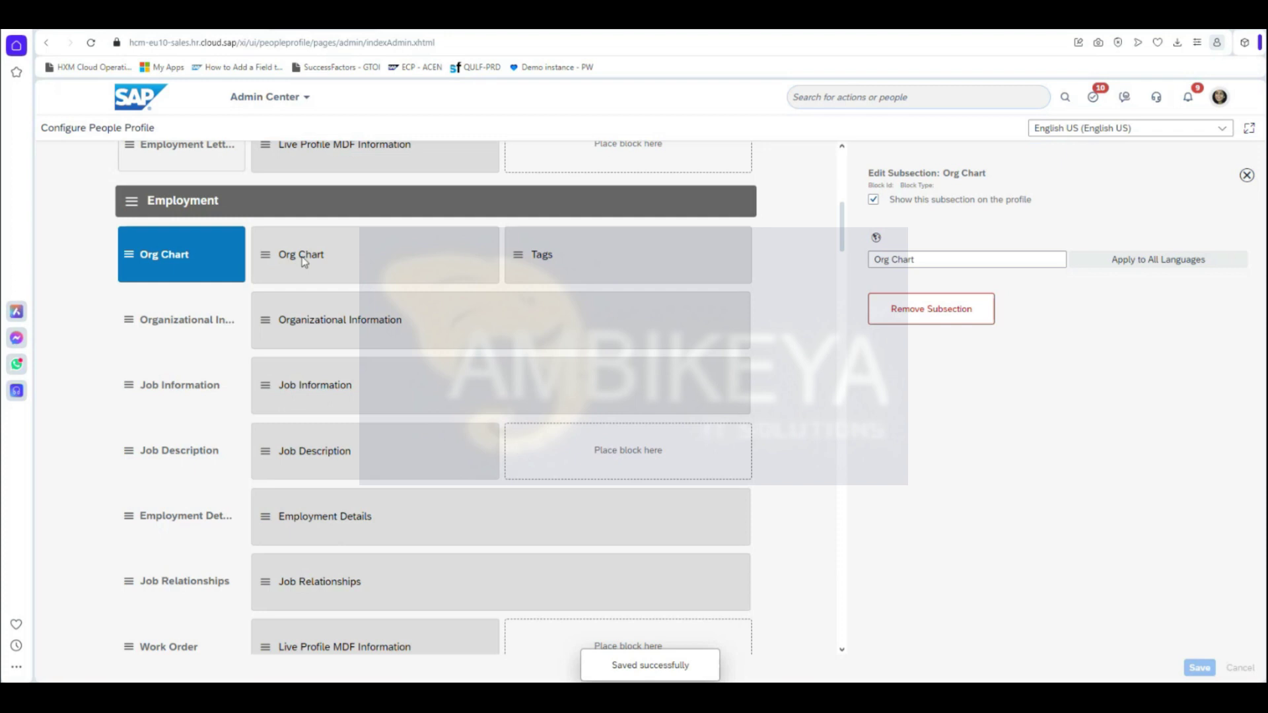
Examine the settings of the Org Chart, Organizational Information and Job Information blocks in the Employment section.
{"action": "left_click", "coordinate": [340, 259]}
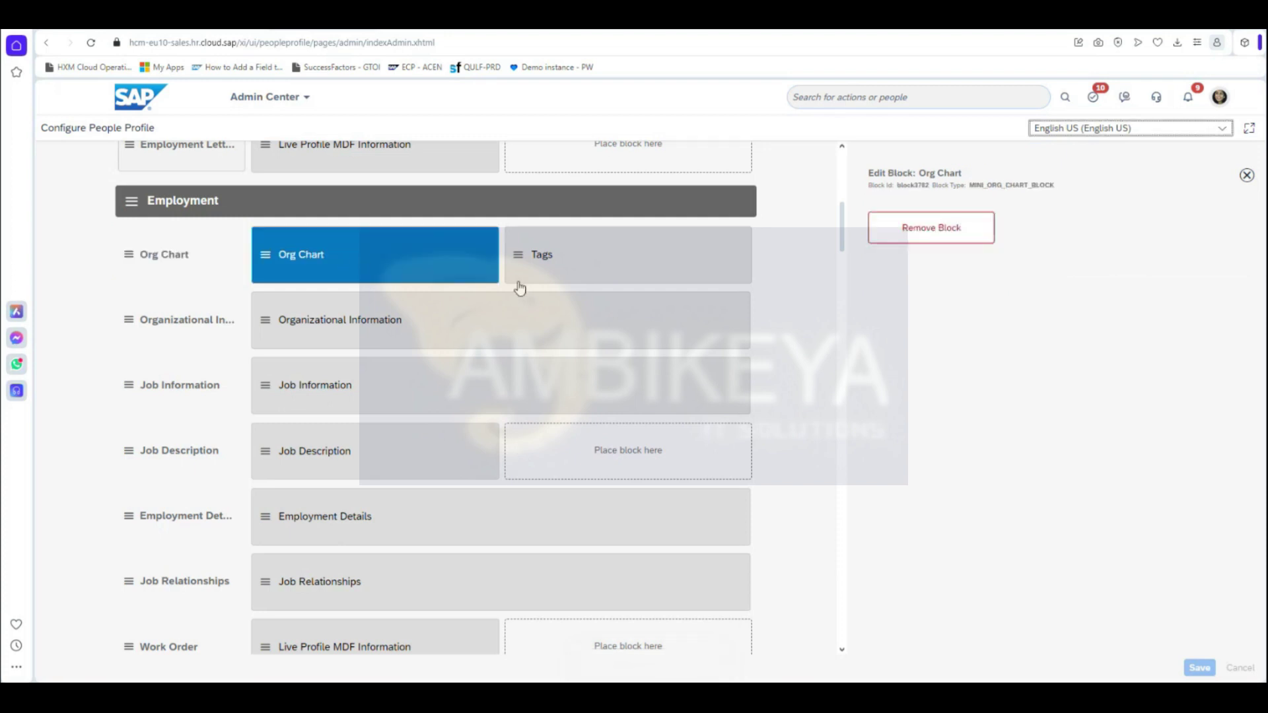
{"action": "left_click", "coordinate": [331, 323]}
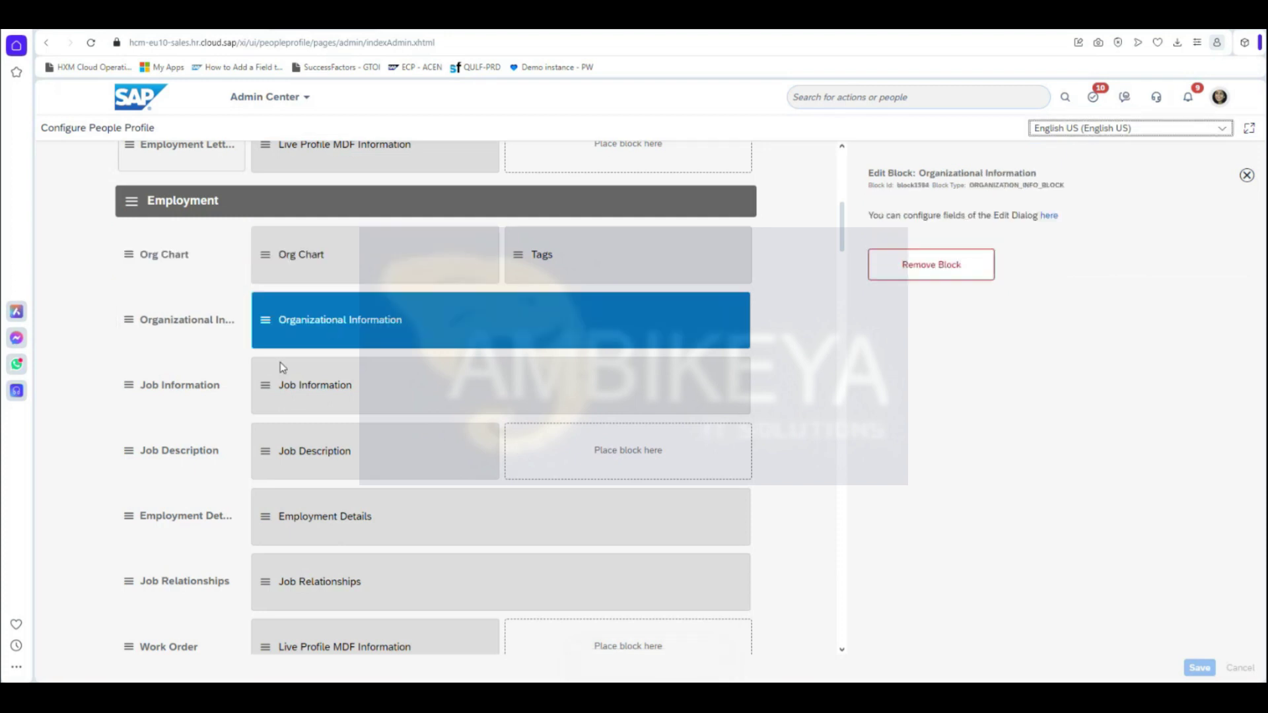
{"action": "left_click", "coordinate": [267, 396]}
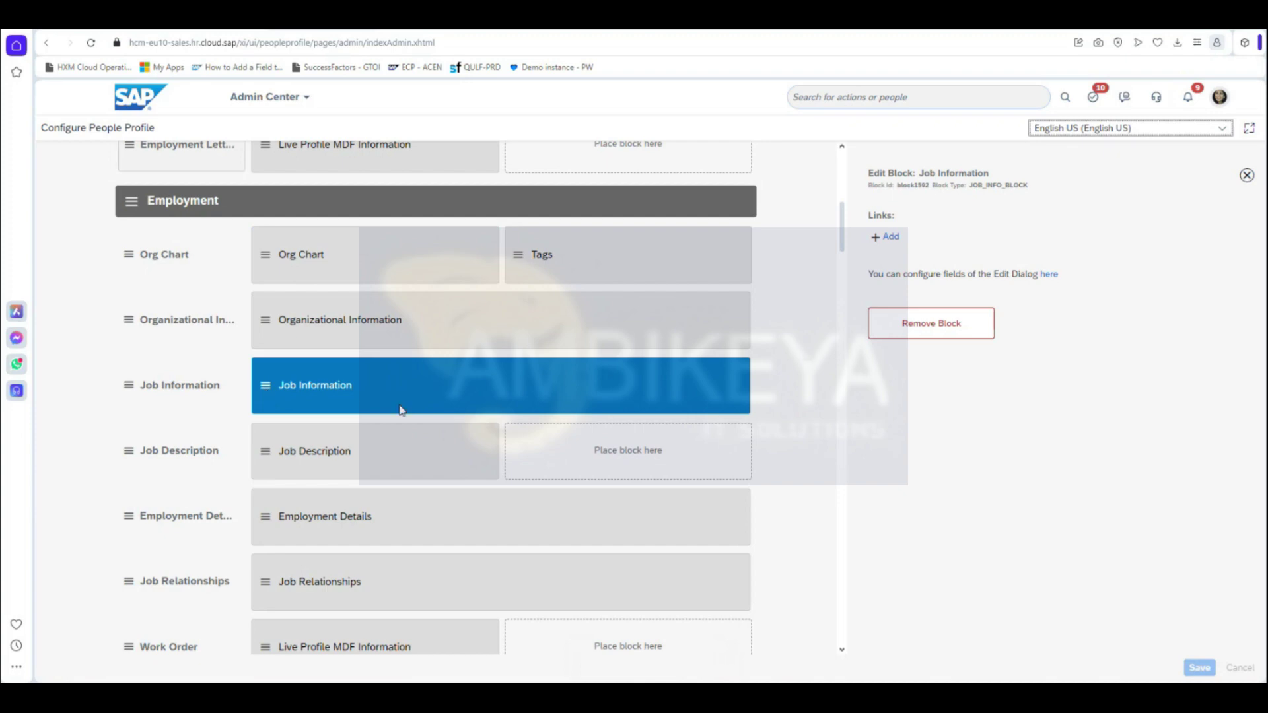
Review the field configuration of the Job Information block's edit dialog and close it without saving.
{"action": "left_click", "coordinate": [1050, 275]}
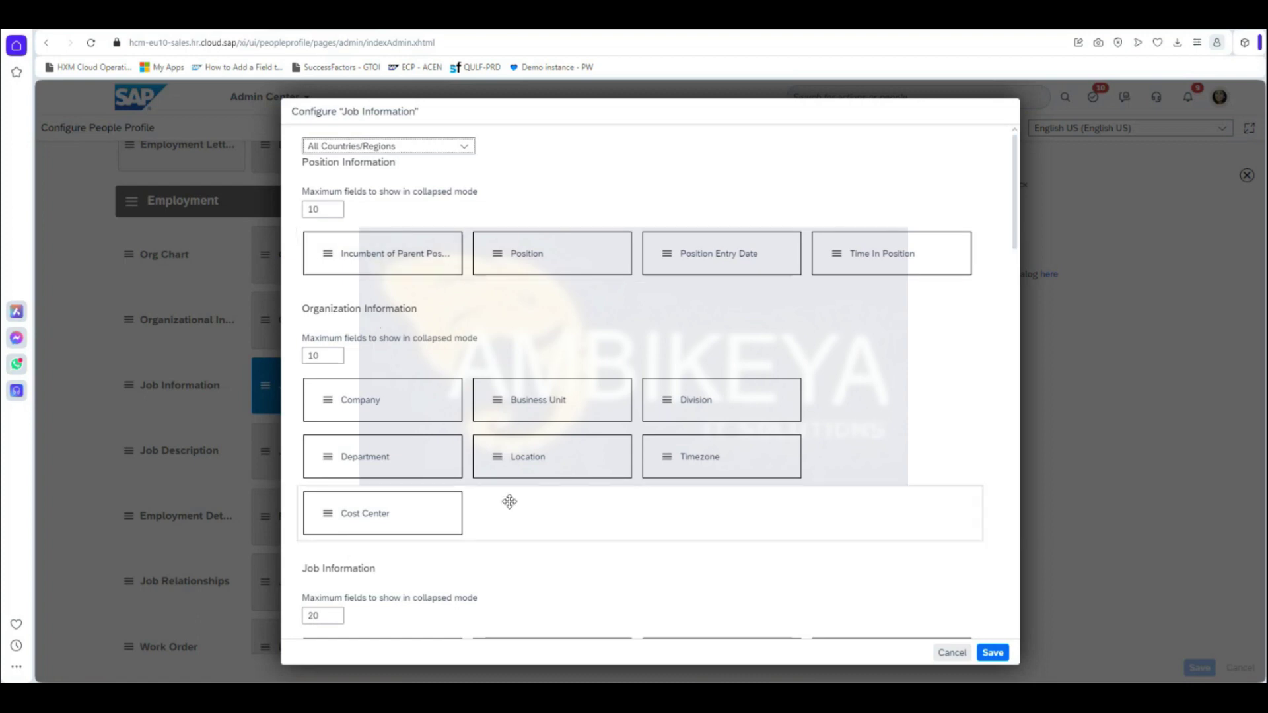
{"action": "scroll", "coordinate": [533, 526], "scroll_direction": "down", "scroll_amount": 3}
{"action": "scroll", "coordinate": [535, 525], "scroll_direction": "down", "scroll_amount": 7}
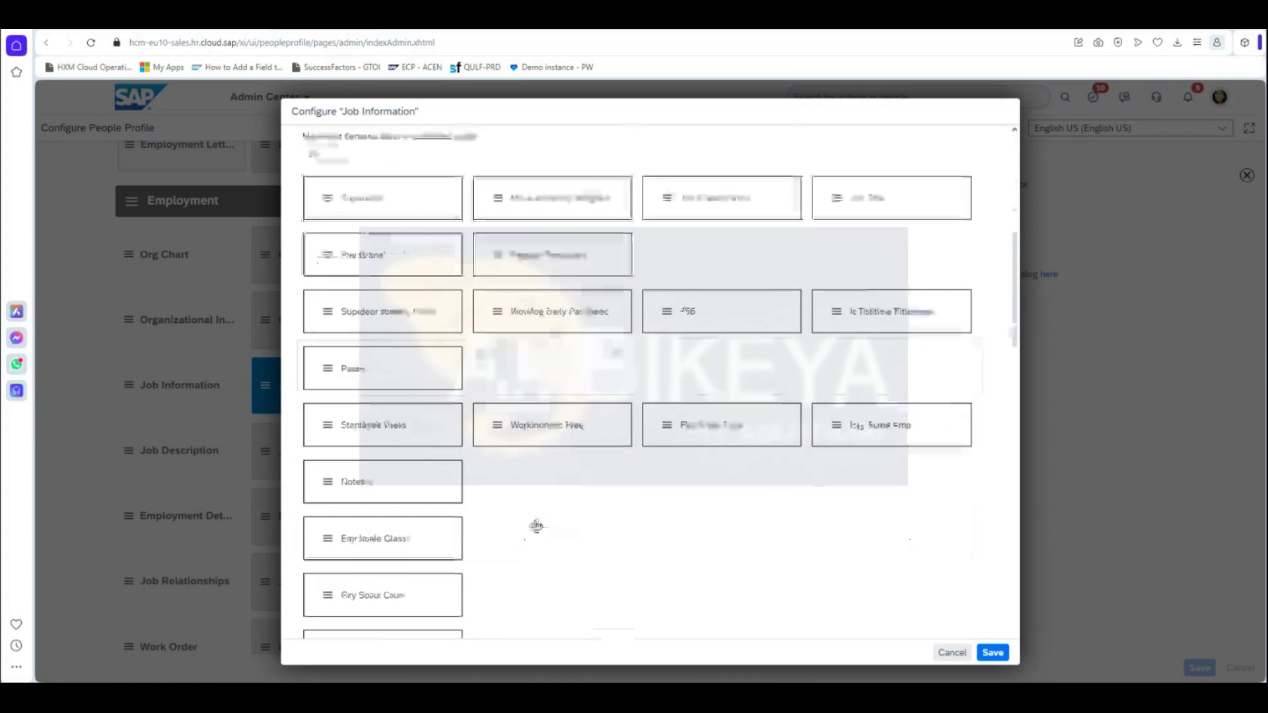
{"action": "scroll", "coordinate": [632, 504], "scroll_direction": "down", "scroll_amount": 10}
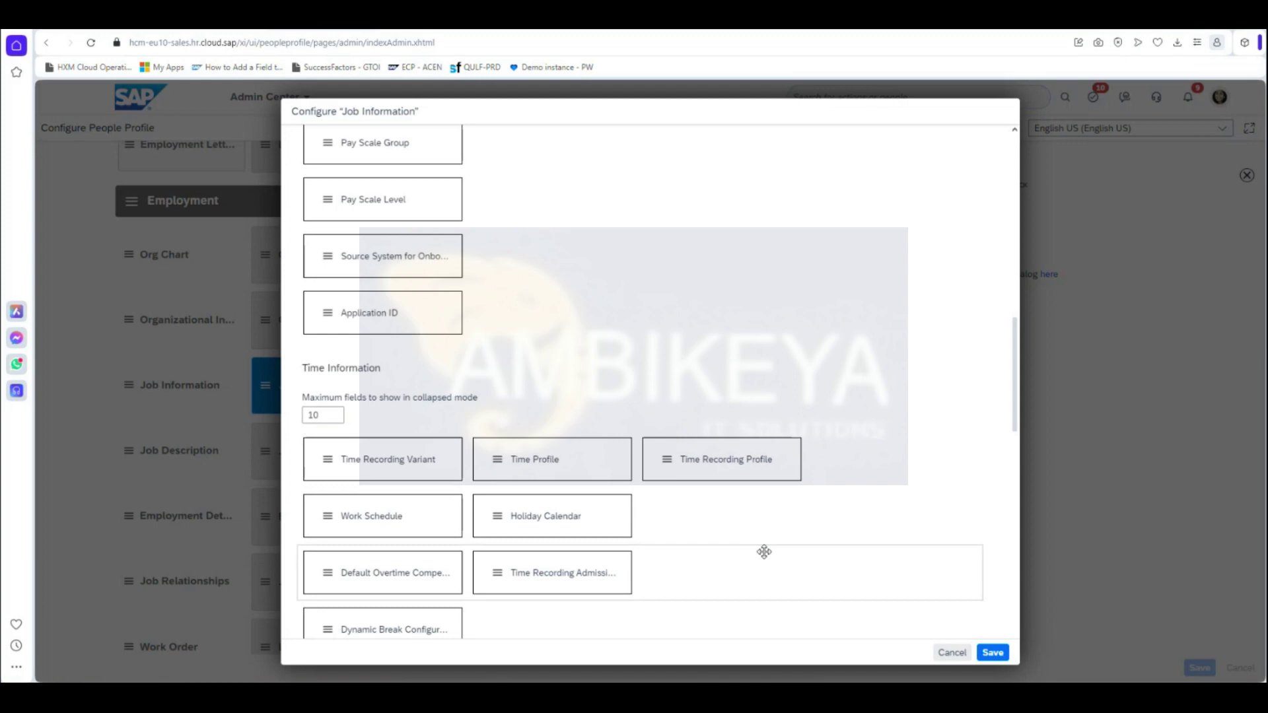
{"action": "scroll", "coordinate": [767, 550], "scroll_direction": "down", "scroll_amount": 7}
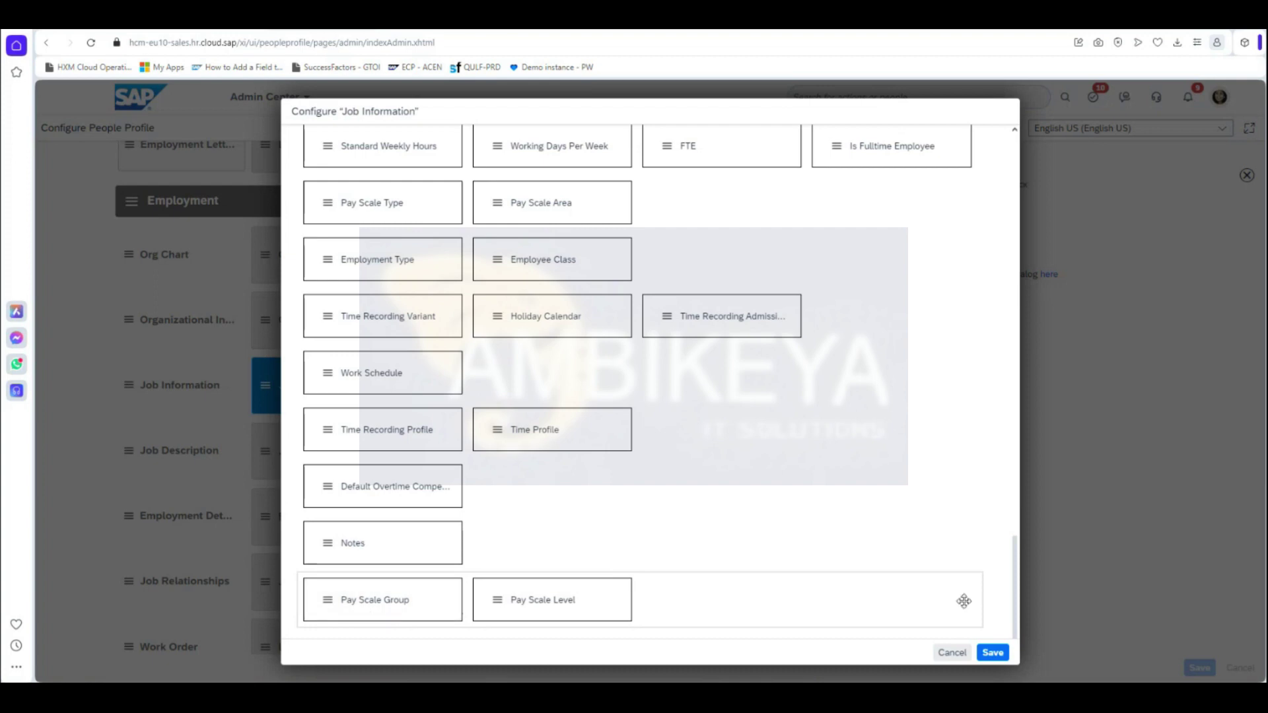
{"action": "left_click", "coordinate": [964, 654]}
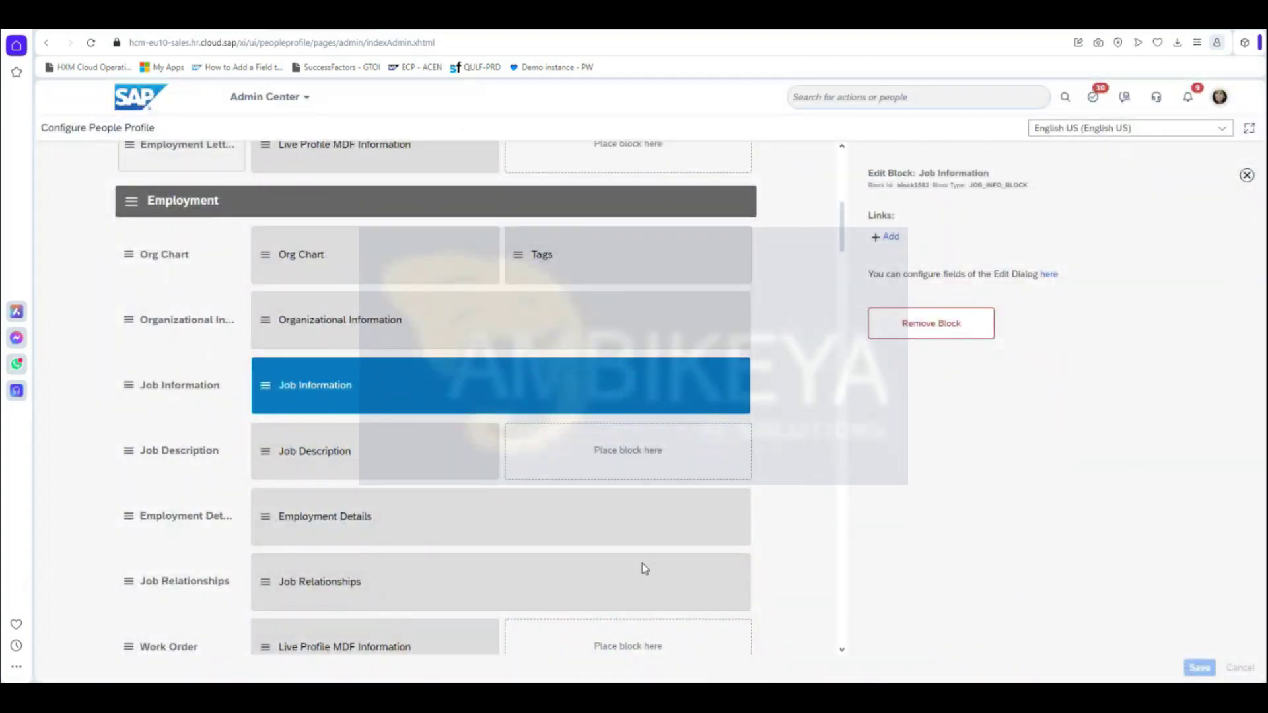
Examine the Talent Profile section's subsection settings, from Badges and Overview through Objectives Portlet to Promotability and Performance.
{"action": "scroll", "coordinate": [377, 526], "scroll_direction": "down", "scroll_amount": 6}
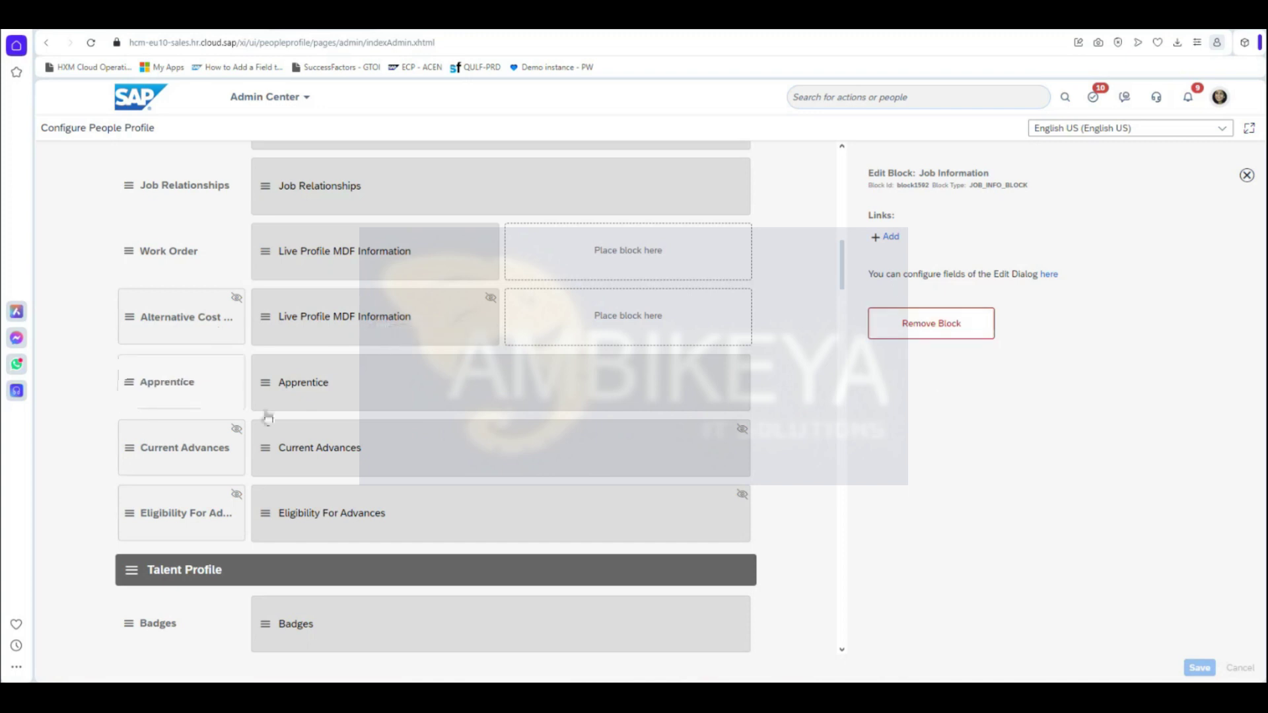
{"action": "scroll", "coordinate": [403, 506], "scroll_direction": "up", "scroll_amount": 9}
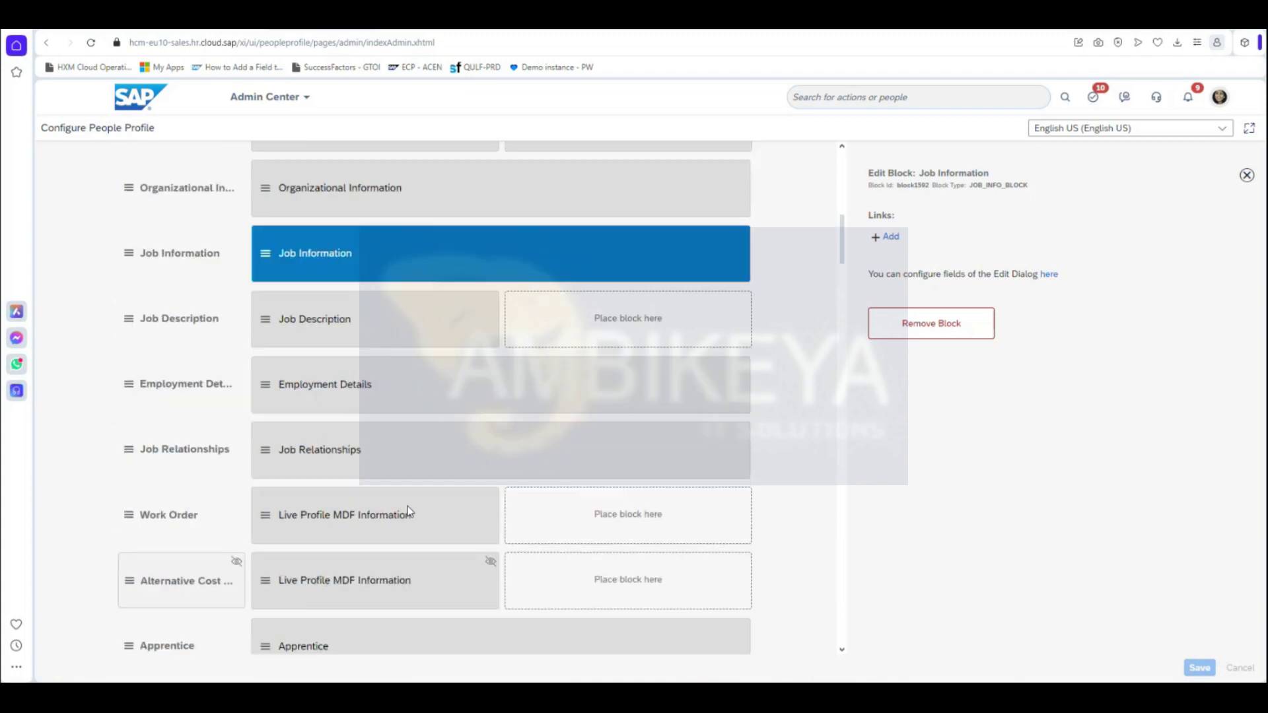
{"action": "scroll", "coordinate": [410, 510], "scroll_direction": "up", "scroll_amount": 5}
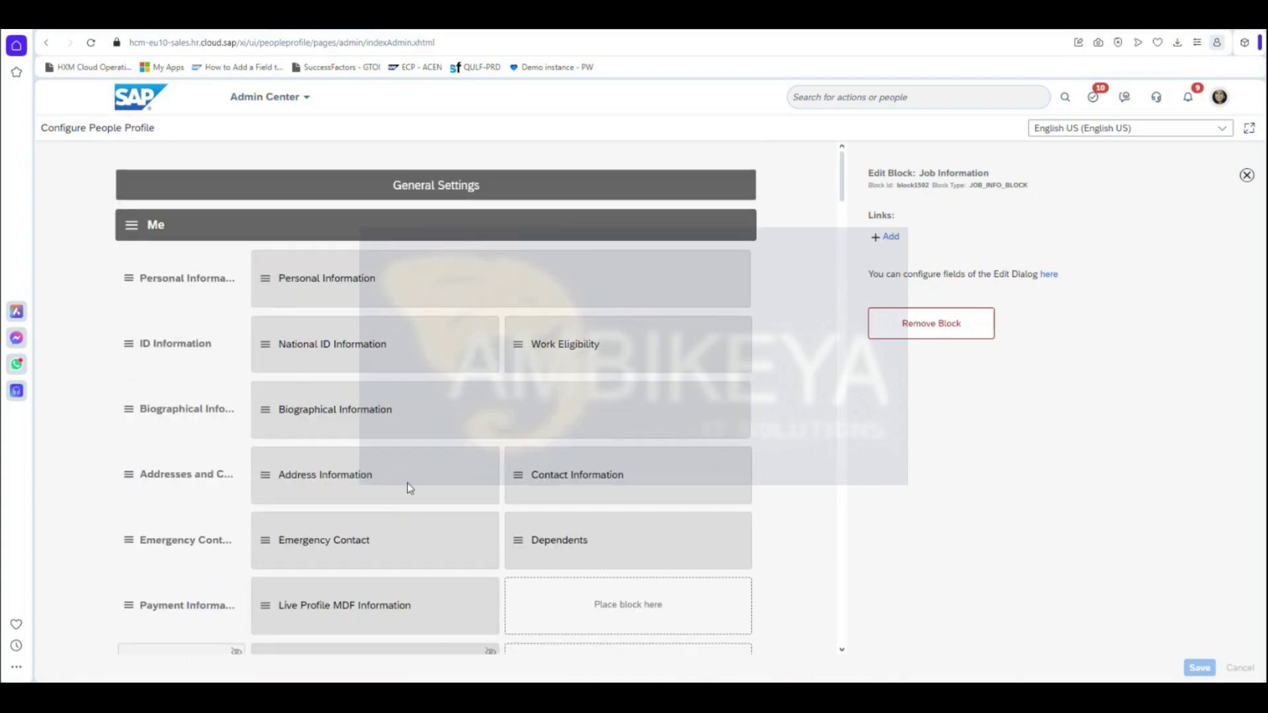
{"action": "scroll", "coordinate": [410, 508], "scroll_direction": "down", "scroll_amount": 10}
{"action": "scroll", "coordinate": [409, 490], "scroll_direction": "down", "scroll_amount": 10}
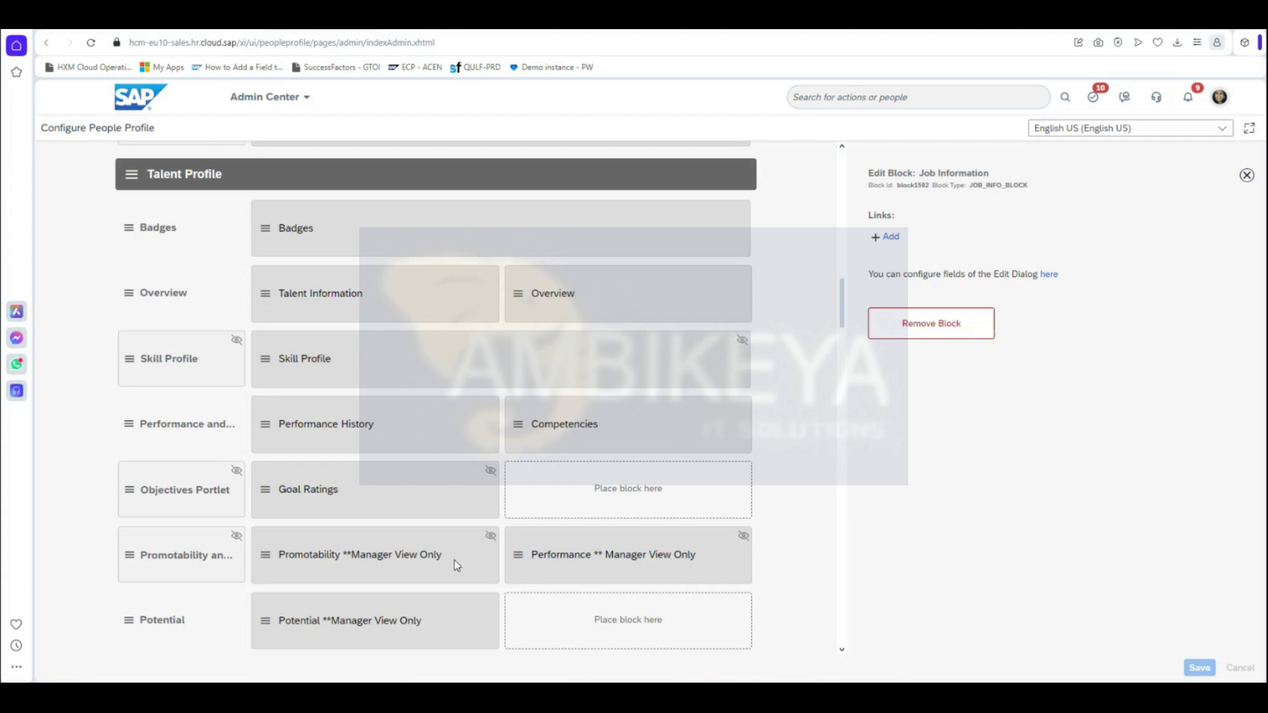
{"action": "left_click", "coordinate": [179, 244]}
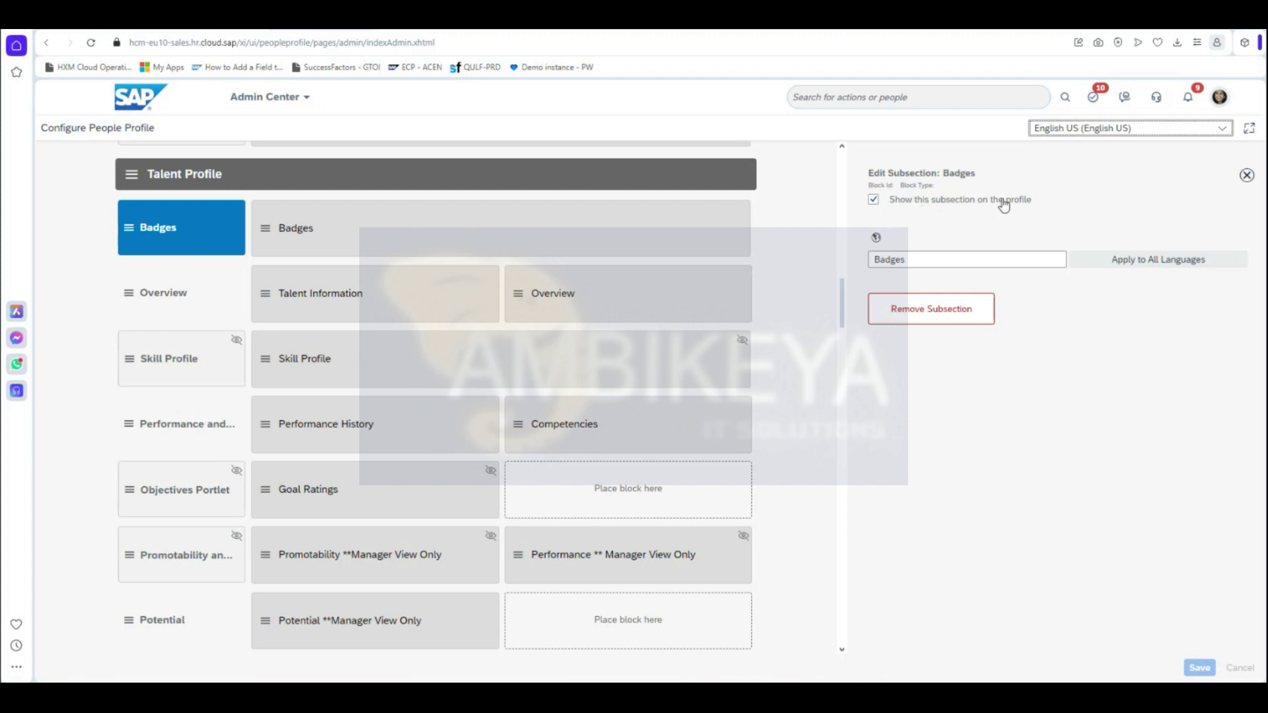
{"action": "left_click", "coordinate": [177, 309]}
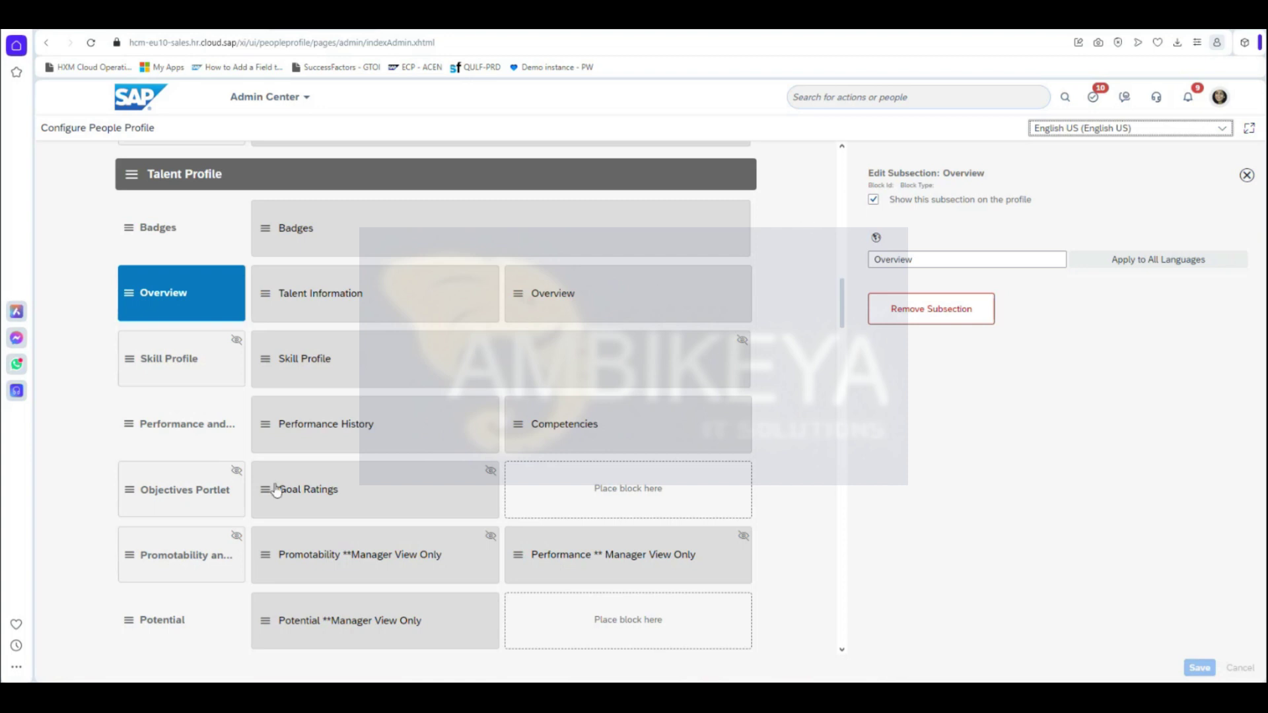
{"action": "left_click", "coordinate": [187, 370]}
{"action": "left_click", "coordinate": [192, 424]}
{"action": "left_click", "coordinate": [189, 491]}
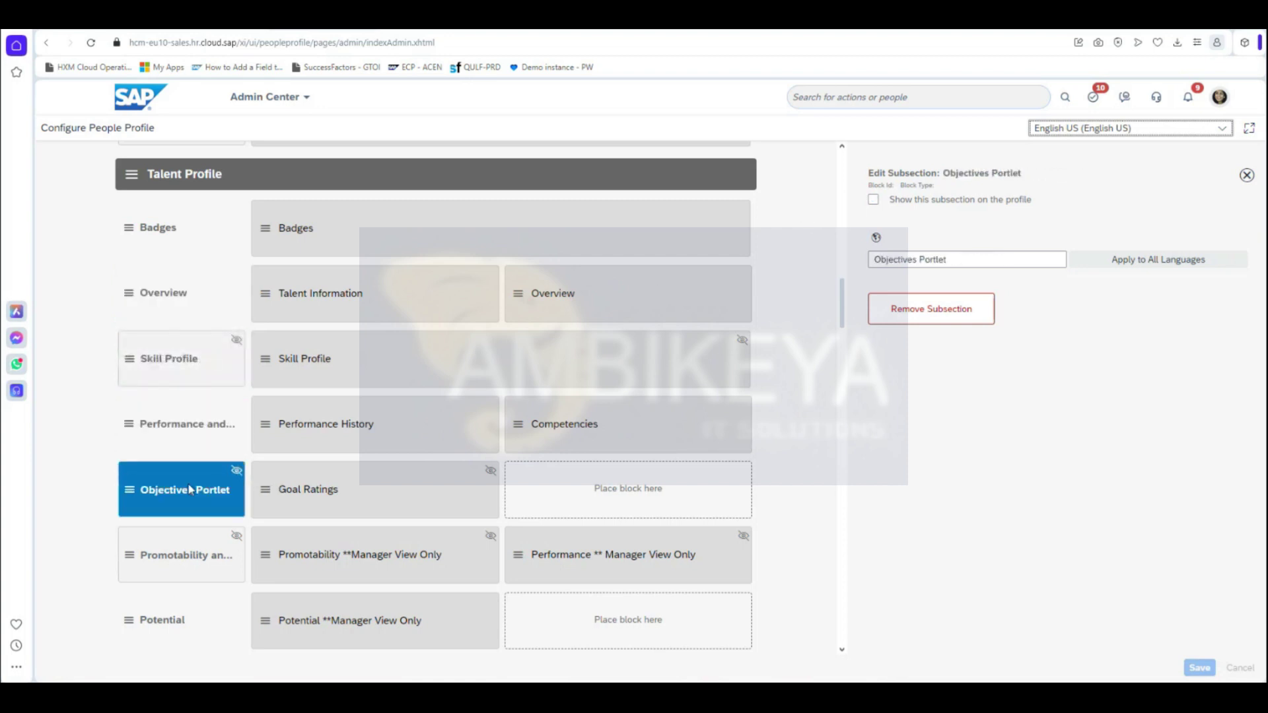
{"action": "left_click", "coordinate": [188, 554]}
{"action": "scroll", "coordinate": [191, 548], "scroll_direction": "down", "scroll_amount": 5}
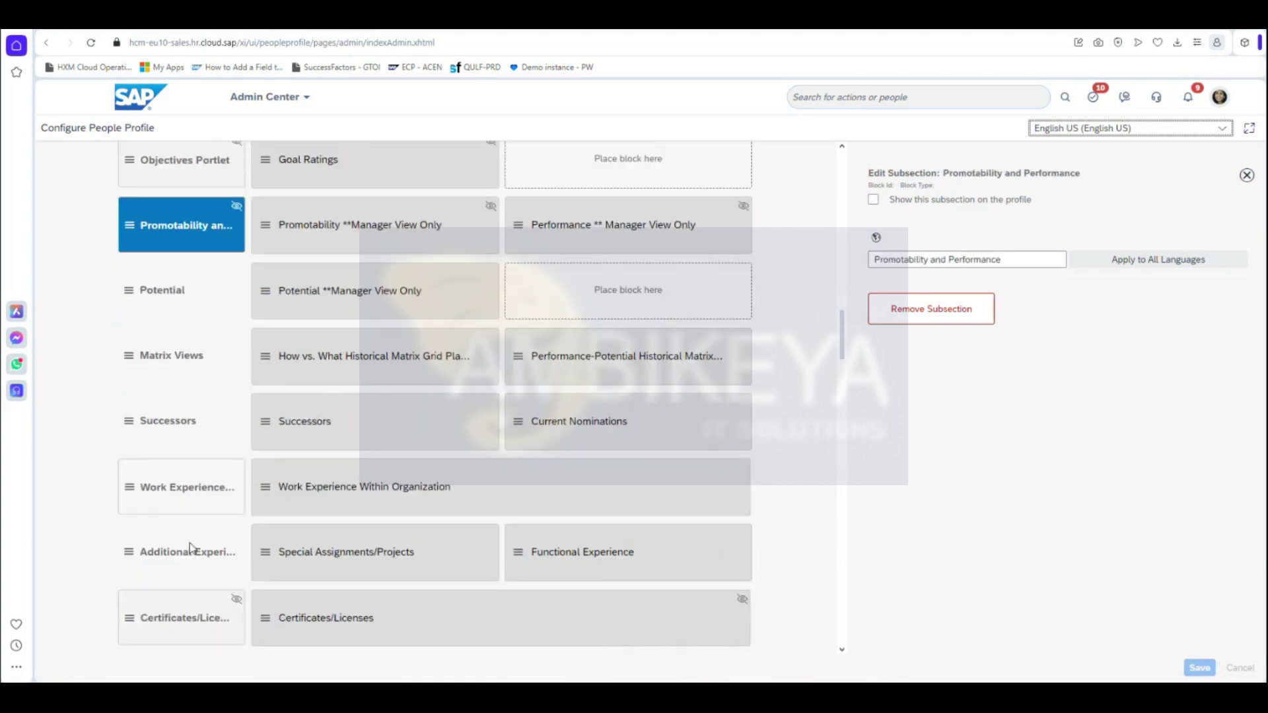
Examine the Compensation section's Current Pay subsection and its Compensation Information, Pay Component Non Recurring and recurring deduction MDF blocks.
{"action": "scroll", "coordinate": [192, 547], "scroll_direction": "down", "scroll_amount": 11}
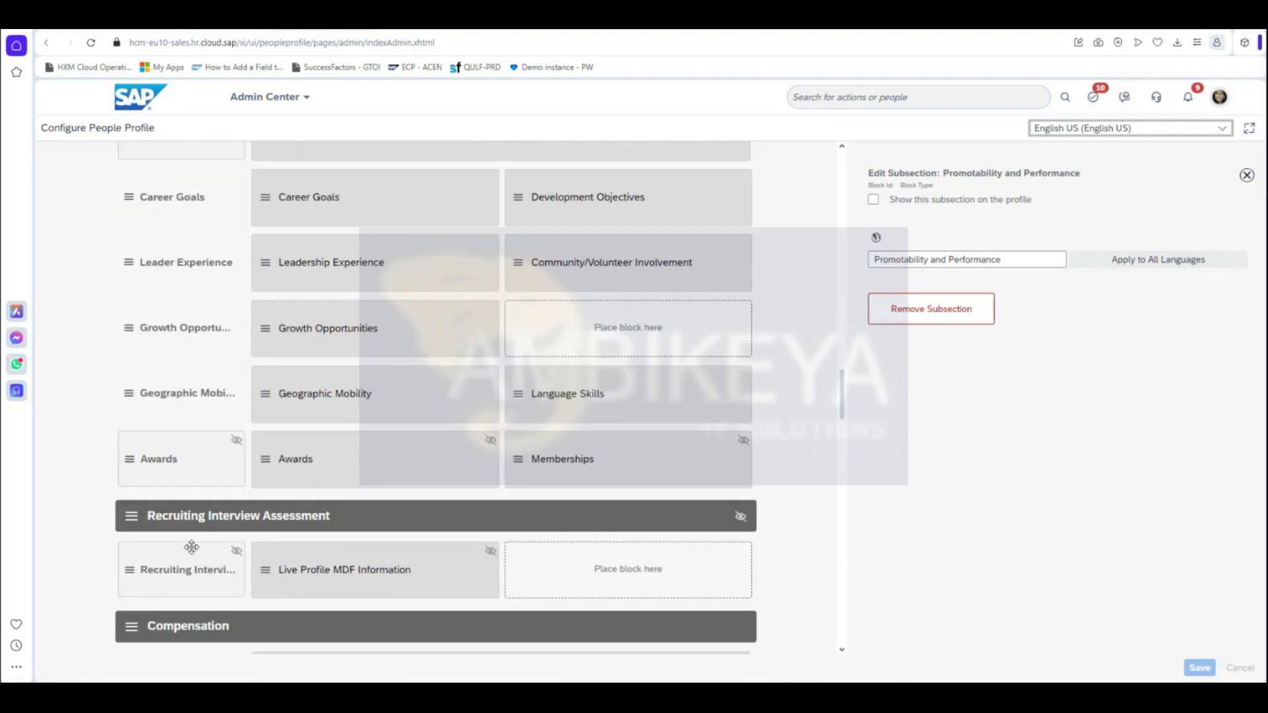
{"action": "scroll", "coordinate": [165, 502], "scroll_direction": "down", "scroll_amount": 3}
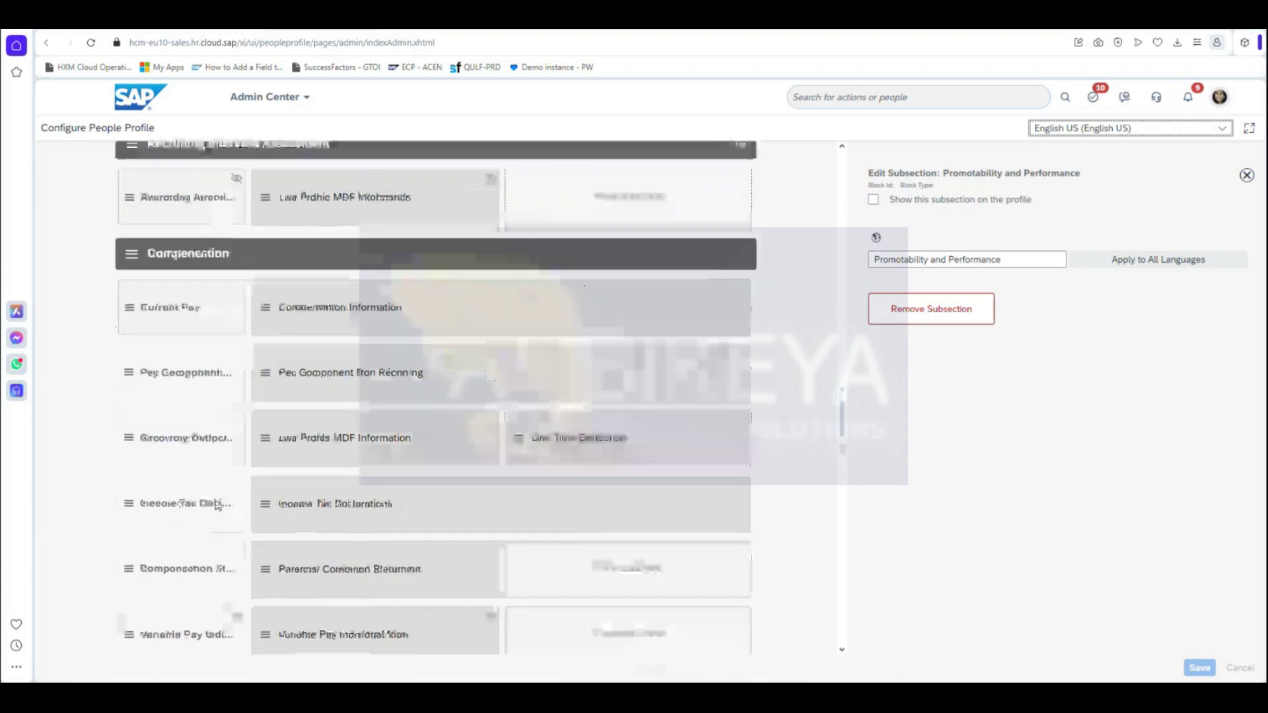
{"action": "left_click", "coordinate": [201, 302]}
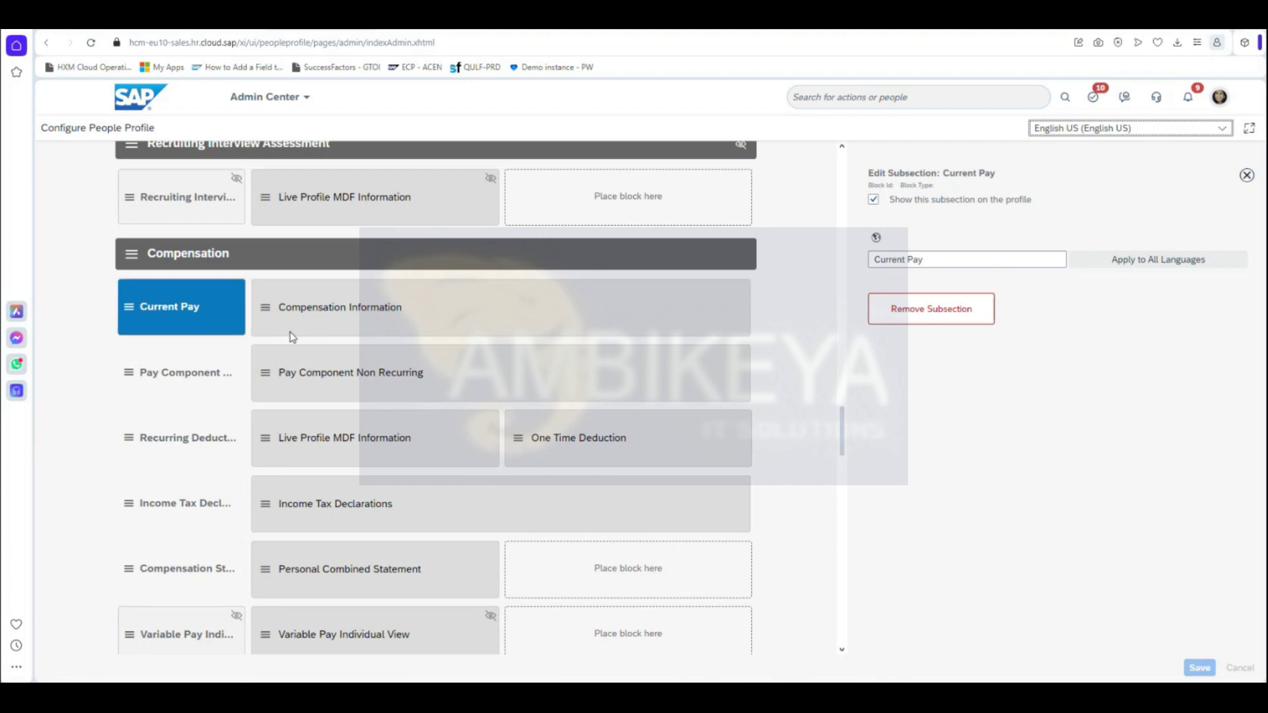
{"action": "left_click", "coordinate": [389, 309]}
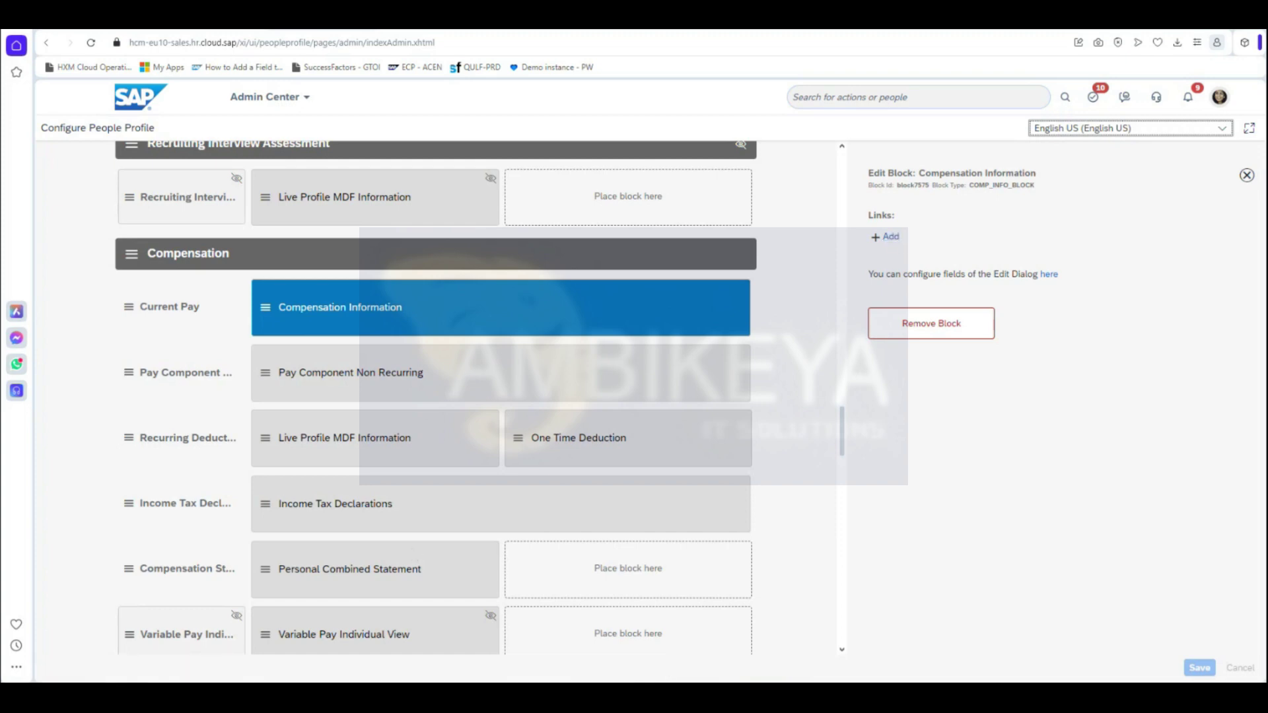
{"action": "scroll", "coordinate": [475, 568], "scroll_direction": "down", "scroll_amount": 2}
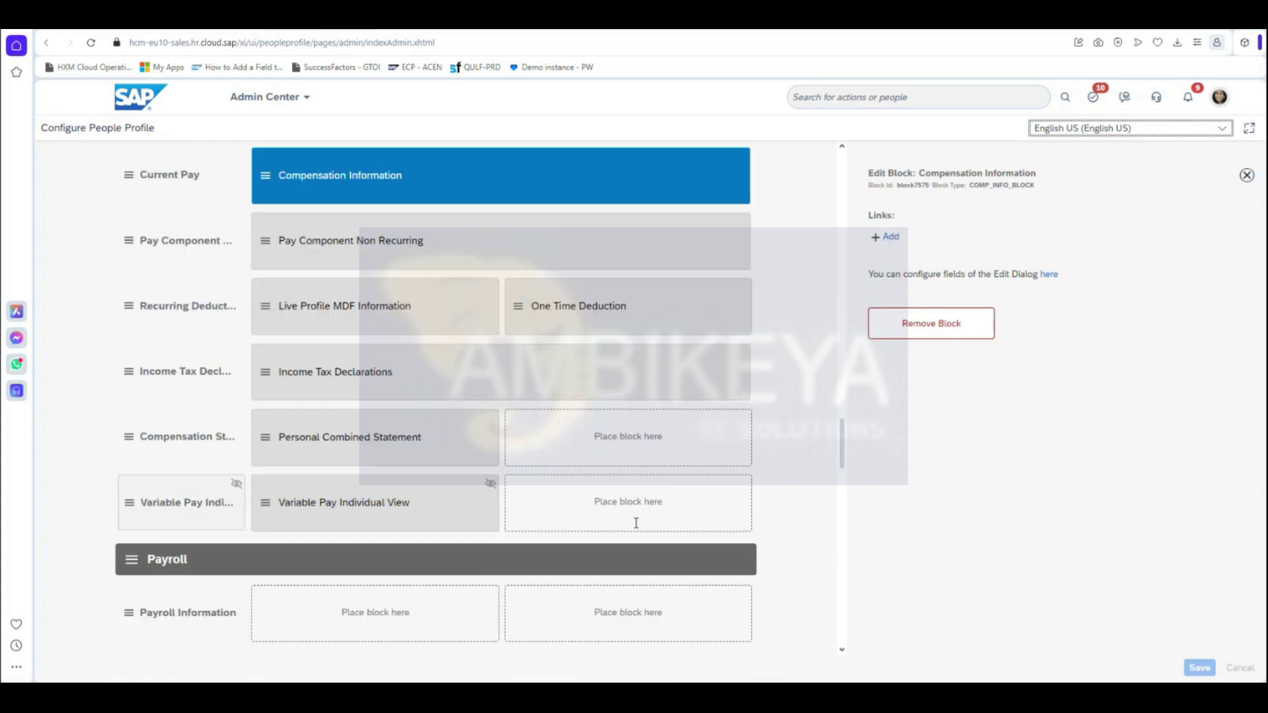
{"action": "left_click", "coordinate": [370, 253]}
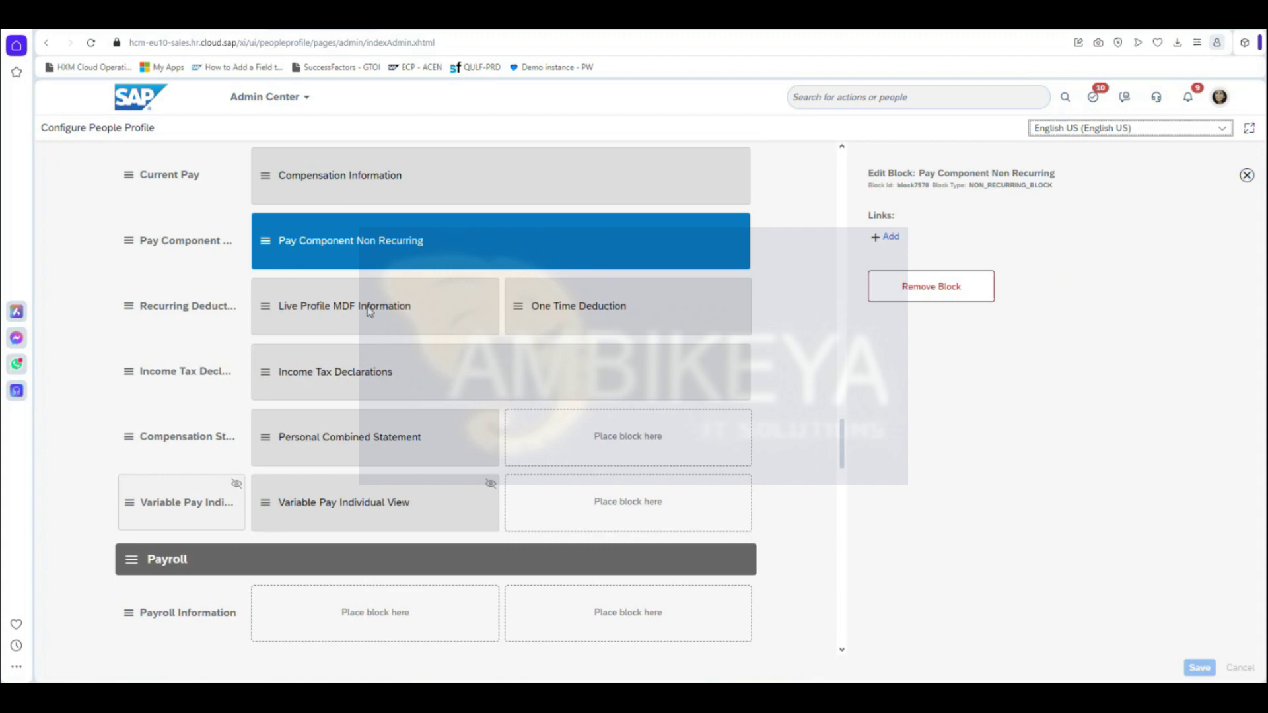
{"action": "left_click", "coordinate": [368, 308]}
Examine the settings of the Payroll section and its Payroll Information subsection.
{"action": "scroll", "coordinate": [393, 487], "scroll_direction": "down", "scroll_amount": 5}
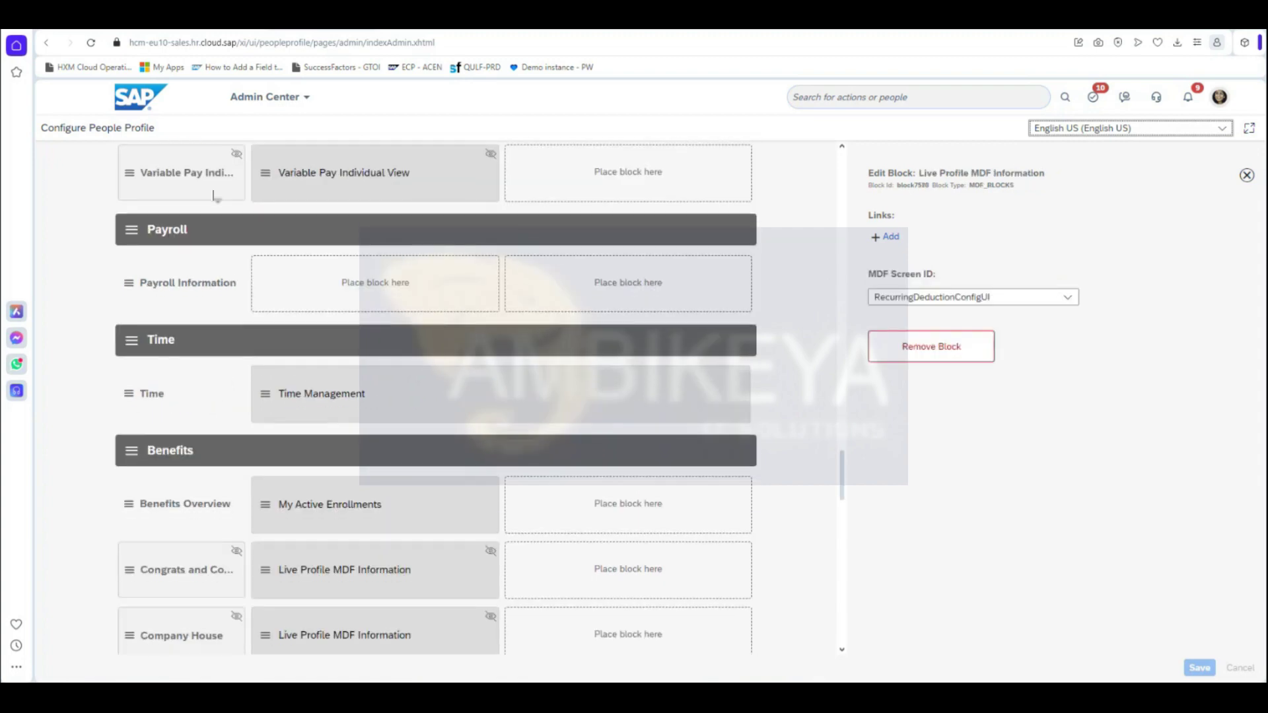
{"action": "left_click", "coordinate": [166, 235]}
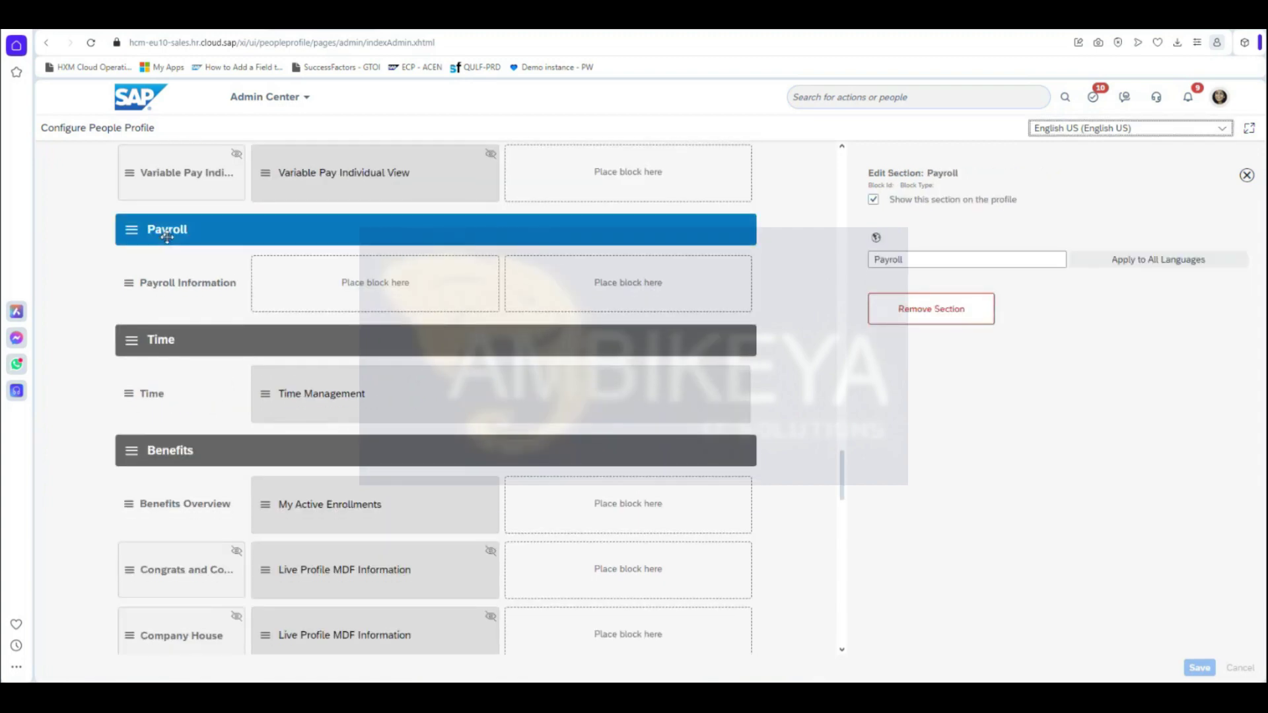
{"action": "left_click", "coordinate": [233, 290]}
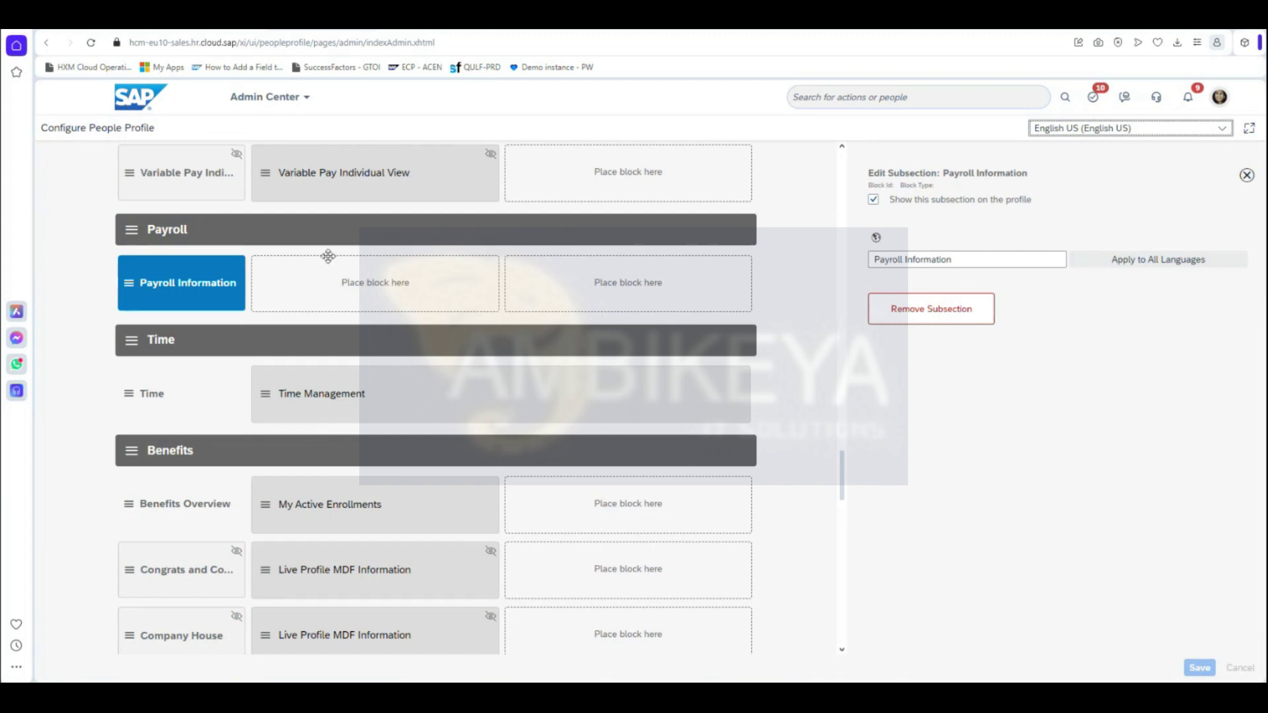
{"action": "left_click", "coordinate": [165, 234]}
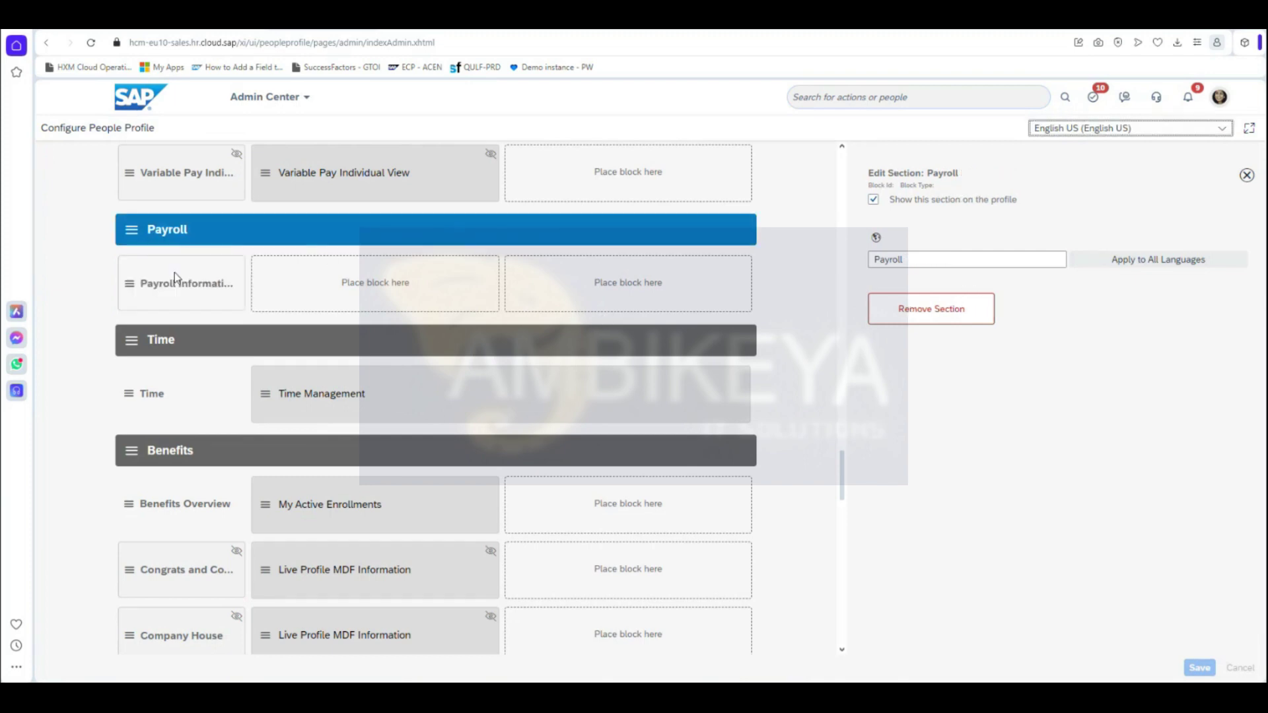
{"action": "left_click", "coordinate": [179, 278]}
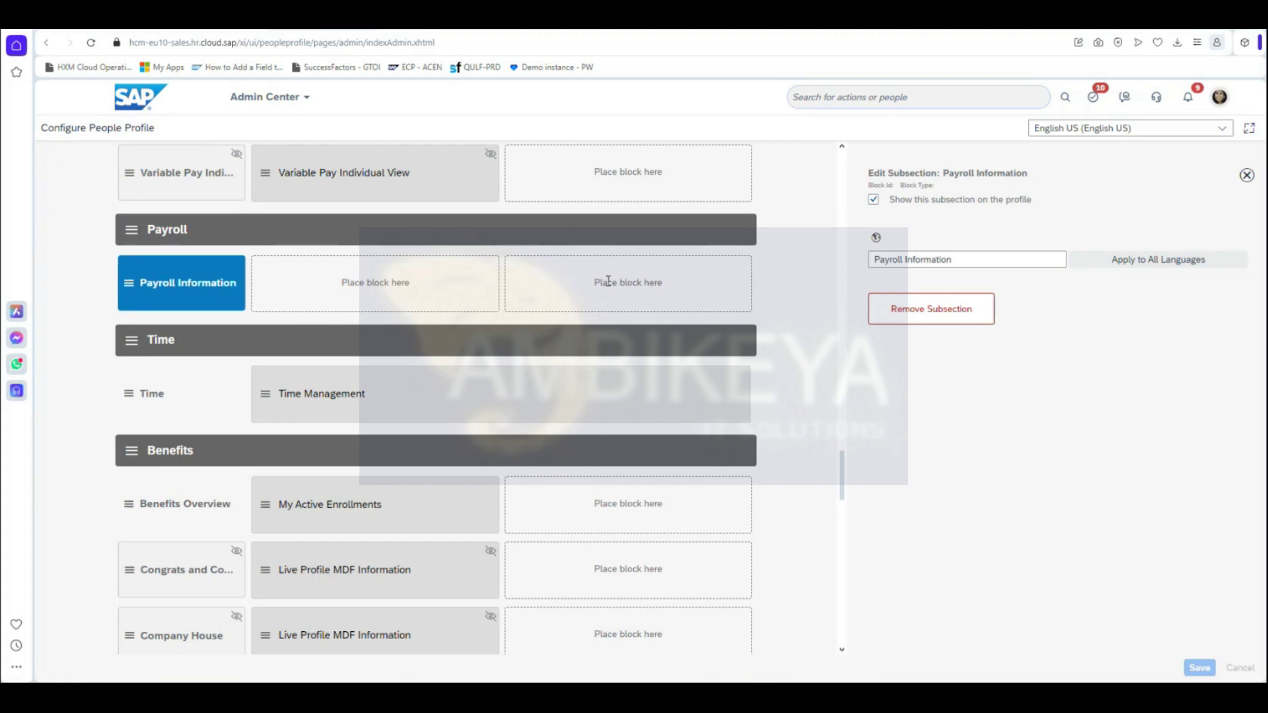
{"action": "left_click", "coordinate": [1247, 175]}
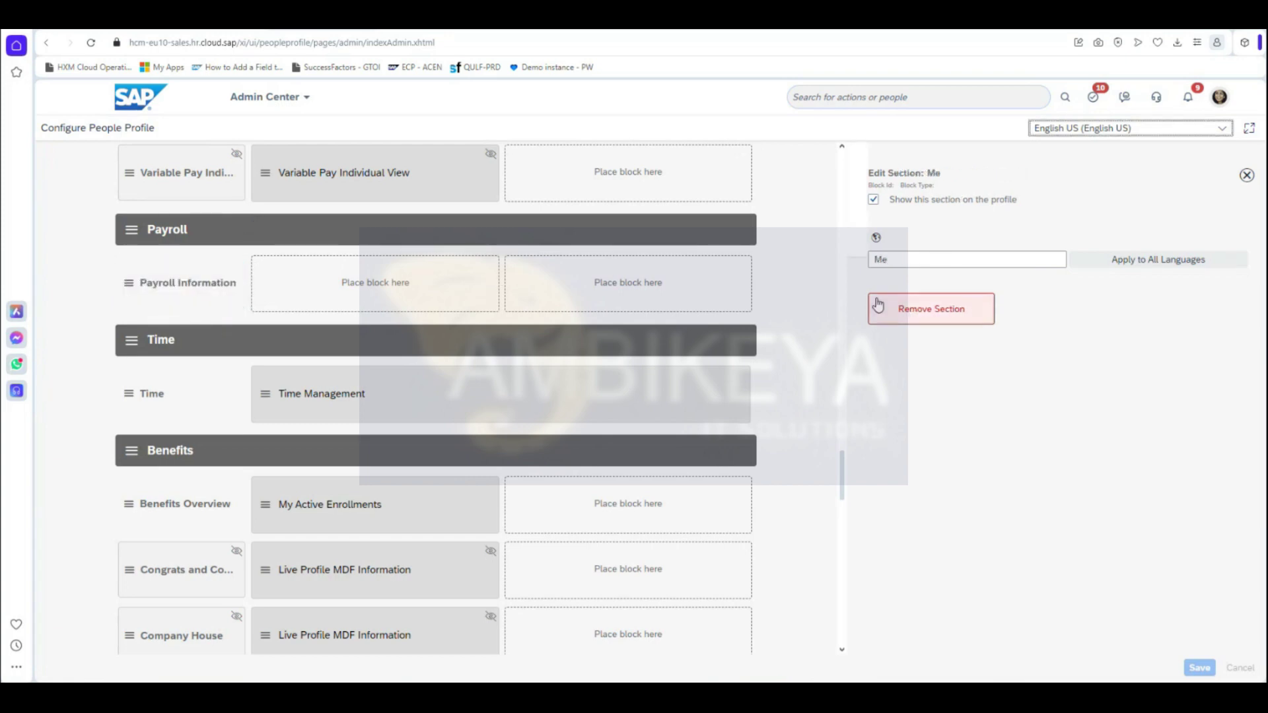
{"action": "left_click", "coordinate": [200, 278]}
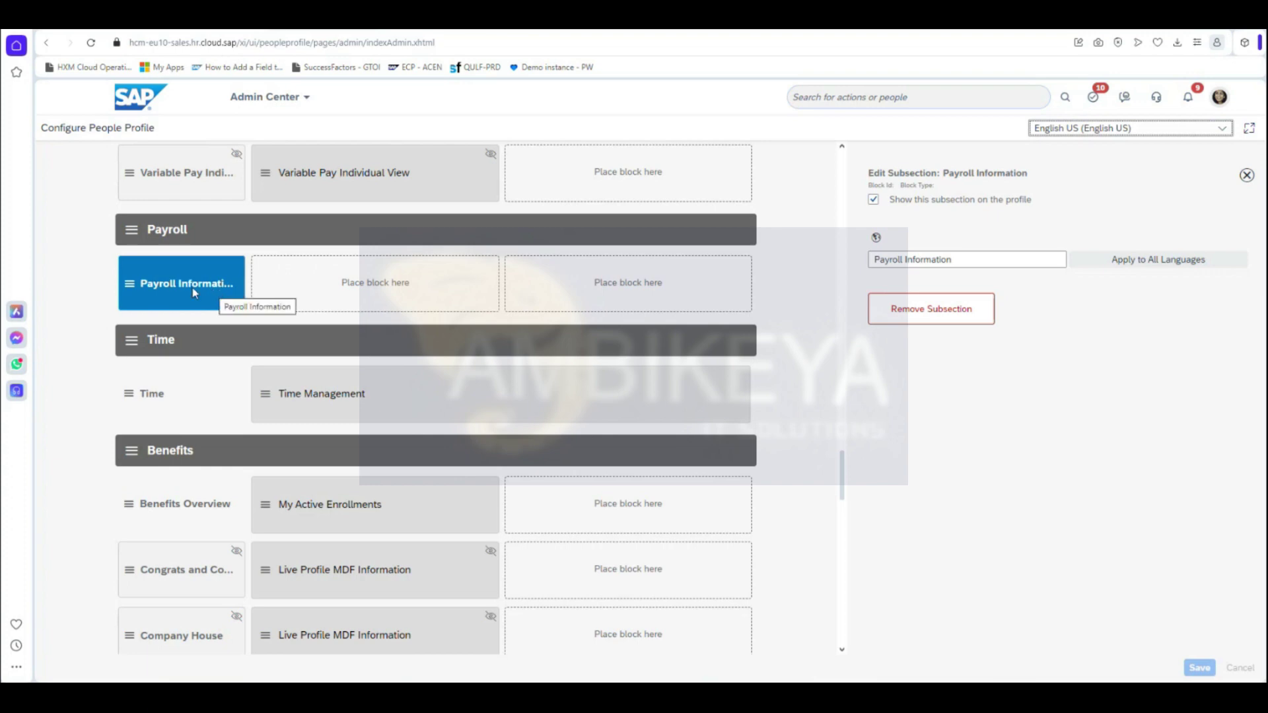
{"action": "left_click", "coordinate": [201, 232]}
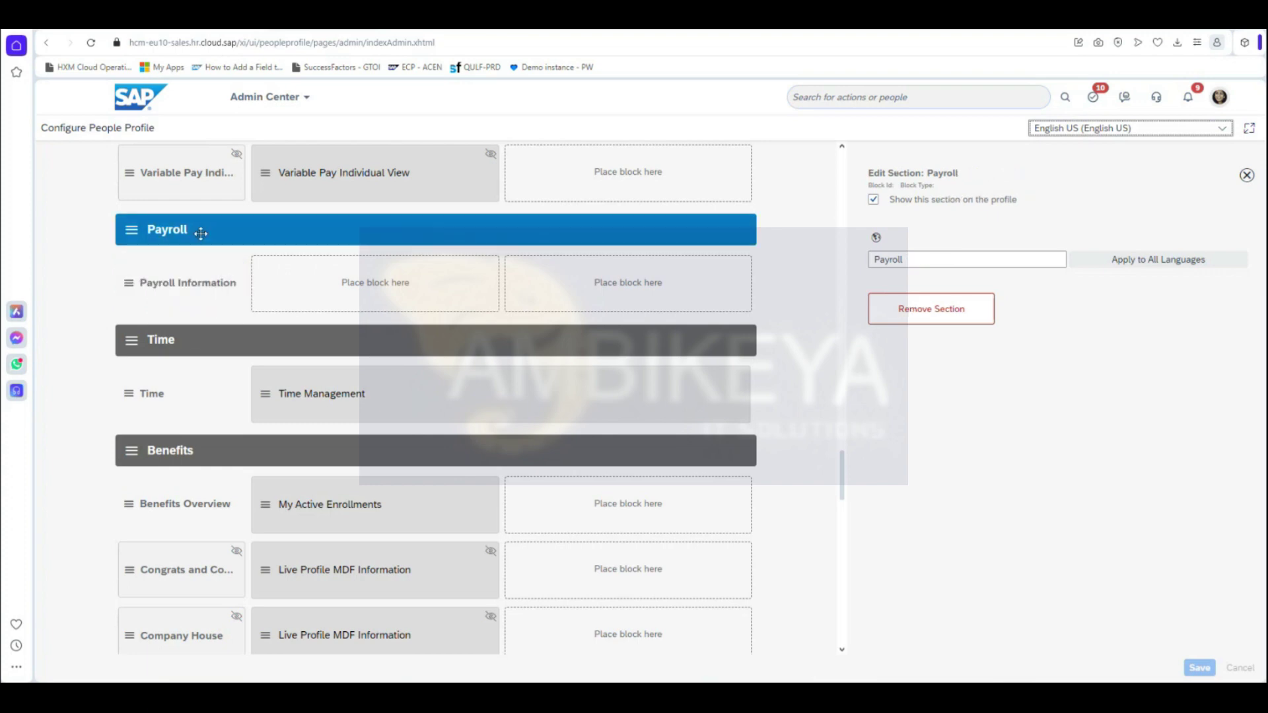
{"action": "left_click", "coordinate": [199, 281]}
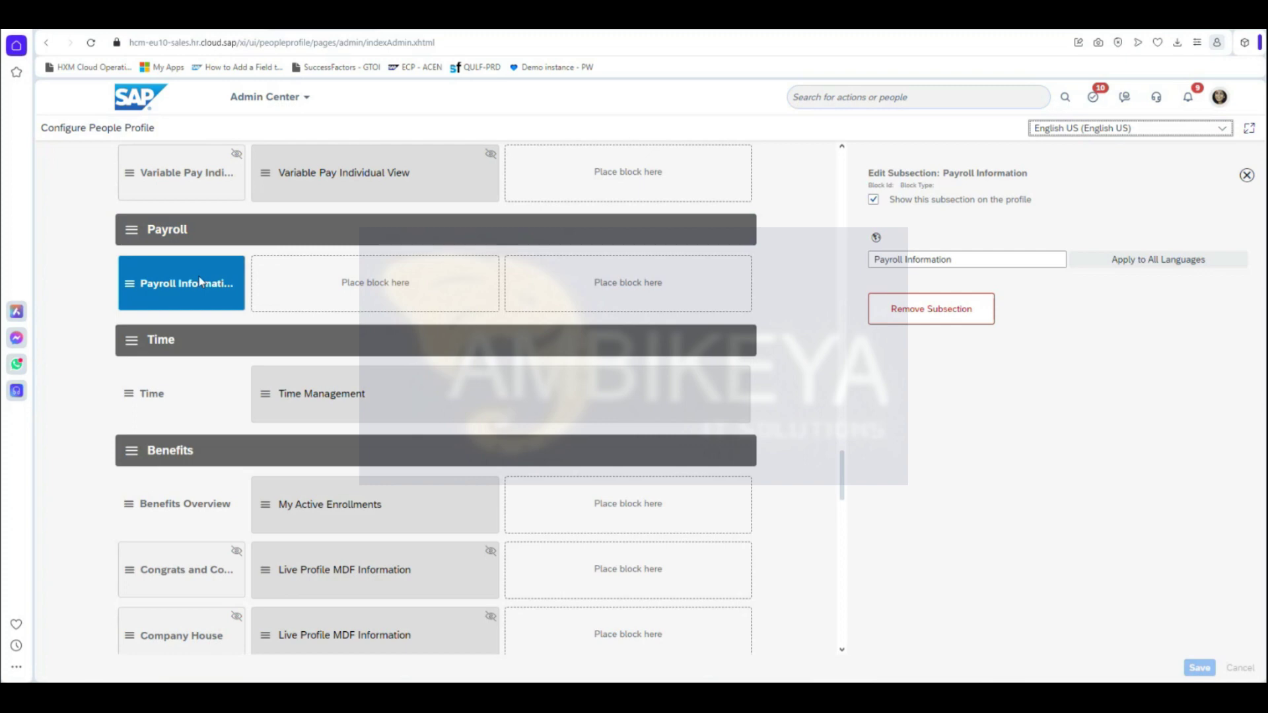
Examine the Time subsection, its Time Management block and the Benefits section's settings.
{"action": "left_click", "coordinate": [208, 385]}
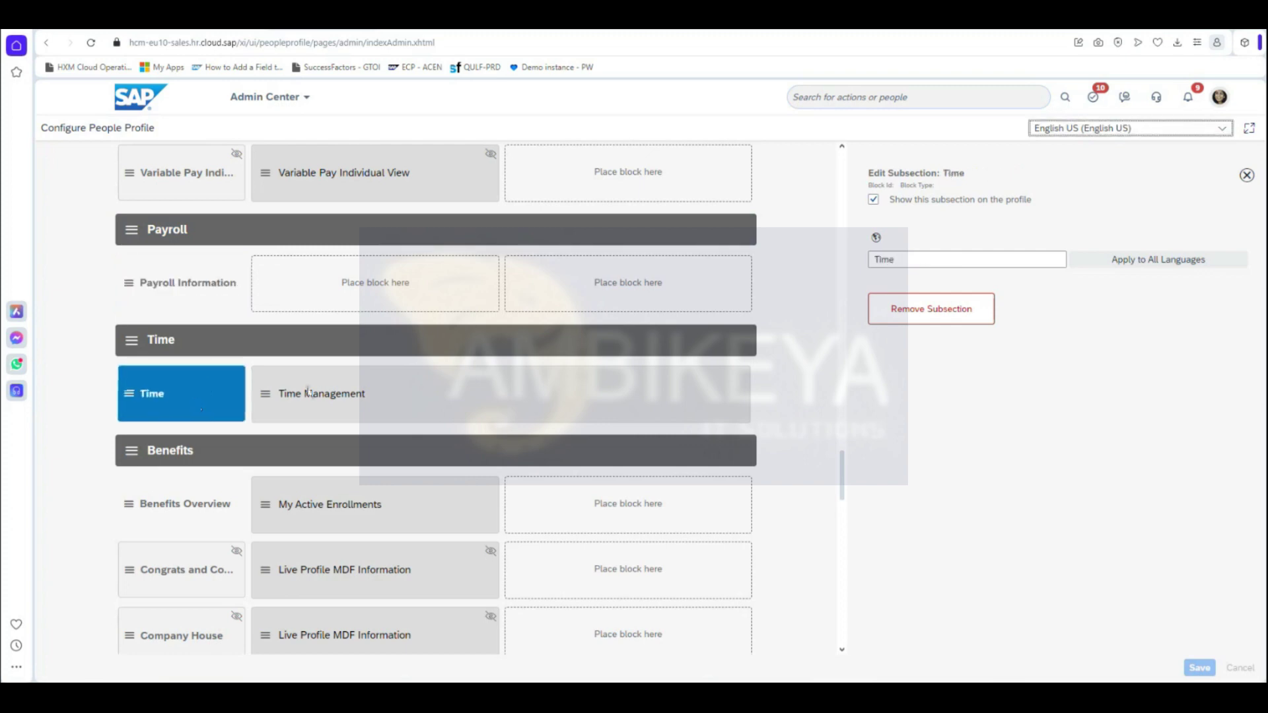
{"action": "scroll", "coordinate": [311, 384], "scroll_direction": "down", "scroll_amount": 1}
{"action": "left_click", "coordinate": [324, 350]}
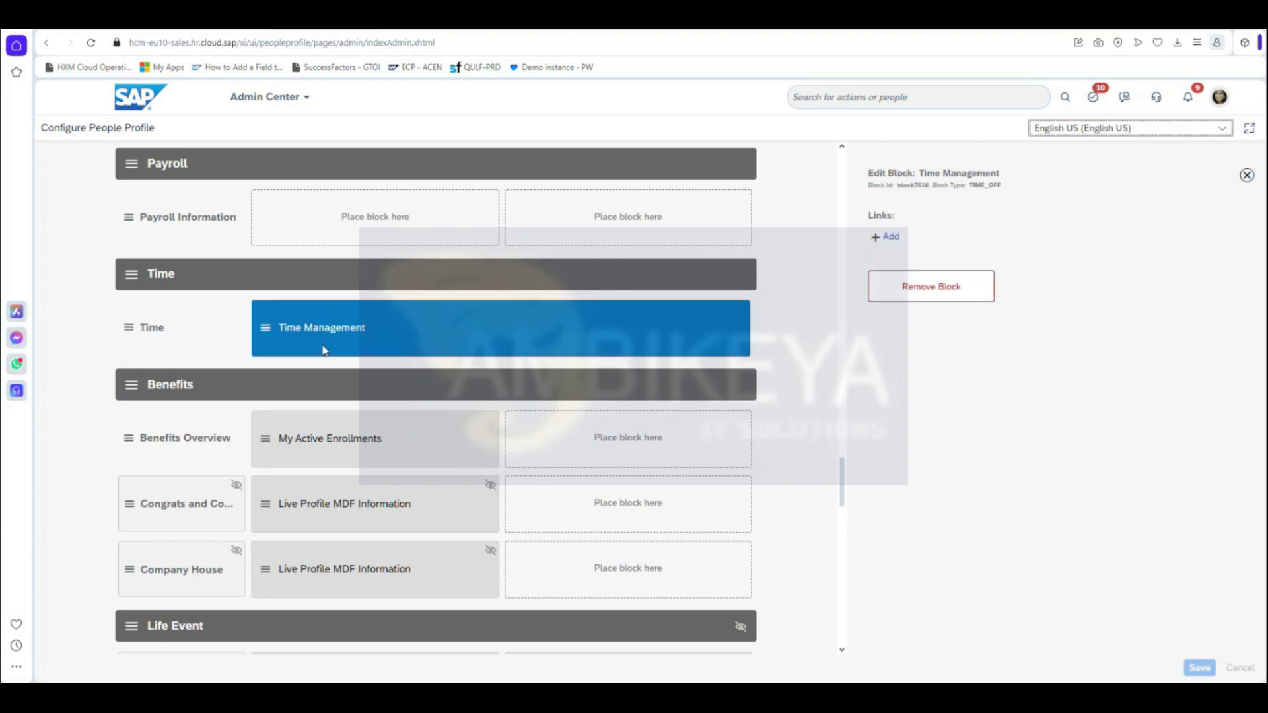
{"action": "scroll", "coordinate": [328, 349], "scroll_direction": "down", "scroll_amount": 1}
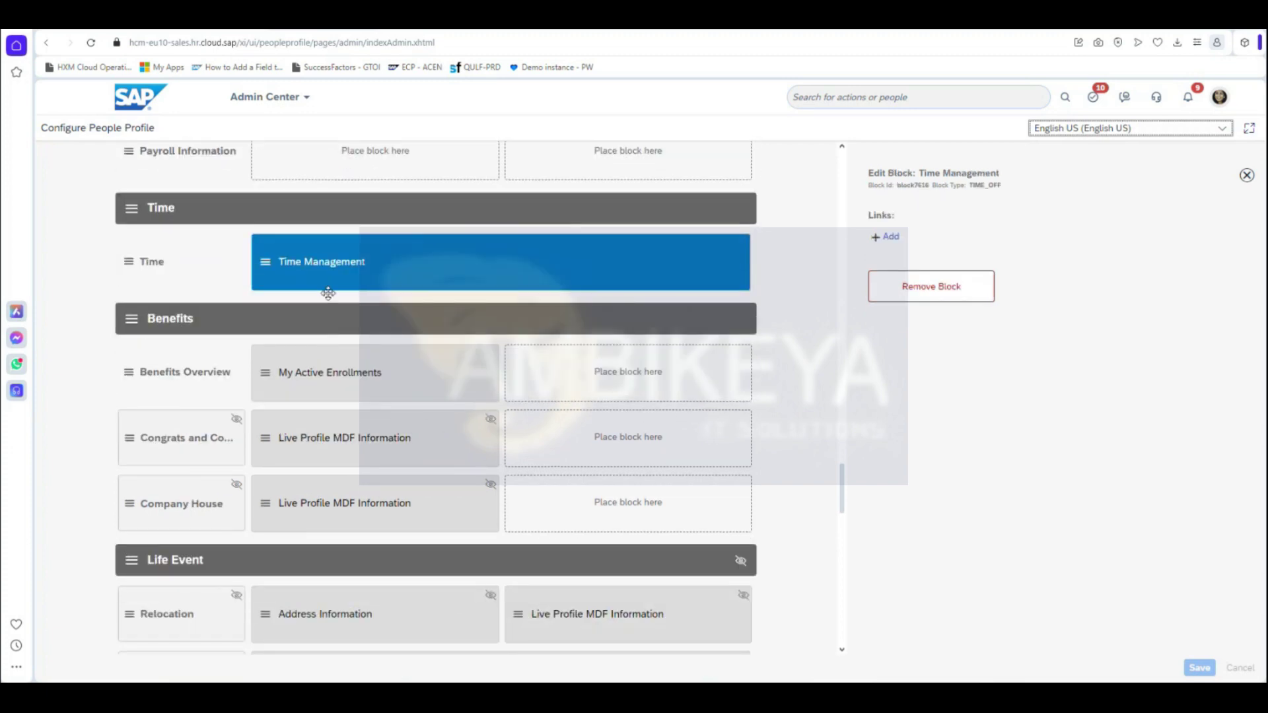
{"action": "left_click", "coordinate": [195, 274]}
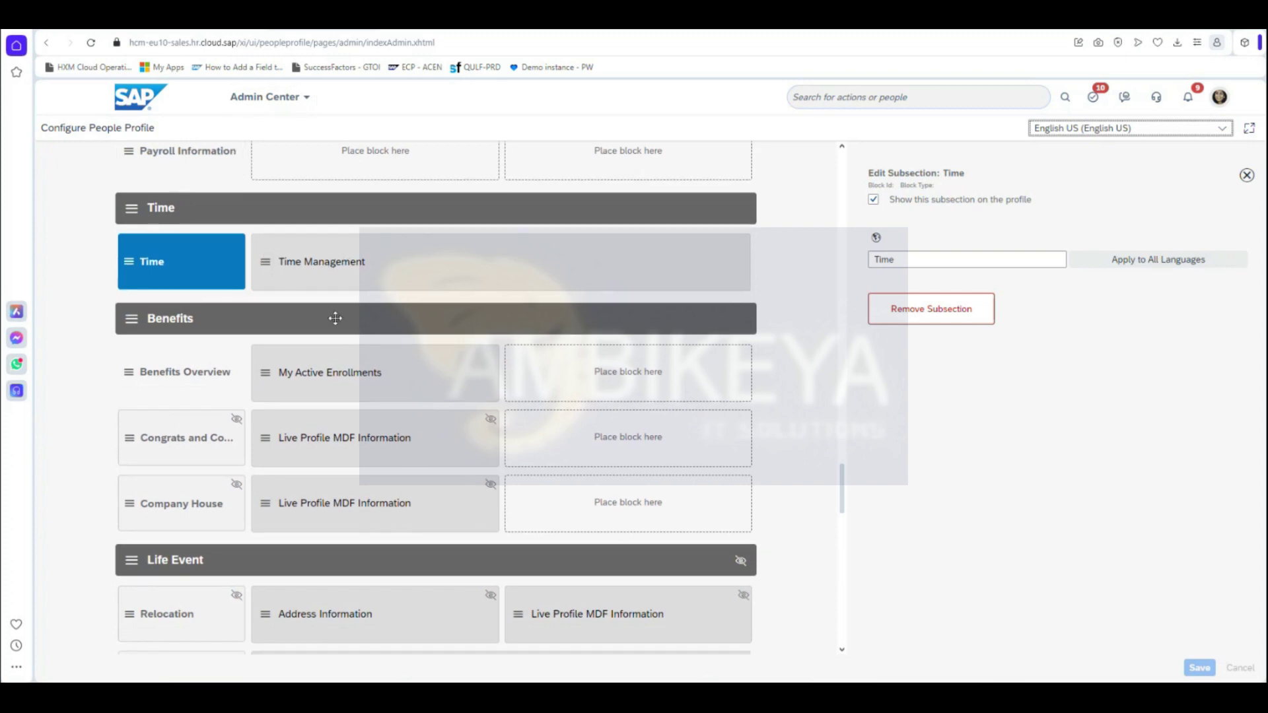
{"action": "scroll", "coordinate": [426, 304], "scroll_direction": "down", "scroll_amount": 2}
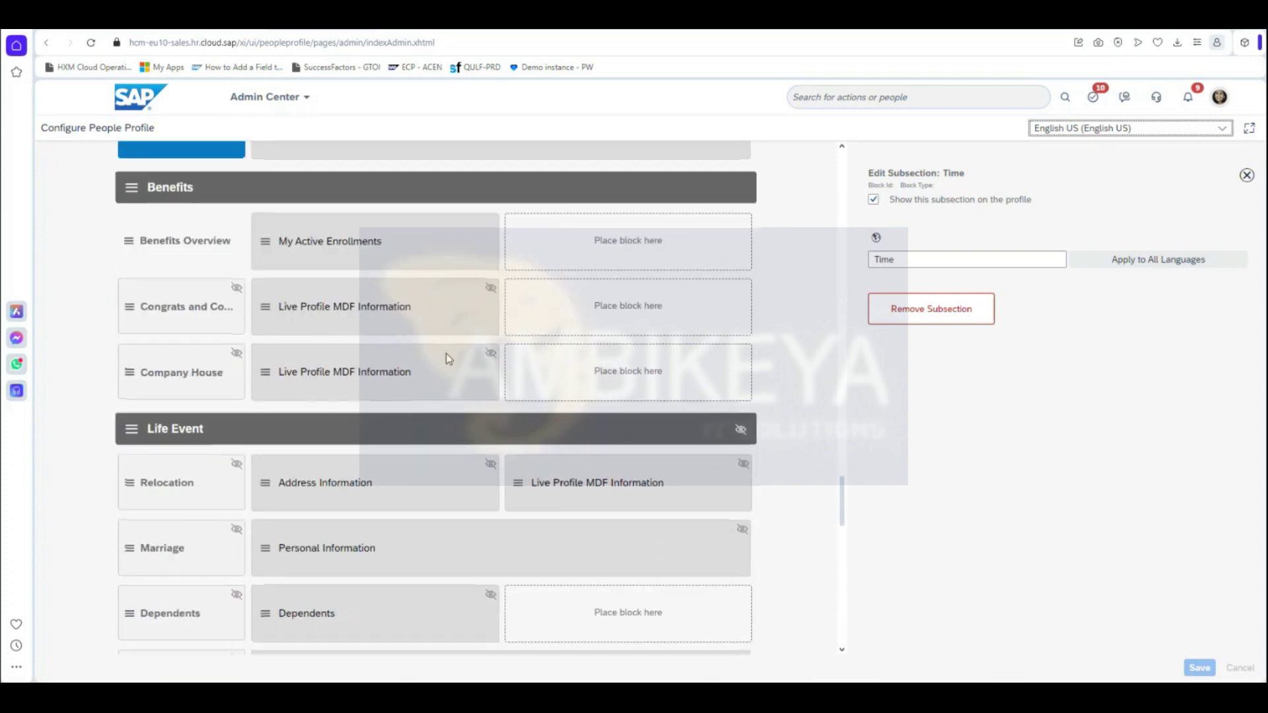
{"action": "scroll", "coordinate": [447, 358], "scroll_direction": "up", "scroll_amount": 1}
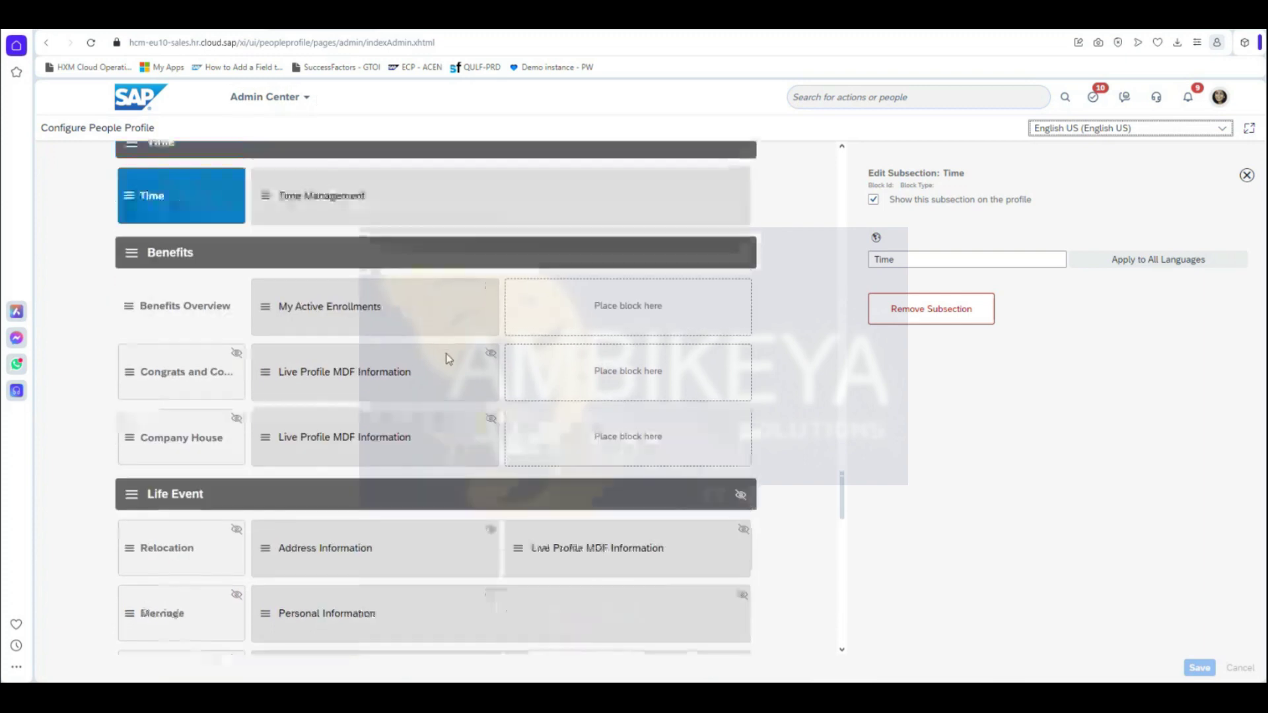
{"action": "left_click", "coordinate": [189, 258]}
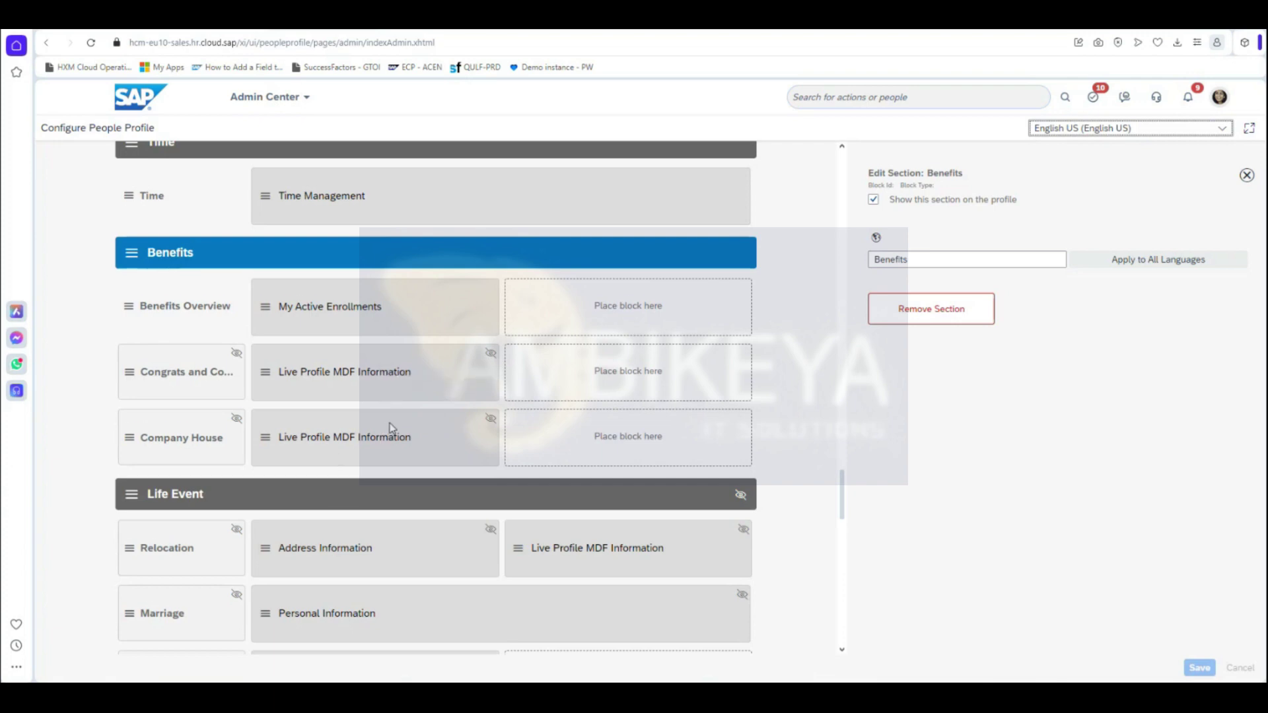
Add a new section at the end of the People Profile and name it Employee Travel Requests.
{"action": "scroll", "coordinate": [390, 428], "scroll_direction": "down", "scroll_amount": 6}
{"action": "scroll", "coordinate": [401, 441], "scroll_direction": "down", "scroll_amount": 8}
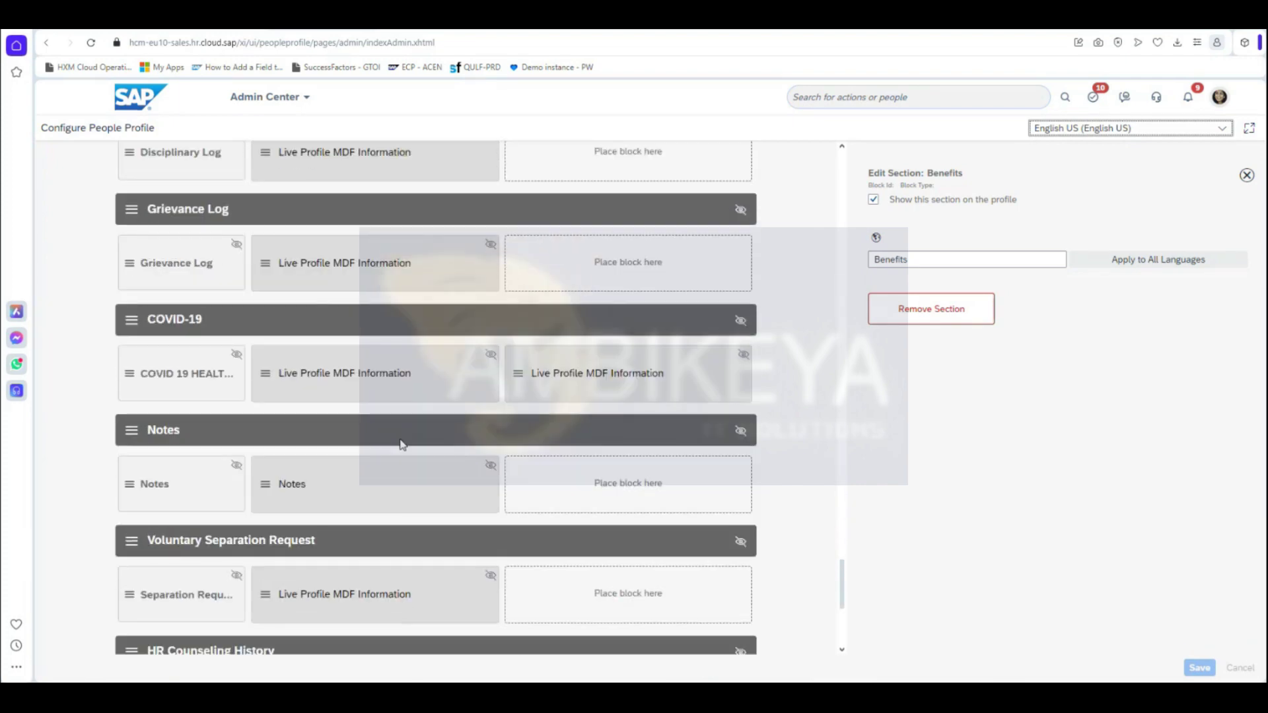
{"action": "scroll", "coordinate": [403, 446], "scroll_direction": "down", "scroll_amount": 2}
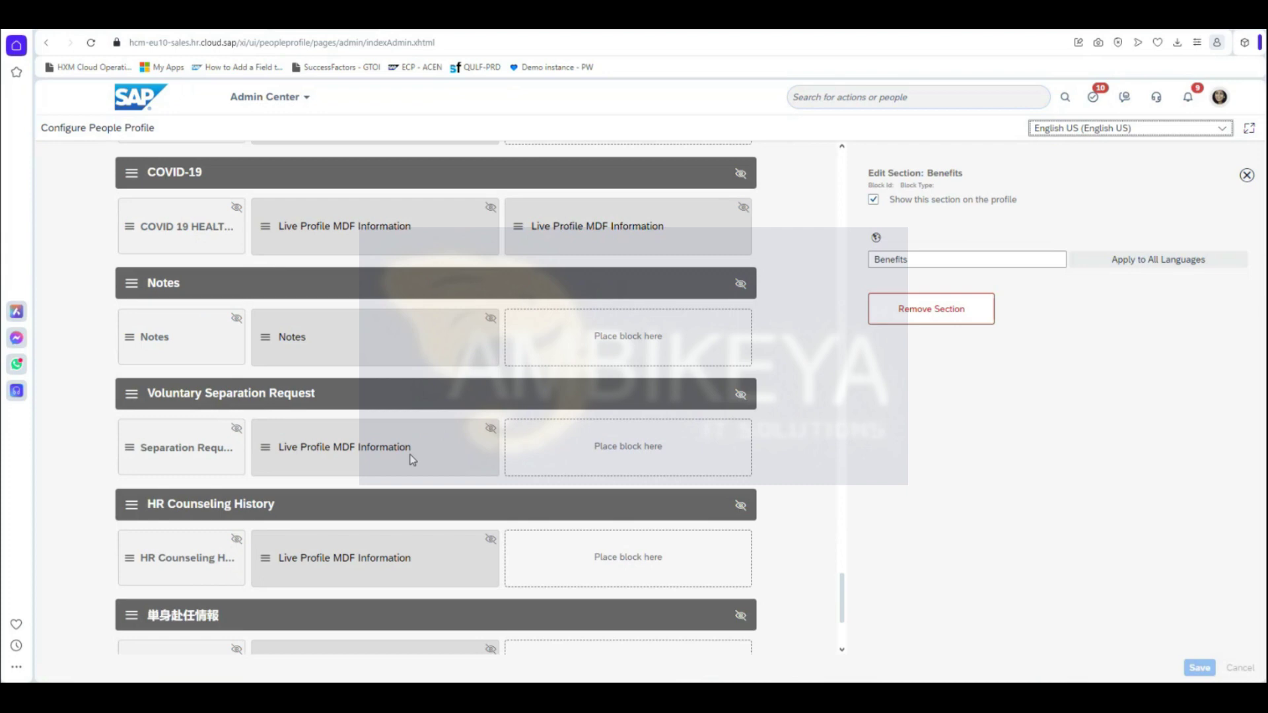
{"action": "scroll", "coordinate": [412, 460], "scroll_direction": "down", "scroll_amount": 3}
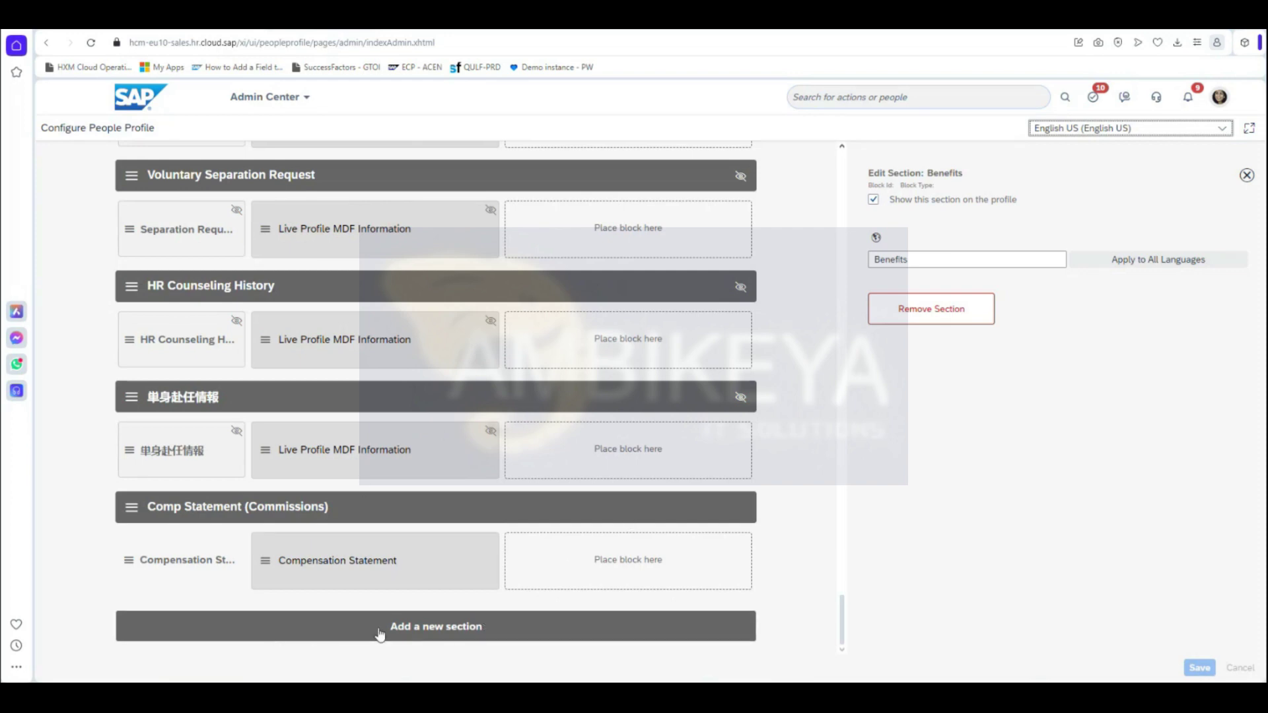
{"action": "left_click", "coordinate": [426, 628]}
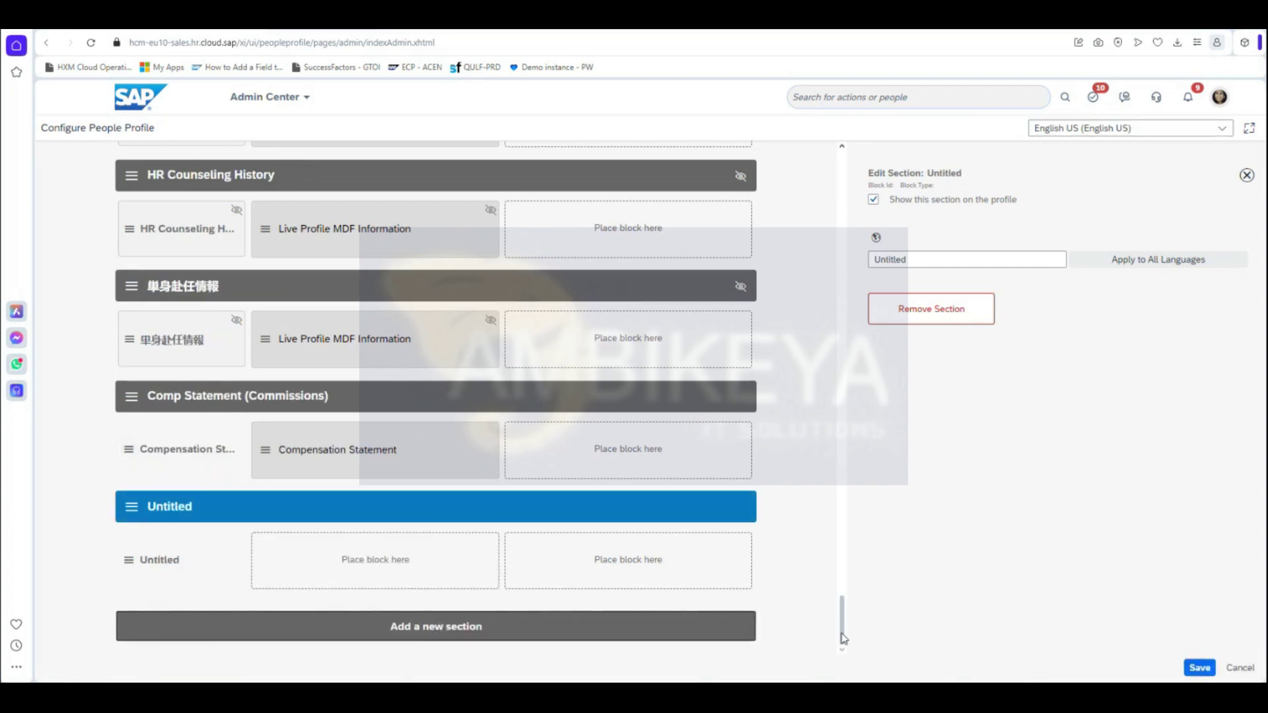
{"action": "left_click", "coordinate": [159, 518]}
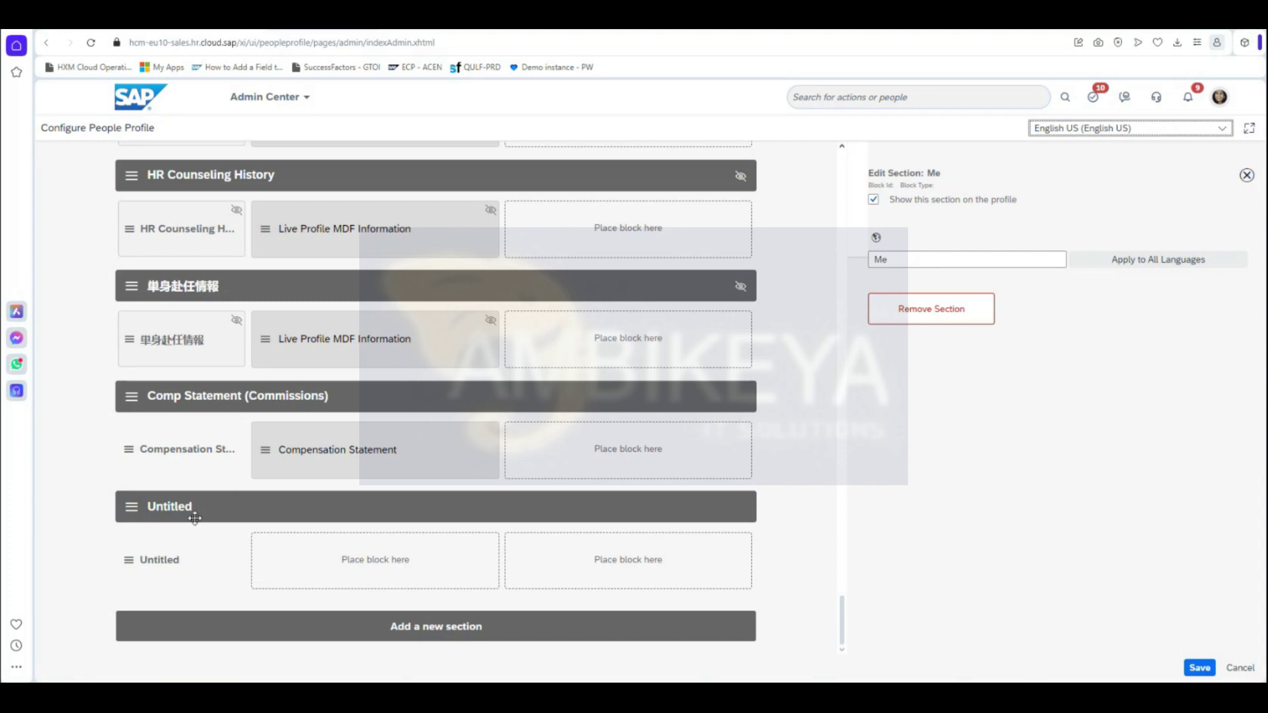
{"action": "left_click", "coordinate": [186, 512]}
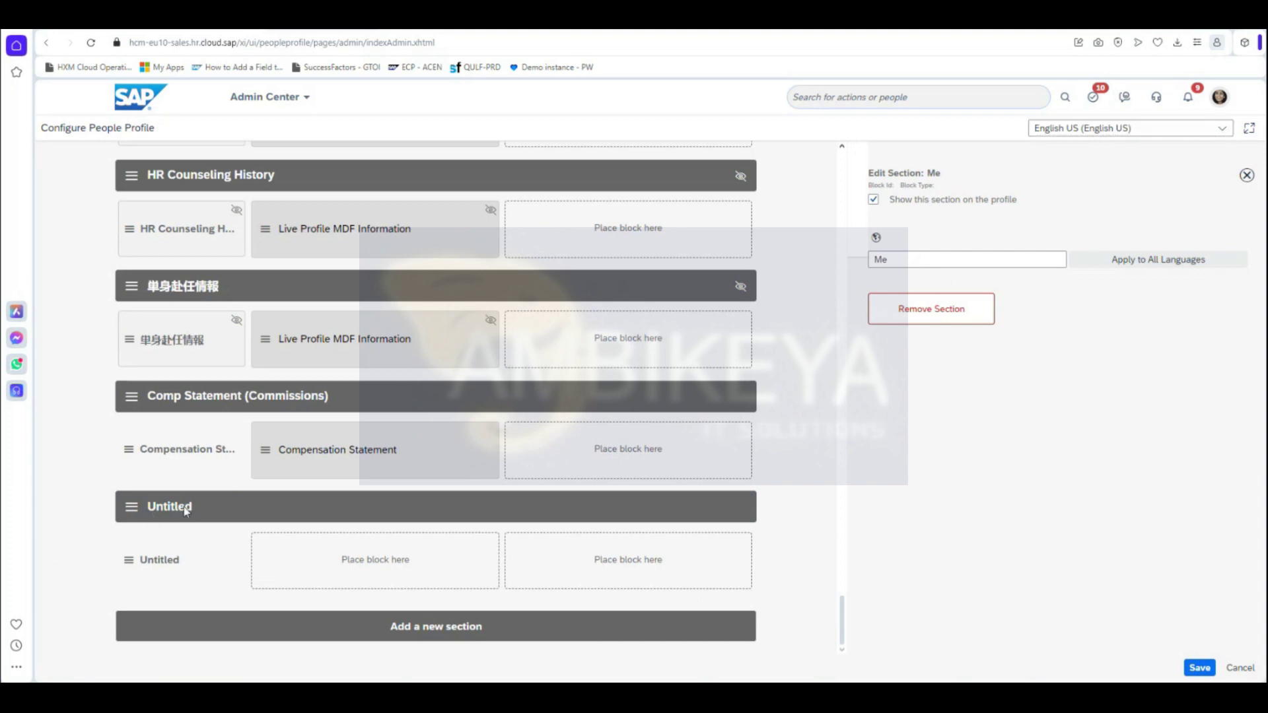
{"action": "left_click", "coordinate": [925, 260]}
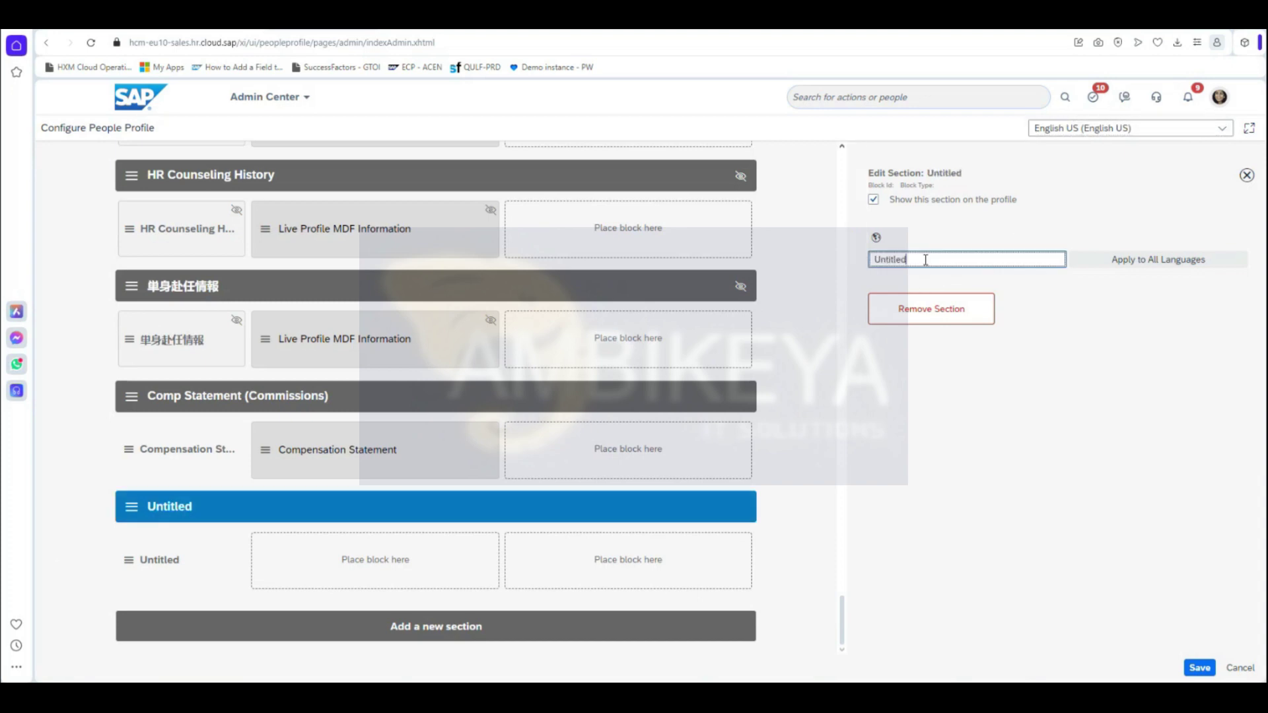
{"action": "key", "text": "BackSpace"}
{"action": "key", "text": "BackSpace"}
{"action": "key", "text": "BackSpace"}
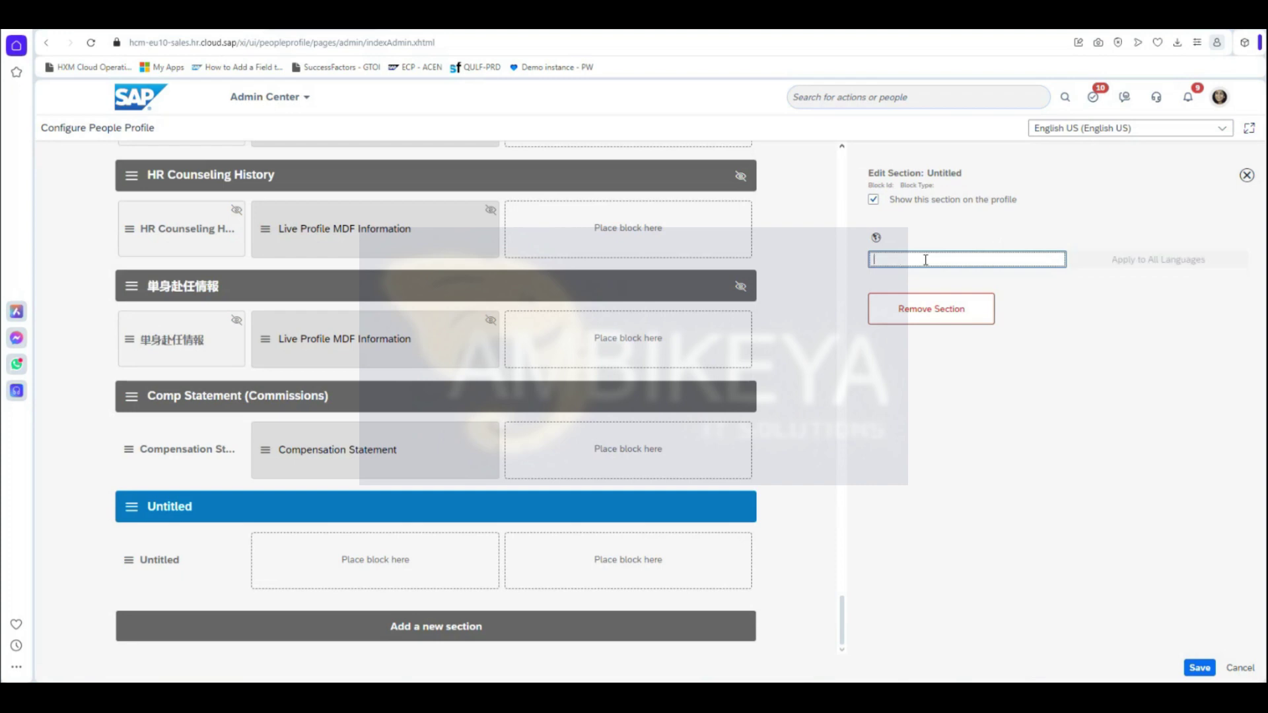
{"action": "type", "text": "Employee Travel Requests"}
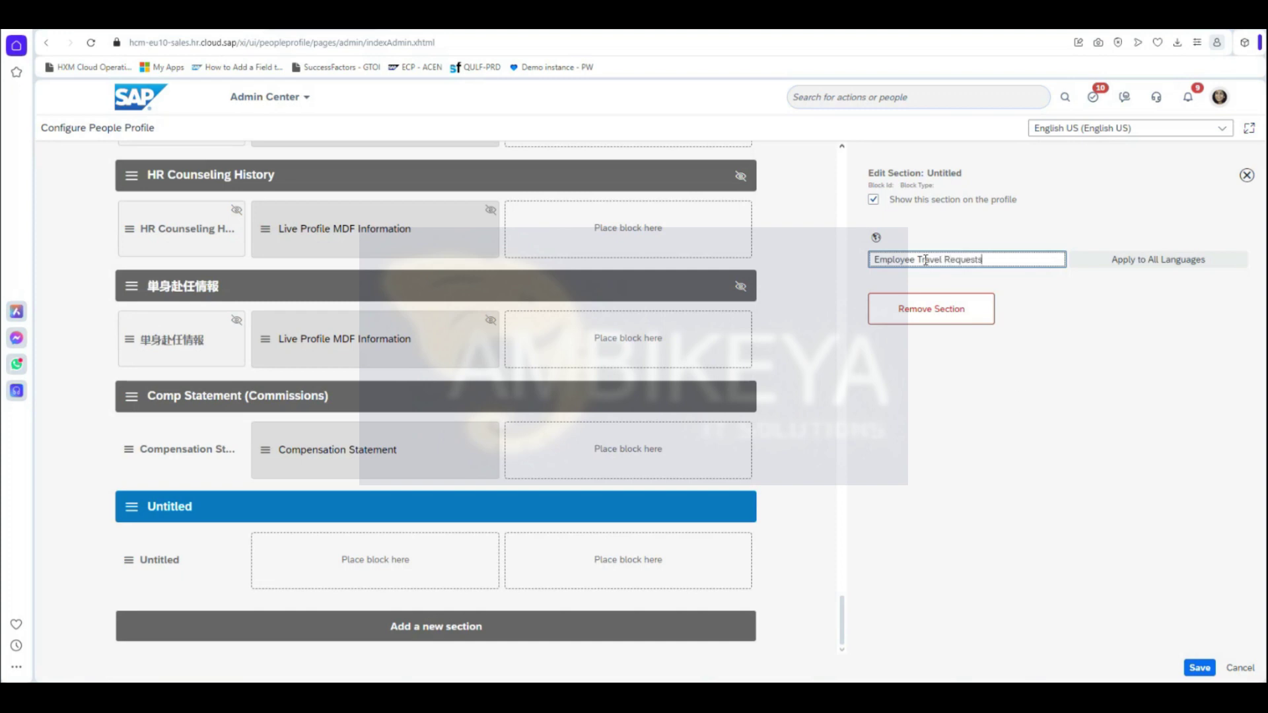
{"action": "left_click", "coordinate": [1021, 399]}
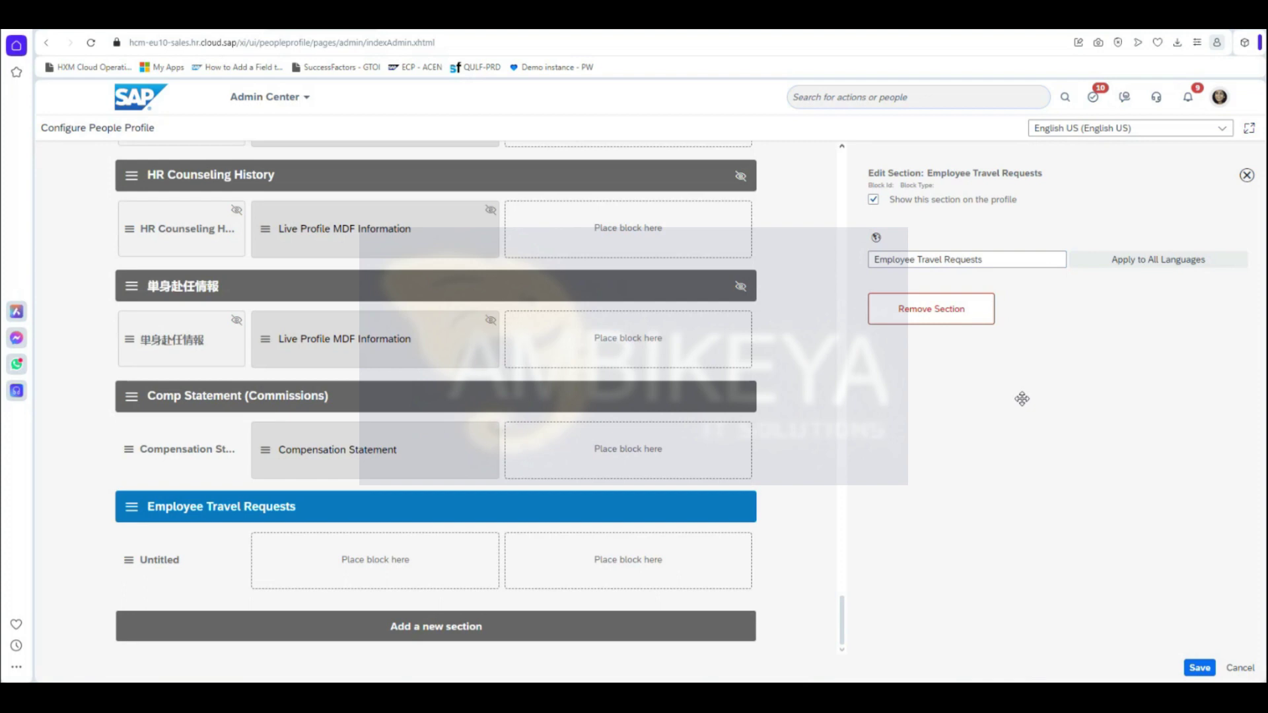
Rename the untitled subsection under Employee Travel Requests as Travel Requests and save the profile configuration.
{"action": "left_click", "coordinate": [197, 562]}
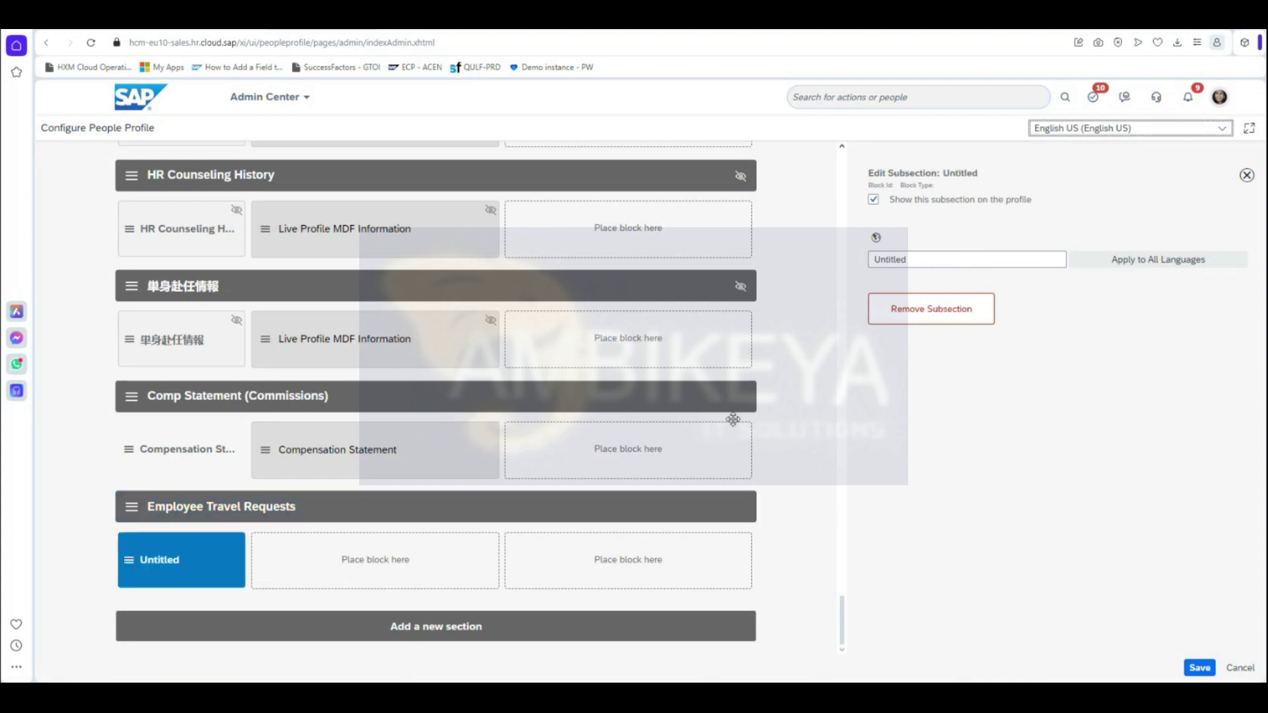
{"action": "left_click", "coordinate": [930, 262]}
{"action": "key", "text": "BackSpace"}
{"action": "key", "text": "BackSpace"}
{"action": "key", "text": "BackSpace"}
{"action": "key", "text": "BackSpace"}
{"action": "key", "text": "BackSpace"}
{"action": "key", "text": "BackSpace"}
{"action": "key", "text": "BackSpace"}
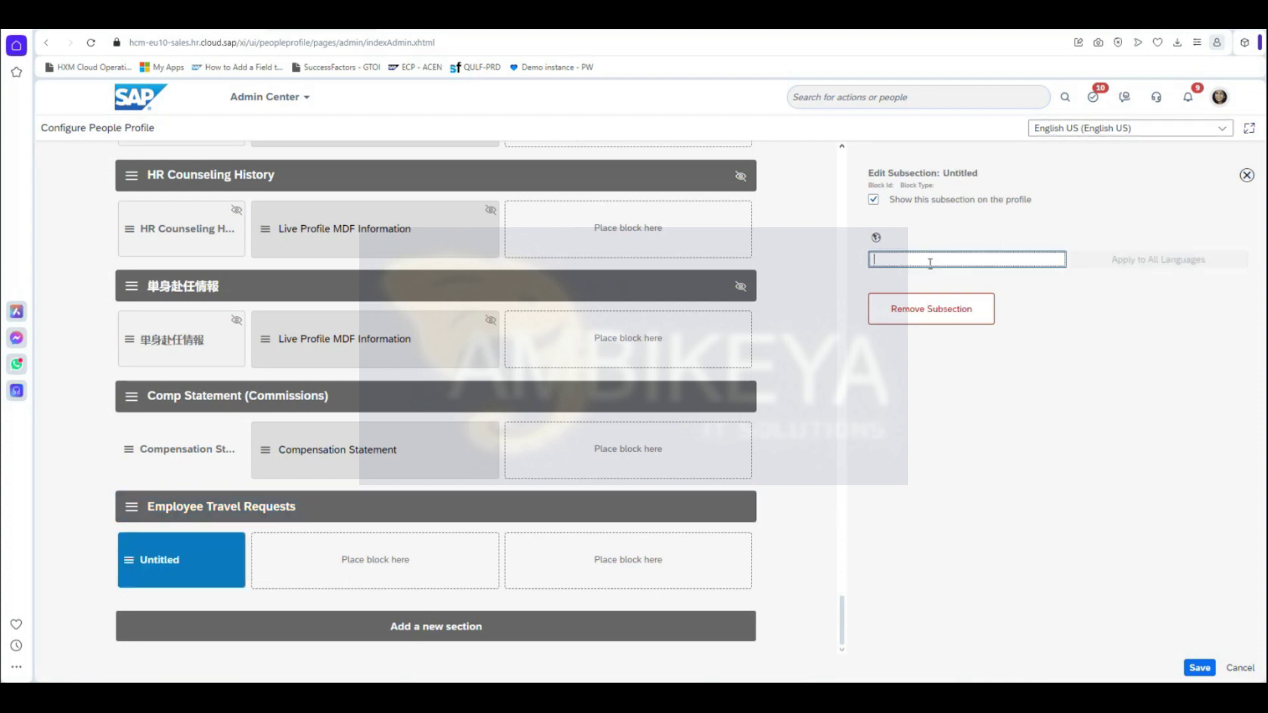
{"action": "type", "text": "Travel Requests"}
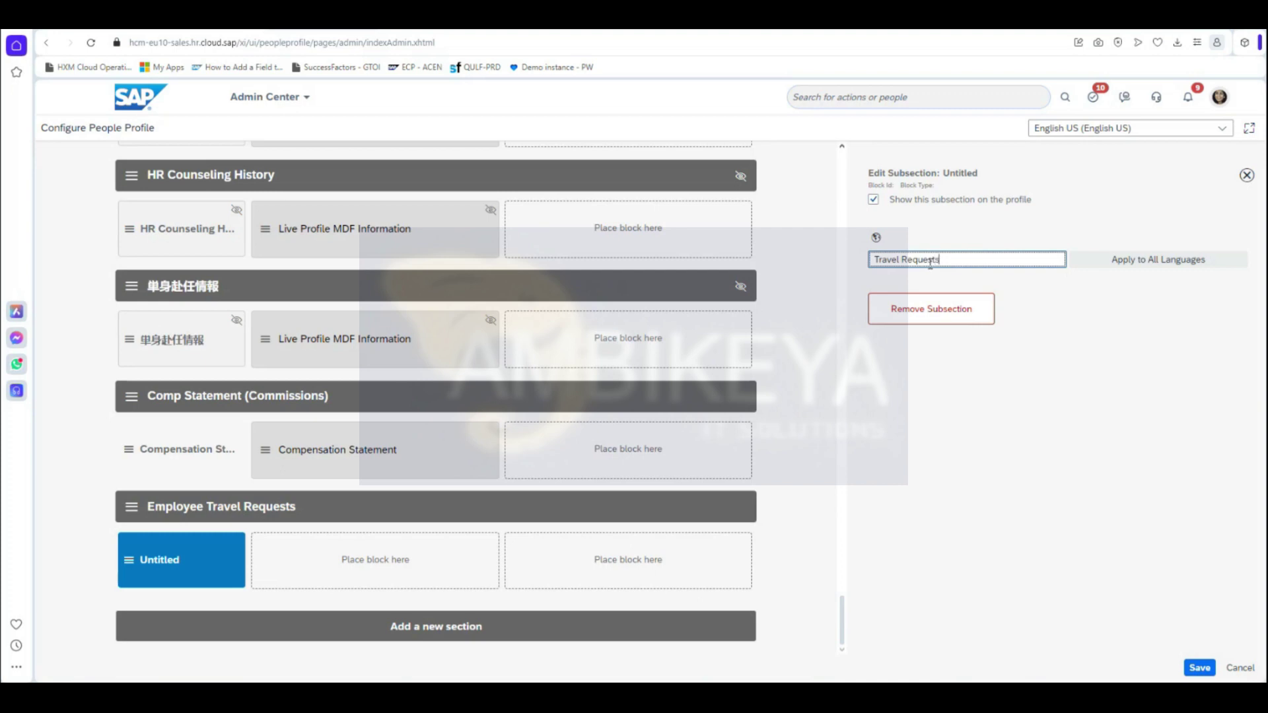
{"action": "left_click", "coordinate": [997, 467]}
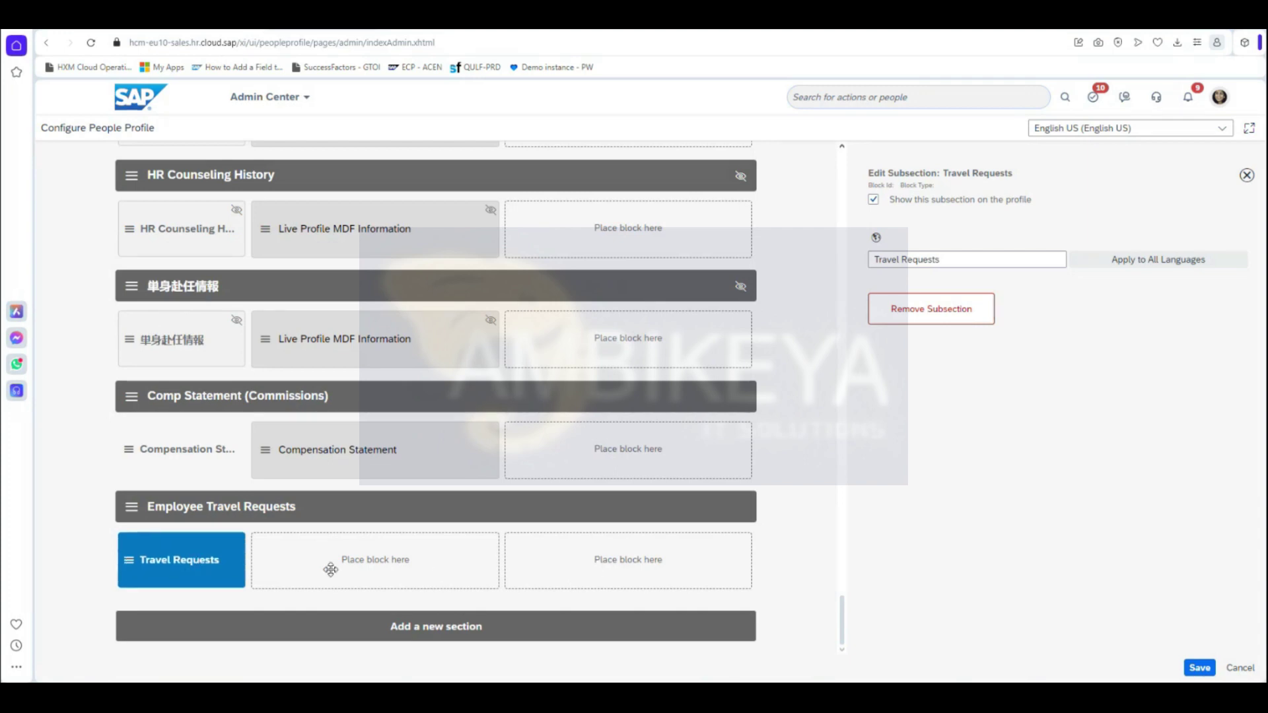
{"action": "left_click", "coordinate": [1198, 664]}
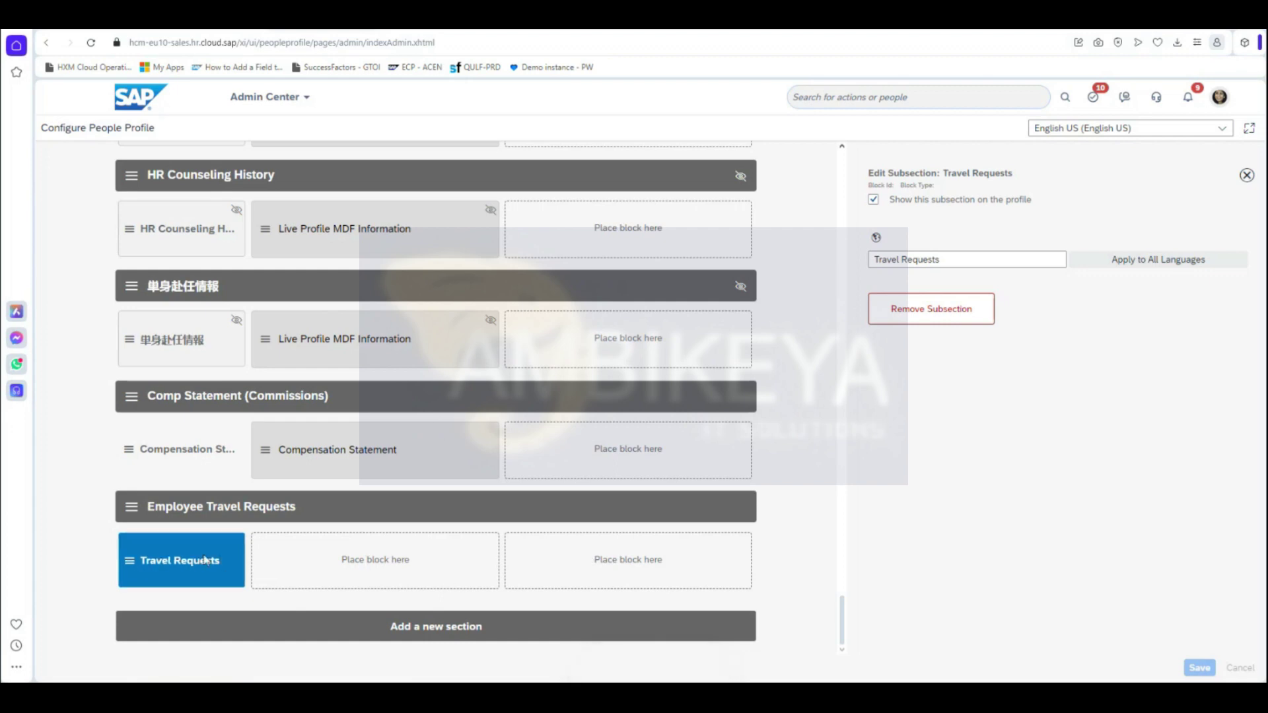
Review the Employee Travel Requests section and its subsection, then examine the Compensation Statement block and the 単身赴任情報 section's Live Profile MDF Information block.
{"action": "left_click", "coordinate": [334, 517]}
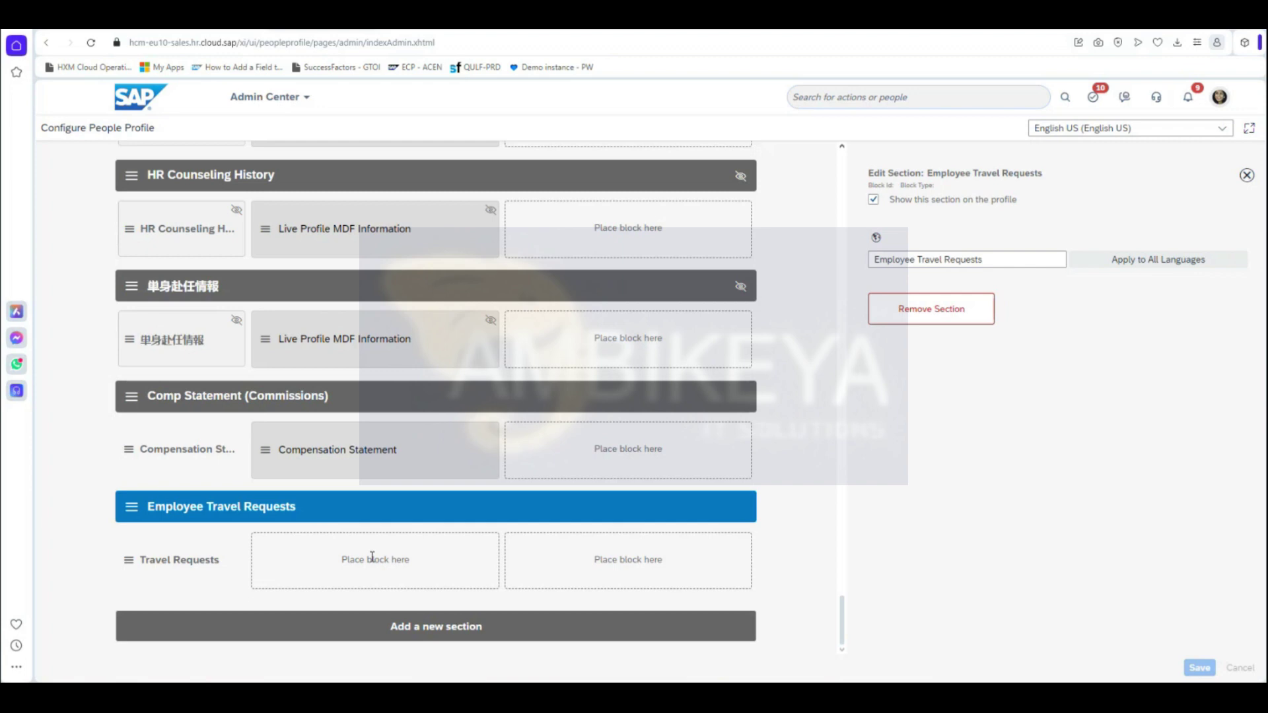
{"action": "left_click", "coordinate": [188, 562]}
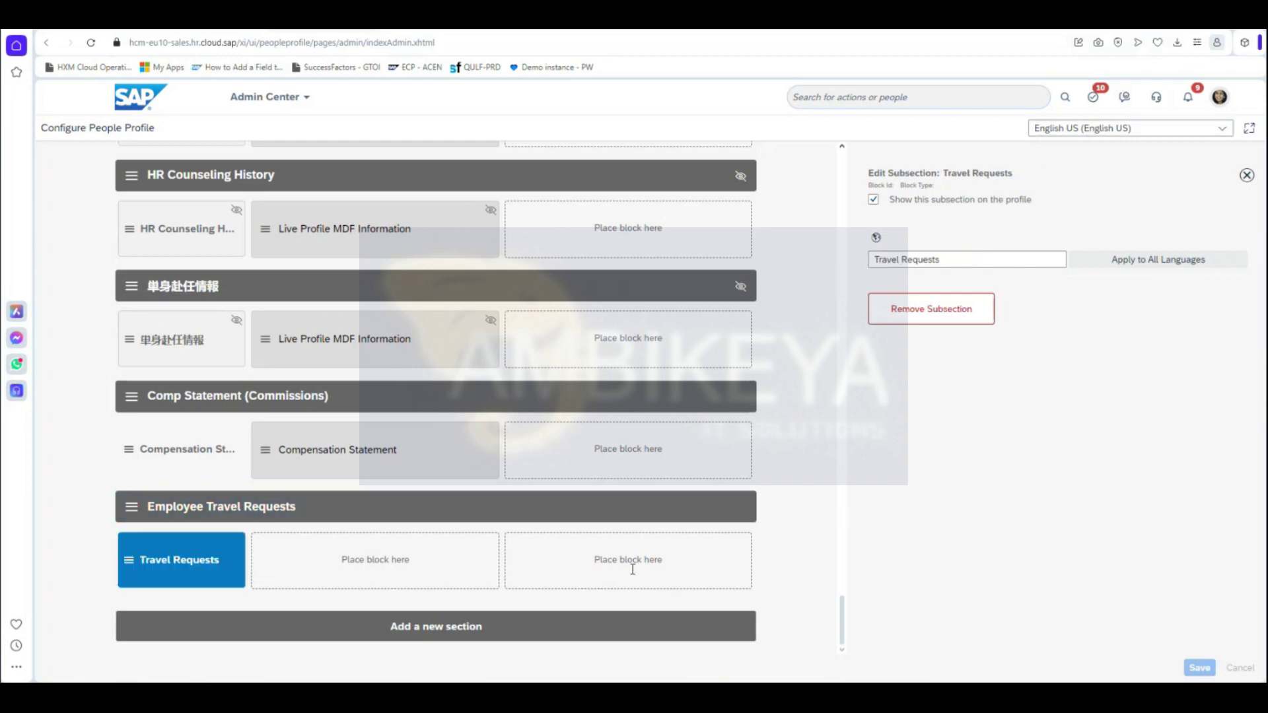
{"action": "left_click", "coordinate": [424, 455]}
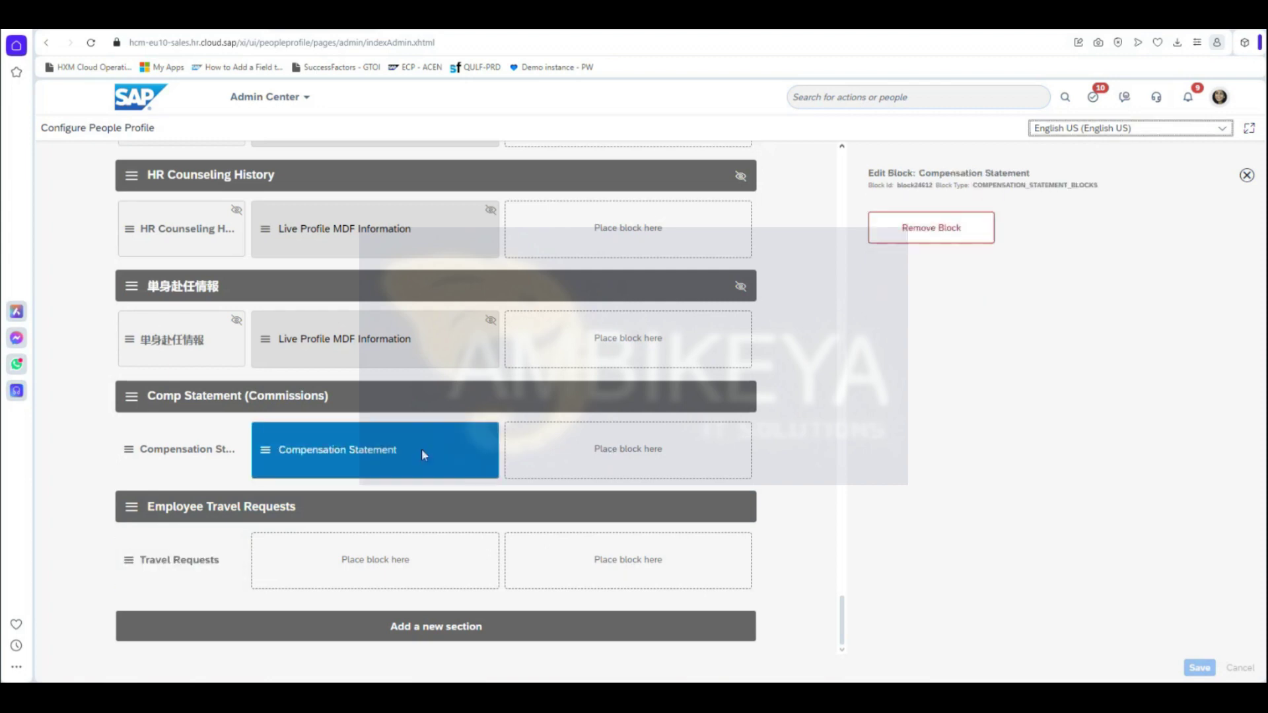
{"action": "left_click", "coordinate": [406, 341]}
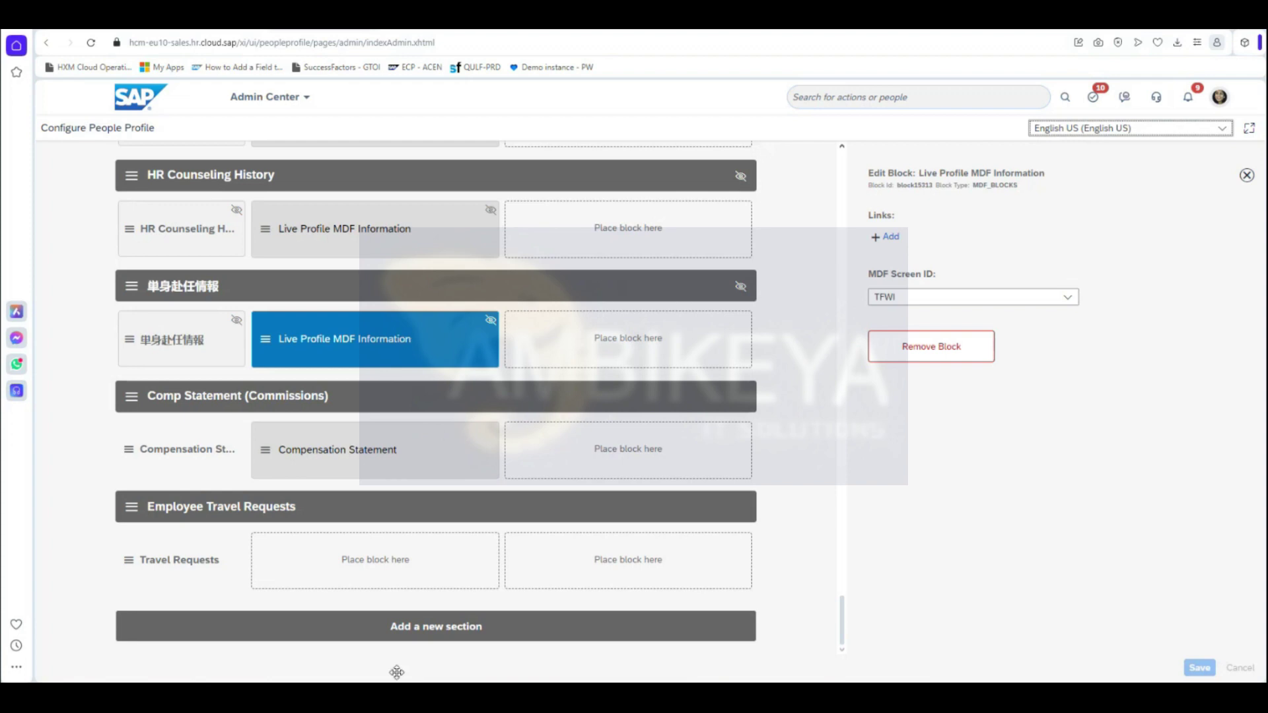
{"action": "left_click", "coordinate": [195, 559]}
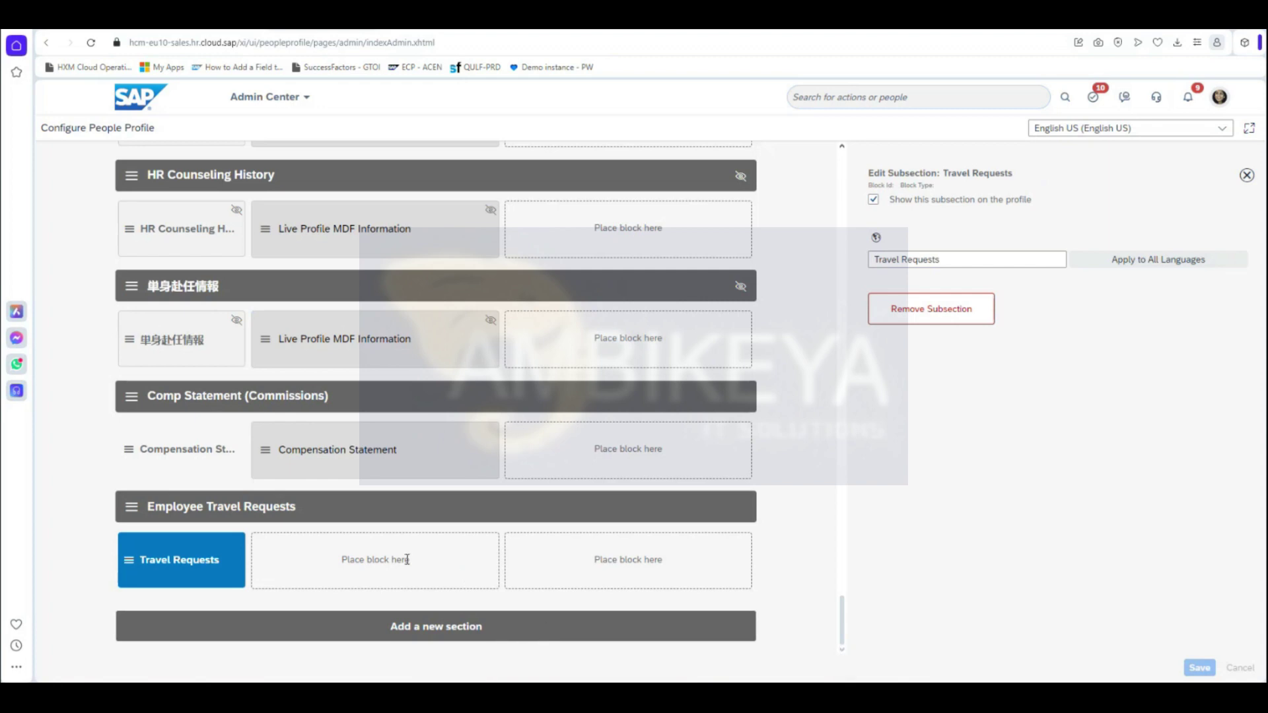
{"action": "left_click", "coordinate": [436, 628]}
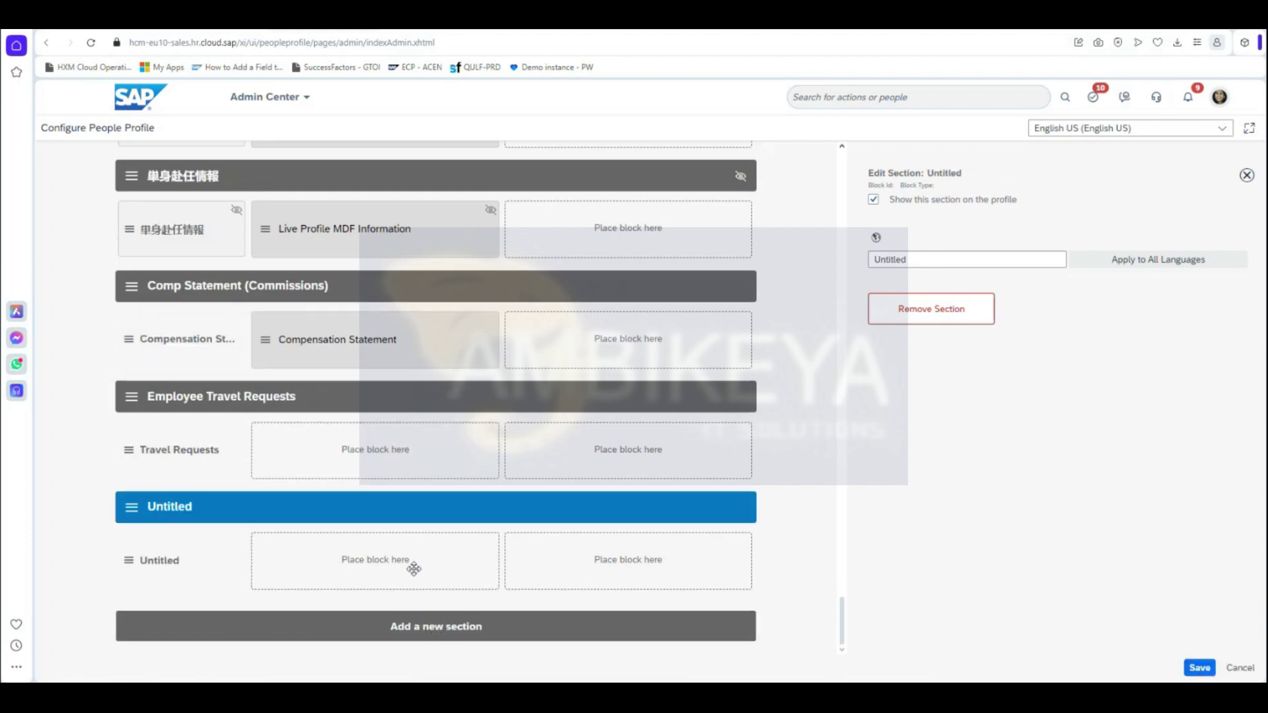
{"action": "left_click", "coordinate": [1234, 671]}
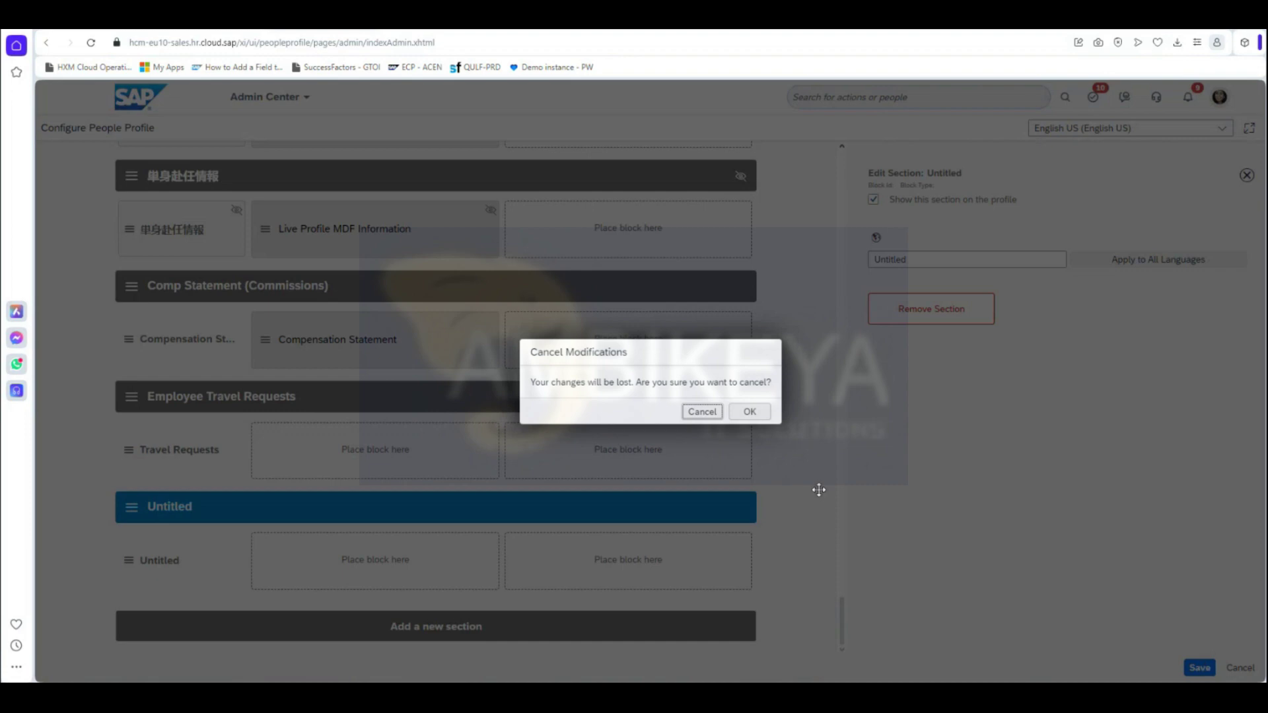
{"action": "left_click", "coordinate": [760, 413]}
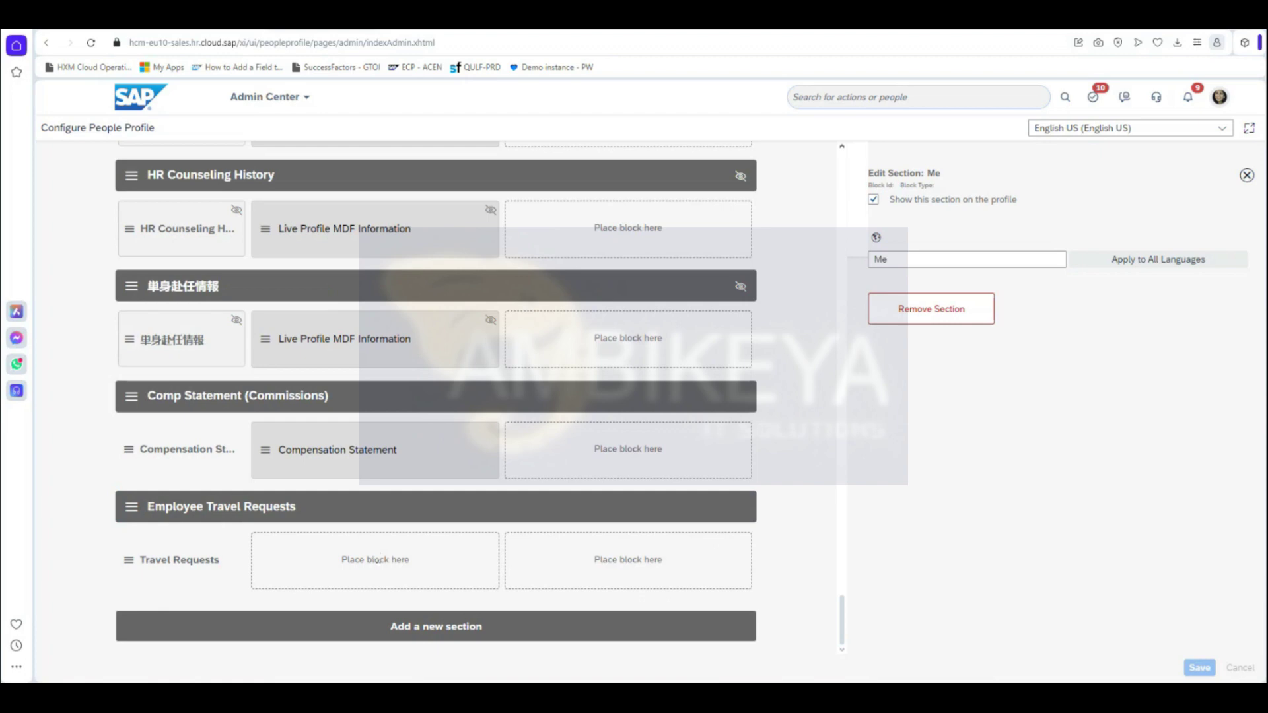
Apply the name of the Travel Requests subsection under Employee Travel Requests to all languages.
{"action": "left_click", "coordinate": [160, 552]}
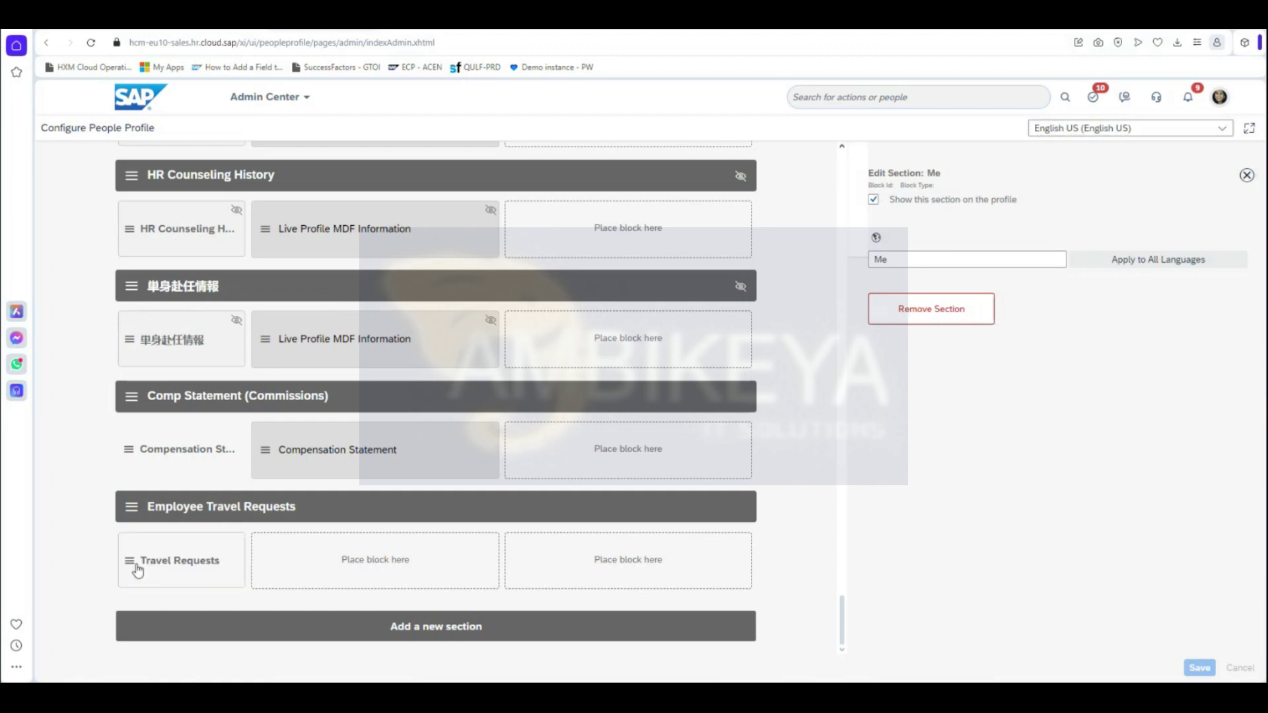
{"action": "right_click", "coordinate": [137, 567]}
{"action": "left_click", "coordinate": [138, 568]}
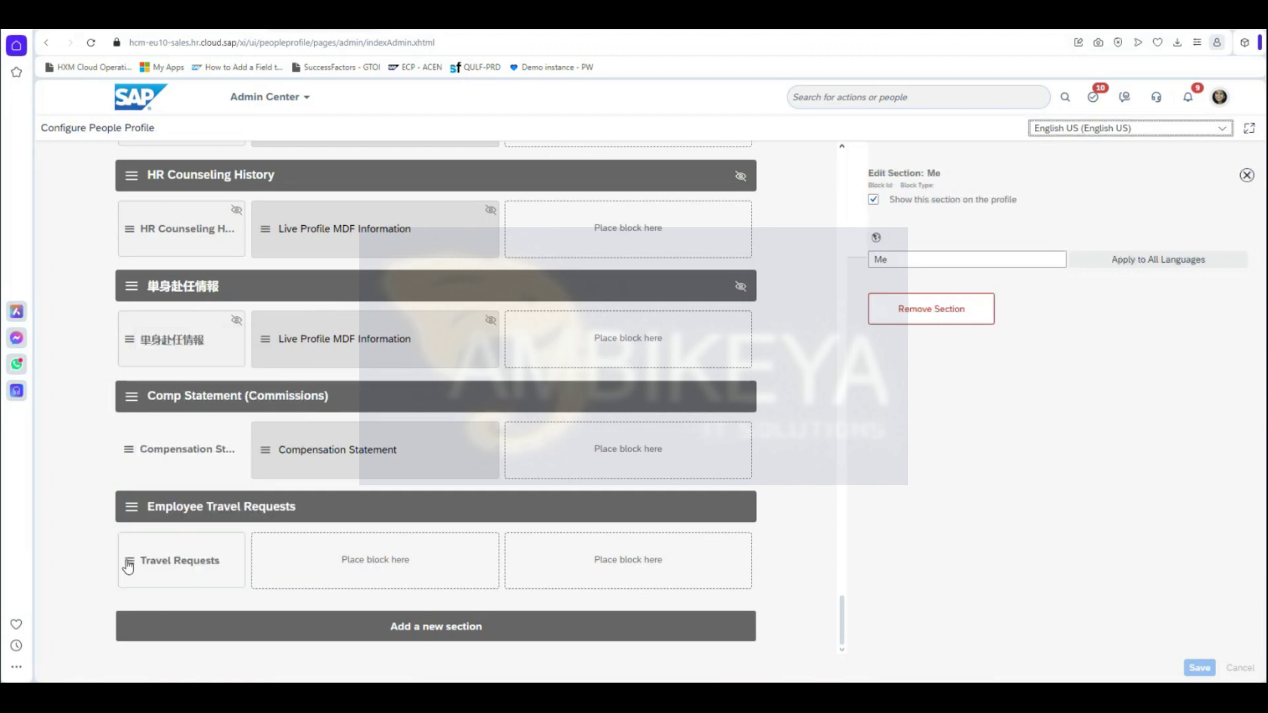
{"action": "left_click", "coordinate": [128, 567]}
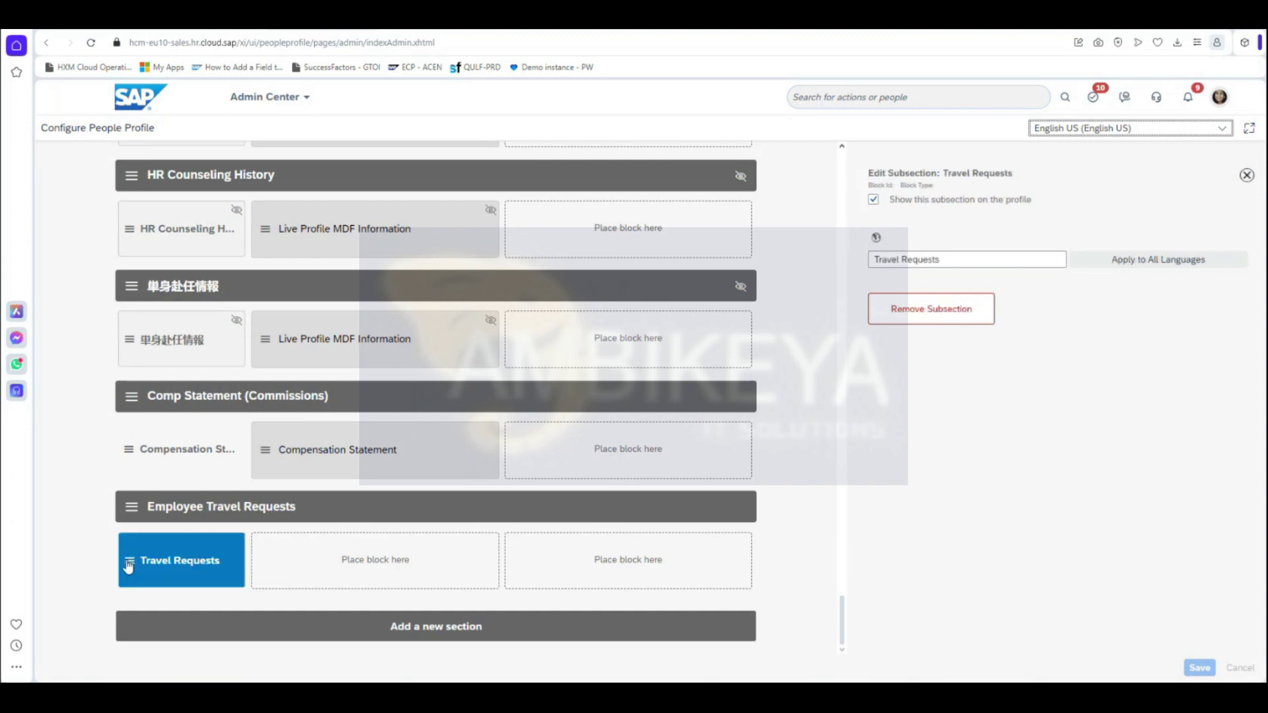
{"action": "left_click", "coordinate": [1150, 257]}
{"action": "left_click", "coordinate": [822, 411]}
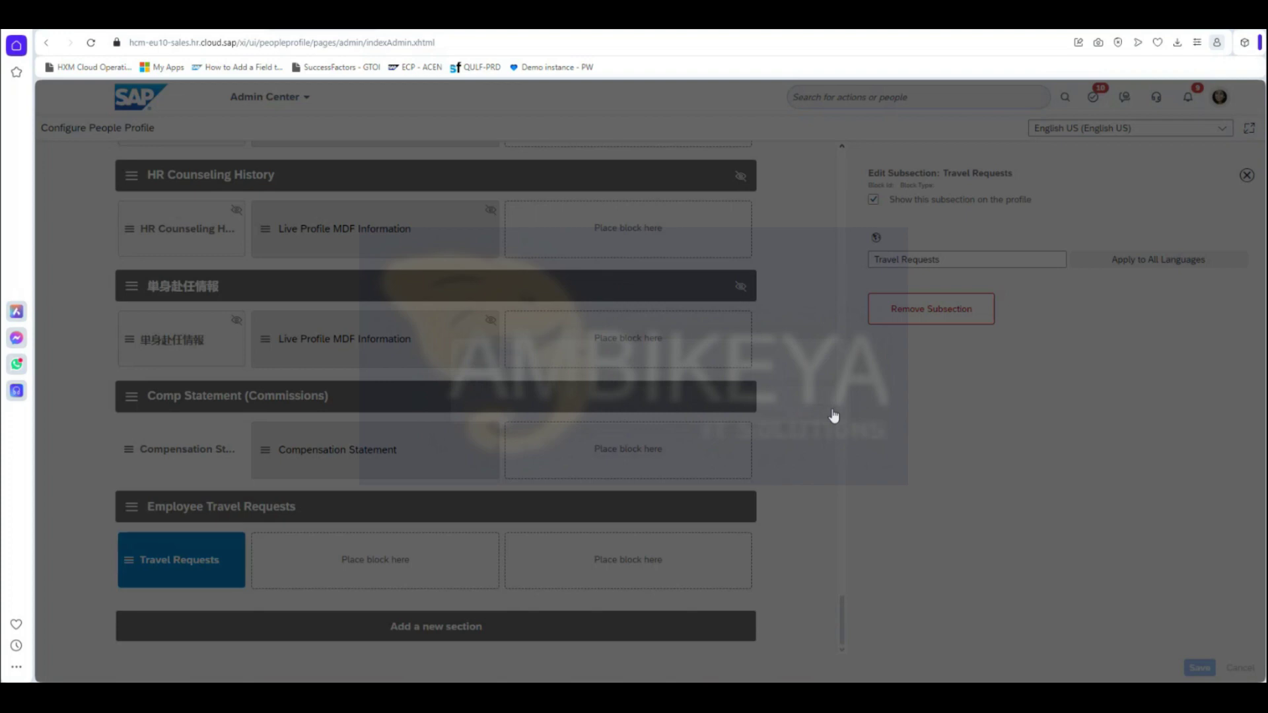
{"action": "left_click_drag", "start_coordinate": [132, 521], "coordinate": [338, 556]}
{"action": "left_click", "coordinate": [181, 563]}
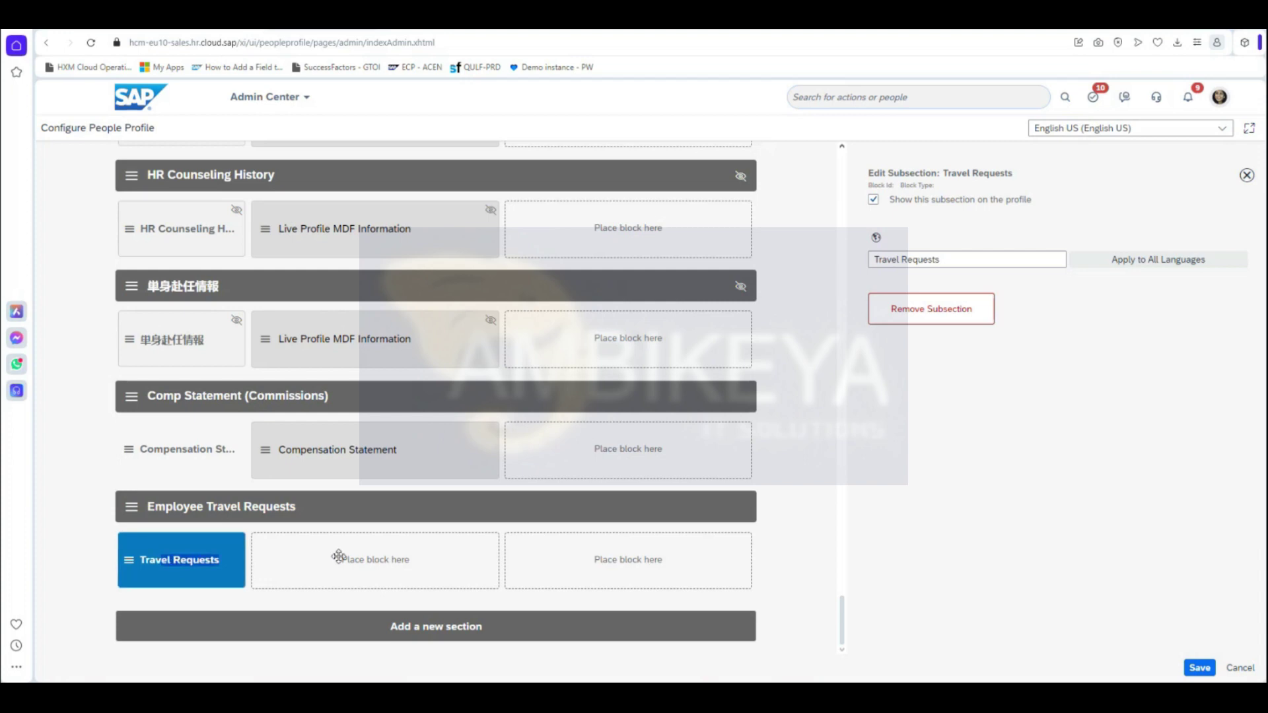
{"action": "left_click", "coordinate": [131, 564]}
{"action": "left_click_drag", "start_coordinate": [166, 561], "coordinate": [231, 554]}
{"action": "left_click", "coordinate": [186, 577]}
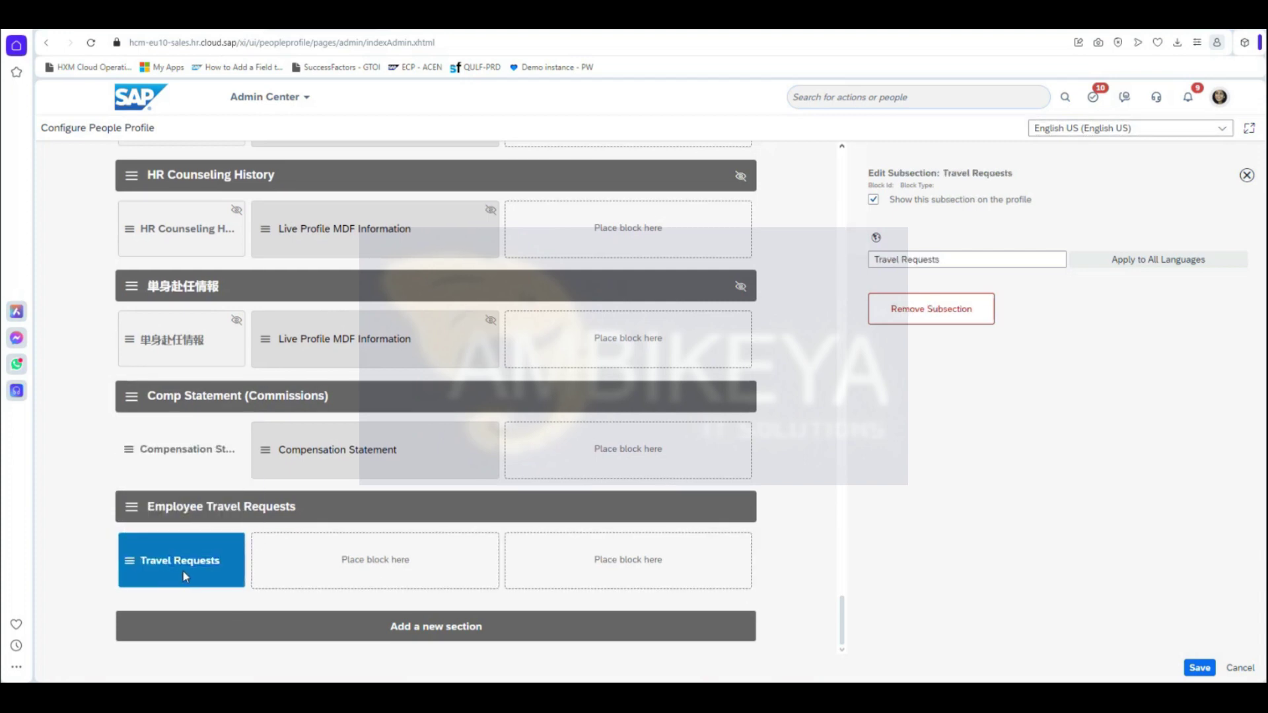
{"action": "left_click", "coordinate": [186, 578]}
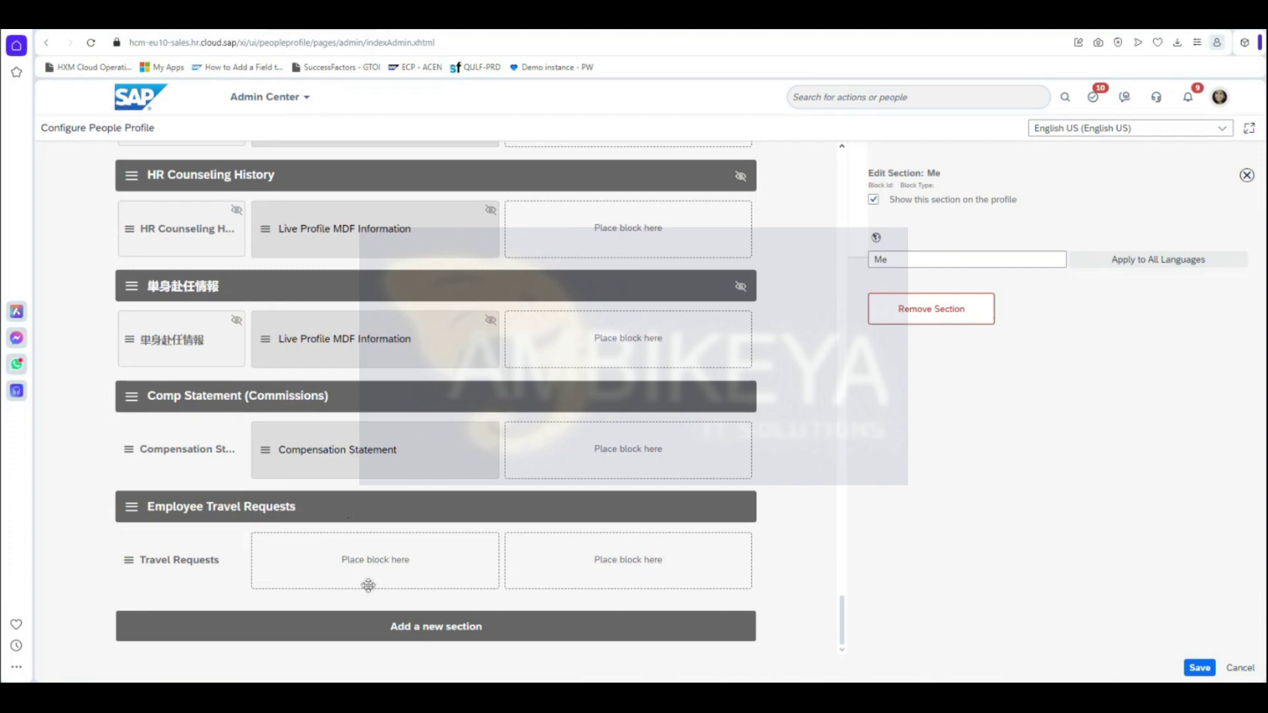
Look through the MDF Screen ID options of the 単身赴任情報 section's Live Profile MDF Information block.
{"action": "left_click", "coordinate": [360, 342]}
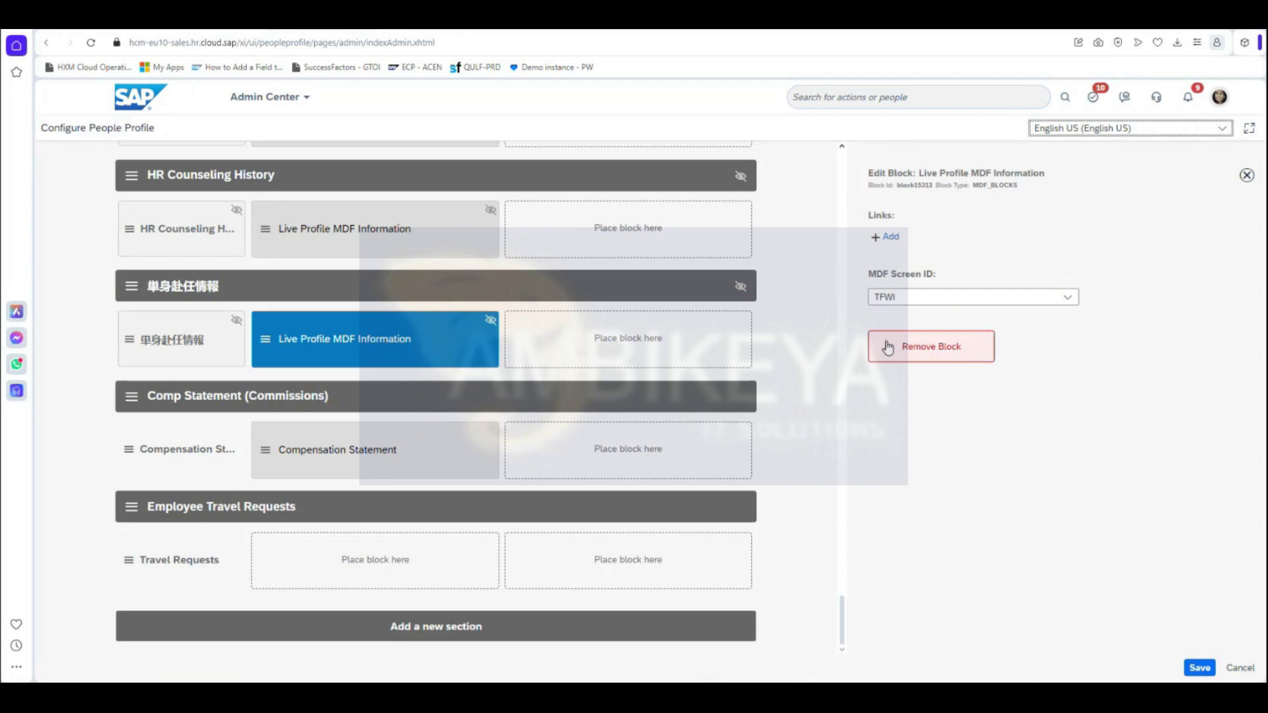
{"action": "left_click", "coordinate": [1066, 301]}
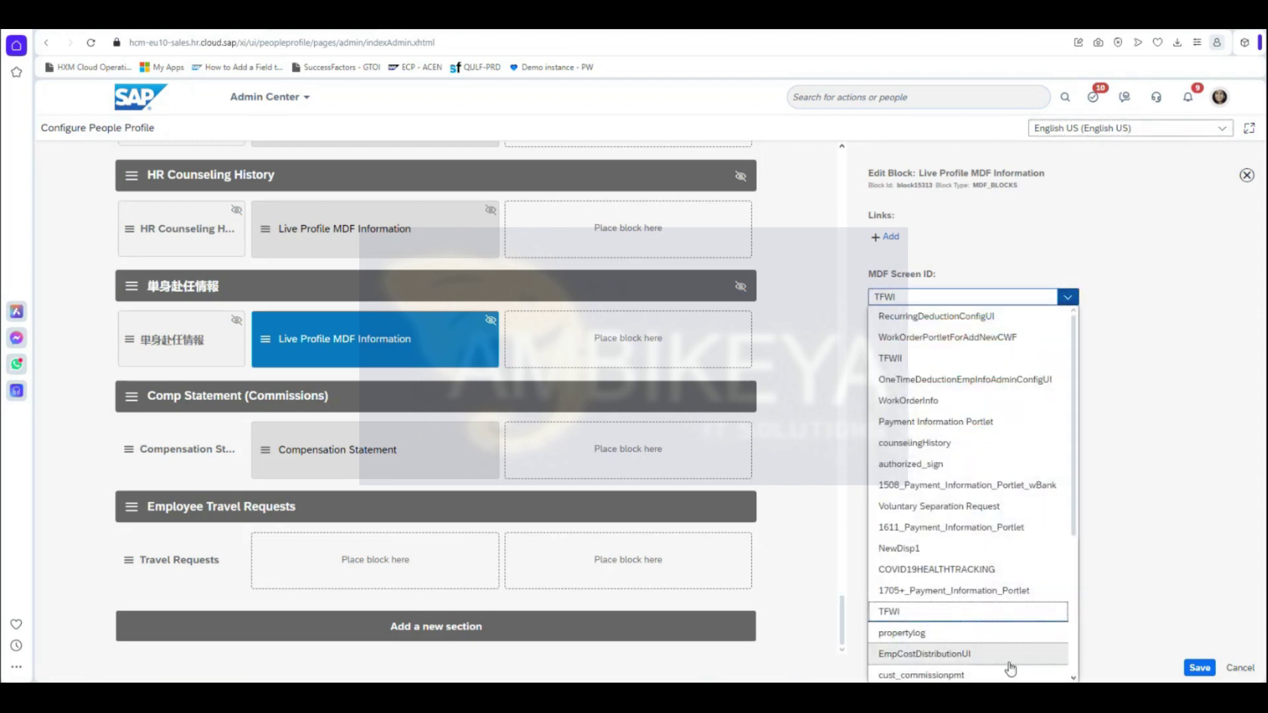
{"action": "scroll", "coordinate": [981, 626], "scroll_direction": "down", "scroll_amount": 4}
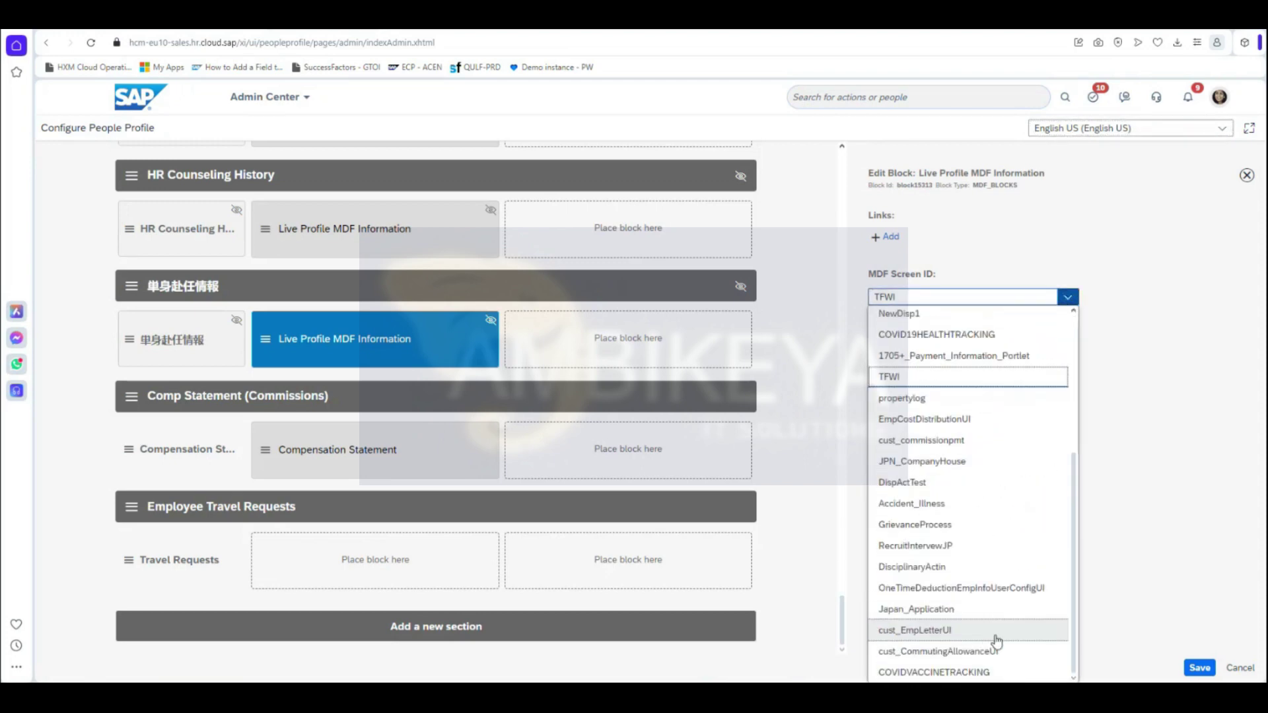
{"action": "left_click", "coordinate": [1207, 457]}
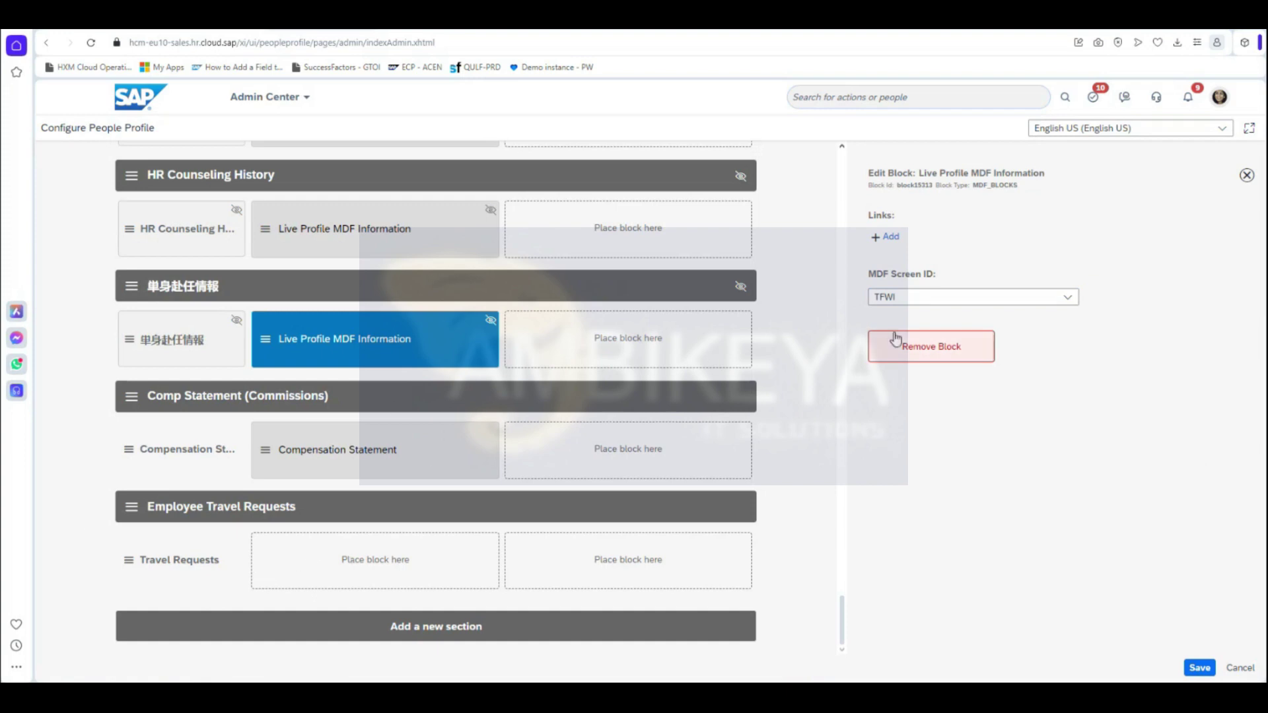
Compare the settings of the Travel Requests subsection and Employee Travel Requests section with those of 単身赴任情報 and Comp Statement (Commissions).
{"action": "left_click", "coordinate": [195, 555]}
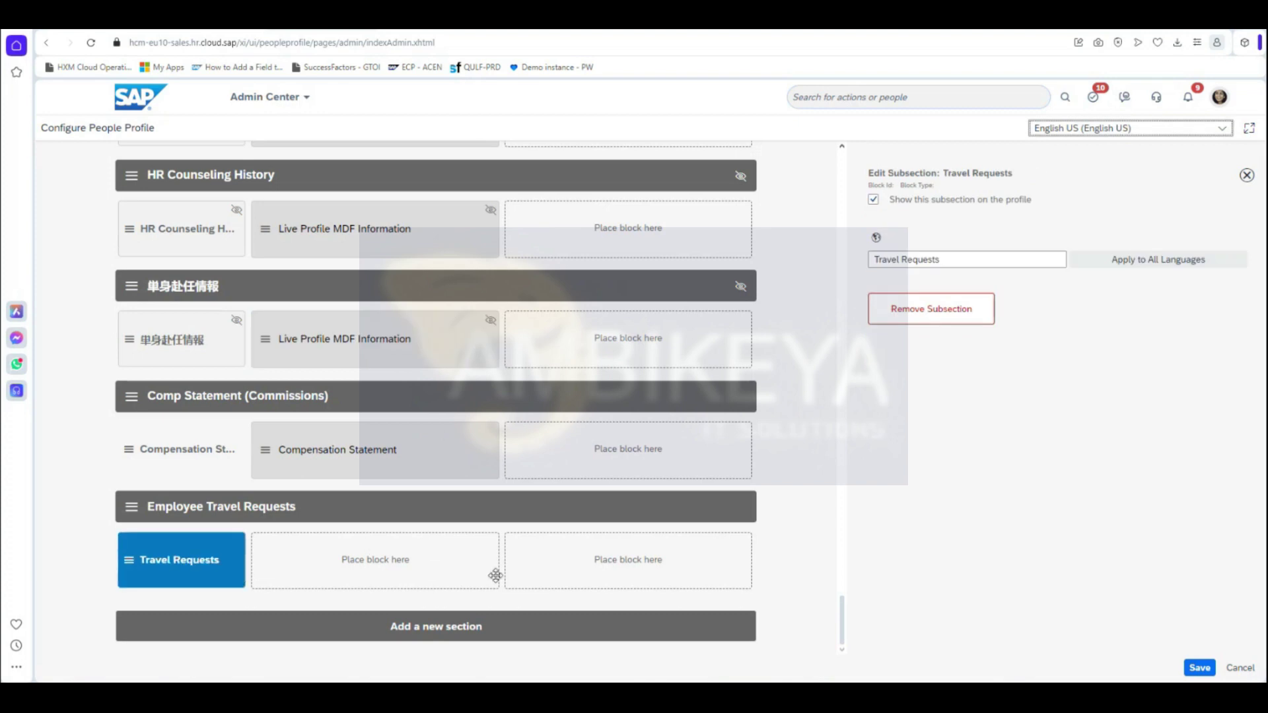
{"action": "left_click", "coordinate": [169, 343]}
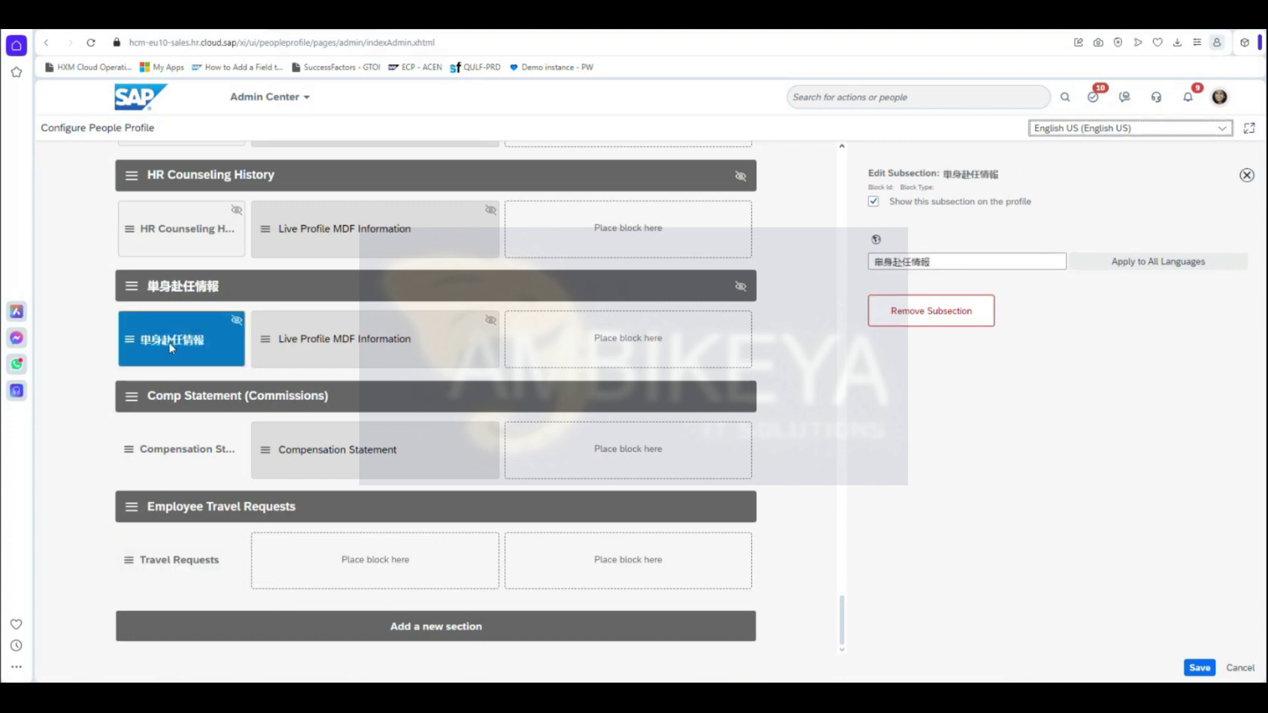
{"action": "left_click", "coordinate": [190, 291]}
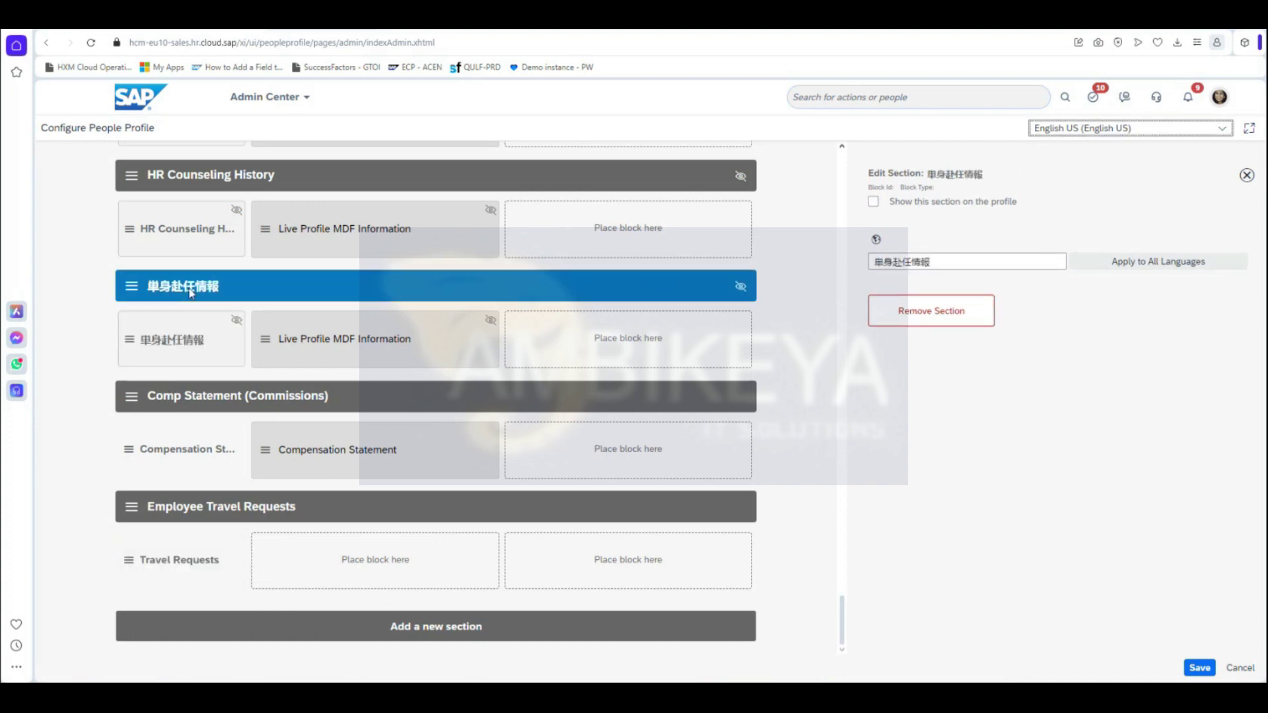
{"action": "left_click", "coordinate": [185, 351]}
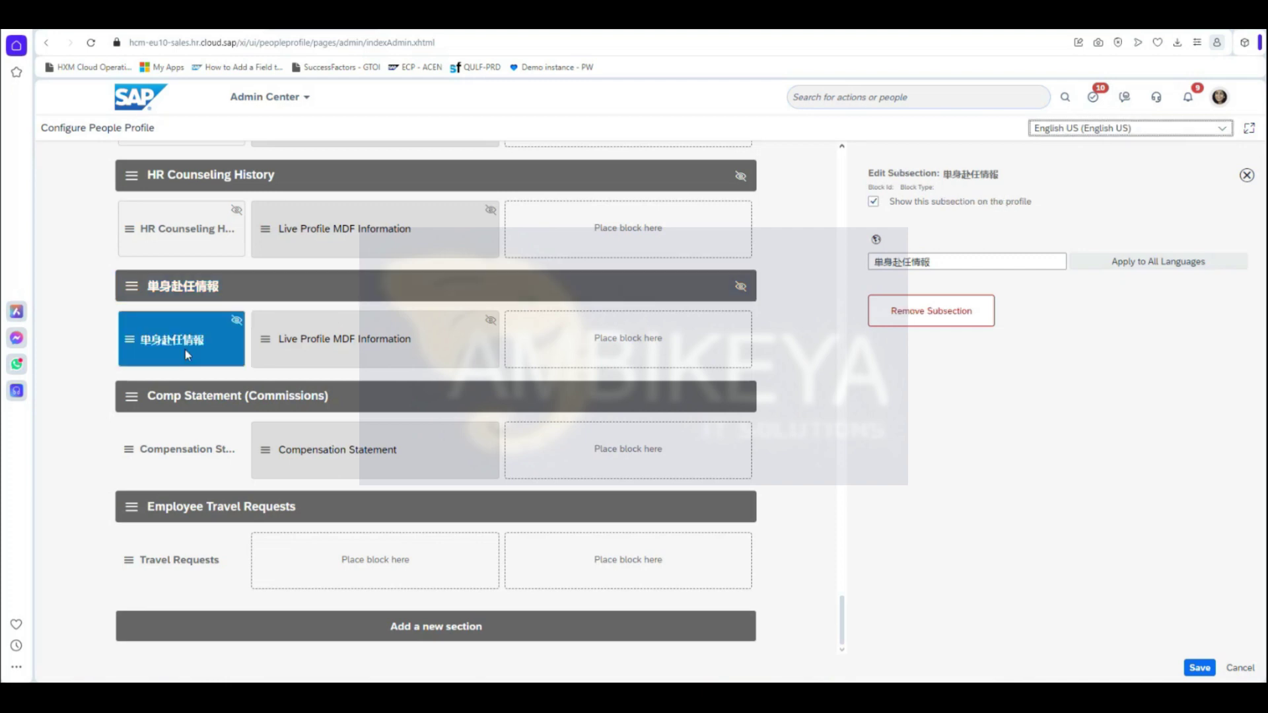
{"action": "left_click", "coordinate": [179, 401]}
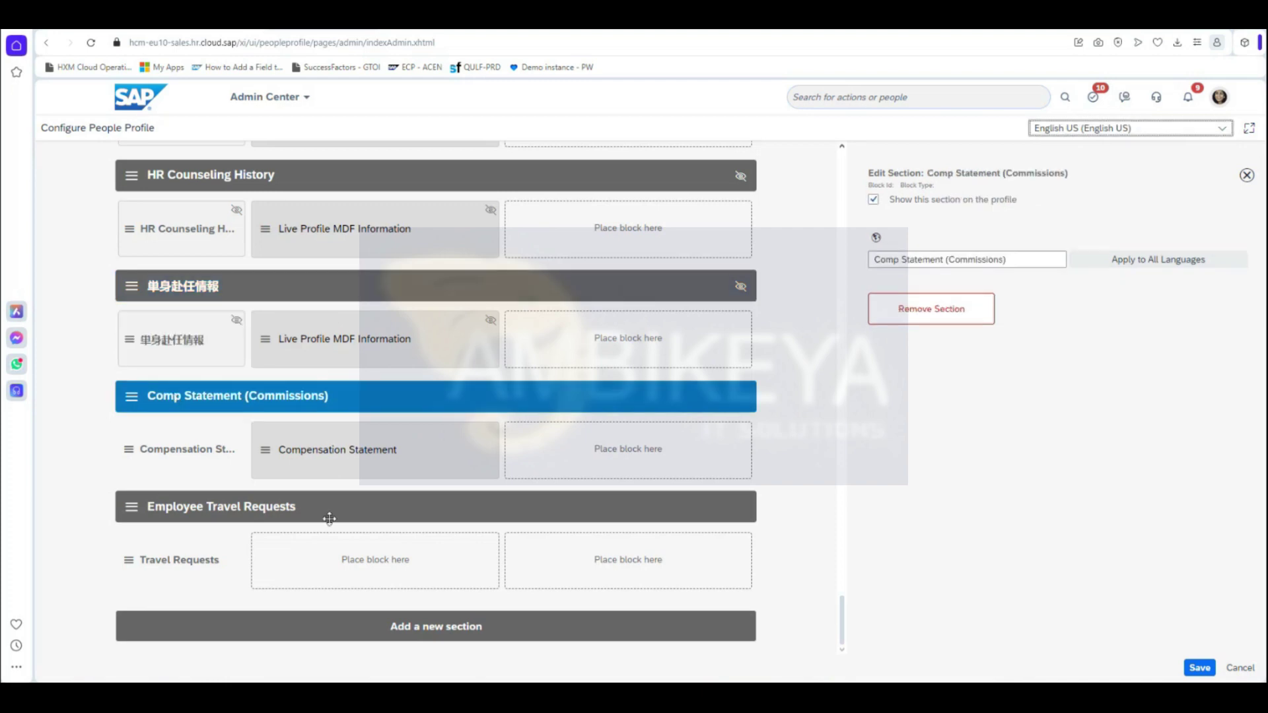
{"action": "left_click", "coordinate": [157, 512]}
{"action": "left_click", "coordinate": [140, 513]}
{"action": "left_click", "coordinate": [171, 560]}
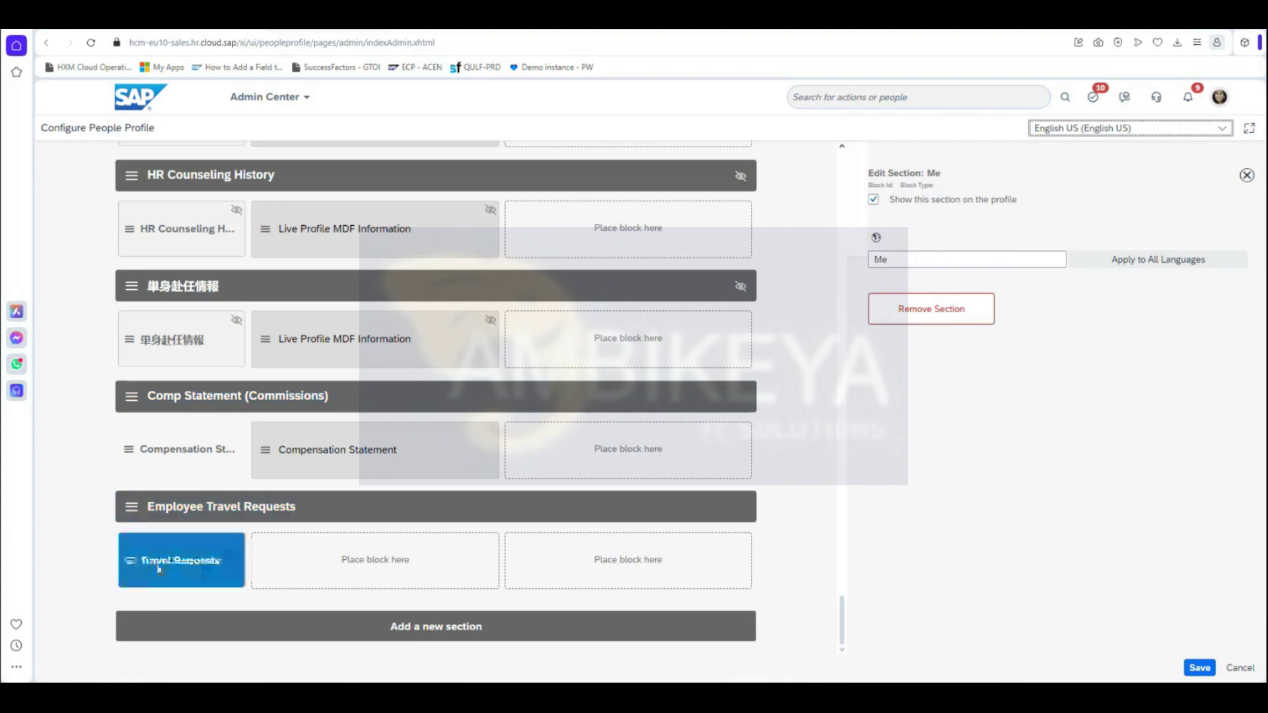
{"action": "left_click", "coordinate": [185, 507]}
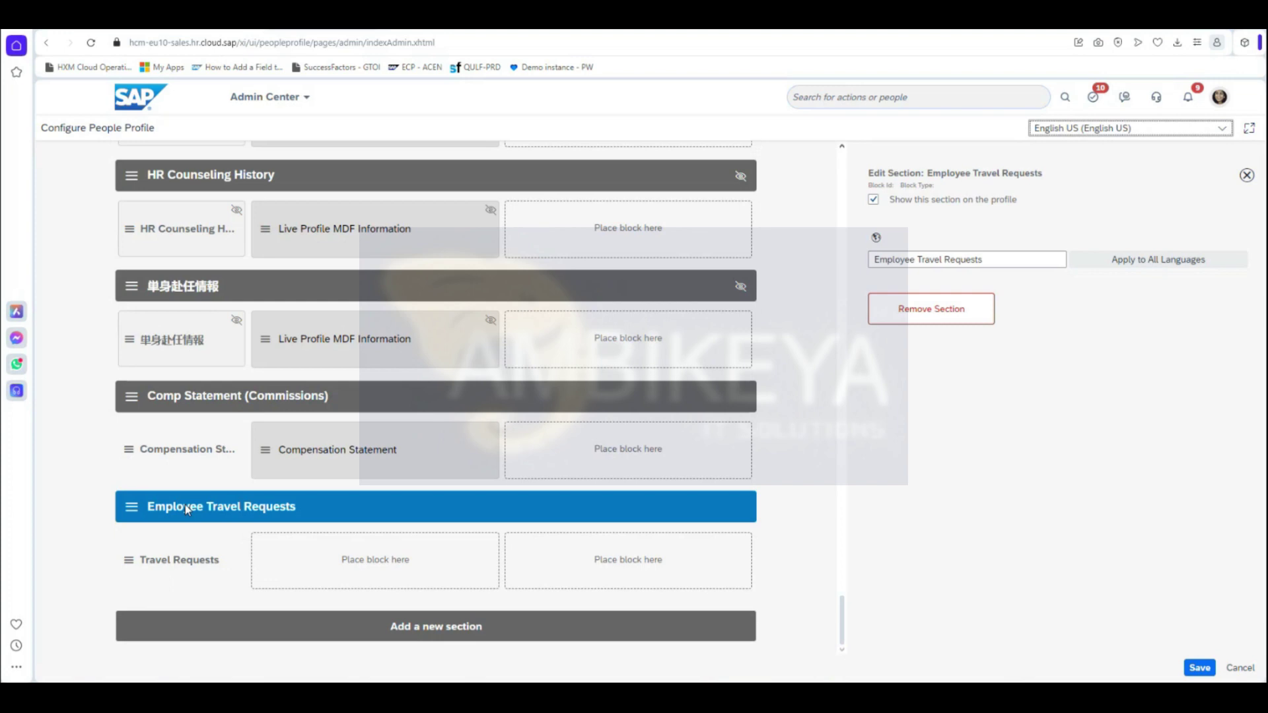
Apply the Employee Travel Requests section title to all languages, overwriting the existing titles.
{"action": "left_click", "coordinate": [1191, 273]}
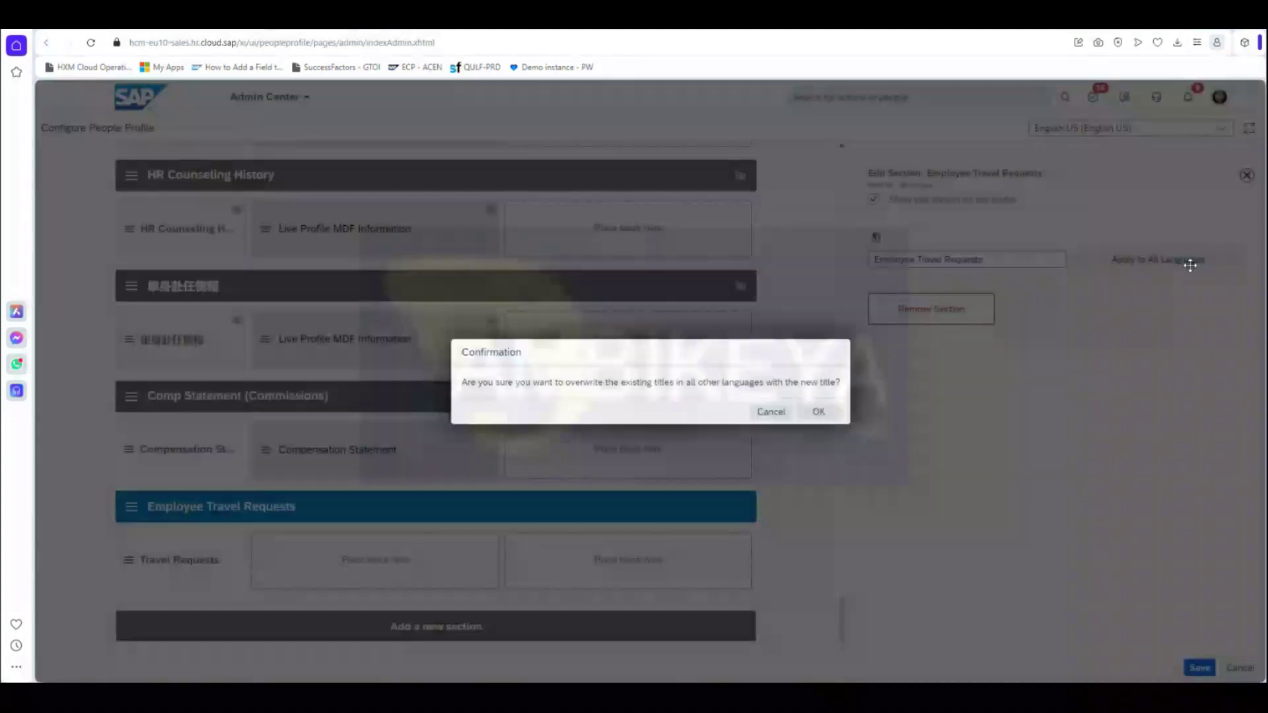
{"action": "left_click", "coordinate": [815, 417]}
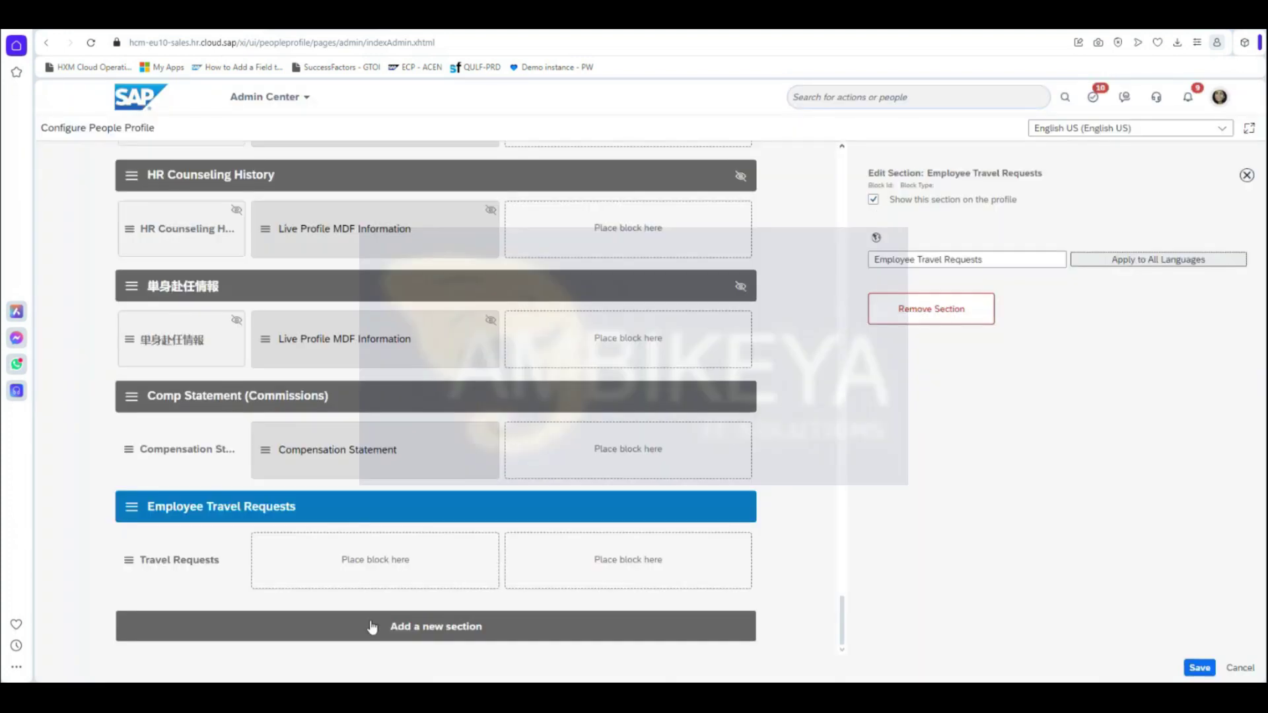
{"action": "right_click", "coordinate": [581, 558]}
{"action": "left_click", "coordinate": [890, 558]}
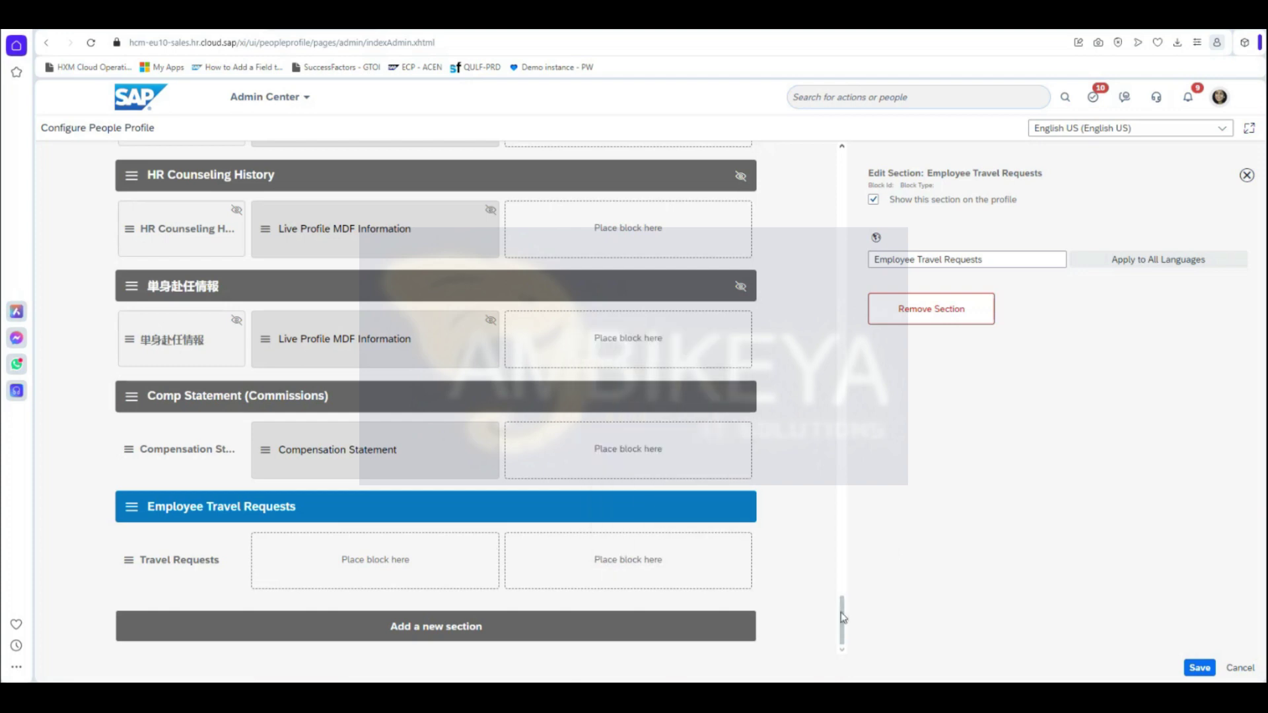
Examine the profile's section layout and the settings of the Travel Requests subsection and HR Counseling History section.
{"action": "left_click_drag", "start_coordinate": [842, 621], "coordinate": [858, 142]}
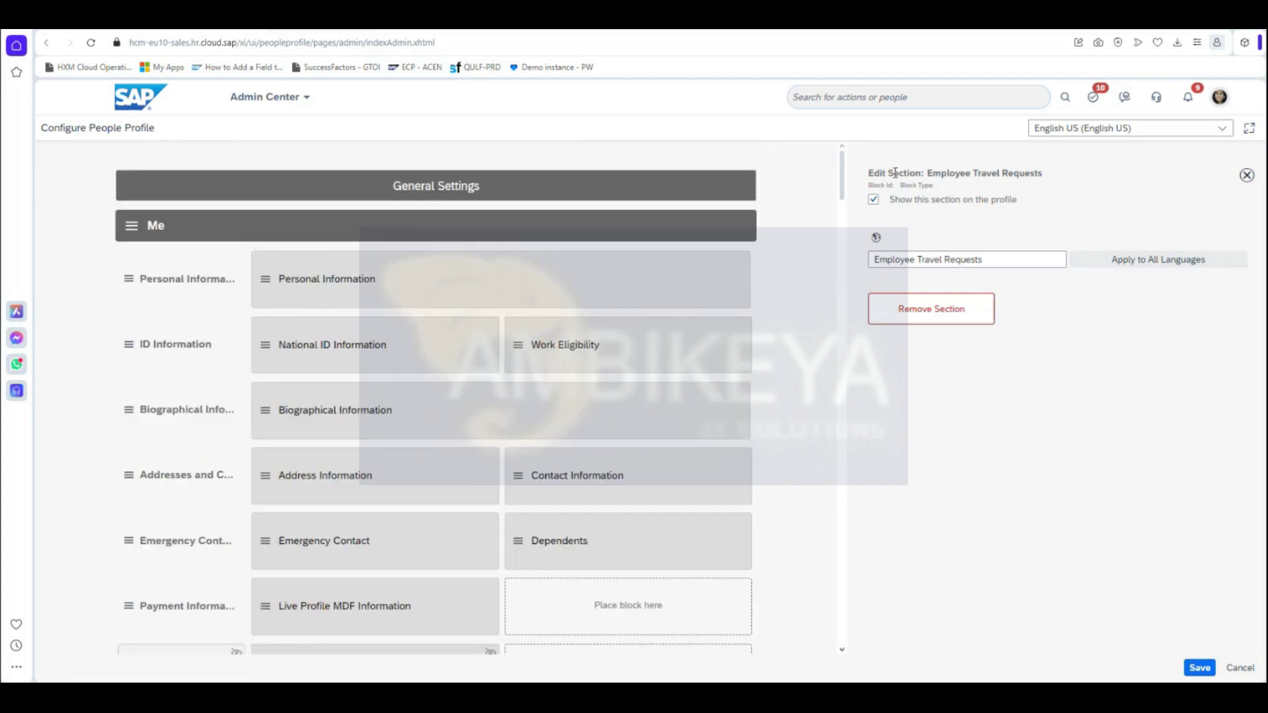
{"action": "left_click_drag", "start_coordinate": [843, 172], "coordinate": [844, 624]}
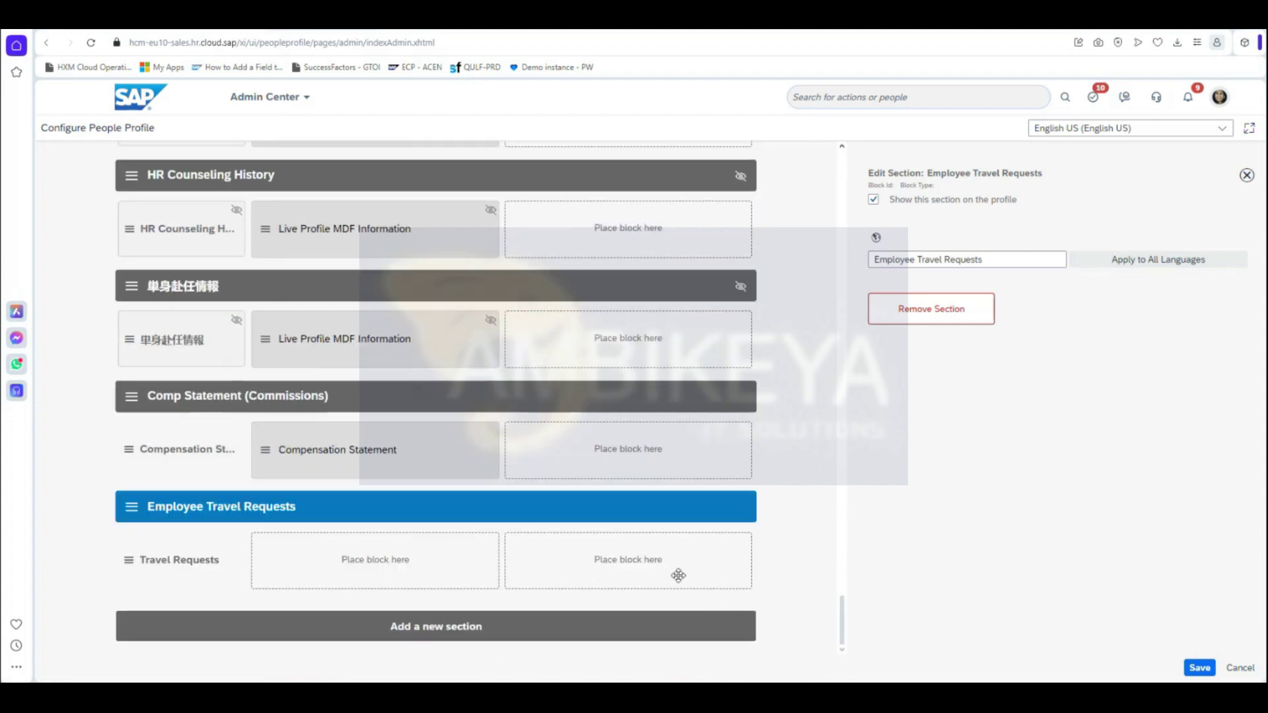
{"action": "left_click", "coordinate": [140, 571]}
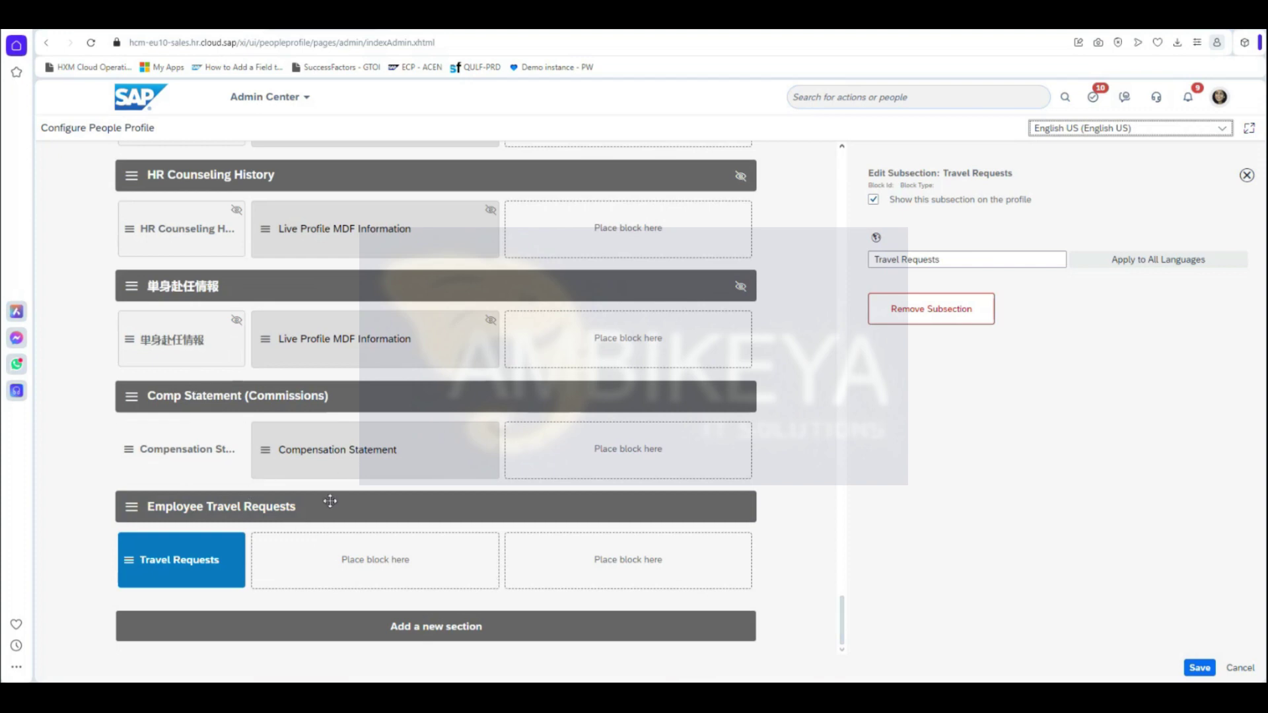
{"action": "scroll", "coordinate": [327, 504], "scroll_direction": "up", "scroll_amount": 3}
{"action": "scroll", "coordinate": [303, 575], "scroll_direction": "down", "scroll_amount": 3}
{"action": "scroll", "coordinate": [302, 569], "scroll_direction": "up", "scroll_amount": 2}
{"action": "left_click", "coordinate": [192, 316]}
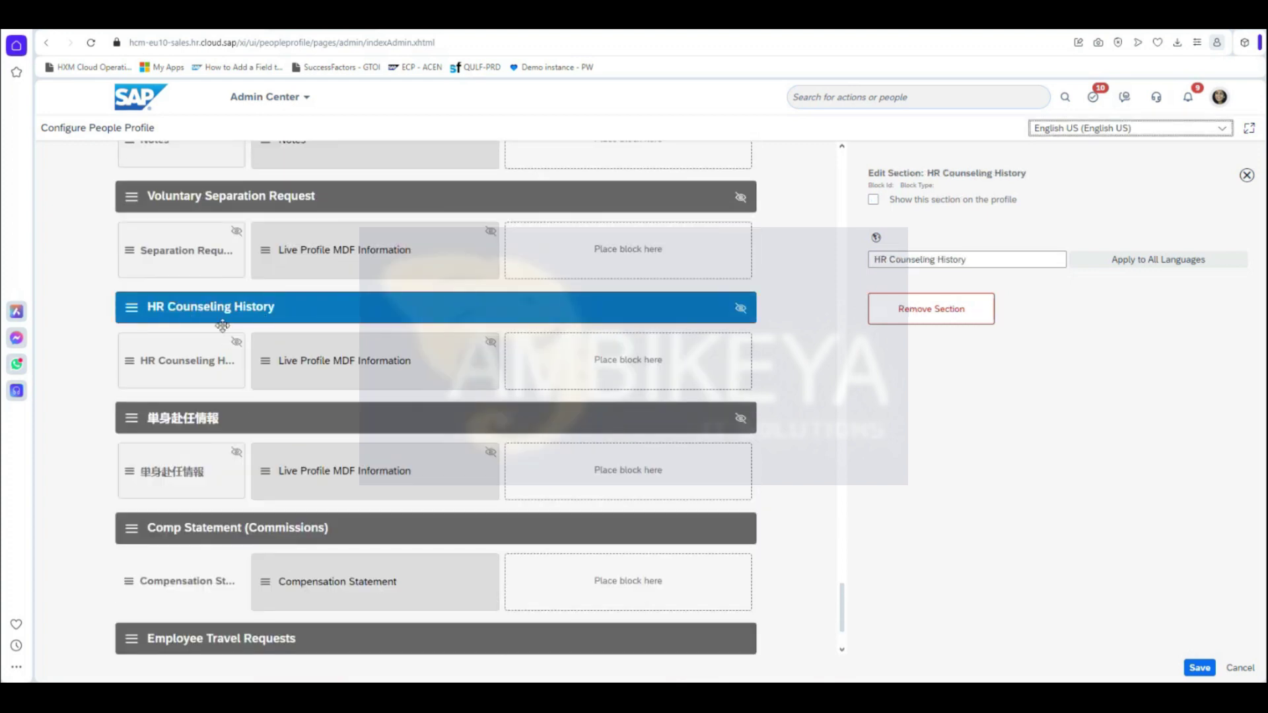
{"action": "scroll", "coordinate": [159, 508], "scroll_direction": "down", "scroll_amount": 2}
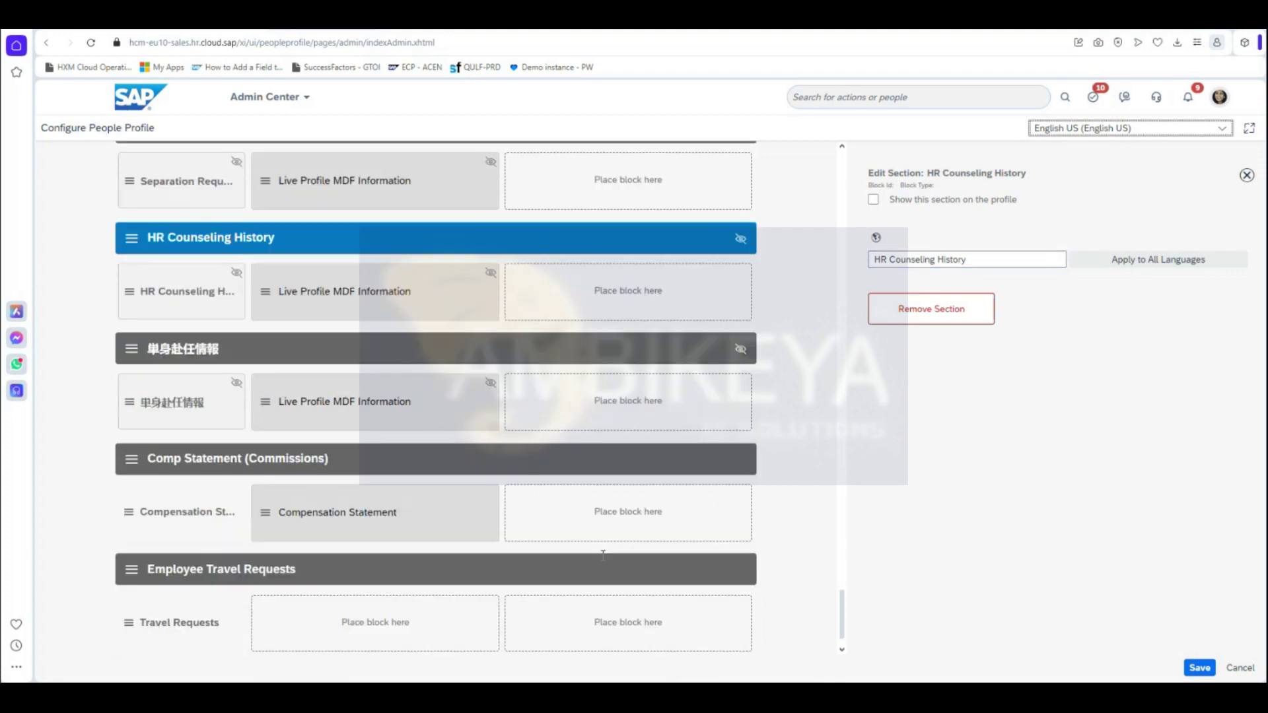
Remove the Employee Travel Requests section from the people profile.
{"action": "left_click", "coordinate": [145, 509]}
{"action": "left_click", "coordinate": [922, 312]}
{"action": "left_click", "coordinate": [769, 412]}
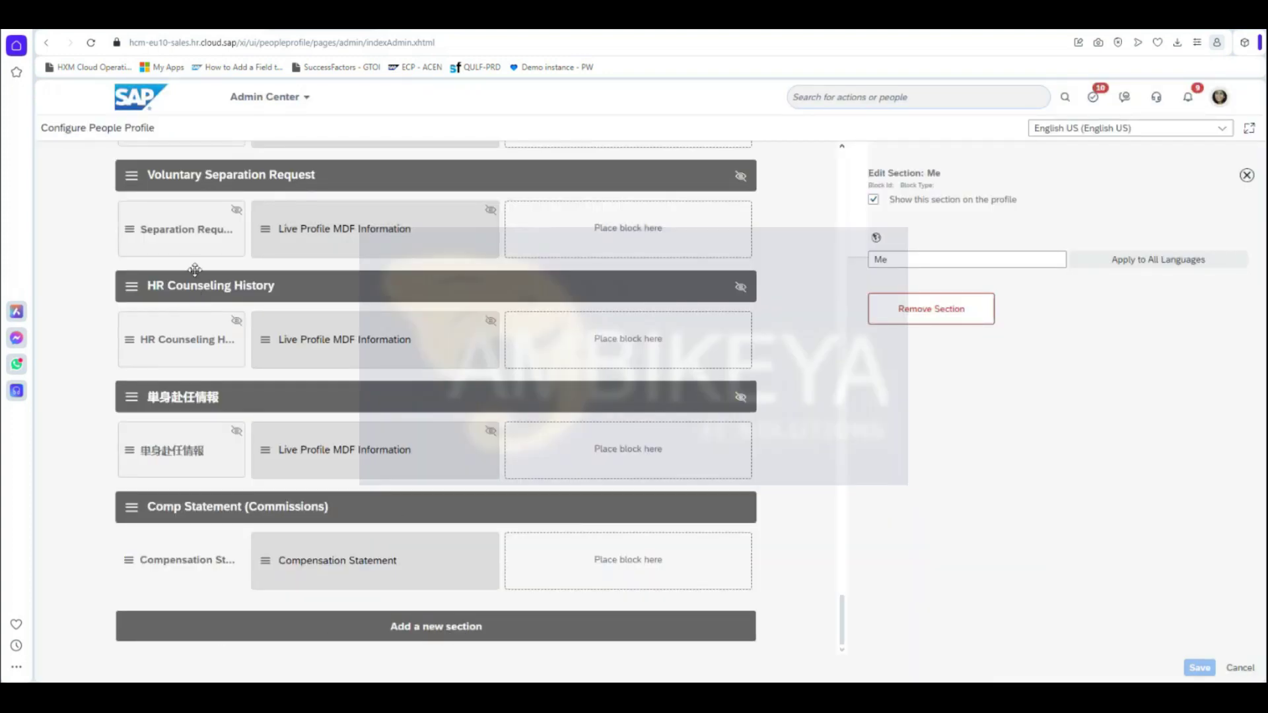
Rename the HR Counseling History section as Employee Travel Requests.
{"action": "left_click", "coordinate": [197, 291]}
{"action": "left_click", "coordinate": [991, 259]}
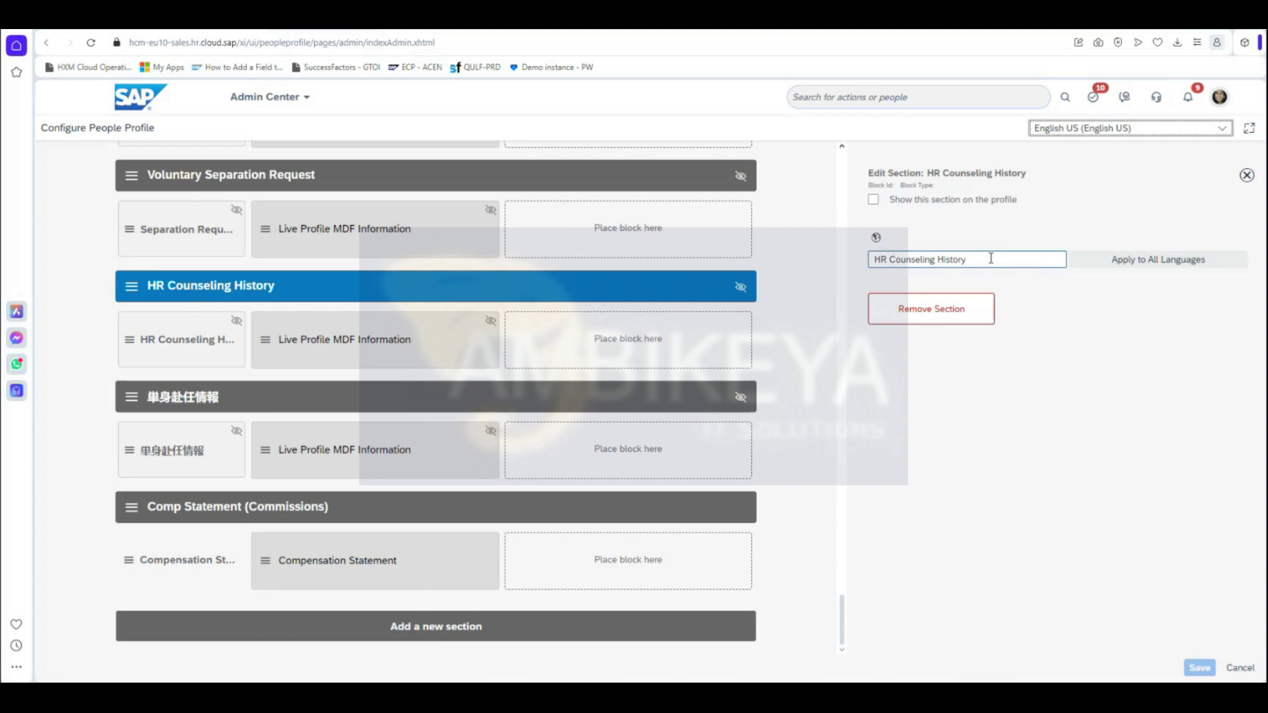
{"action": "key", "text": "BackSpace"}
{"action": "key", "text": "BackSpace"}
{"action": "key", "text": "BackSpace"}
{"action": "key", "text": "BackSpace"}
{"action": "key", "text": "BackSpace"}
{"action": "key", "text": "BackSpace"}
{"action": "key", "text": "BackSpace"}
{"action": "key", "text": "BackSpace"}
{"action": "key", "text": "BackSpace"}
{"action": "key", "text": "BackSpace"}
{"action": "key", "text": "BackSpace"}
{"action": "key", "text": "BackSpace"}
{"action": "key", "text": "BackSpace"}
{"action": "key", "text": "BackSpace"}
{"action": "key", "text": "BackSpace"}
{"action": "key", "text": "BackSpace"}
{"action": "key", "text": "BackSpace"}
{"action": "key", "text": "BackSpace"}
{"action": "key", "text": "BackSpace"}
{"action": "key", "text": "BackSpace"}
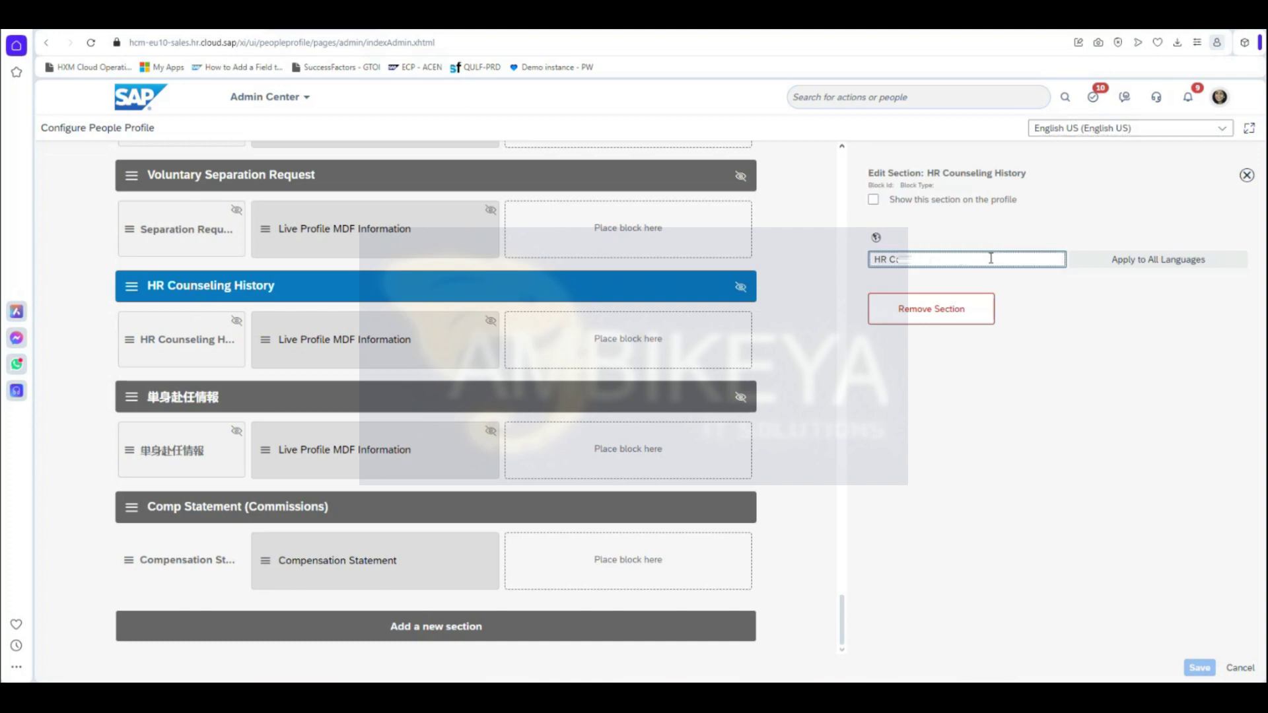
{"action": "type", "text": "E"}
{"action": "type", "text": "mployee Travel Requests"}
{"action": "left_click", "coordinate": [1043, 329]}
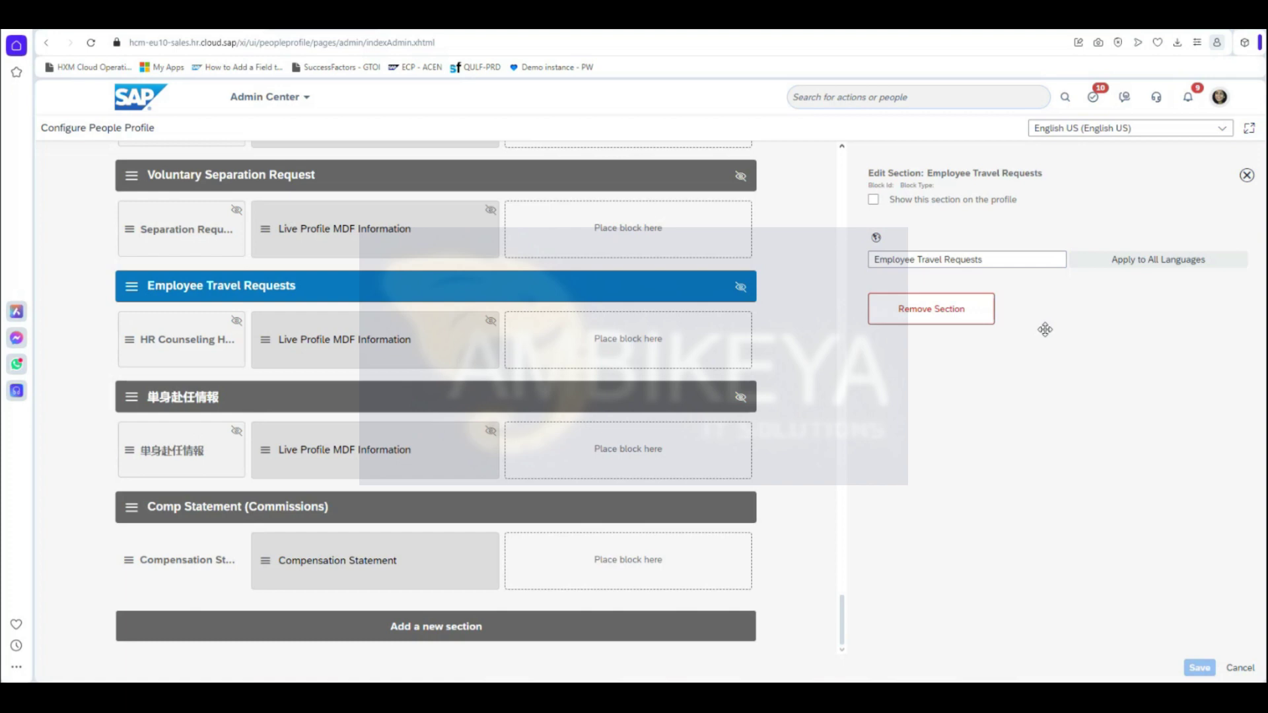
Rename the HR Counseling History subsection under Employee Travel Requests as Travel Requests.
{"action": "left_click", "coordinate": [183, 344]}
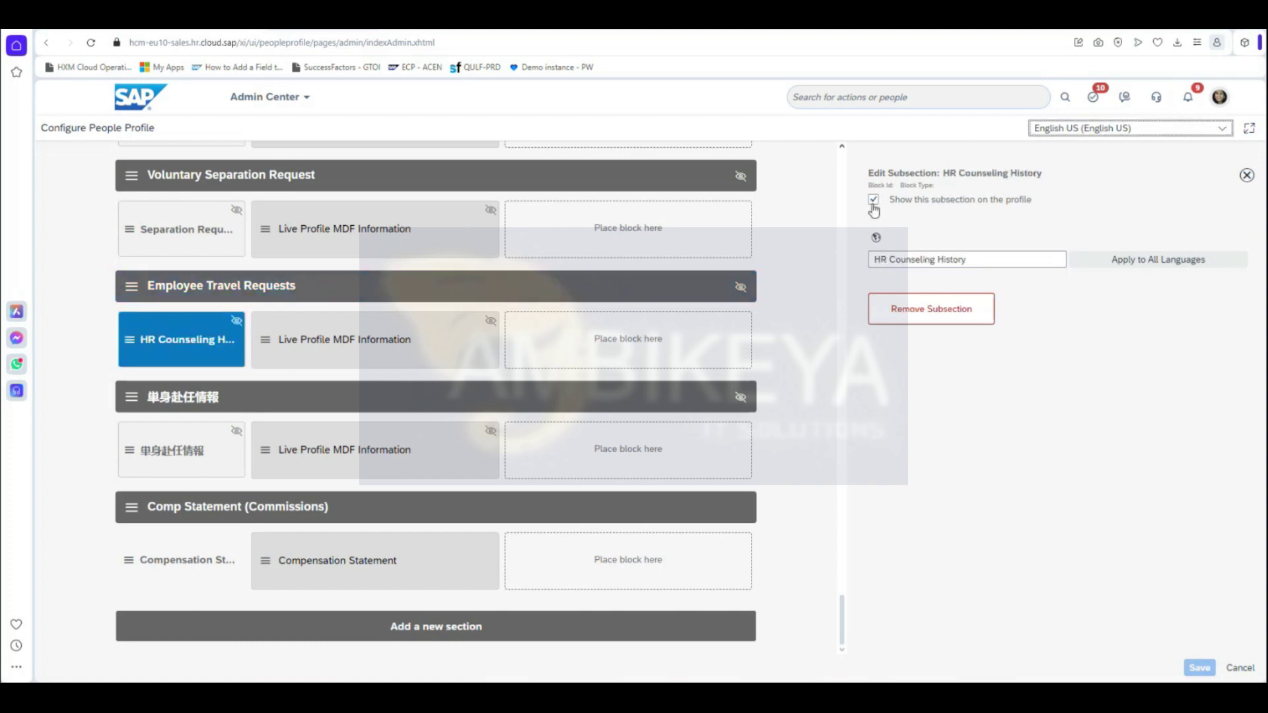
{"action": "left_click", "coordinate": [1001, 265]}
{"action": "key", "text": "BackSpace"}
{"action": "key", "text": "BackSpace"}
{"action": "key", "text": "BackSpace"}
{"action": "key", "text": "BackSpace"}
{"action": "key", "text": "BackSpace"}
{"action": "key", "text": "BackSpace"}
{"action": "key", "text": "BackSpace"}
{"action": "key", "text": "BackSpace"}
{"action": "key", "text": "BackSpace"}
{"action": "key", "text": "BackSpace"}
{"action": "key", "text": "BackSpace"}
{"action": "key", "text": "BackSpace"}
{"action": "key", "text": "BackSpace"}
{"action": "key", "text": "BackSpace"}
{"action": "key", "text": "BackSpace"}
{"action": "key", "text": "BackSpace"}
{"action": "key", "text": "BackSpace"}
{"action": "key", "text": "BackSpace"}
{"action": "key", "text": "BackSpace"}
{"action": "key", "text": "BackSpace"}
{"action": "type", "text": "Ti"}
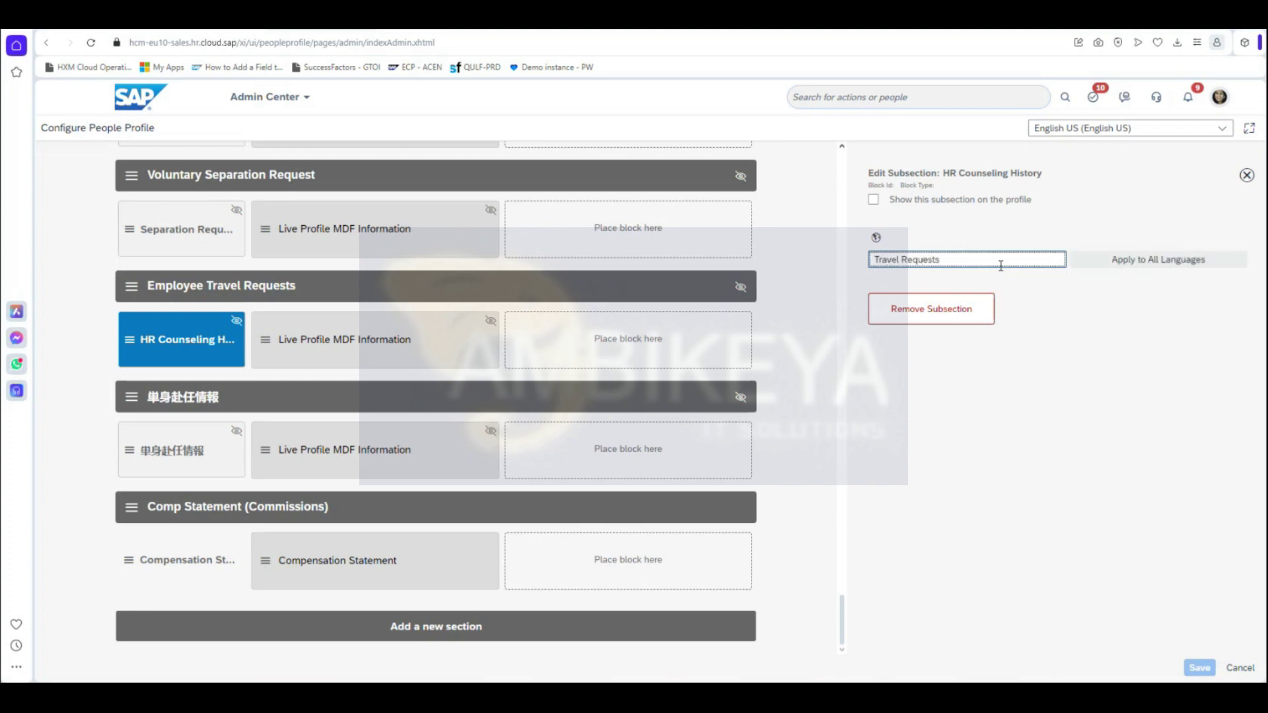
{"action": "left_click", "coordinate": [911, 396]}
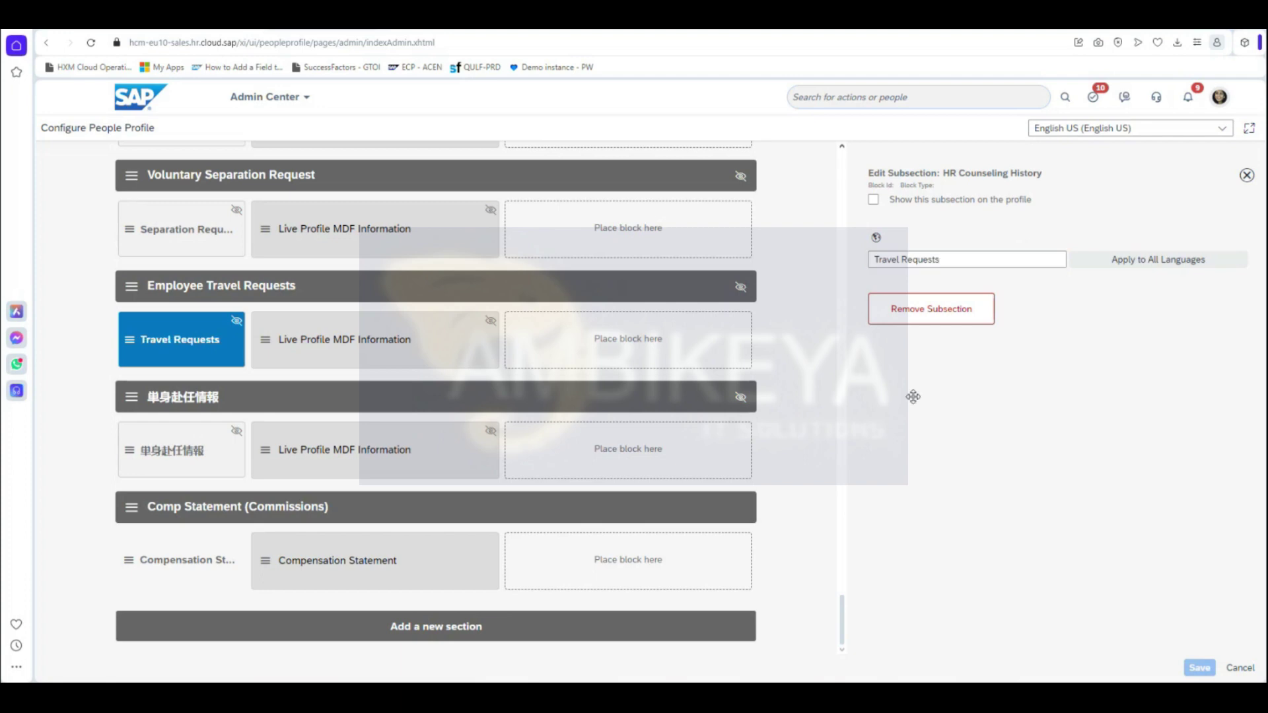
Set the MDF Screen ID of the Travel Requests subsection's Live Profile MDF Information block to TFWI and review the other available IDs.
{"action": "left_click", "coordinate": [402, 344]}
{"action": "left_click", "coordinate": [201, 336]}
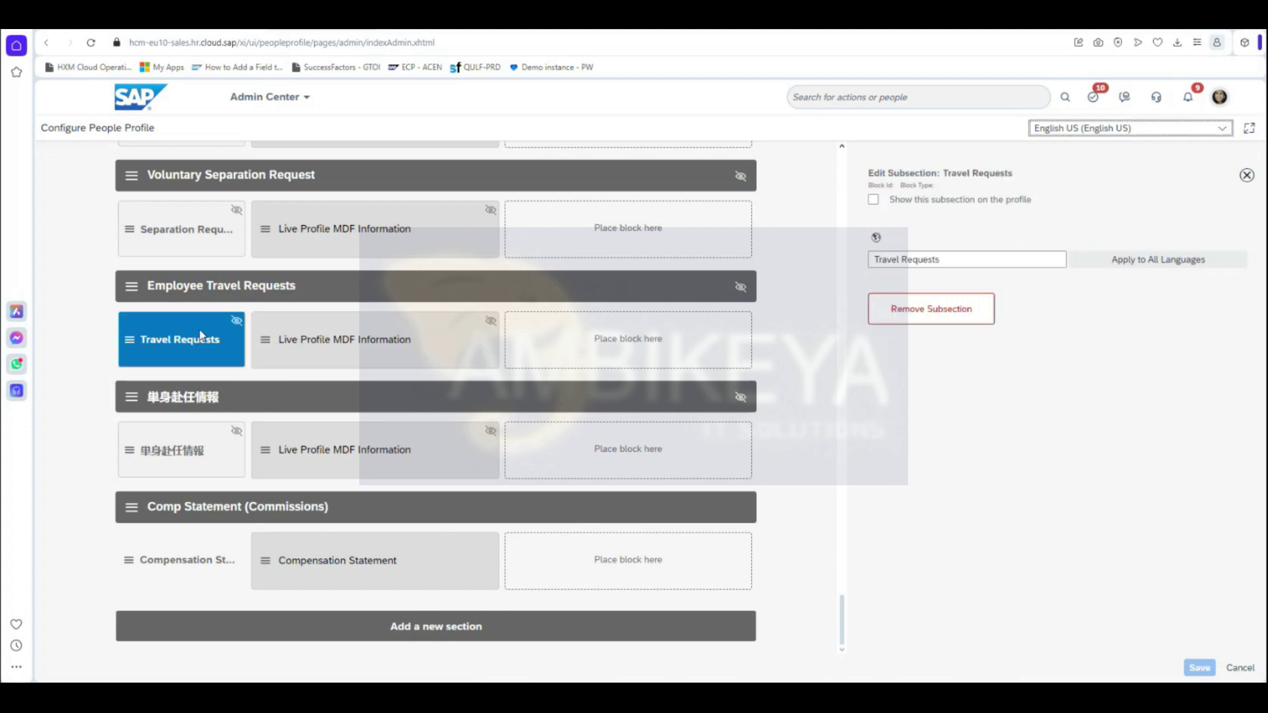
{"action": "left_click", "coordinate": [378, 348]}
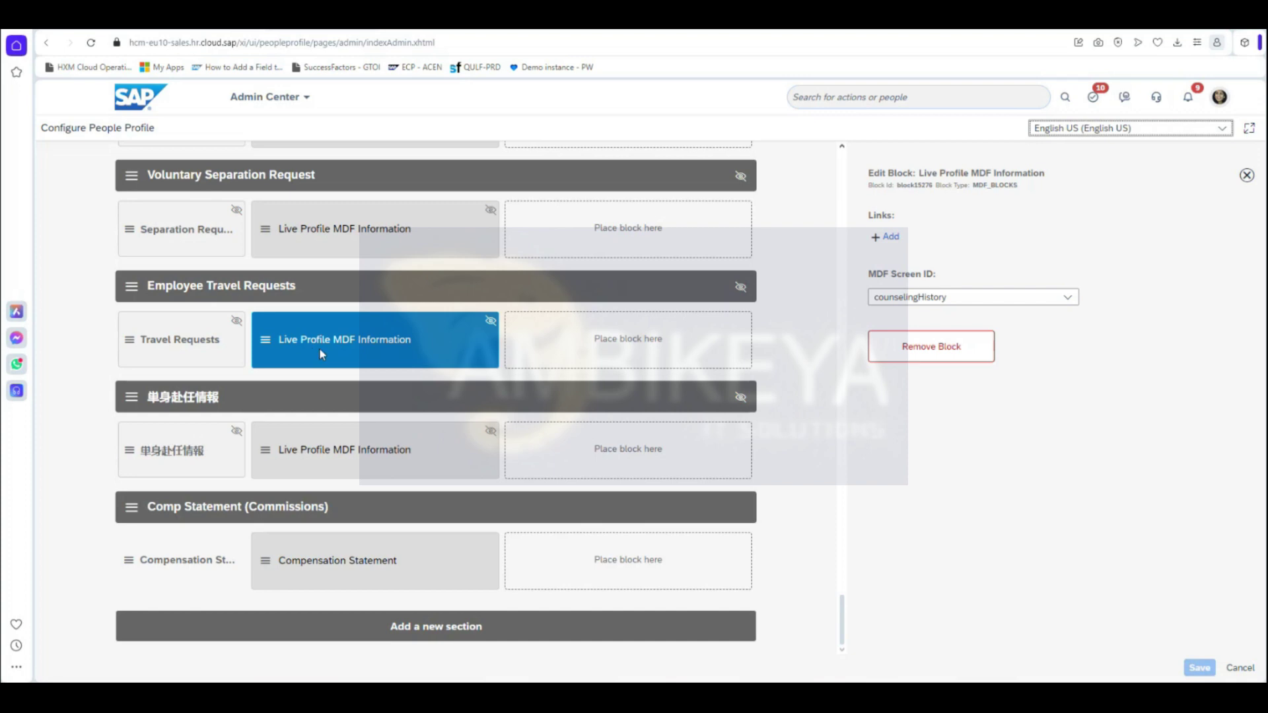
{"action": "left_click", "coordinate": [1073, 304]}
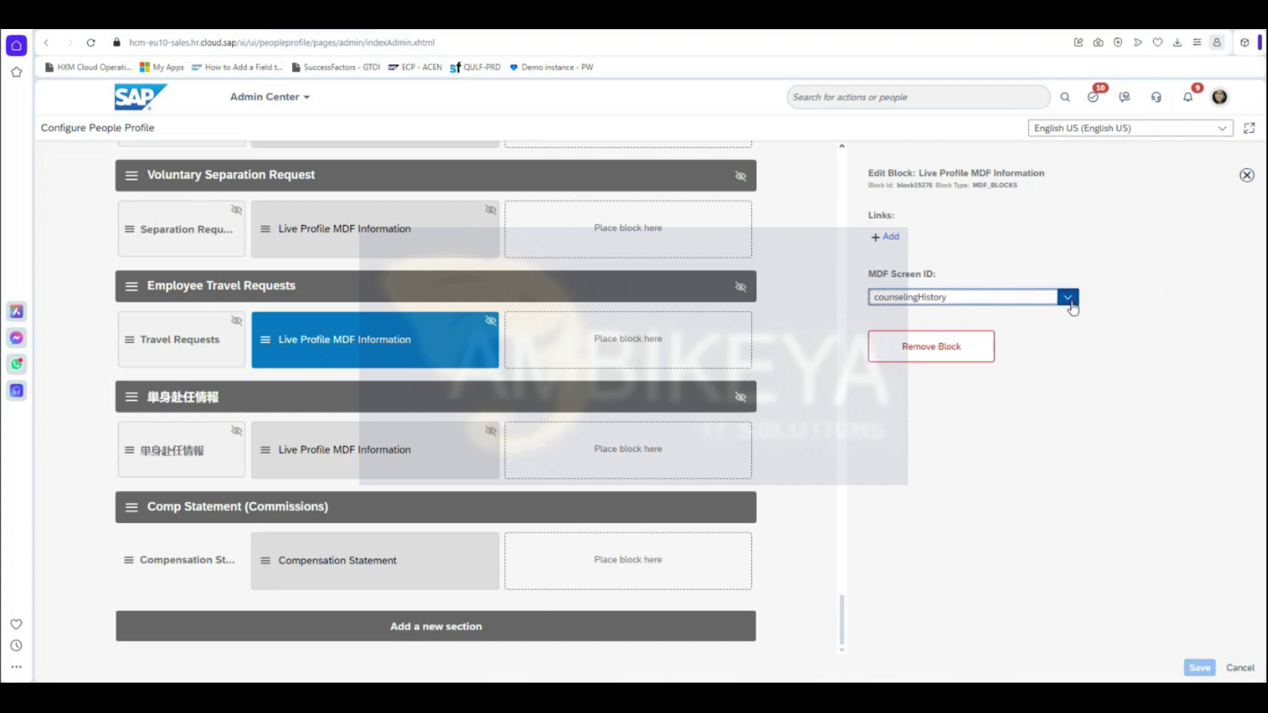
{"action": "scroll", "coordinate": [987, 519], "scroll_direction": "down", "scroll_amount": 4}
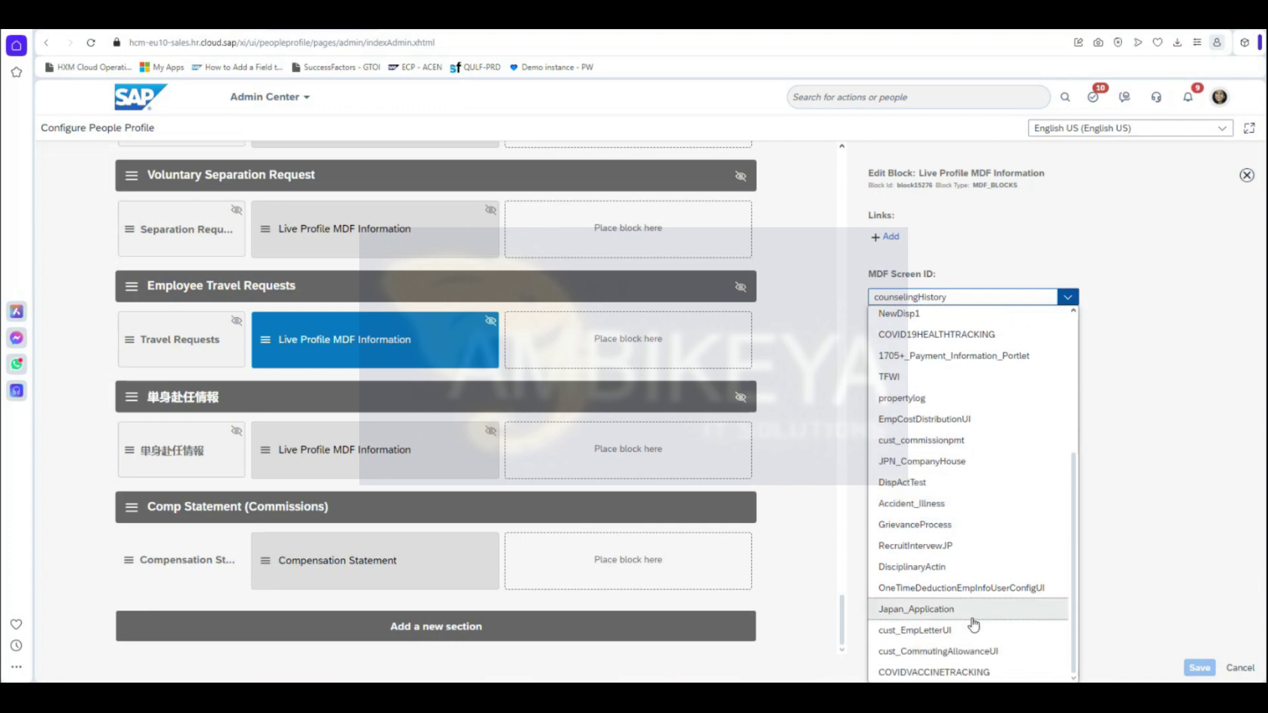
{"action": "scroll", "coordinate": [974, 624], "scroll_direction": "up", "scroll_amount": 4}
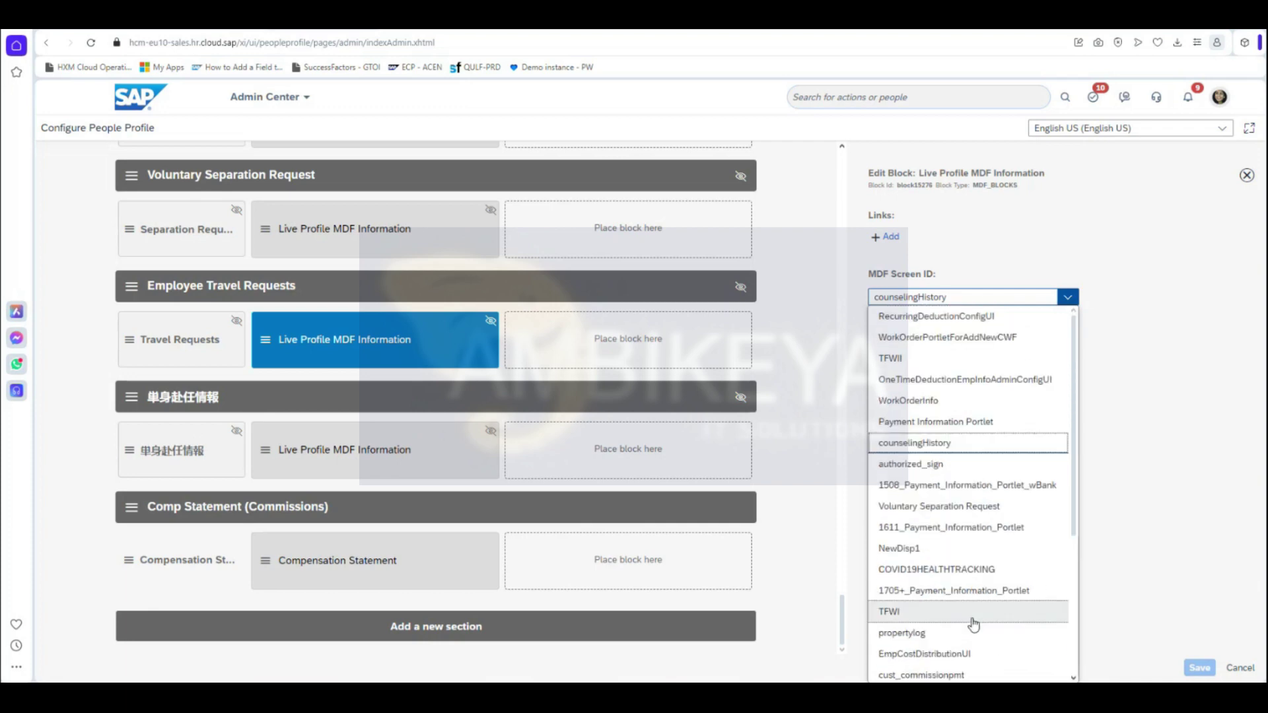
{"action": "left_click", "coordinate": [974, 613]}
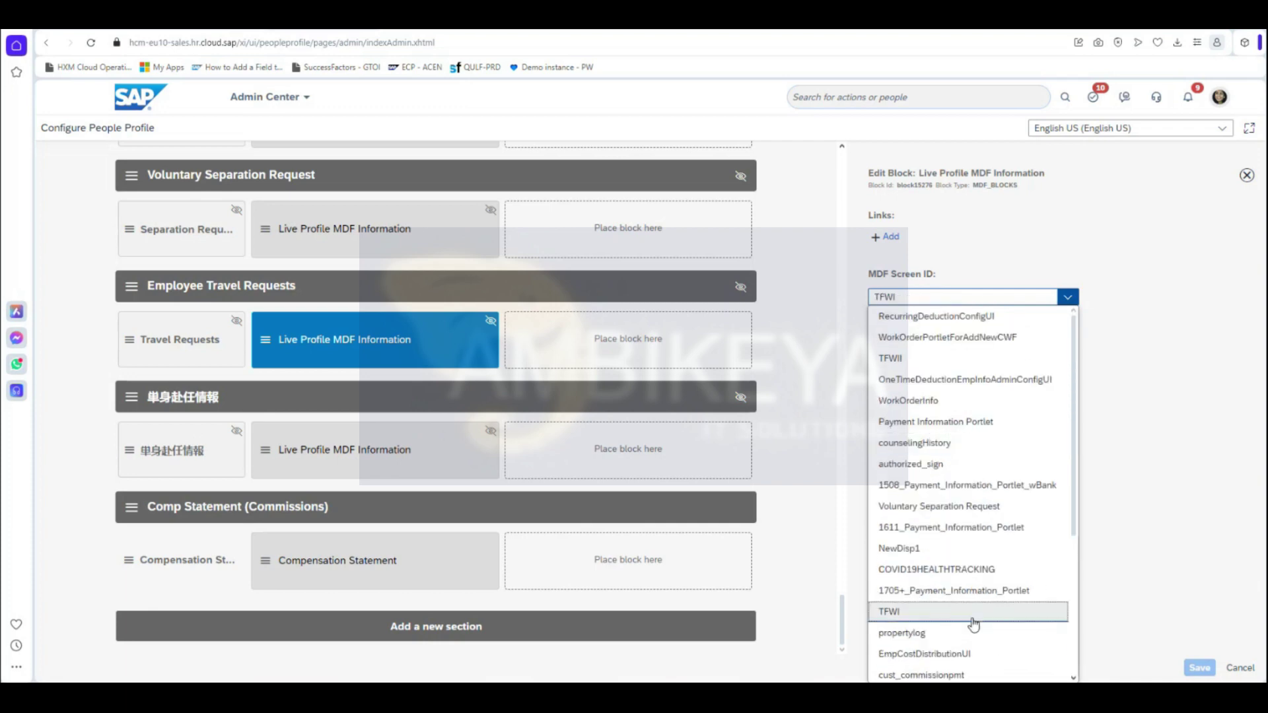
{"action": "left_click", "coordinate": [1213, 432]}
{"action": "left_click", "coordinate": [976, 304]}
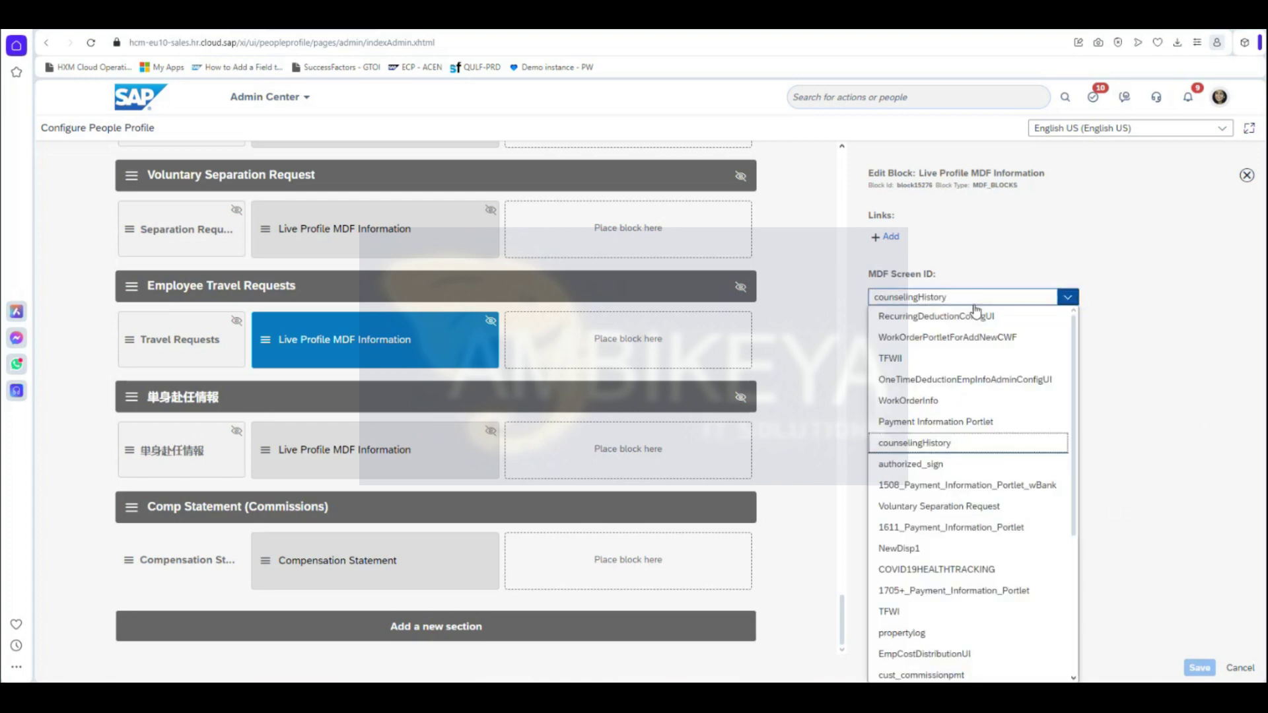
{"action": "left_click", "coordinate": [976, 304]}
{"action": "key", "text": "t"}
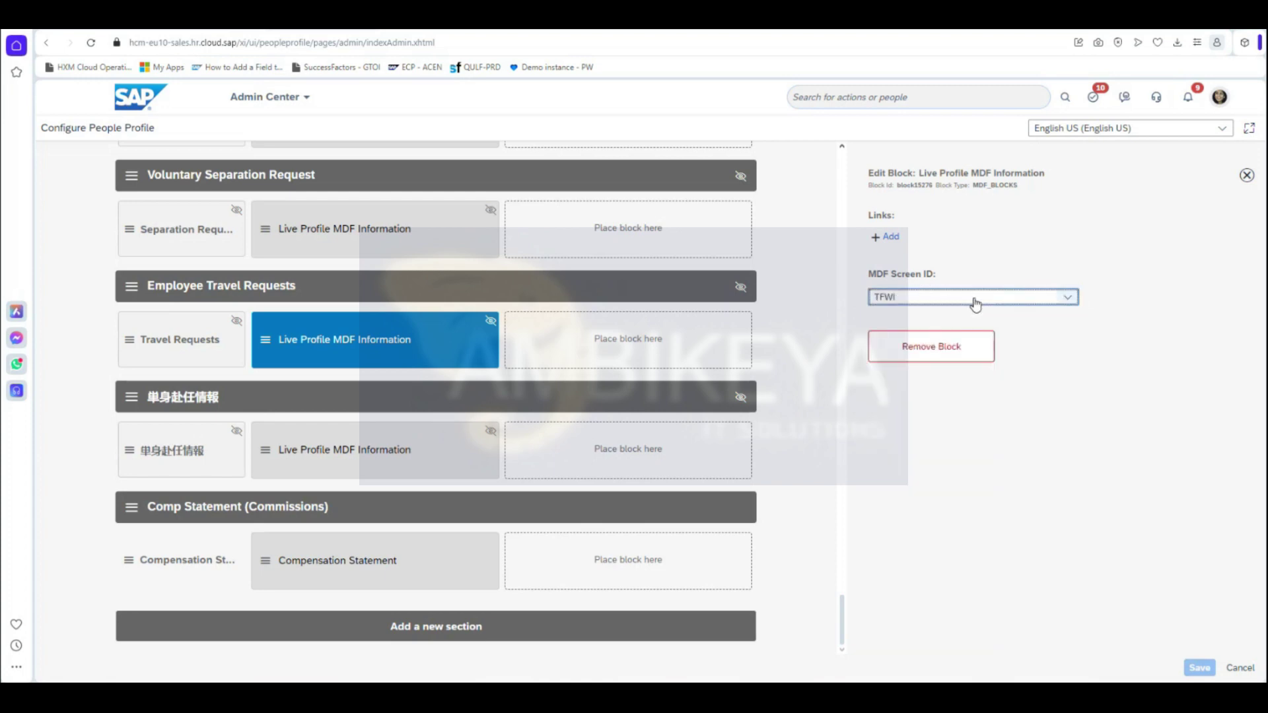
{"action": "left_click", "coordinate": [1071, 302]}
{"action": "scroll", "coordinate": [964, 548], "scroll_direction": "down", "scroll_amount": 4}
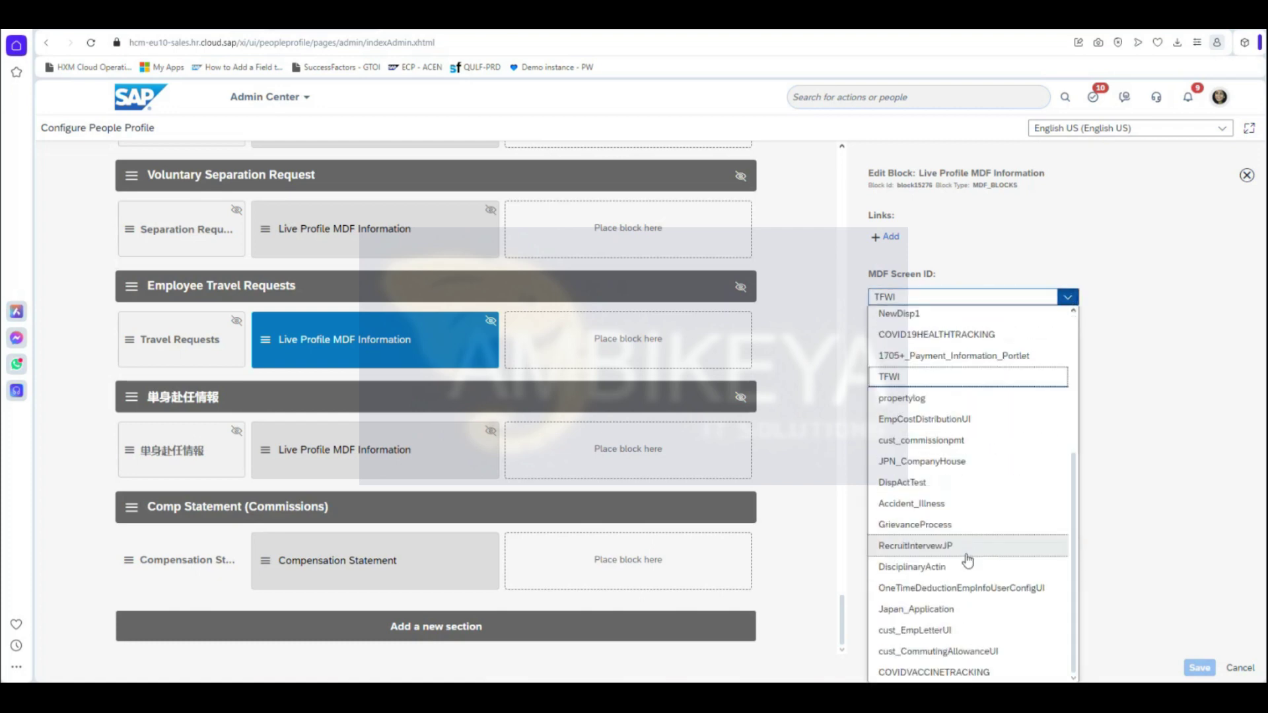
{"action": "left_click", "coordinate": [1162, 410]}
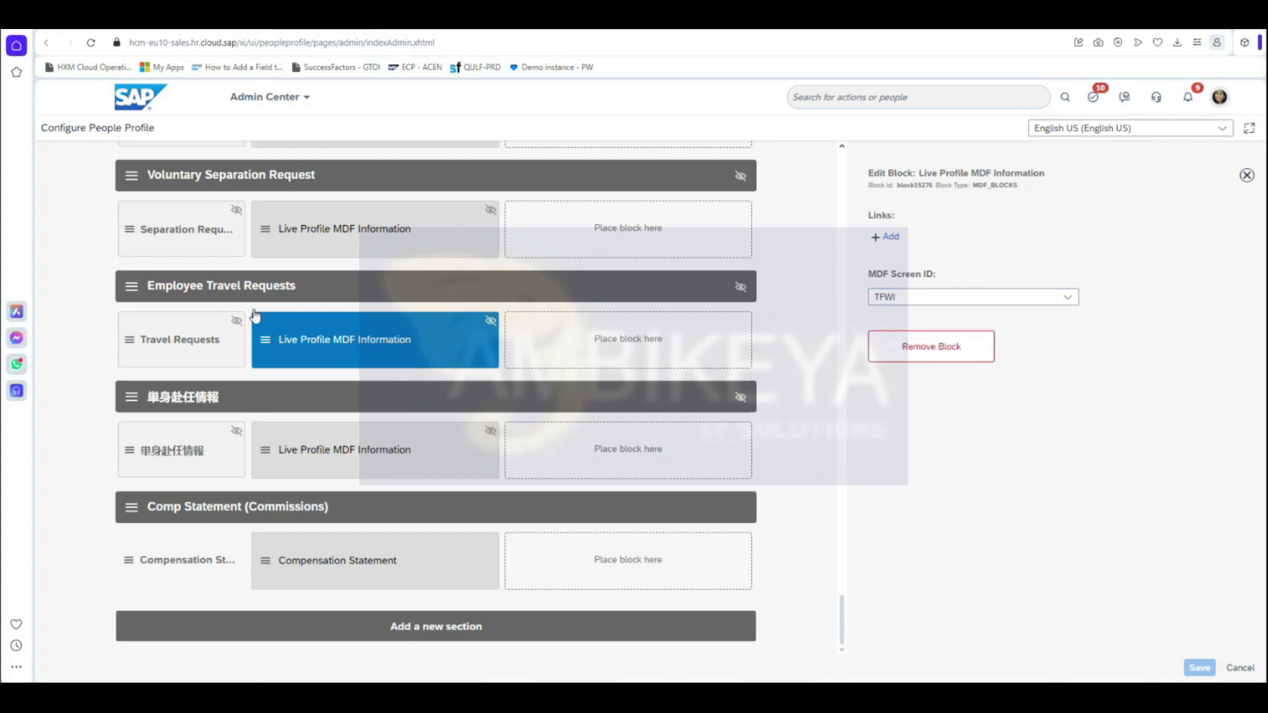
Try to show the Employee Travel Requests section on the profile, and open its Travel Requests subsection's settings.
{"action": "left_click", "coordinate": [212, 295]}
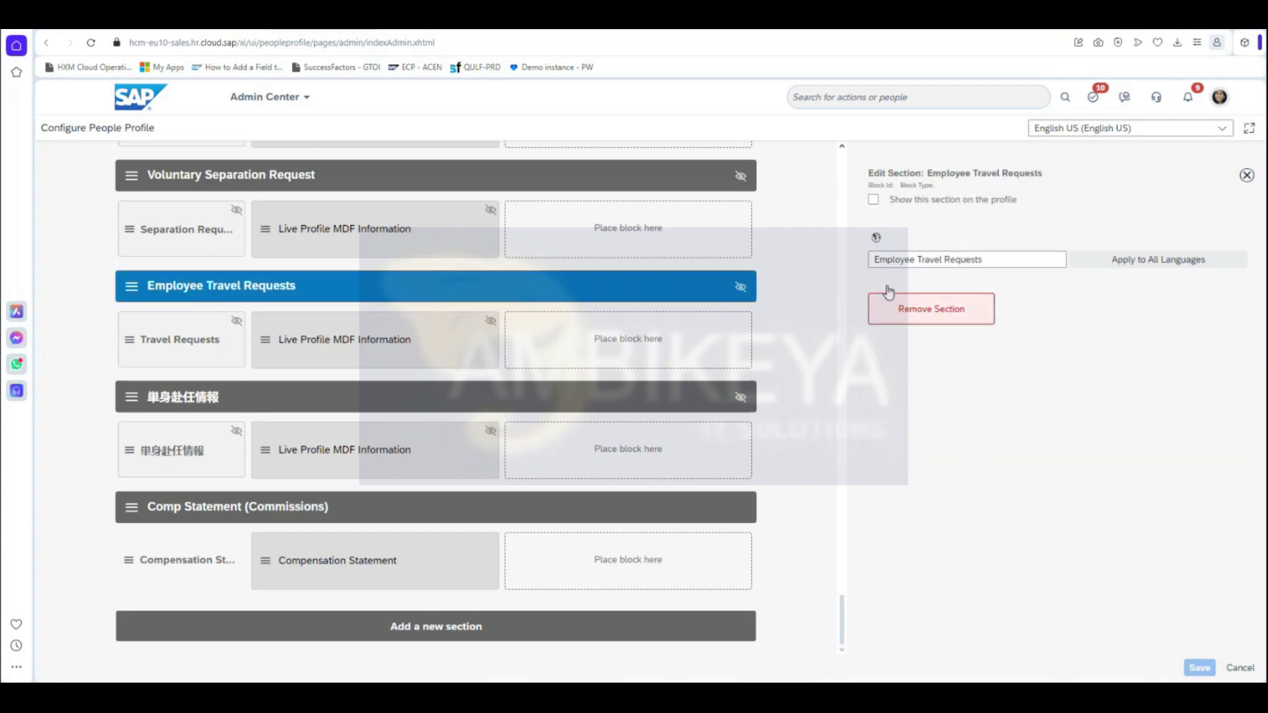
{"action": "left_click", "coordinate": [873, 202]}
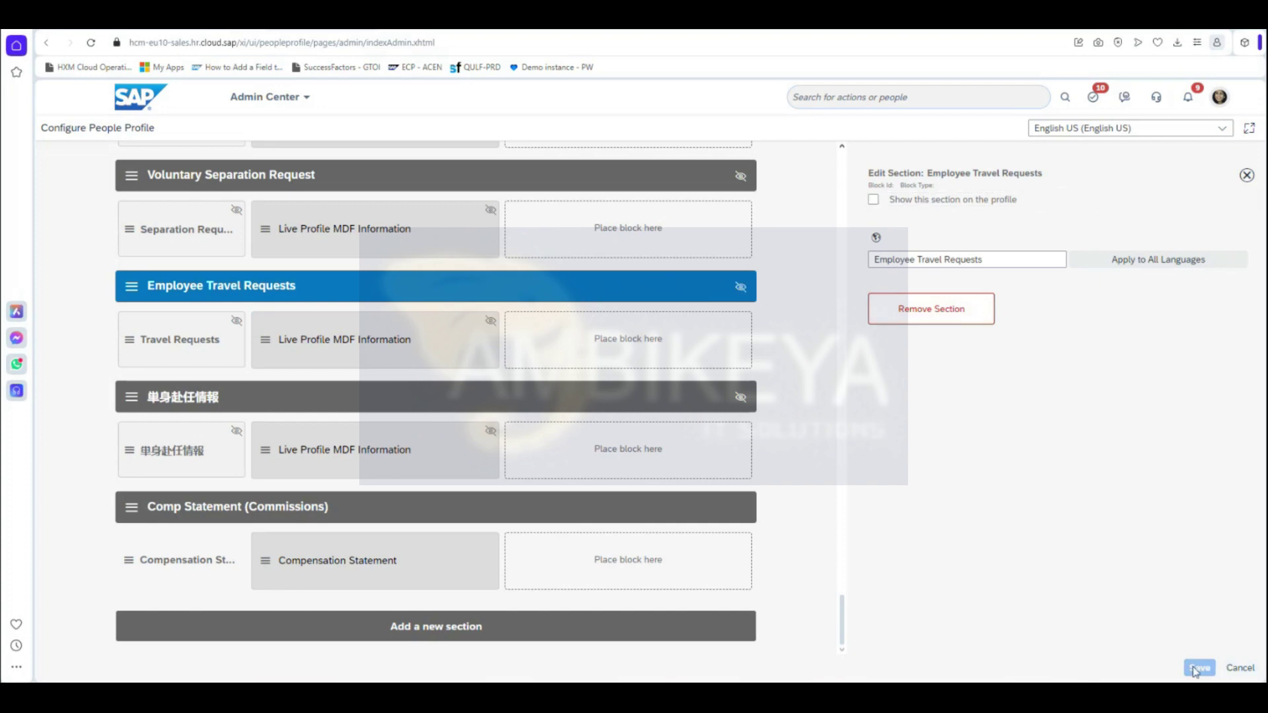
{"action": "left_click", "coordinate": [210, 344]}
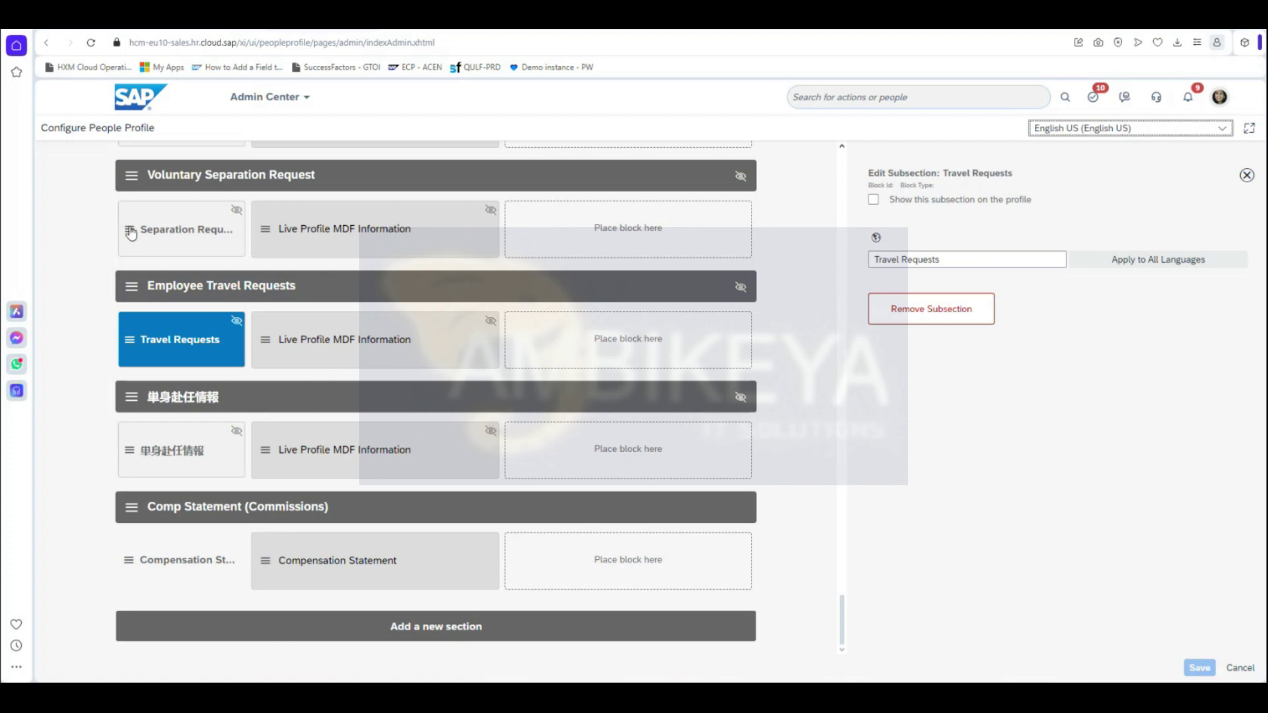
Reload the Configure People Profile page, discarding the unsaved changes, and return from the Travel_UI configuration to the Admin Center.
{"action": "left_click", "coordinate": [92, 43]}
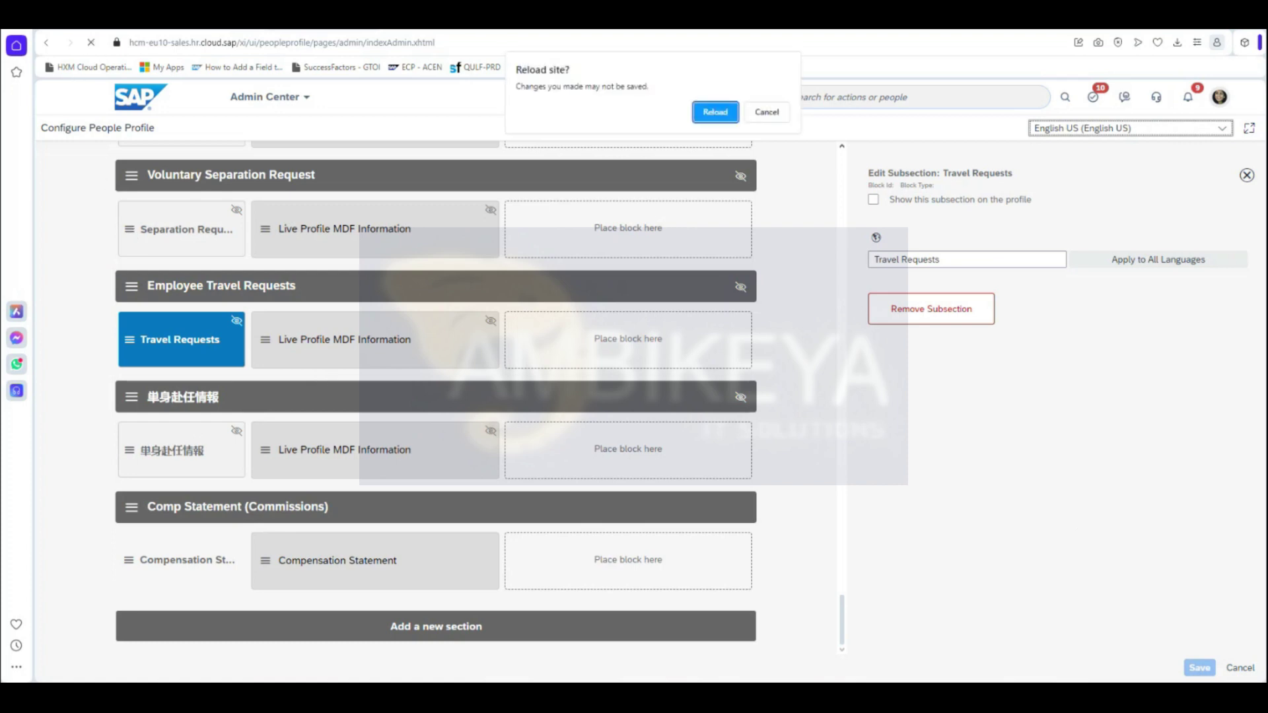
{"action": "left_click", "coordinate": [718, 113]}
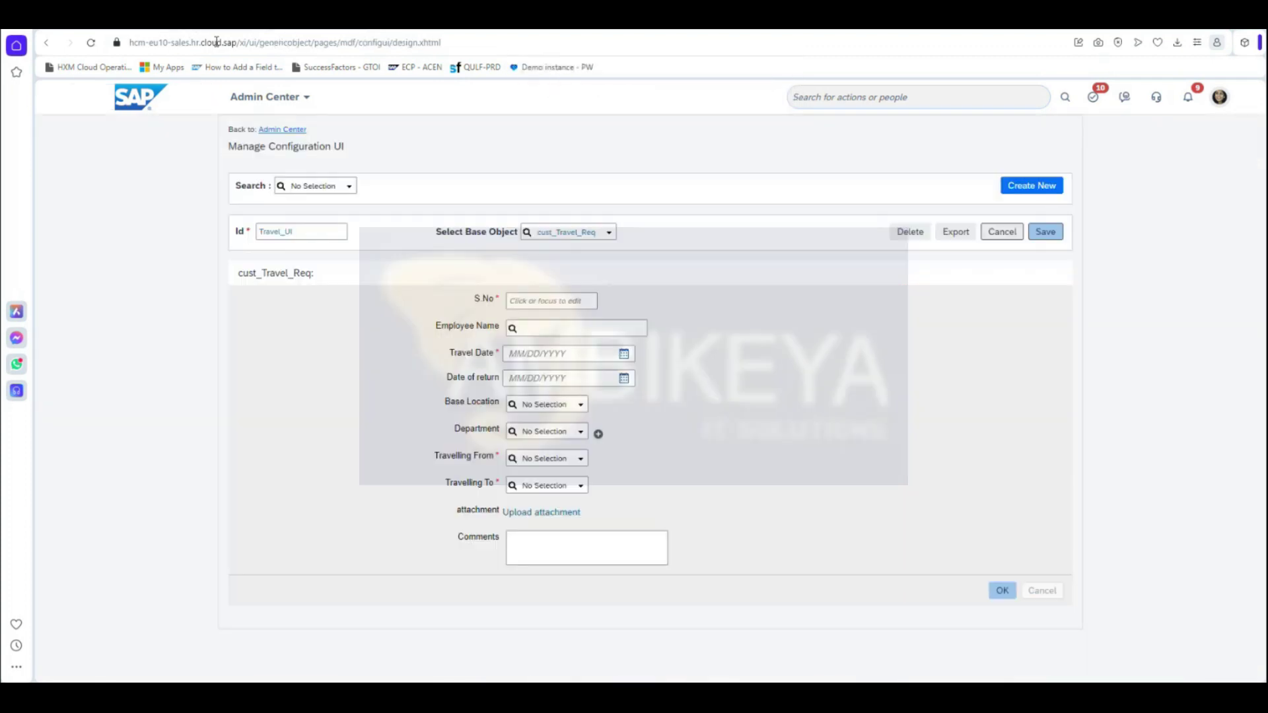
{"action": "left_click", "coordinate": [289, 132]}
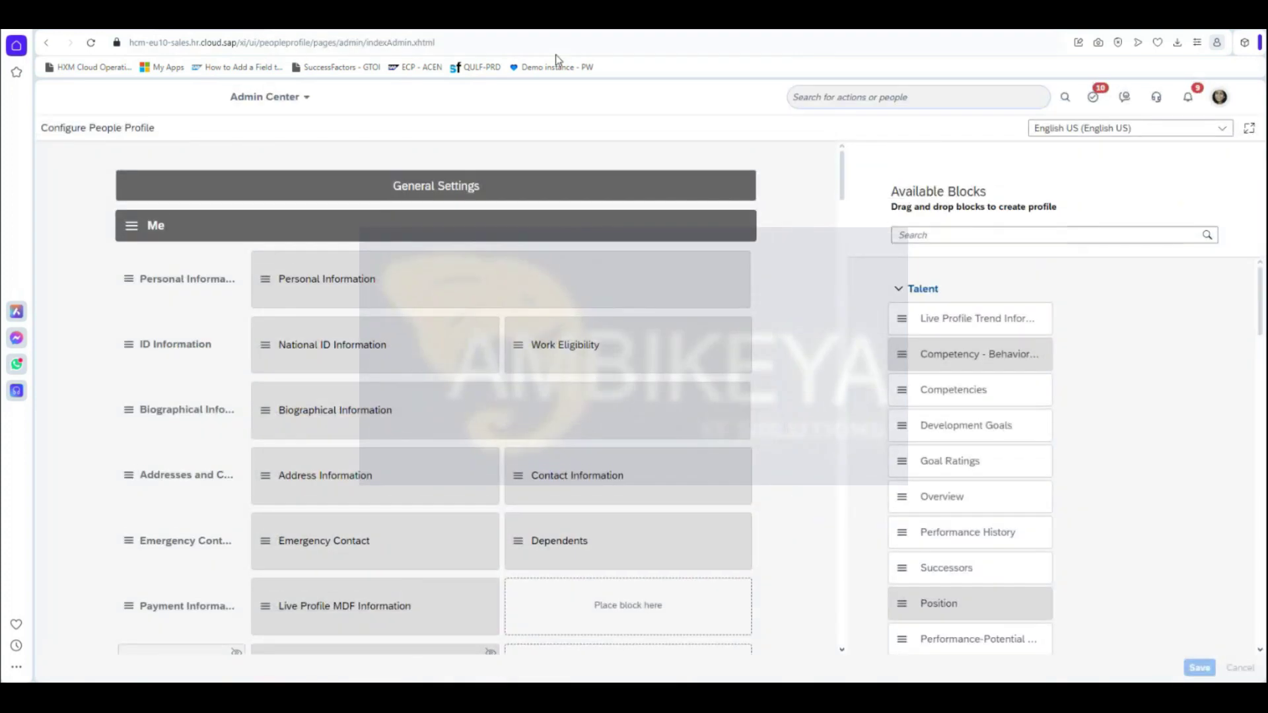
Try to remove the Employee Travel Requests section together with its Travel Requests subsection.
{"action": "left_click_drag", "start_coordinate": [843, 177], "coordinate": [843, 621]}
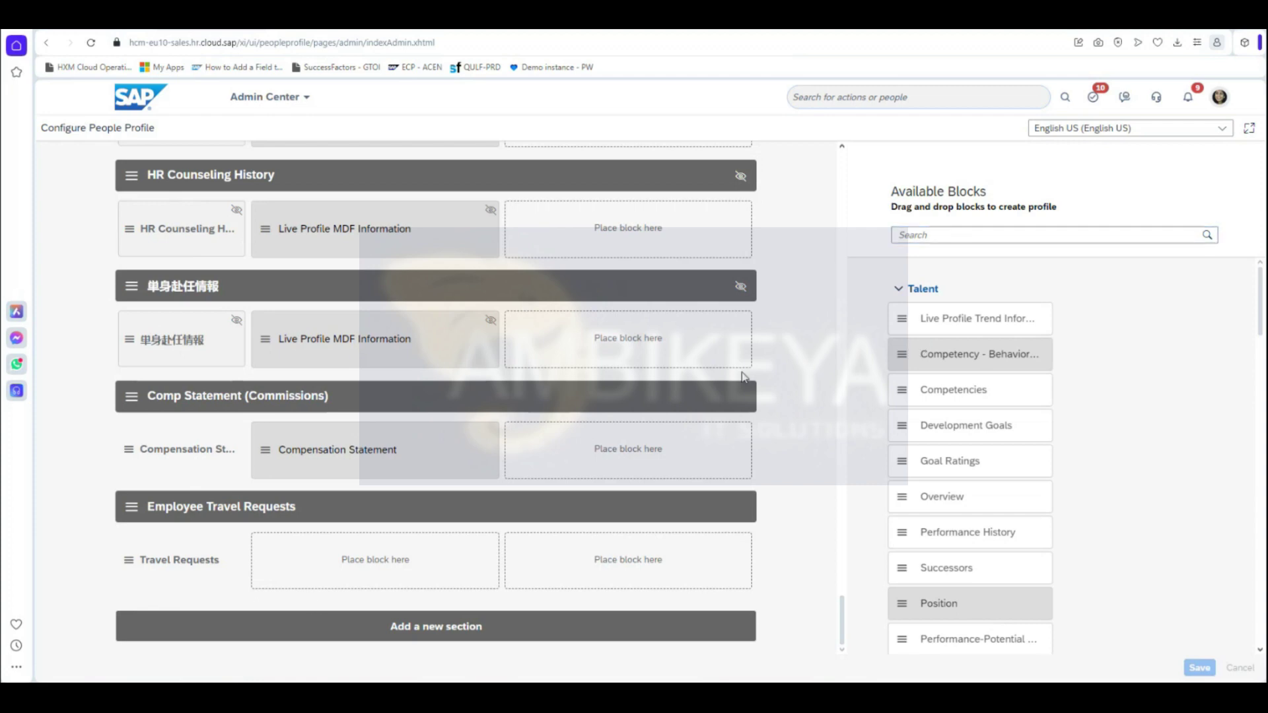
{"action": "left_click", "coordinate": [209, 557]}
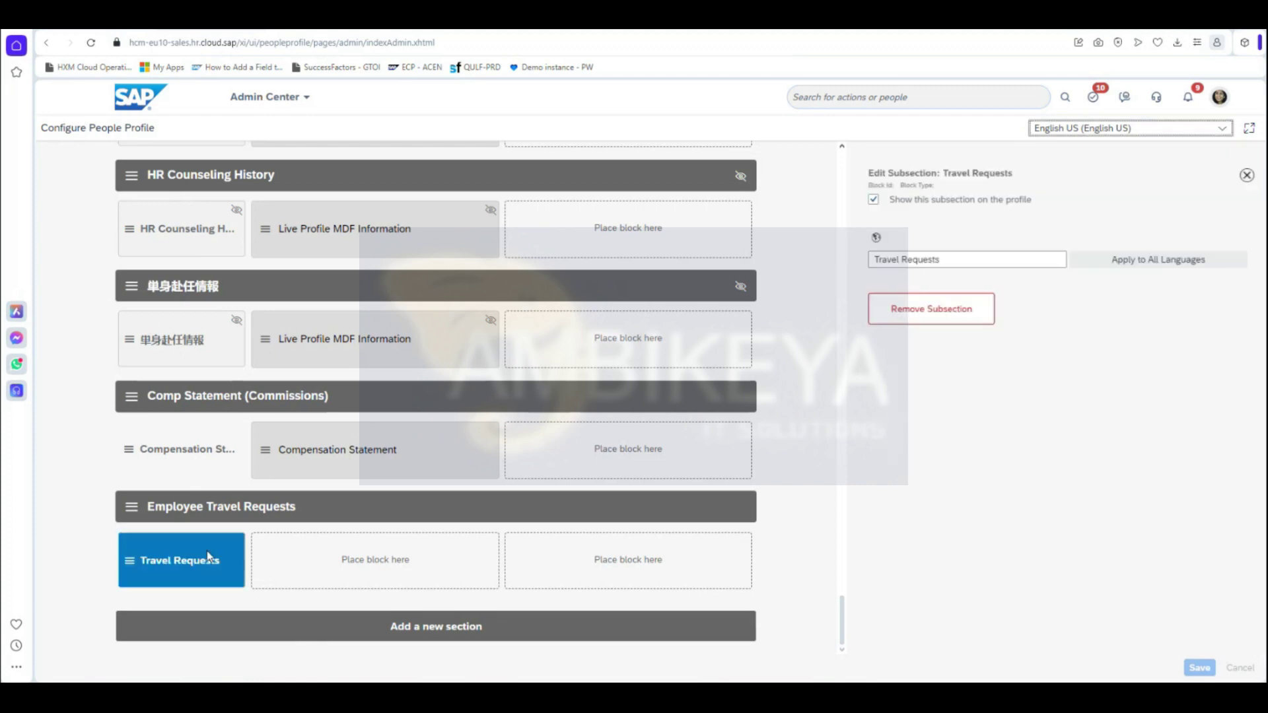
{"action": "left_click", "coordinate": [186, 515]}
{"action": "left_click", "coordinate": [176, 559]}
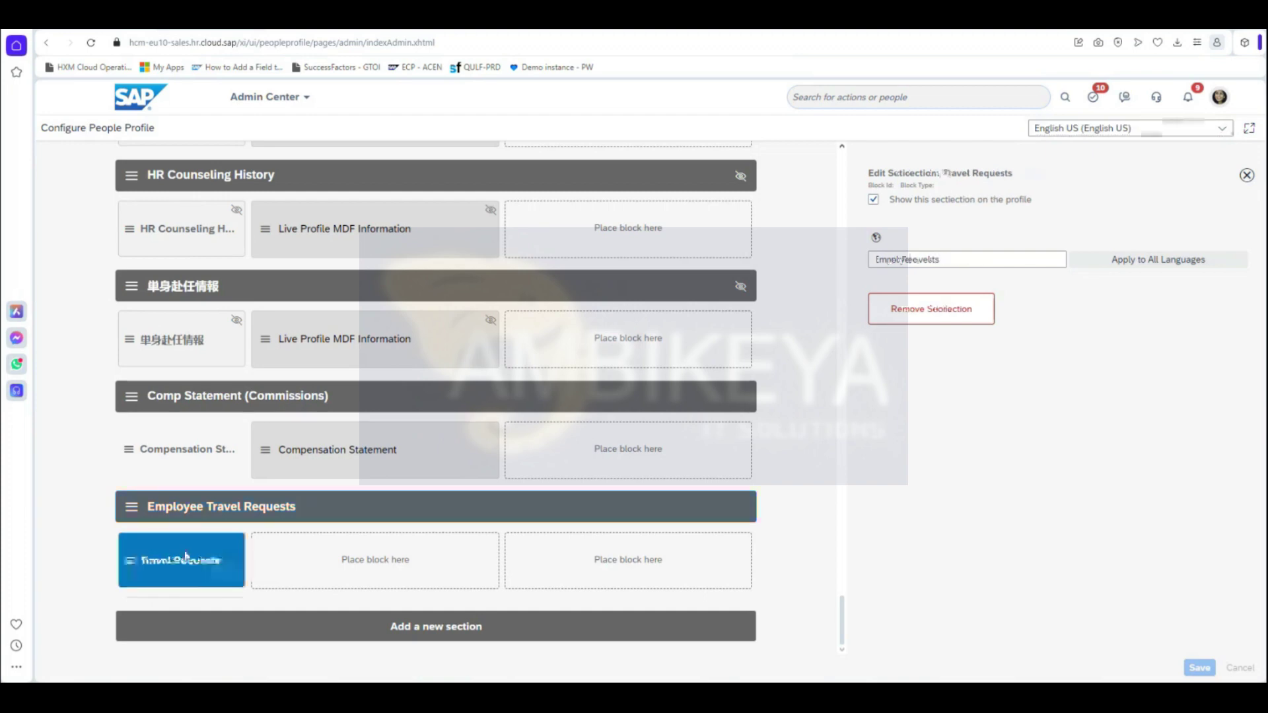
{"action": "left_click", "coordinate": [191, 509]}
{"action": "left_click", "coordinate": [942, 308]}
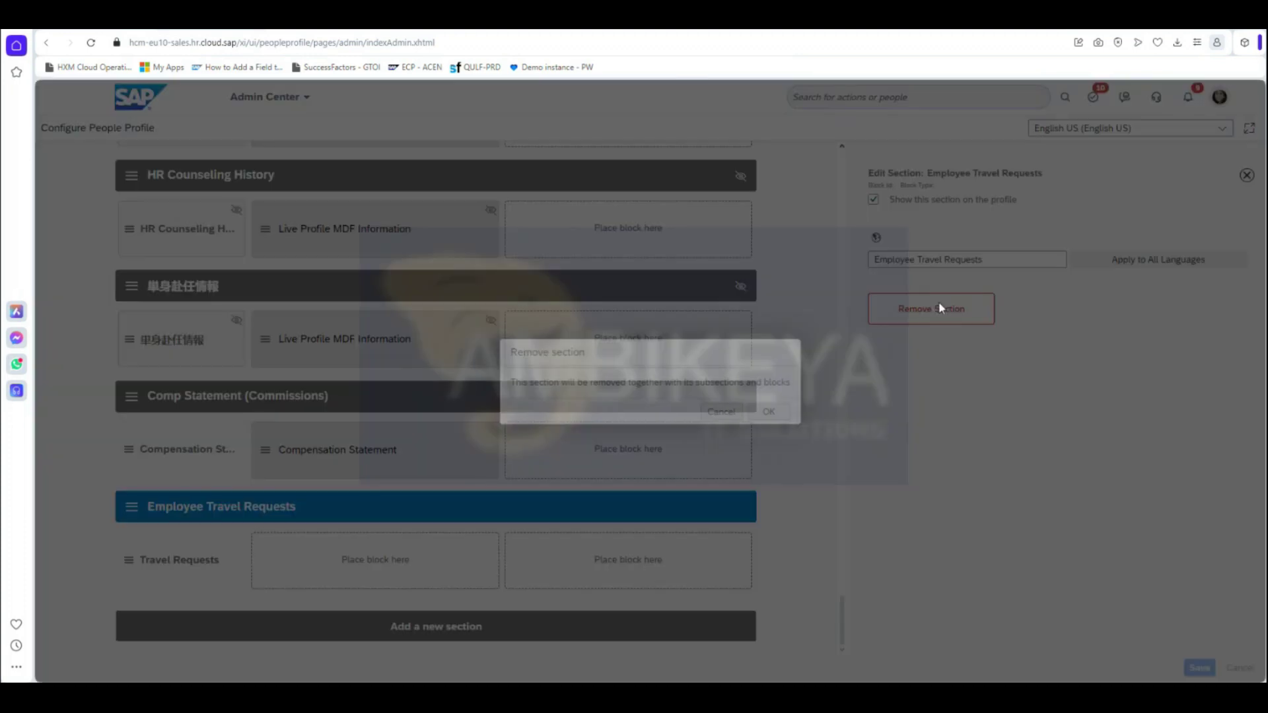
{"action": "left_click", "coordinate": [769, 412]}
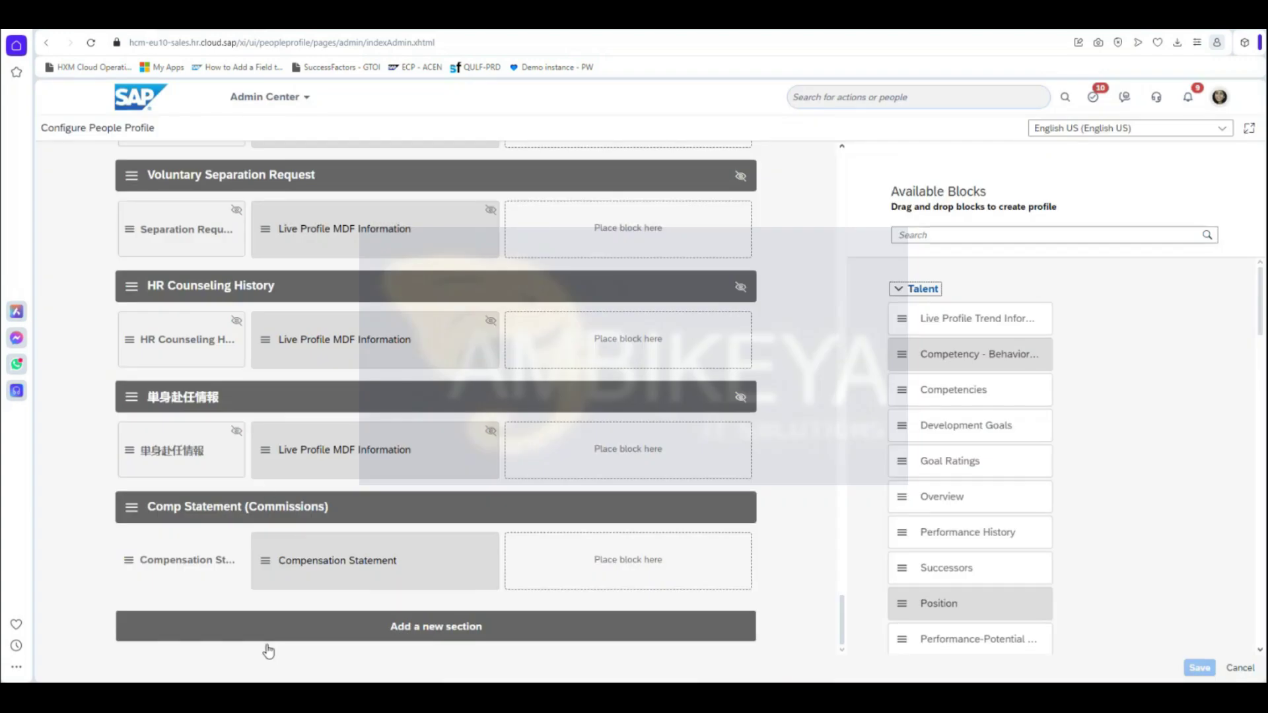
Add a new untitled section to the profile, and discard all unsaved modifications.
{"action": "left_click", "coordinate": [319, 631]}
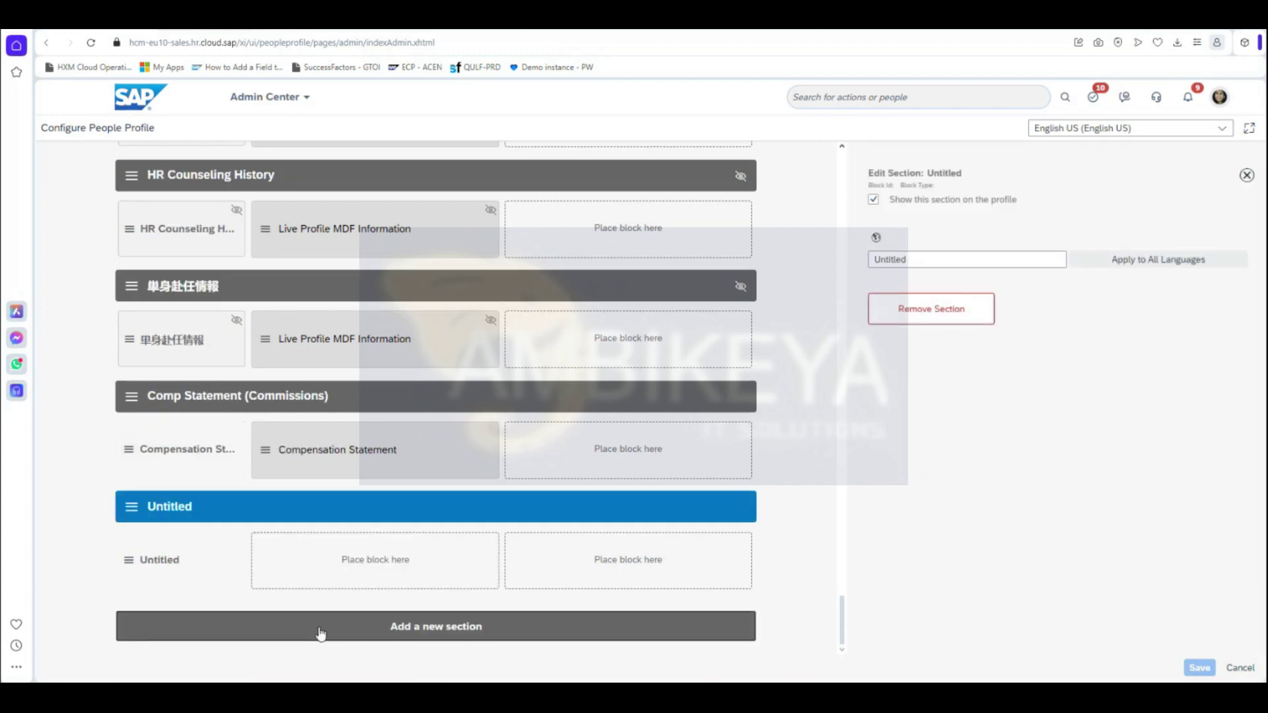
{"action": "left_click", "coordinate": [1250, 671]}
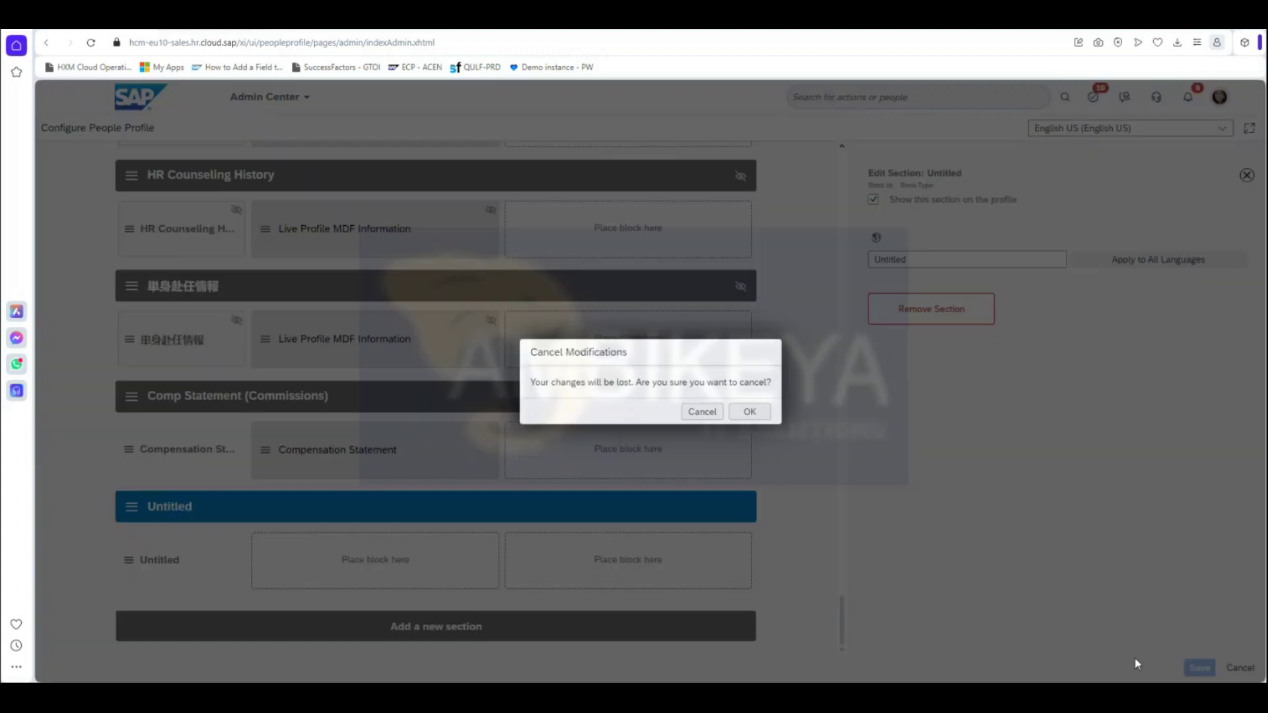
{"action": "left_click", "coordinate": [700, 410]}
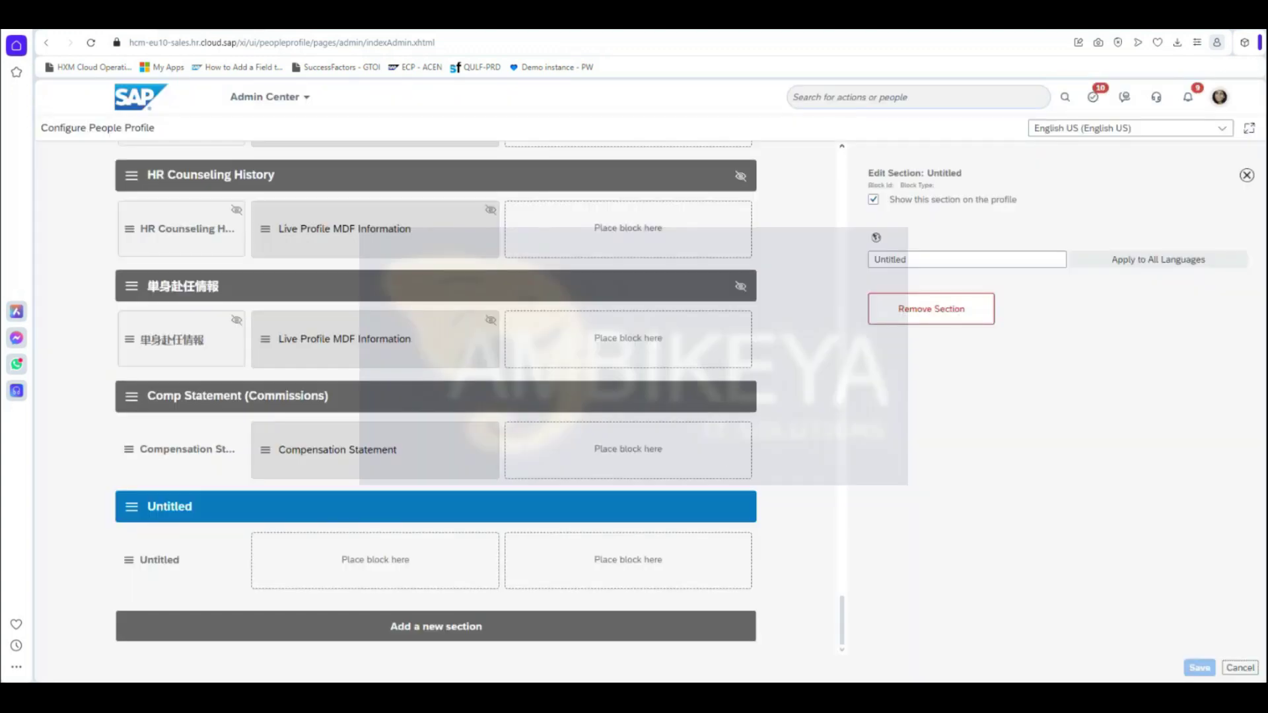
{"action": "left_click", "coordinate": [1240, 669]}
{"action": "left_click", "coordinate": [750, 410]}
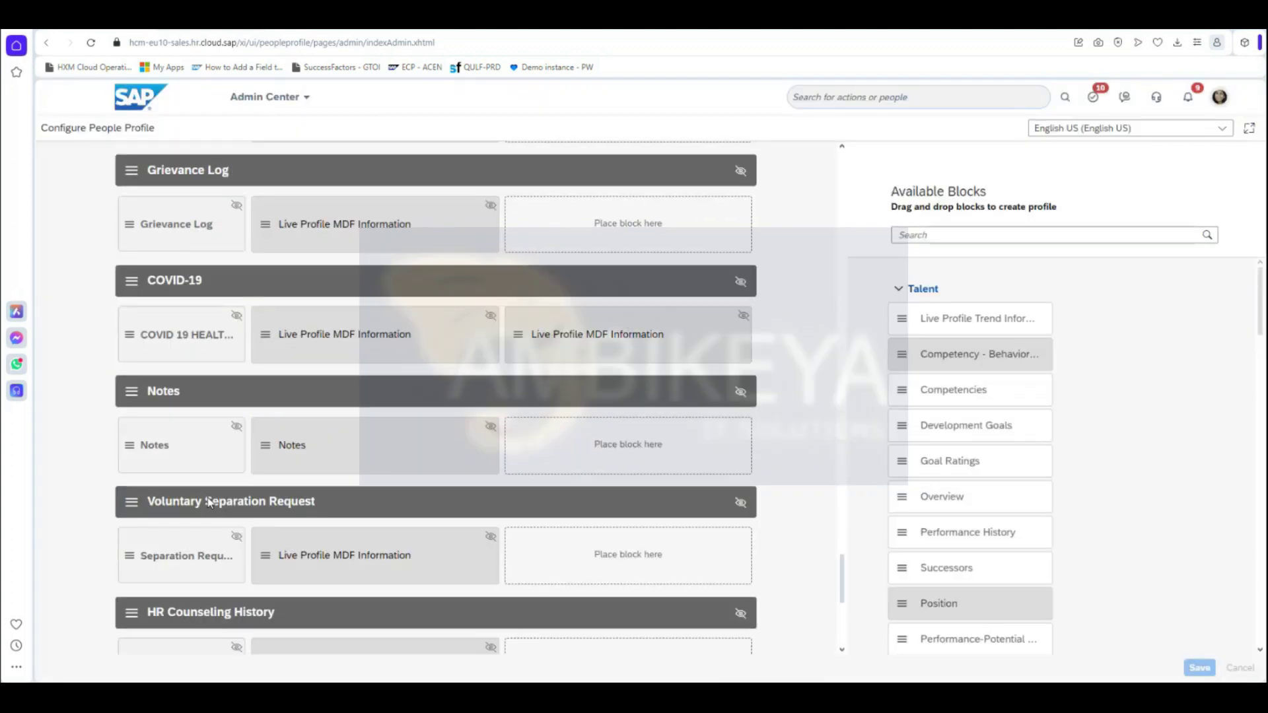
Place the Live Profile MDF Information custom block in the first slot of the Travel Requests subsection under Employee Travel Requests.
{"action": "scroll", "coordinate": [390, 627], "scroll_direction": "down", "scroll_amount": 5}
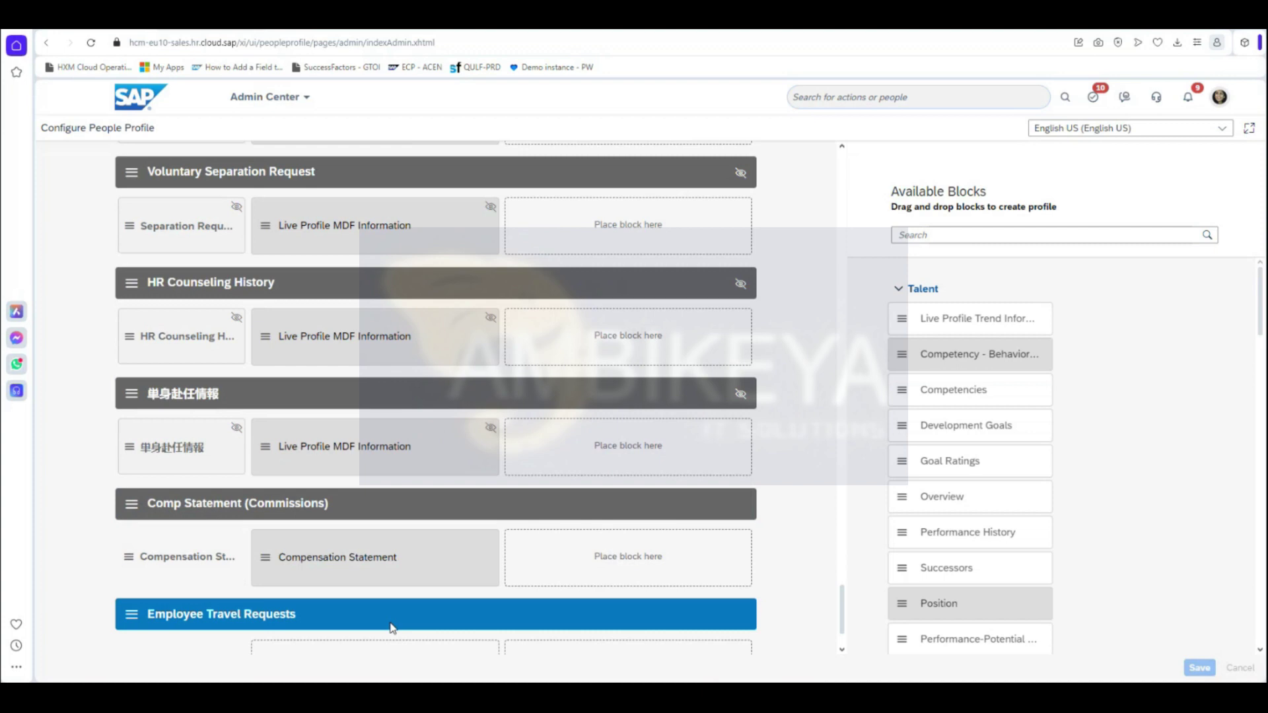
{"action": "scroll", "coordinate": [392, 627], "scroll_direction": "down", "scroll_amount": 2}
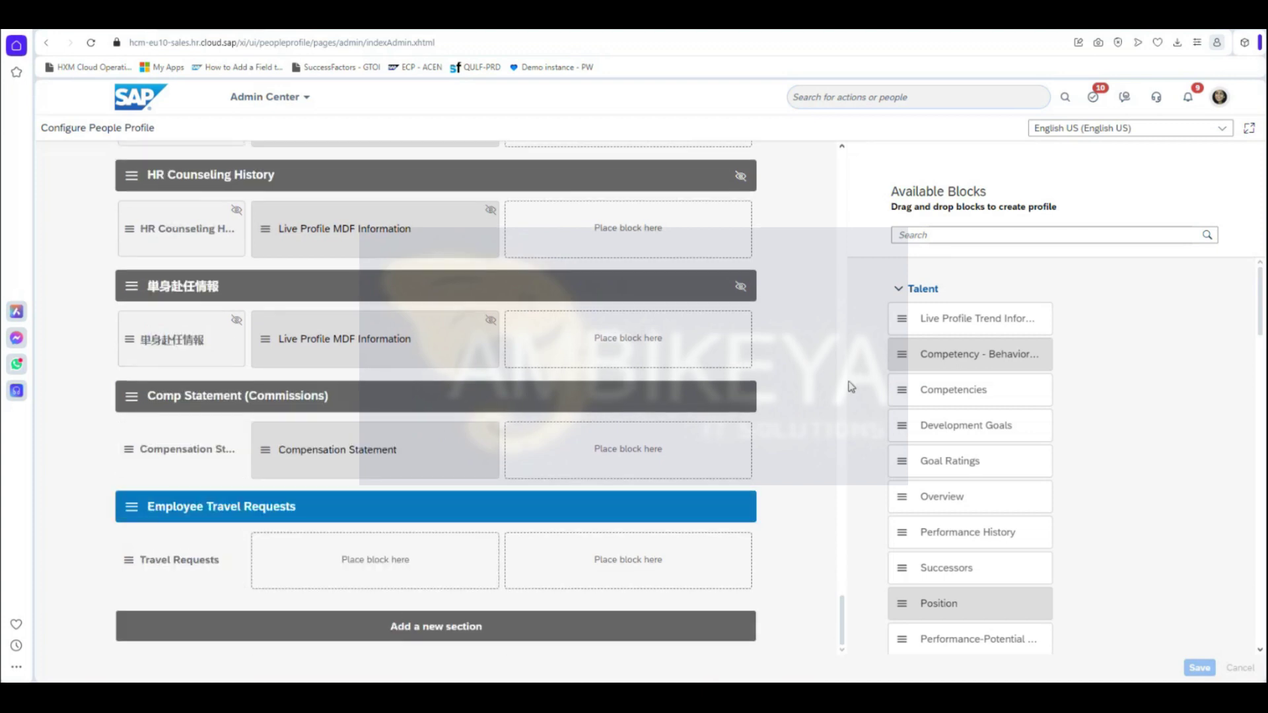
{"action": "left_click", "coordinate": [899, 290]}
{"action": "left_click", "coordinate": [900, 332]}
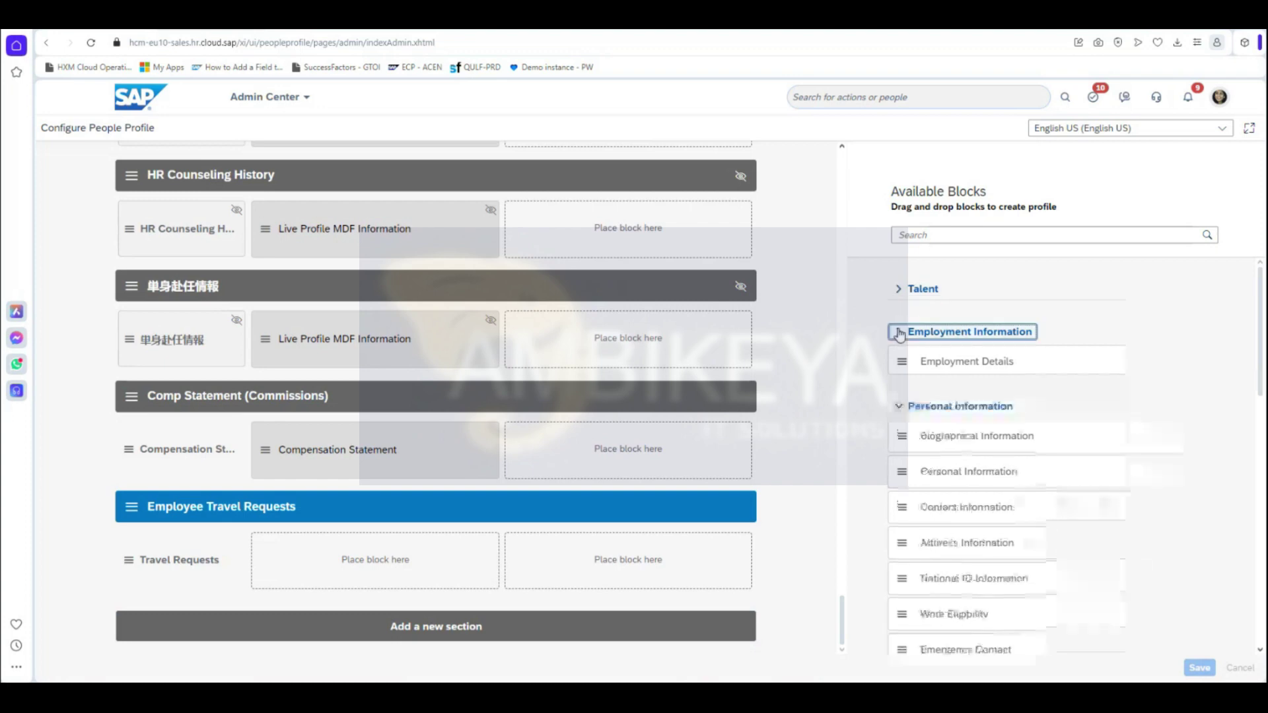
{"action": "left_click", "coordinate": [901, 374]}
{"action": "left_click", "coordinate": [897, 417]}
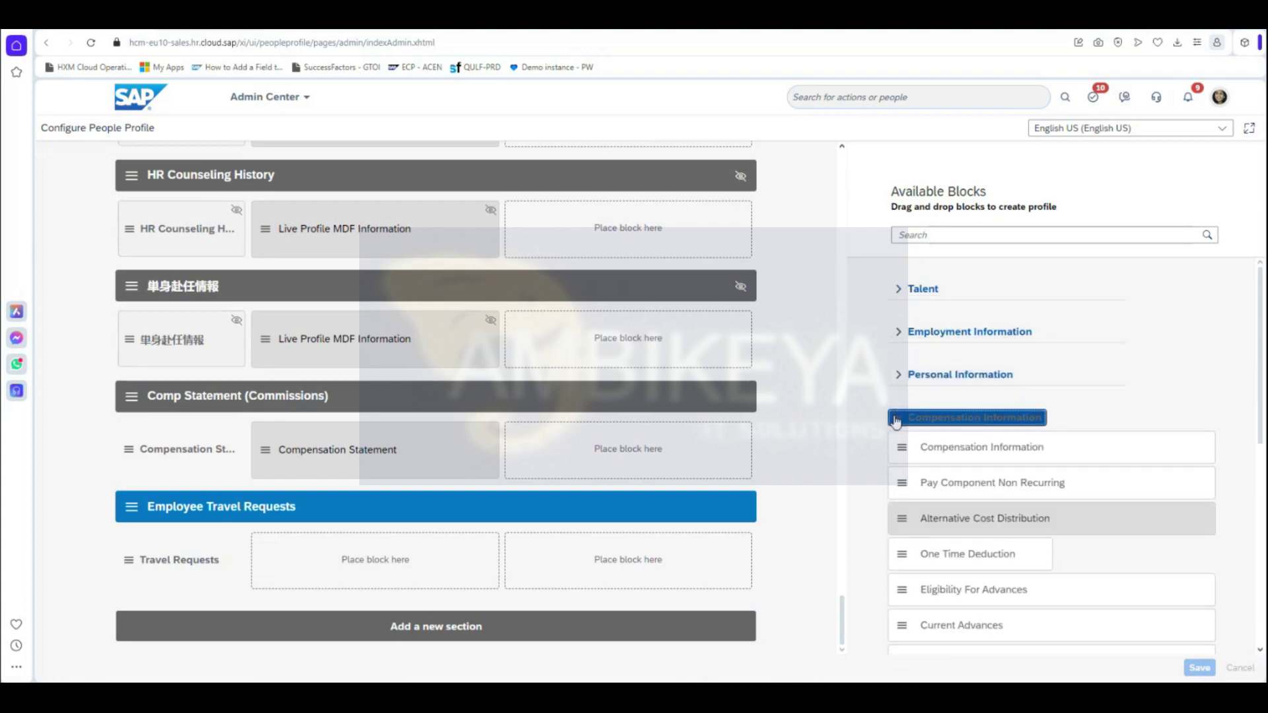
{"action": "left_click", "coordinate": [898, 460]}
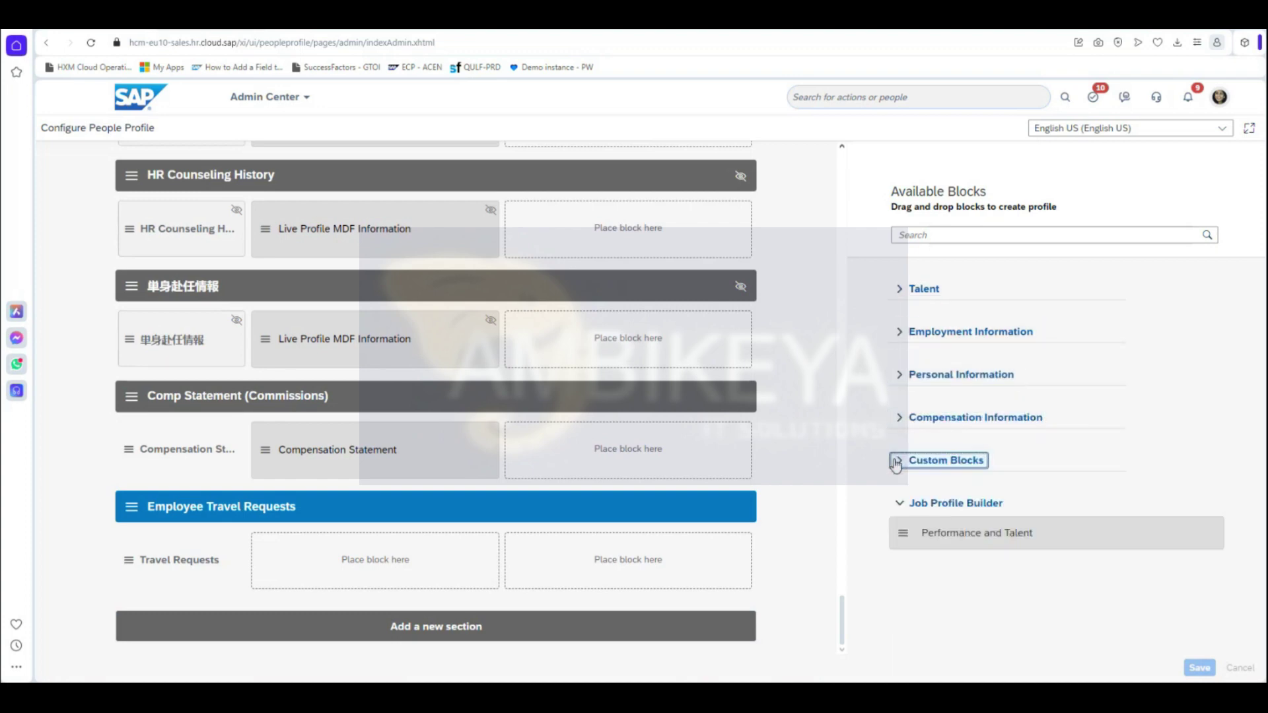
{"action": "left_click", "coordinate": [900, 503]}
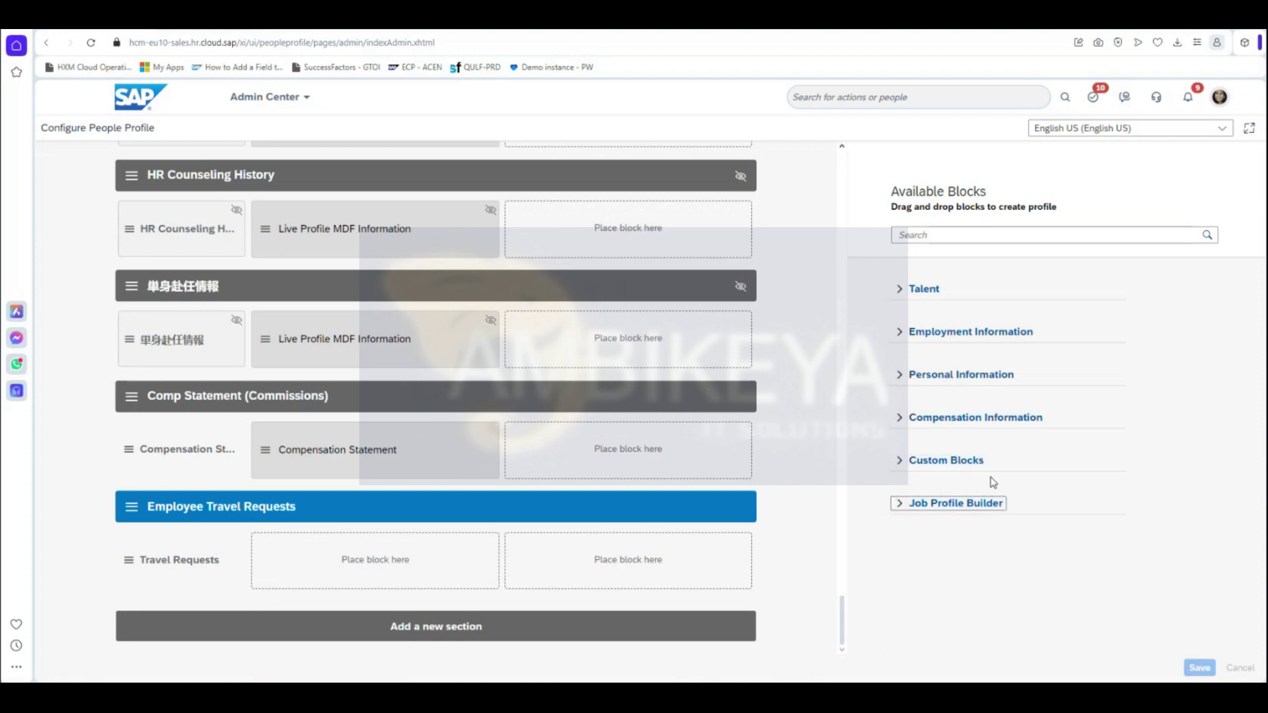
{"action": "left_click", "coordinate": [898, 460]}
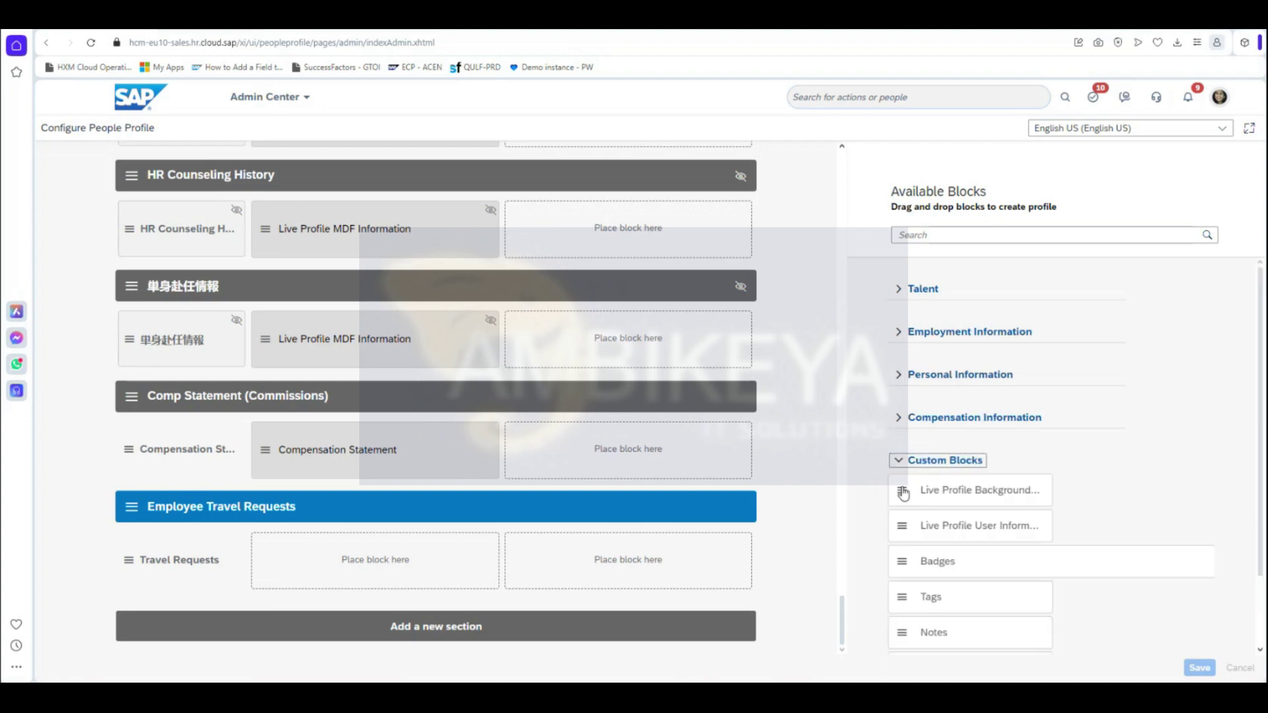
{"action": "scroll", "coordinate": [1152, 445], "scroll_direction": "down", "scroll_amount": 5}
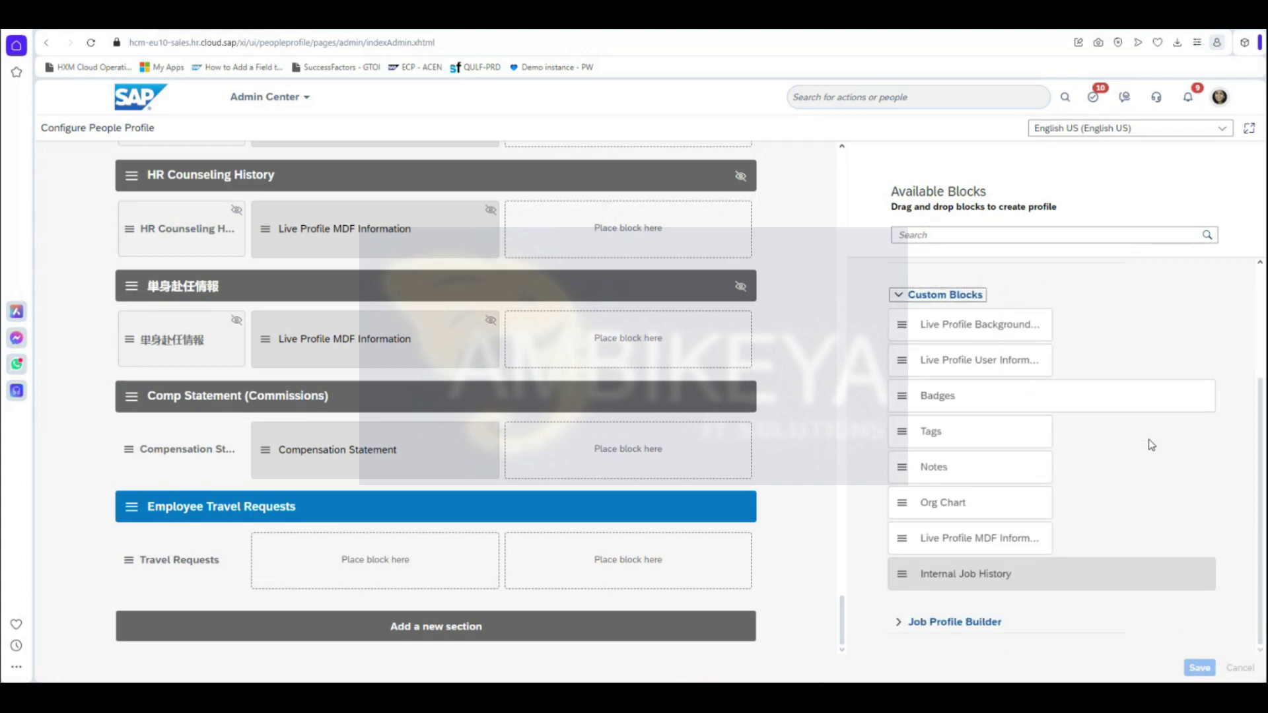
{"action": "left_click_drag", "start_coordinate": [900, 538], "coordinate": [344, 561]}
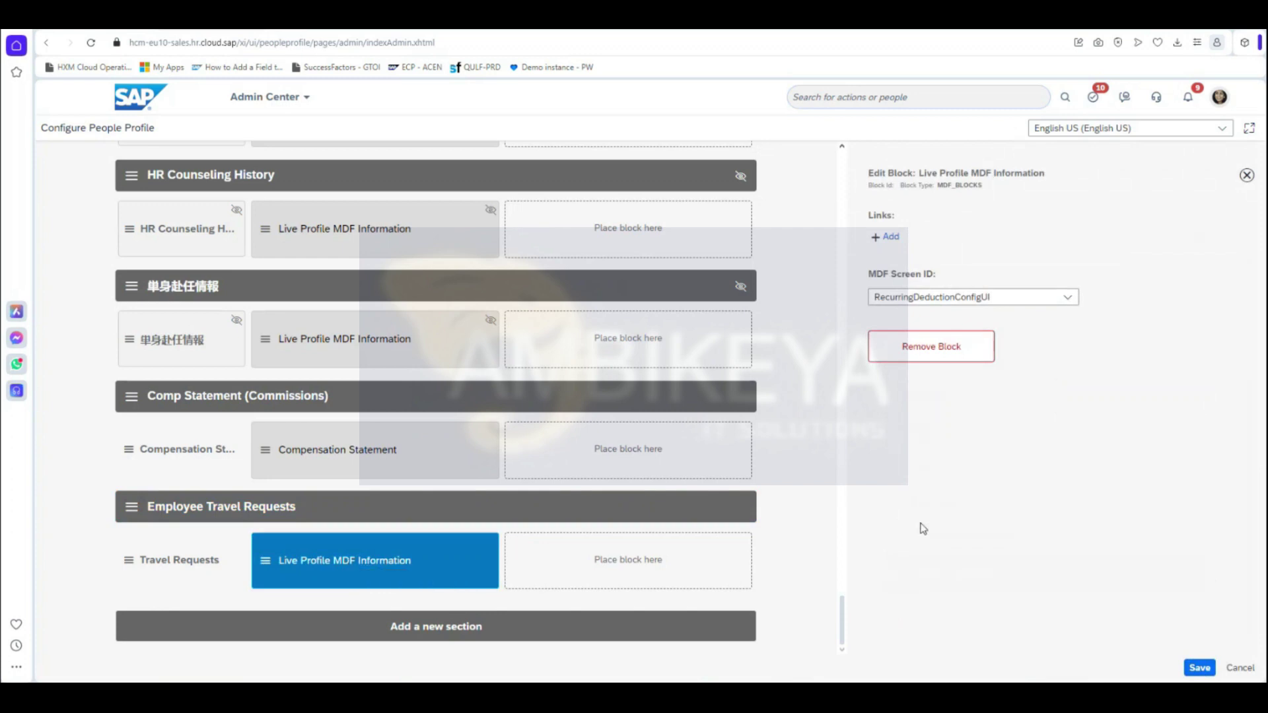
Look through the MDF Screen IDs available for the new Live Profile MDF Information block.
{"action": "left_click", "coordinate": [1055, 301]}
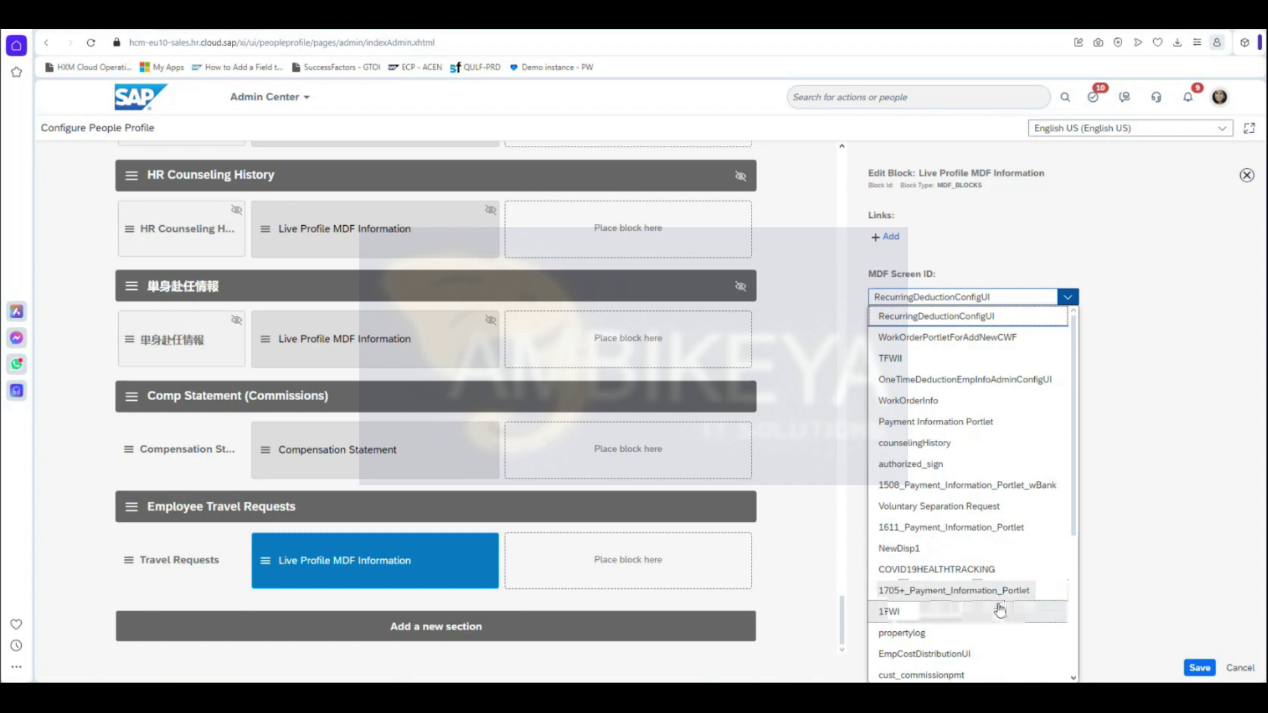
{"action": "scroll", "coordinate": [1001, 609], "scroll_direction": "down", "scroll_amount": 5}
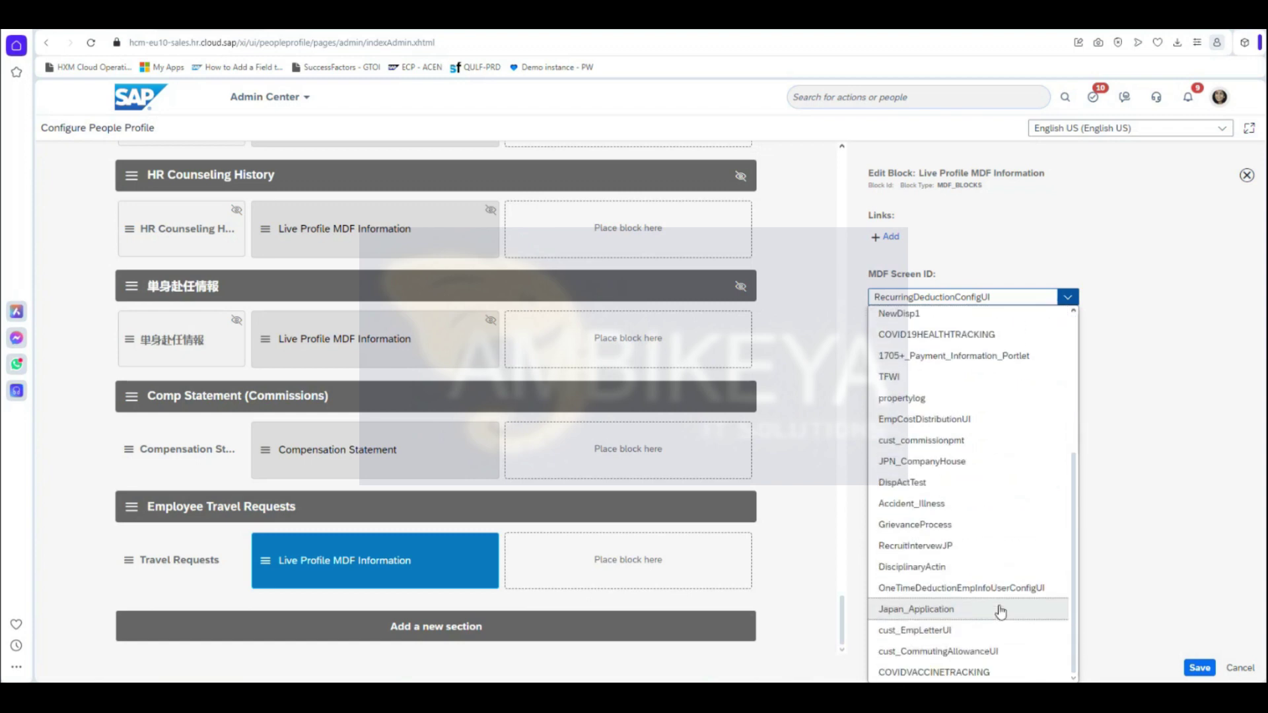
{"action": "scroll", "coordinate": [991, 555], "scroll_direction": "up", "scroll_amount": 4}
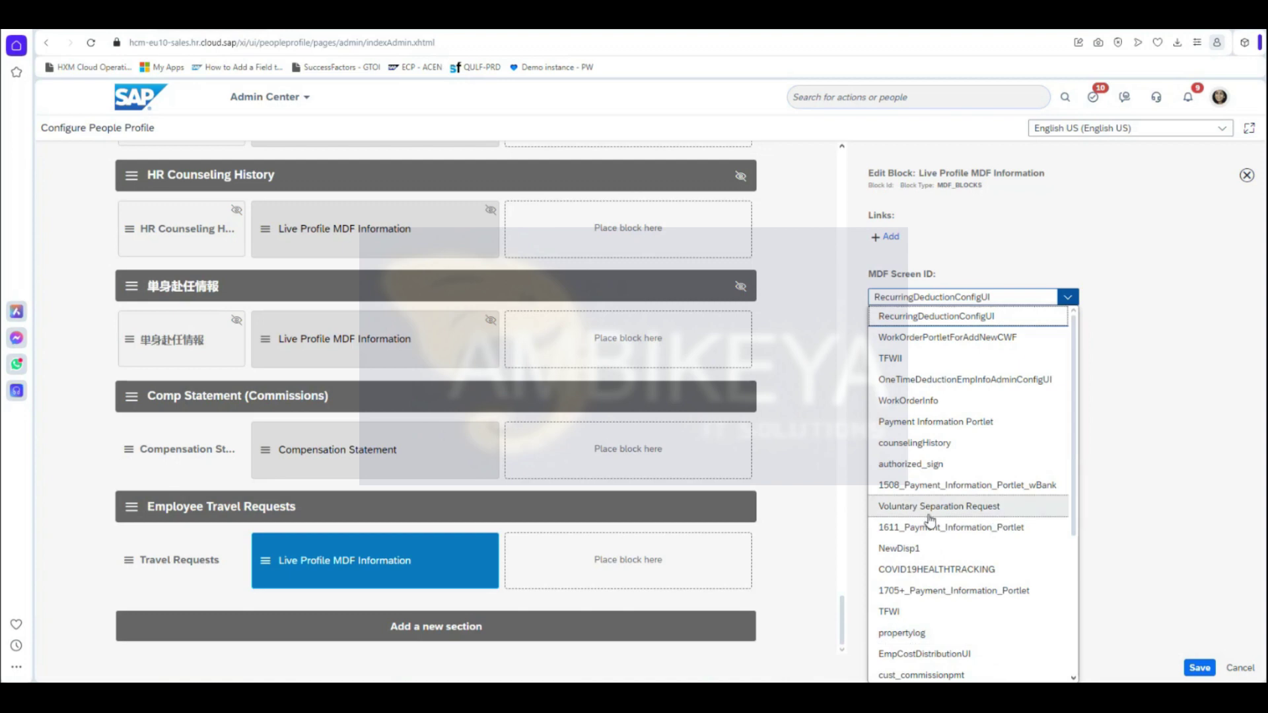
{"action": "left_click", "coordinate": [1165, 443]}
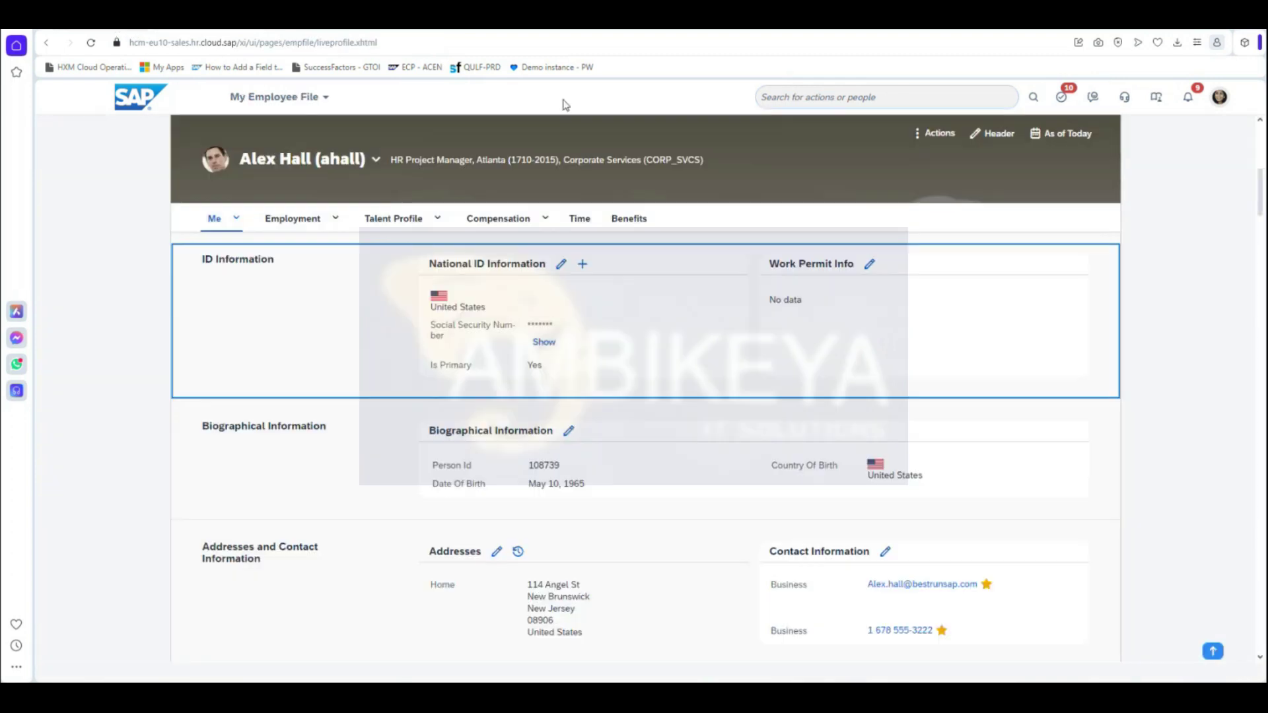
Open Manage Configuration UI from the employee file and load the Travel_UI configuration.
{"action": "left_click", "coordinate": [837, 96]}
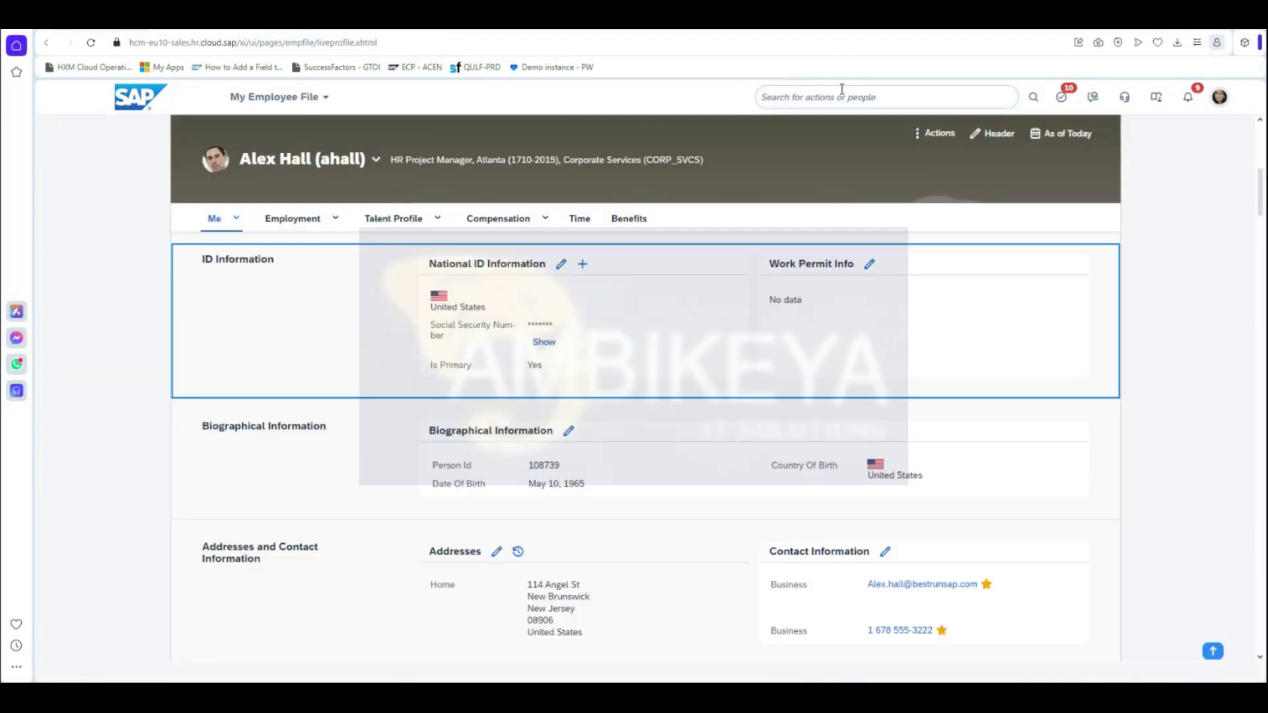
{"action": "type", "text": "configure"}
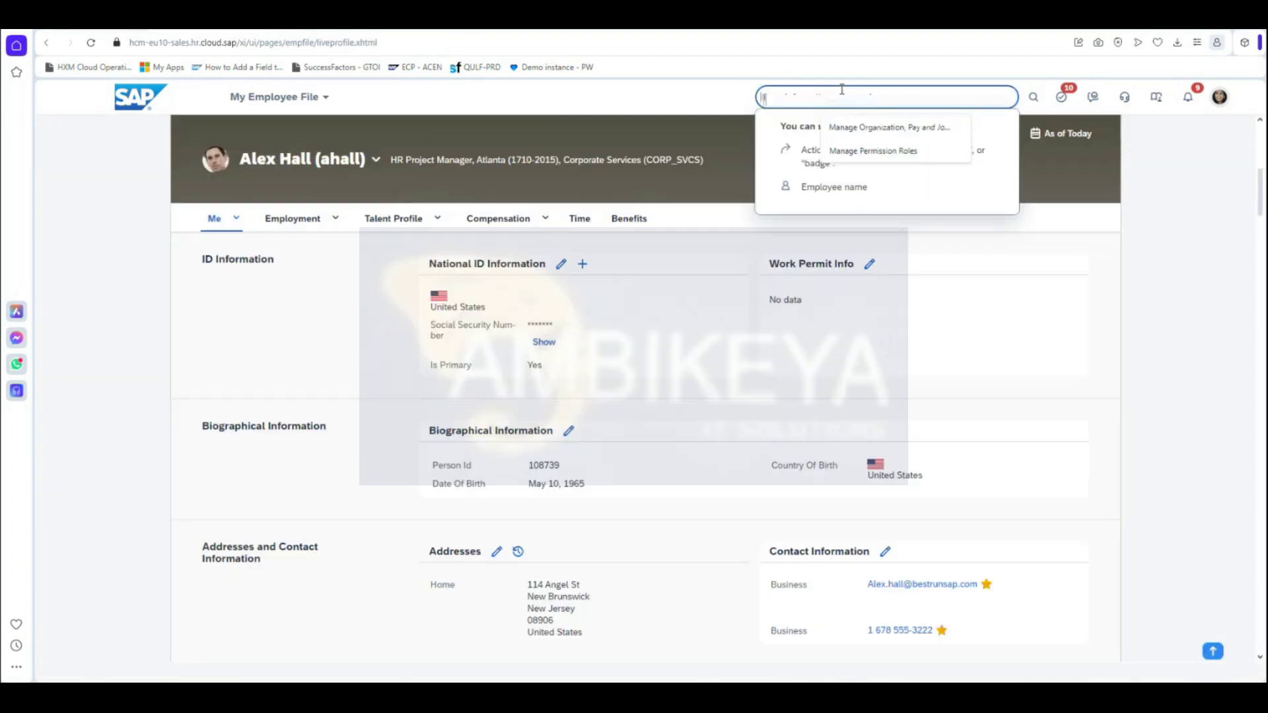
{"action": "key", "text": "BackSpace"}
{"action": "type", "text": "a"}
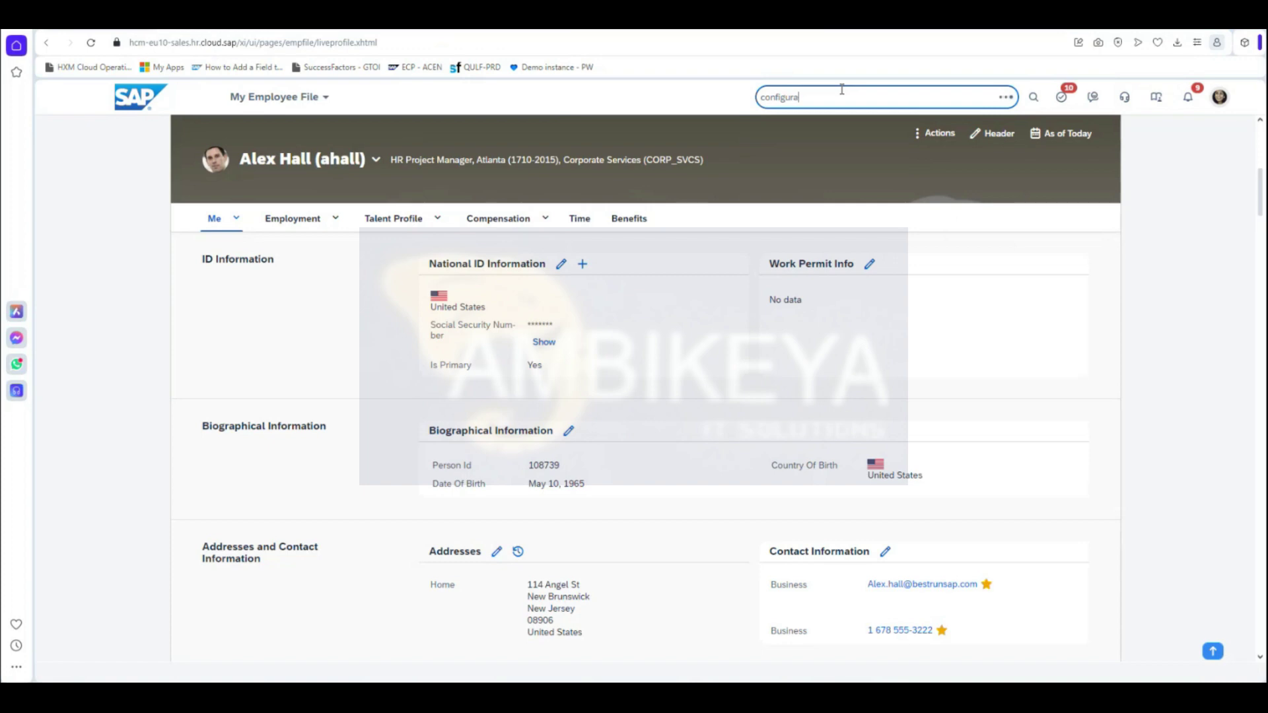
{"action": "type", "text": "tion UI"}
{"action": "left_click", "coordinate": [837, 120]}
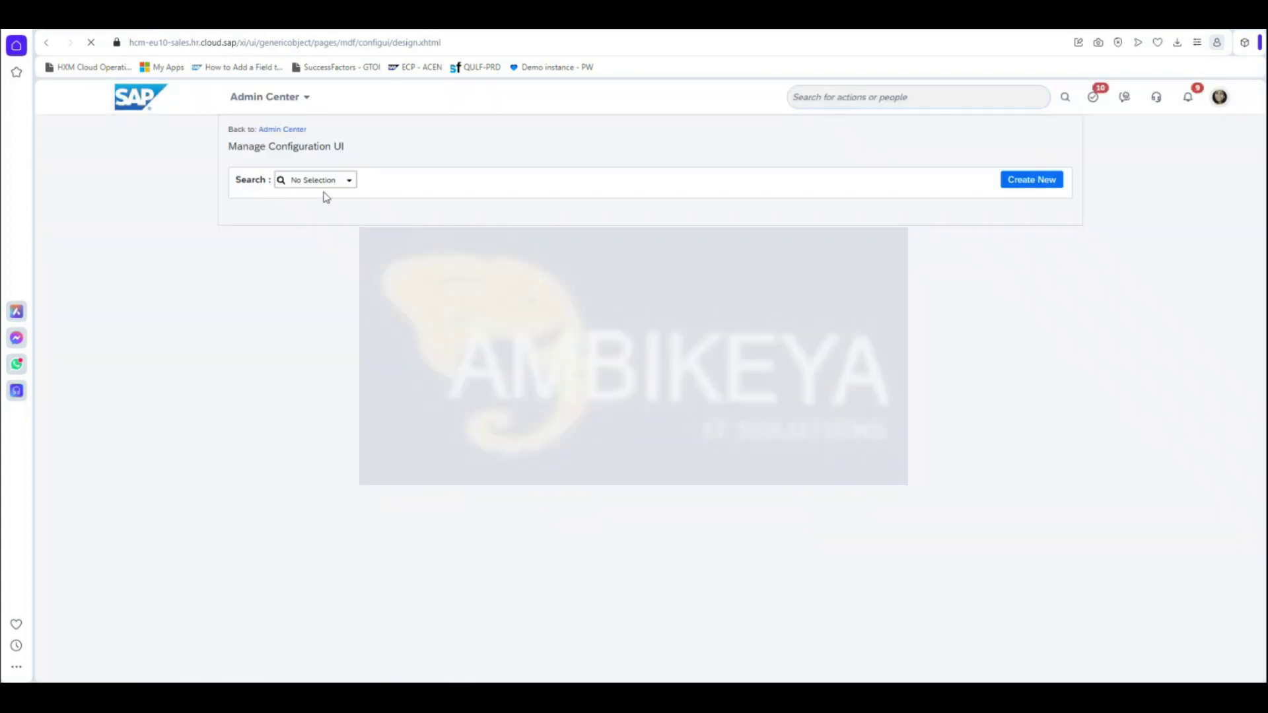
{"action": "left_click", "coordinate": [323, 180]}
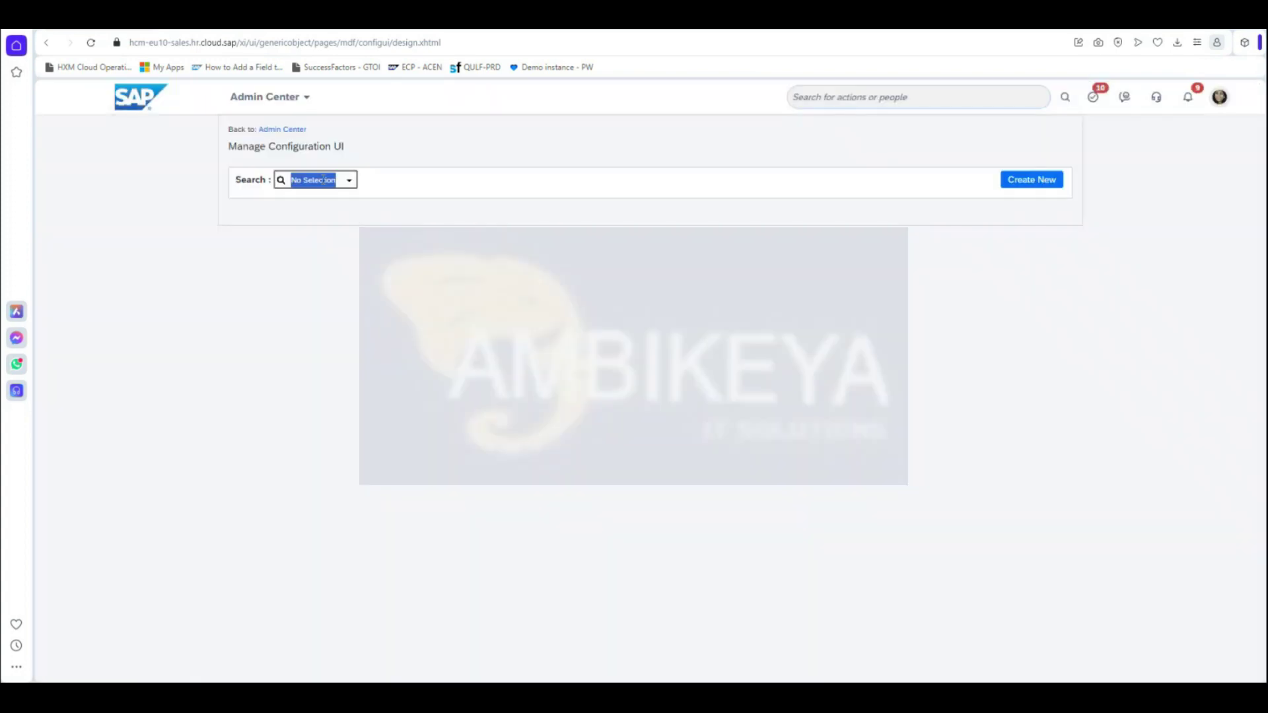
{"action": "type", "text": "Trave"}
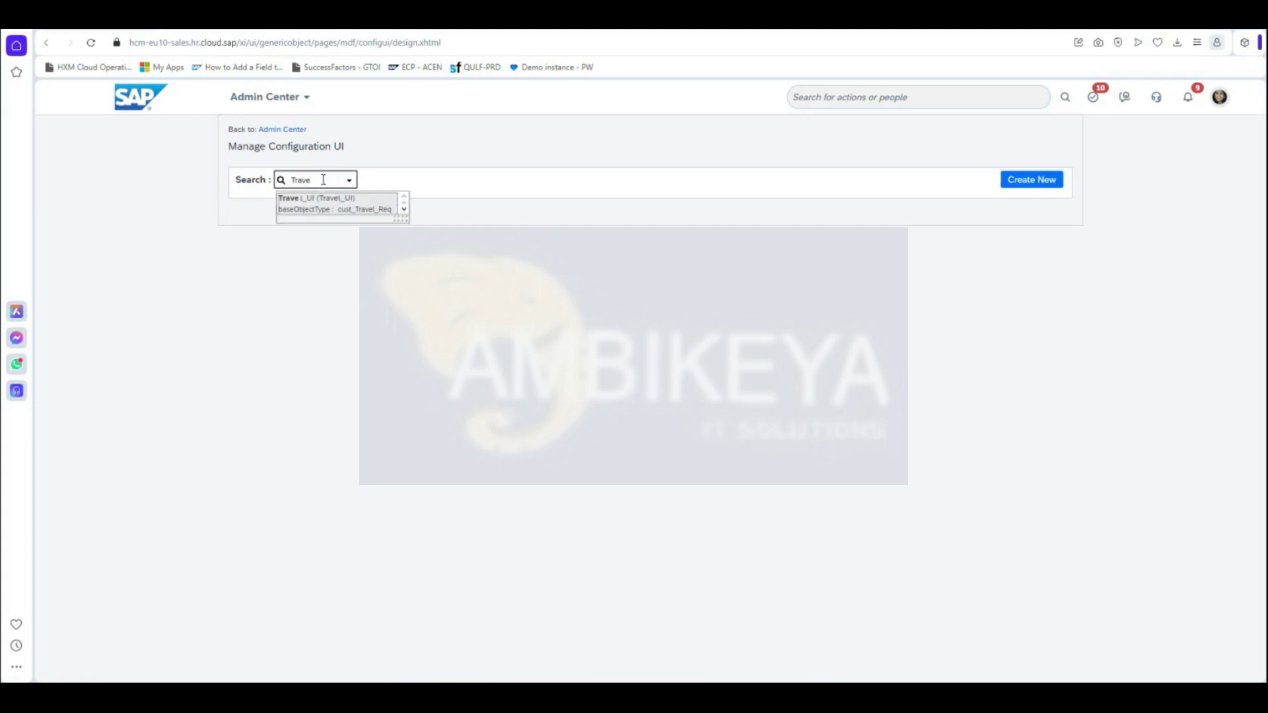
{"action": "left_click", "coordinate": [346, 208]}
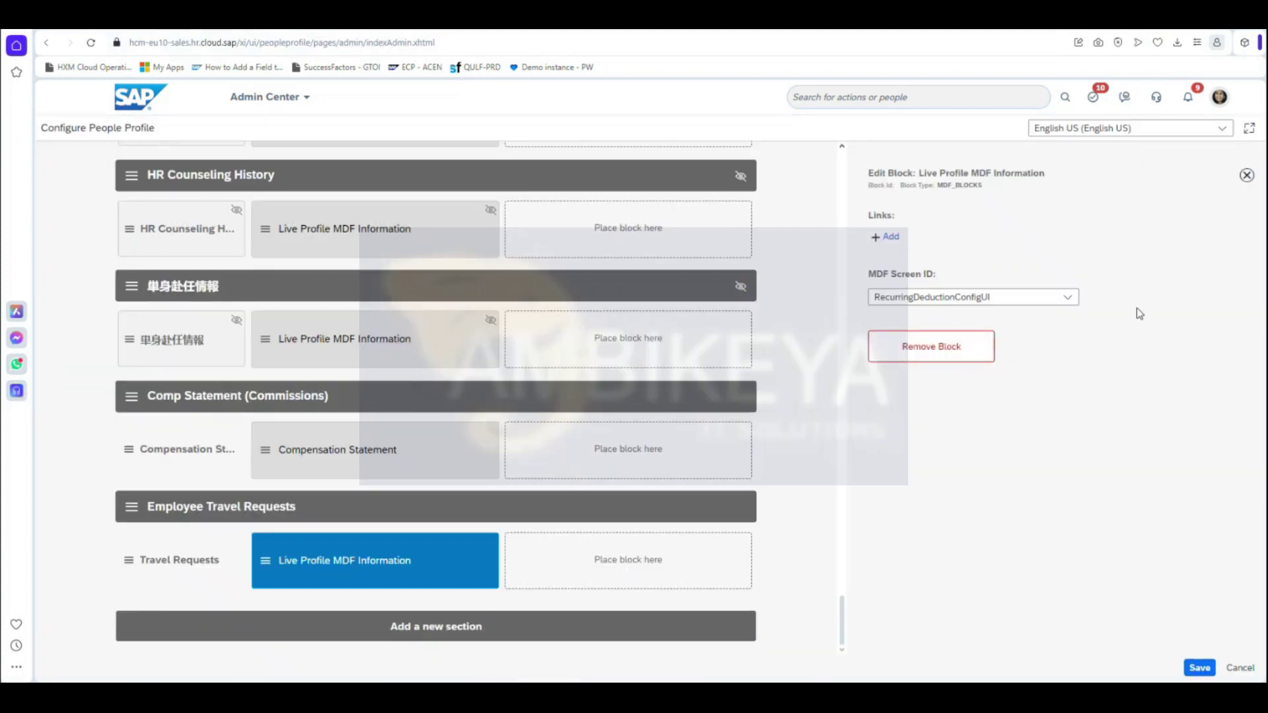
Recheck the MDF Screen ID options of the Travel Requests block, leave RecurringDeductionConfigUI selected, and save the people profile.
{"action": "left_click", "coordinate": [1068, 297]}
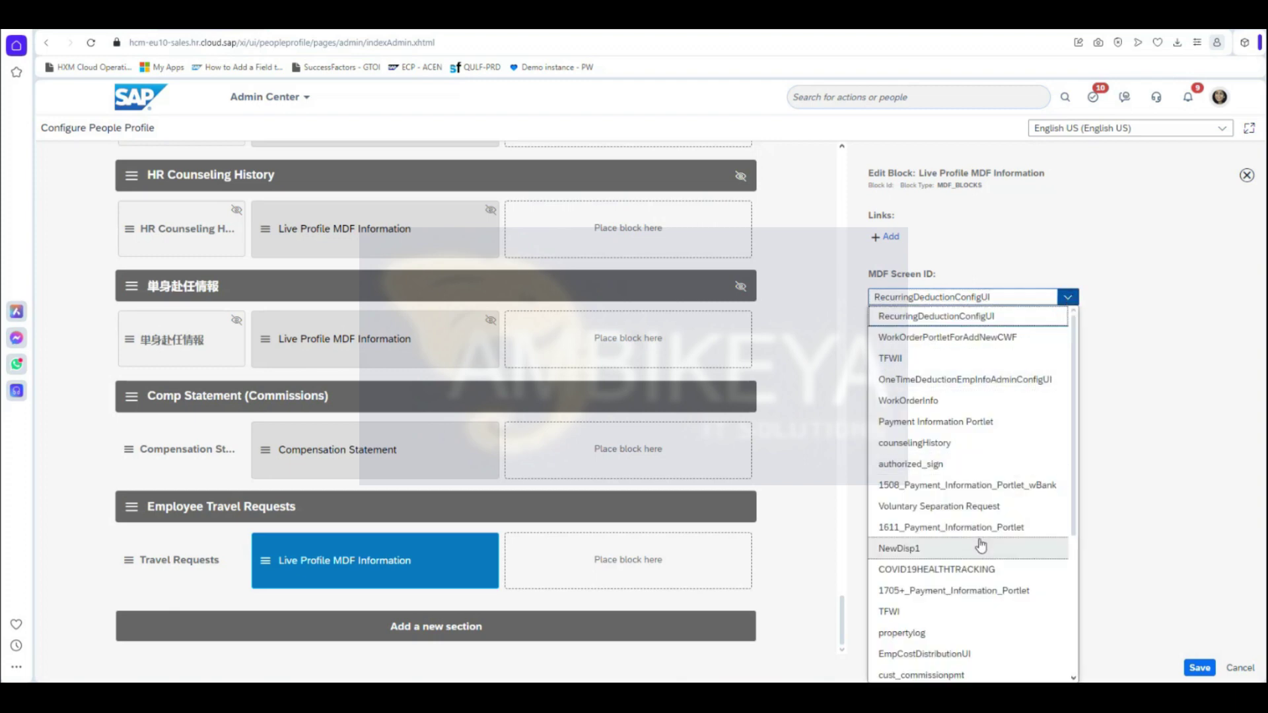
{"action": "scroll", "coordinate": [981, 545], "scroll_direction": "down", "scroll_amount": 4}
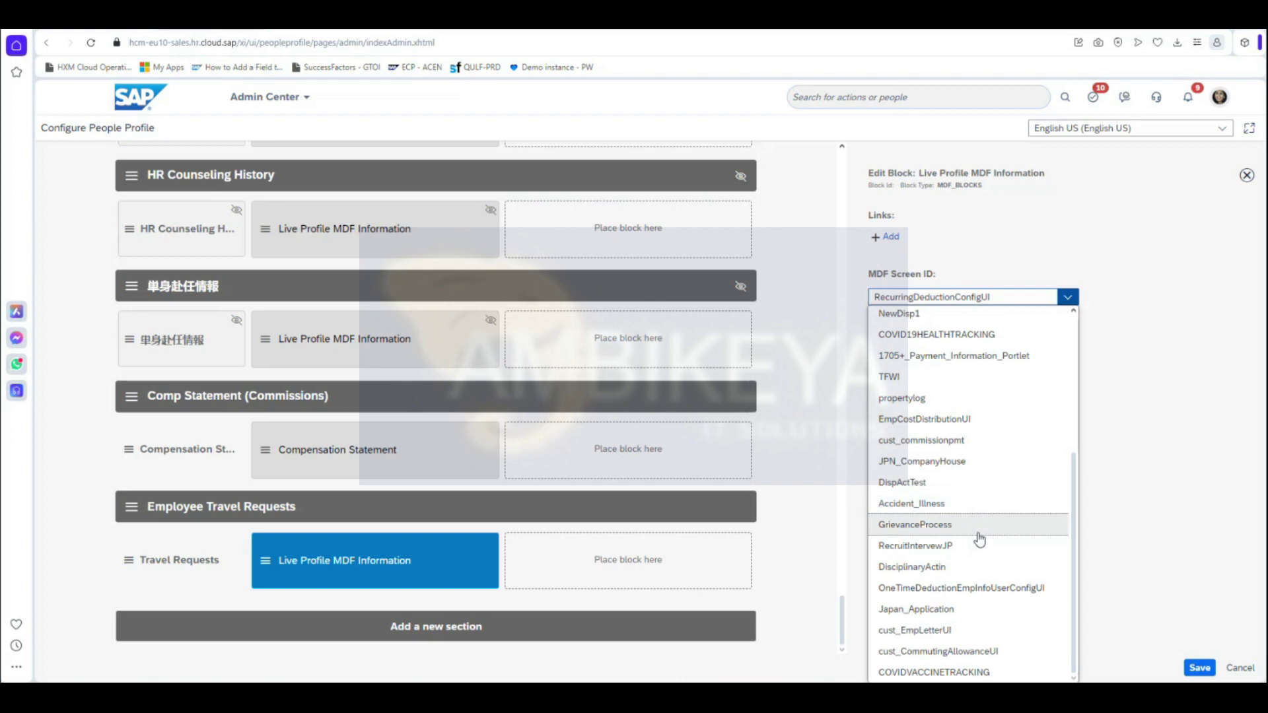
{"action": "left_click", "coordinate": [1127, 615]}
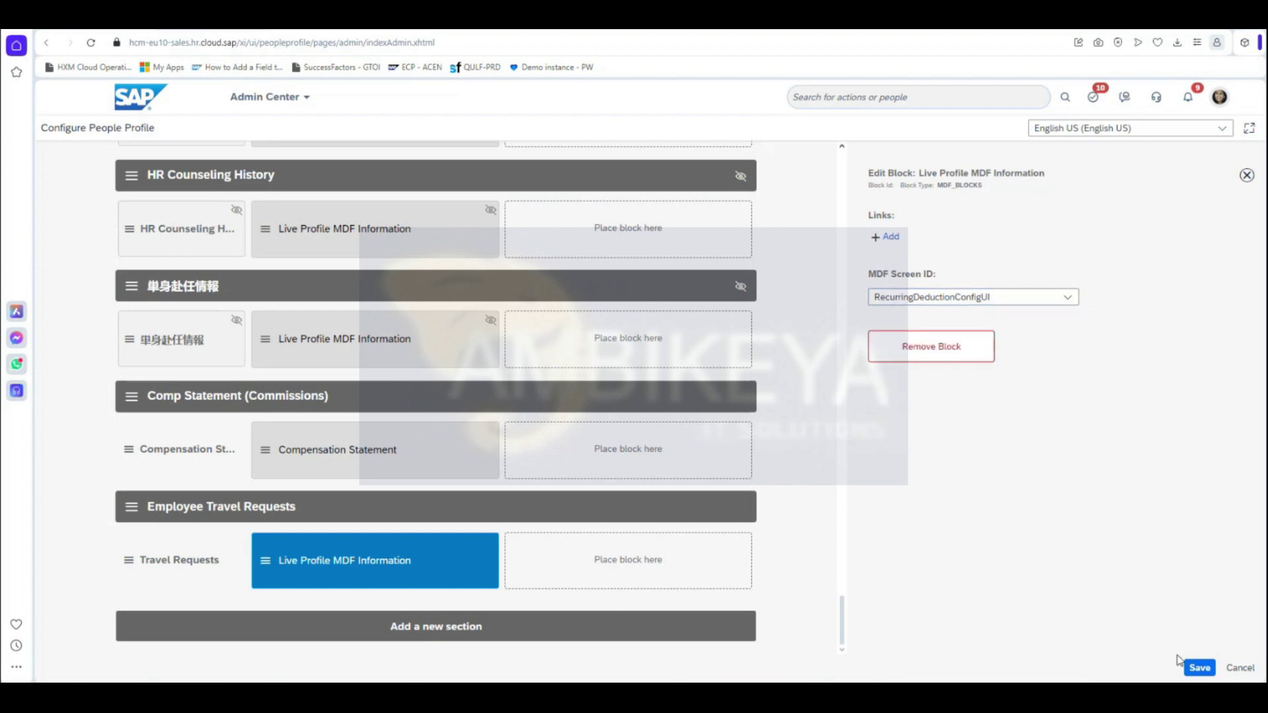
{"action": "left_click", "coordinate": [1200, 669]}
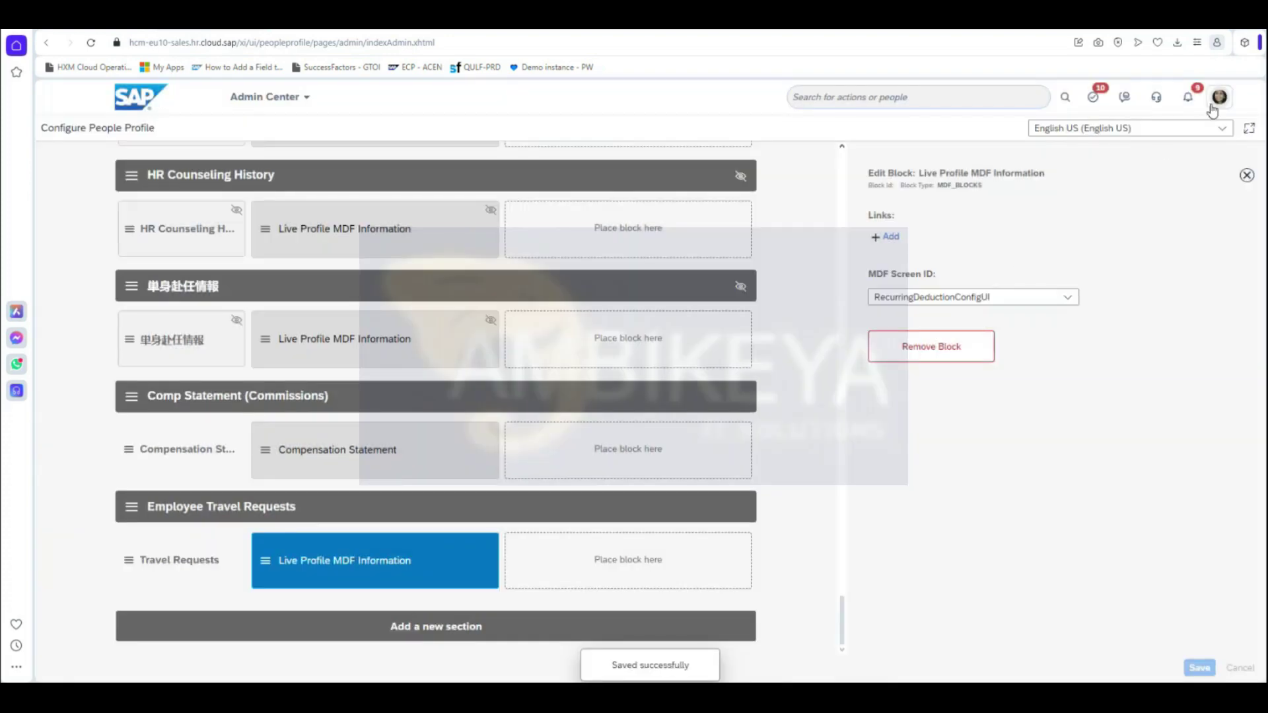
Return from the Travel_UI configuration in Manage Configuration UI to the Admin Center.
{"action": "left_click", "coordinate": [239, 23]}
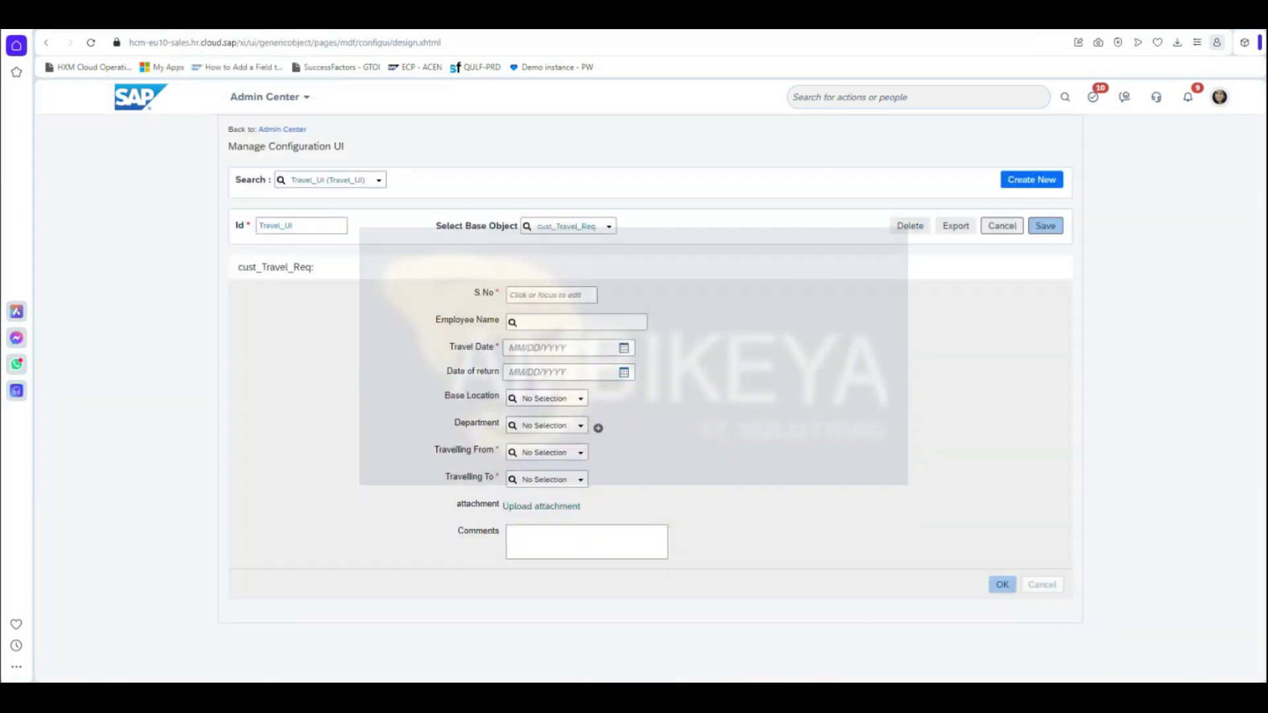
{"action": "left_click", "coordinate": [290, 131]}
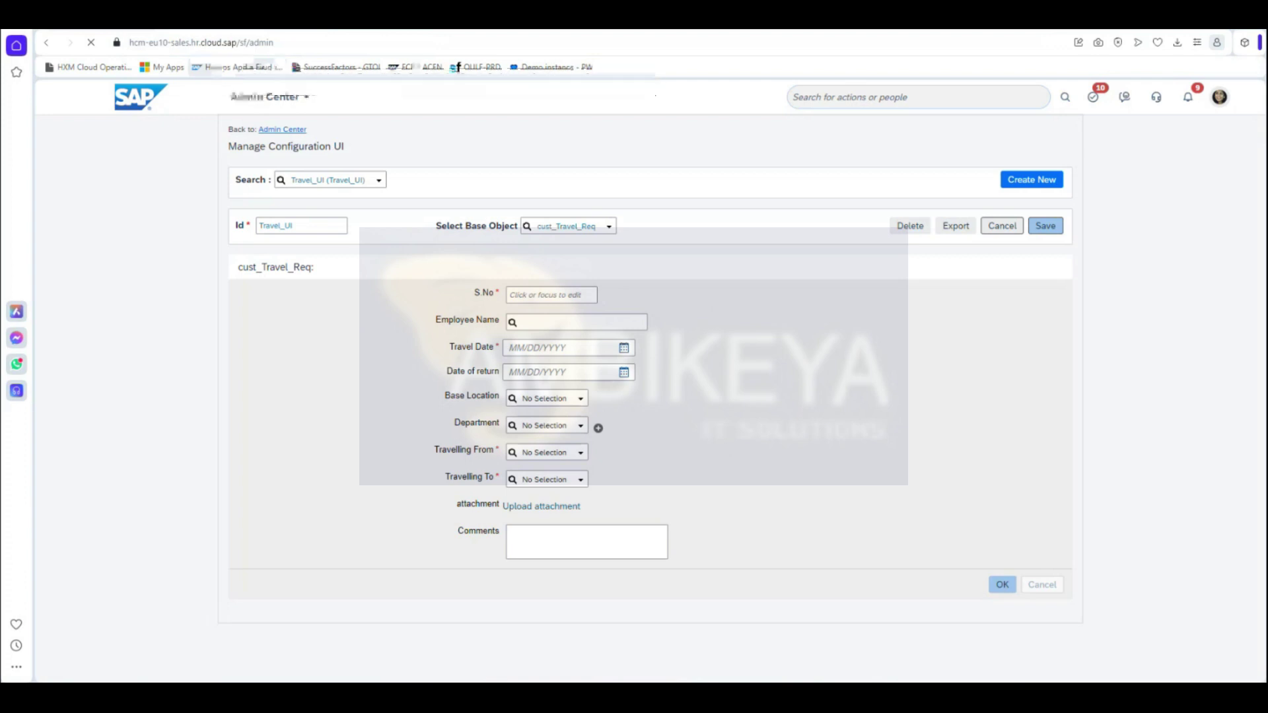
Open Configure Object Definitions from the Configure People Profile page.
{"action": "left_click", "coordinate": [199, 22]}
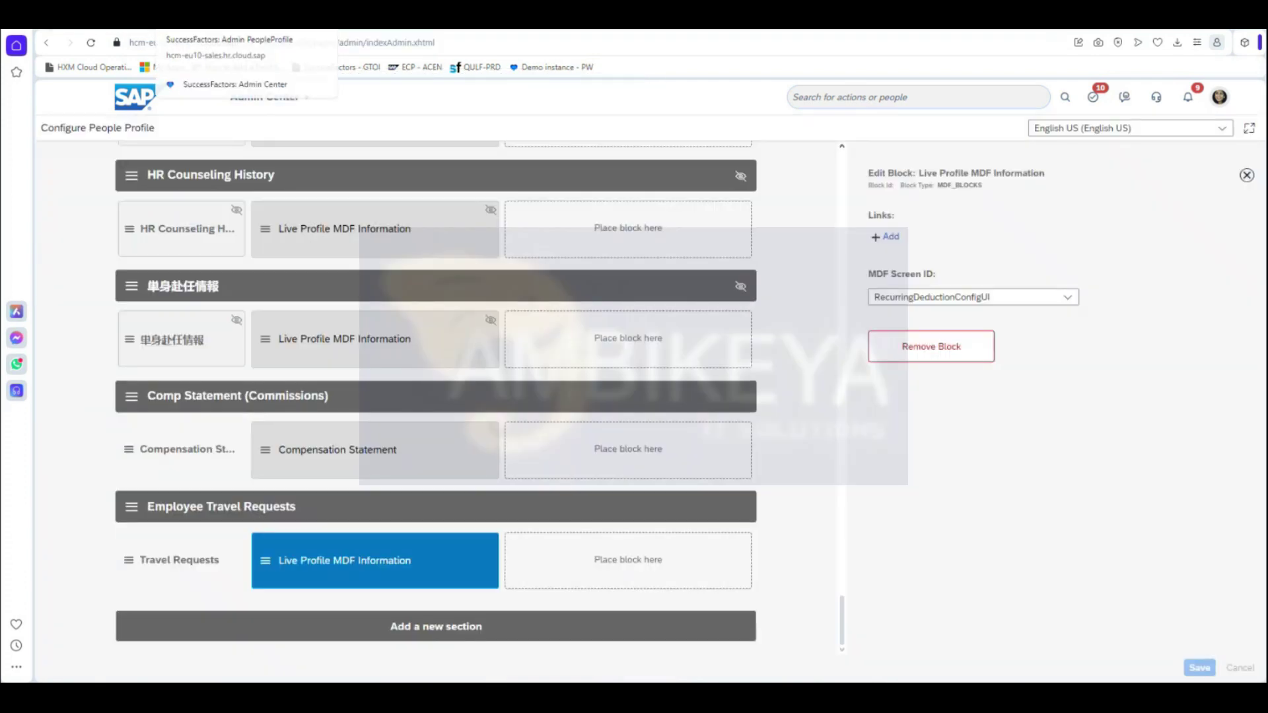
{"action": "left_click", "coordinate": [965, 100]}
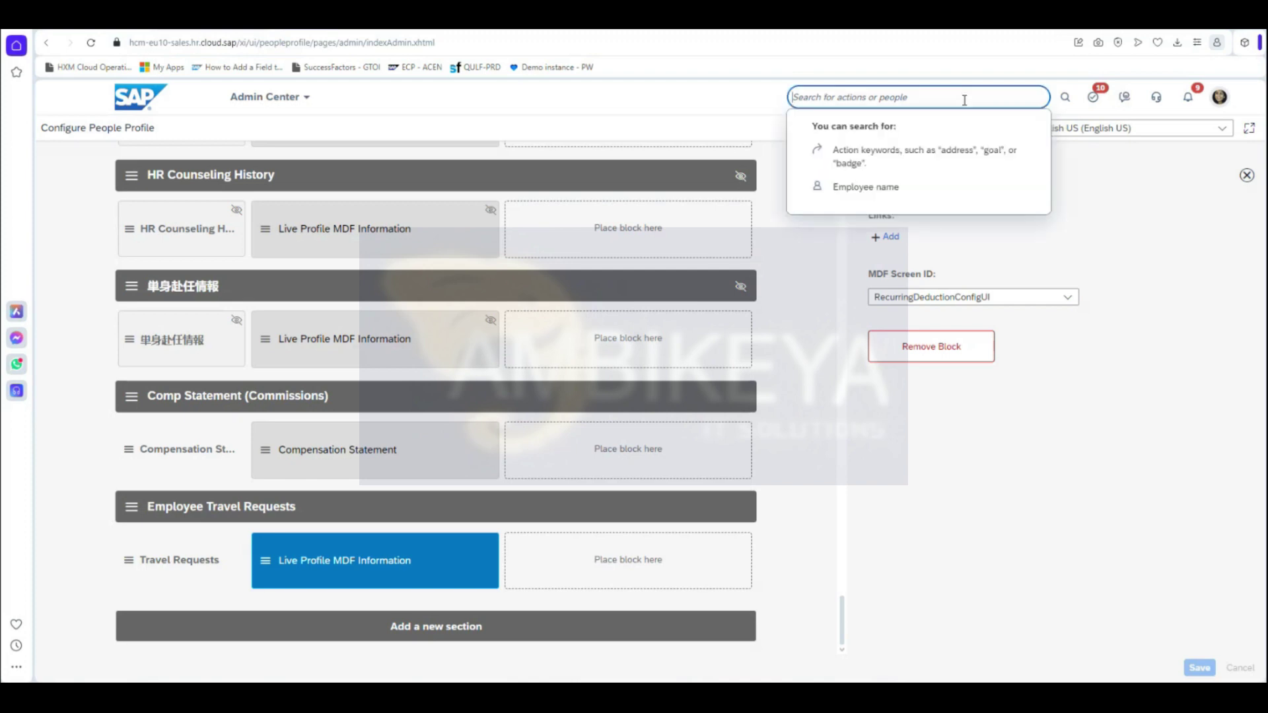
{"action": "type", "text": "configure object defini"}
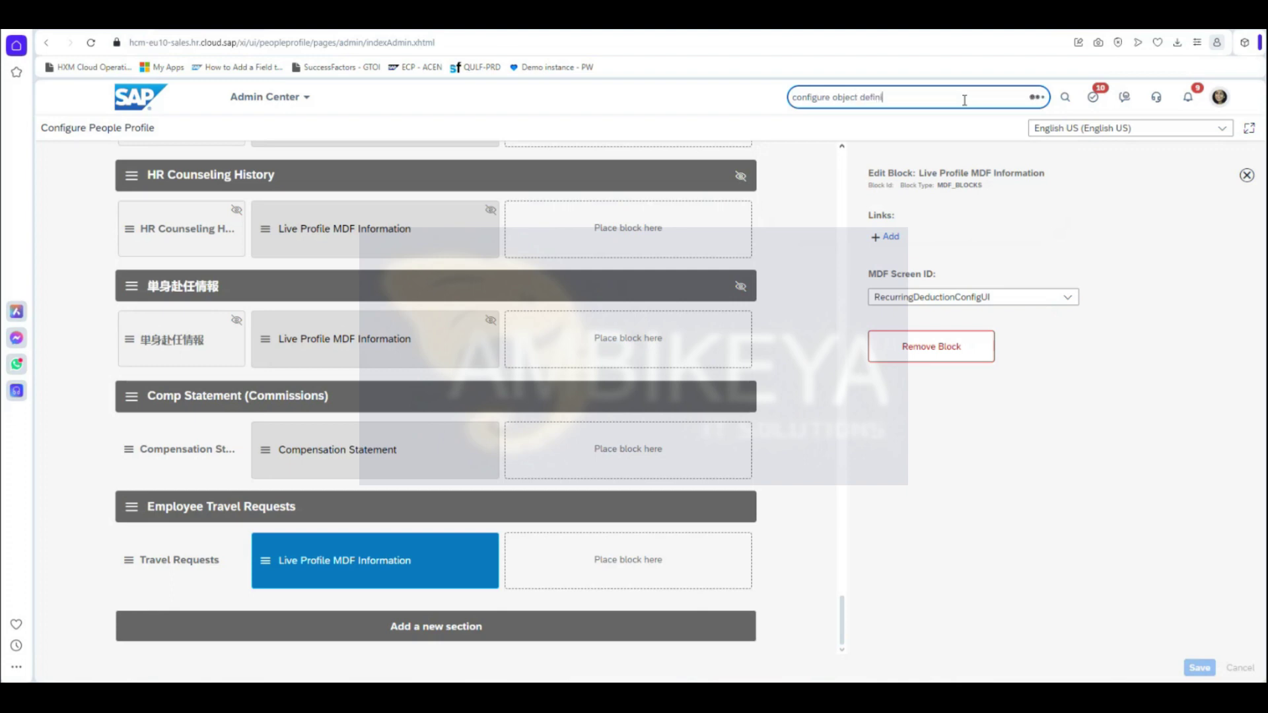
{"action": "left_click", "coordinate": [874, 121]}
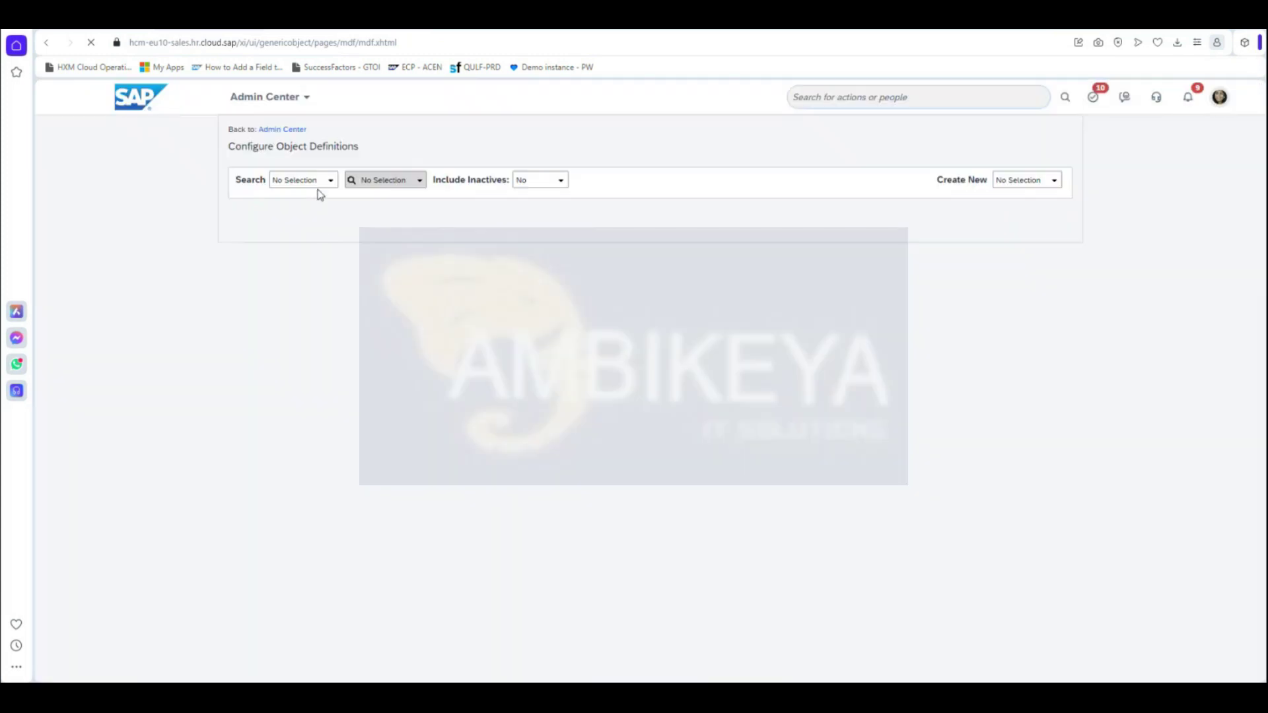
Load the cust_Travel_Req object definition and open it for correction.
{"action": "left_click", "coordinate": [327, 186]}
{"action": "left_click", "coordinate": [317, 222]}
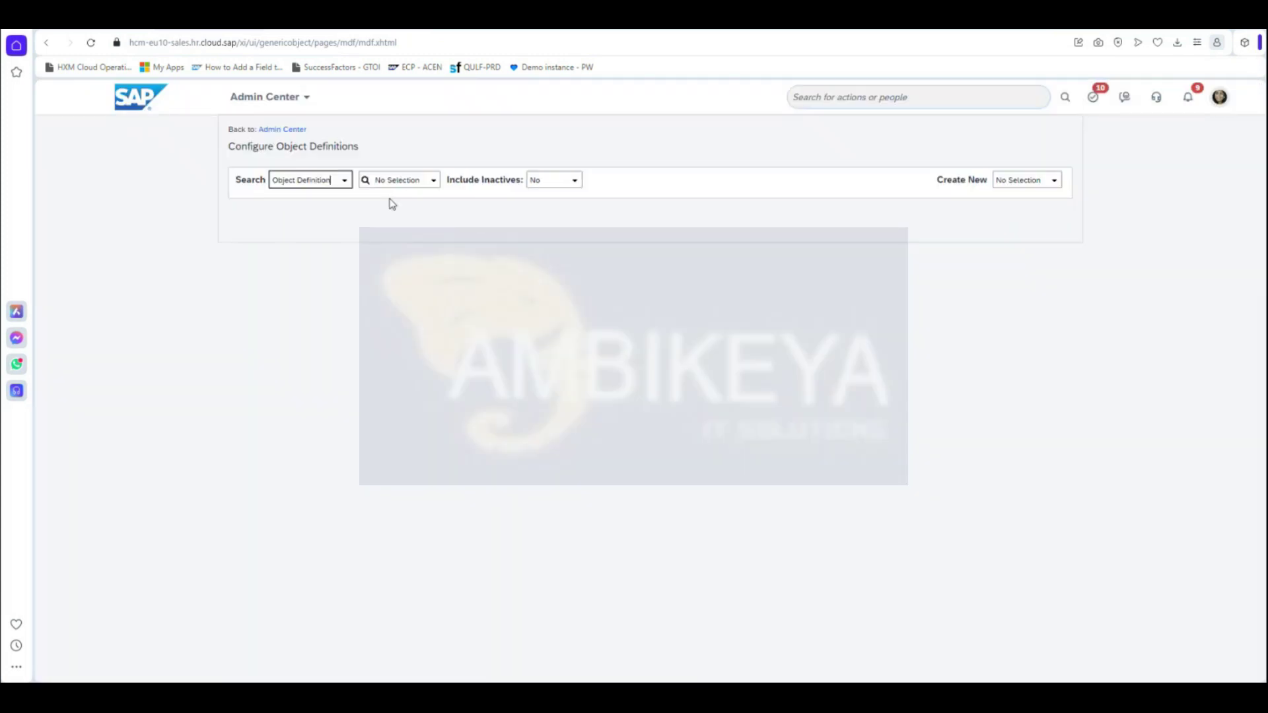
{"action": "left_click", "coordinate": [403, 181]}
{"action": "type", "text": "travel"}
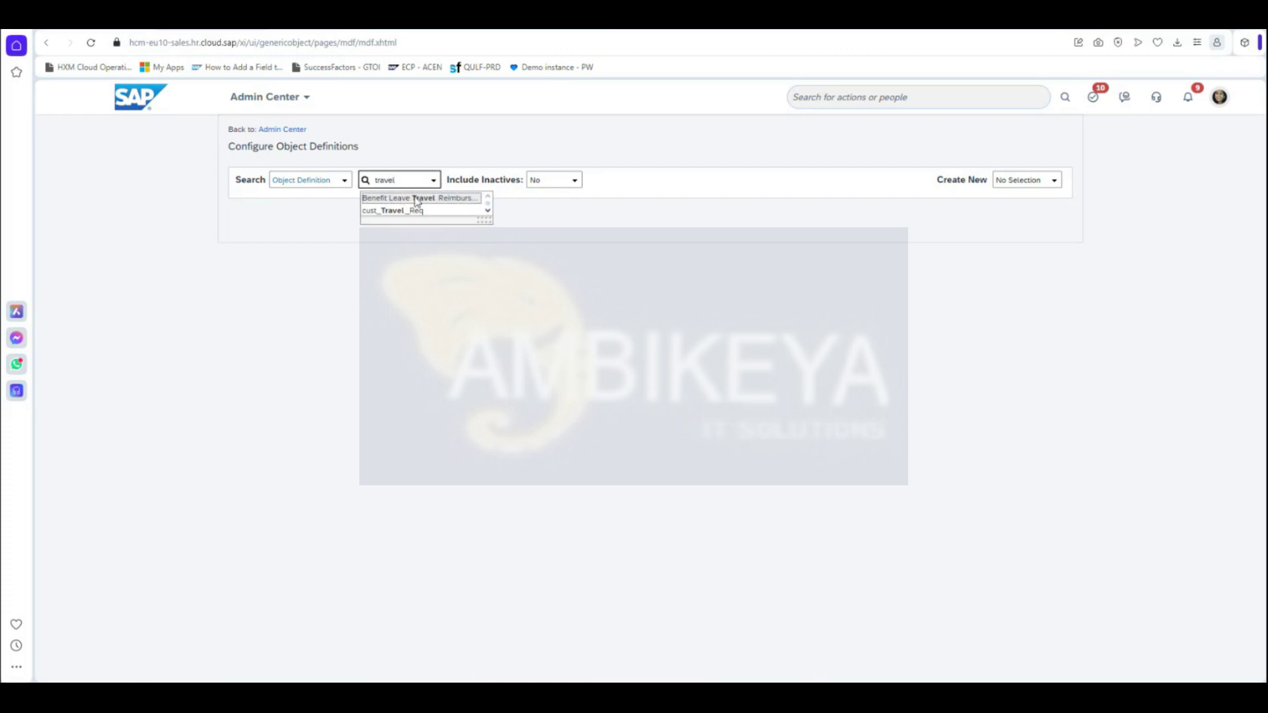
{"action": "left_click", "coordinate": [430, 213]}
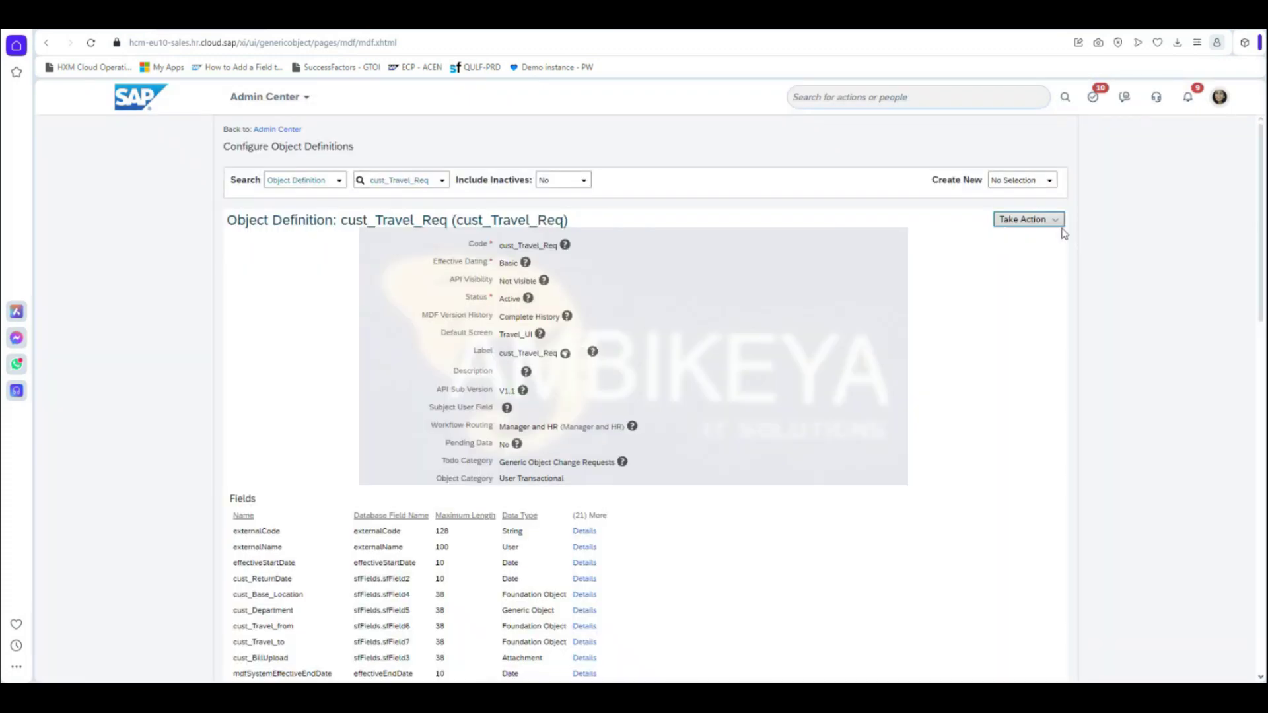
{"action": "left_click", "coordinate": [1057, 221]}
{"action": "left_click", "coordinate": [1049, 240]}
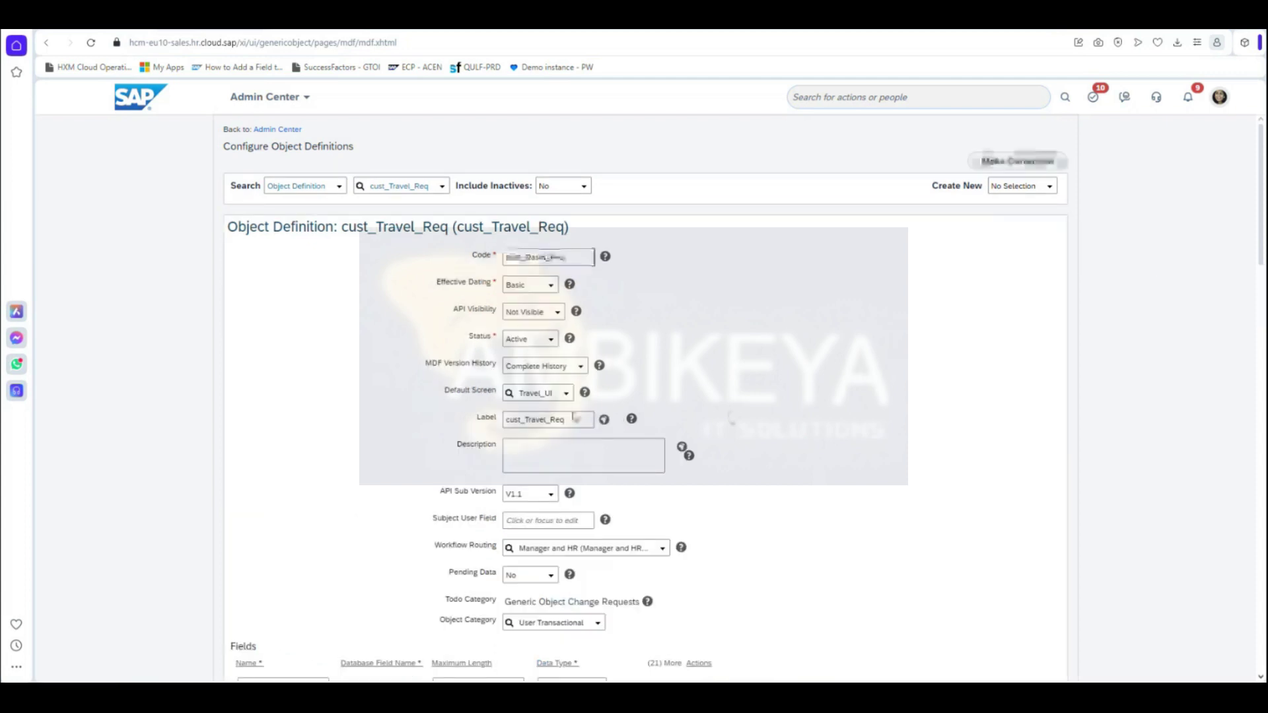
Reselect Travel_UI as the default screen of the cust_Travel_Req object definition.
{"action": "left_click", "coordinate": [566, 397]}
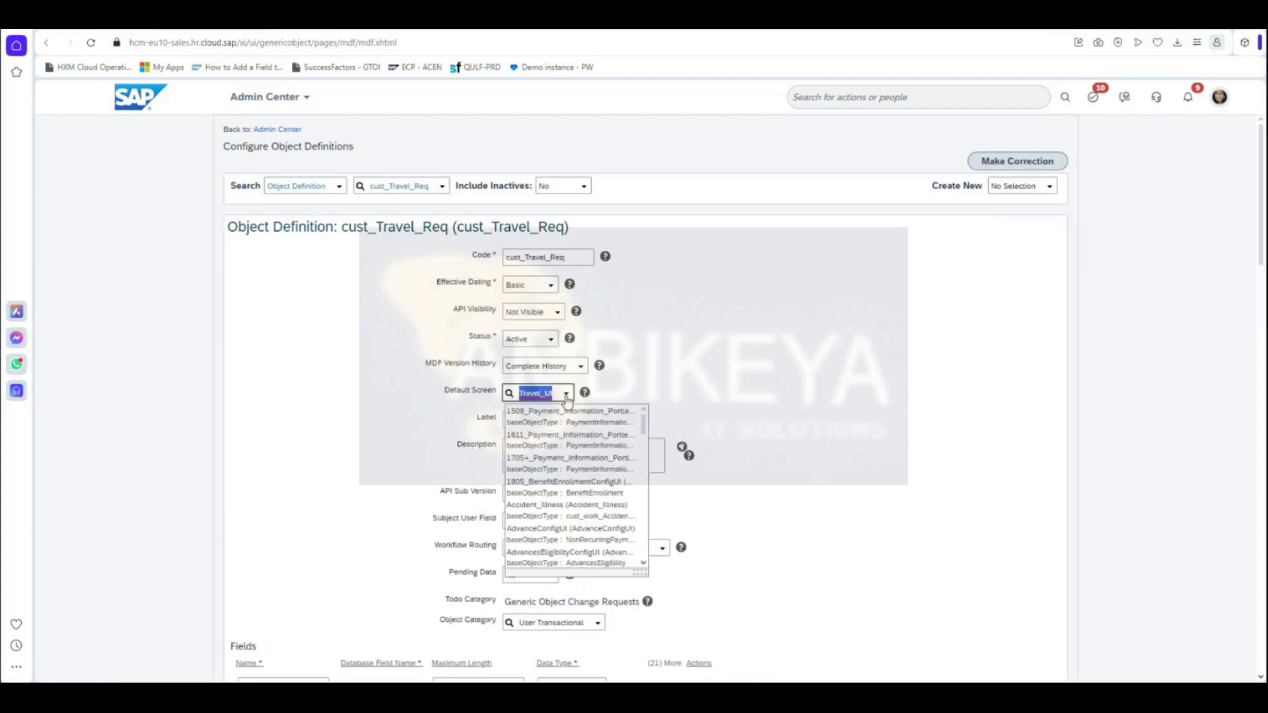
{"action": "type", "text": "travel"}
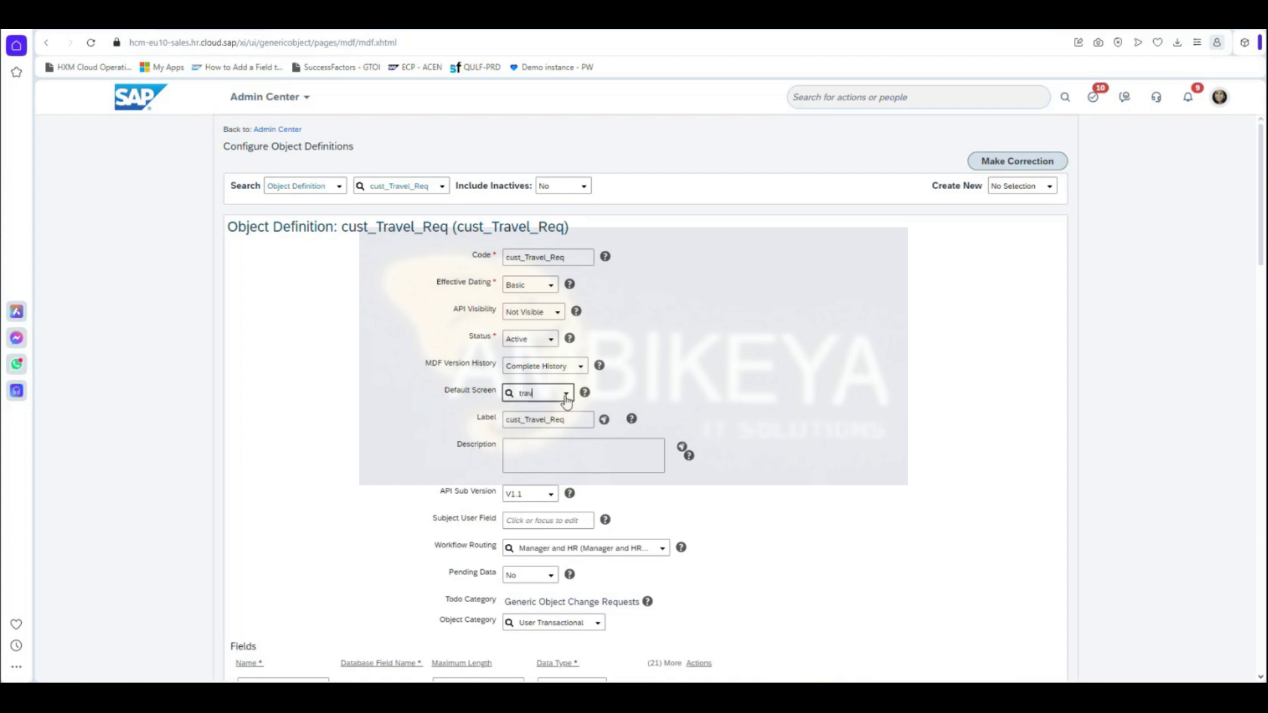
{"action": "left_click", "coordinate": [566, 395]}
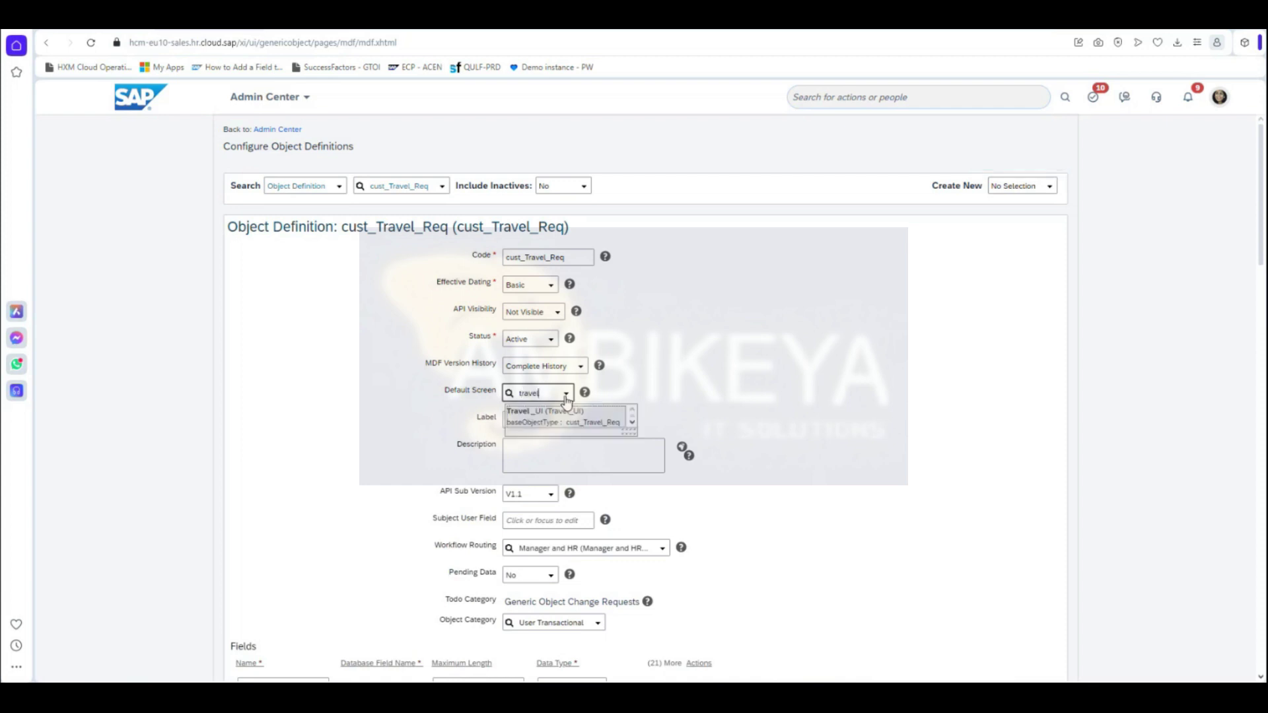
{"action": "left_click", "coordinate": [568, 422]}
Set the label of the cust_Travel_Req object definition to Travel Requests.
{"action": "scroll", "coordinate": [954, 574], "scroll_direction": "down", "scroll_amount": 1}
{"action": "scroll", "coordinate": [953, 573], "scroll_direction": "down", "scroll_amount": 2}
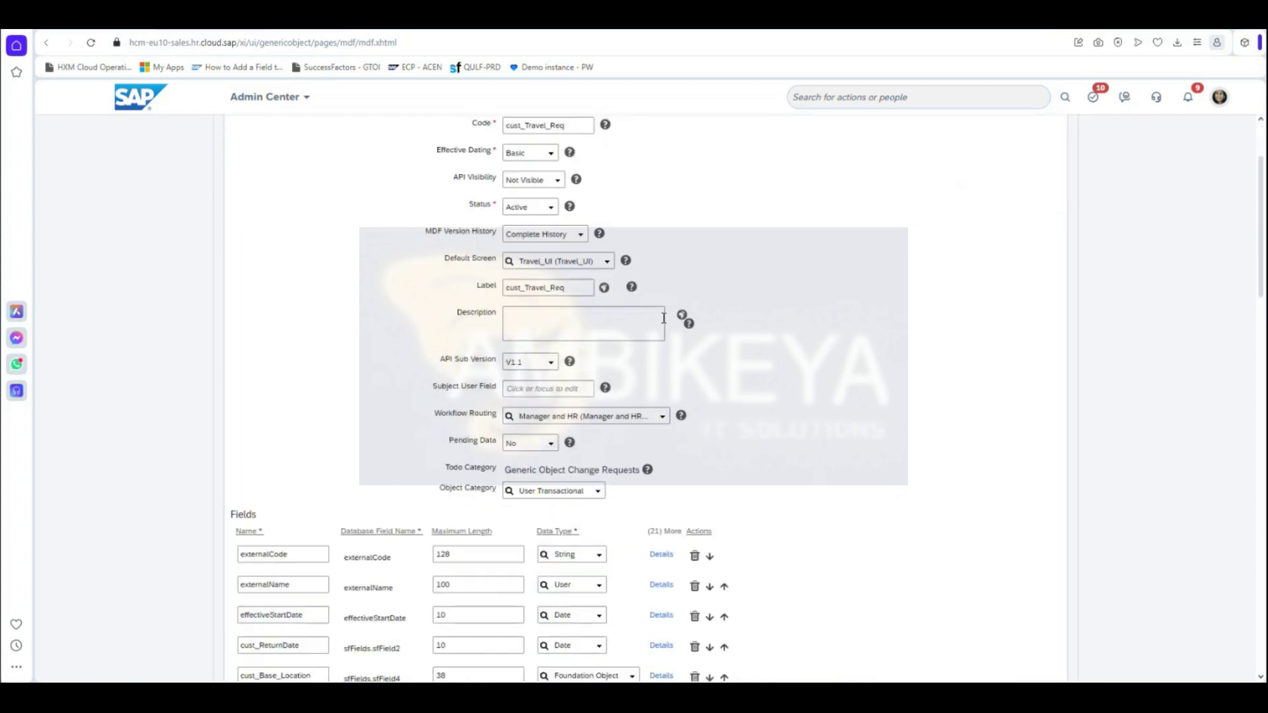
{"action": "left_click", "coordinate": [575, 286]}
{"action": "double_click", "coordinate": [575, 286]}
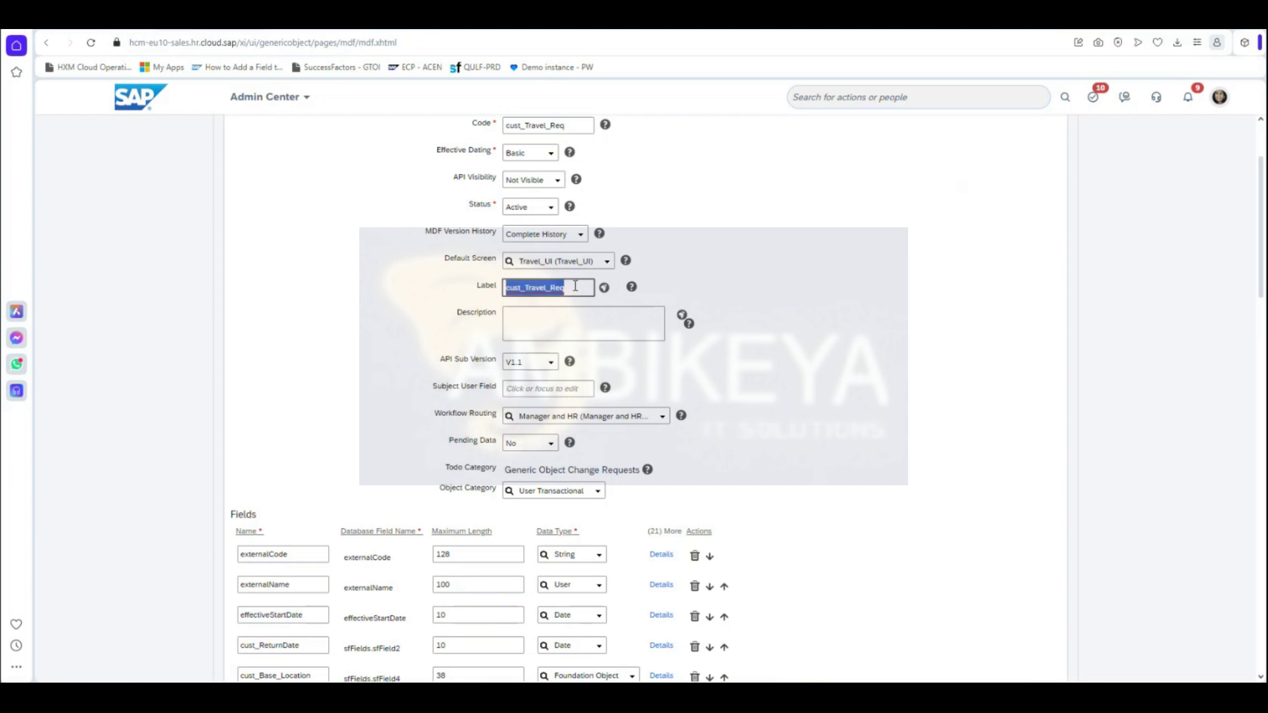
{"action": "type", "text": "Travel Requests"}
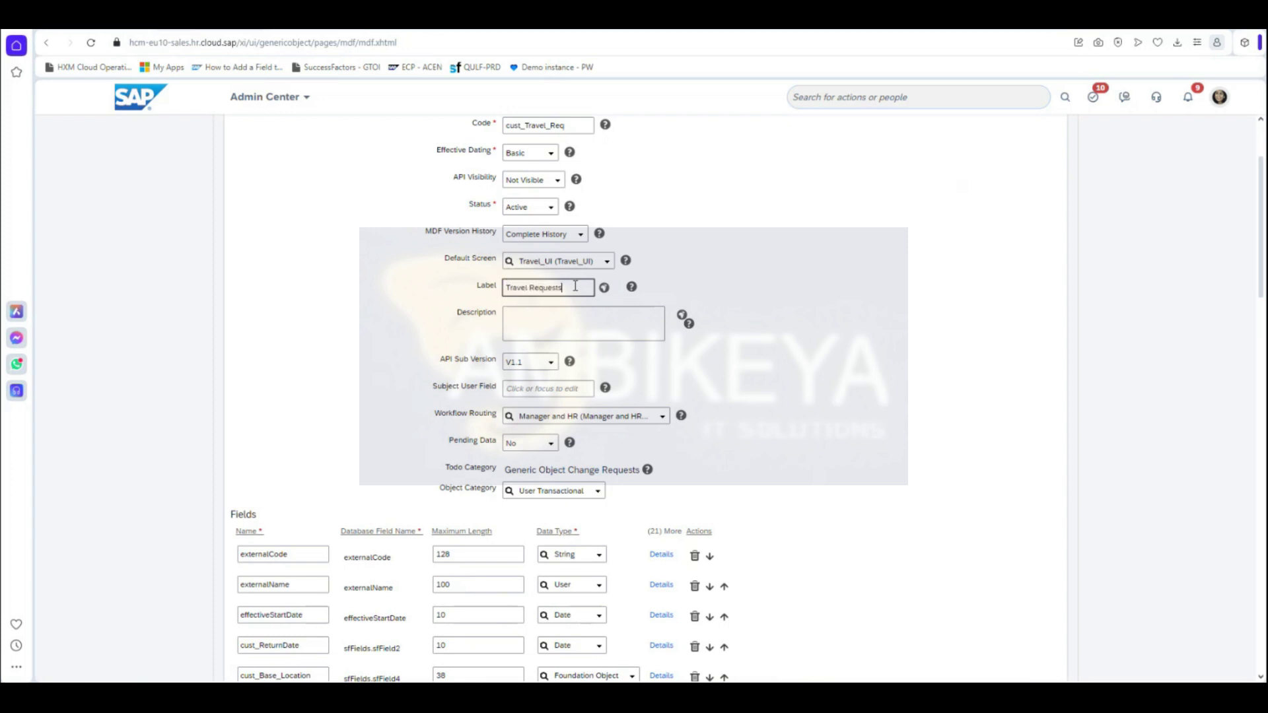
Keep Secured set to No in the object's security settings and save the object definition.
{"action": "scroll", "coordinate": [901, 515], "scroll_direction": "down", "scroll_amount": 3}
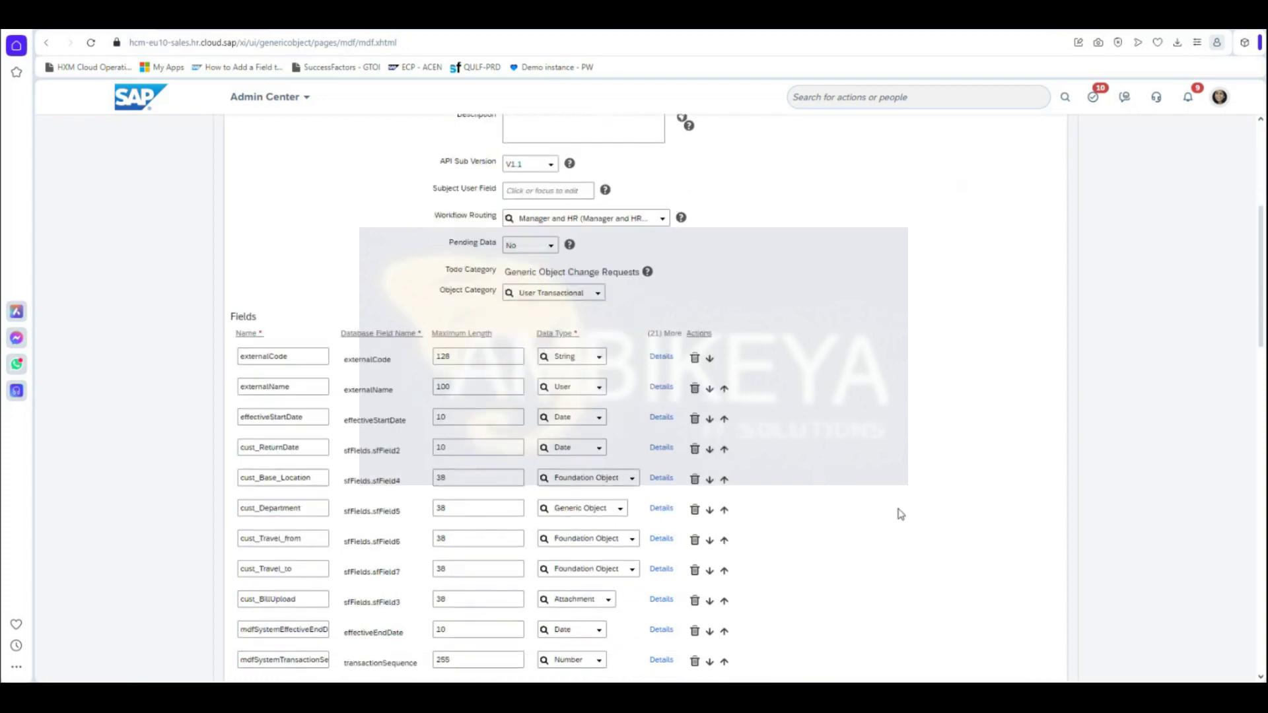
{"action": "scroll", "coordinate": [898, 514], "scroll_direction": "down", "scroll_amount": 15}
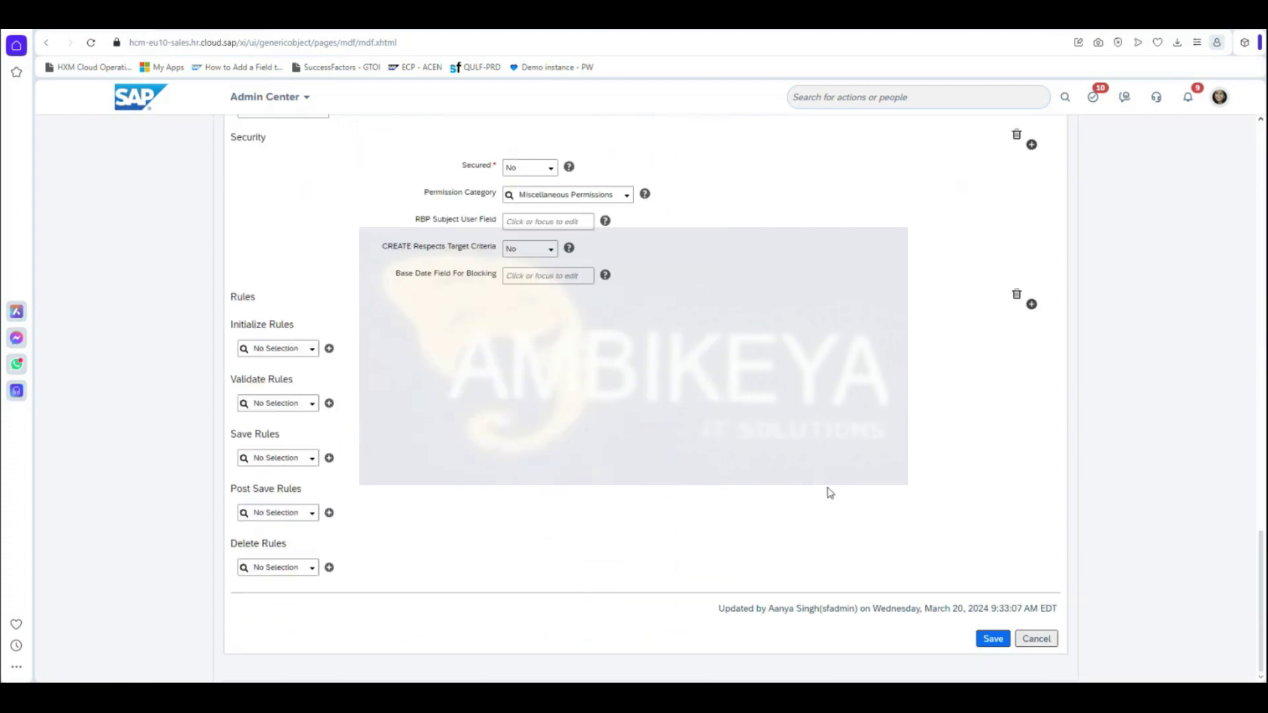
{"action": "left_click", "coordinate": [554, 178]}
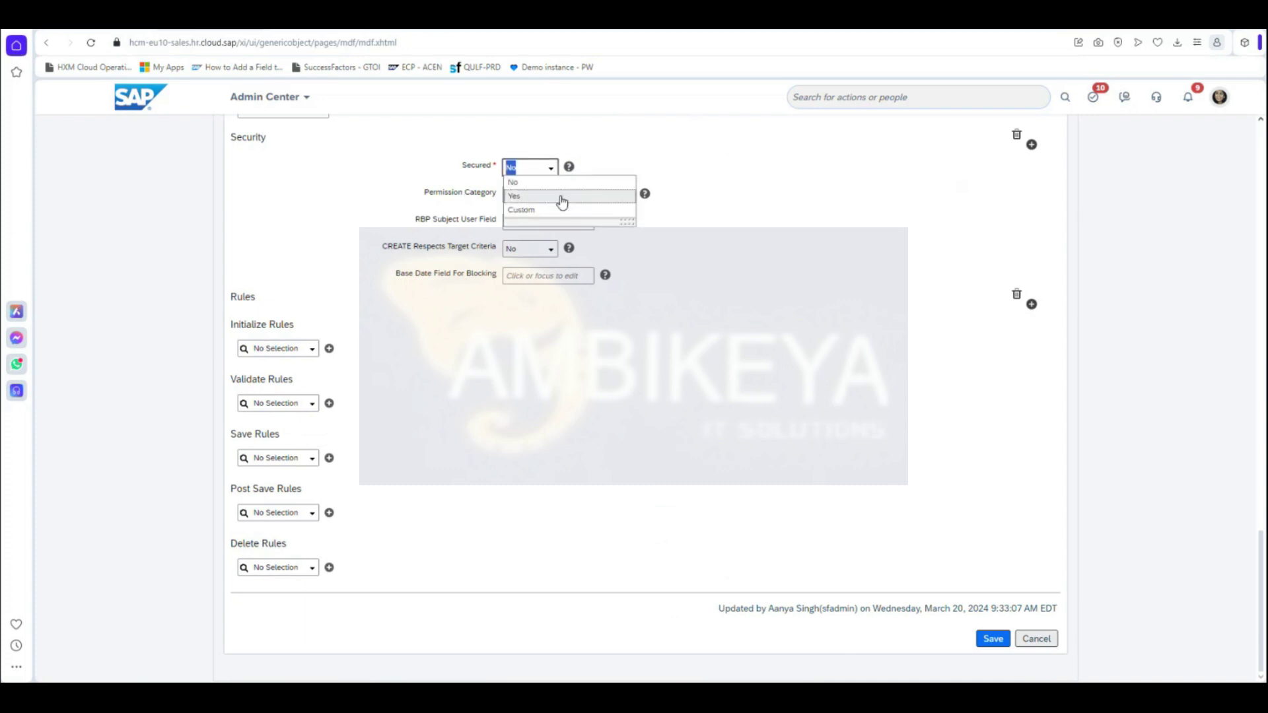
{"action": "left_click", "coordinate": [560, 185]}
{"action": "left_click", "coordinate": [619, 412]}
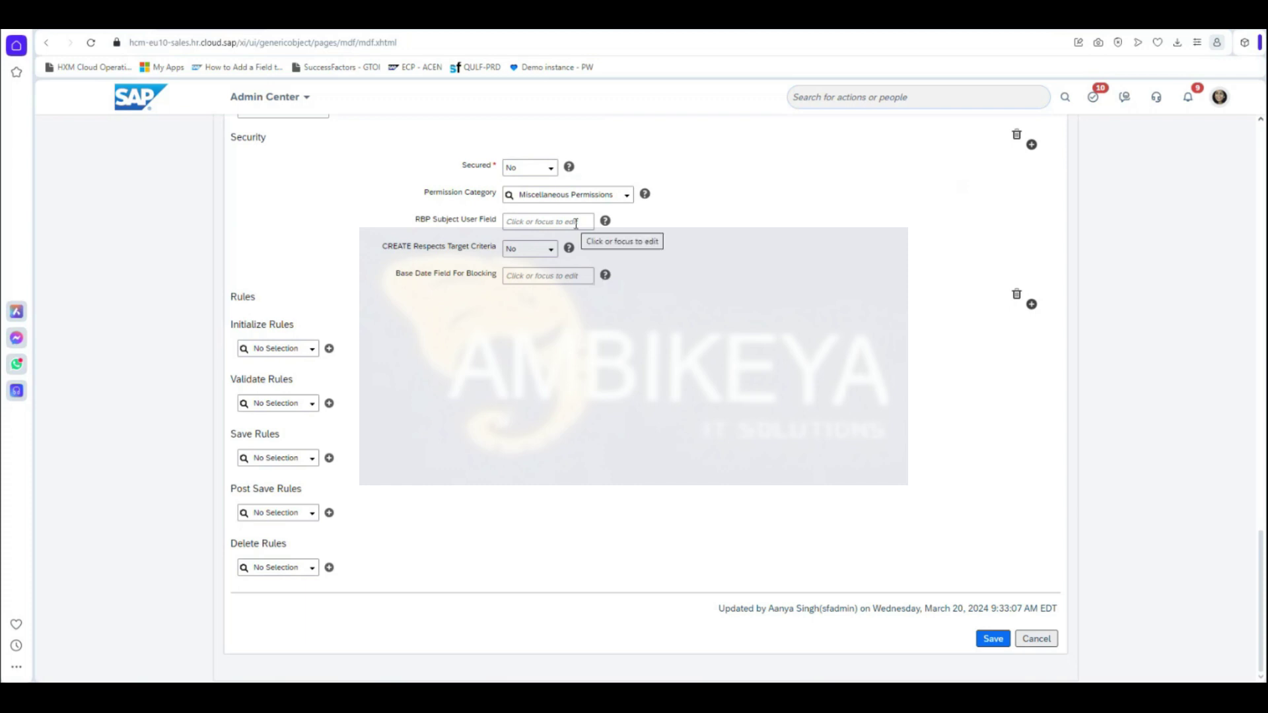
{"action": "mouse_move", "coordinate": [608, 223]}
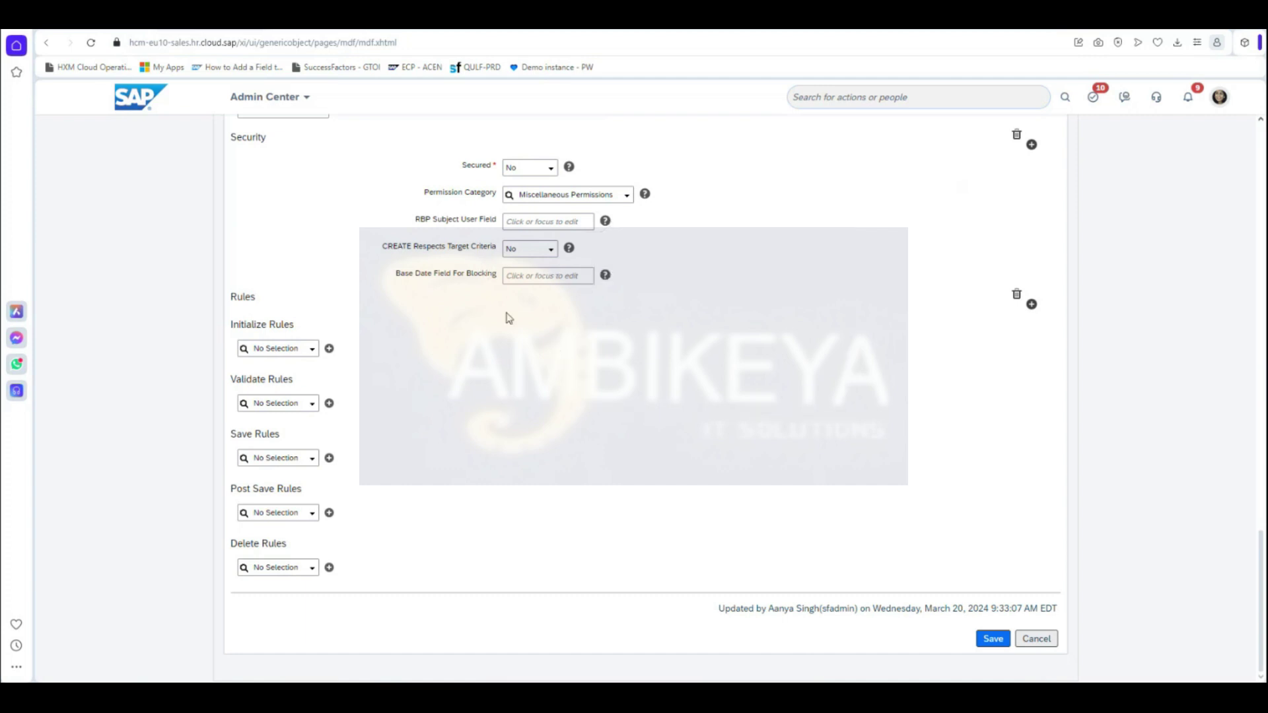
{"action": "left_click", "coordinate": [991, 640]}
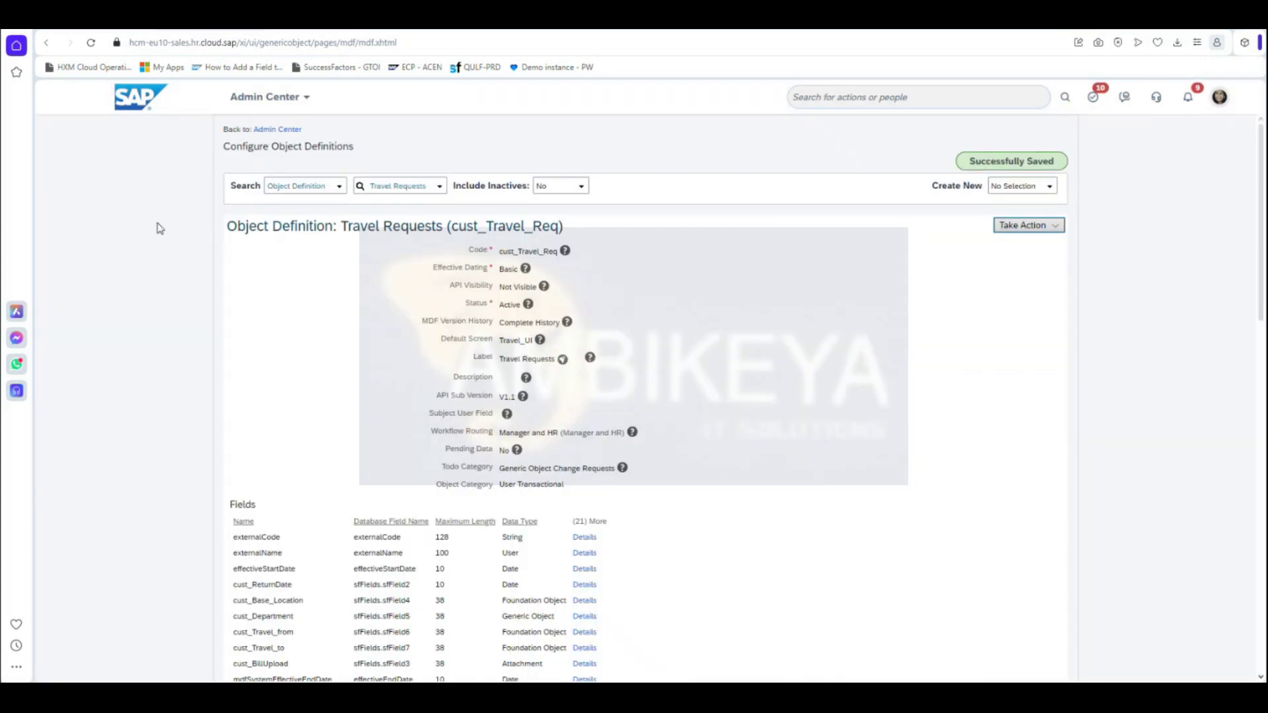
Return to the Admin Center and open Configure People Profile through an action search.
{"action": "left_click", "coordinate": [277, 130]}
{"action": "left_click", "coordinate": [839, 96]}
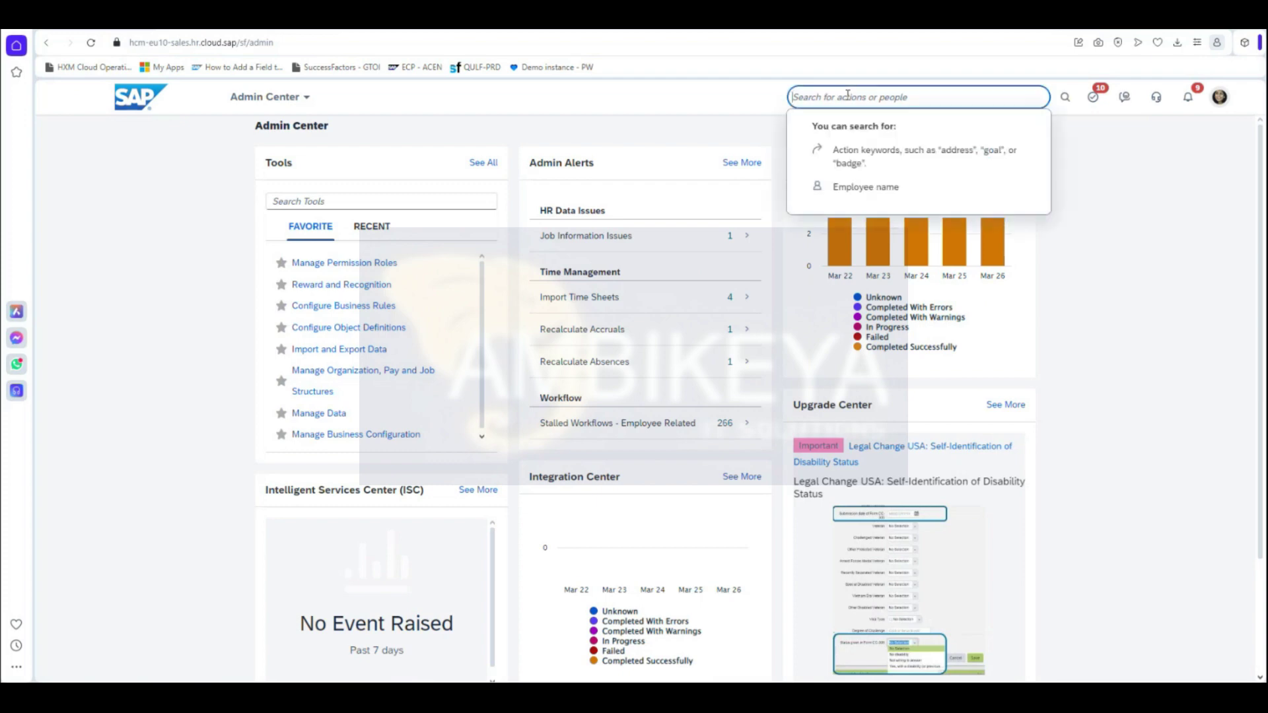
{"action": "type", "text": "configure peop"}
{"action": "type", "text": "le fpr"}
{"action": "type", "text": "pr"}
{"action": "type", "text": "of"}
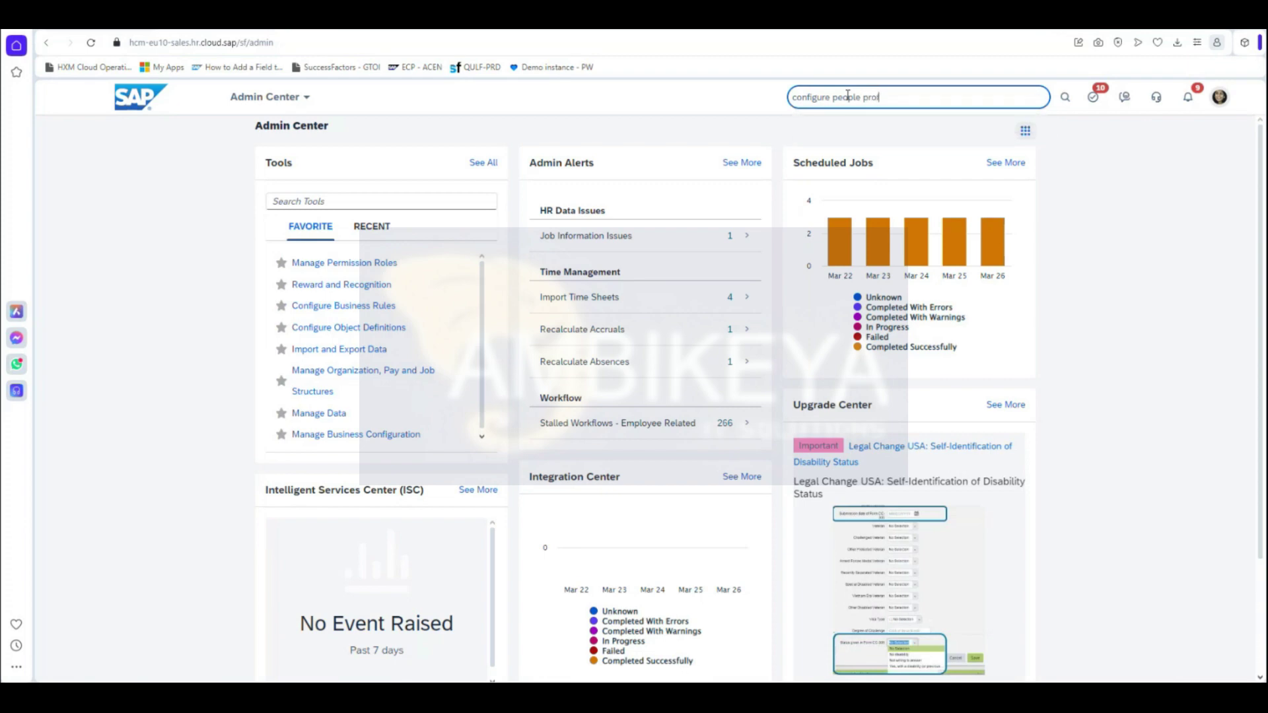
{"action": "type", "text": "ile"}
{"action": "left_click", "coordinate": [872, 121]}
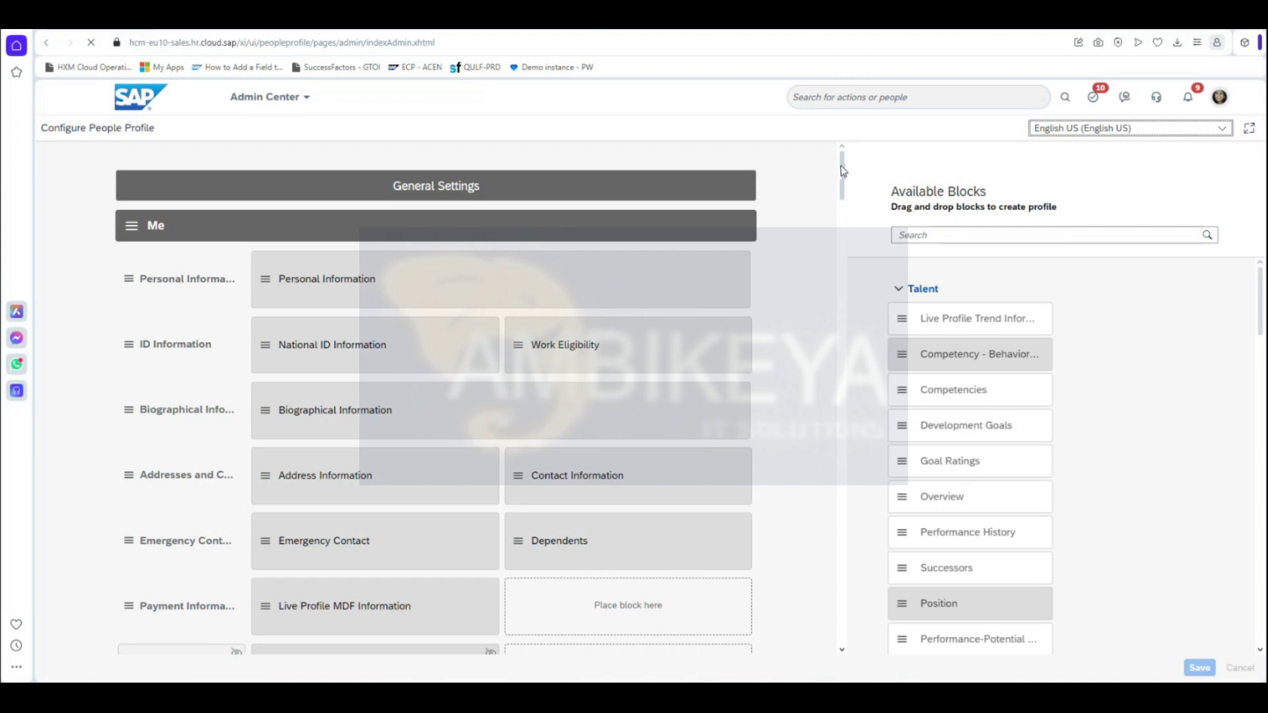
Look for Travel_UI among the MDF Screen ID options of the Live Profile MDF Information block under Employee Travel Requests.
{"action": "left_click_drag", "start_coordinate": [842, 170], "coordinate": [841, 625]}
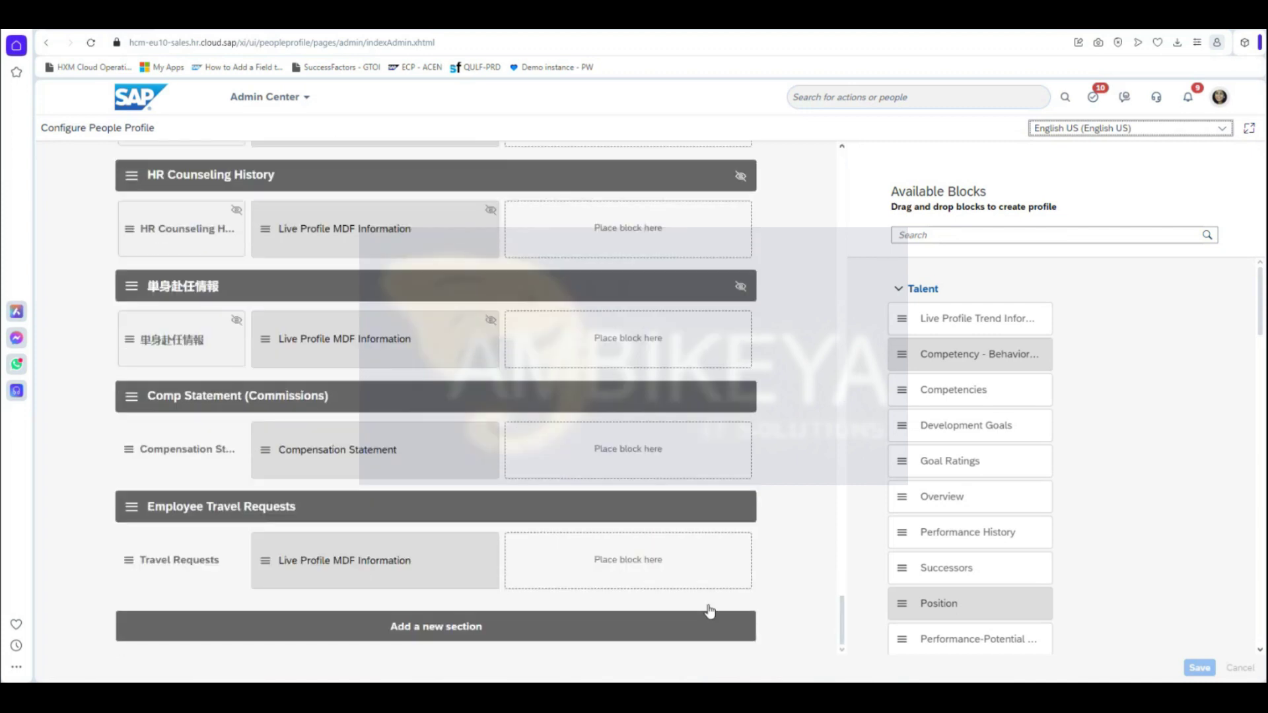
{"action": "left_click", "coordinate": [356, 565]}
{"action": "left_click", "coordinate": [1067, 297]}
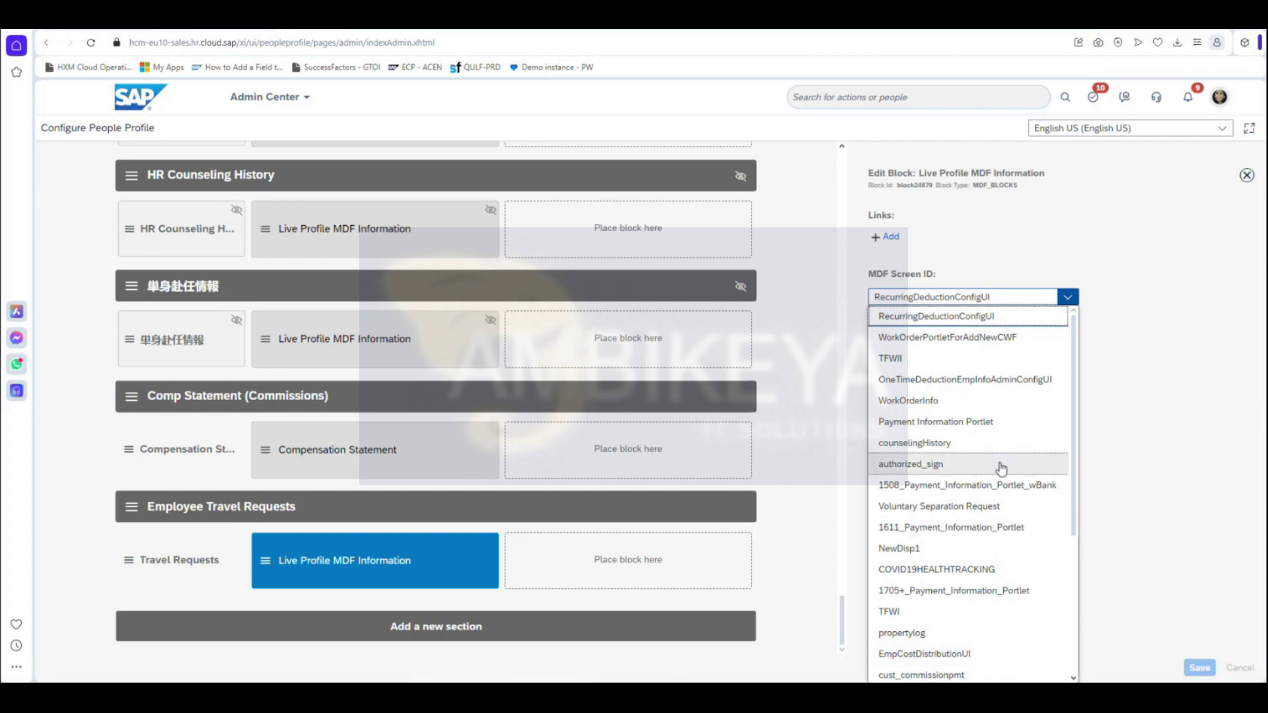
{"action": "scroll", "coordinate": [990, 604], "scroll_direction": "down", "scroll_amount": 4}
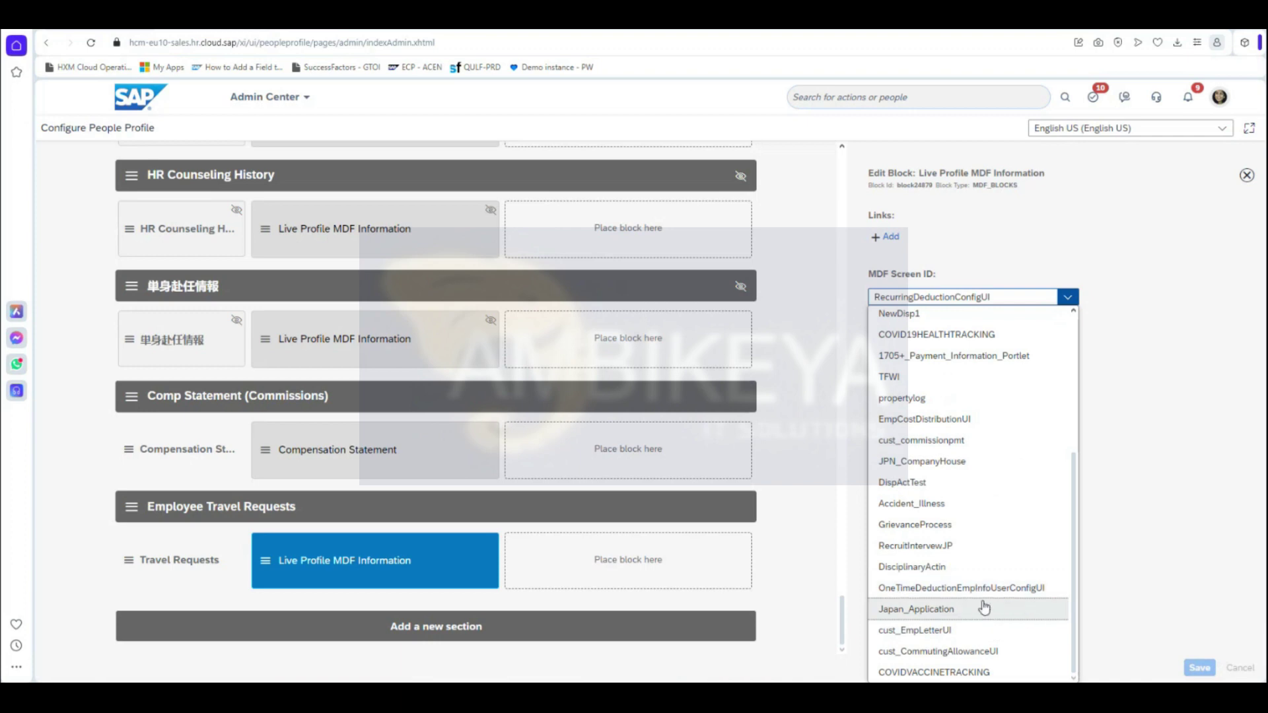
{"action": "scroll", "coordinate": [998, 594], "scroll_direction": "up", "scroll_amount": 4}
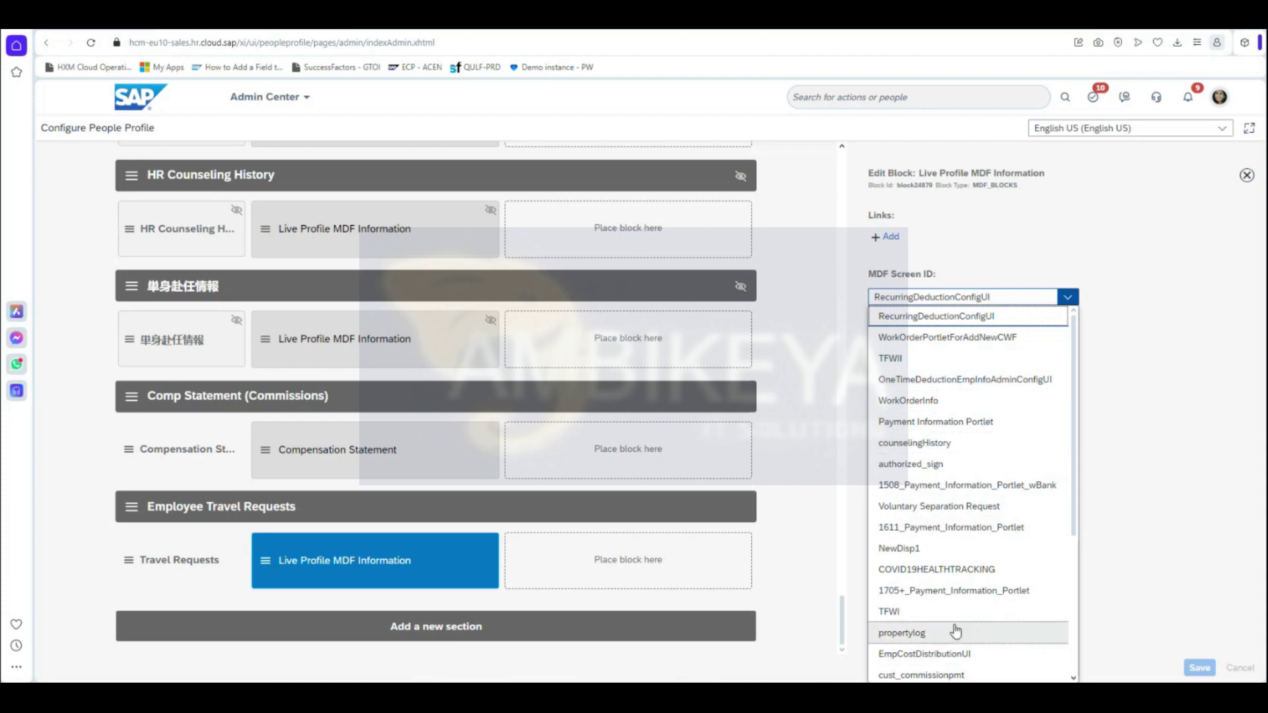
{"action": "scroll", "coordinate": [956, 631], "scroll_direction": "down", "scroll_amount": 4}
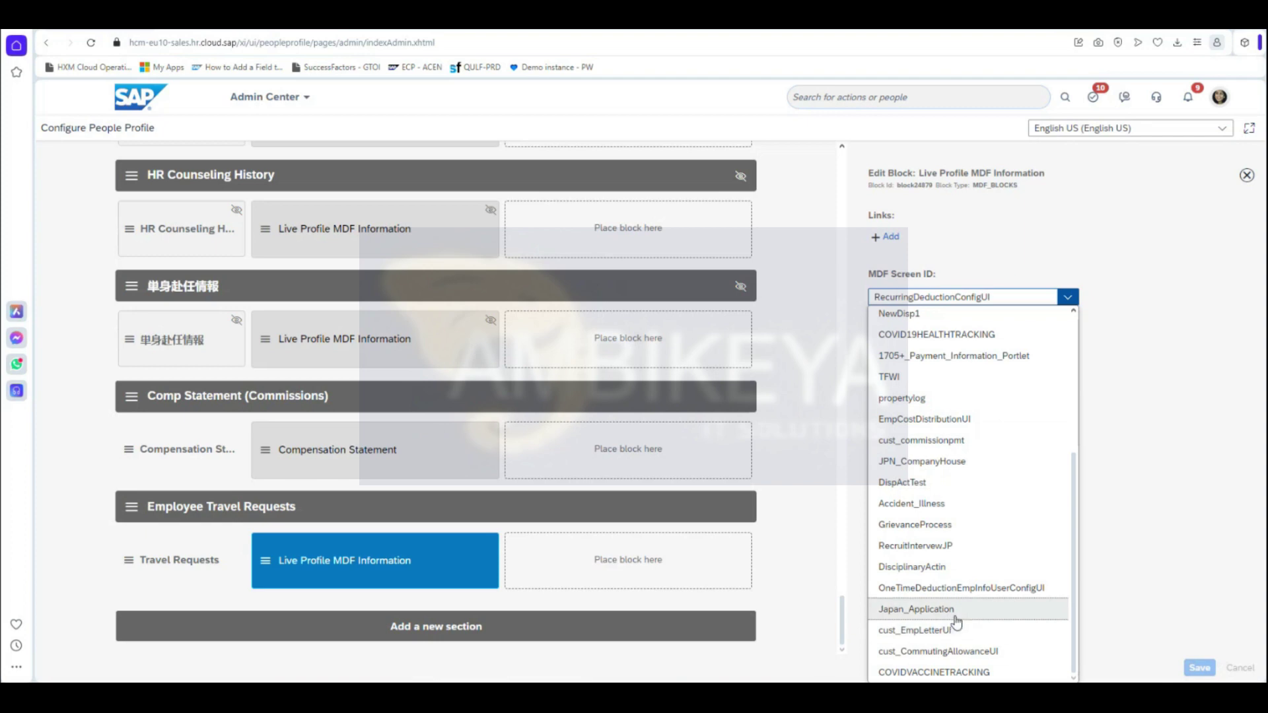
{"action": "scroll", "coordinate": [991, 618], "scroll_direction": "up", "scroll_amount": 3}
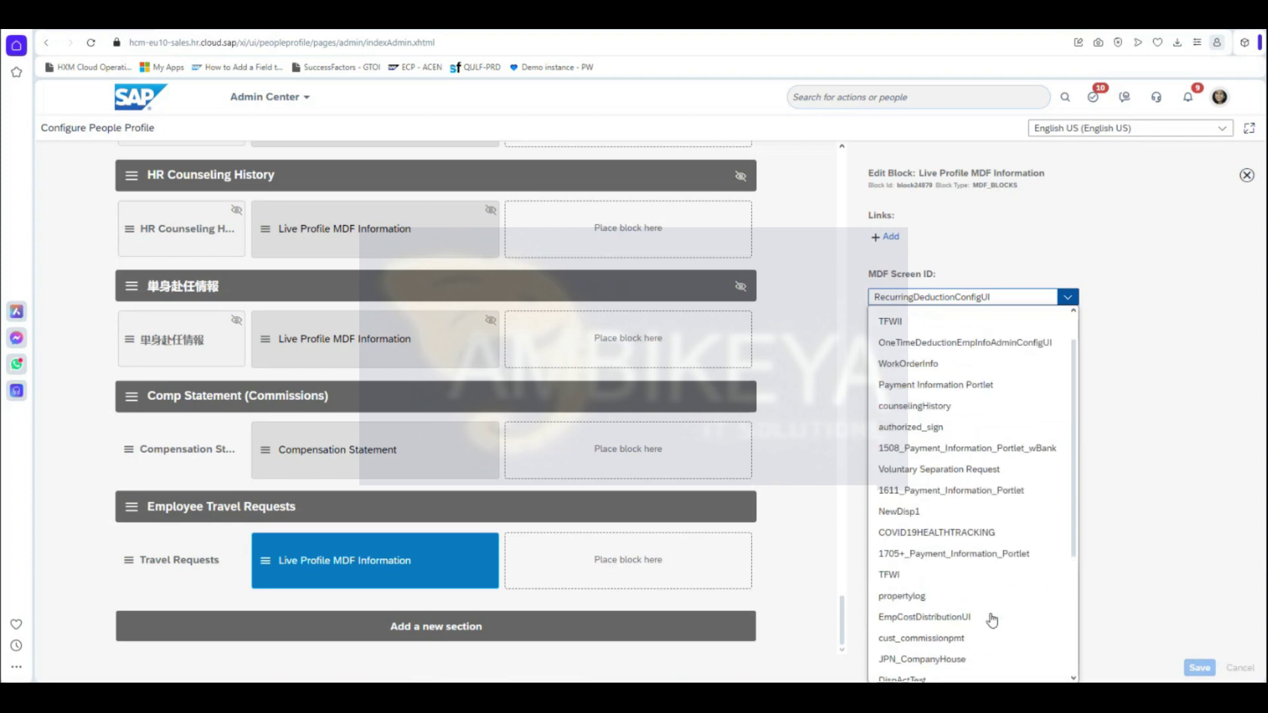
{"action": "scroll", "coordinate": [991, 619], "scroll_direction": "up", "scroll_amount": 1}
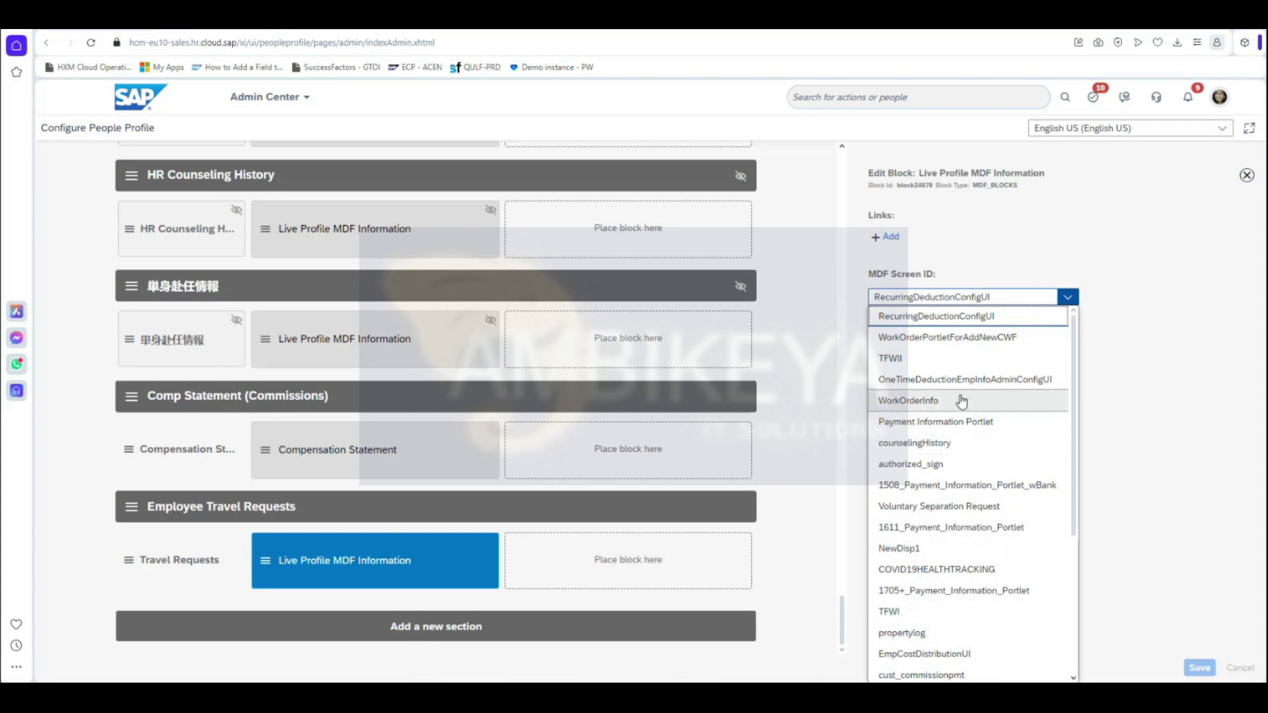
{"action": "left_click", "coordinate": [1134, 436]}
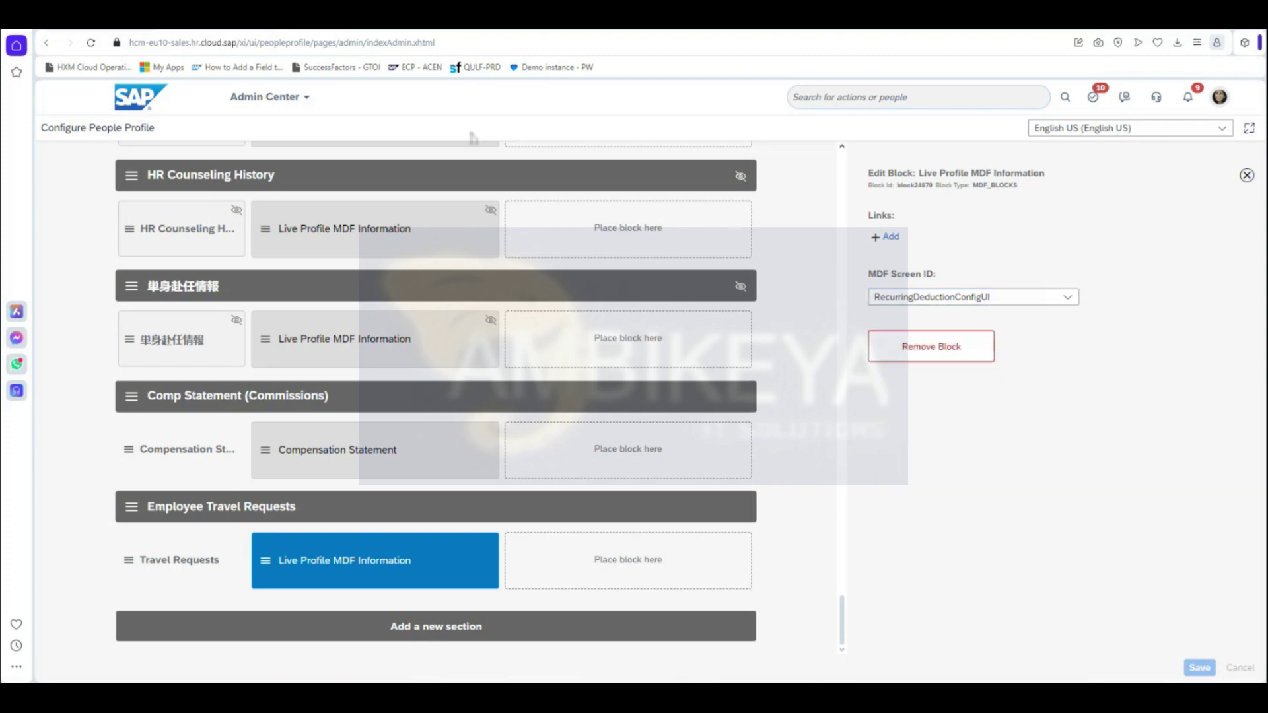
Go back to Configure Object Definitions and load the Voluntary Separation Request object definition for comparison.
{"action": "left_click", "coordinate": [181, 18]}
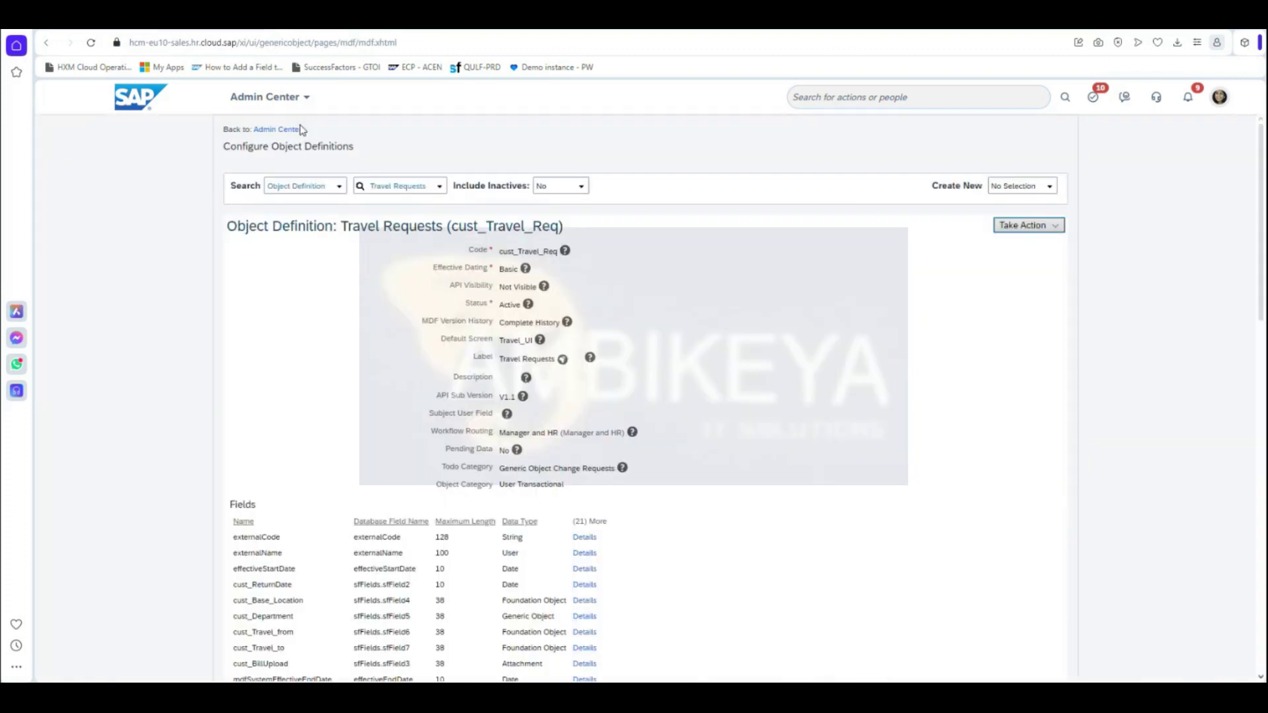
{"action": "left_click", "coordinate": [383, 187]}
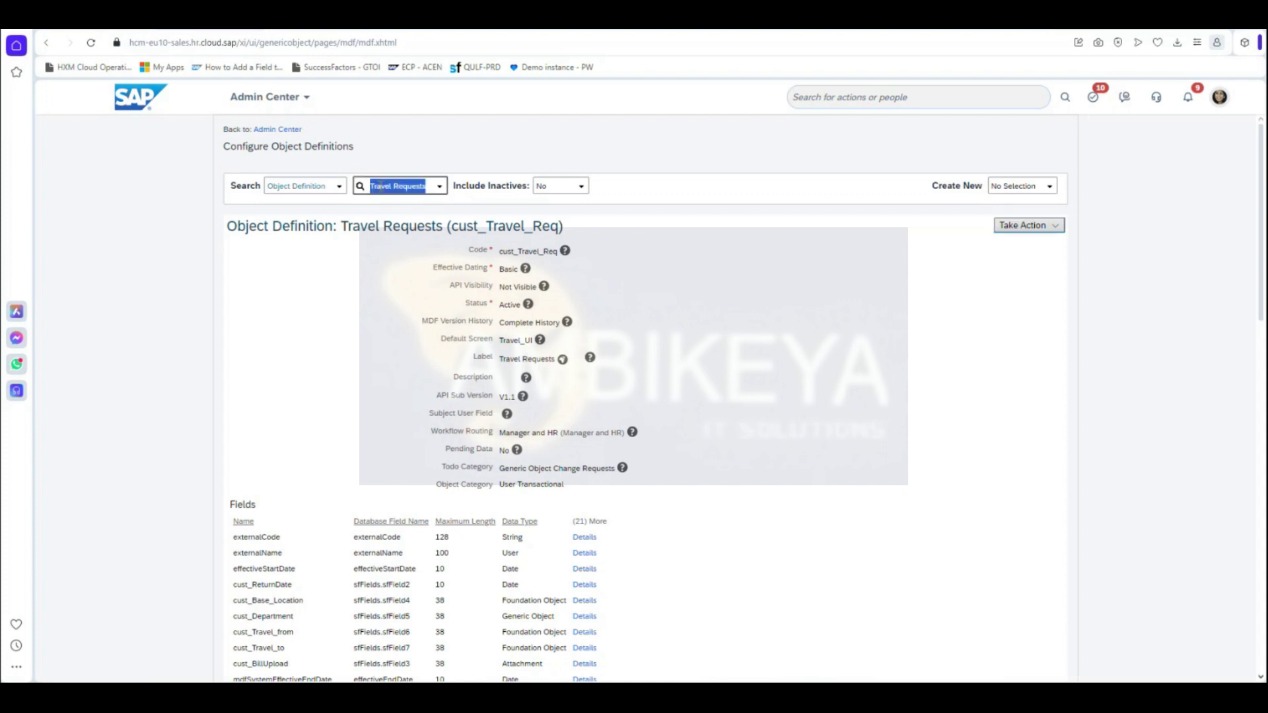
{"action": "type", "text": "voluntary"}
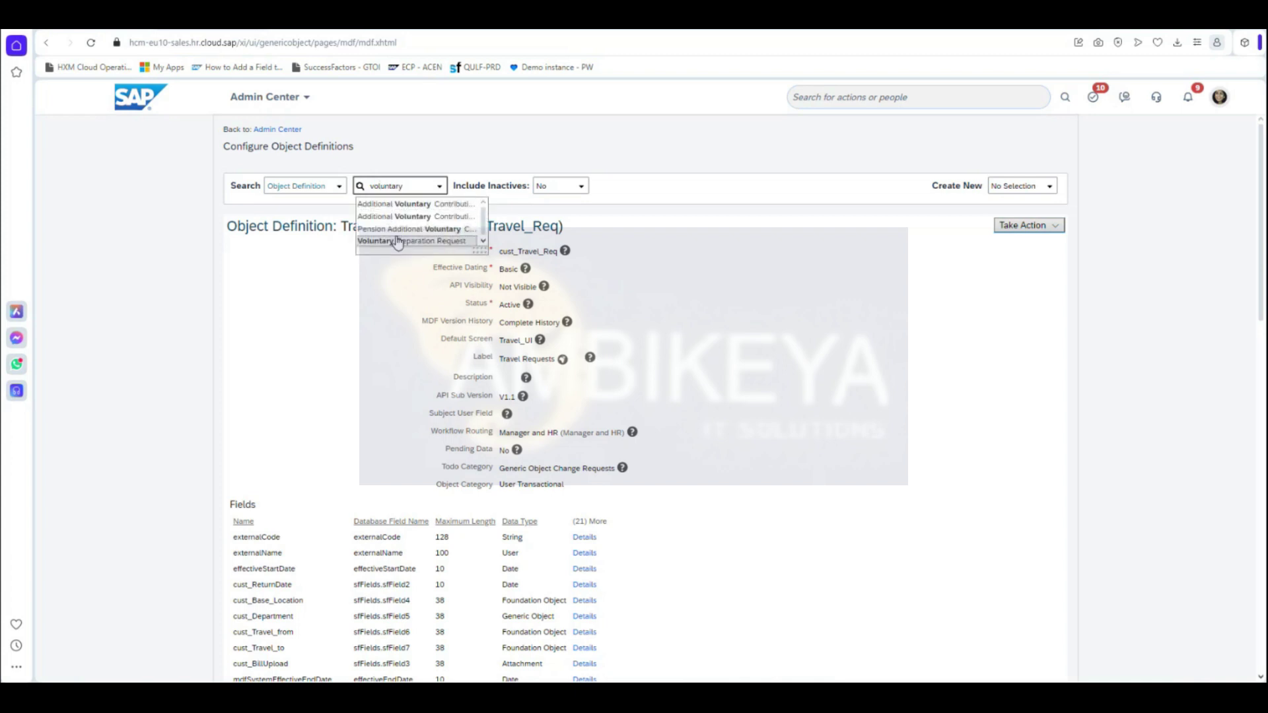
{"action": "left_click", "coordinate": [397, 241]}
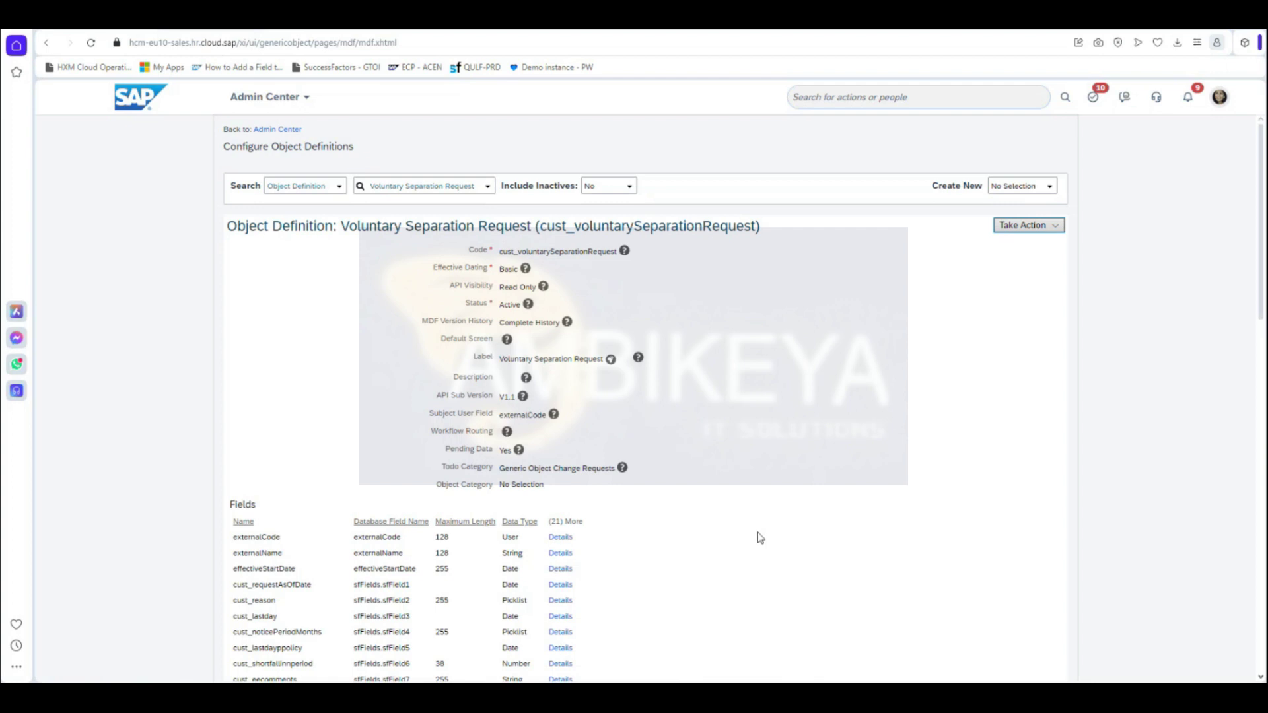
Review the Voluntary Separation Request definition's security settings and copy its Subject User Field value.
{"action": "scroll", "coordinate": [761, 537], "scroll_direction": "down", "scroll_amount": 1}
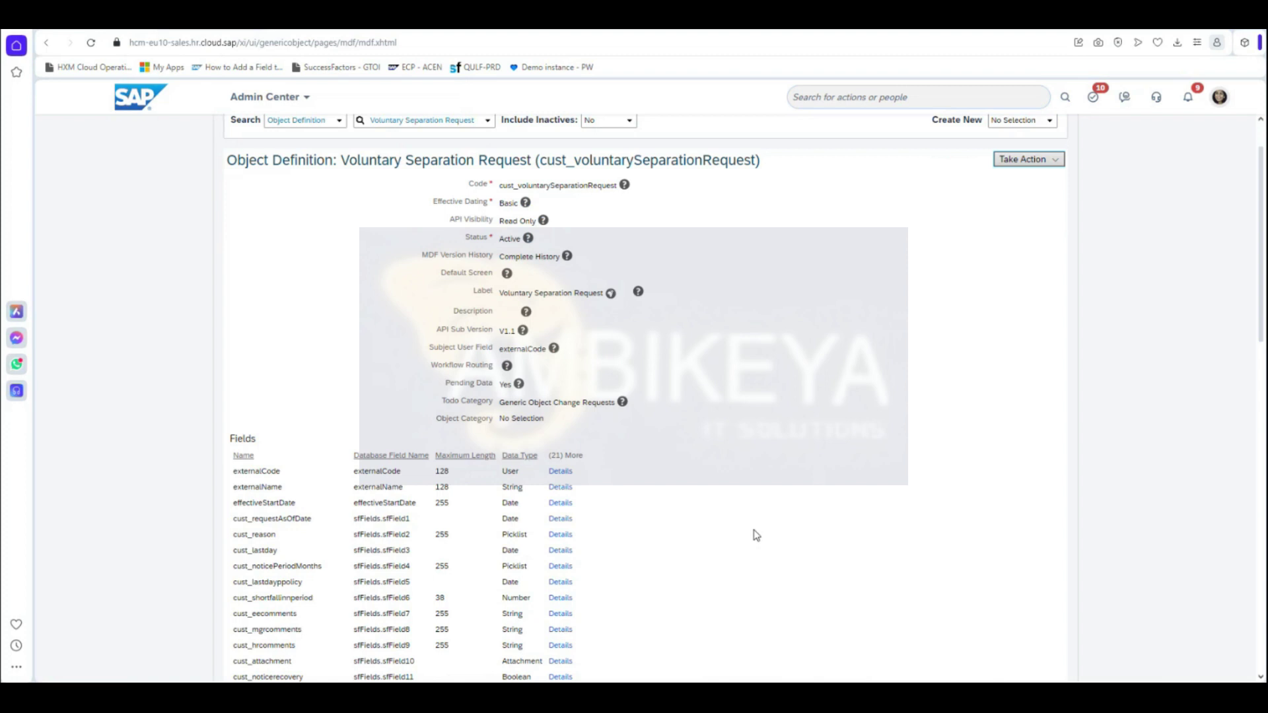
{"action": "scroll", "coordinate": [757, 535], "scroll_direction": "down", "scroll_amount": 20}
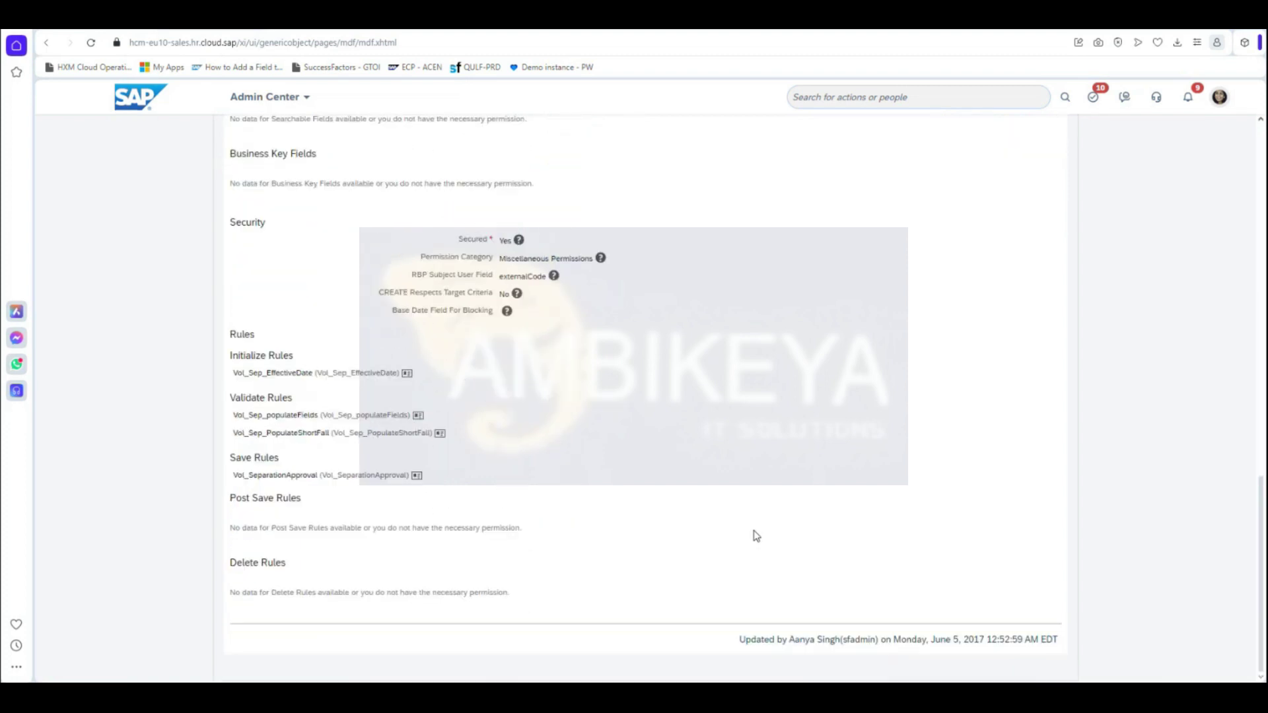
{"action": "scroll", "coordinate": [756, 535], "scroll_direction": "up", "scroll_amount": 20}
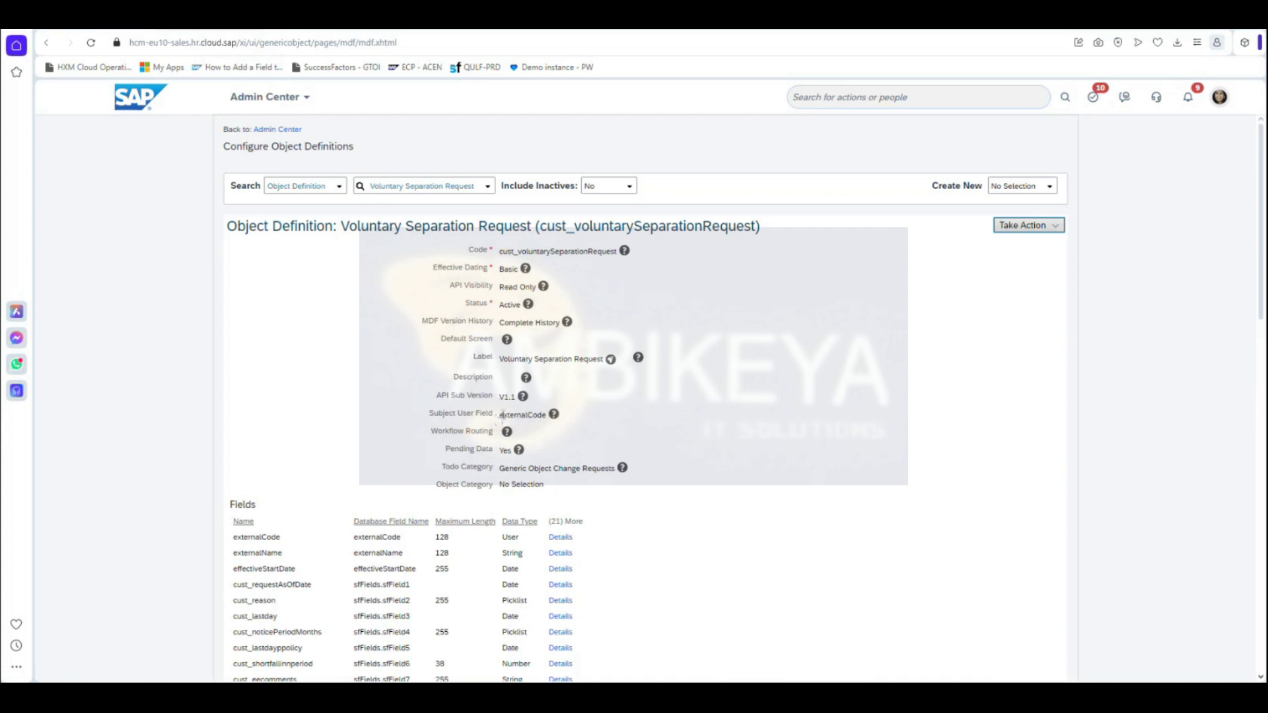
{"action": "left_click_drag", "start_coordinate": [502, 416], "coordinate": [547, 418]}
{"action": "key", "text": "ctrl+c"}
{"action": "left_click", "coordinate": [507, 419]}
Load the Travel Requests object definition and open it for correction.
{"action": "left_click", "coordinate": [448, 187]}
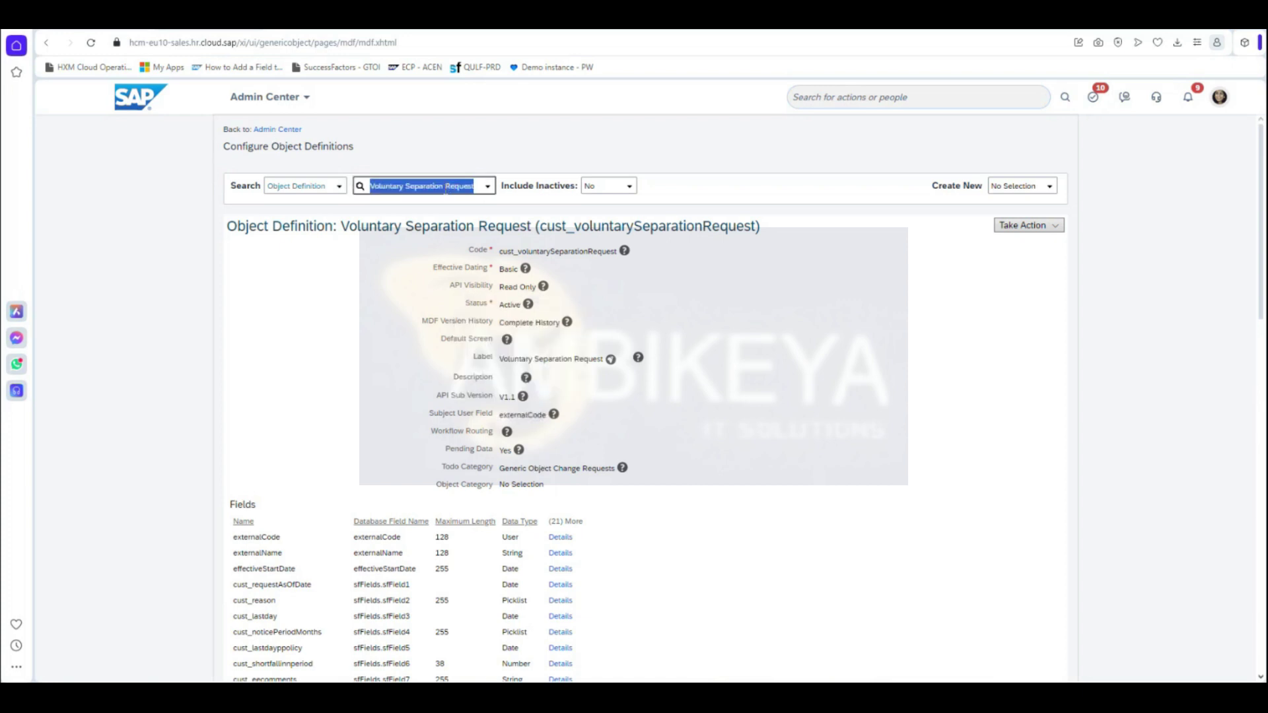
{"action": "type", "text": "travel"}
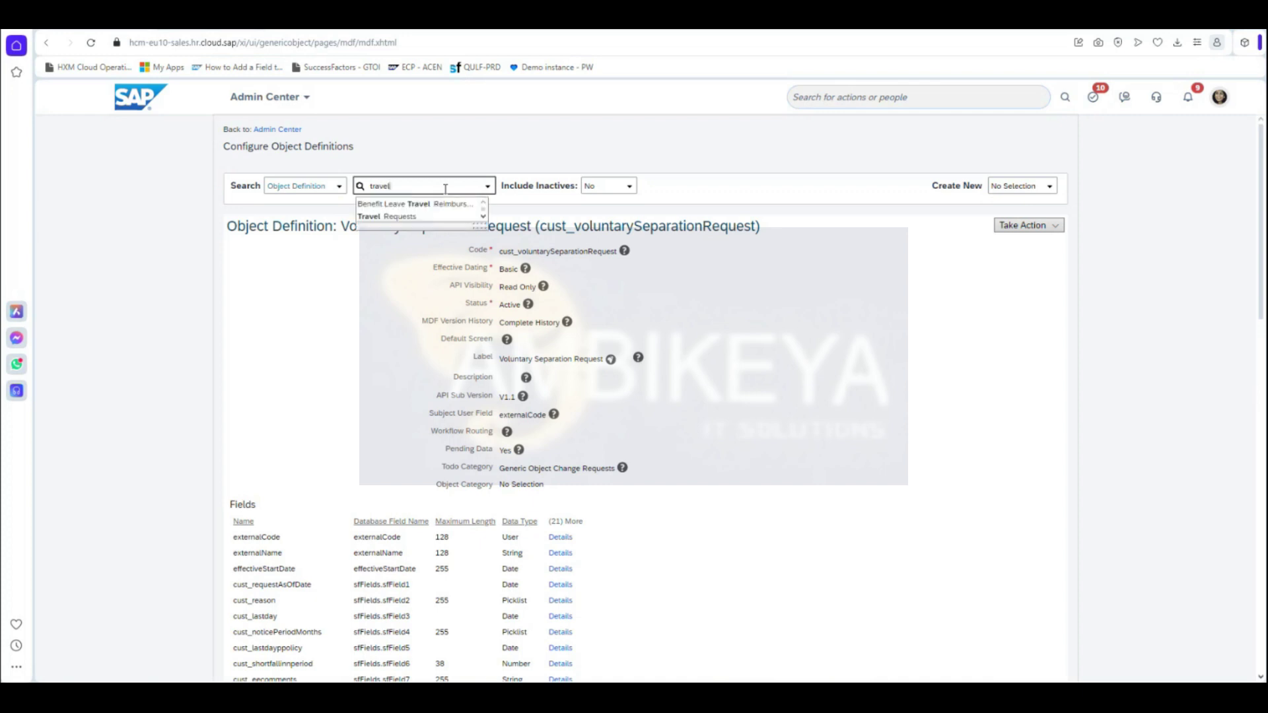
{"action": "left_click", "coordinate": [447, 214]}
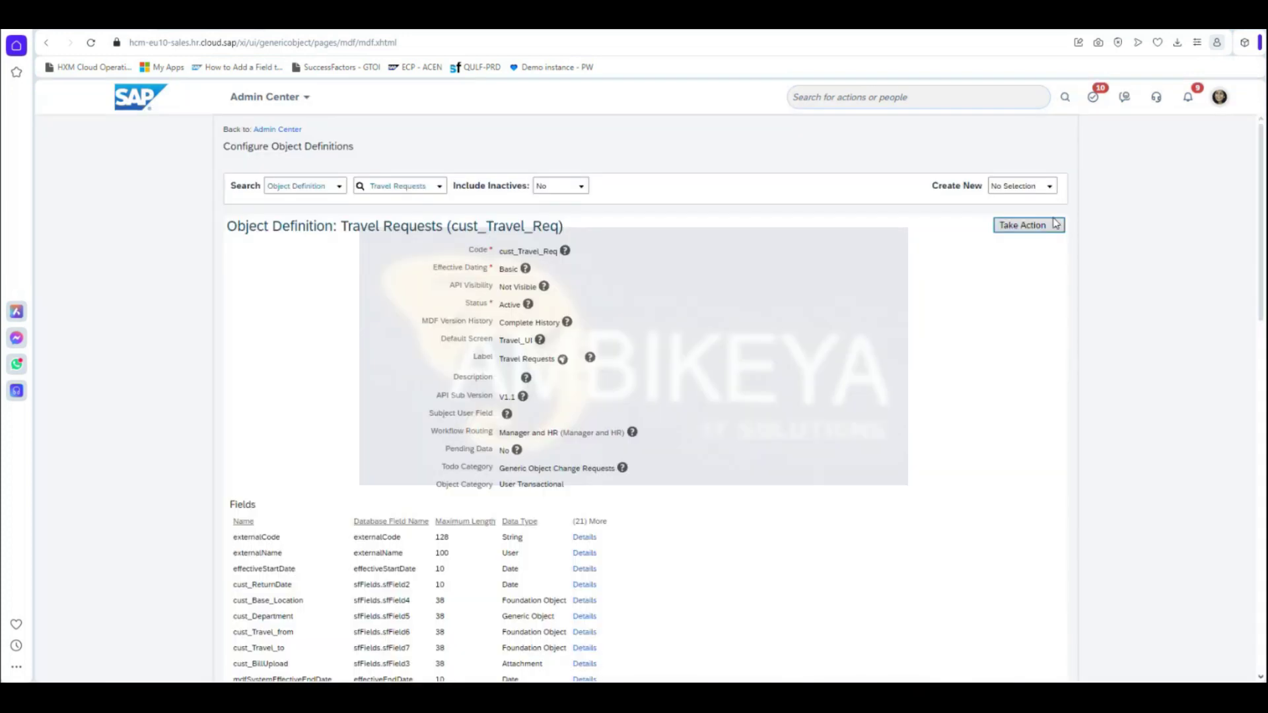
{"action": "left_click", "coordinate": [1056, 226]}
{"action": "left_click", "coordinate": [1045, 254]}
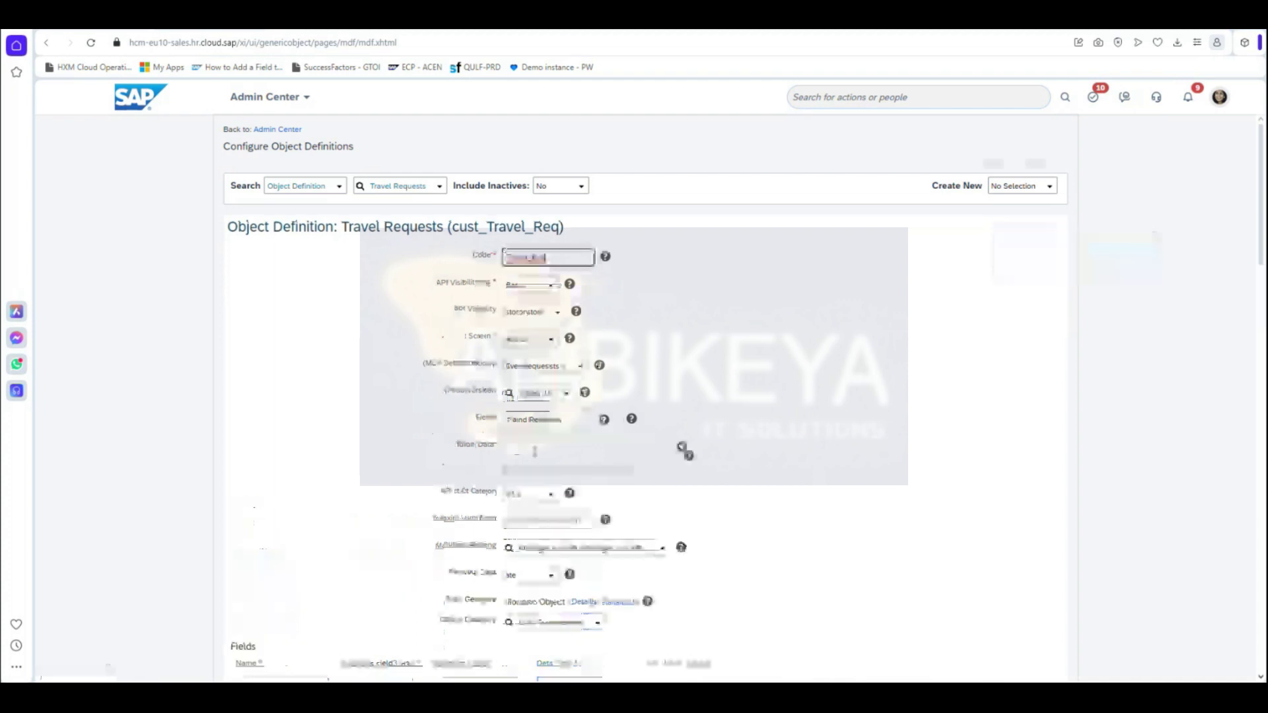
Try to save the Travel Requests definition with externalCode as both the Subject User Field and the RBP Subject User Field.
{"action": "left_click", "coordinate": [519, 521]}
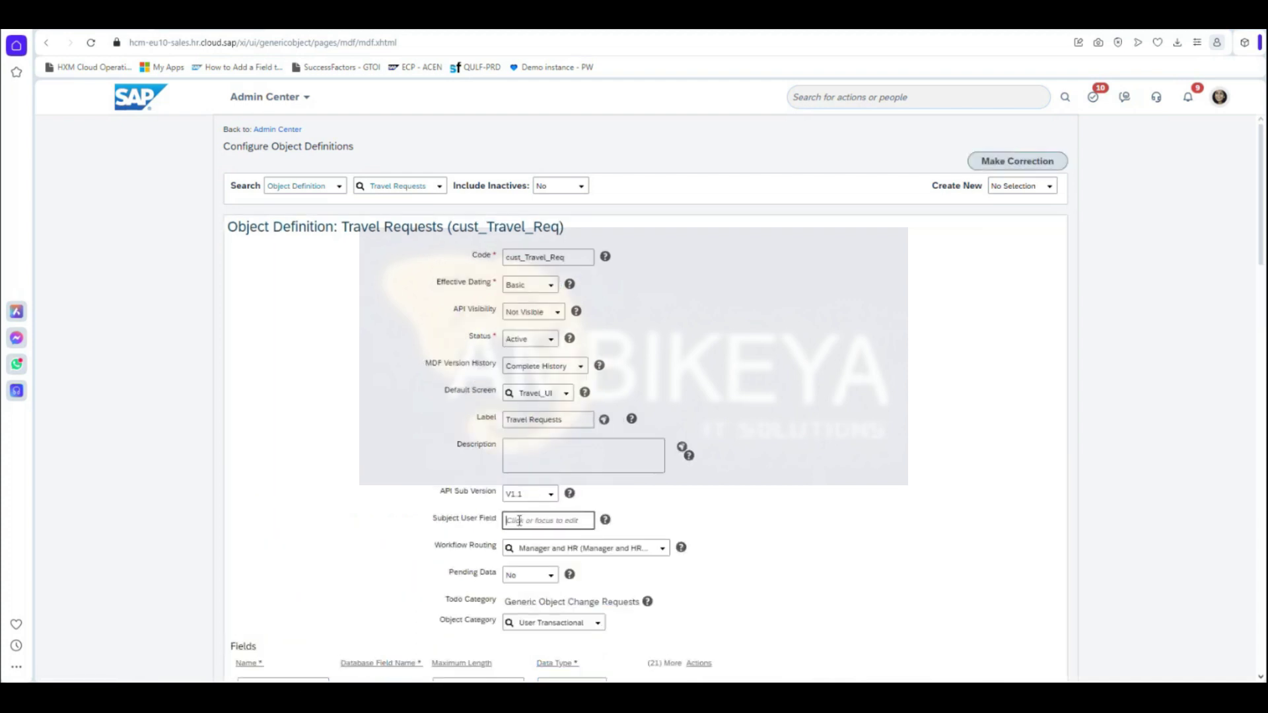
{"action": "scroll", "coordinate": [810, 589], "scroll_direction": "down", "scroll_amount": 9}
{"action": "scroll", "coordinate": [816, 589], "scroll_direction": "down", "scroll_amount": 10}
{"action": "left_click", "coordinate": [531, 472]}
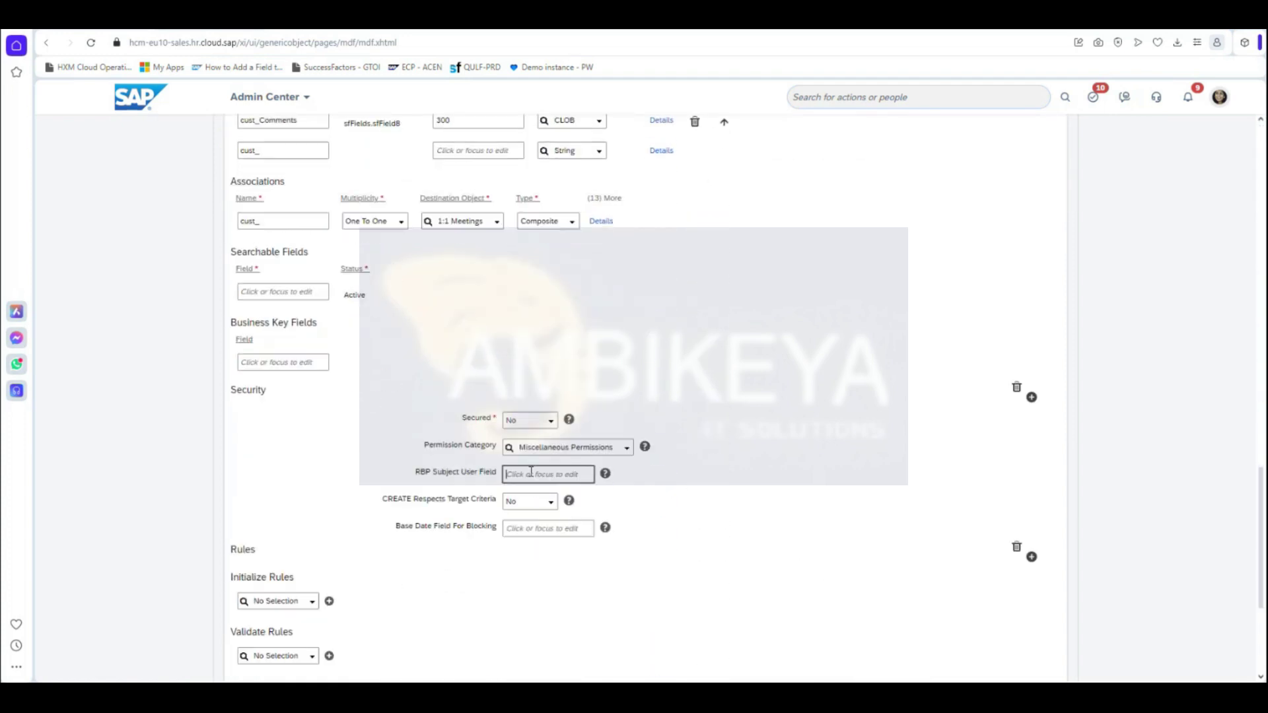
{"action": "key", "text": "ctrl+v"}
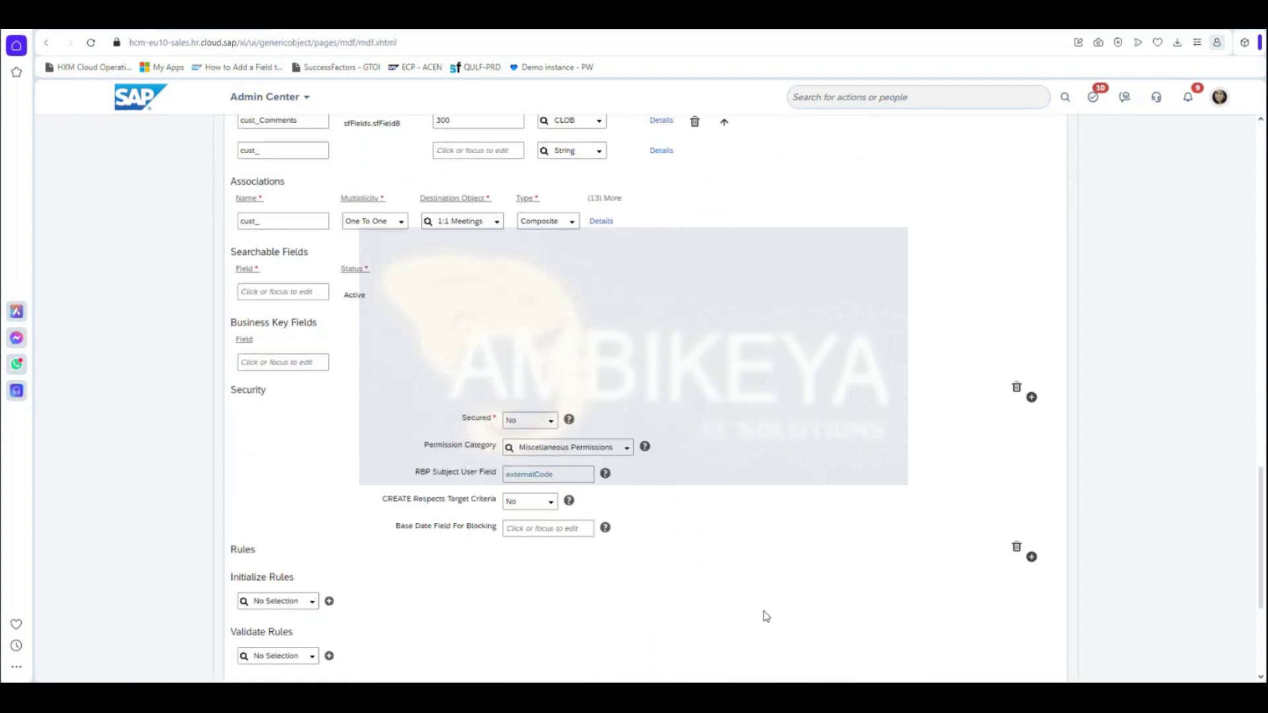
{"action": "scroll", "coordinate": [774, 618], "scroll_direction": "down", "scroll_amount": 4}
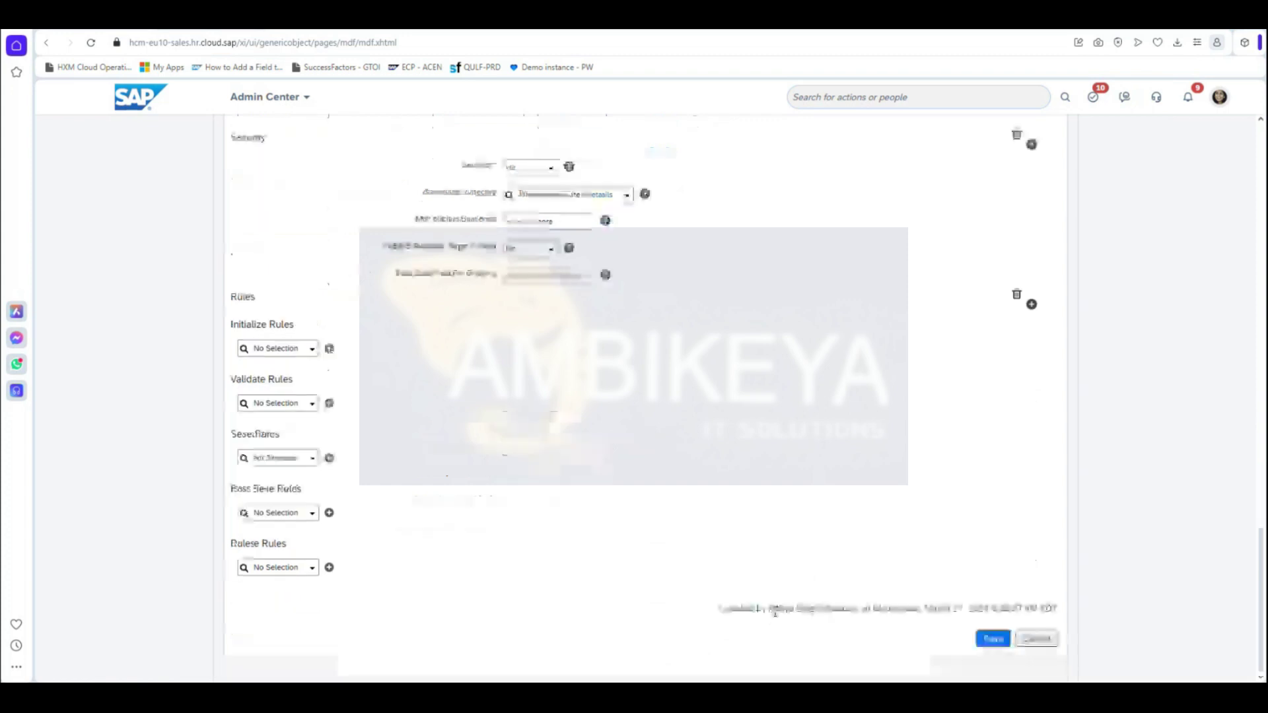
{"action": "left_click", "coordinate": [1023, 641]}
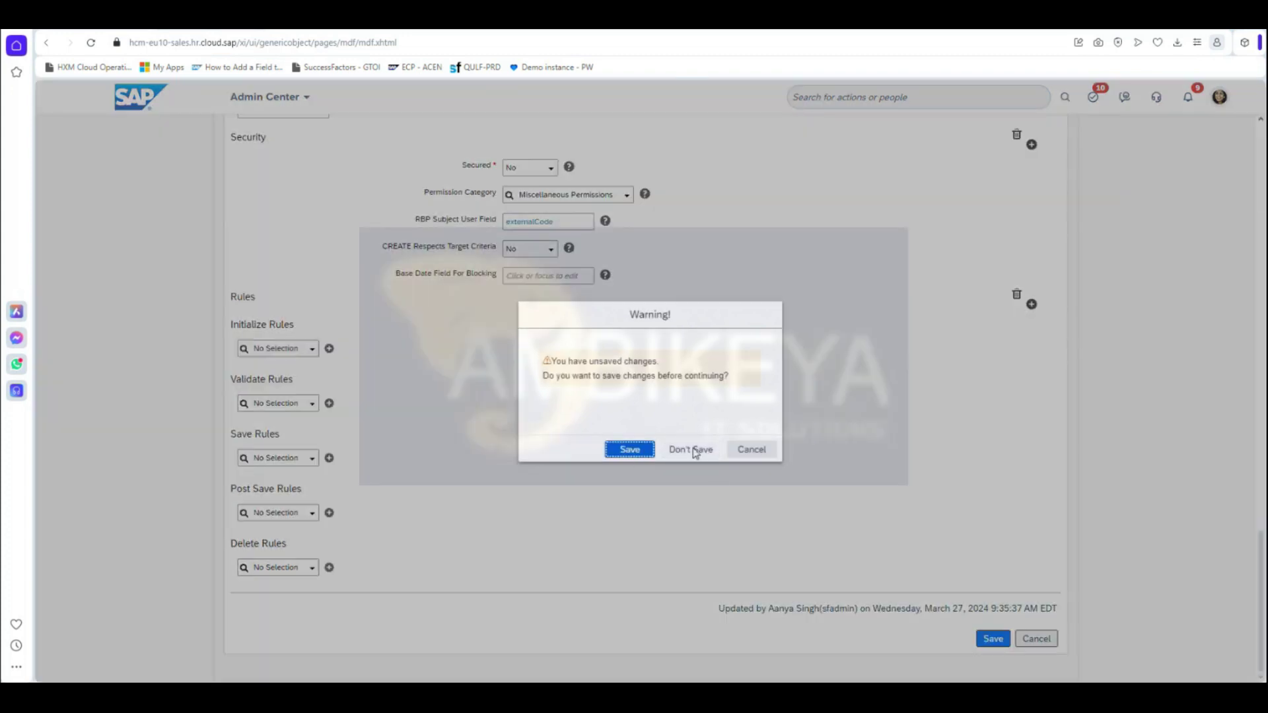
{"action": "left_click", "coordinate": [630, 450]}
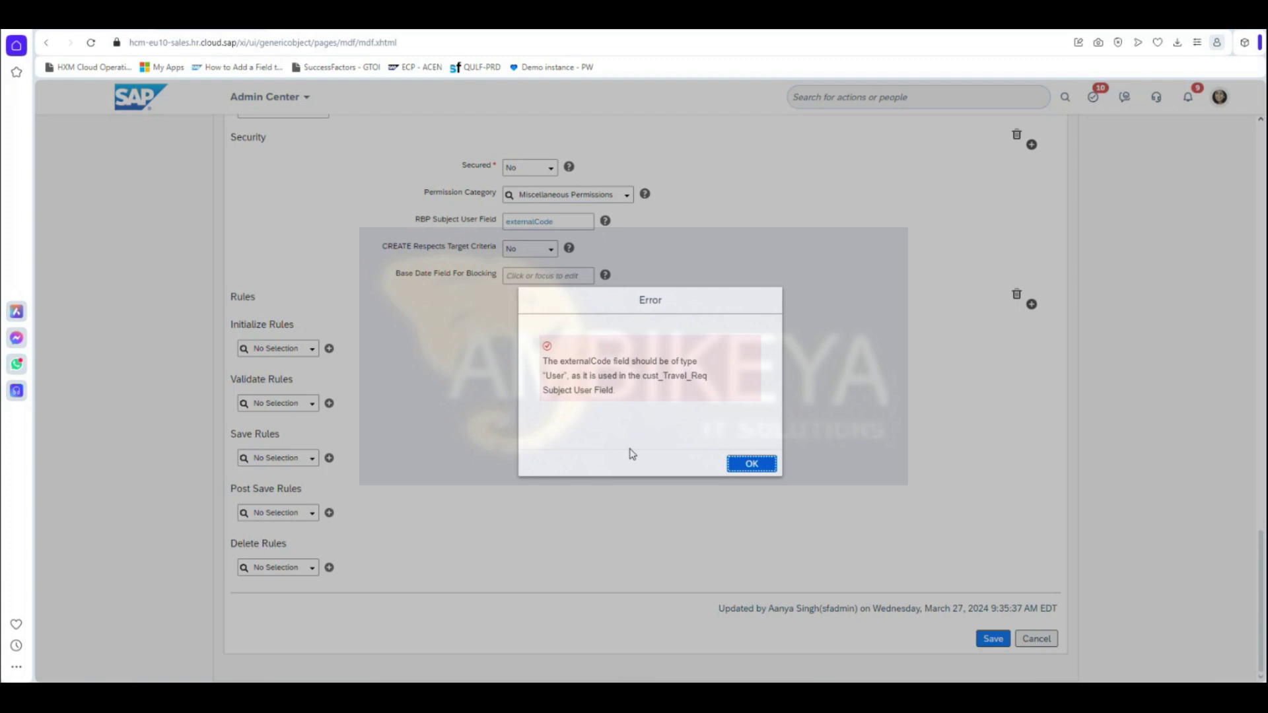
{"action": "left_click", "coordinate": [752, 464]}
Set the Subject User Field of the Travel Requests definition to externalName, matching the User-type field in its field list.
{"action": "scroll", "coordinate": [758, 527], "scroll_direction": "up", "scroll_amount": 10}
{"action": "scroll", "coordinate": [761, 530], "scroll_direction": "up", "scroll_amount": 10}
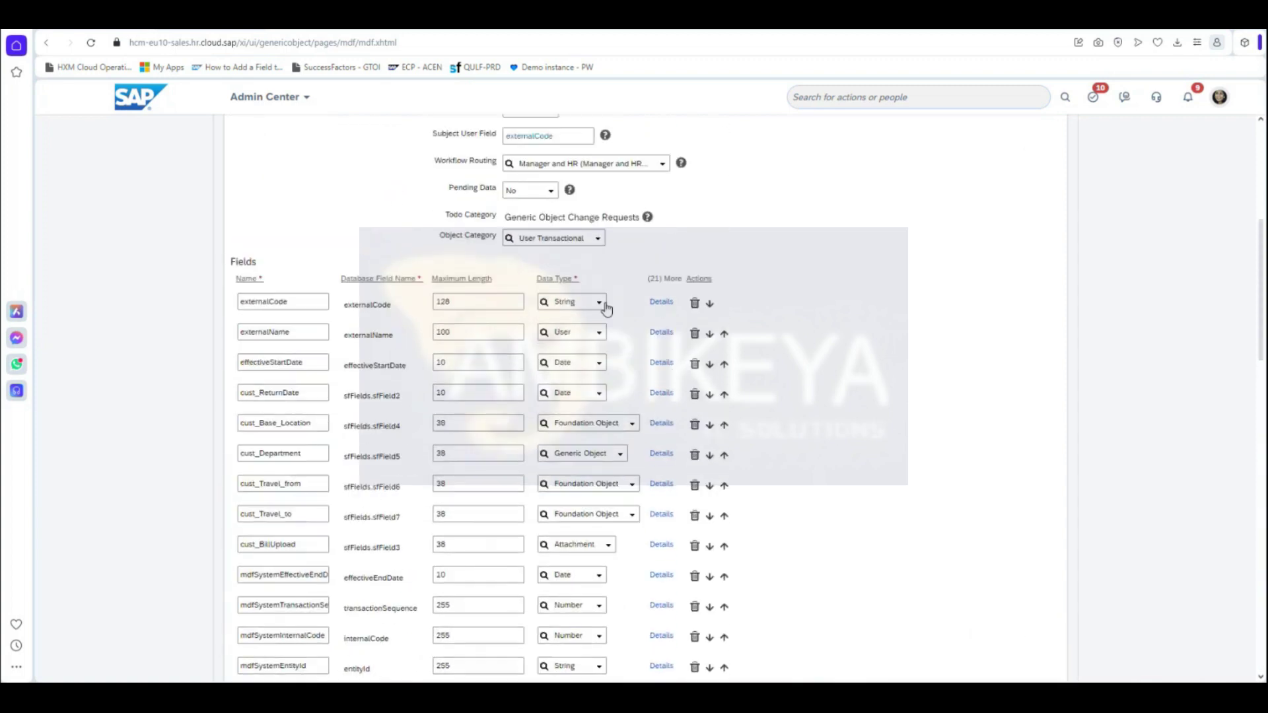
{"action": "left_click_drag", "start_coordinate": [291, 335], "coordinate": [231, 336]}
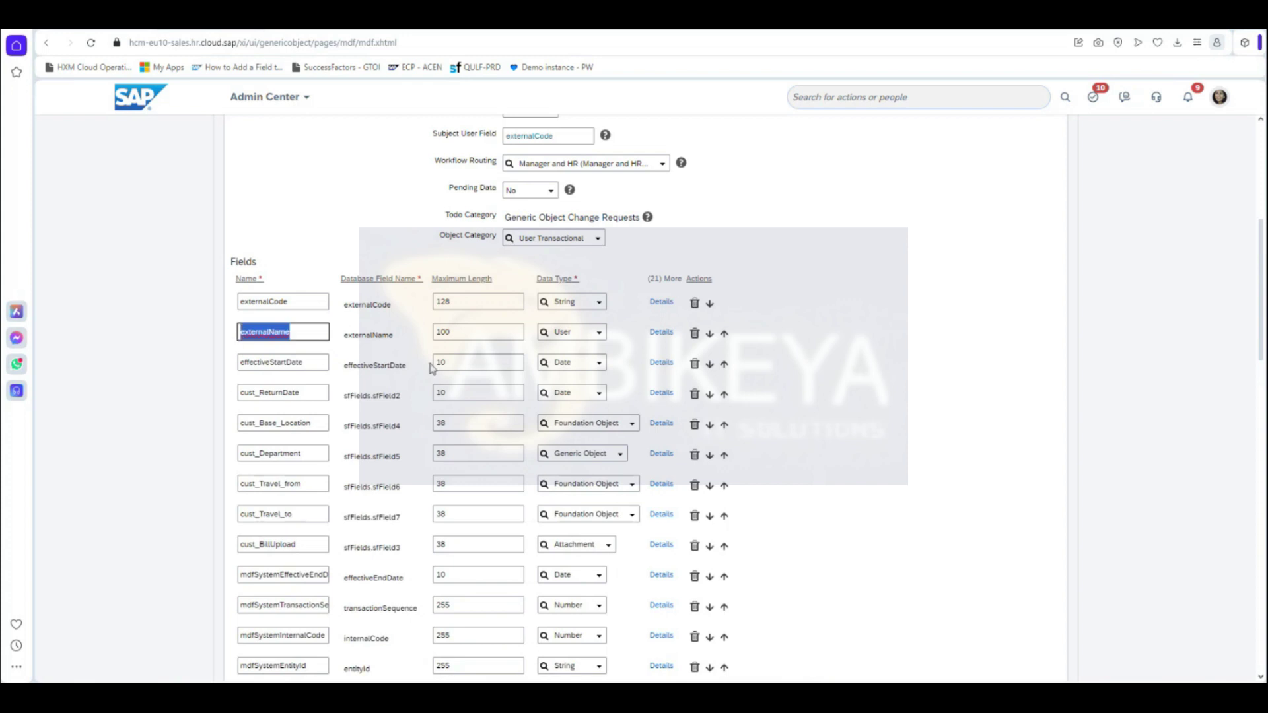
{"action": "scroll", "coordinate": [691, 436], "scroll_direction": "up", "scroll_amount": 2}
{"action": "left_click", "coordinate": [560, 270]}
{"action": "double_click", "coordinate": [562, 269]}
{"action": "key", "text": "ctrl+c"}
Set the RBP Subject User Field in the security settings to externalName and try to save the definition.
{"action": "scroll", "coordinate": [826, 452], "scroll_direction": "down", "scroll_amount": 8}
{"action": "scroll", "coordinate": [826, 452], "scroll_direction": "down", "scroll_amount": 10}
{"action": "left_click", "coordinate": [570, 354]}
{"action": "key", "text": "ctrl+v"}
{"action": "double_click", "coordinate": [570, 359]}
{"action": "type", "text": "externalName"}
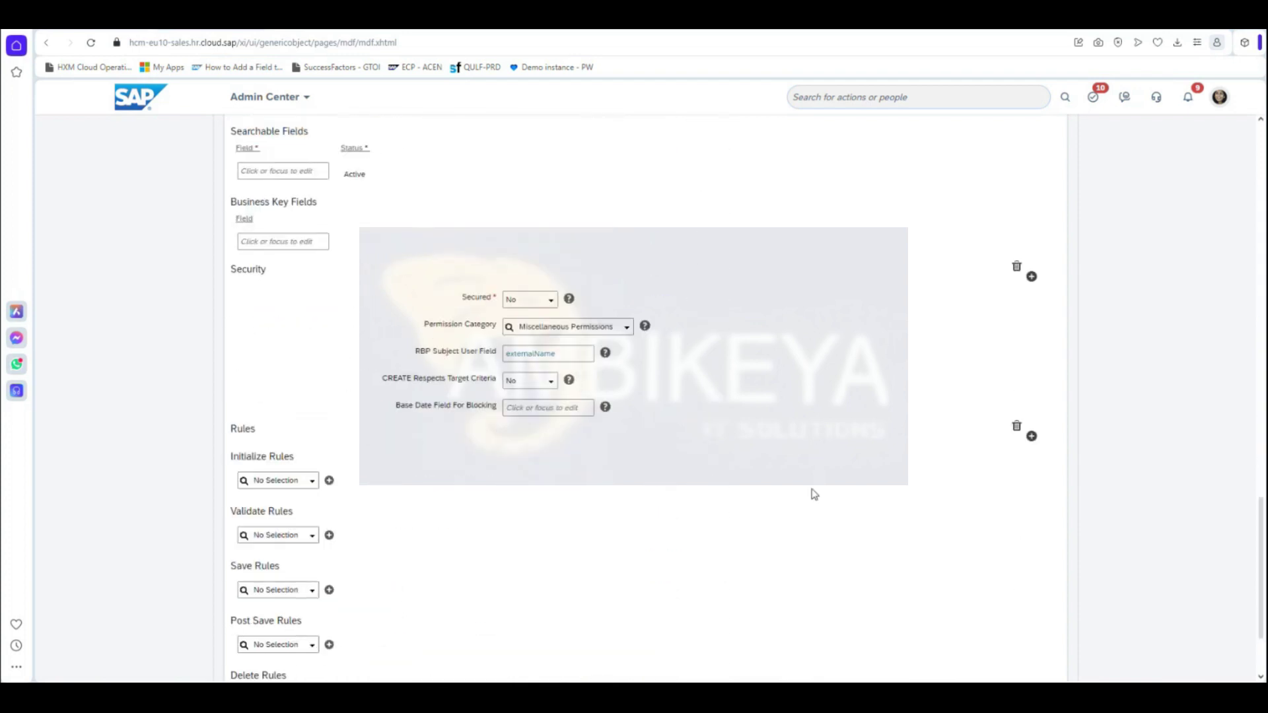
{"action": "scroll", "coordinate": [816, 492], "scroll_direction": "down", "scroll_amount": 2}
{"action": "left_click", "coordinate": [998, 642]}
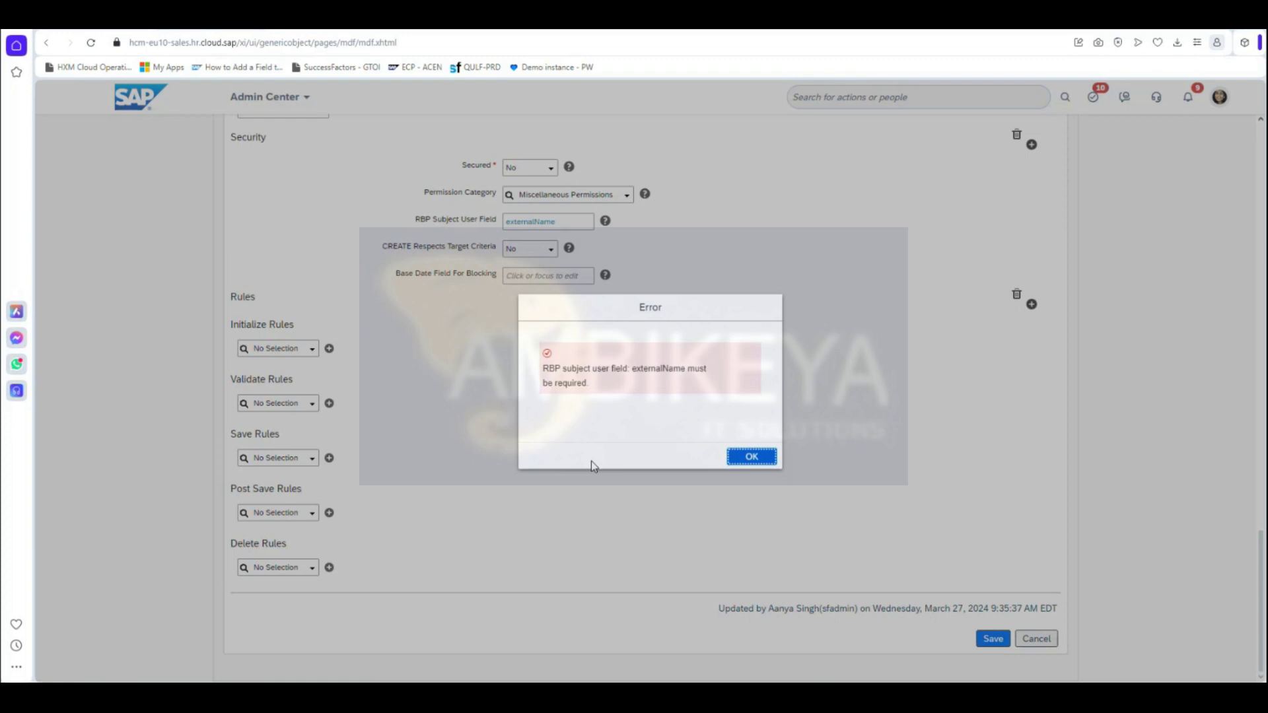
{"action": "left_click", "coordinate": [766, 459]}
Set Required to Yes in the details of the externalName field and save the Travel Requests definition.
{"action": "scroll", "coordinate": [825, 454], "scroll_direction": "up", "scroll_amount": 15}
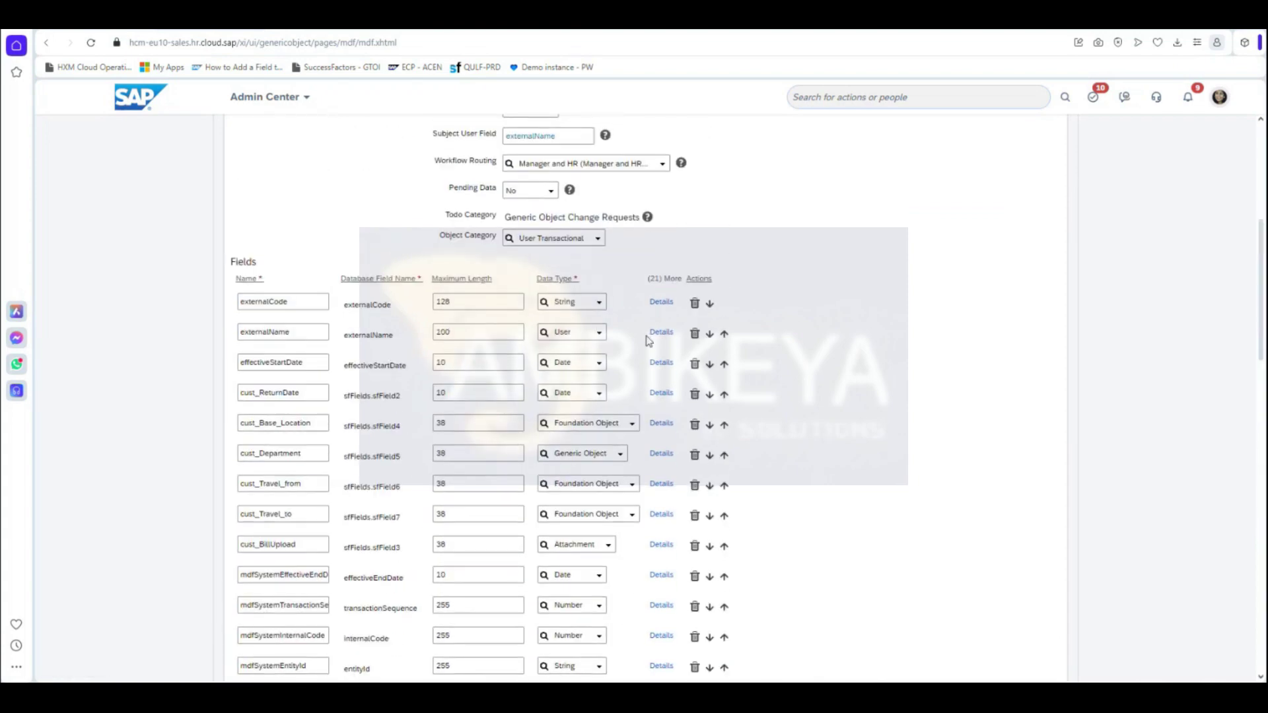
{"action": "left_click", "coordinate": [656, 335]}
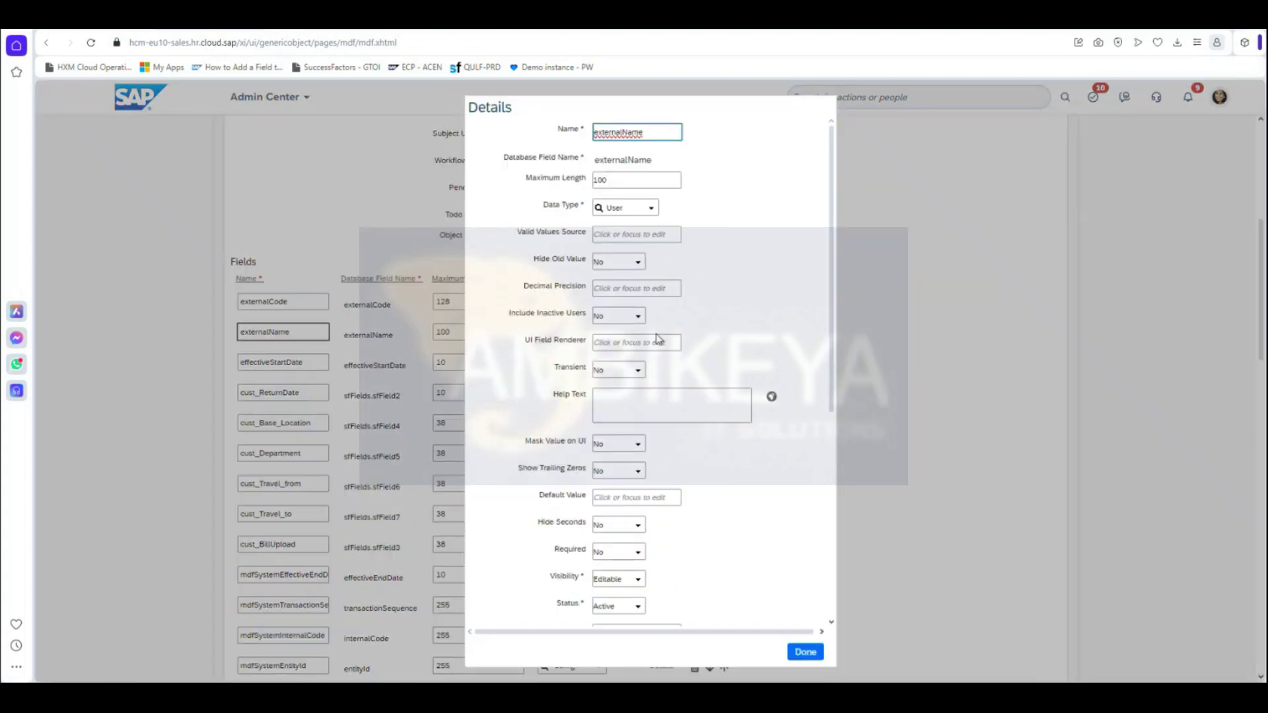
{"action": "left_click", "coordinate": [638, 553]}
{"action": "left_click", "coordinate": [640, 586]}
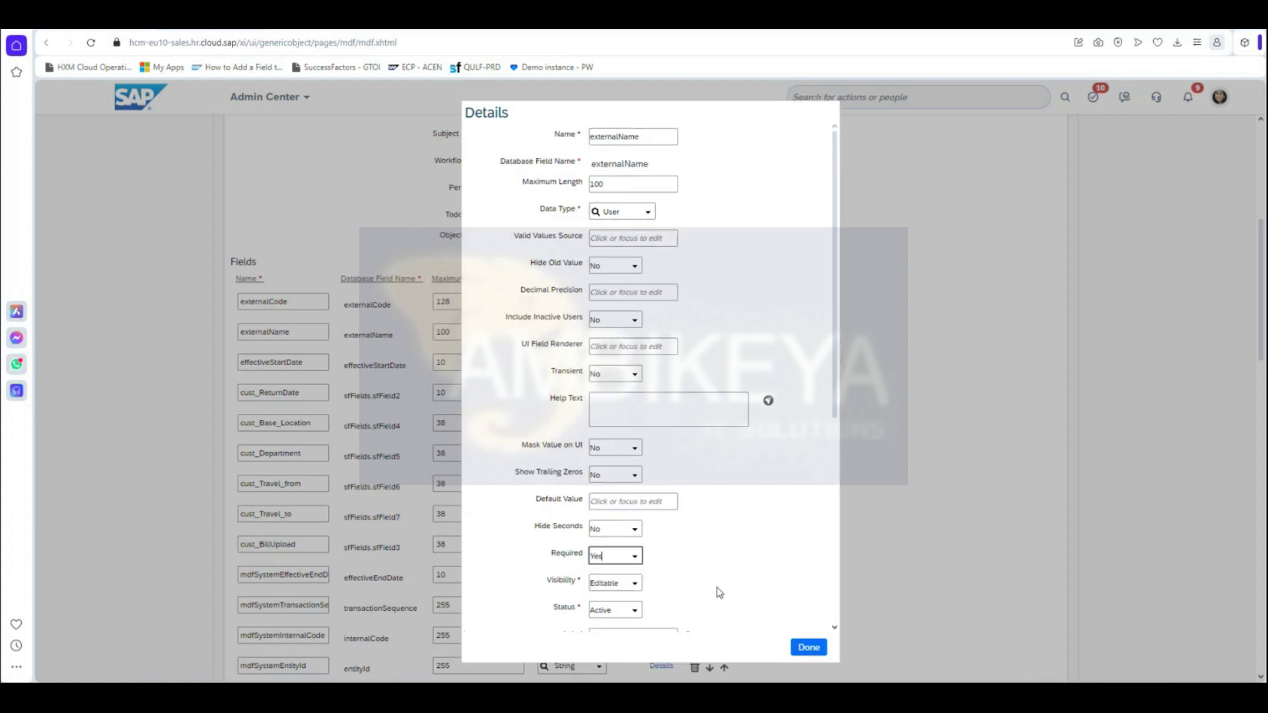
{"action": "left_click", "coordinate": [807, 646]}
{"action": "scroll", "coordinate": [1004, 615], "scroll_direction": "down", "scroll_amount": 15}
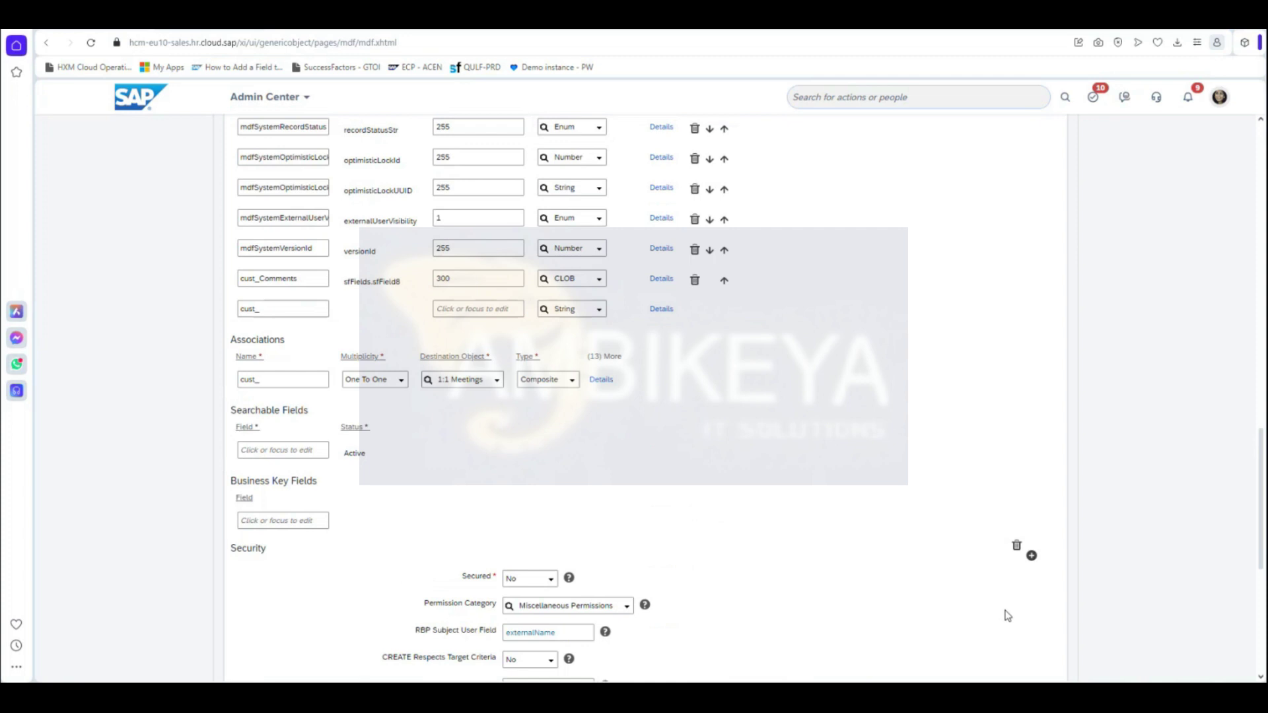
{"action": "left_click", "coordinate": [994, 639]}
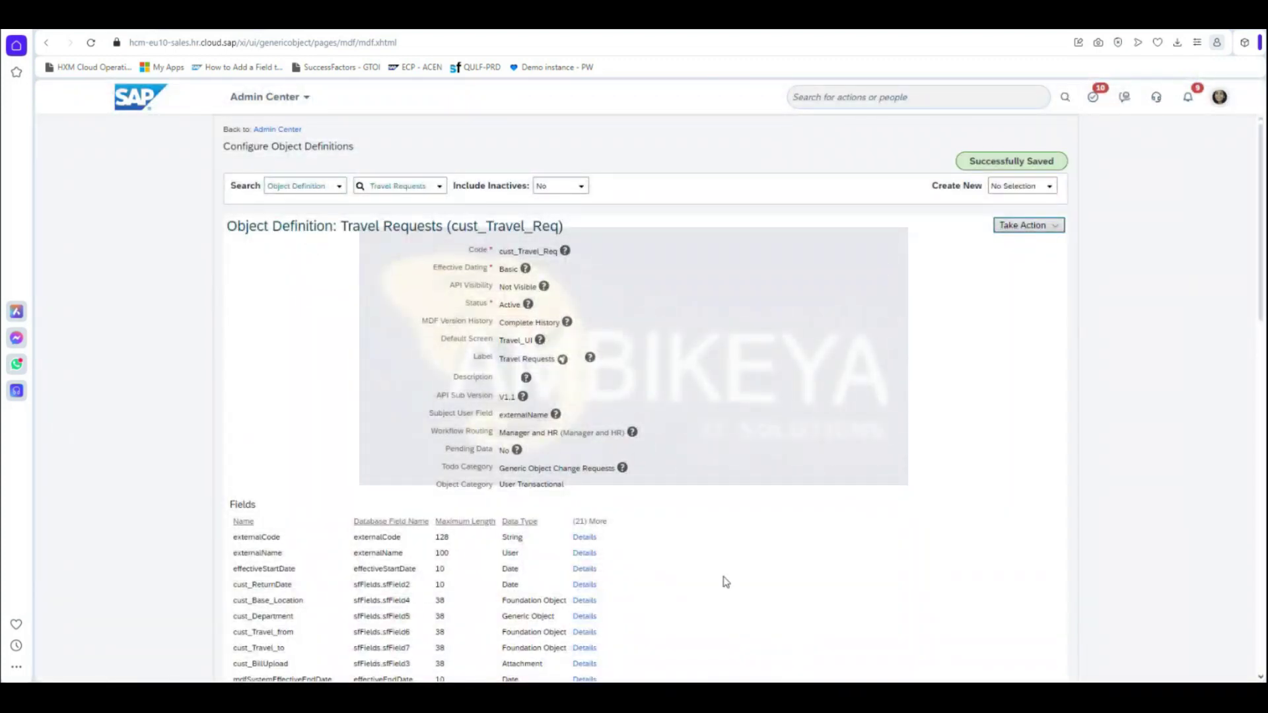
{"action": "scroll", "coordinate": [727, 581], "scroll_direction": "down", "scroll_amount": 3}
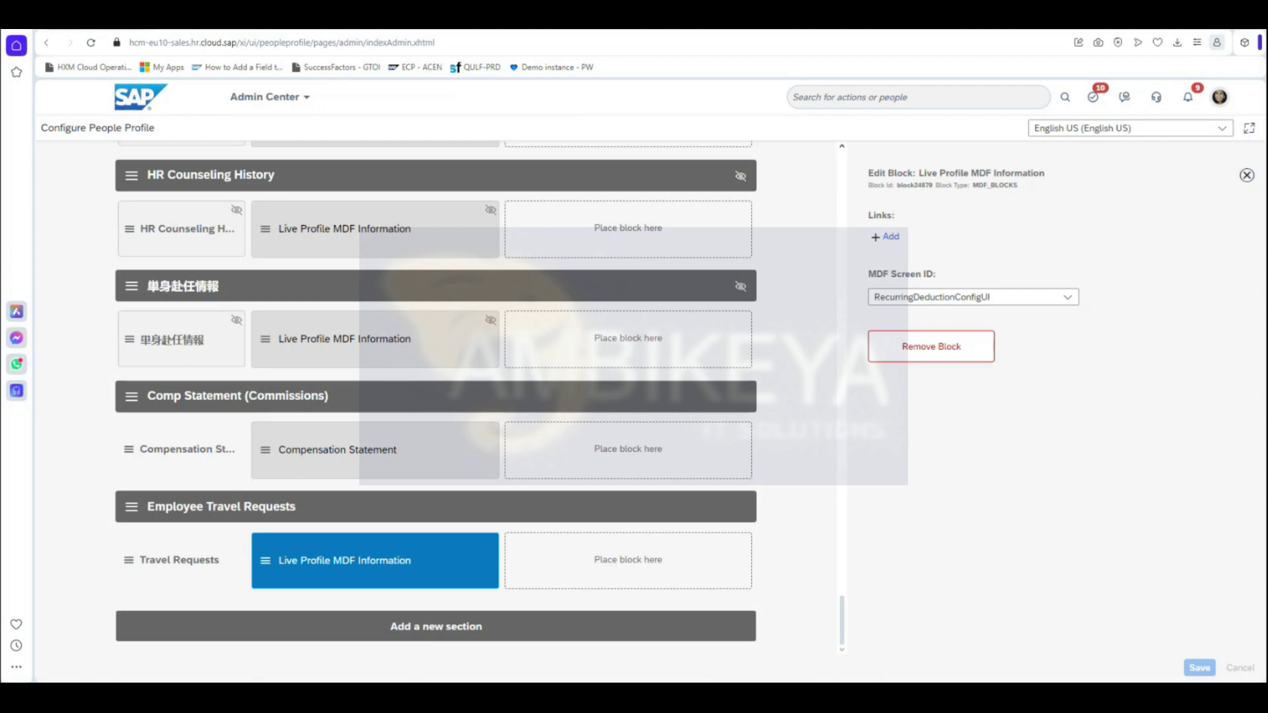
Reload Configure People Profile and check the Employee Travel Requests block's MDF Screen ID options for Travel_UI.
{"action": "left_click", "coordinate": [89, 46]}
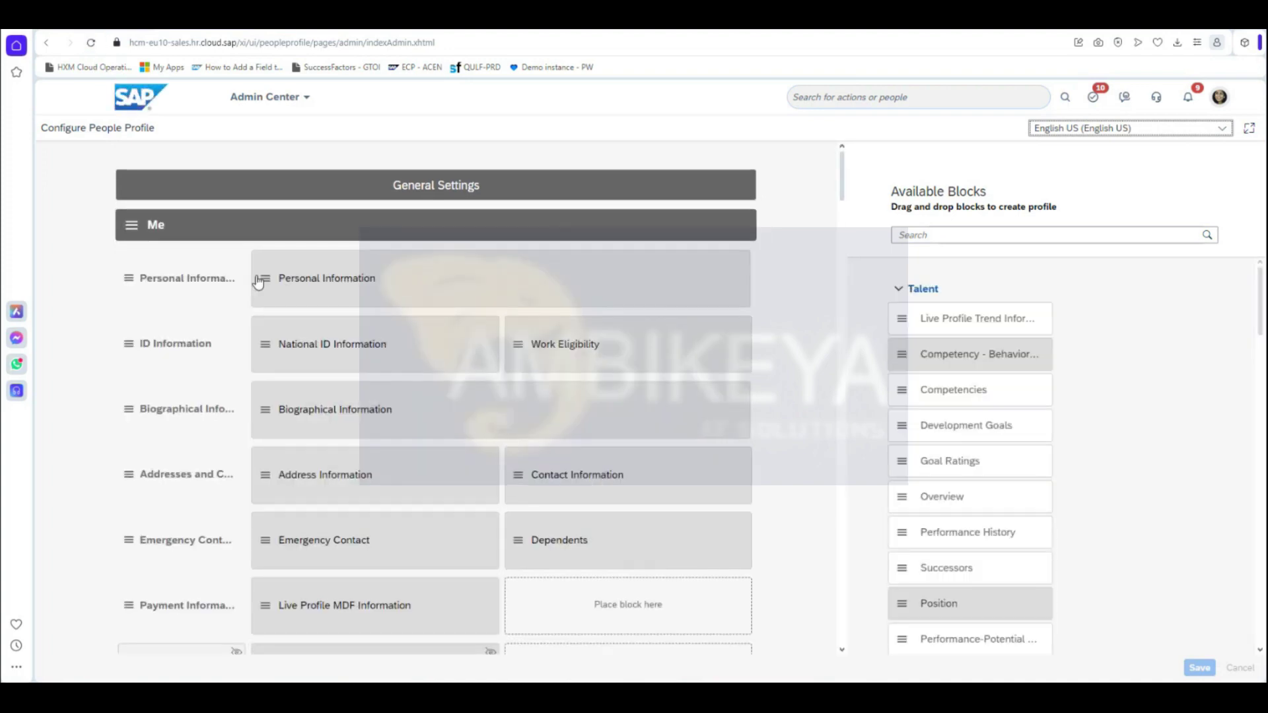
{"action": "scroll", "coordinate": [274, 458], "scroll_direction": "down", "scroll_amount": 15}
{"action": "scroll", "coordinate": [278, 463], "scroll_direction": "down", "scroll_amount": 20}
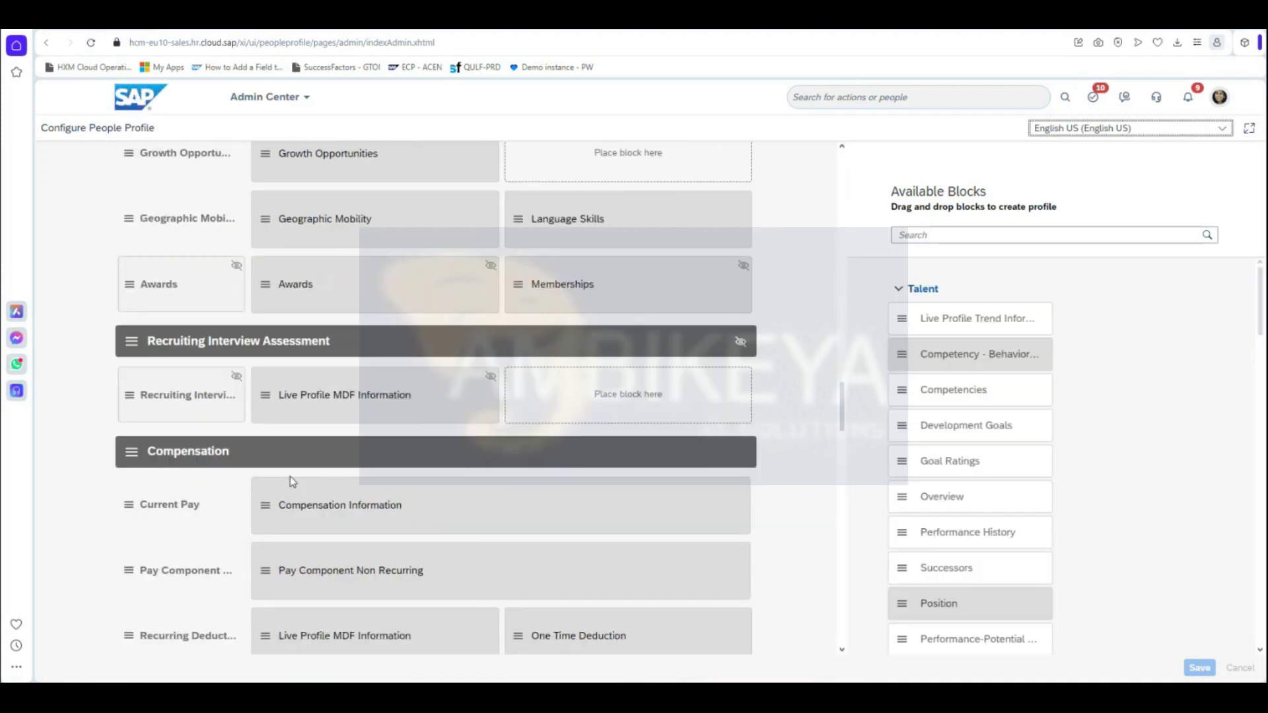
{"action": "scroll", "coordinate": [311, 481], "scroll_direction": "down", "scroll_amount": 10}
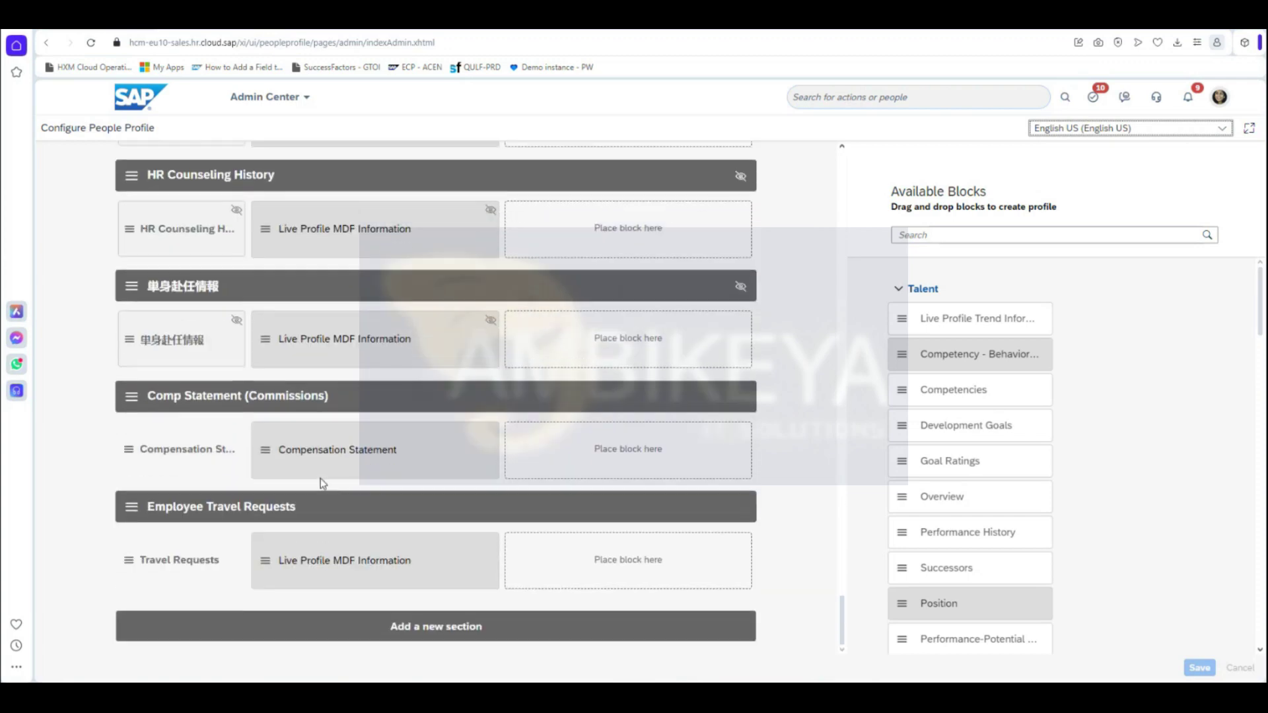
{"action": "left_click", "coordinate": [328, 561]}
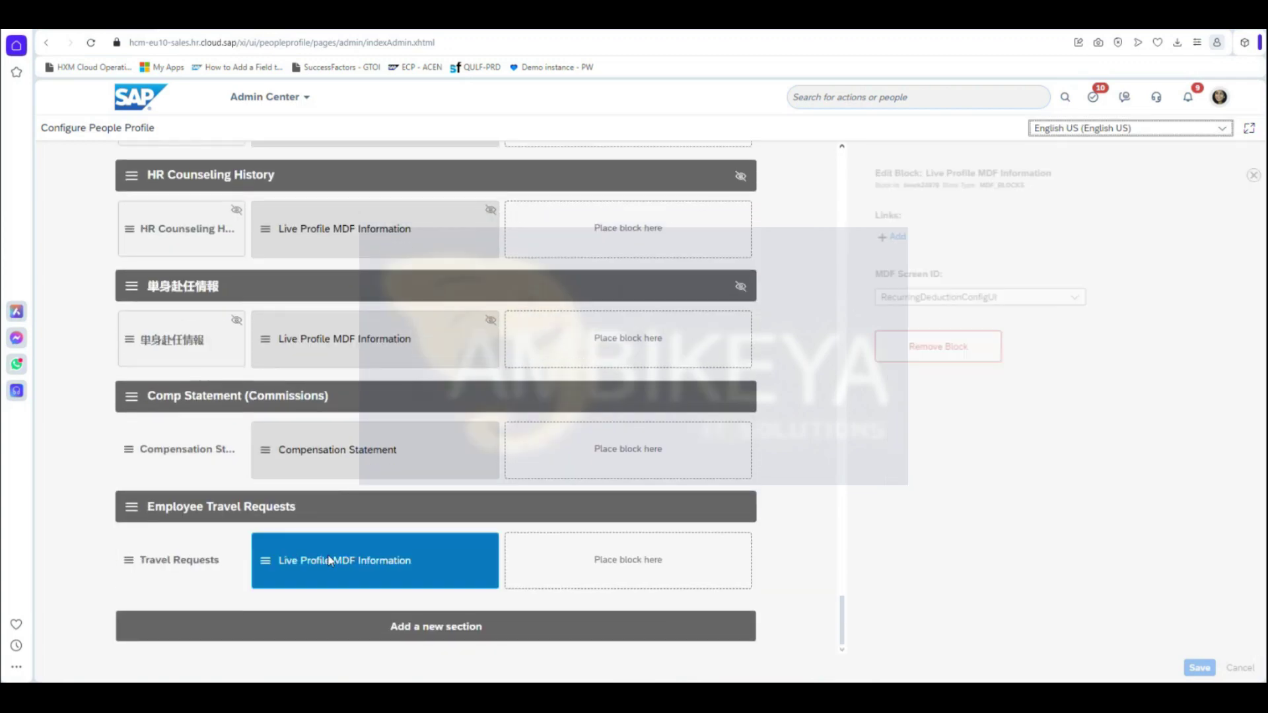
{"action": "left_click", "coordinate": [1068, 298]}
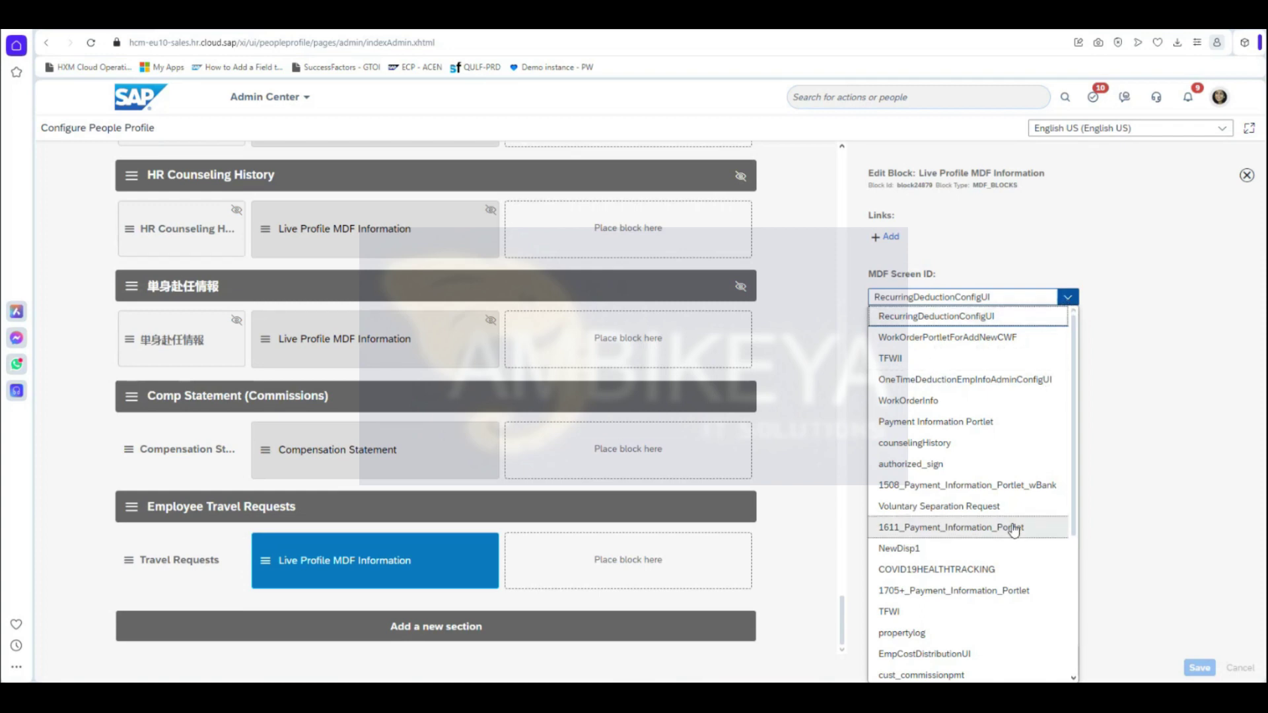
{"action": "scroll", "coordinate": [1011, 527], "scroll_direction": "down", "scroll_amount": 2}
{"action": "scroll", "coordinate": [1014, 530], "scroll_direction": "down", "scroll_amount": 2}
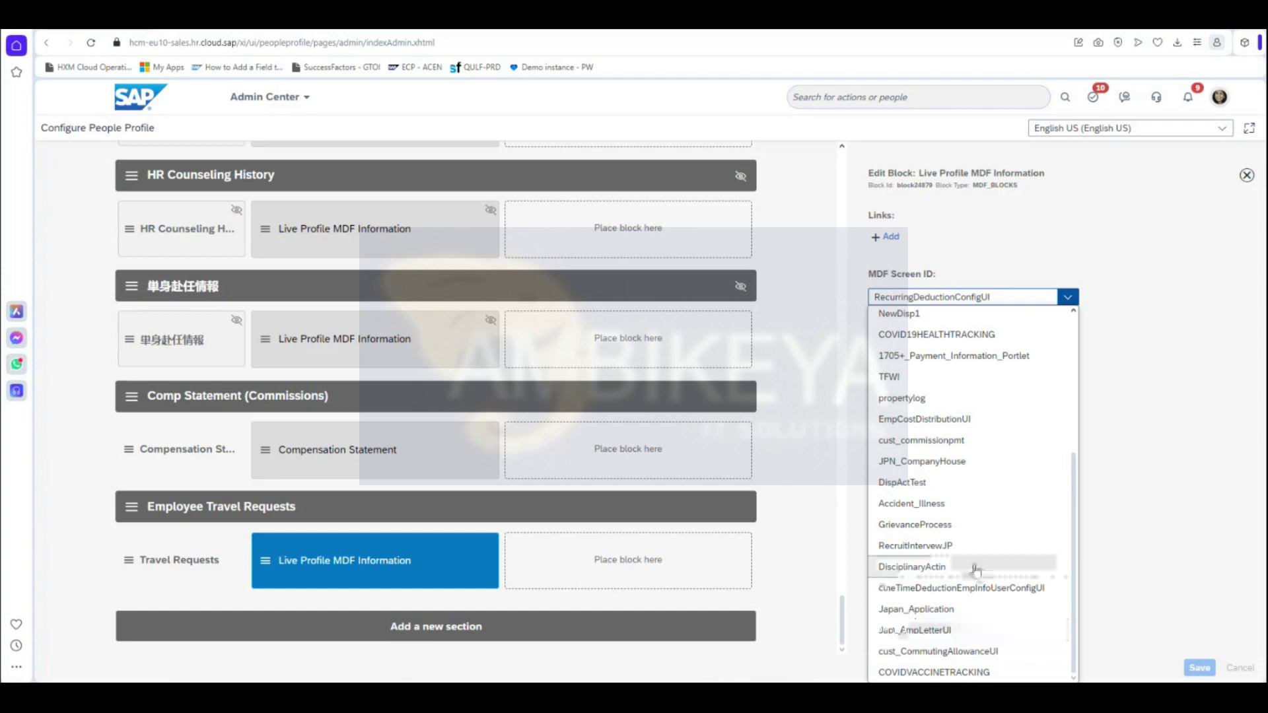
{"action": "scroll", "coordinate": [974, 568], "scroll_direction": "up", "scroll_amount": 2}
{"action": "scroll", "coordinate": [976, 570], "scroll_direction": "up", "scroll_amount": 5}
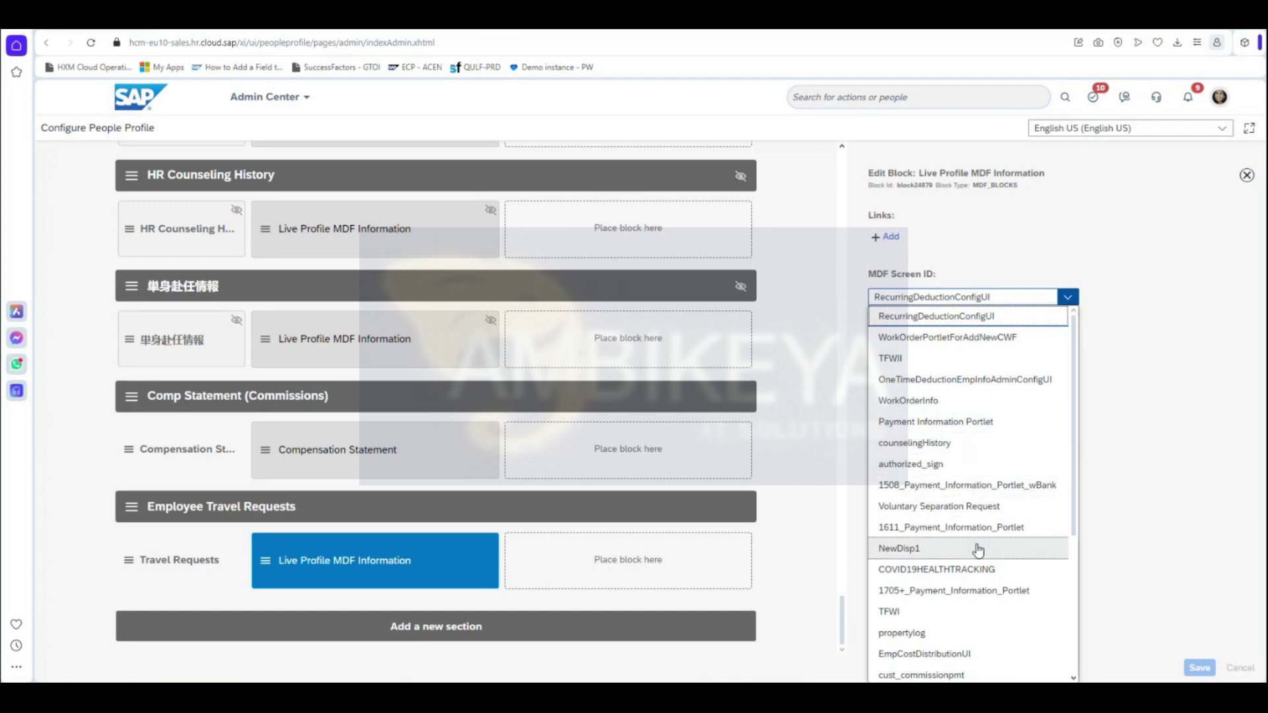
{"action": "left_click", "coordinate": [1150, 502]}
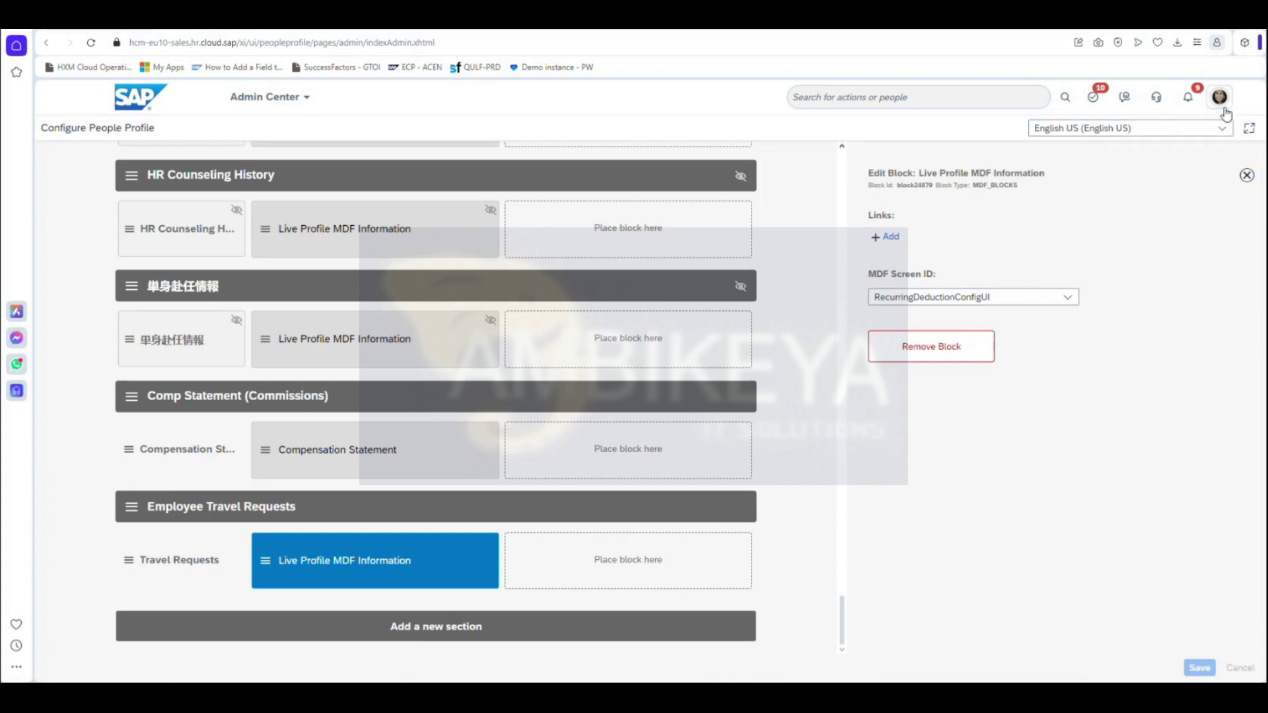
Log out of the administrator account and log back in with the prefilled credentials.
{"action": "left_click", "coordinate": [213, 24]}
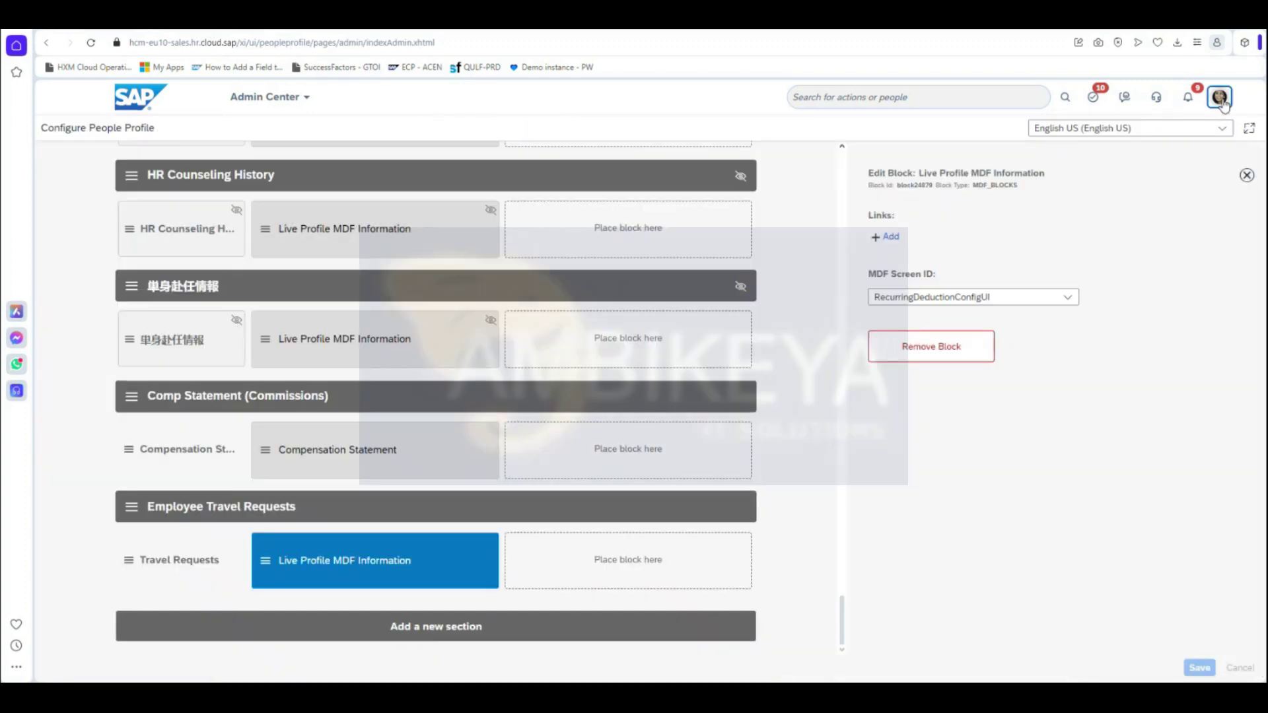
{"action": "left_click", "coordinate": [1220, 97]}
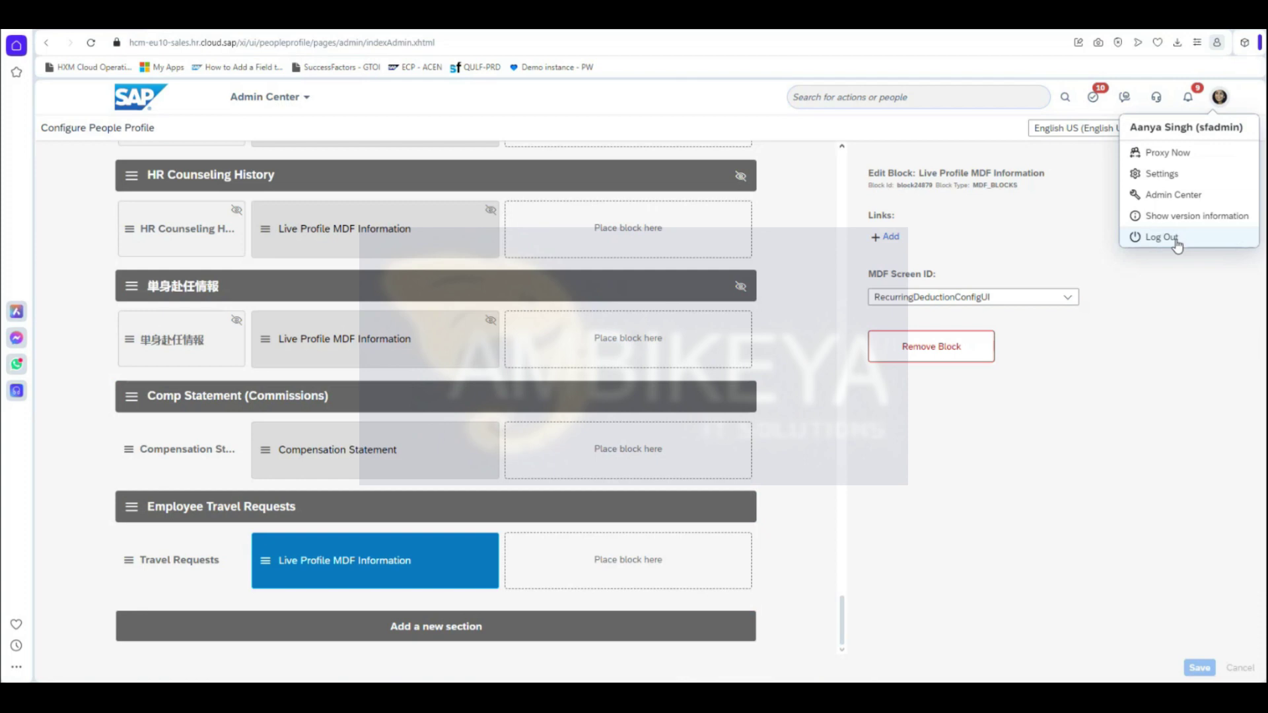
{"action": "left_click", "coordinate": [1162, 237]}
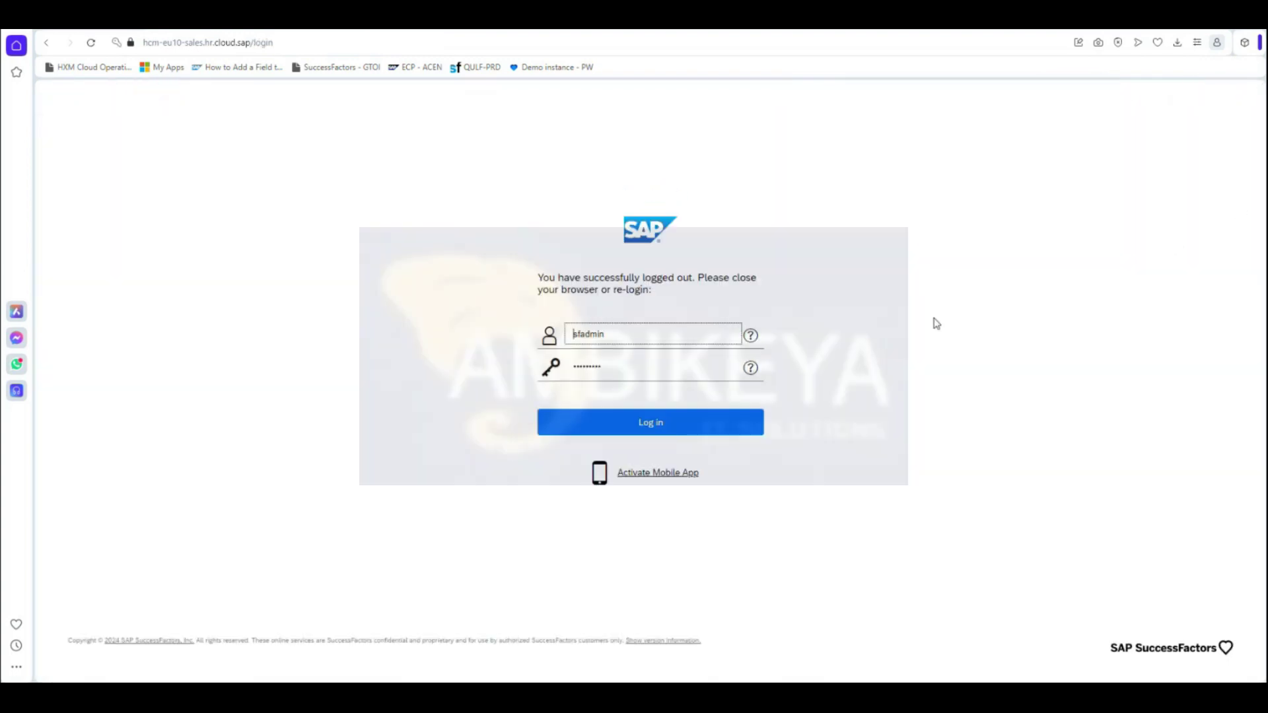
{"action": "left_click", "coordinate": [702, 423]}
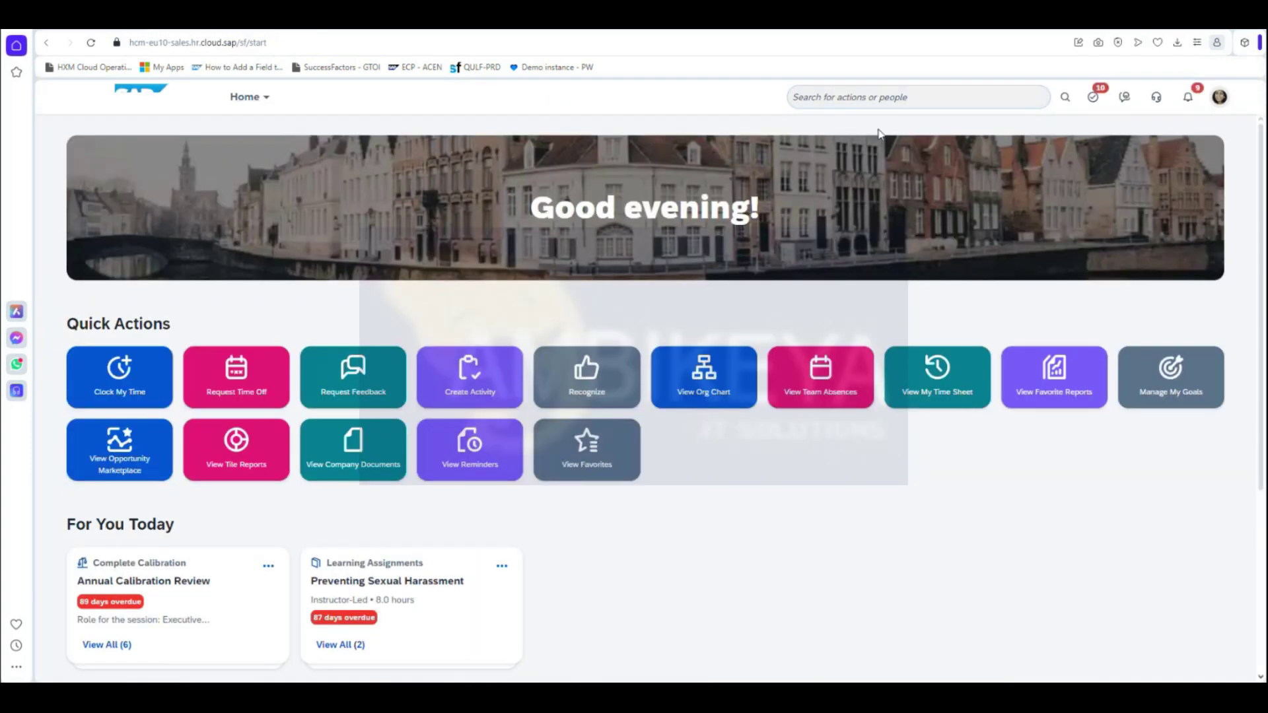
Open Configure People Profile and select the Live Profile MDF Information block under Employee Travel Requests.
{"action": "left_click", "coordinate": [883, 97]}
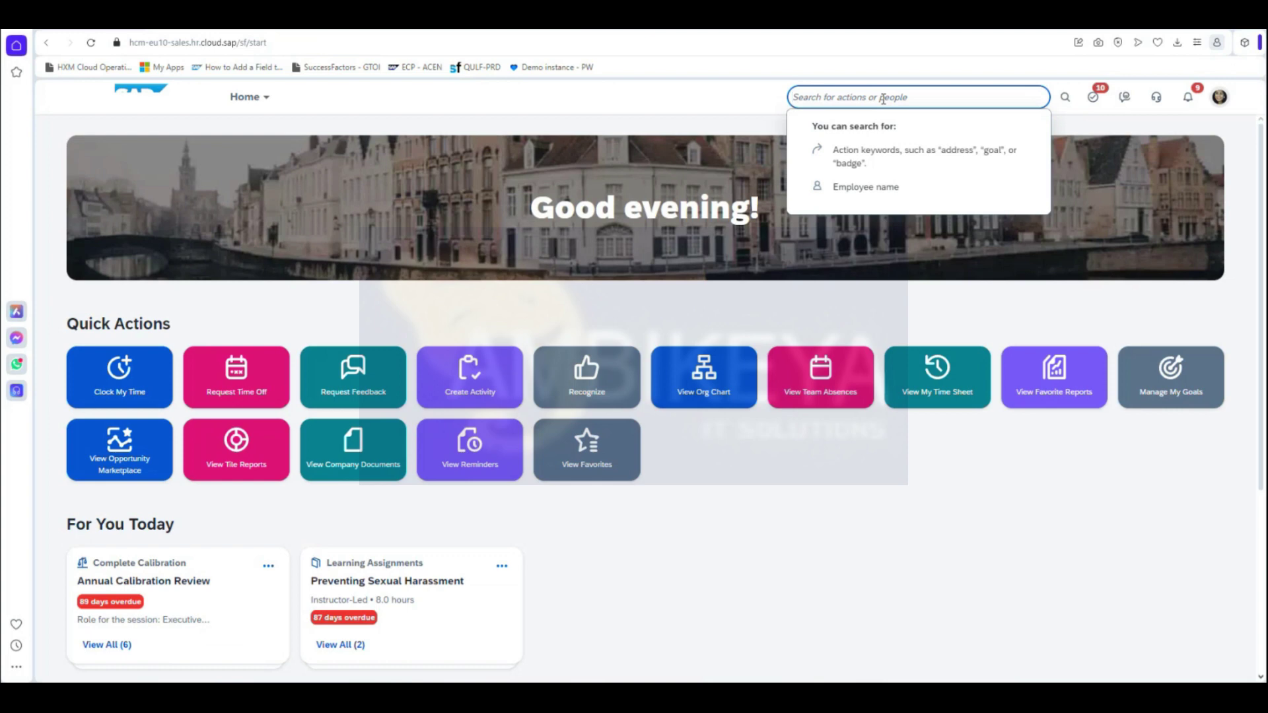
{"action": "type", "text": "configure pe"}
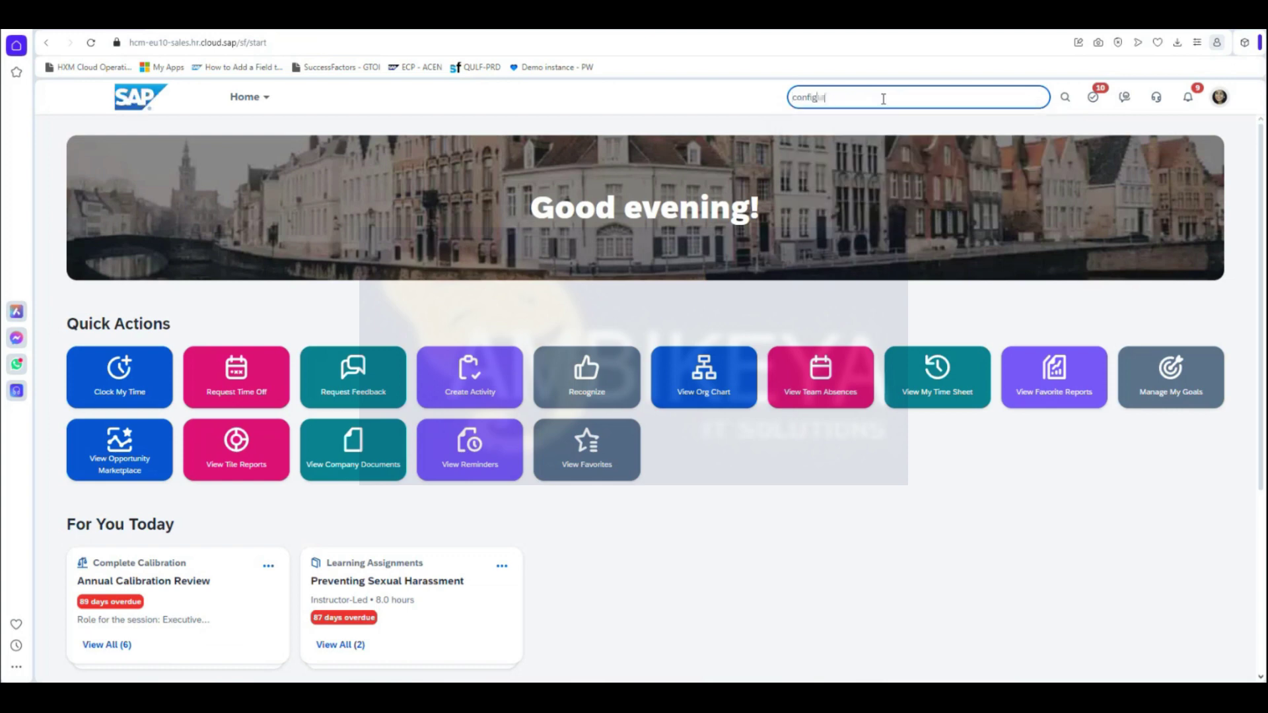
{"action": "type", "text": "ople pro"}
{"action": "left_click", "coordinate": [878, 122]}
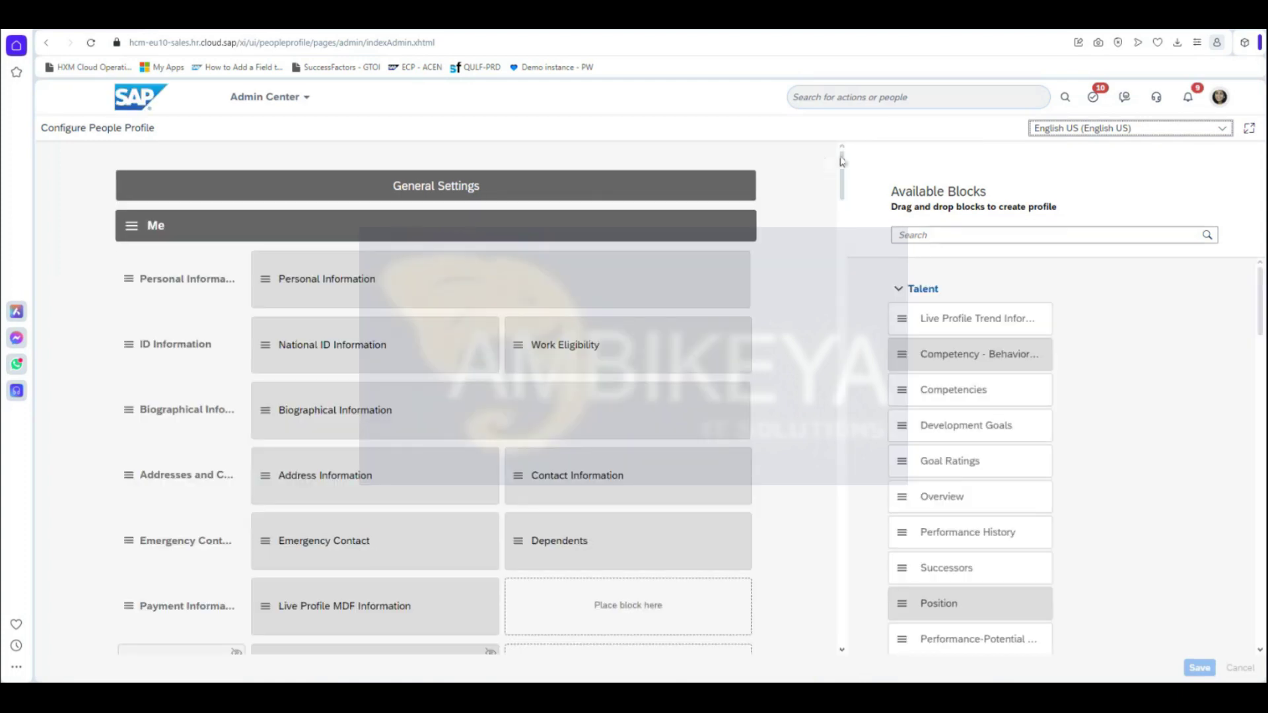
{"action": "left_click_drag", "start_coordinate": [842, 171], "coordinate": [843, 621]}
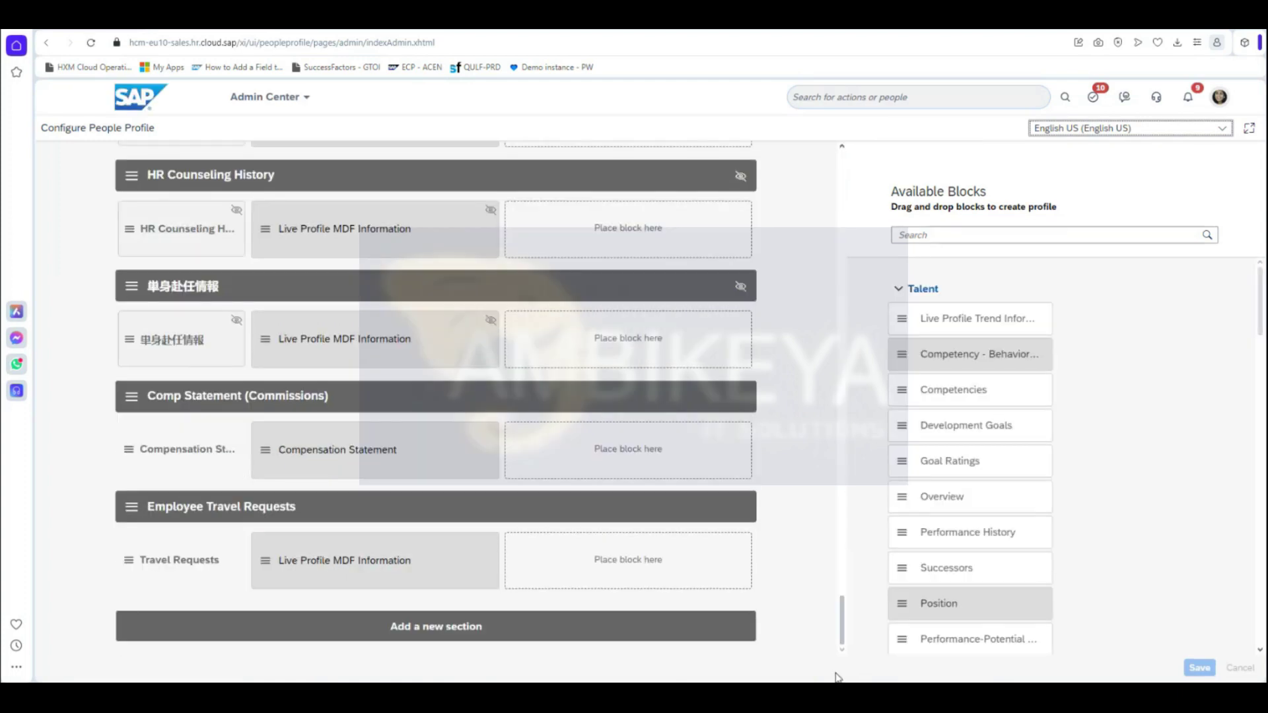
{"action": "left_click", "coordinate": [355, 552]}
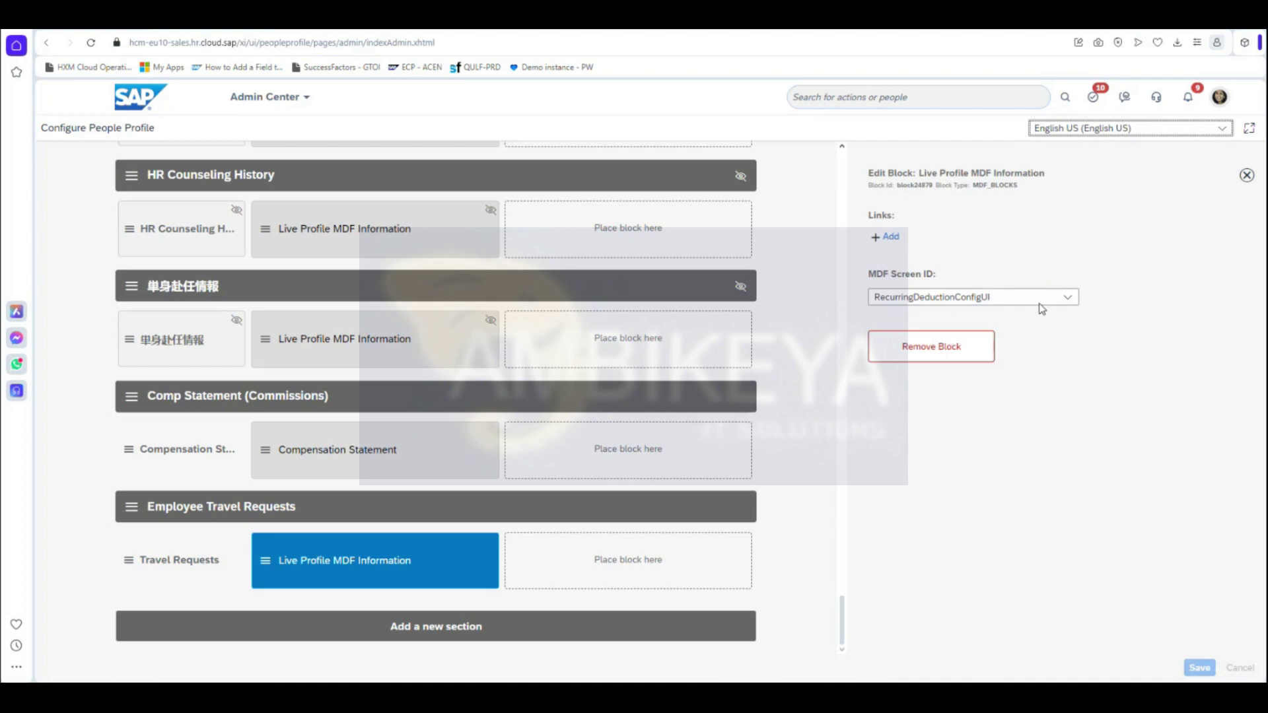
Look through the block's MDF Screen ID options for Travel_UI and leave the selection as it is.
{"action": "left_click", "coordinate": [1068, 298]}
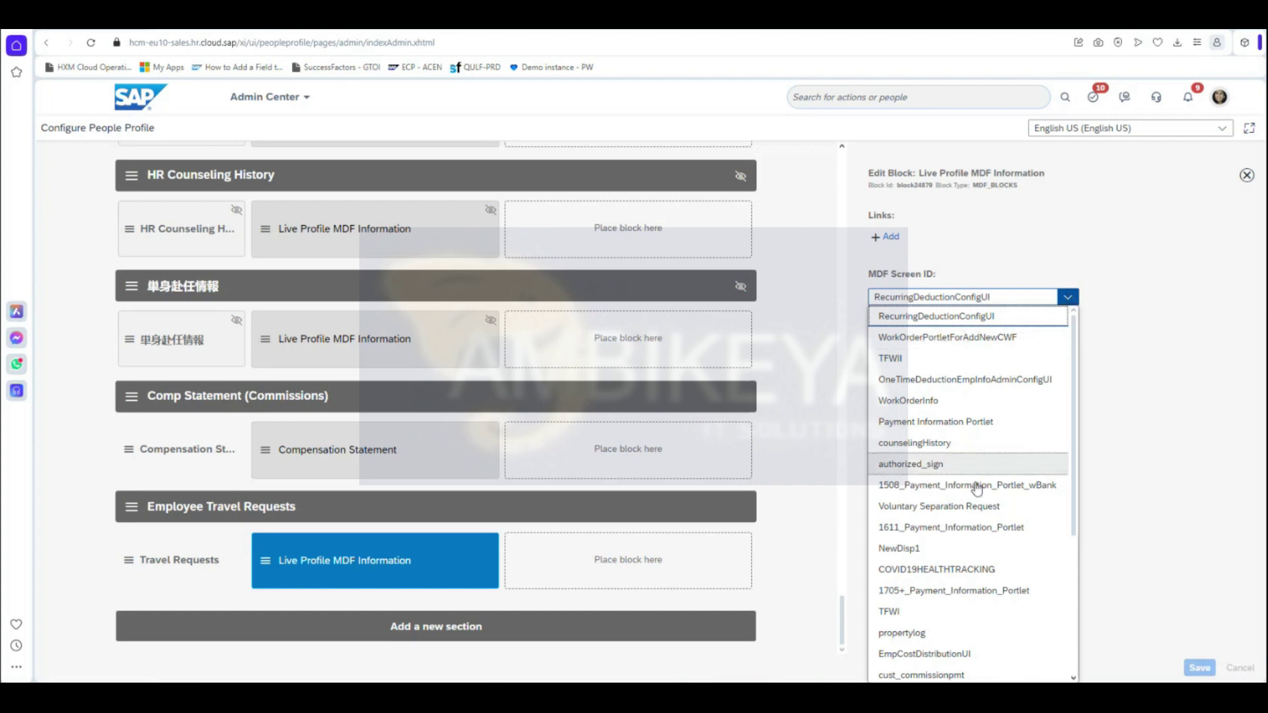
{"action": "scroll", "coordinate": [972, 517], "scroll_direction": "down", "scroll_amount": 2}
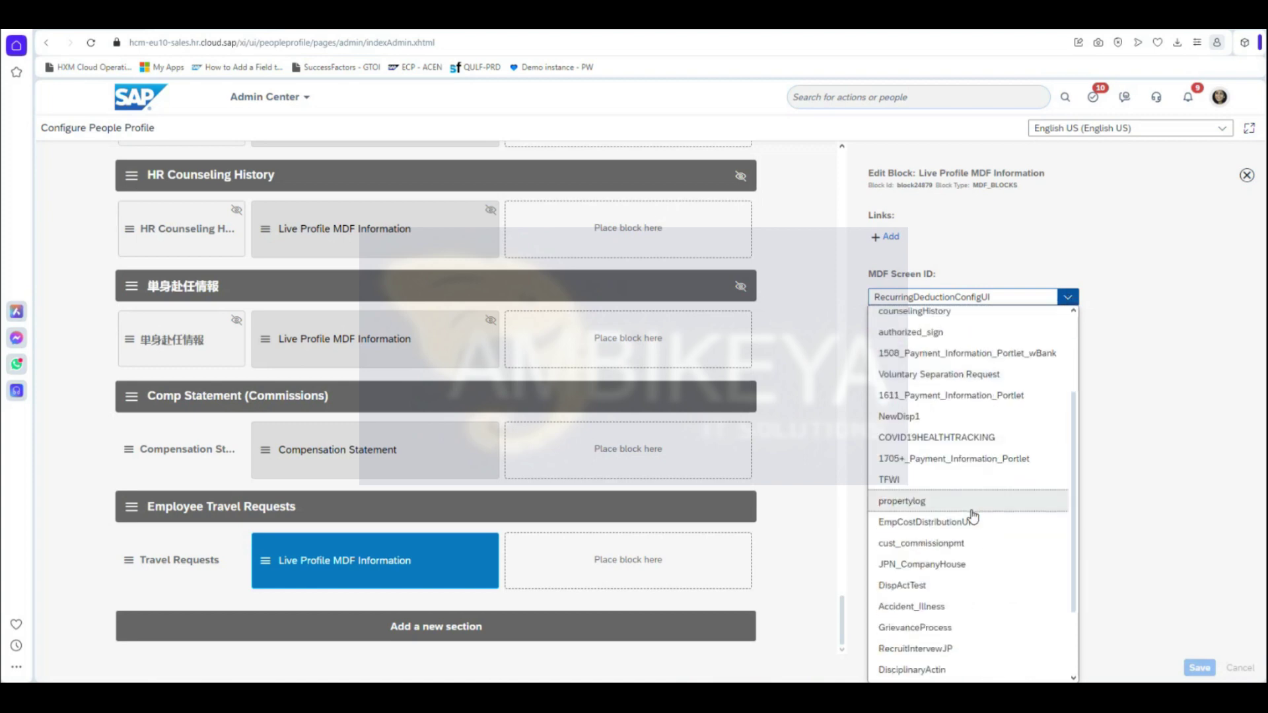
{"action": "scroll", "coordinate": [973, 518], "scroll_direction": "down", "scroll_amount": 2}
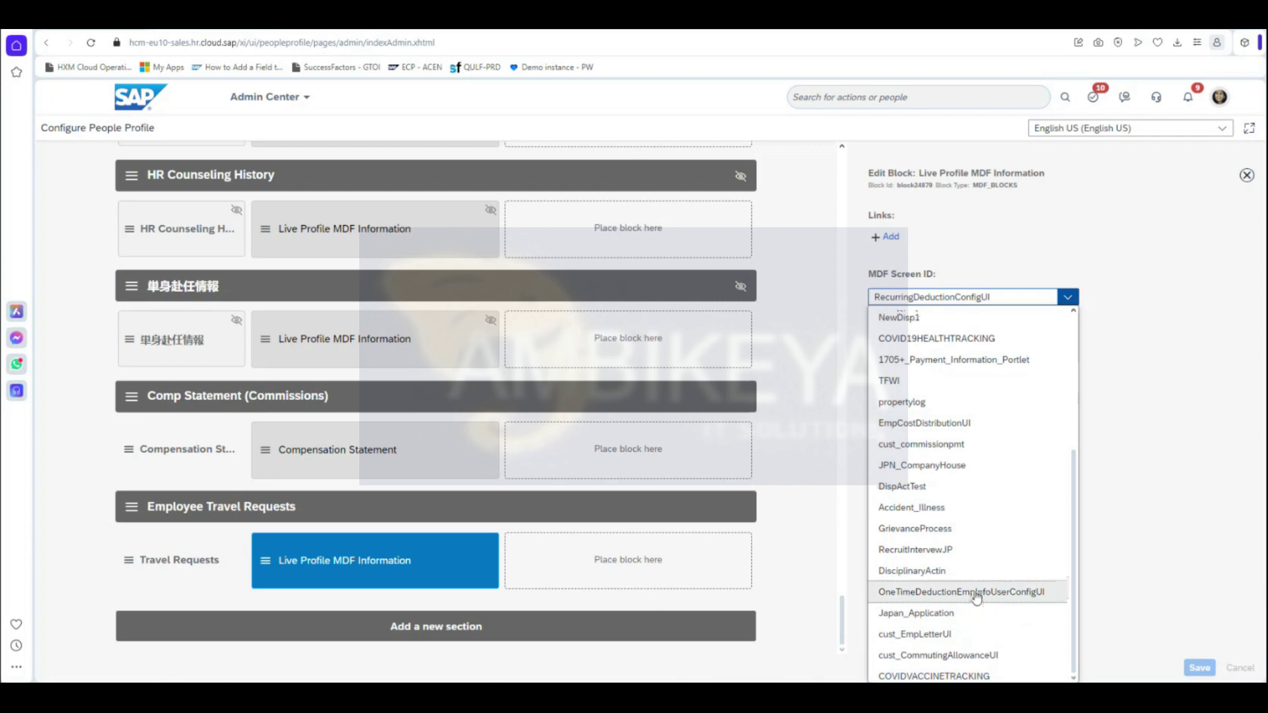
{"action": "scroll", "coordinate": [977, 598], "scroll_direction": "up", "scroll_amount": 4}
{"action": "left_click", "coordinate": [1132, 513]}
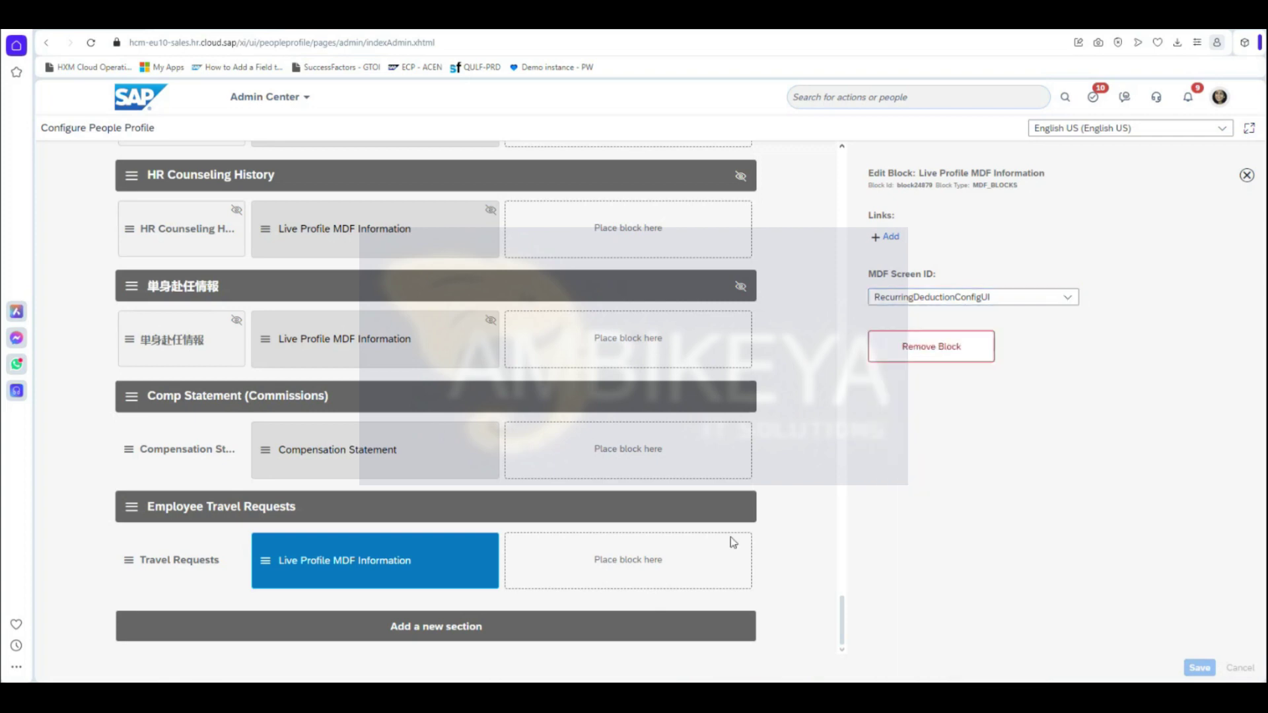
Review the settings of the Employee Travel Requests section, its Travel Requests subsection and its MDF block, including the MDF Screen ID options.
{"action": "left_click_drag", "start_coordinate": [437, 545], "coordinate": [438, 552]}
{"action": "left_click", "coordinate": [150, 518]}
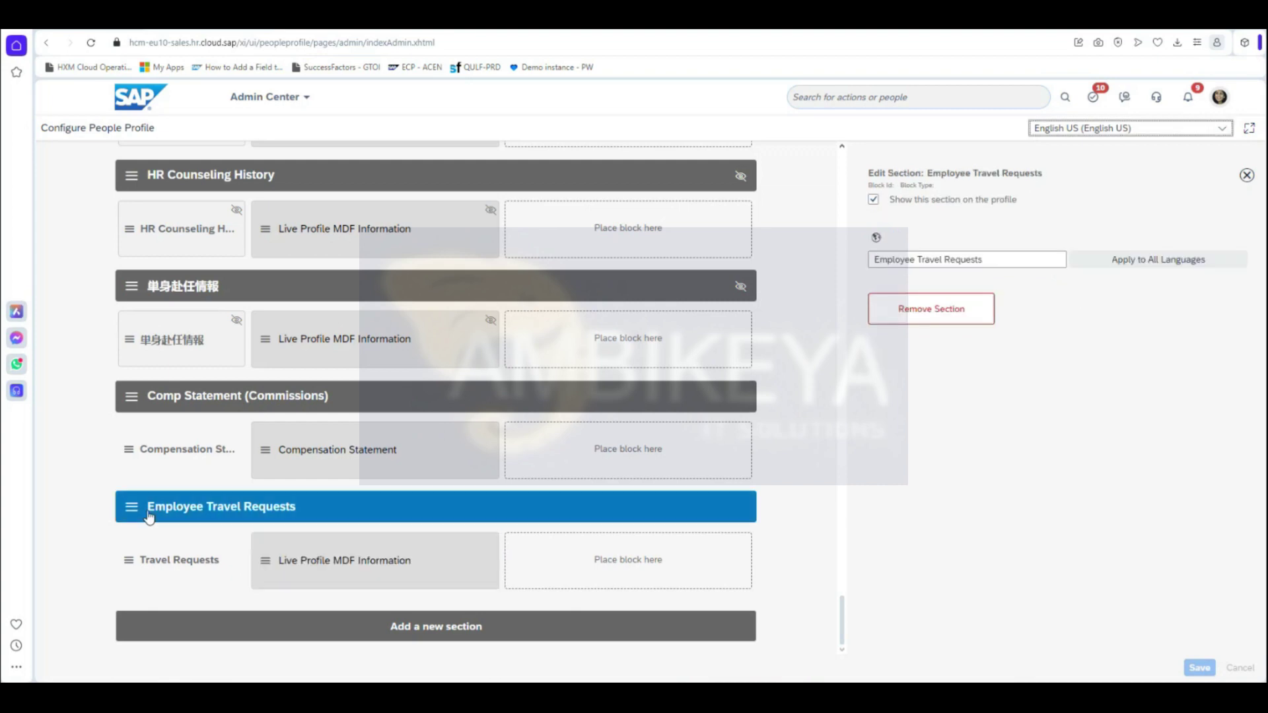
{"action": "left_click", "coordinate": [162, 559]}
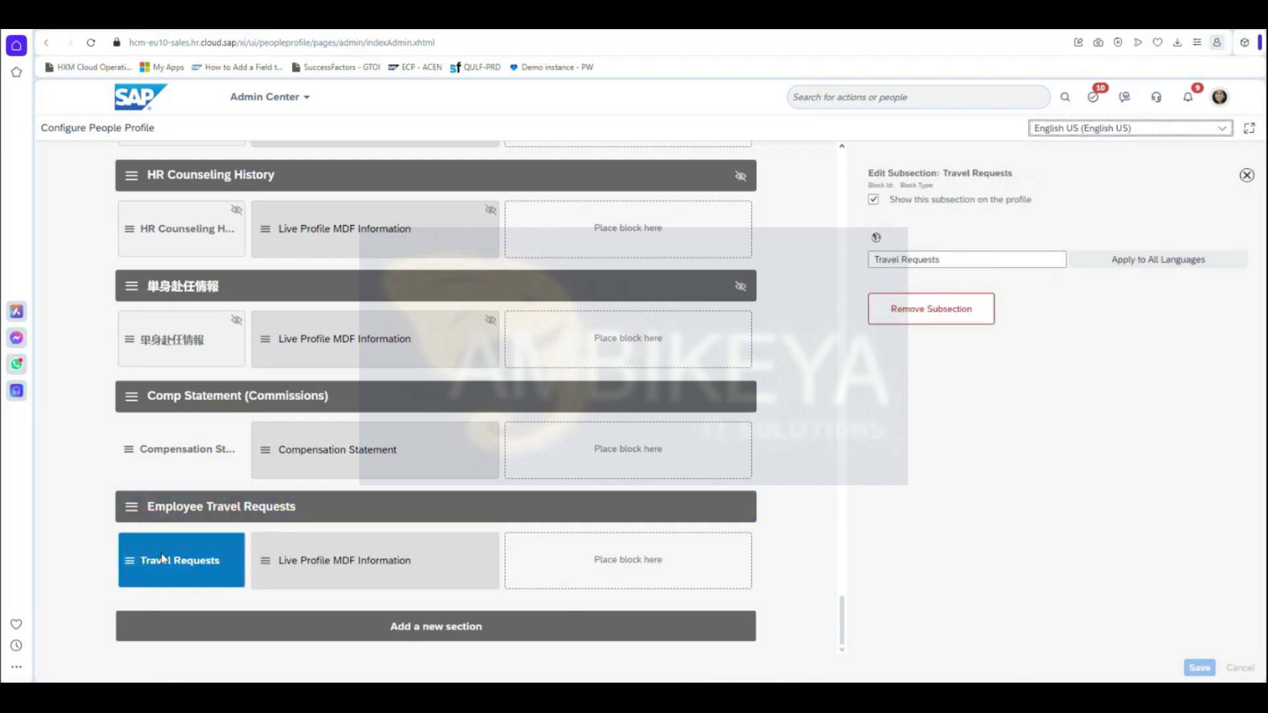
{"action": "left_click", "coordinate": [347, 562]}
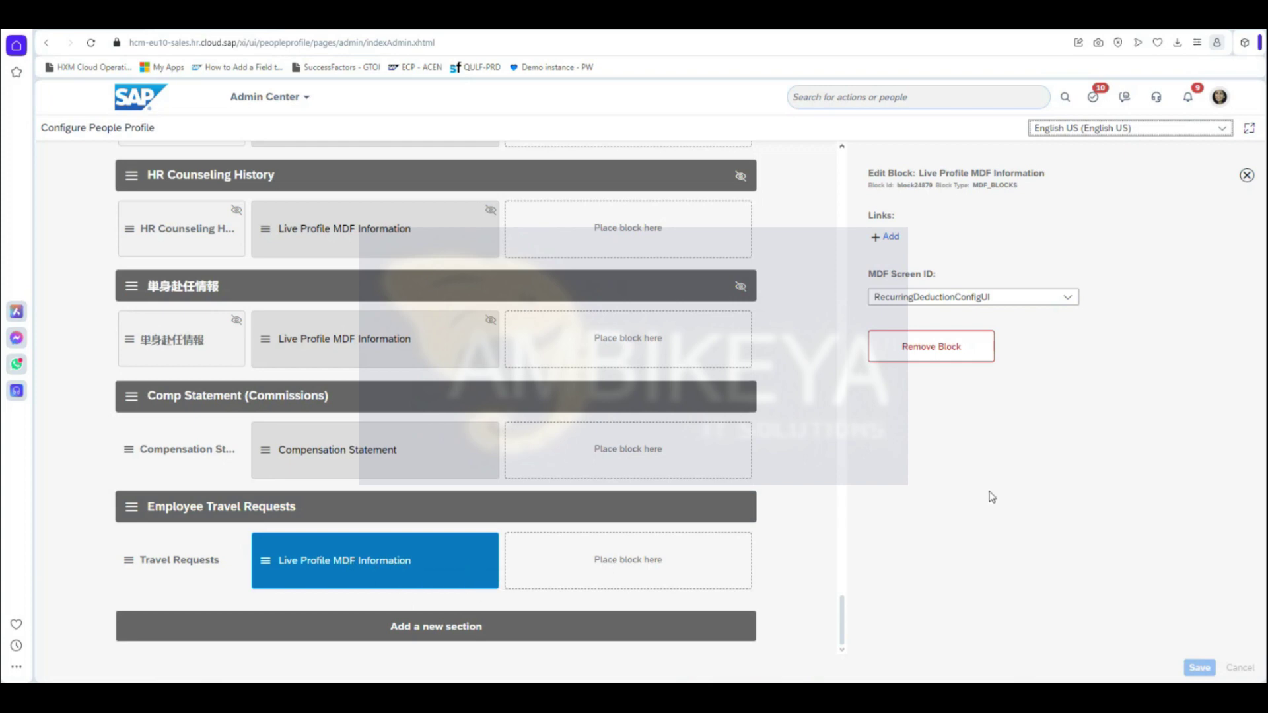
{"action": "left_click", "coordinate": [1068, 298]}
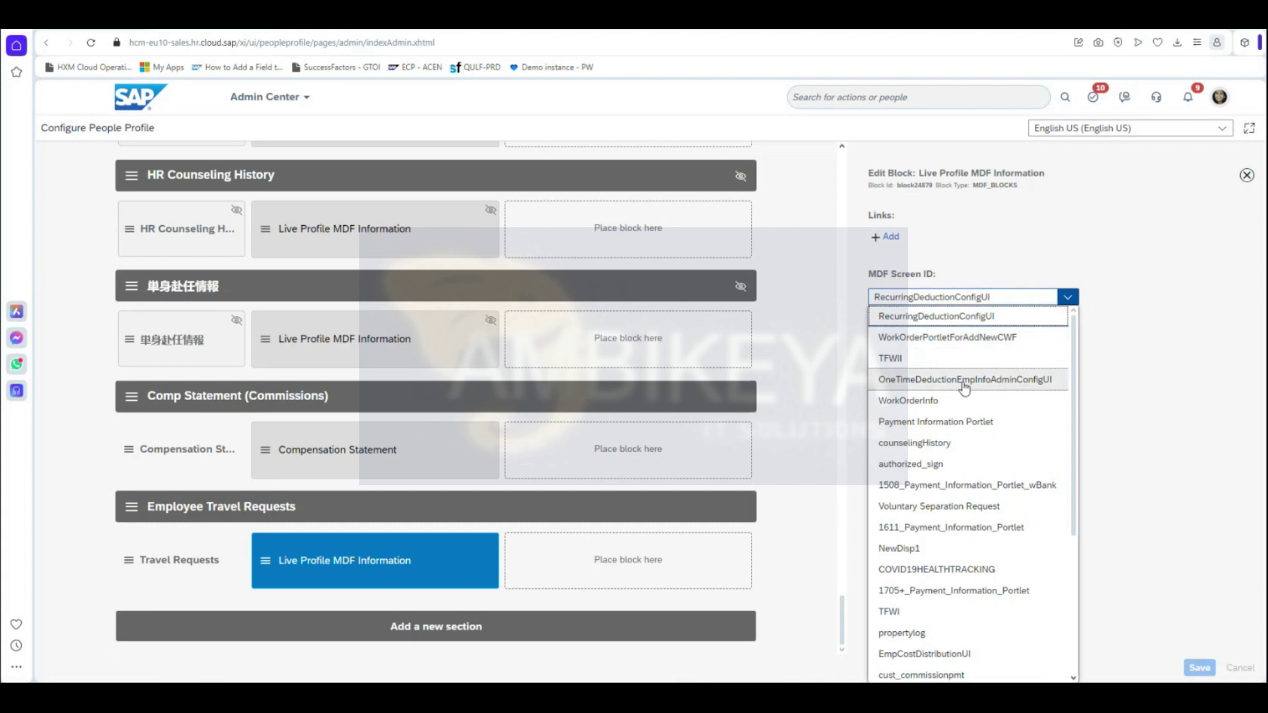
{"action": "scroll", "coordinate": [958, 564], "scroll_direction": "down", "scroll_amount": 4}
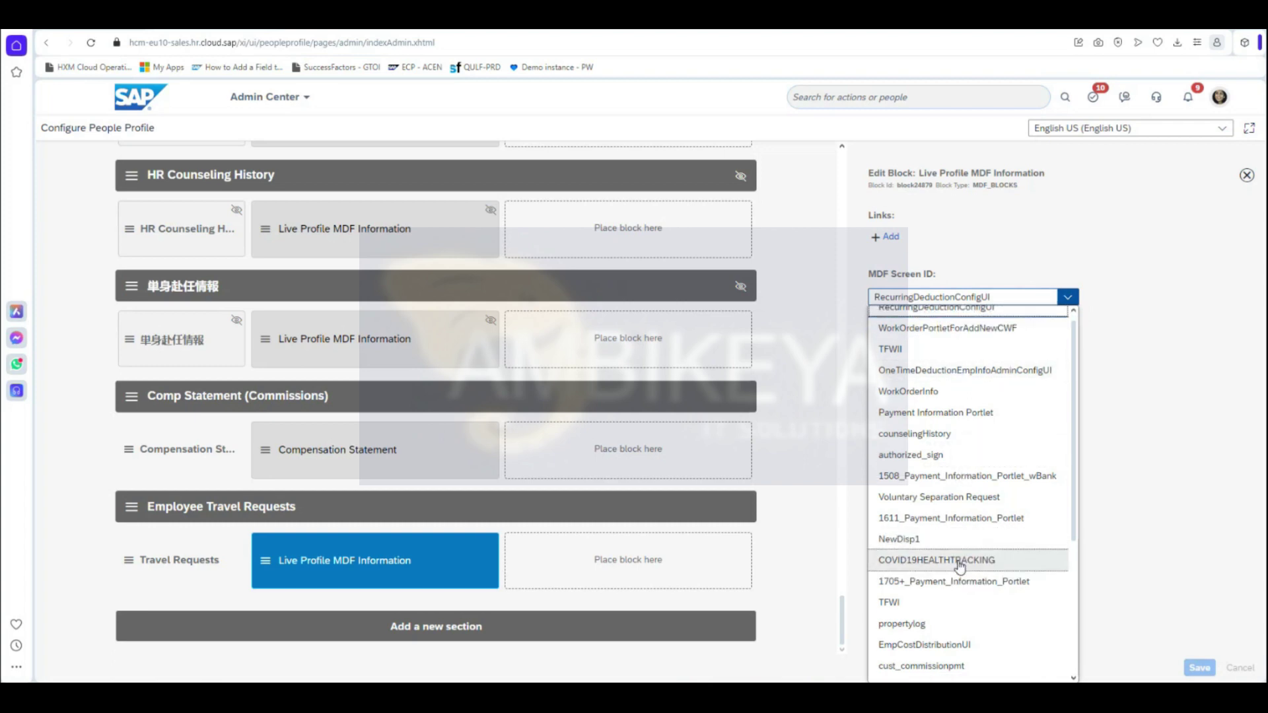
{"action": "left_click", "coordinate": [1110, 556]}
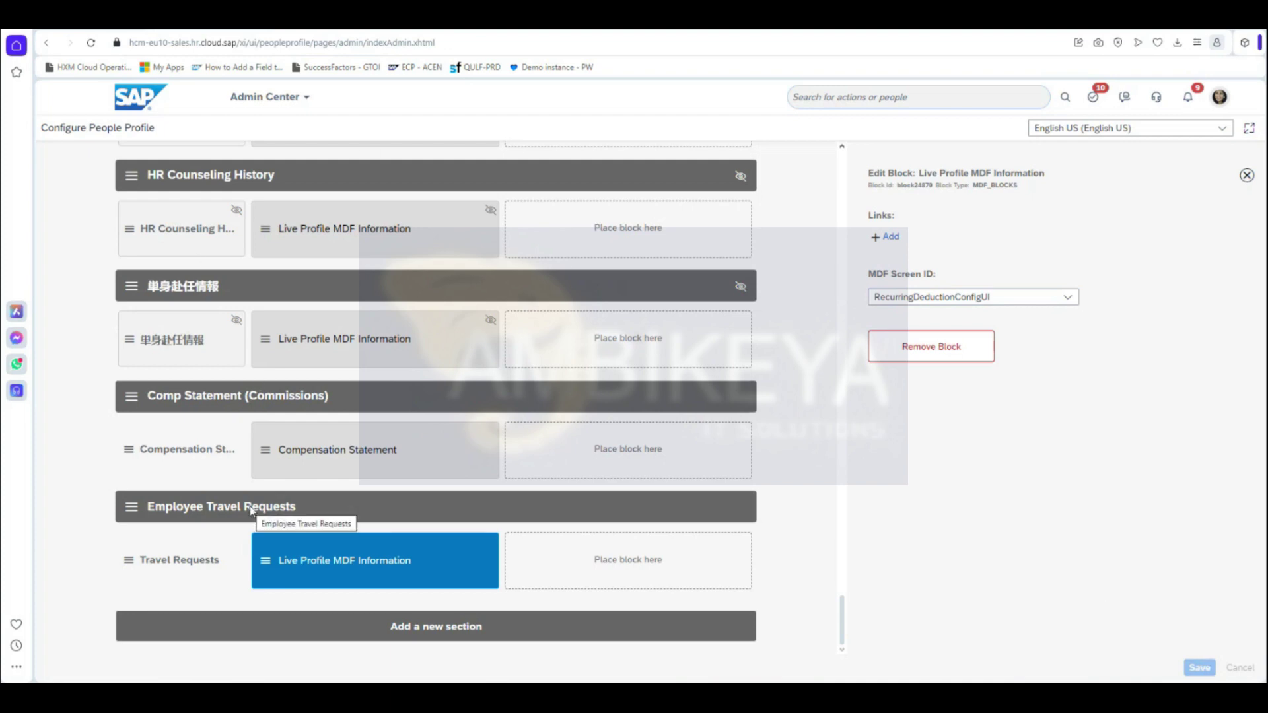
Open the people profile's General Settings and review the available name formats.
{"action": "scroll", "coordinate": [617, 605], "scroll_direction": "up", "scroll_amount": 5}
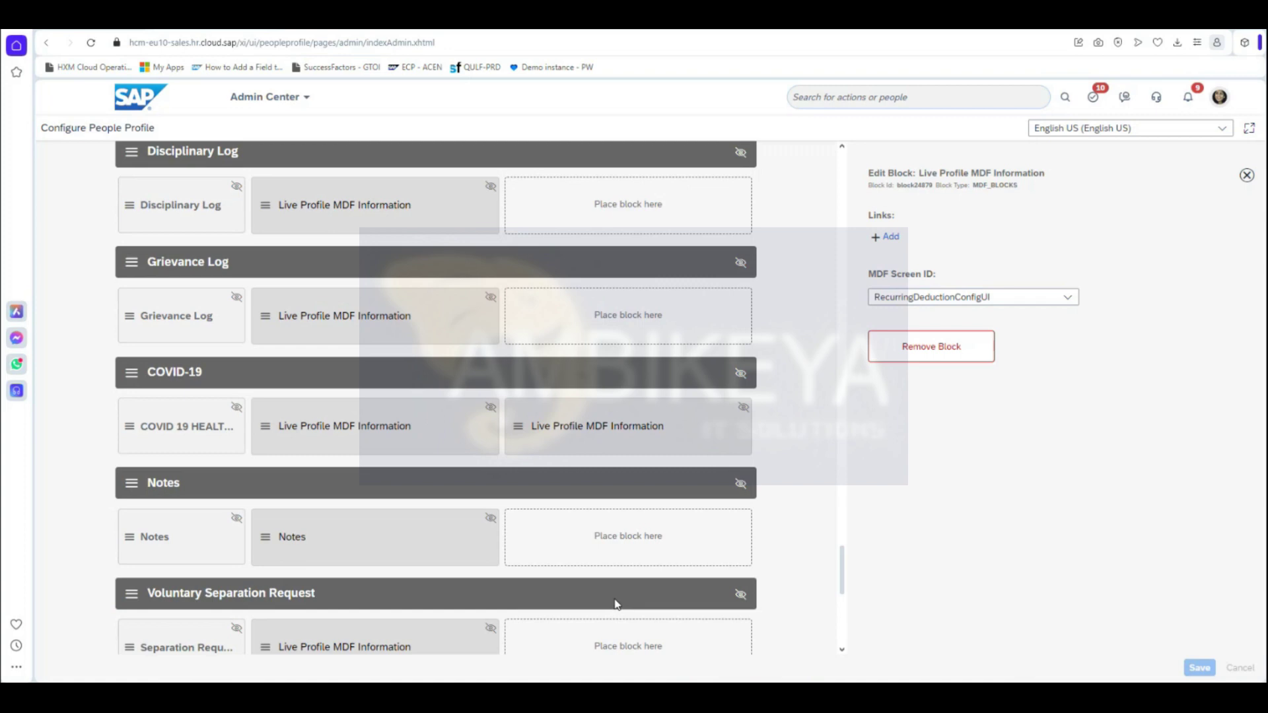
{"action": "scroll", "coordinate": [617, 605], "scroll_direction": "up", "scroll_amount": 5}
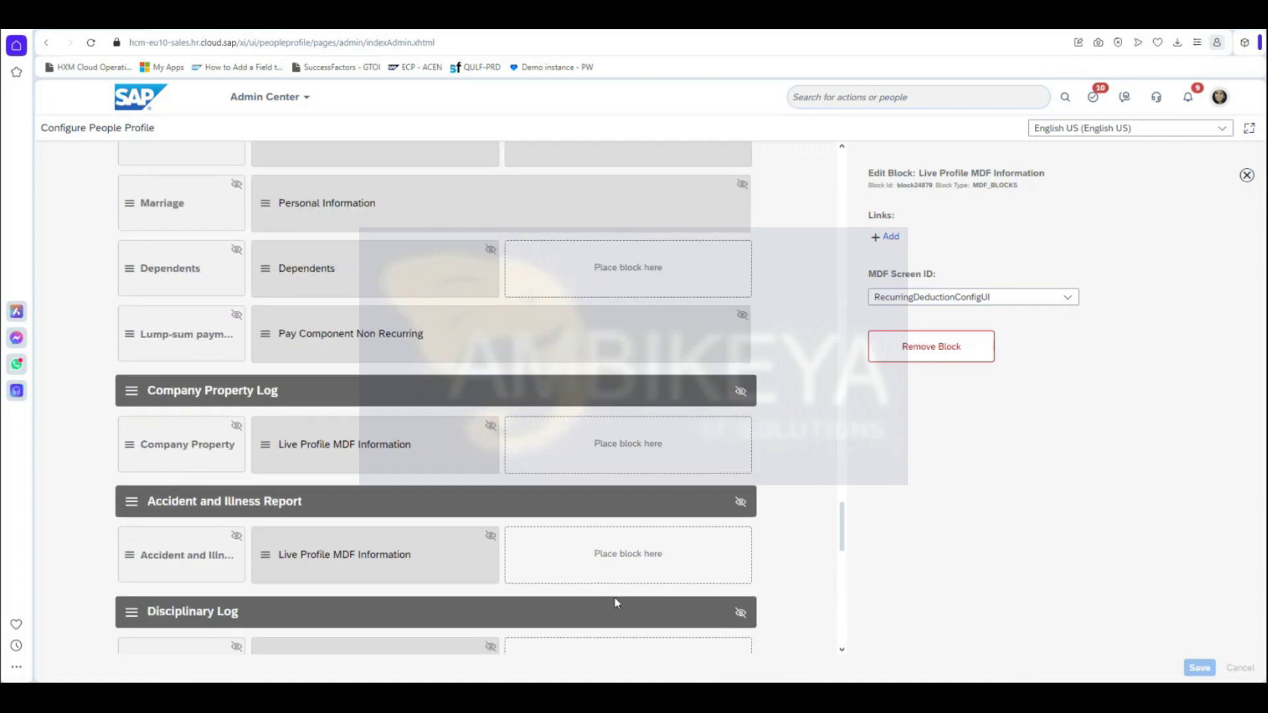
{"action": "scroll", "coordinate": [388, 537], "scroll_direction": "up", "scroll_amount": 5}
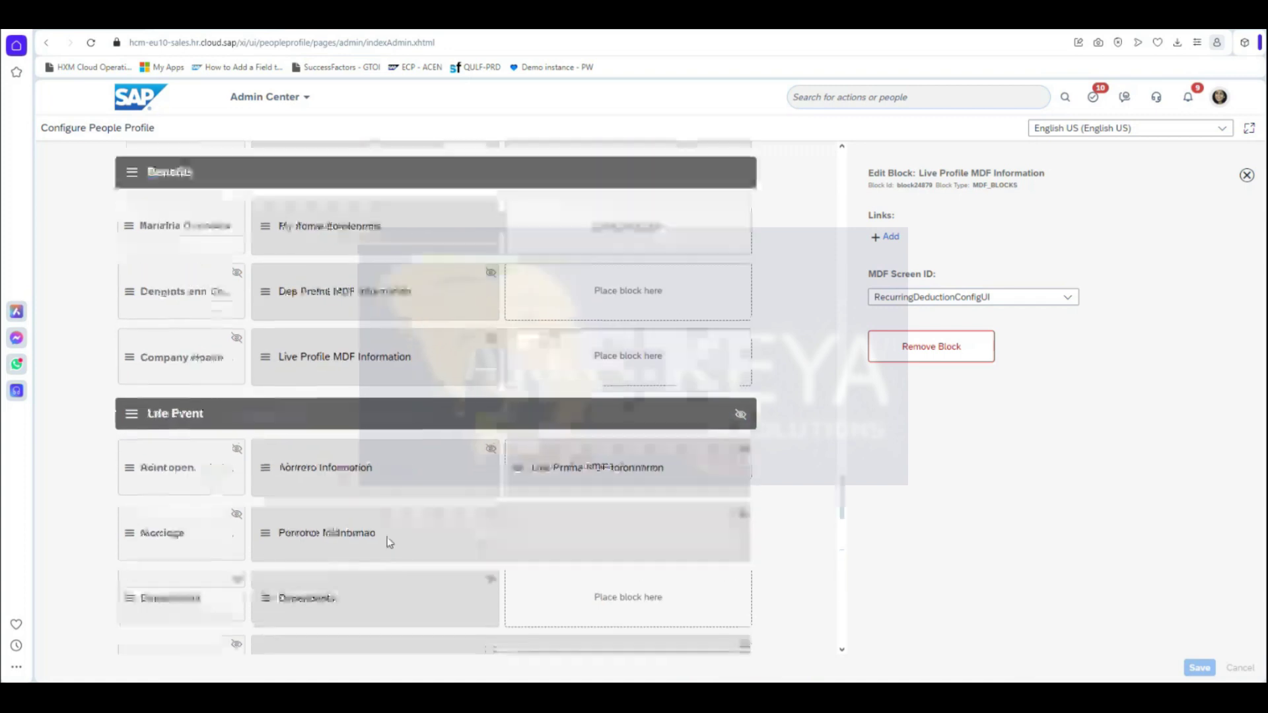
{"action": "scroll", "coordinate": [387, 537], "scroll_direction": "up", "scroll_amount": 15}
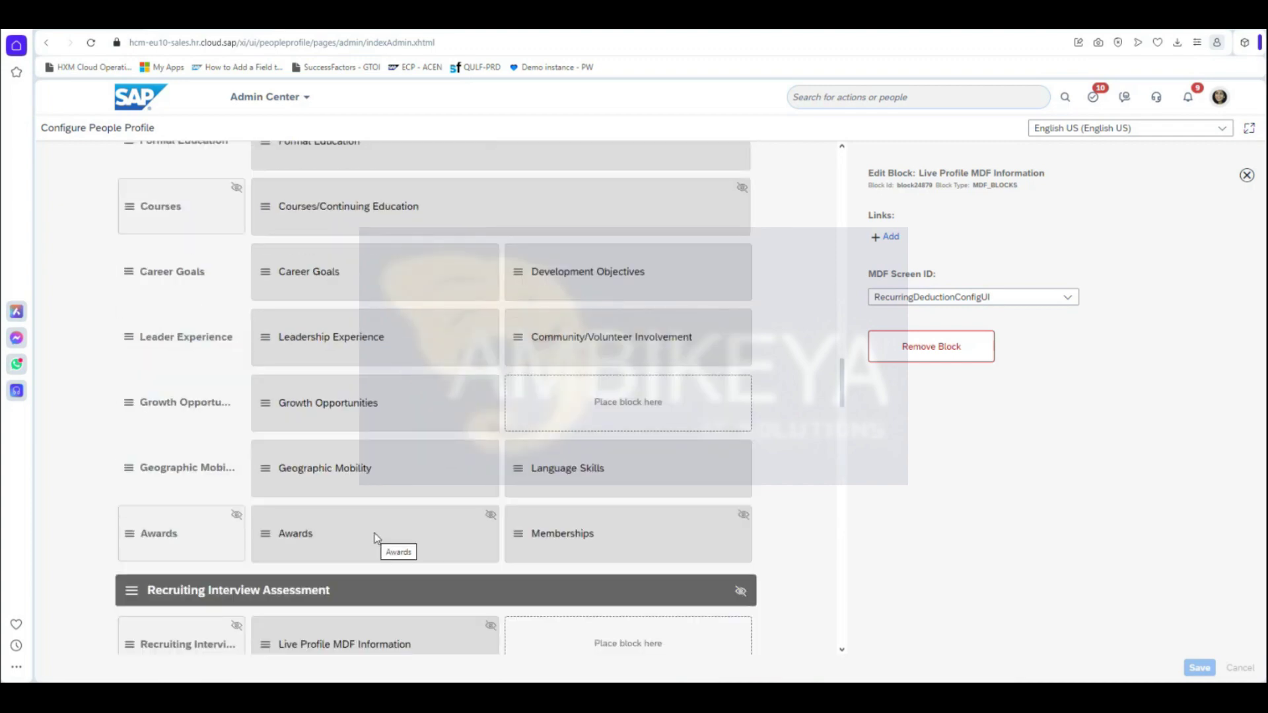
{"action": "scroll", "coordinate": [376, 540], "scroll_direction": "up", "scroll_amount": 10}
{"action": "scroll", "coordinate": [375, 536], "scroll_direction": "up", "scroll_amount": 10}
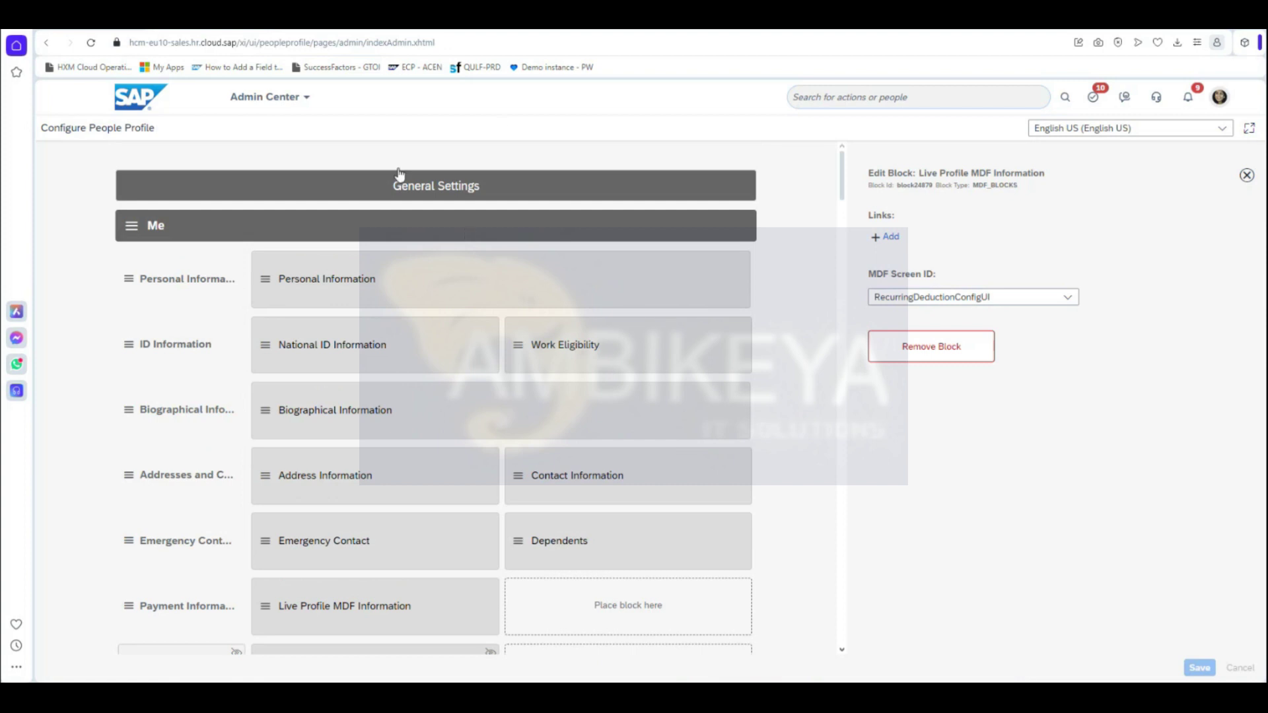
{"action": "left_click", "coordinate": [425, 184]}
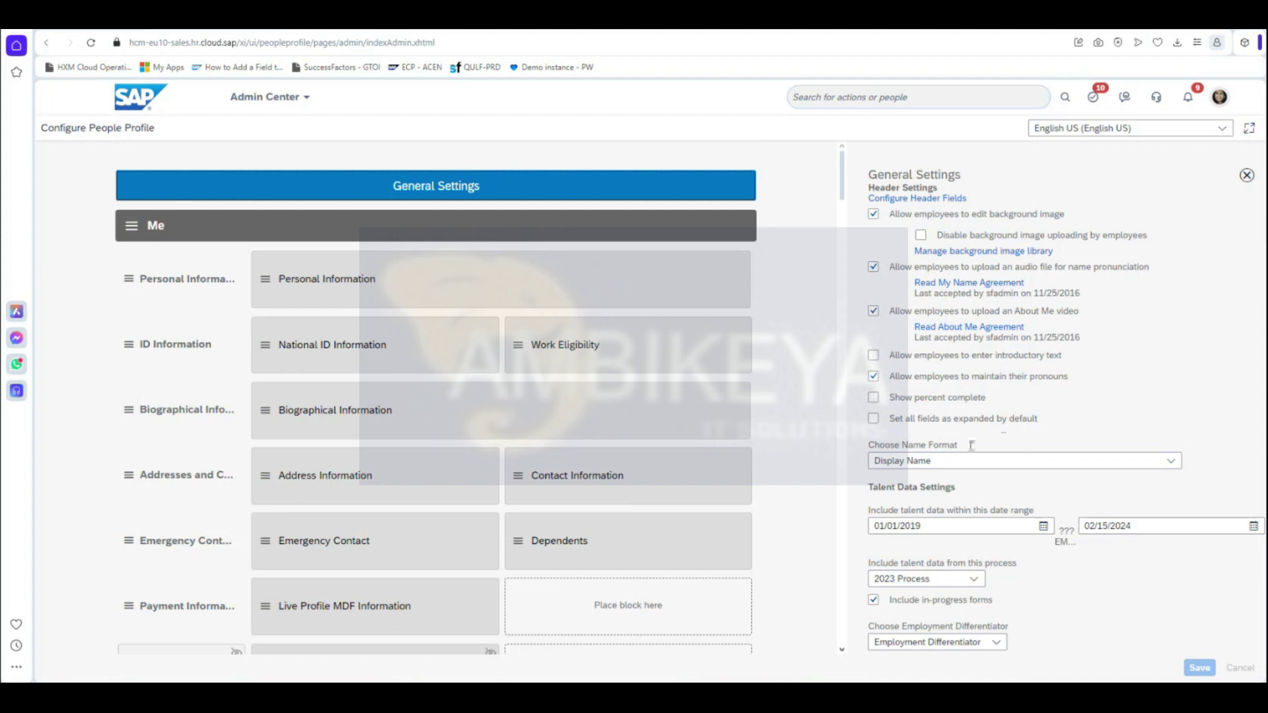
{"action": "left_click", "coordinate": [1171, 461]}
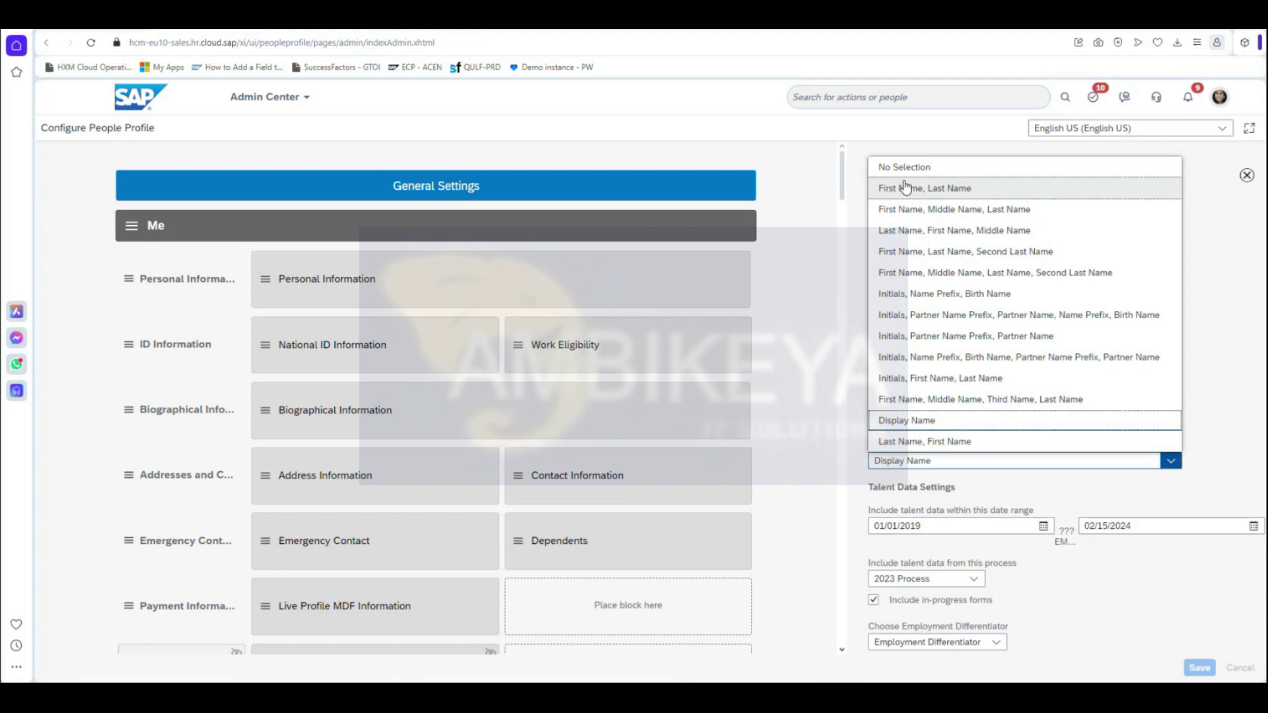
{"action": "left_click", "coordinate": [1153, 613]}
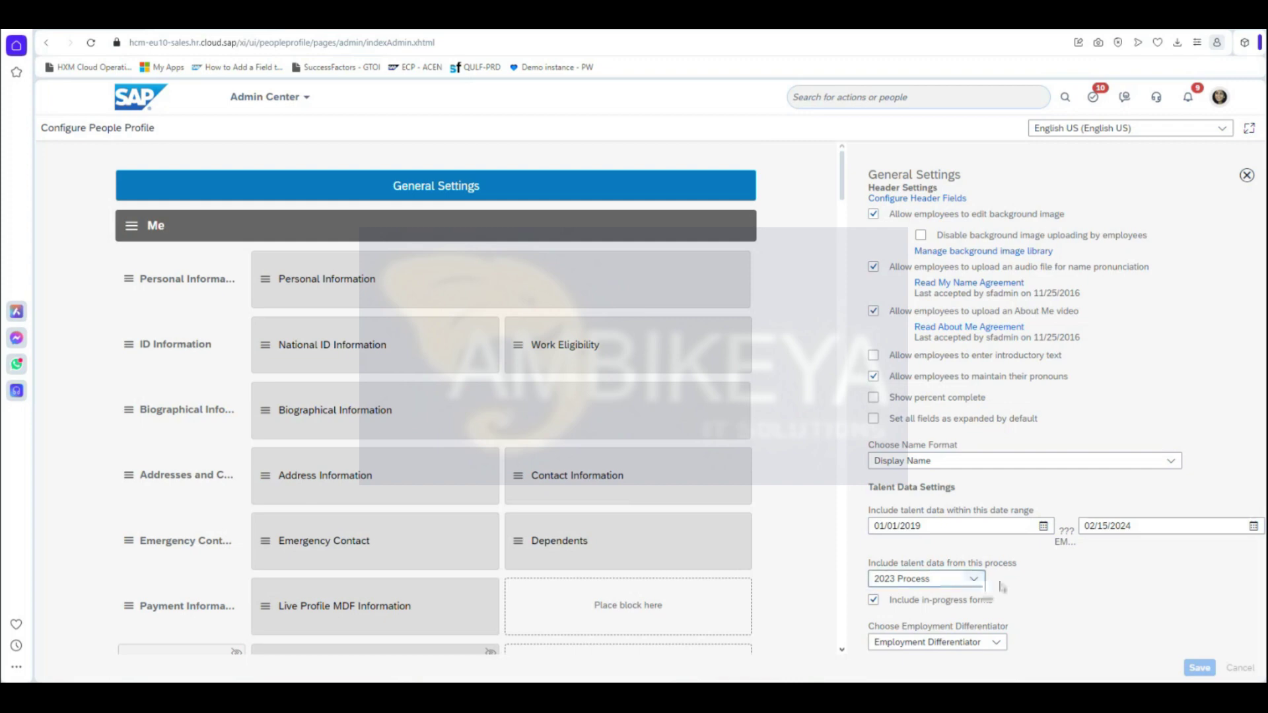
Review the talent data process and Employment Differentiator options, and switch Include in-progress forms off and back on.
{"action": "left_click", "coordinate": [980, 581]}
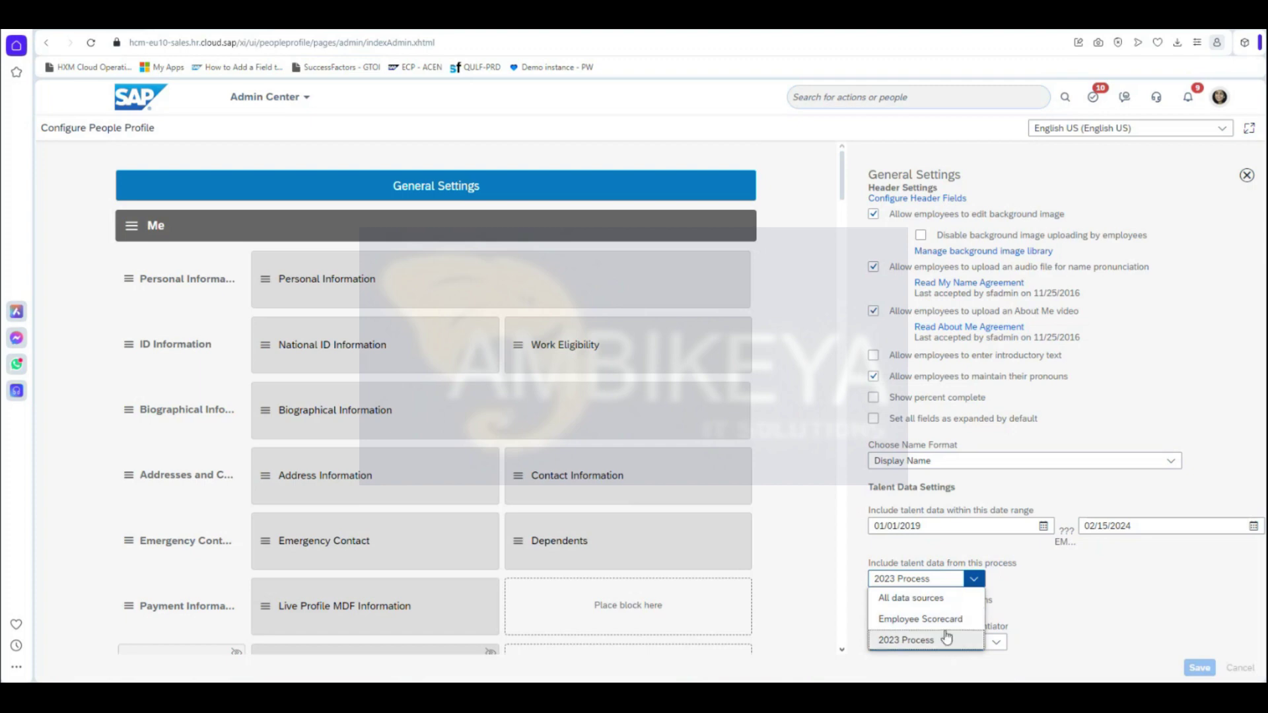
{"action": "left_click", "coordinate": [1125, 587]}
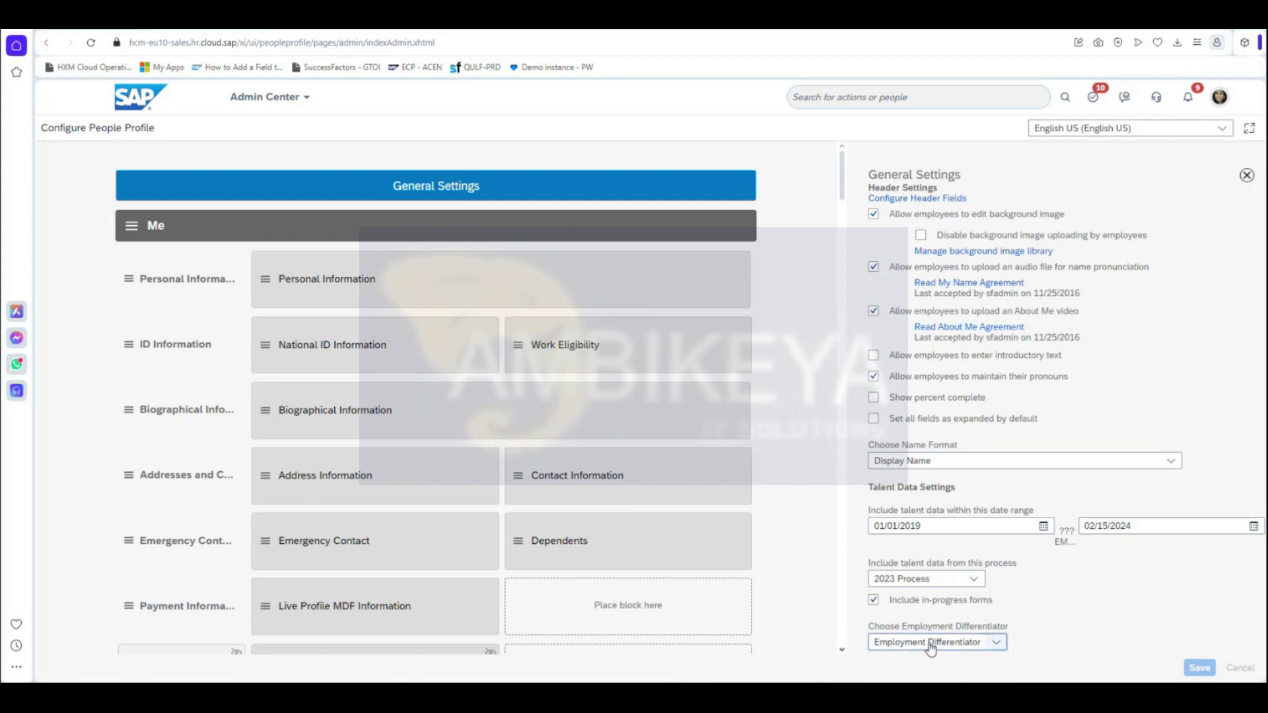
{"action": "left_click", "coordinate": [999, 644]}
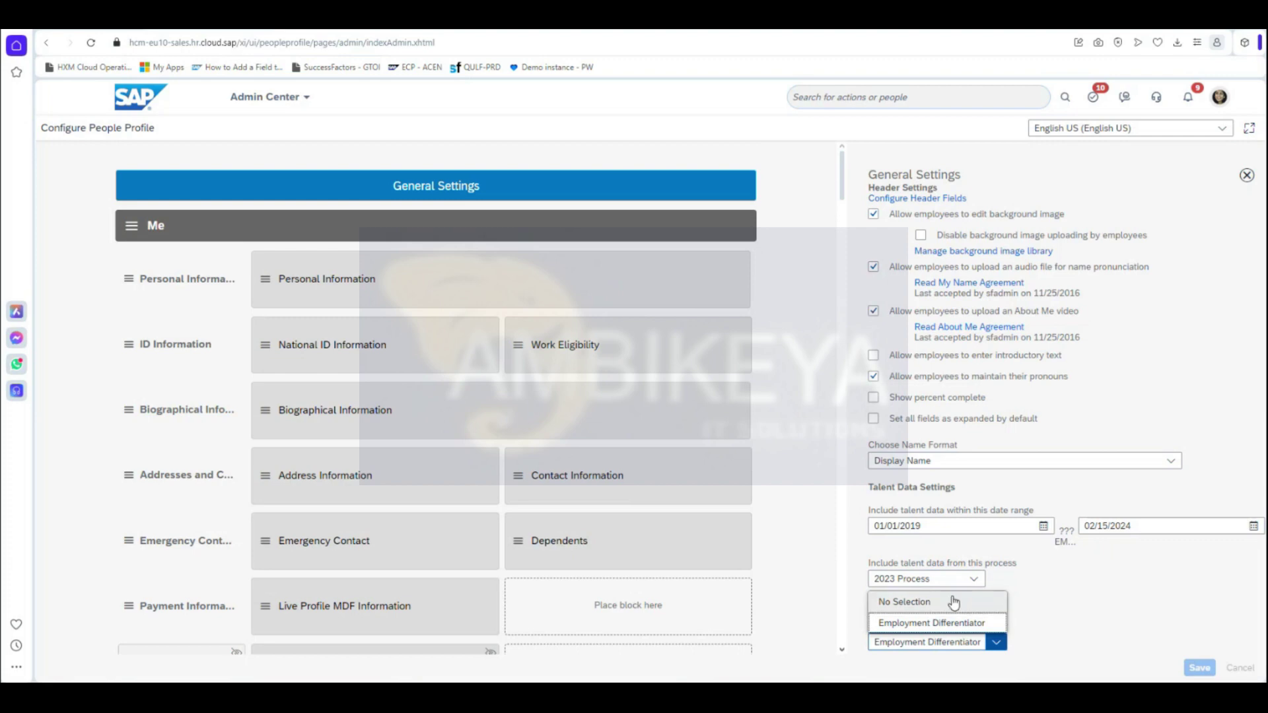
{"action": "left_click", "coordinate": [1037, 618]}
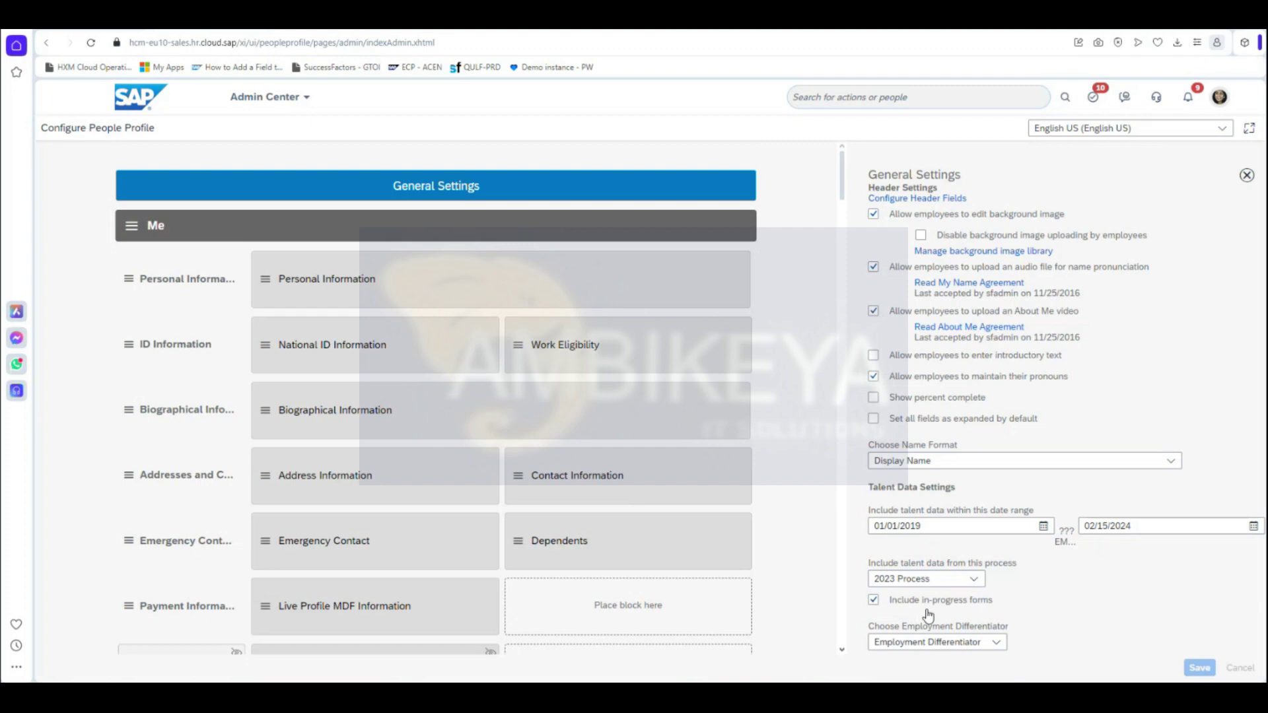
{"action": "left_click", "coordinate": [874, 601]}
{"action": "left_click", "coordinate": [874, 601]}
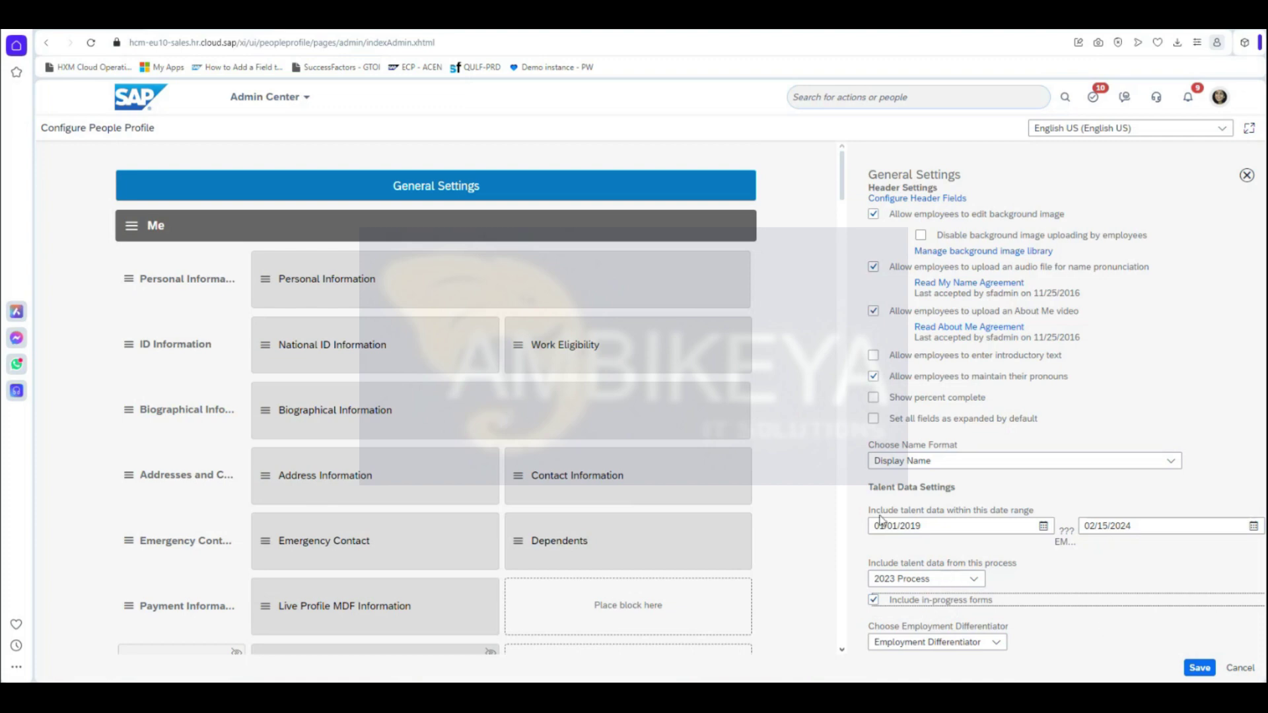
Review the header fields configured for the people profile and close the Configure Header Fields dialog without changes.
{"action": "left_click_drag", "start_coordinate": [966, 496], "coordinate": [958, 173]}
{"action": "left_click", "coordinate": [972, 496]}
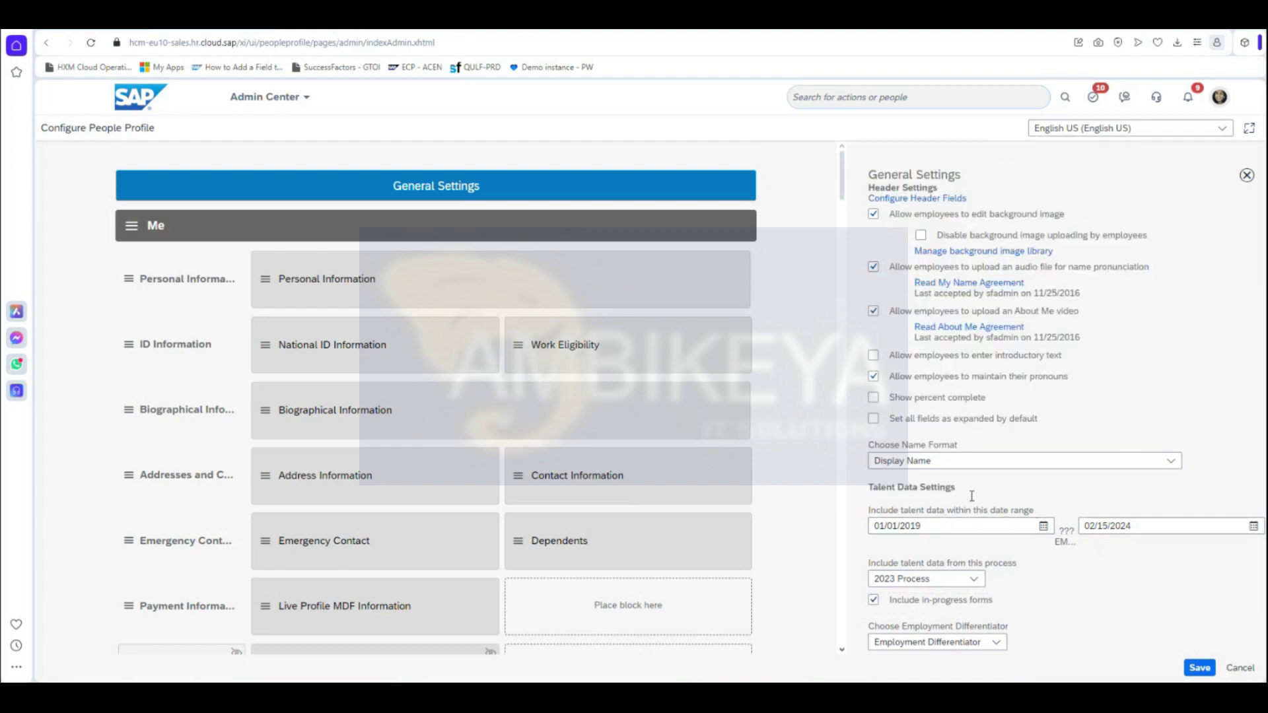
{"action": "left_click", "coordinate": [934, 199]}
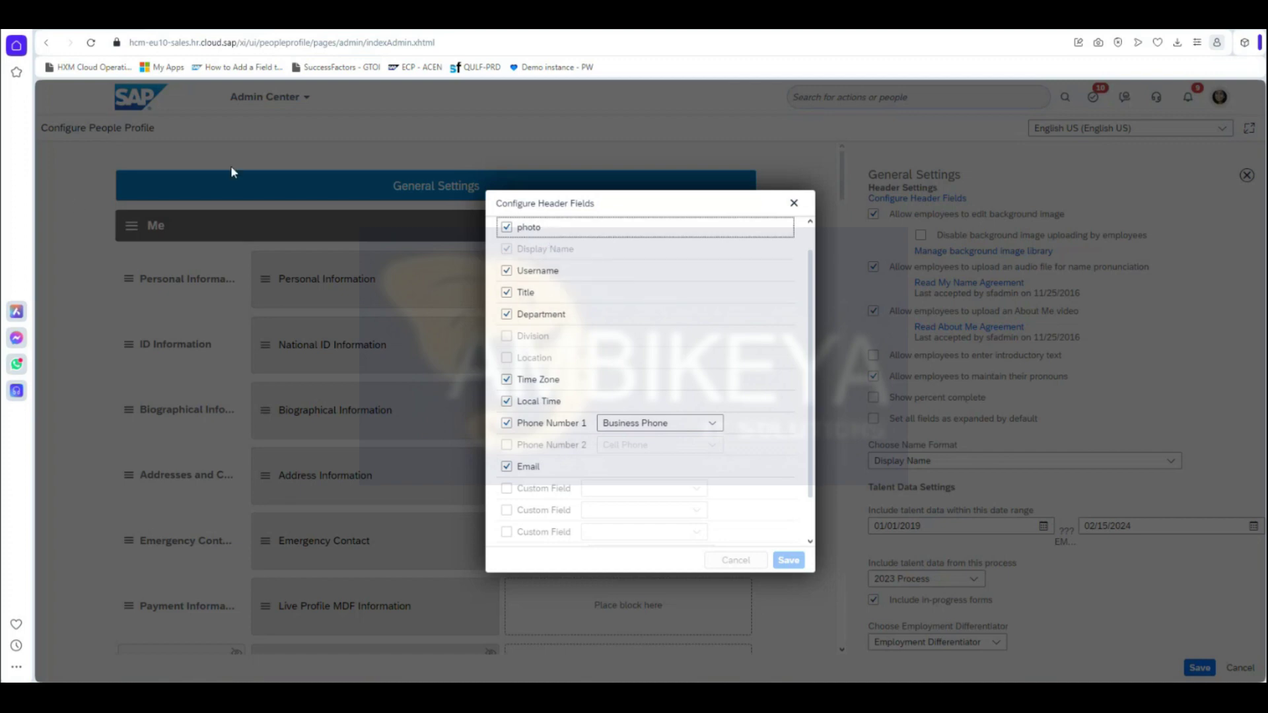
{"action": "left_click", "coordinate": [794, 203]}
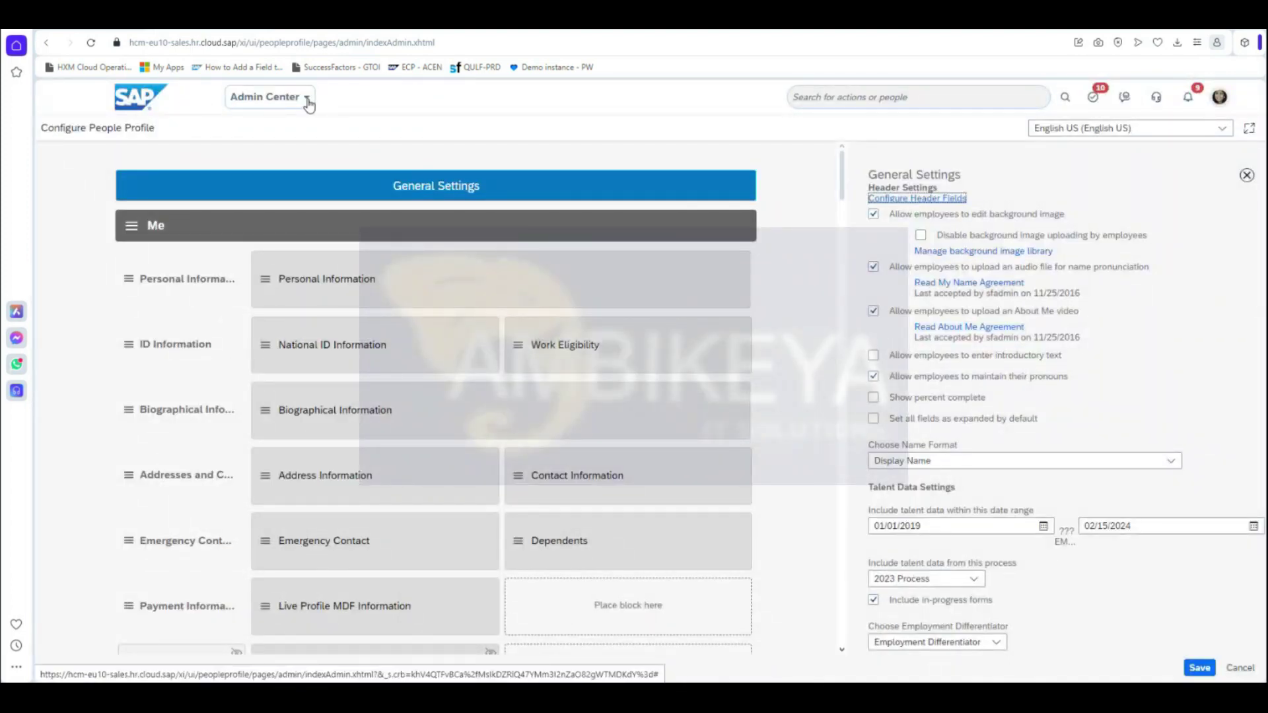
Open Admin Center in a new browser tab and switch to it.
{"action": "left_click", "coordinate": [306, 98]}
{"action": "right_click", "coordinate": [313, 141]}
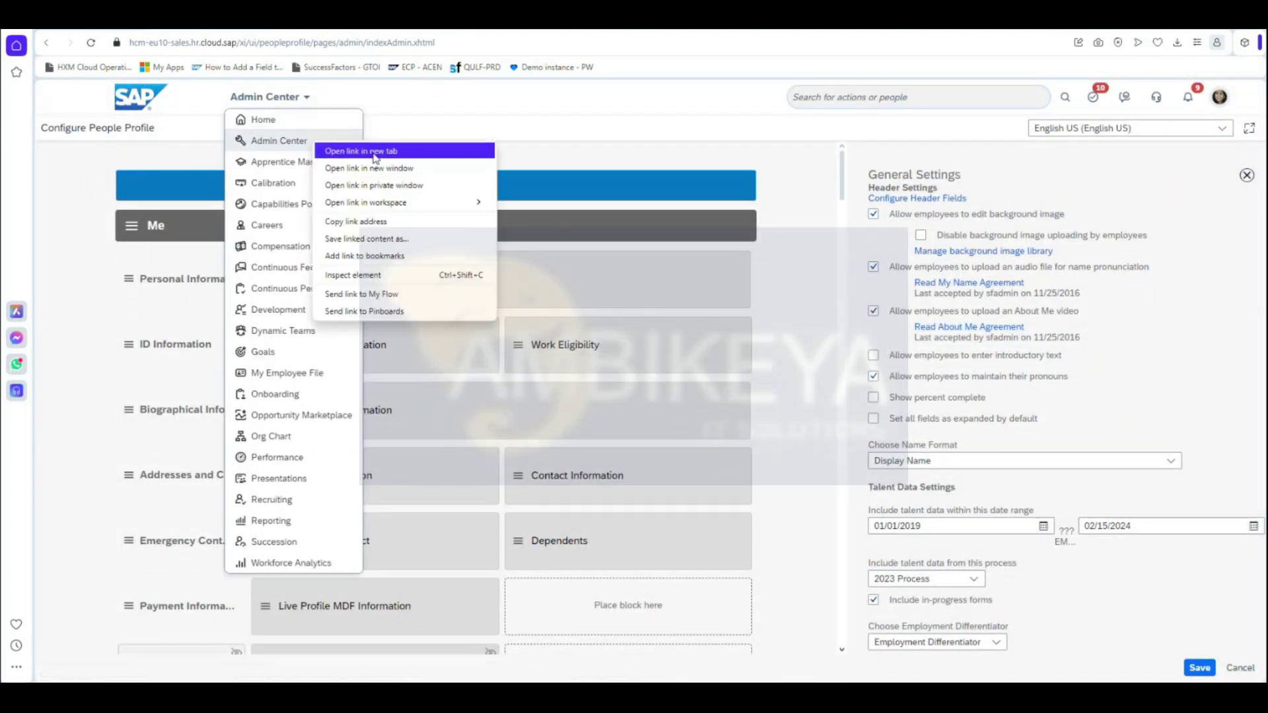
{"action": "left_click", "coordinate": [365, 171]}
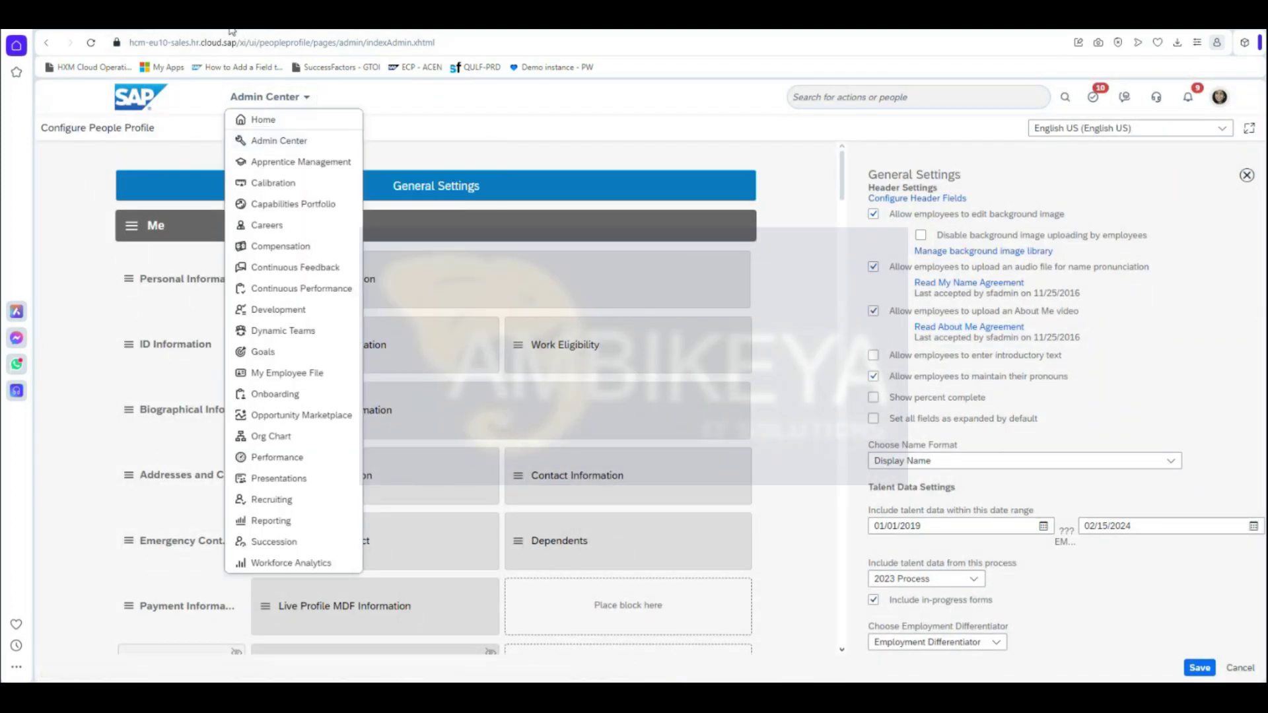
{"action": "left_click", "coordinate": [517, 109]}
{"action": "left_click", "coordinate": [206, 18]}
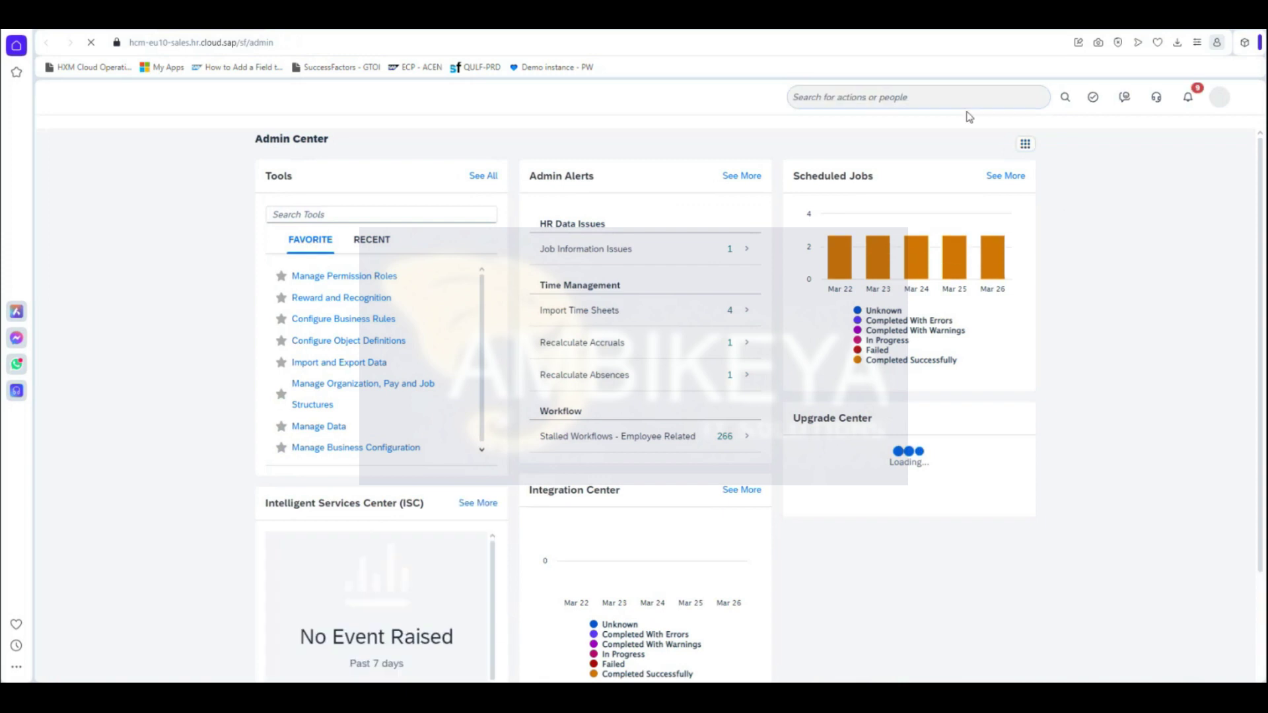
Search for an employee by first name, open the President SEA's profile and examine its header details.
{"action": "left_click", "coordinate": [928, 99]}
{"action": "type", "text": "Alex"}
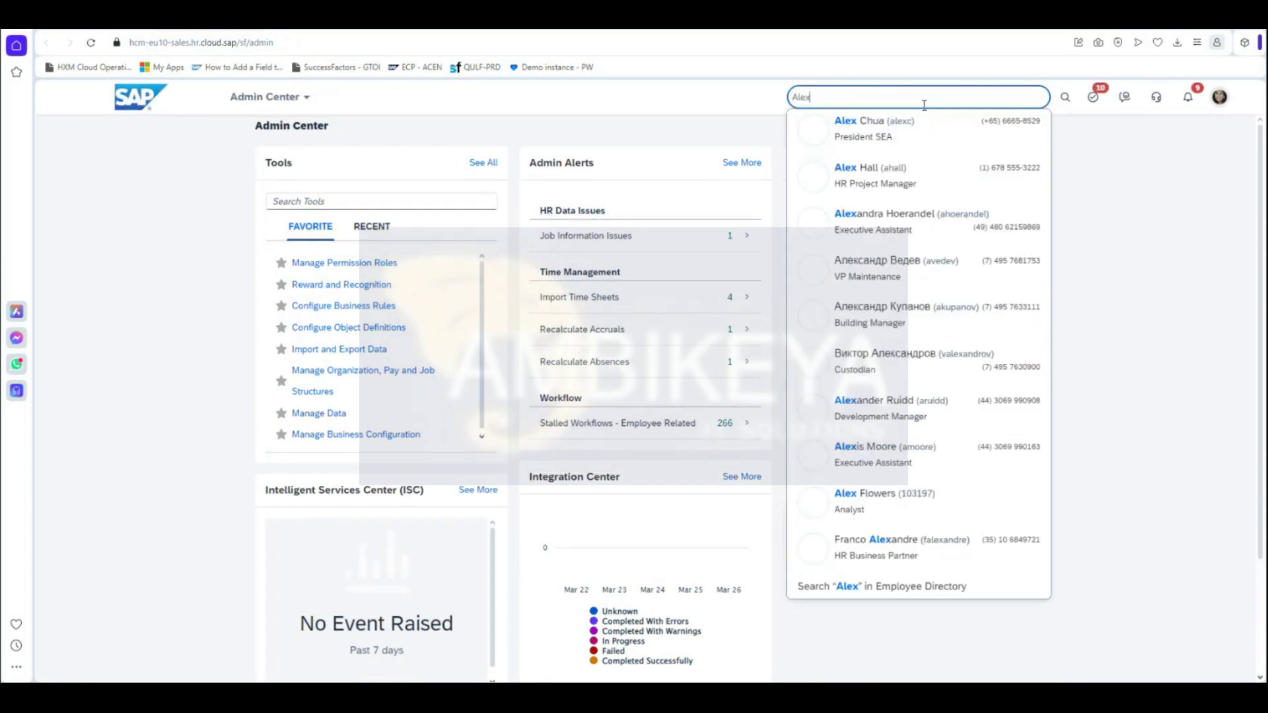
{"action": "left_click", "coordinate": [908, 130]}
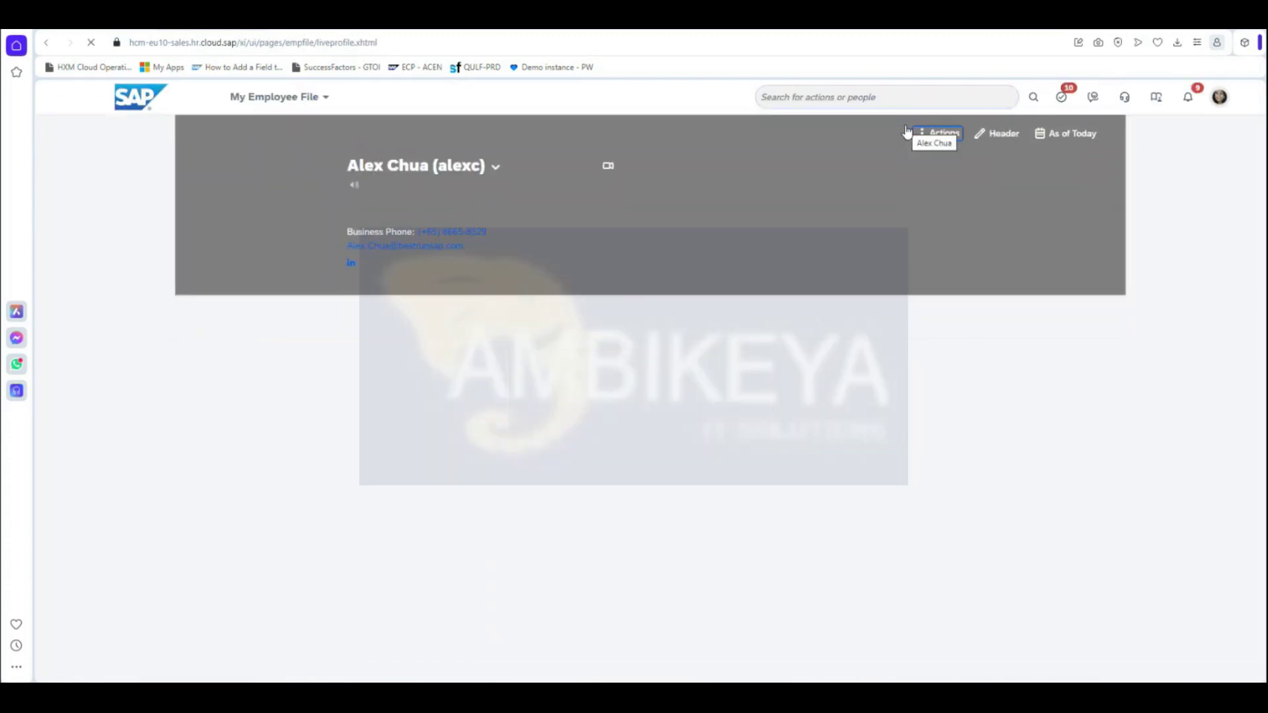
{"action": "left_click_drag", "start_coordinate": [343, 166], "coordinate": [627, 268]}
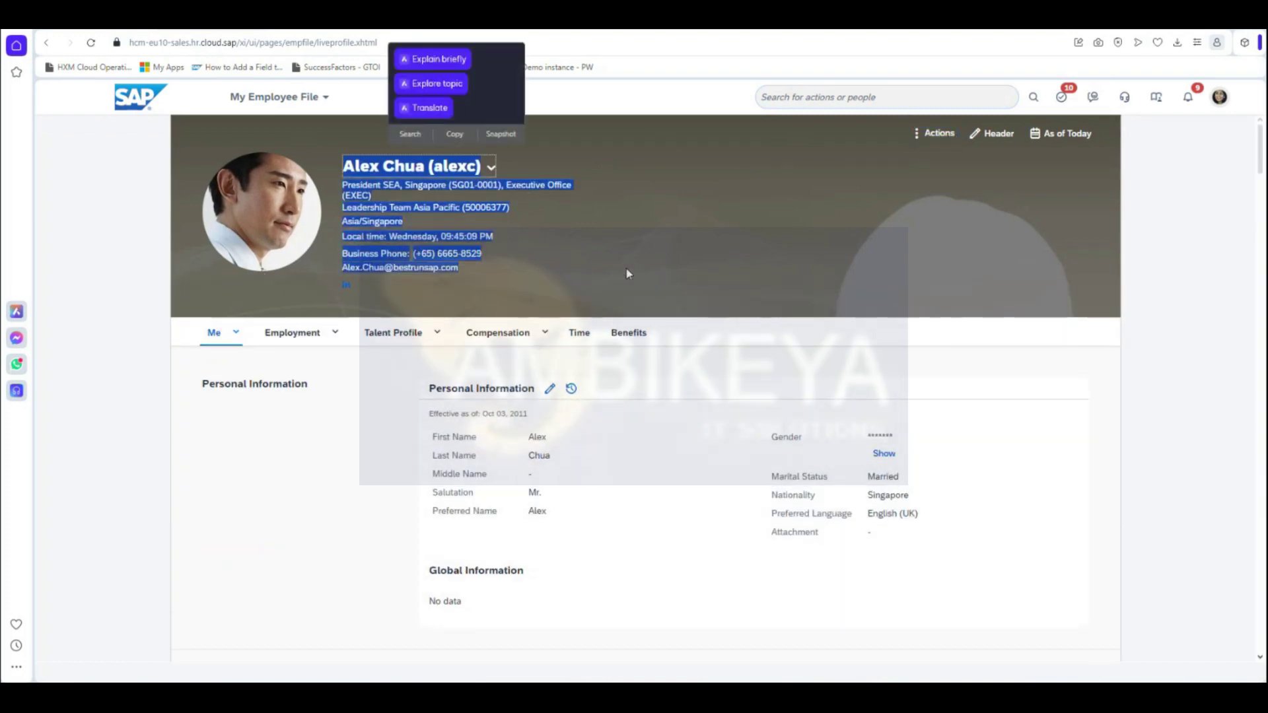
{"action": "left_click", "coordinate": [628, 265]}
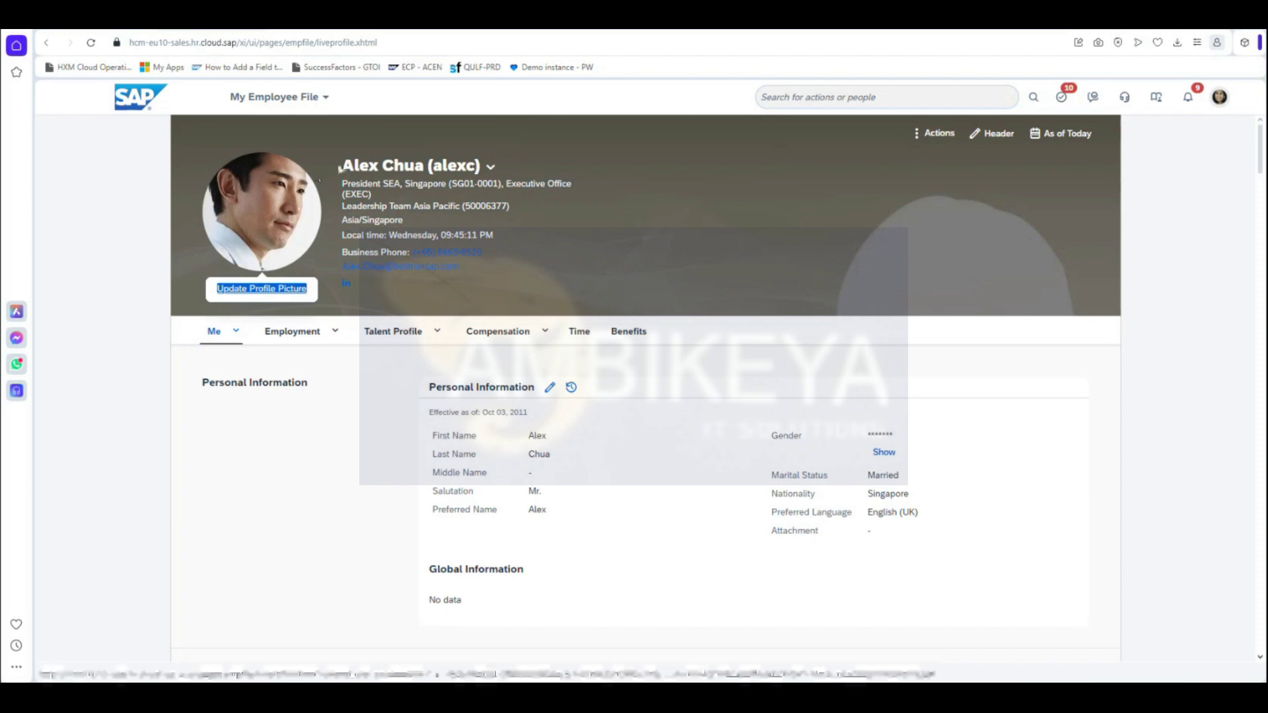
{"action": "left_click_drag", "start_coordinate": [341, 167], "coordinate": [553, 233]}
{"action": "left_click", "coordinate": [535, 212]}
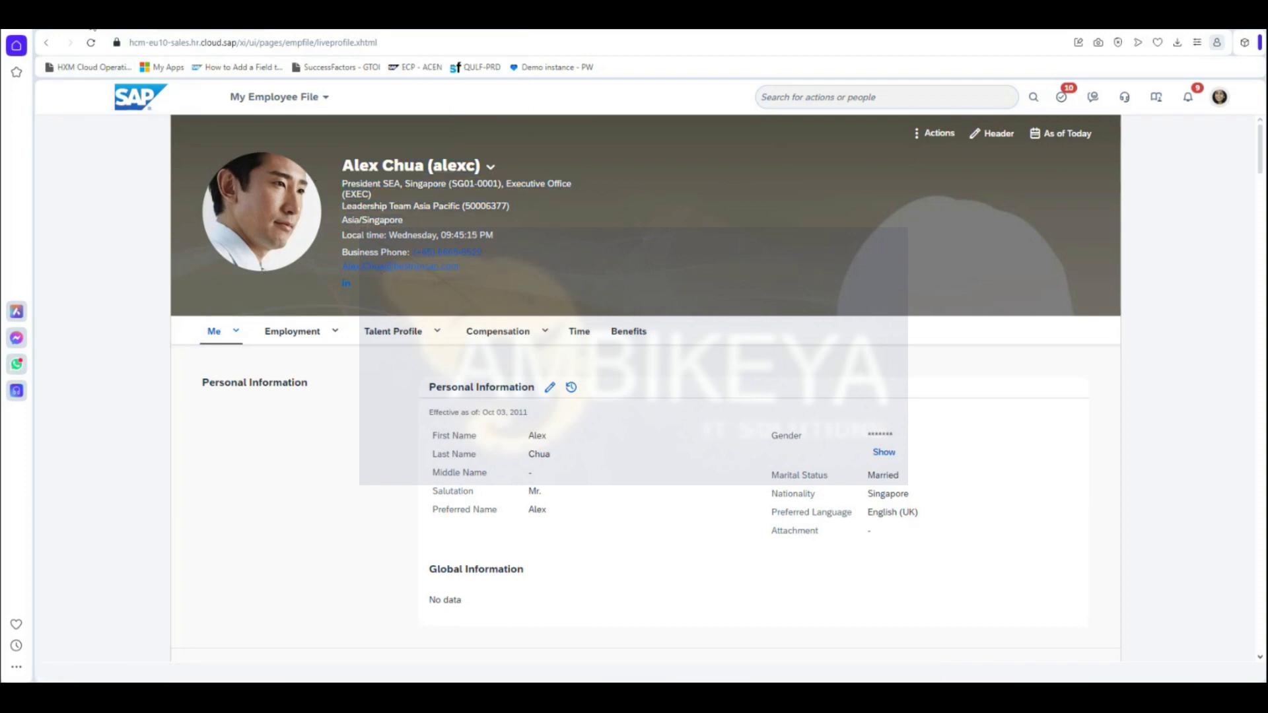
{"action": "left_click_drag", "start_coordinate": [481, 166], "coordinate": [433, 166]}
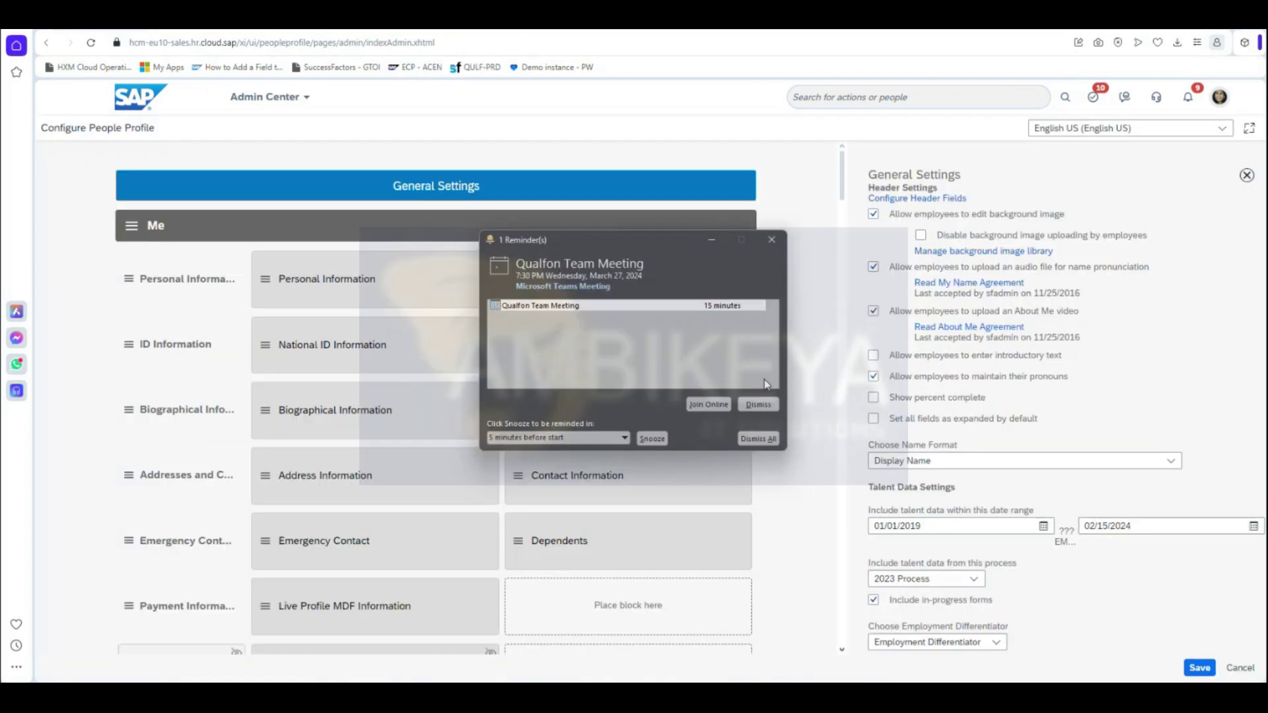
Dismiss all pending Outlook reminders, then close the employee switcher list and check the photo in the profile header.
{"action": "left_click", "coordinate": [759, 439]}
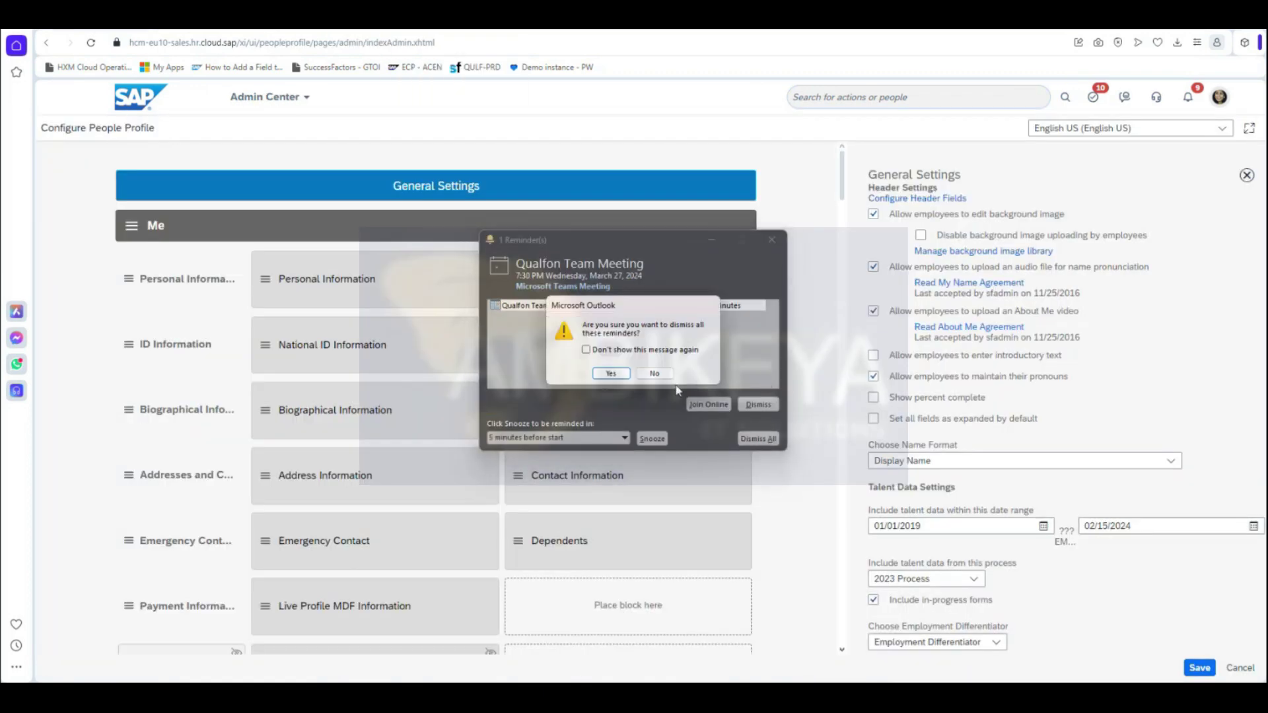
{"action": "left_click", "coordinate": [611, 373]}
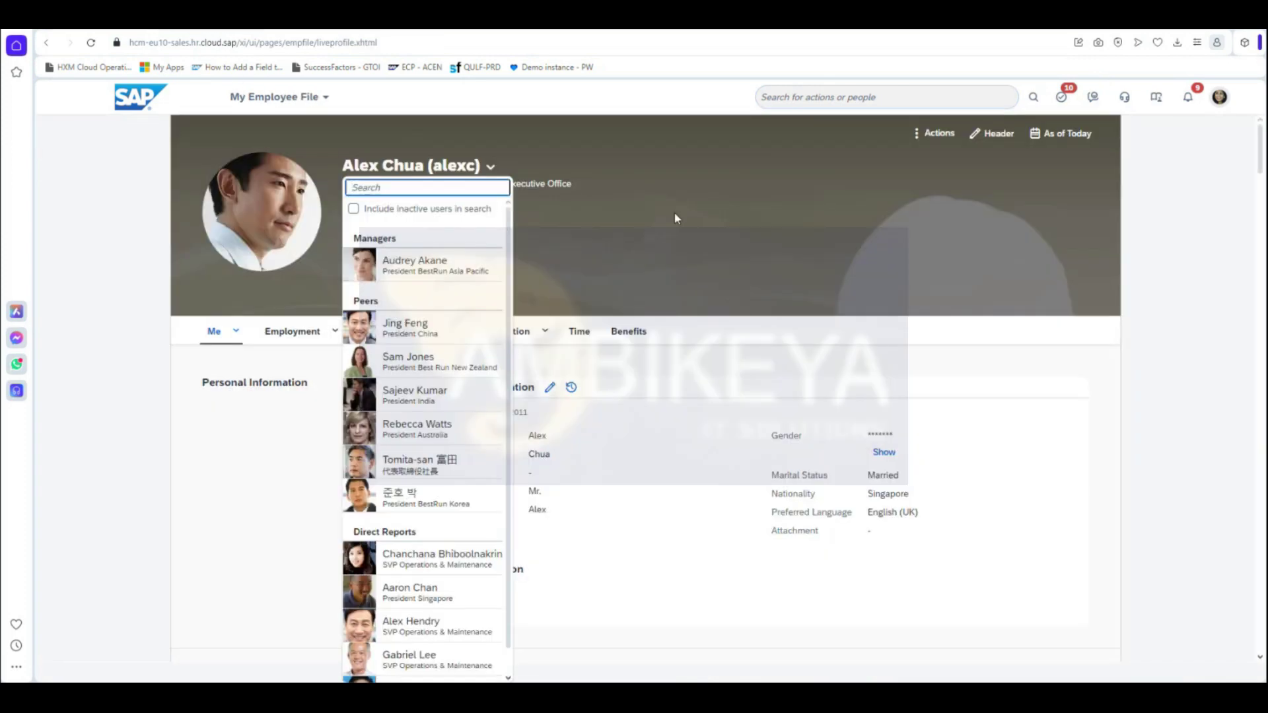
{"action": "left_click", "coordinate": [674, 215]}
{"action": "left_click_drag", "start_coordinate": [201, 146], "coordinate": [259, 304]}
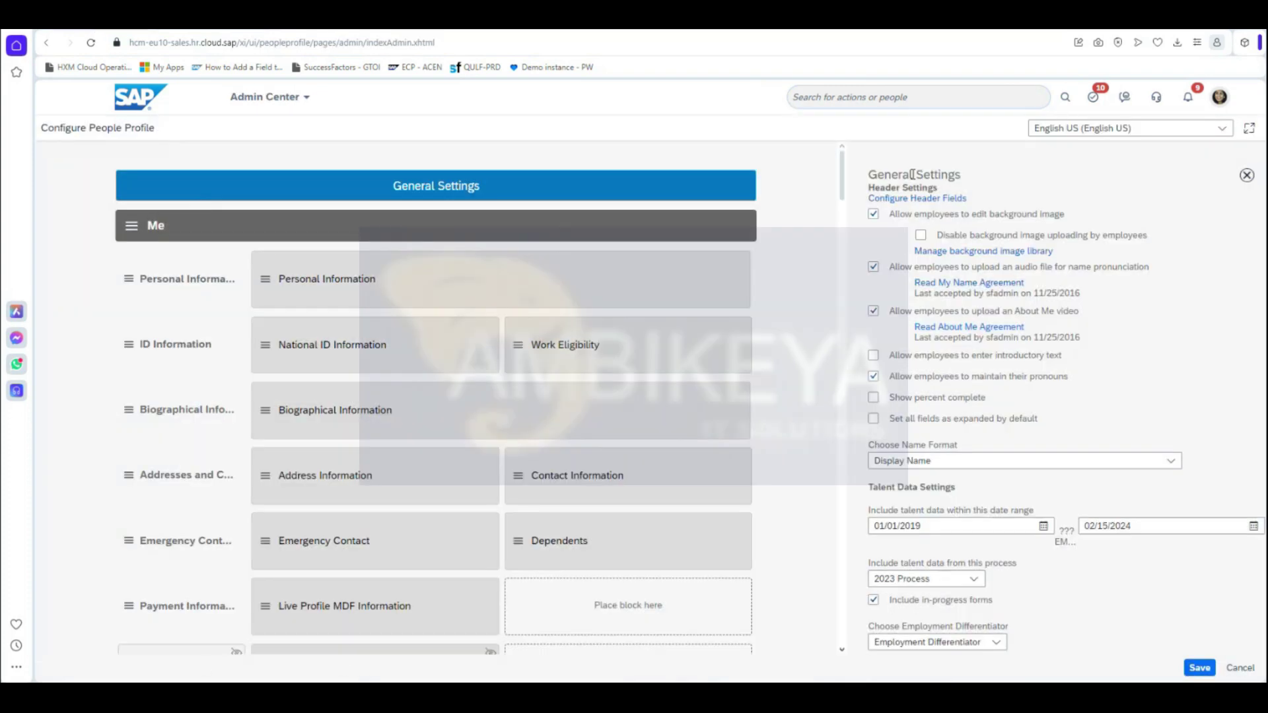
Open the people profile's header field configuration and include Division and Location in the header.
{"action": "left_click", "coordinate": [915, 199]}
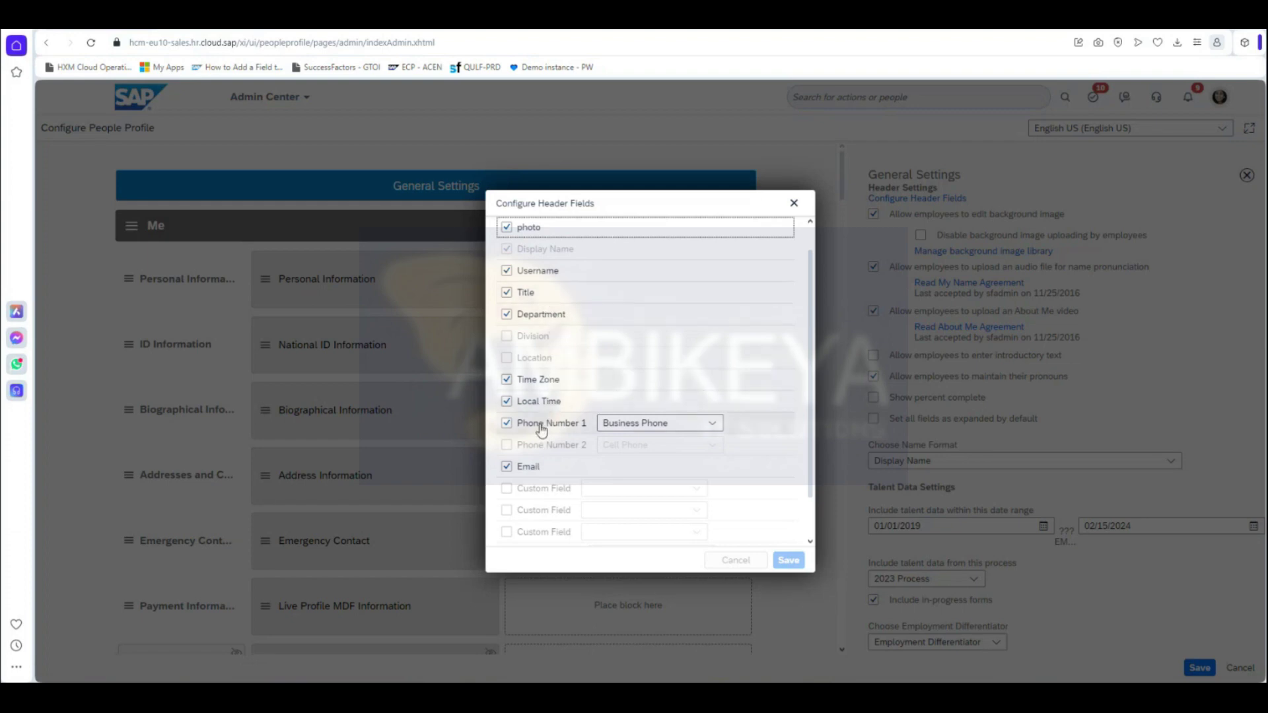
{"action": "scroll", "coordinate": [669, 495], "scroll_direction": "down", "scroll_amount": 2}
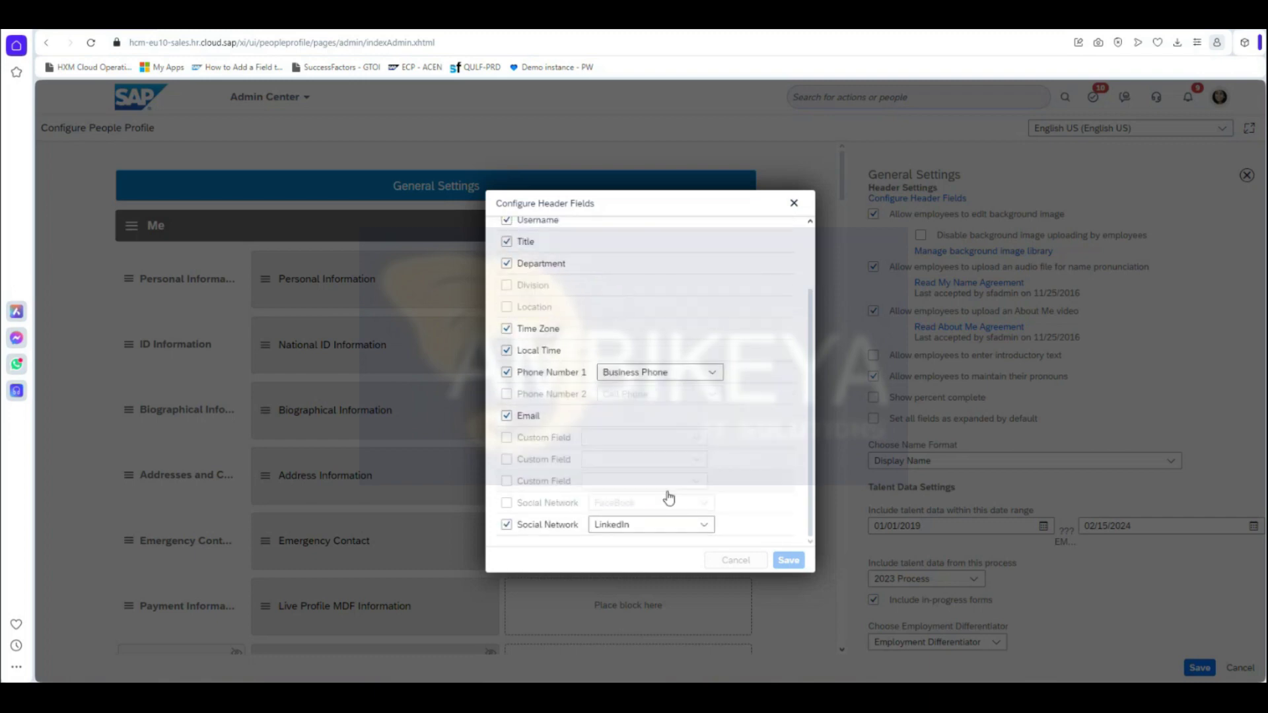
{"action": "scroll", "coordinate": [566, 494], "scroll_direction": "up", "scroll_amount": 3}
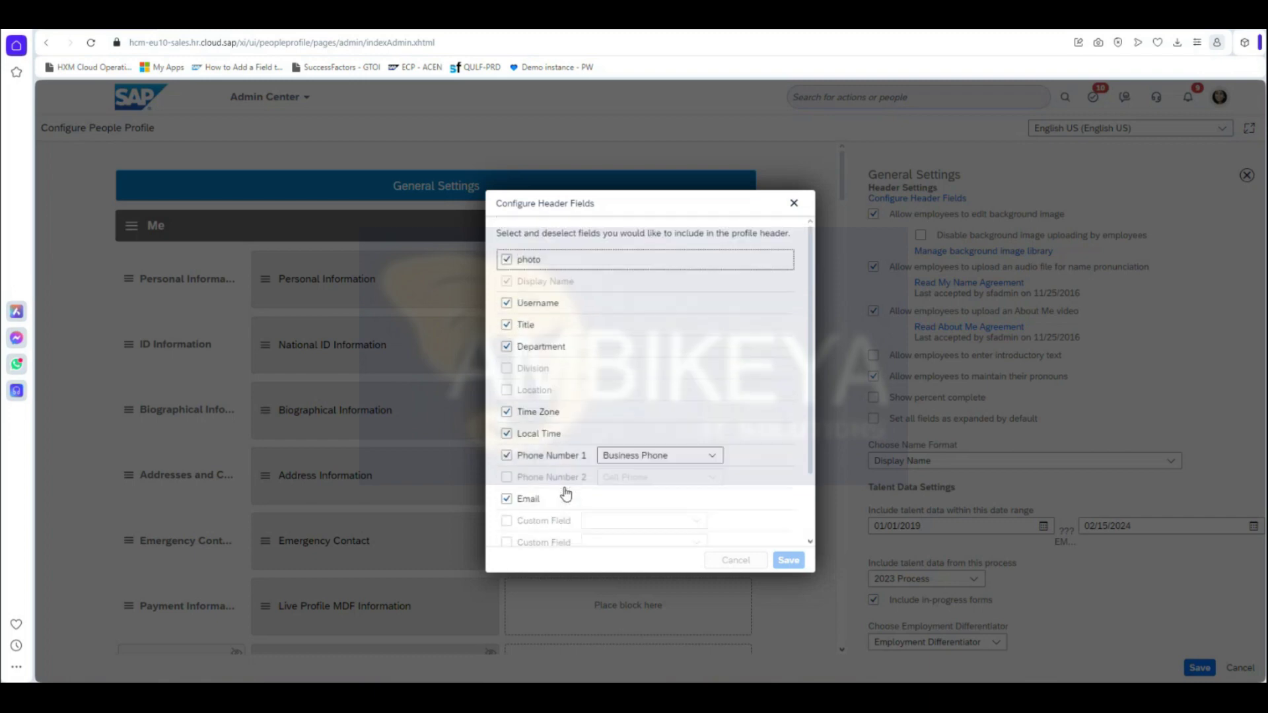
{"action": "left_click", "coordinate": [506, 369]}
{"action": "left_click", "coordinate": [506, 391]}
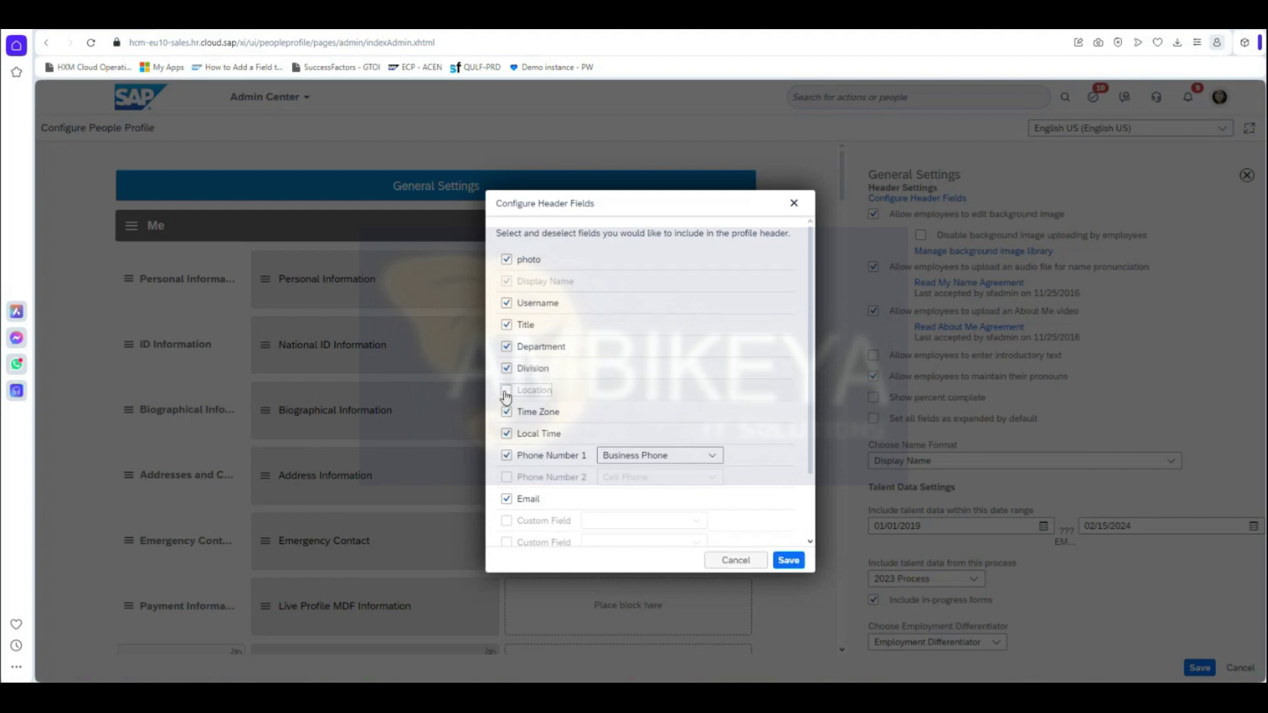
{"action": "left_click", "coordinate": [510, 282]}
{"action": "scroll", "coordinate": [525, 419], "scroll_direction": "down", "scroll_amount": 2}
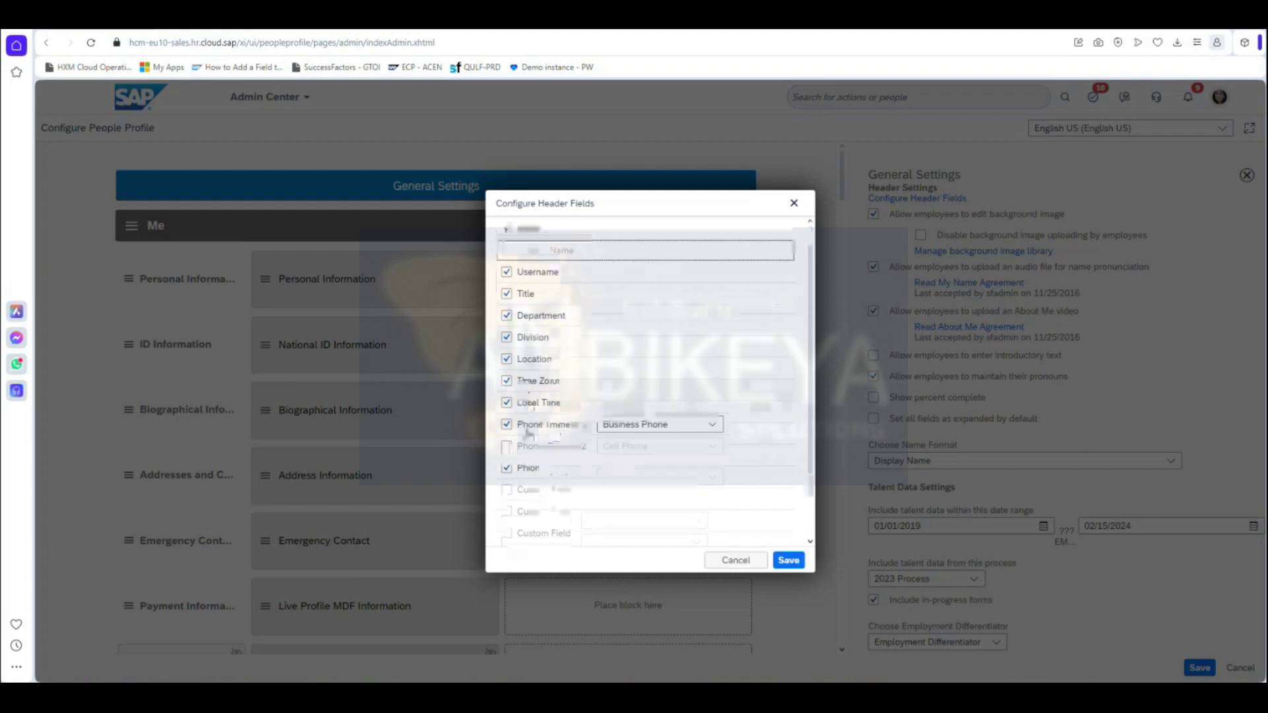
Switch Phone Number 2 and the first Custom Field on and back off, reviewing the selectable custom fields.
{"action": "left_click", "coordinate": [506, 395]}
{"action": "left_click", "coordinate": [507, 395]}
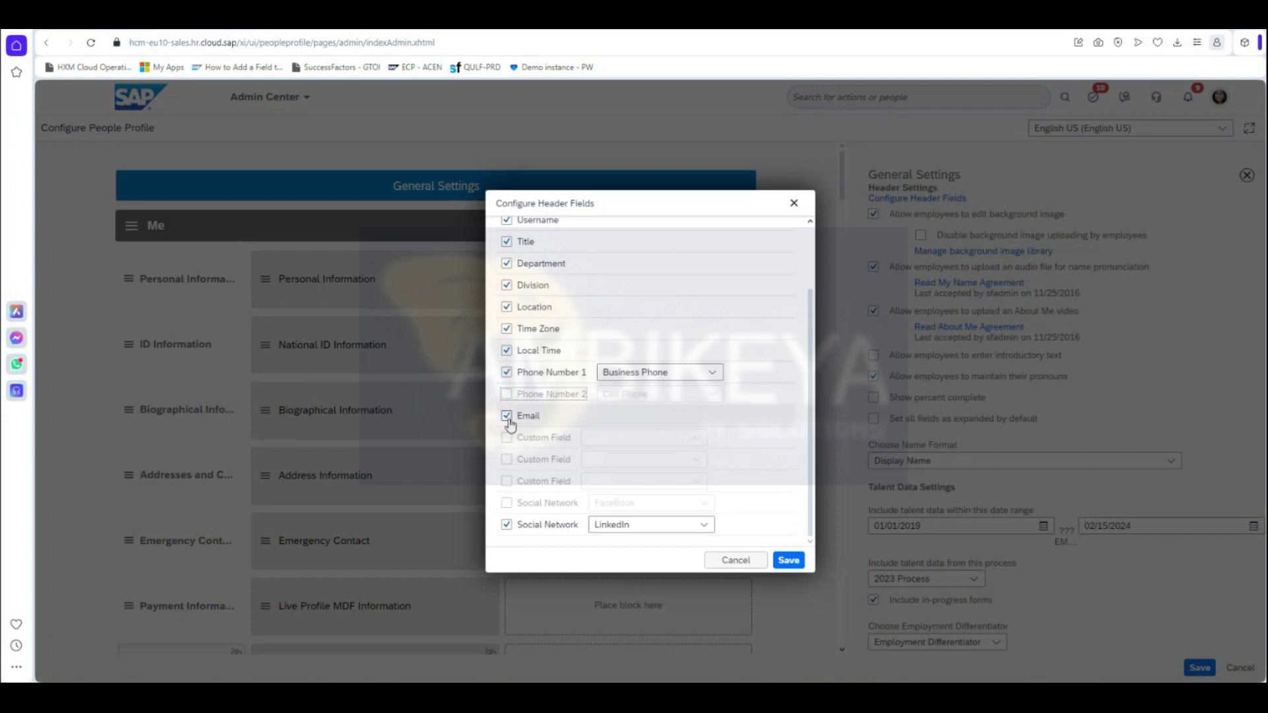
{"action": "left_click", "coordinate": [506, 438]}
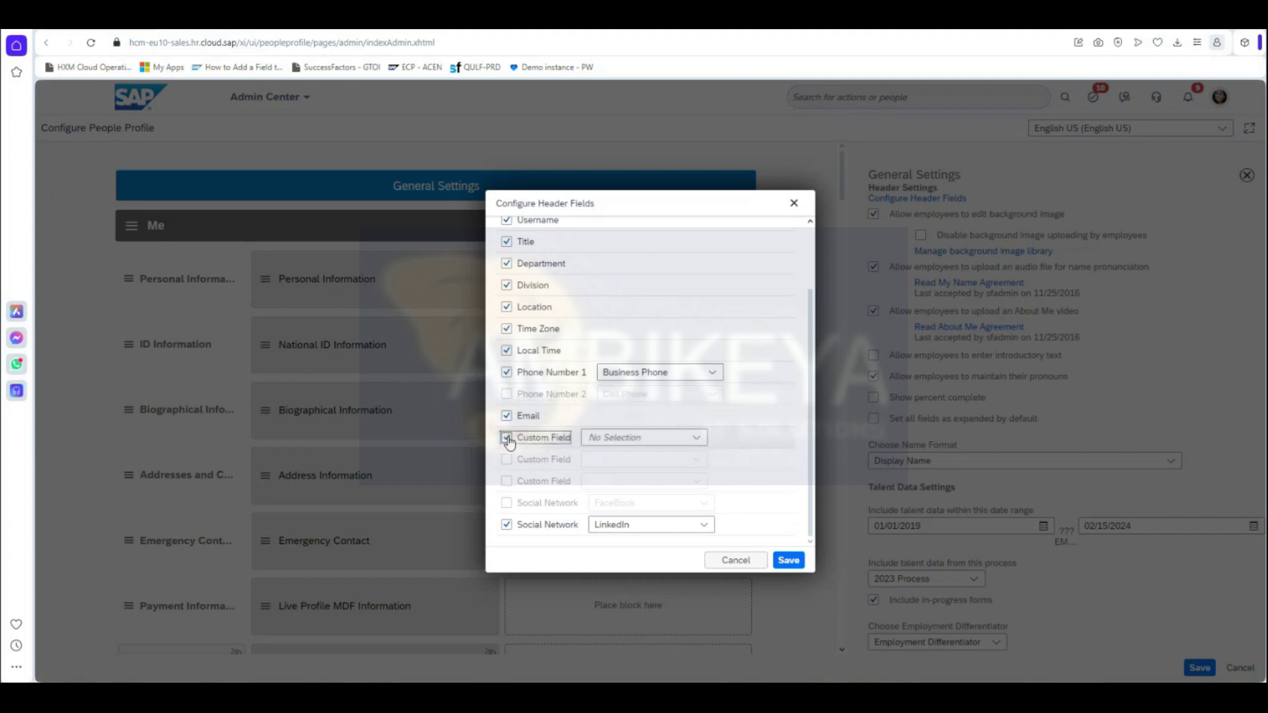
{"action": "left_click", "coordinate": [699, 440]}
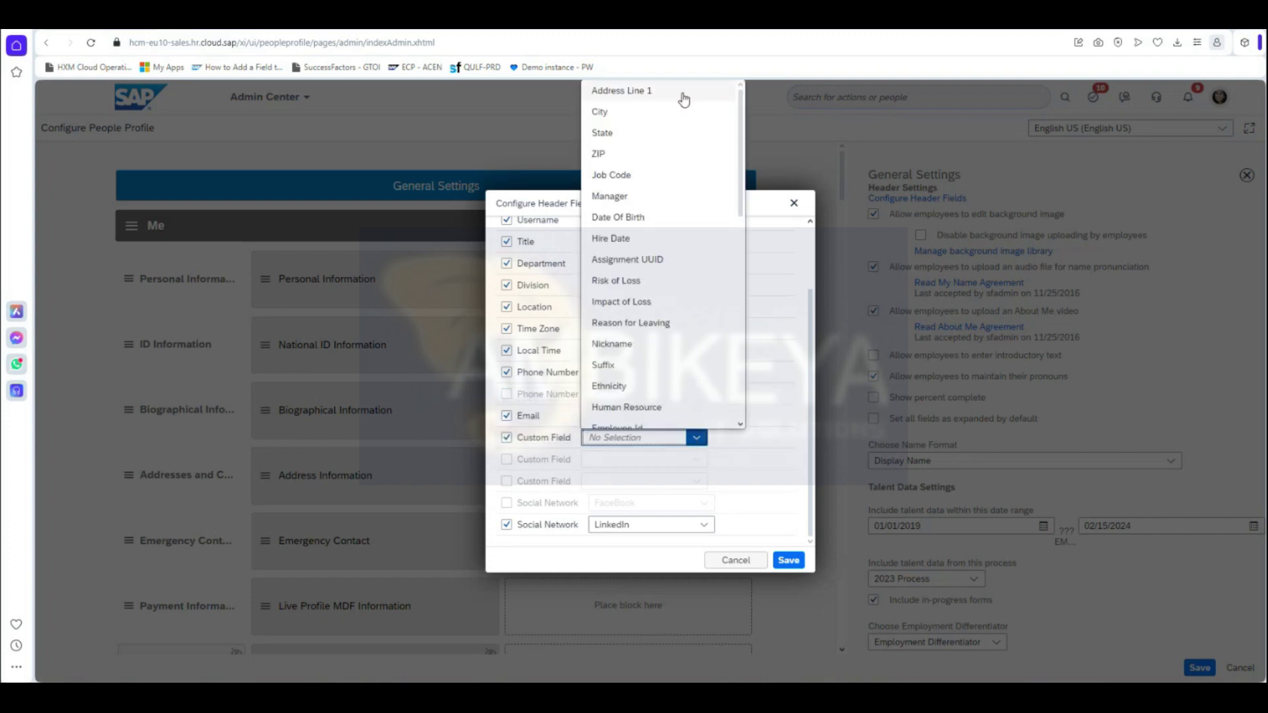
{"action": "scroll", "coordinate": [657, 411], "scroll_direction": "down", "scroll_amount": 5}
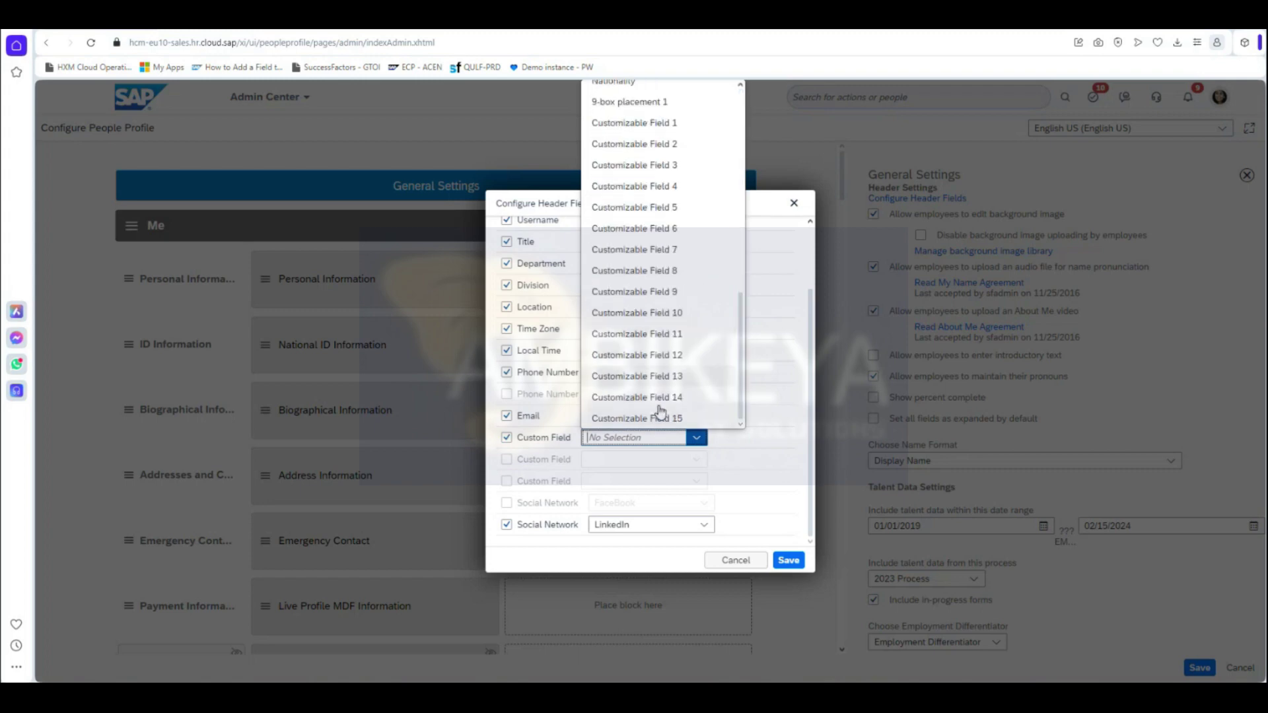
{"action": "scroll", "coordinate": [661, 413], "scroll_direction": "up", "scroll_amount": 10}
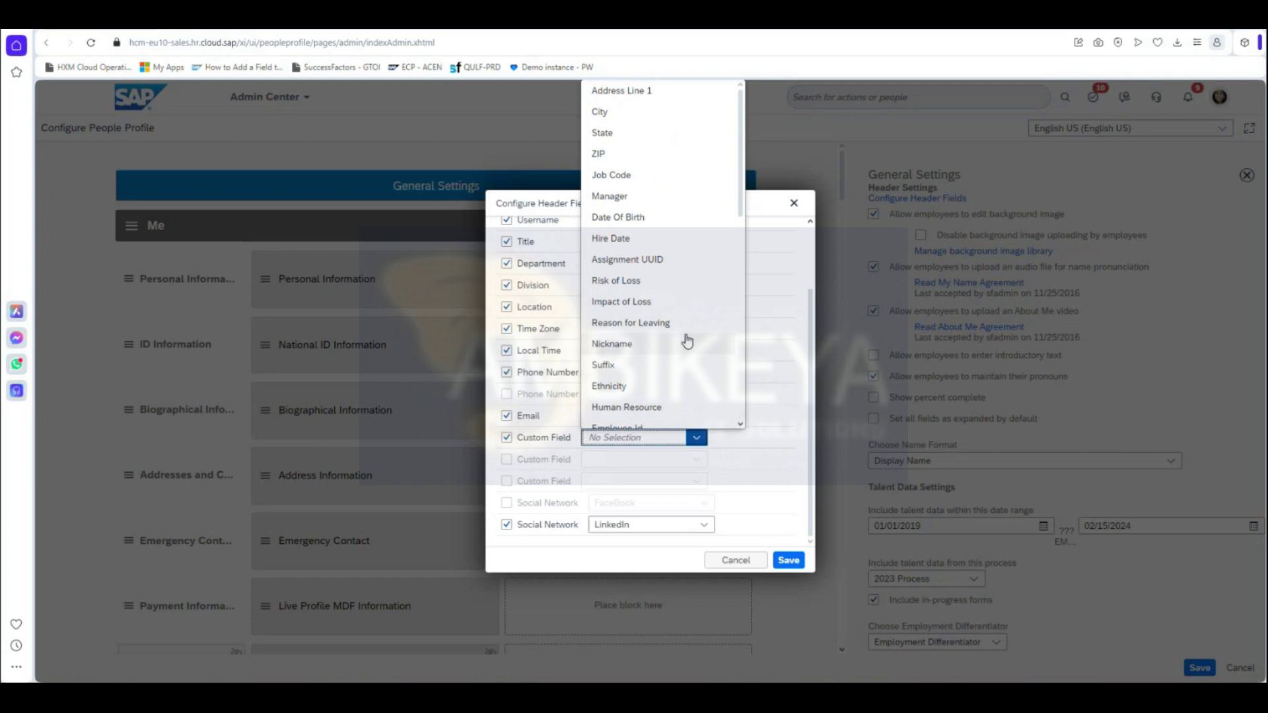
{"action": "left_click", "coordinate": [507, 437]}
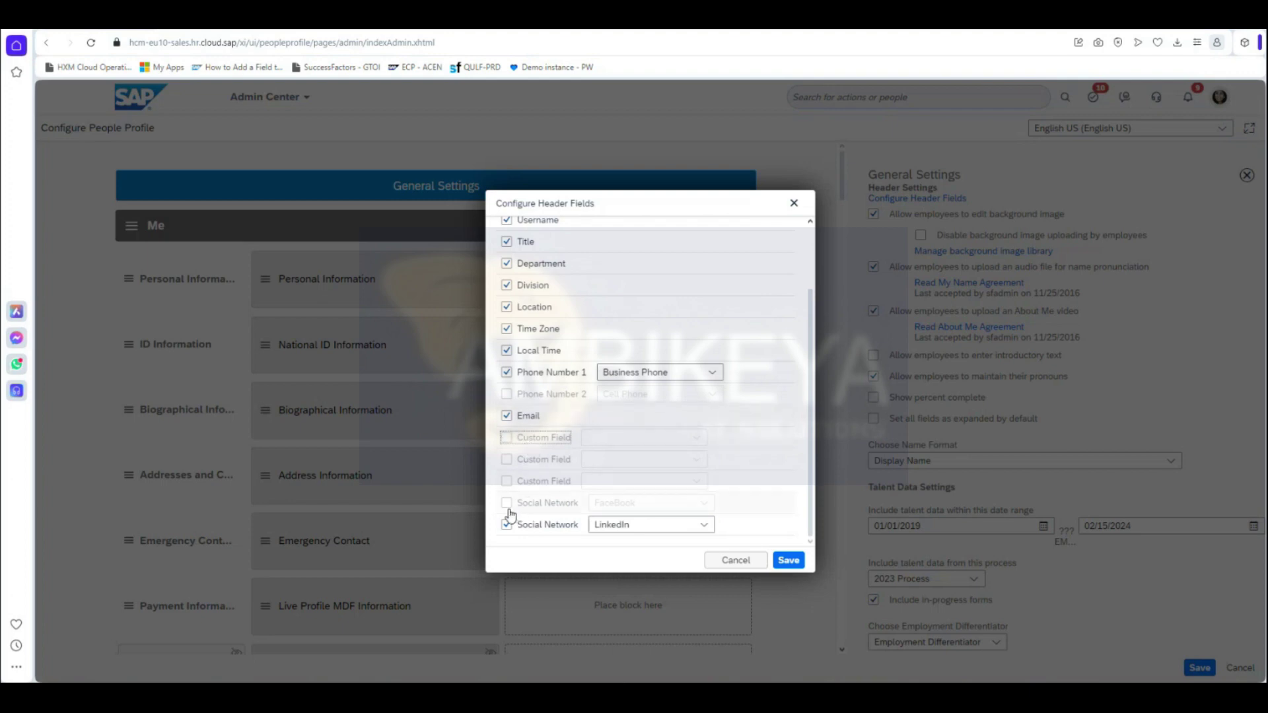
Switch the FaceBook social network field on, check its options and switch it back off.
{"action": "left_click", "coordinate": [508, 504]}
{"action": "left_click", "coordinate": [706, 503]}
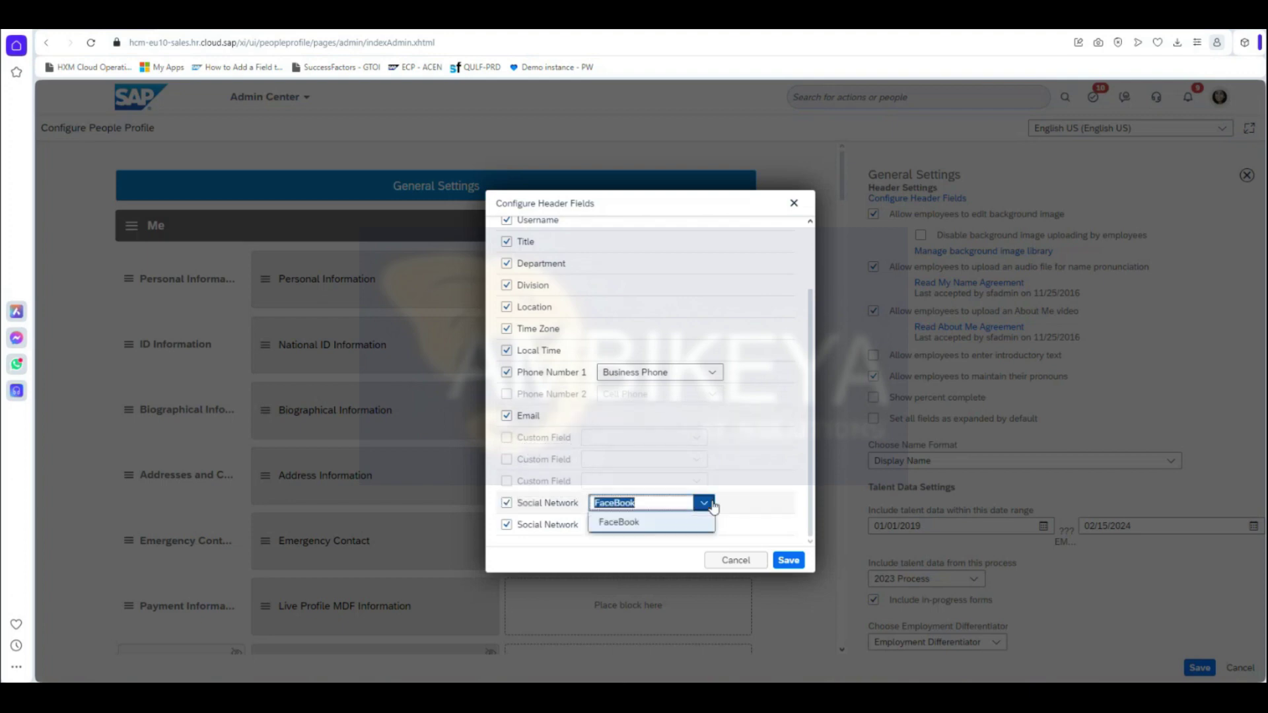
{"action": "left_click", "coordinate": [712, 506]}
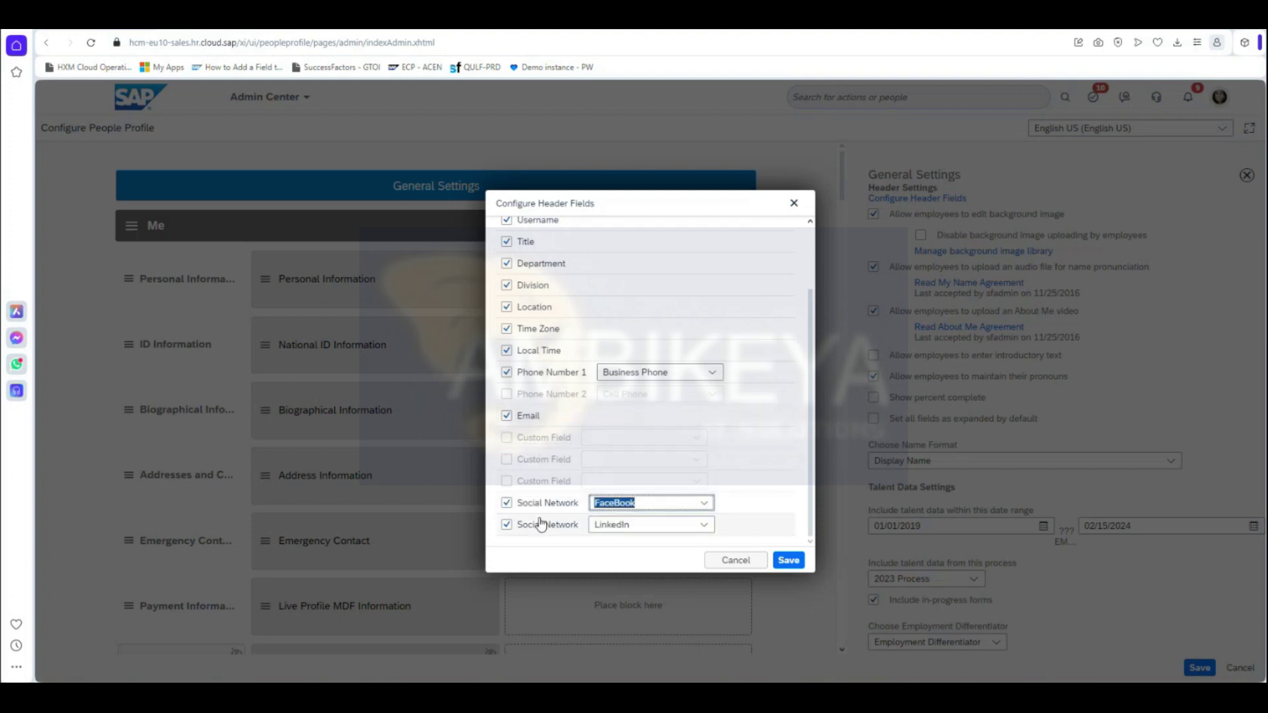
{"action": "left_click", "coordinate": [508, 504]}
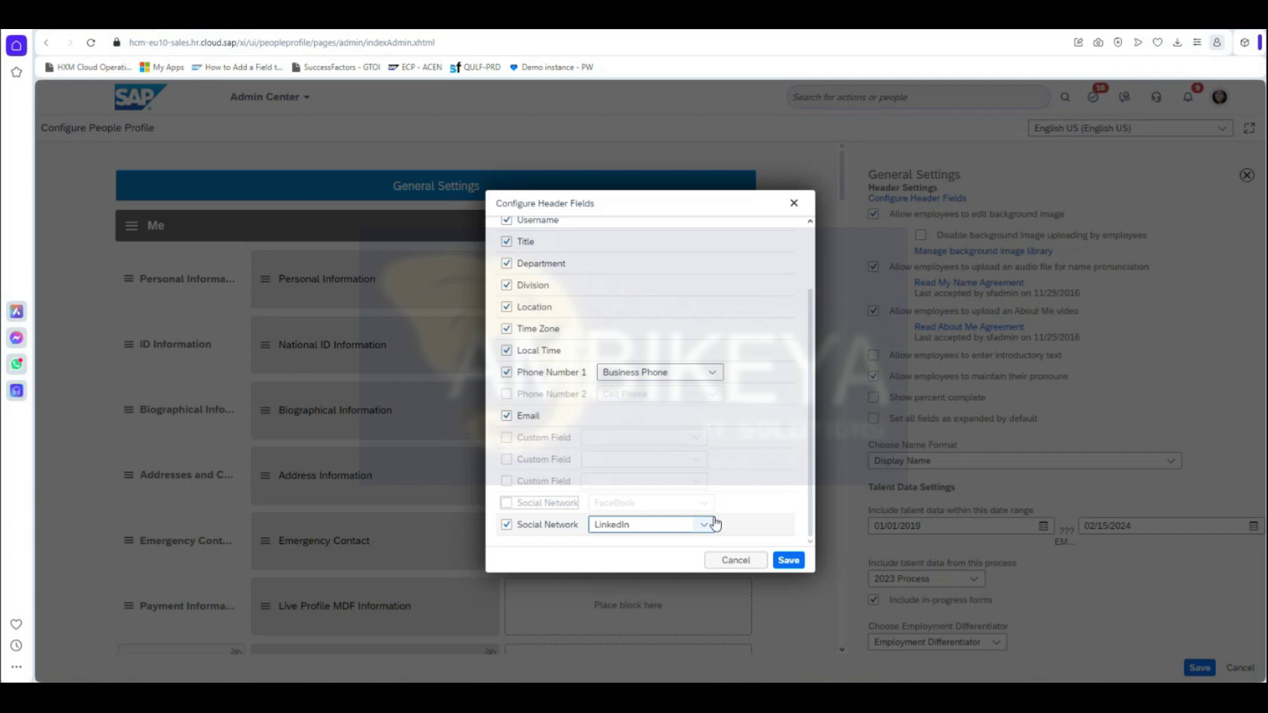
Save the header field selection and the people profile's General Settings.
{"action": "scroll", "coordinate": [700, 391], "scroll_direction": "up", "scroll_amount": 2}
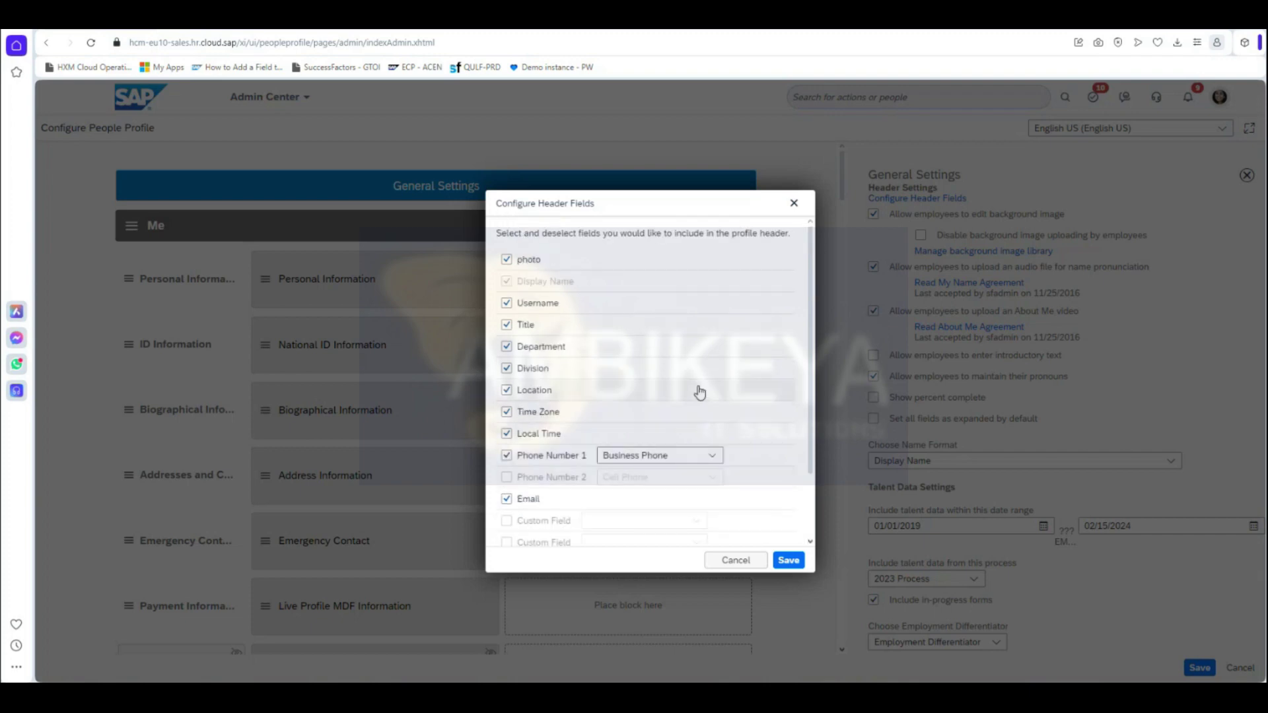
{"action": "left_click", "coordinate": [796, 562]}
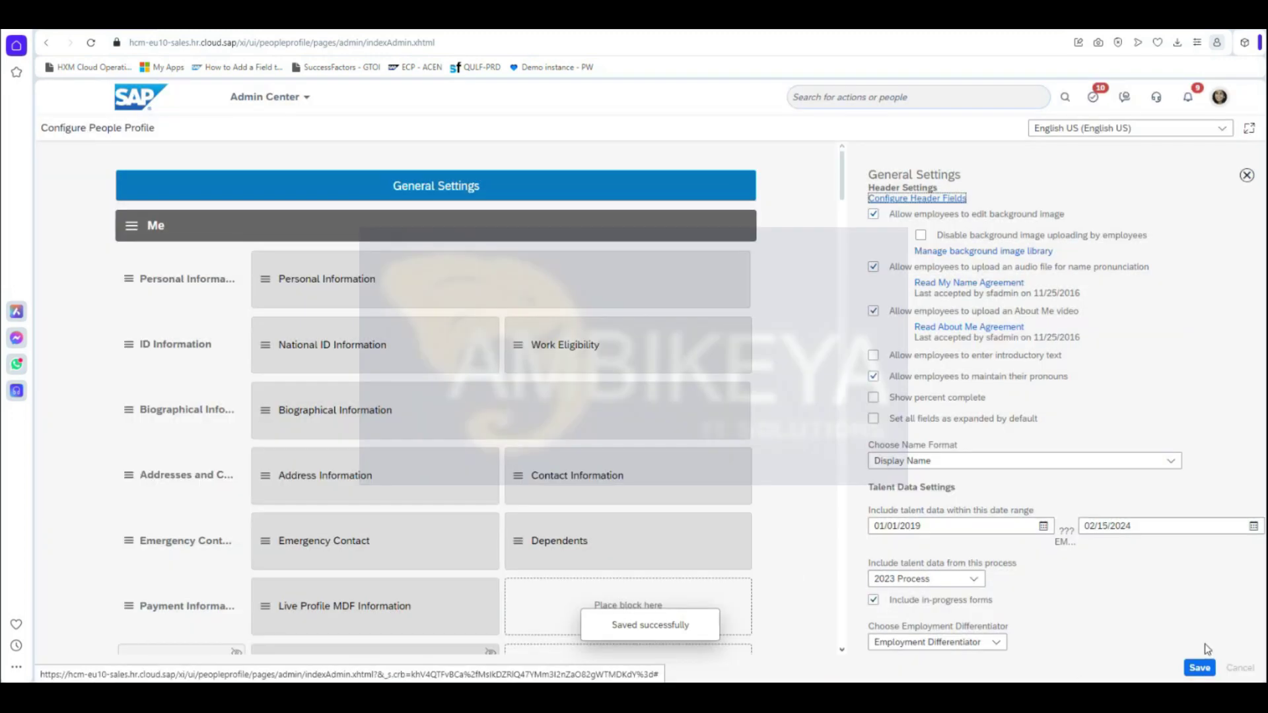
{"action": "left_click", "coordinate": [1204, 669]}
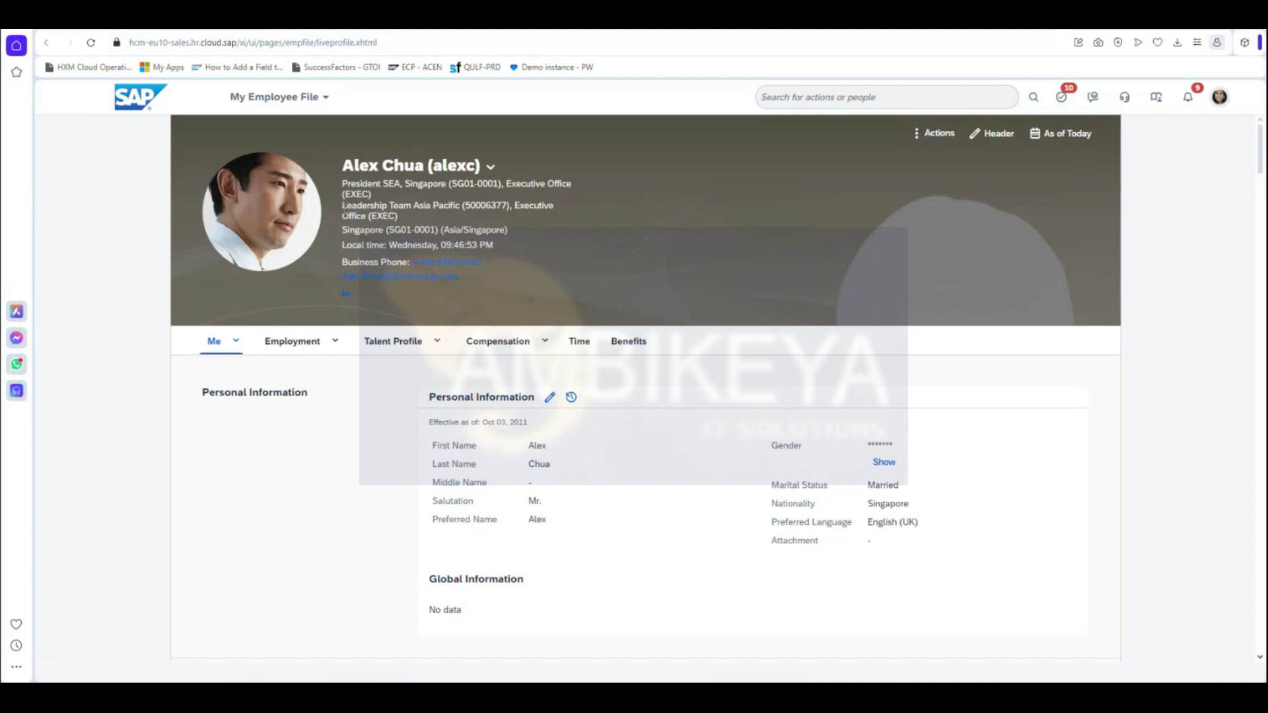
Check the division and location in the employee's profile header, open the LinkedIn link and close its tab.
{"action": "triple_click", "coordinate": [343, 206]}
{"action": "left_click", "coordinate": [500, 242]}
{"action": "left_click", "coordinate": [345, 295]}
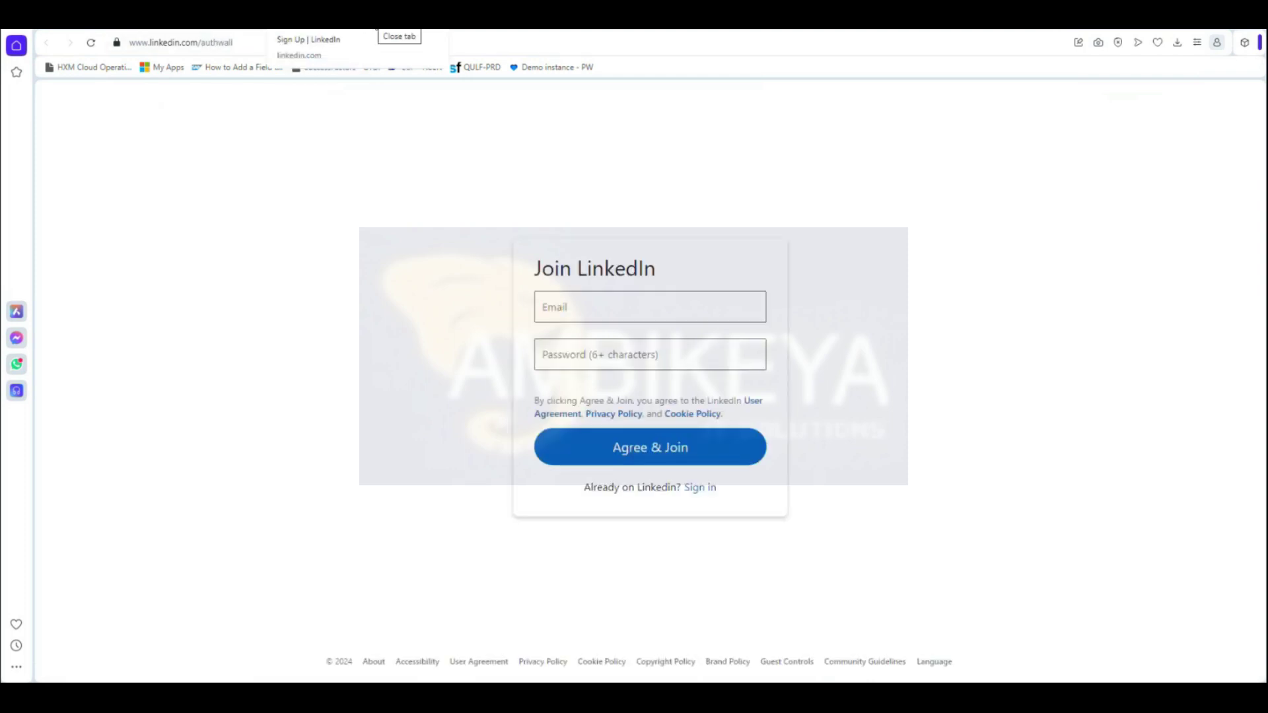
{"action": "left_click", "coordinate": [376, 31]}
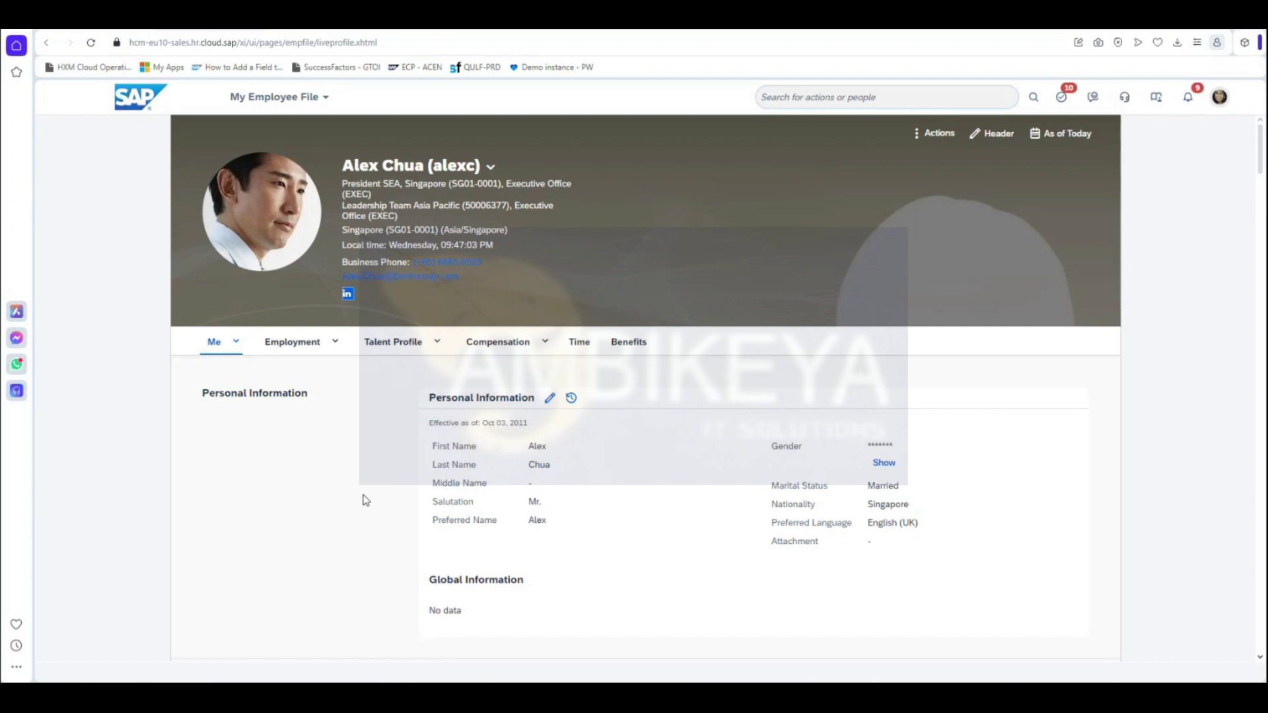
Look over the employee's personal information sections and re-examine the full set of profile header details.
{"action": "scroll", "coordinate": [336, 575], "scroll_direction": "down", "scroll_amount": 5}
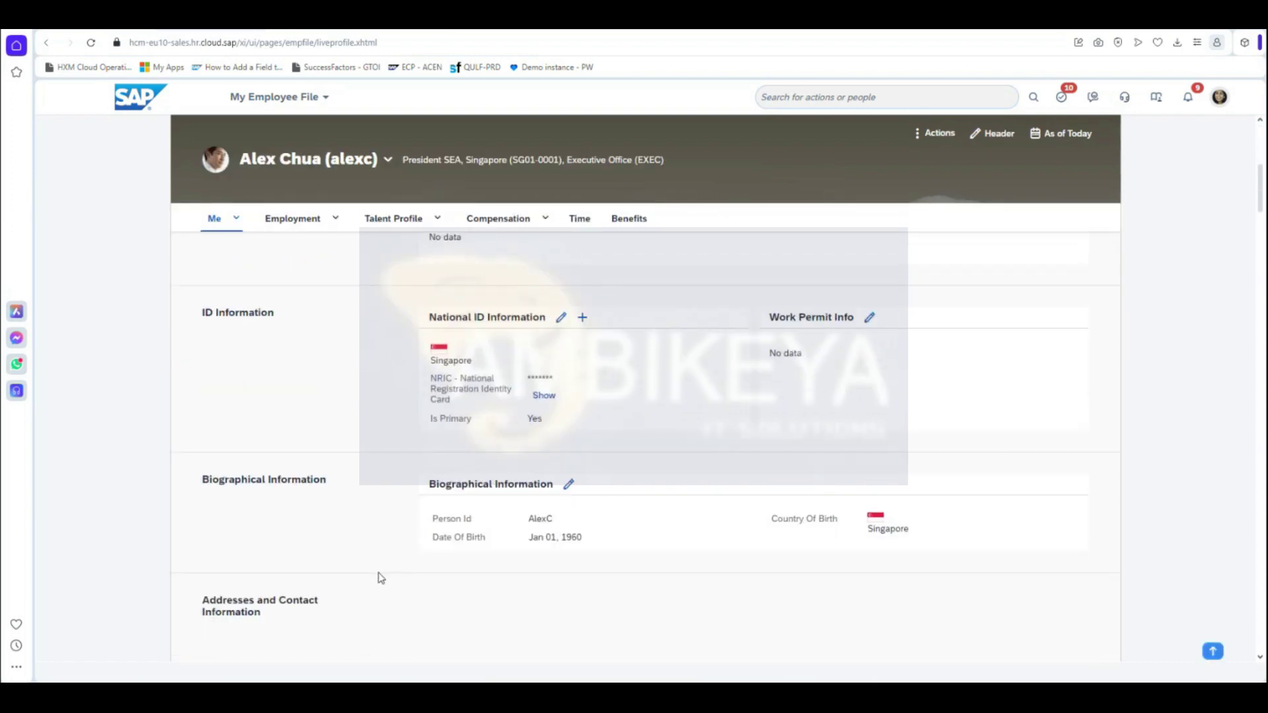
{"action": "scroll", "coordinate": [380, 578], "scroll_direction": "up", "scroll_amount": 5}
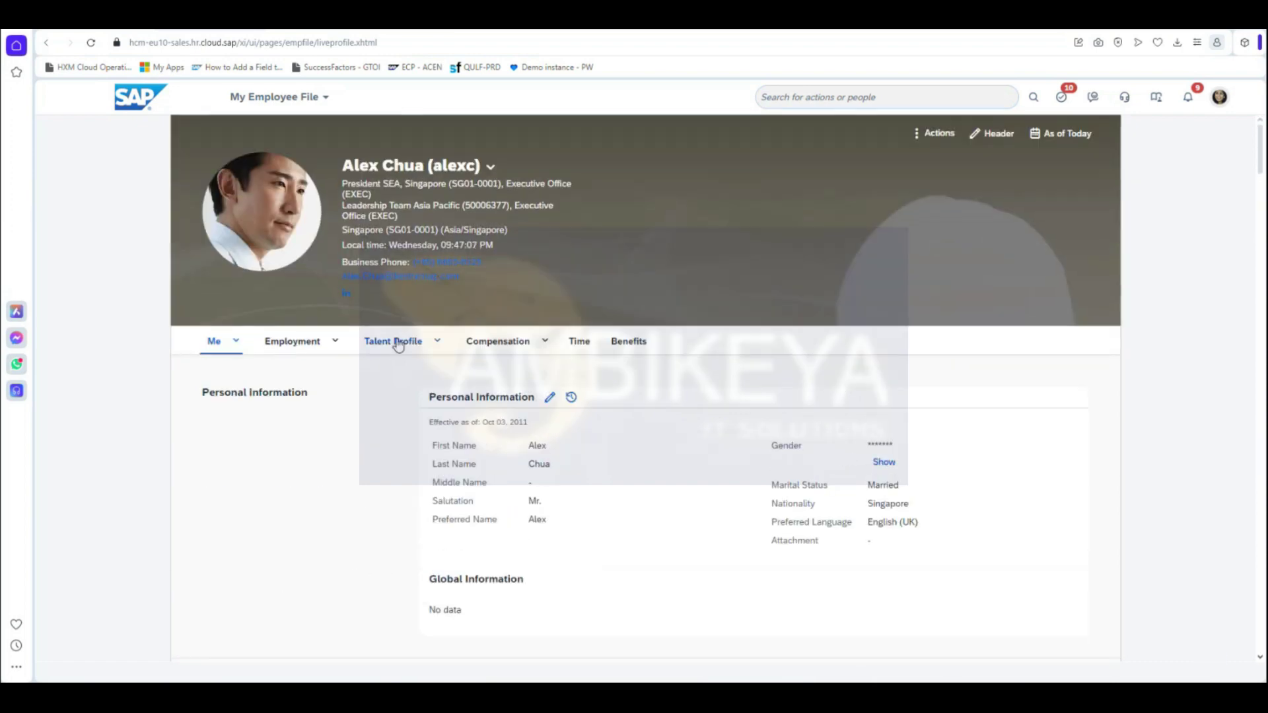
{"action": "left_click_drag", "start_coordinate": [493, 286], "coordinate": [327, 280]}
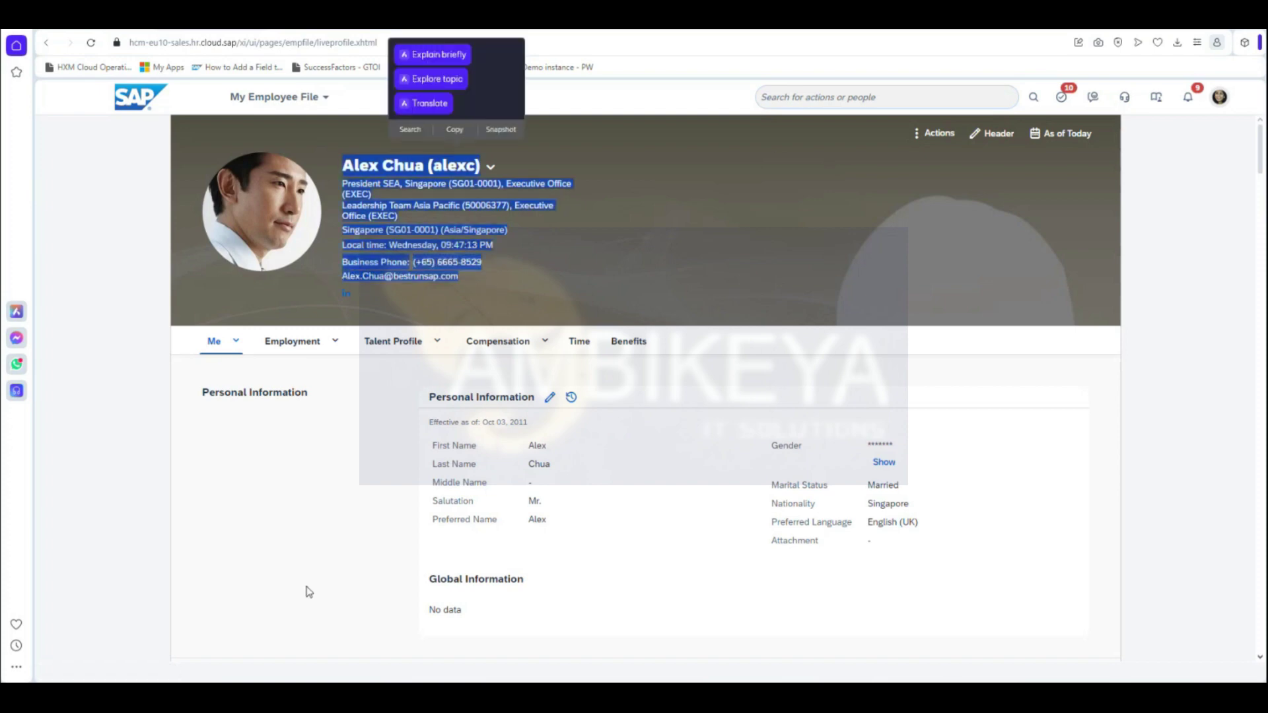
{"action": "left_click", "coordinate": [335, 502]}
{"action": "left_click_drag", "start_coordinate": [358, 299], "coordinate": [335, 293]}
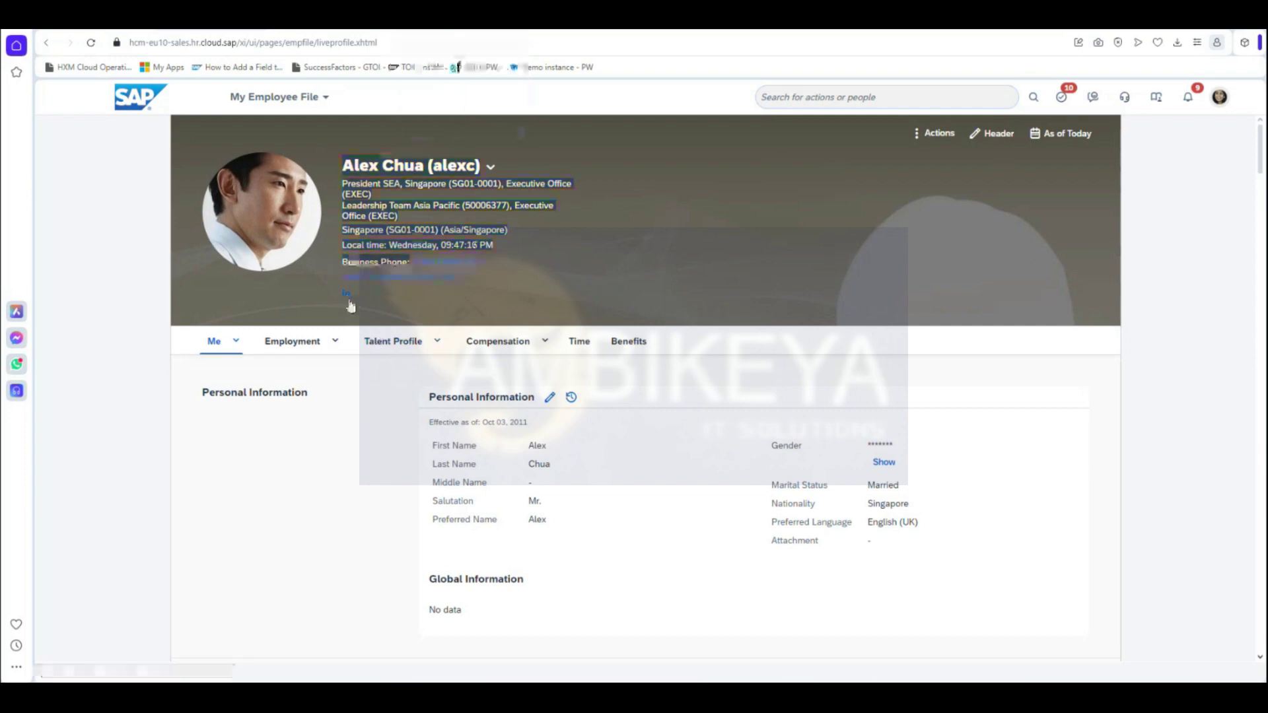
{"action": "left_click", "coordinate": [351, 305]}
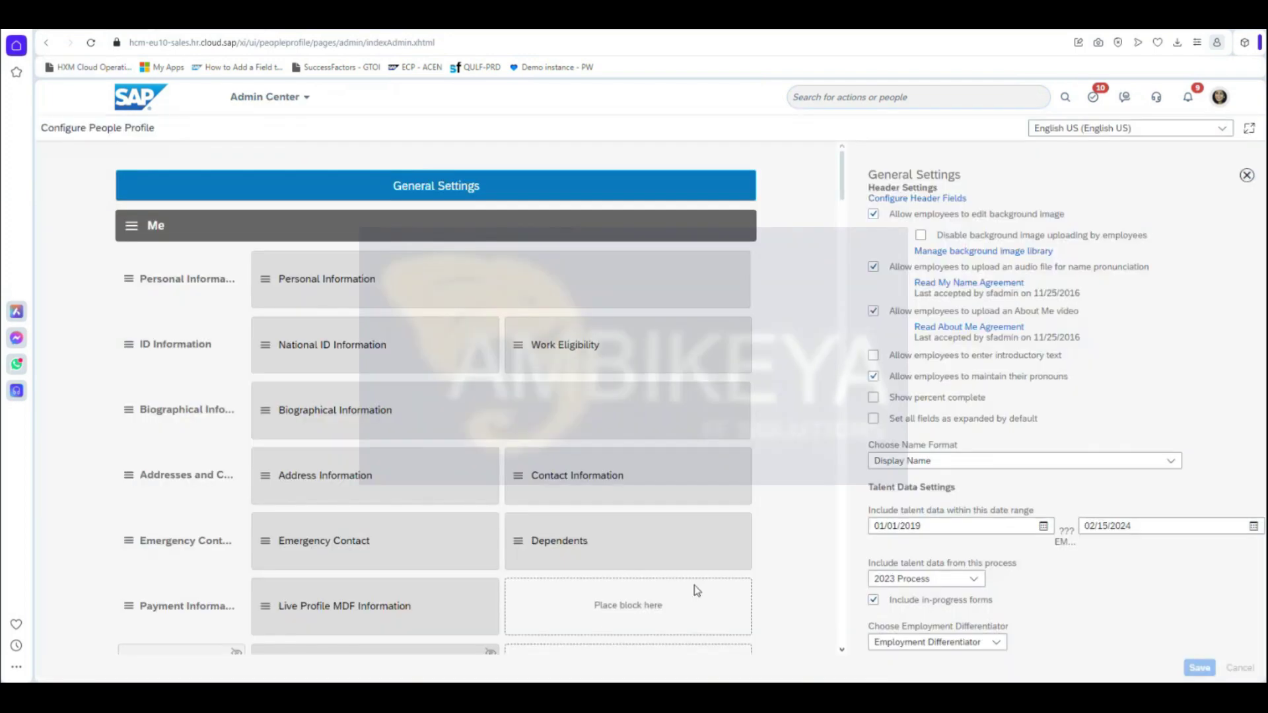
Look through the available MDF Screen IDs for the Live Profile MDF Information block under Employee Travel Requests, leaving the selection as is.
{"action": "scroll", "coordinate": [825, 571], "scroll_direction": "down", "scroll_amount": 10}
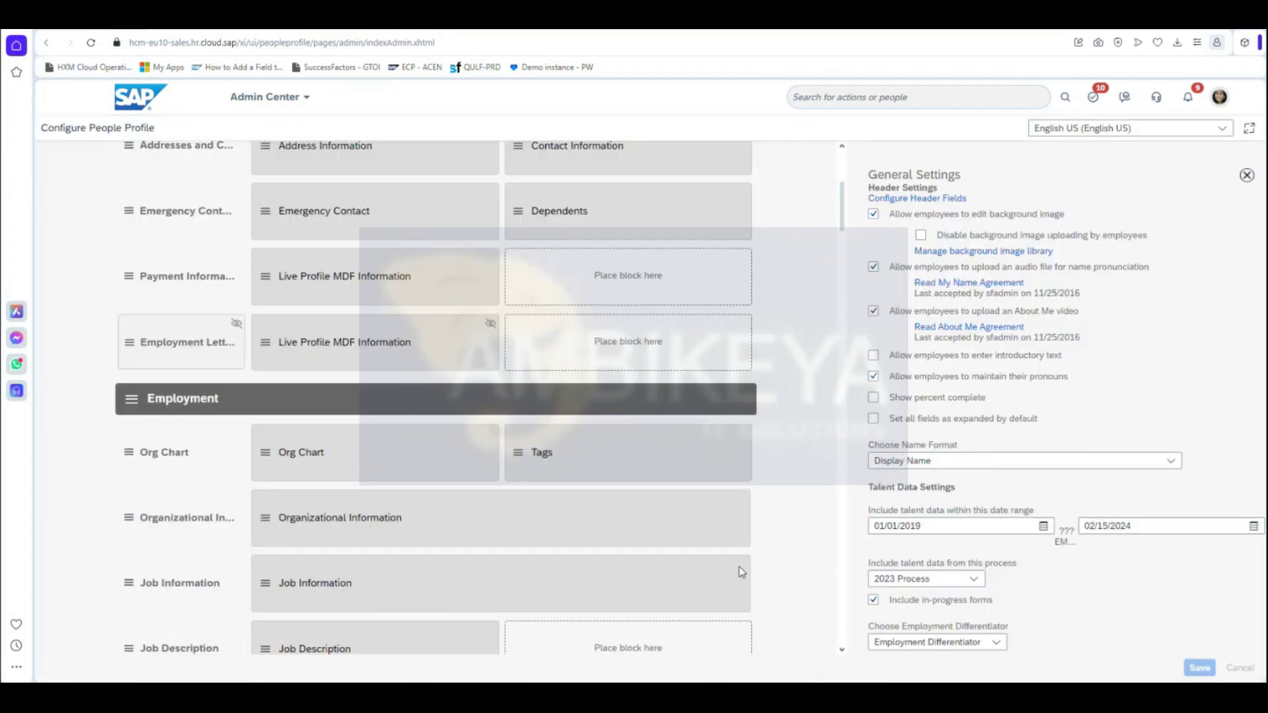
{"action": "scroll", "coordinate": [617, 523], "scroll_direction": "down", "scroll_amount": 20}
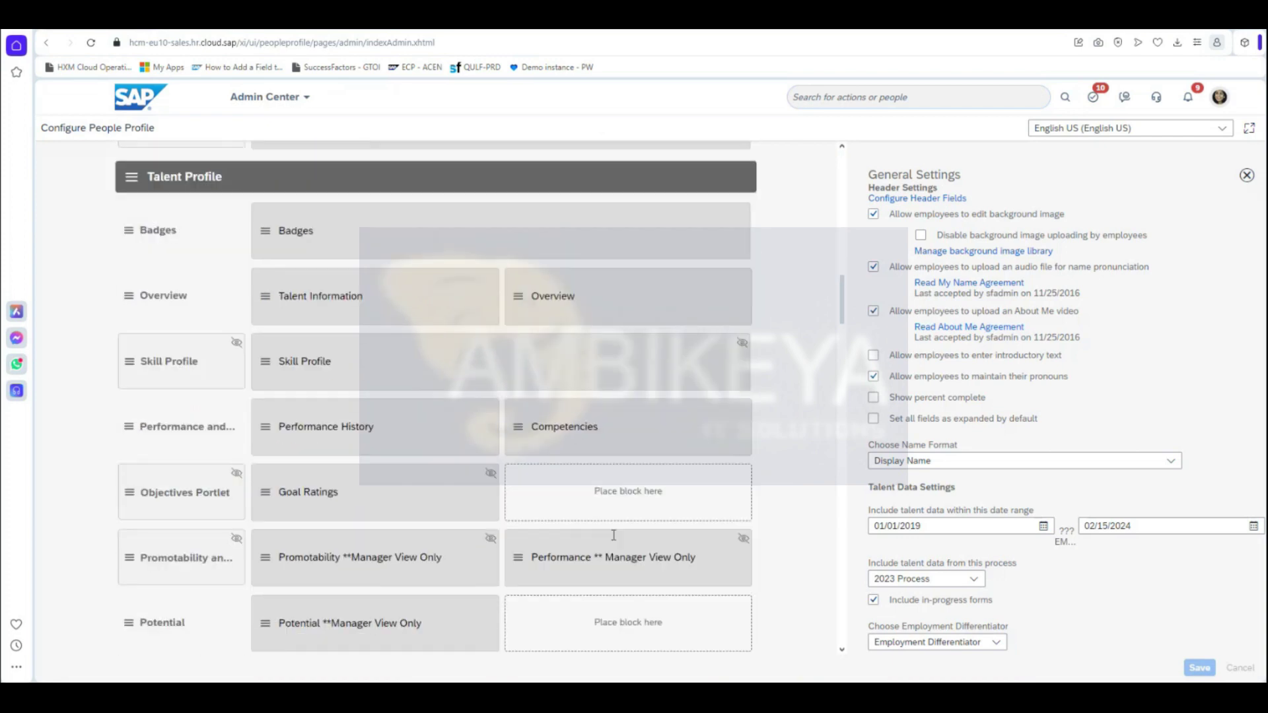
{"action": "scroll", "coordinate": [603, 544], "scroll_direction": "down", "scroll_amount": 20}
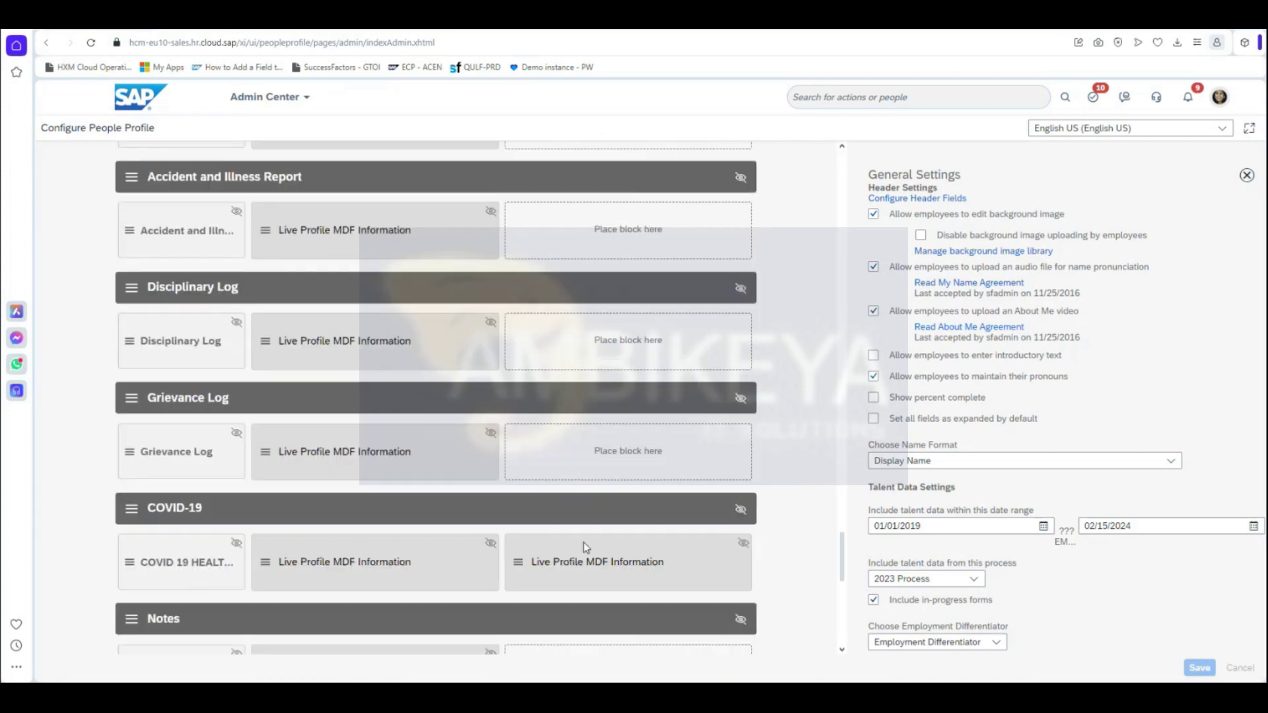
{"action": "left_click", "coordinate": [327, 567]}
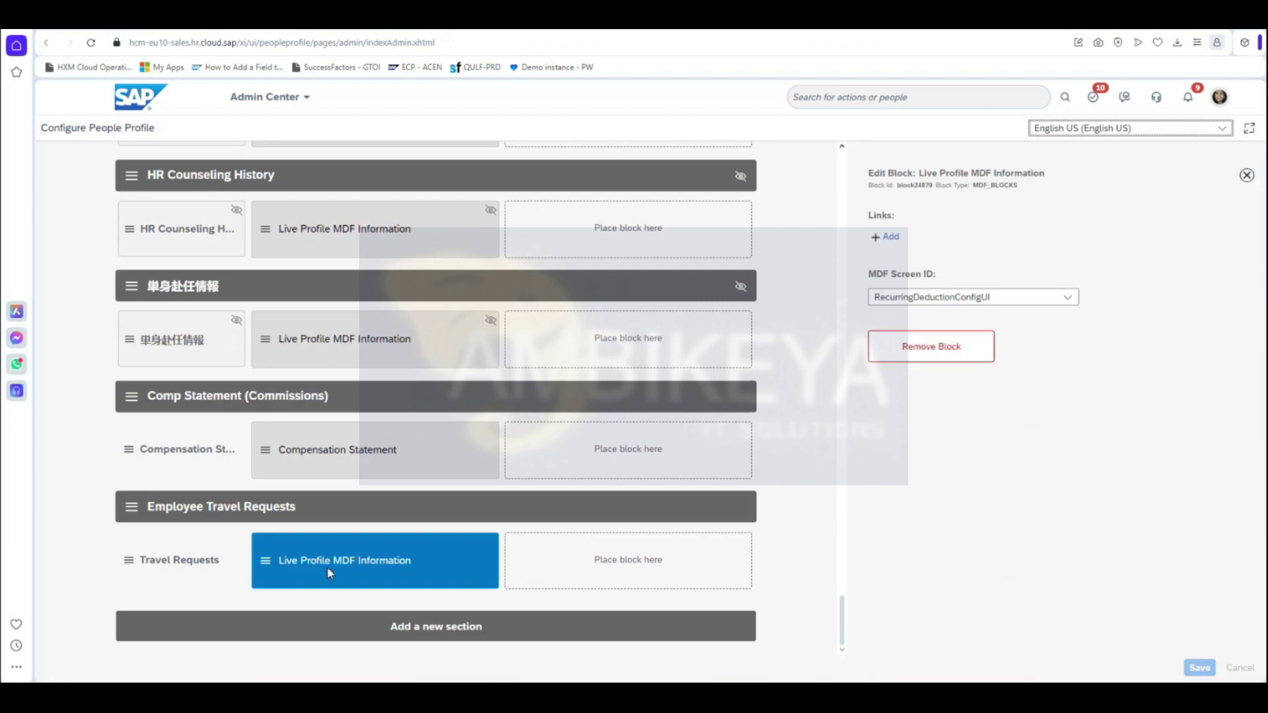
{"action": "left_click", "coordinate": [1063, 301]}
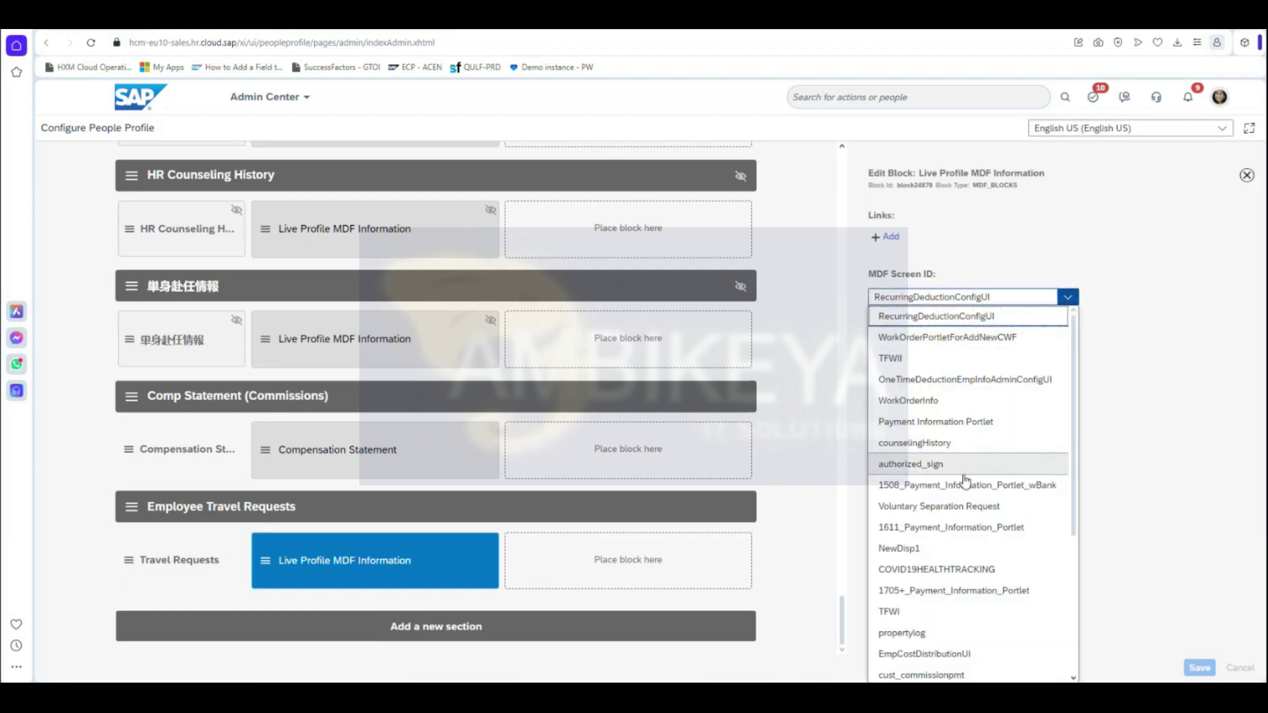
{"action": "scroll", "coordinate": [968, 492], "scroll_direction": "down", "scroll_amount": 2}
{"action": "scroll", "coordinate": [969, 495], "scroll_direction": "down", "scroll_amount": 2}
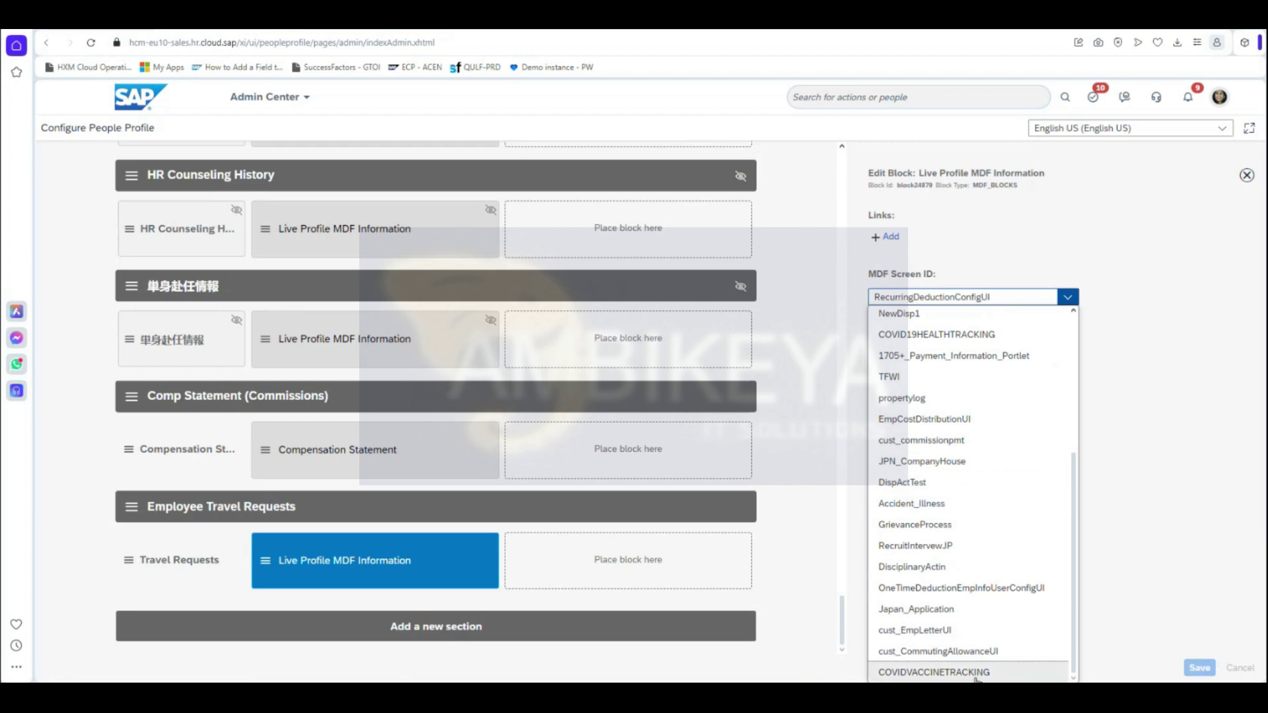
{"action": "scroll", "coordinate": [977, 638], "scroll_direction": "up", "scroll_amount": 4}
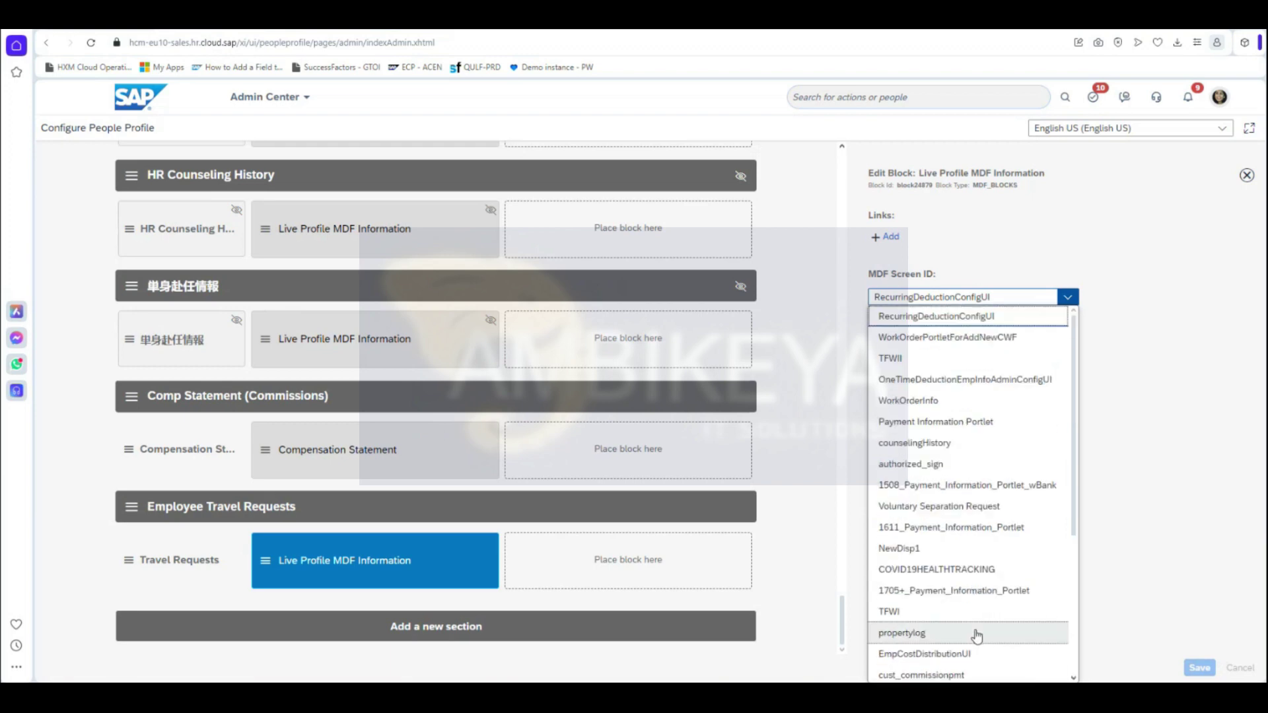
{"action": "left_click", "coordinate": [1114, 456]}
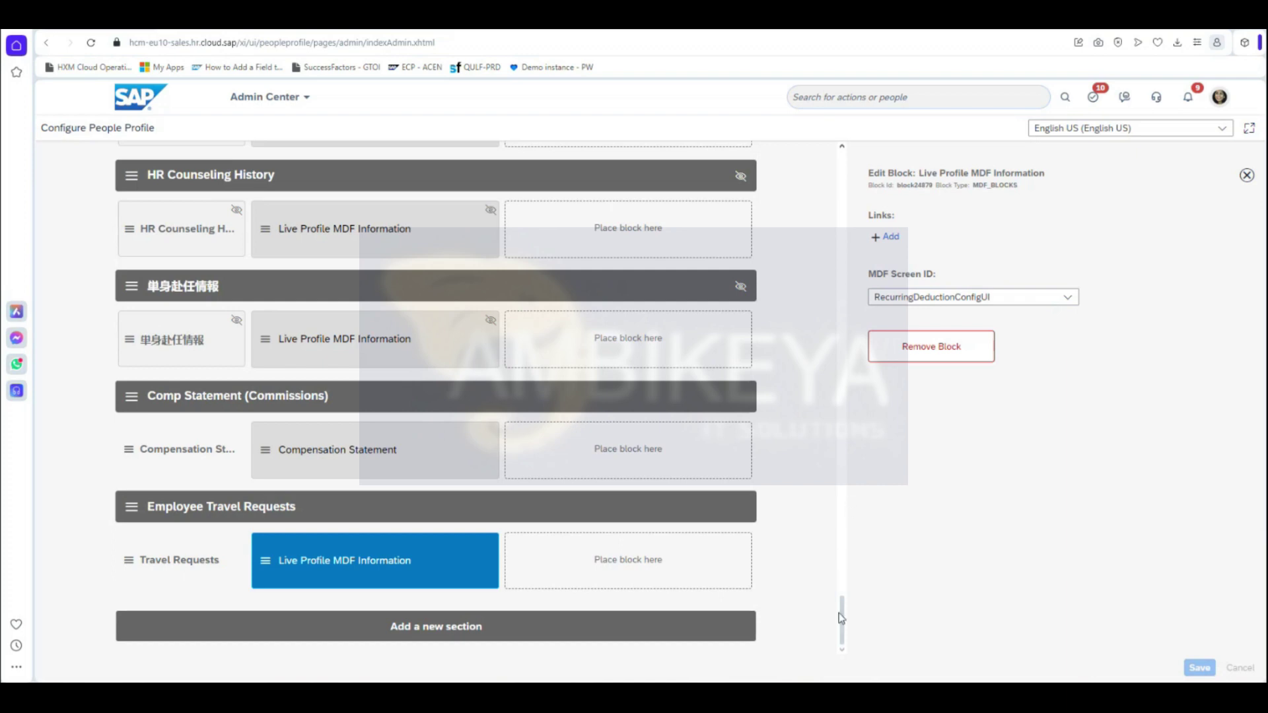
Examine the edit settings of the ID Information and Personal Information subsections and their National ID Information, Personal Information and Work Eligibility blocks.
{"action": "left_click_drag", "start_coordinate": [843, 632], "coordinate": [856, 454]}
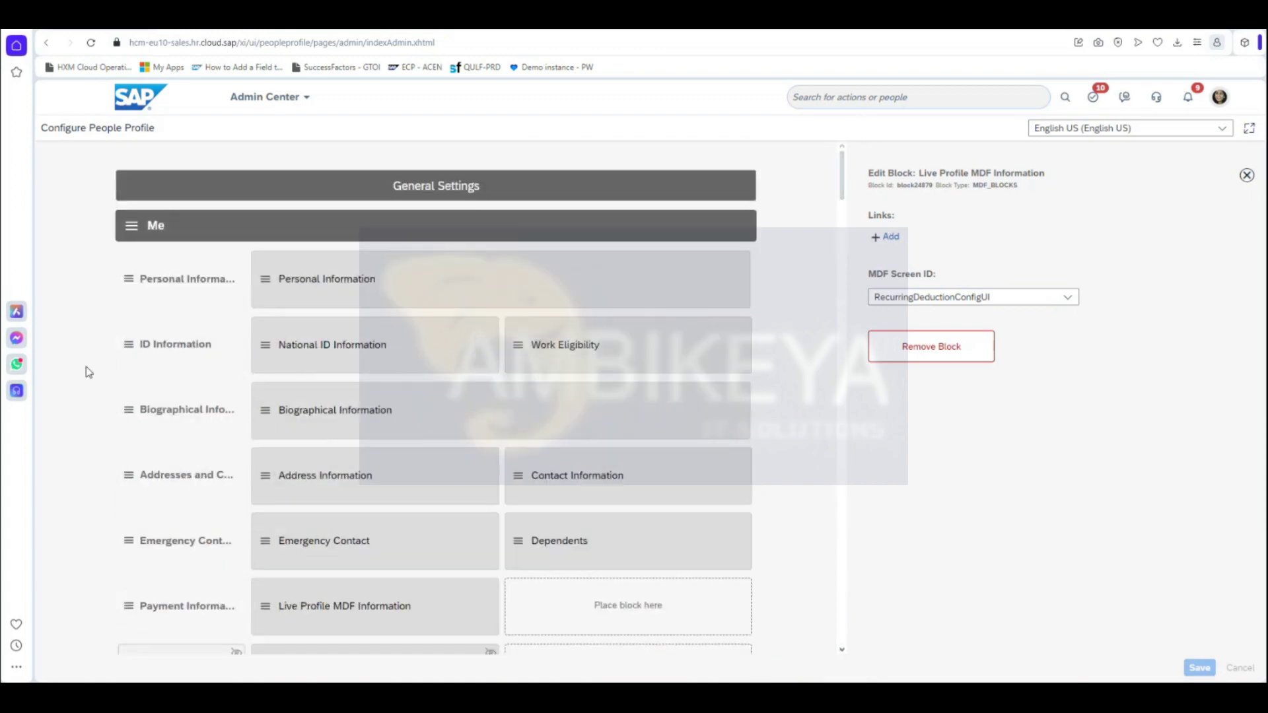
{"action": "left_click", "coordinate": [151, 359]}
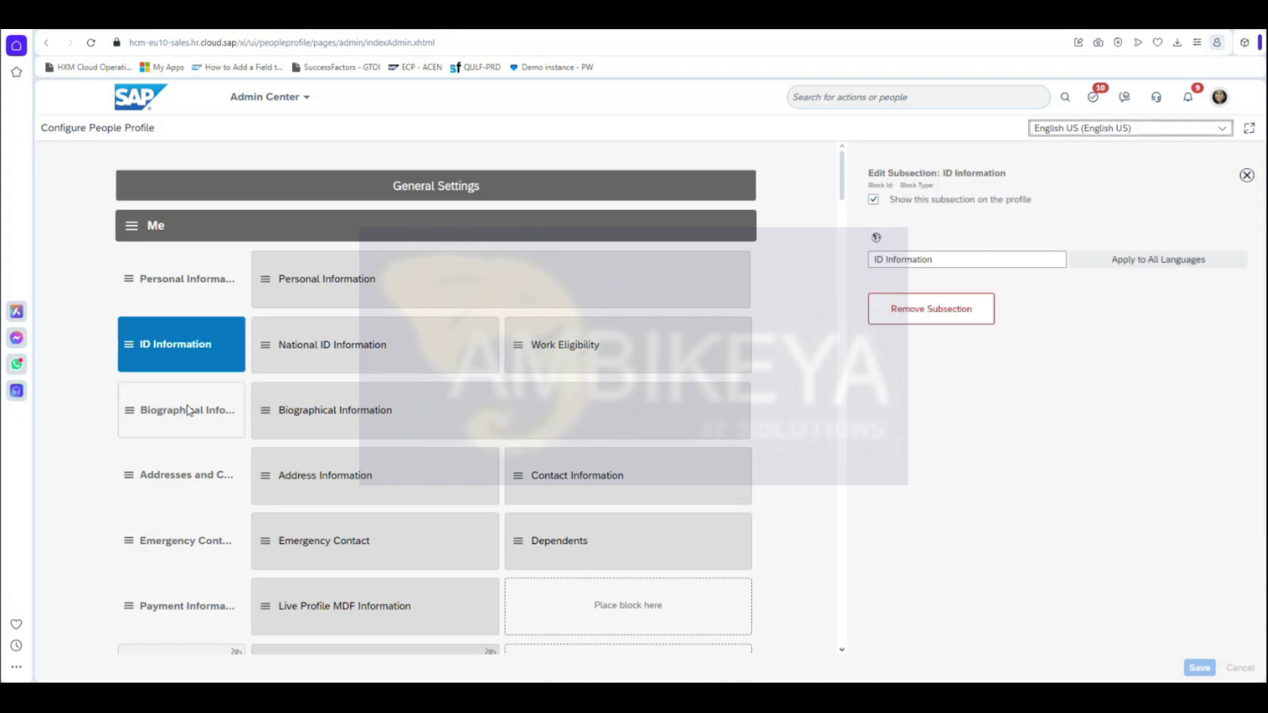
{"action": "left_click", "coordinate": [284, 357]}
{"action": "left_click", "coordinate": [205, 283]}
{"action": "left_click", "coordinate": [300, 288]}
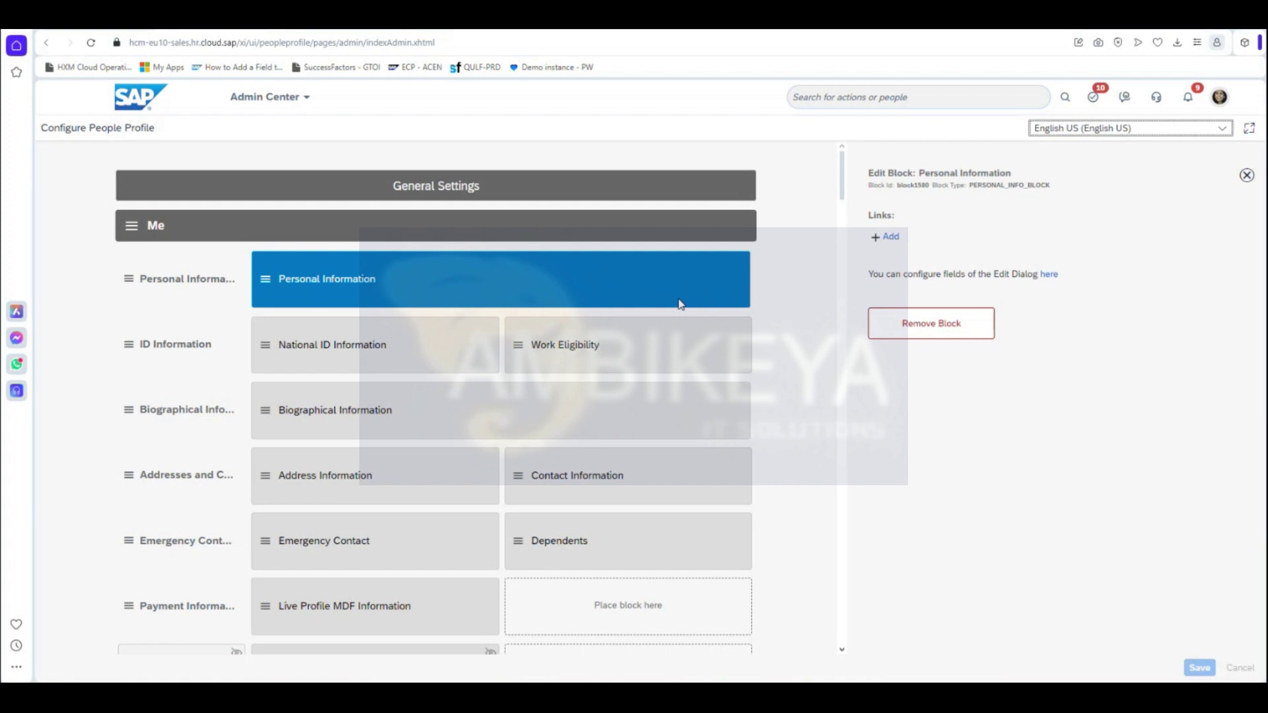
{"action": "left_click", "coordinate": [395, 355]}
{"action": "left_click", "coordinate": [552, 357]}
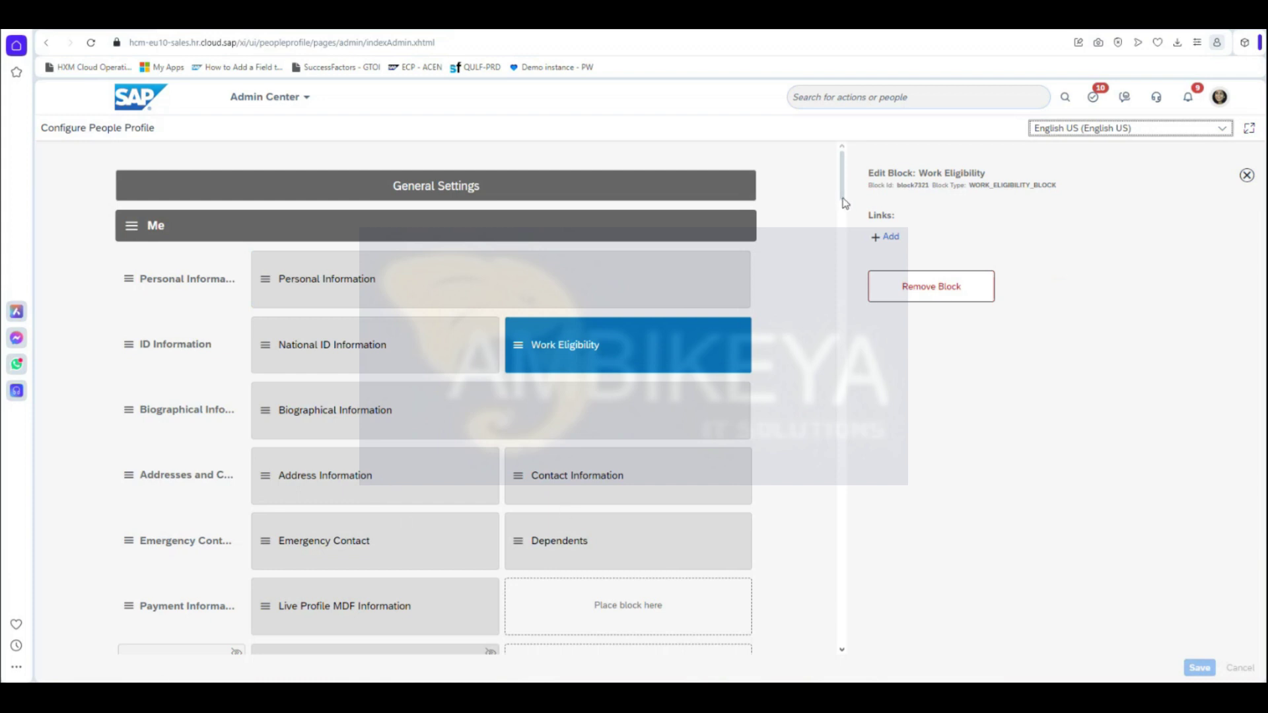
Compare the block settings of the Travel Requests, Compensation Statement and 単身赴任情報 subsections, including the MDF Screen IDs of the MDF blocks.
{"action": "left_click_drag", "start_coordinate": [842, 182], "coordinate": [843, 634]}
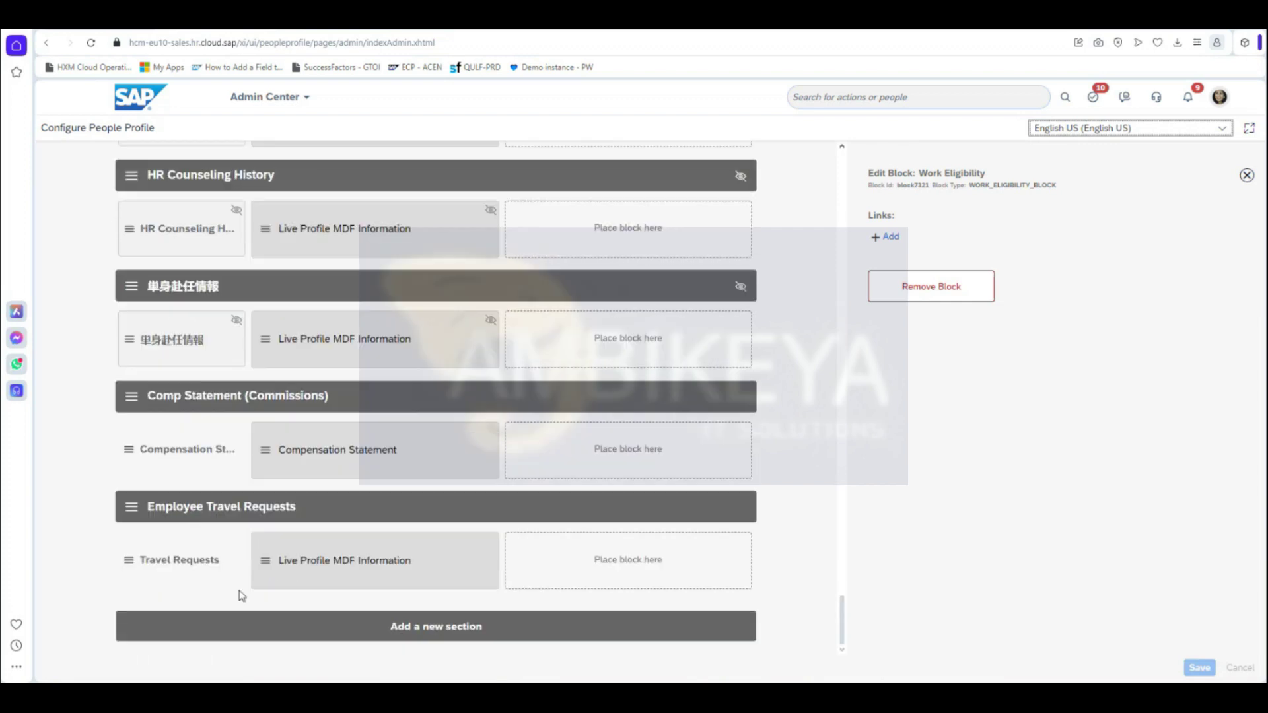
{"action": "left_click", "coordinate": [309, 568]}
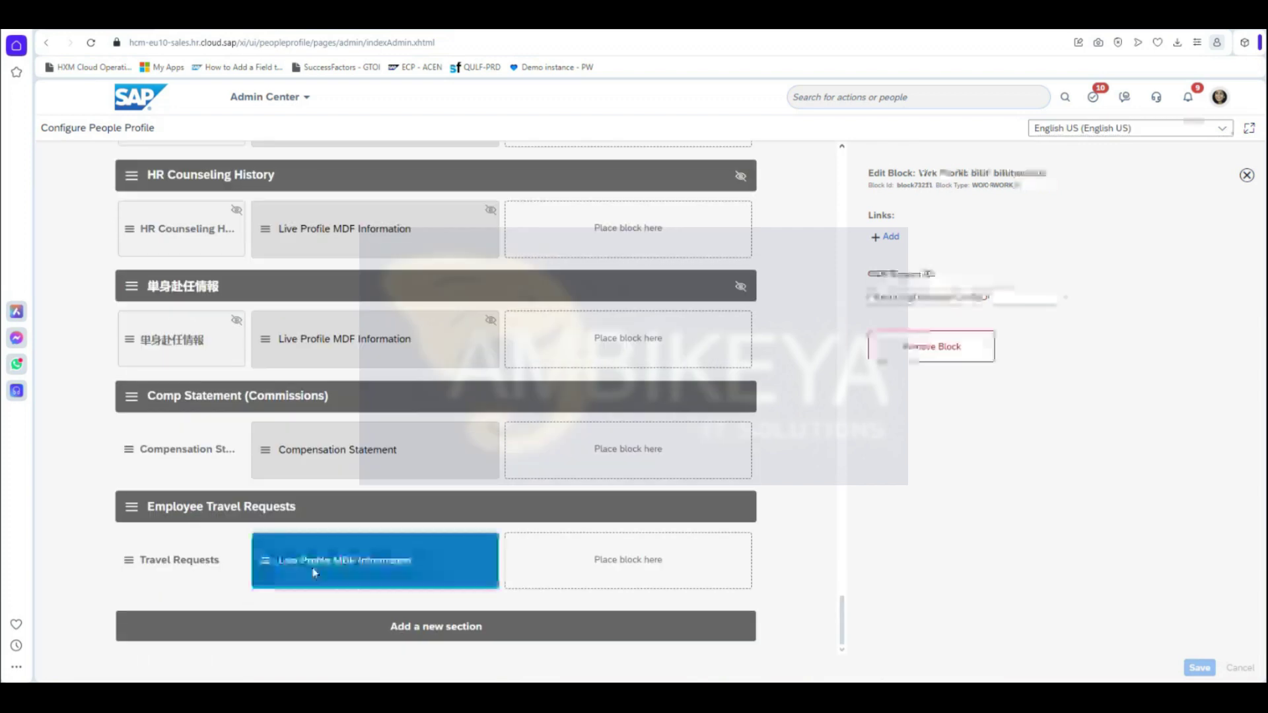
{"action": "left_click", "coordinate": [346, 461]}
{"action": "left_click", "coordinate": [361, 349]}
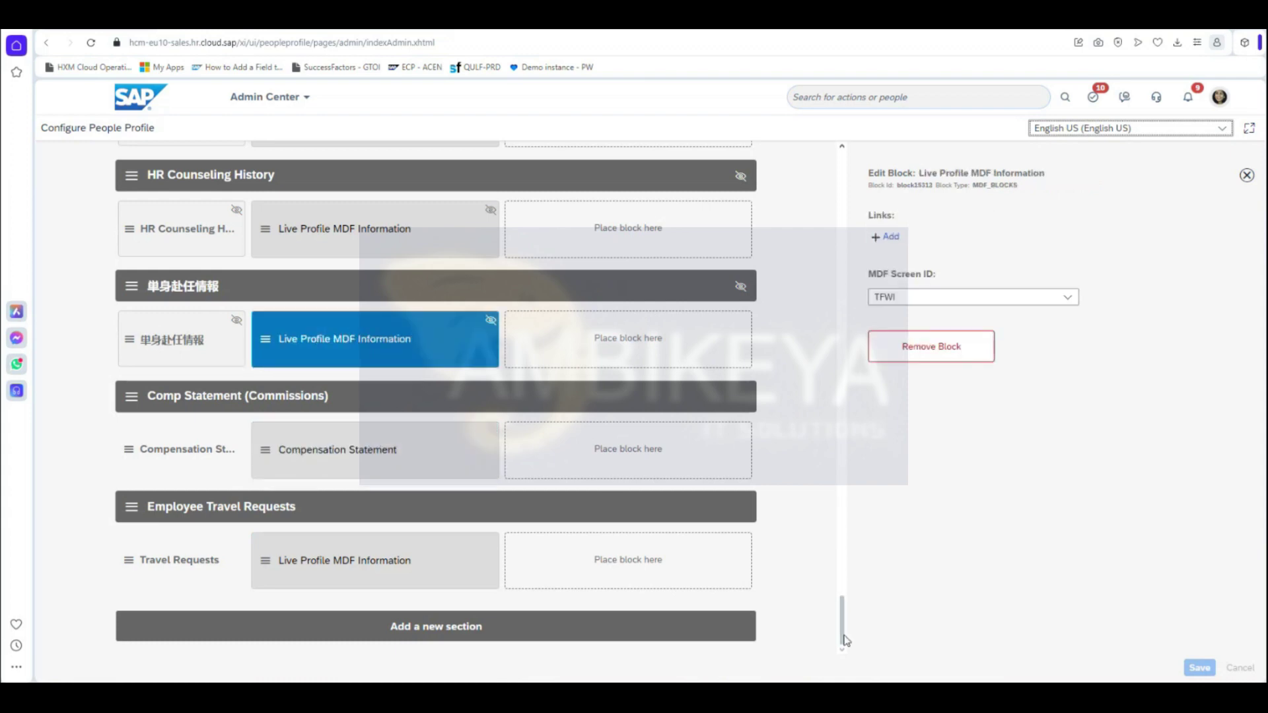
{"action": "left_click", "coordinate": [311, 557]}
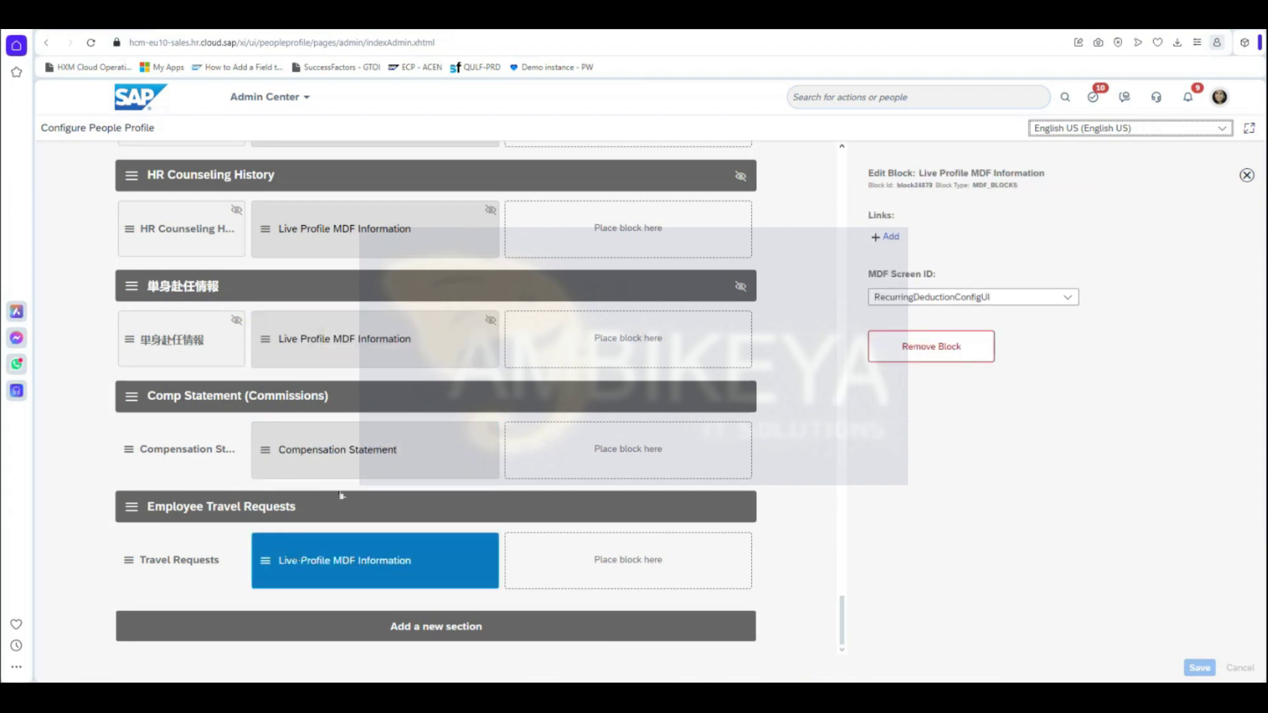
{"action": "left_click", "coordinate": [356, 453]}
{"action": "left_click", "coordinate": [346, 355]}
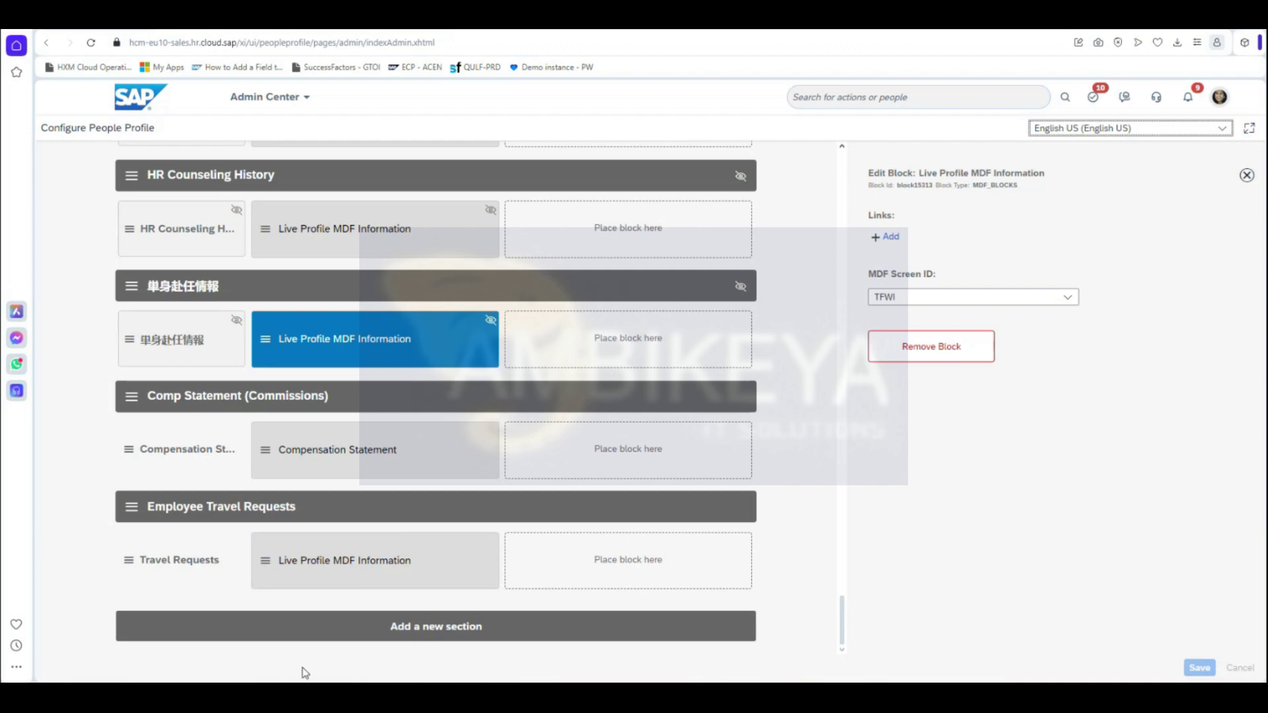
{"action": "left_click", "coordinate": [331, 463]}
{"action": "left_click", "coordinate": [342, 557]}
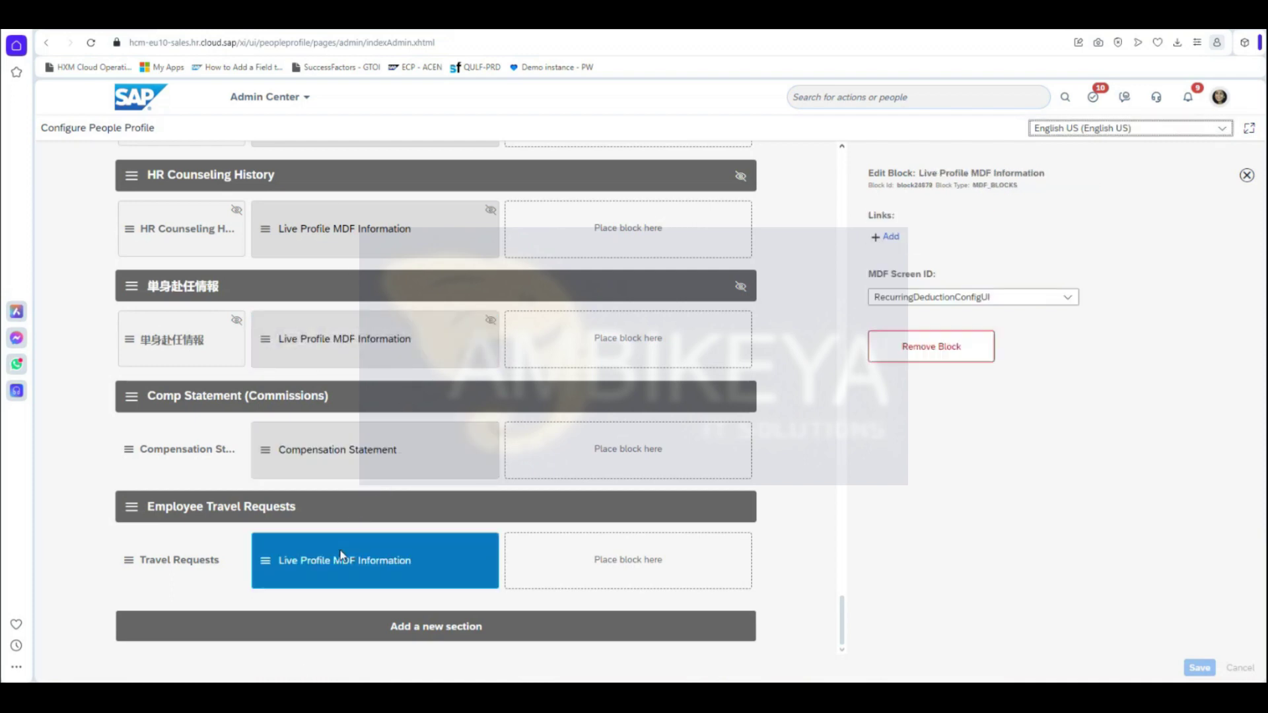
{"action": "scroll", "coordinate": [525, 483], "scroll_direction": "up", "scroll_amount": 5}
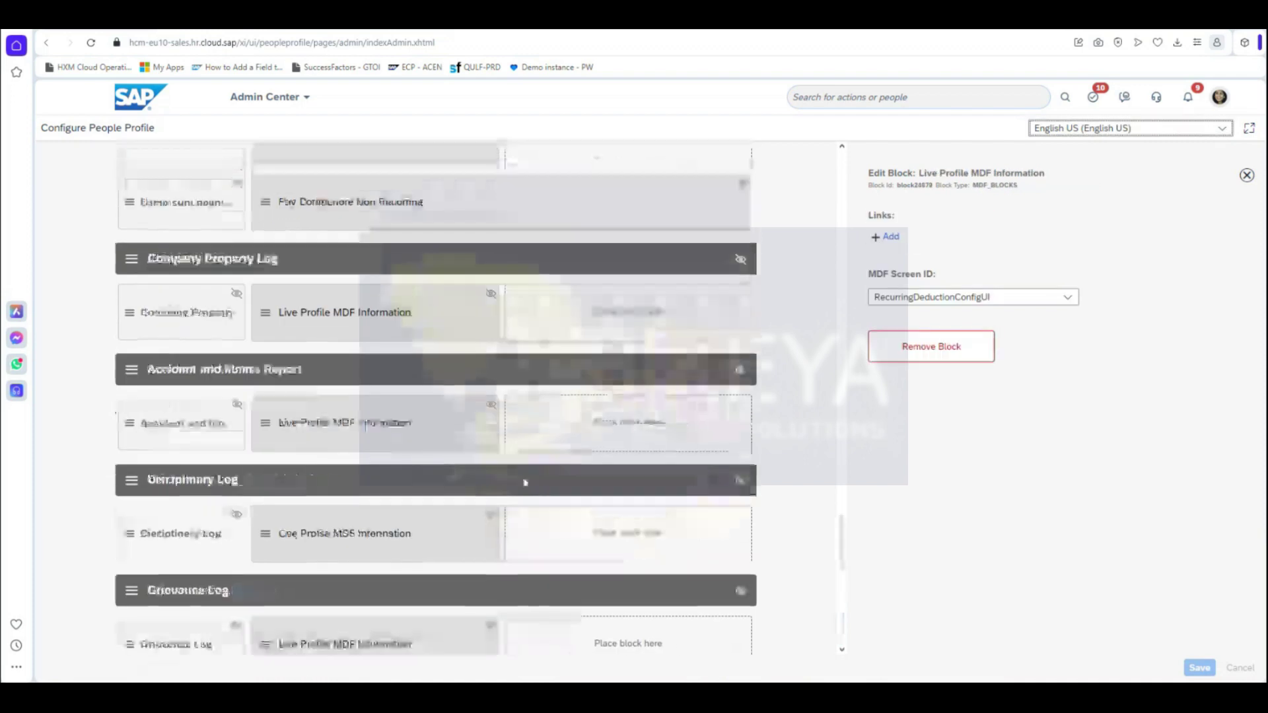
{"action": "left_click_drag", "start_coordinate": [841, 555], "coordinate": [863, 177]}
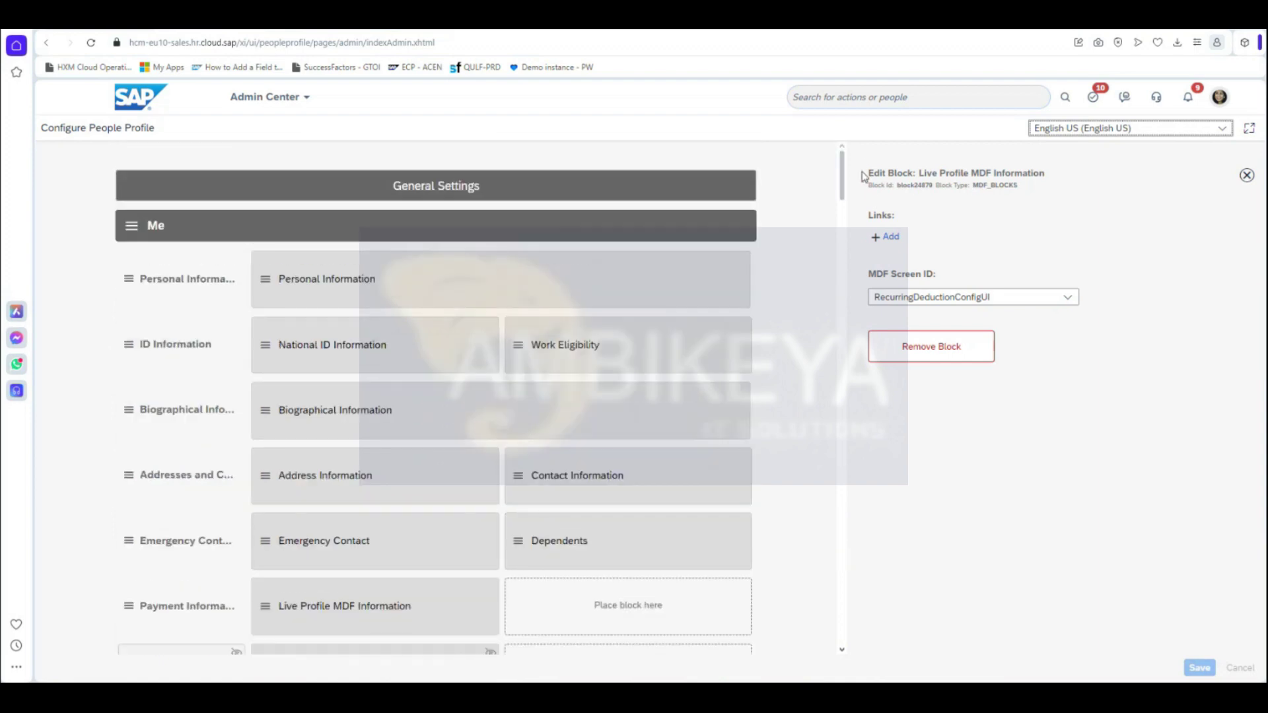